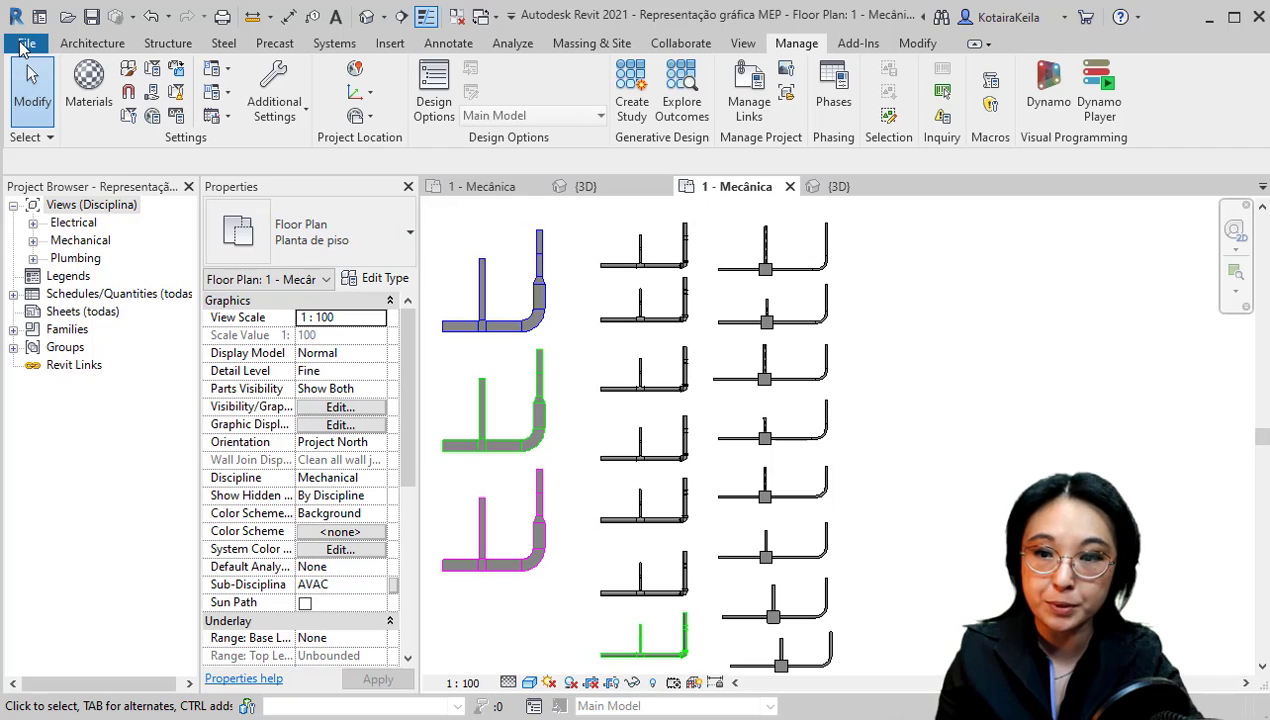
Examine the Portuguese project templates available for a new project, including Systems-DefaultBRAPTB, without creating one
left_click(26, 46)
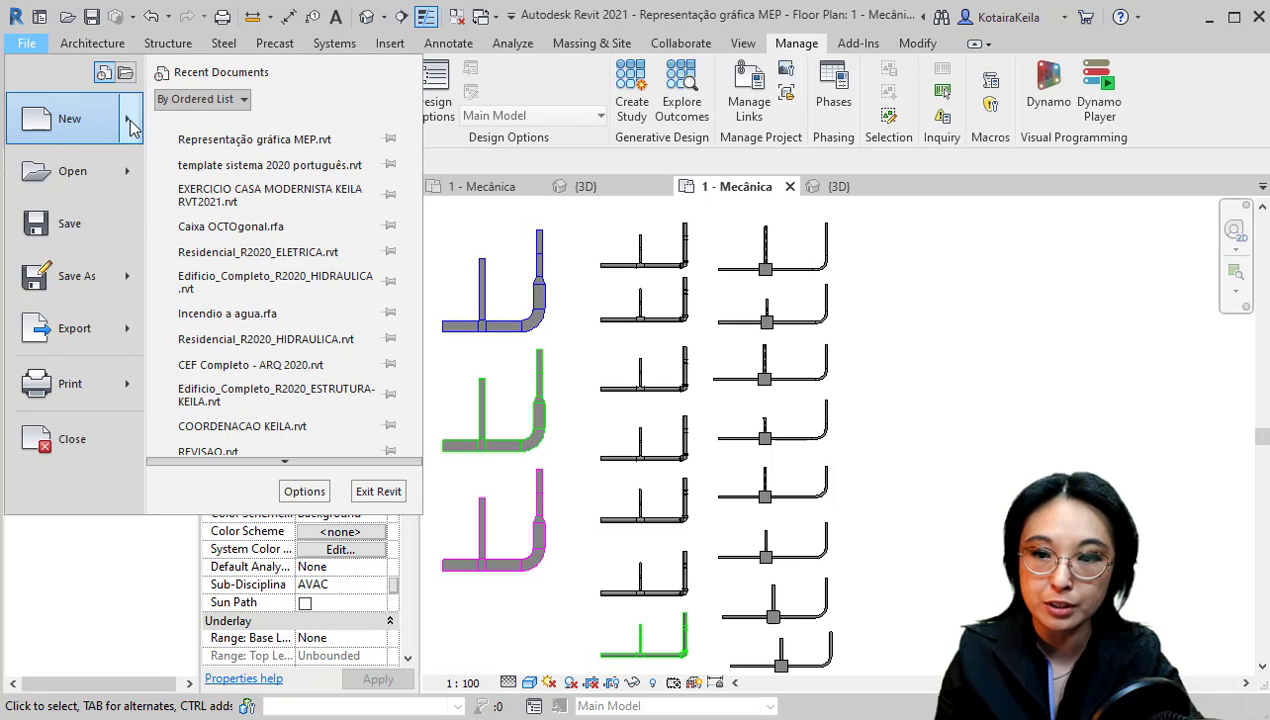
mouse_move(125, 119)
left_click(248, 150)
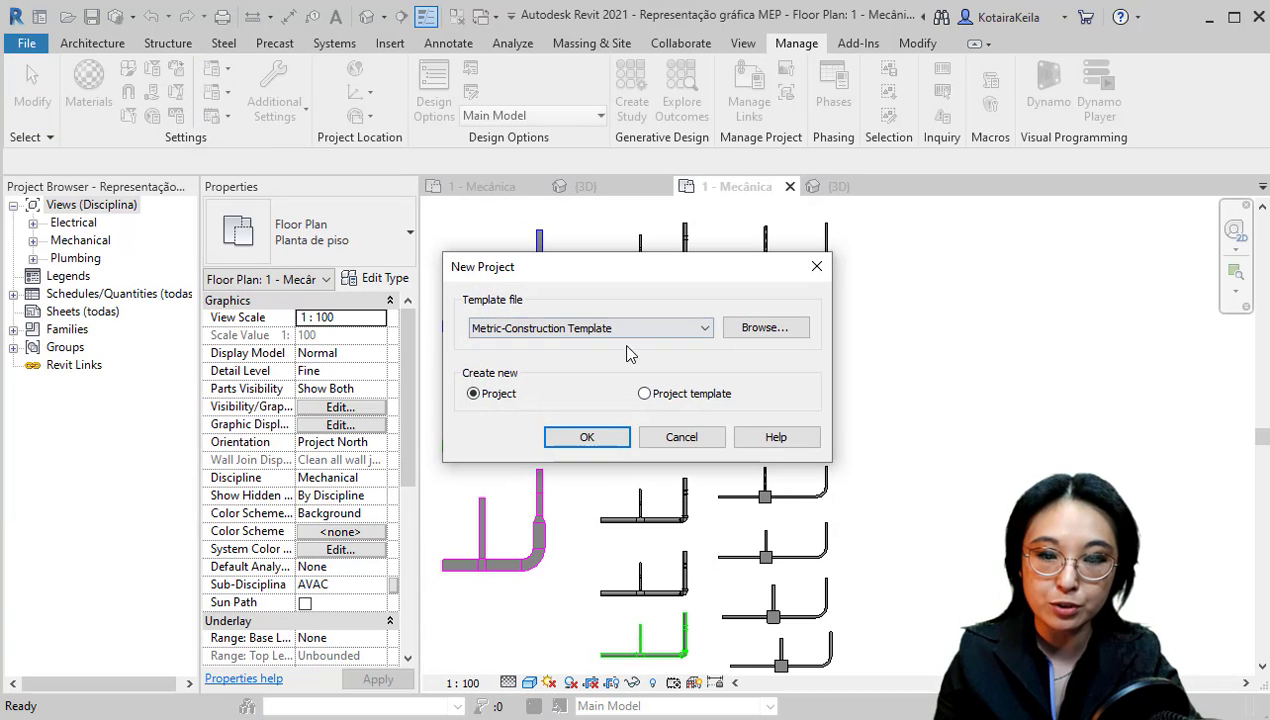
left_click(765, 328)
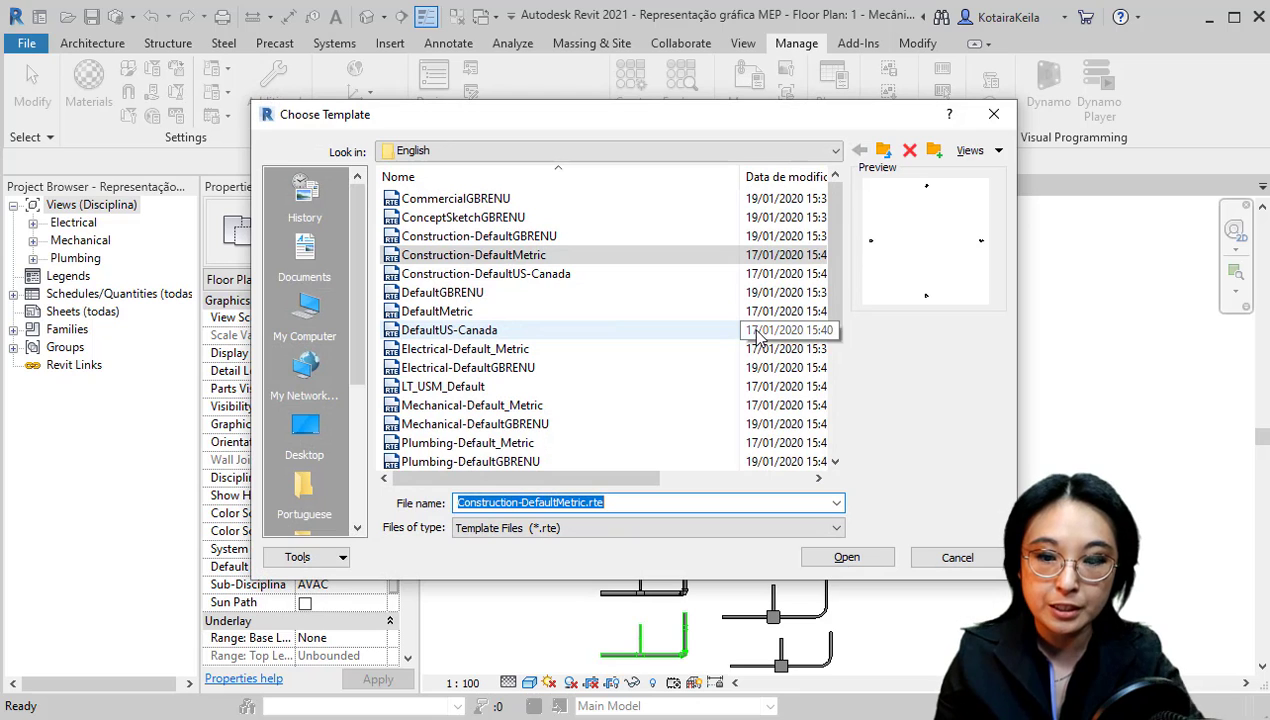
left_click(884, 150)
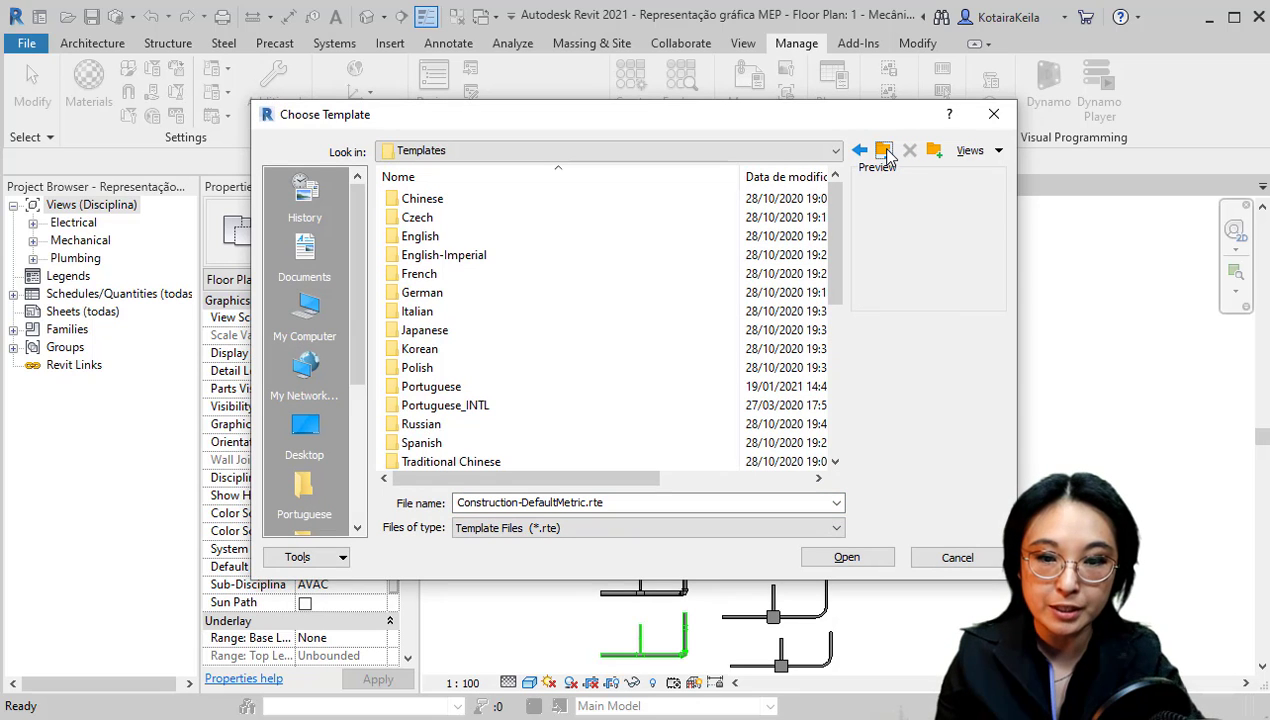
double_click(468, 390)
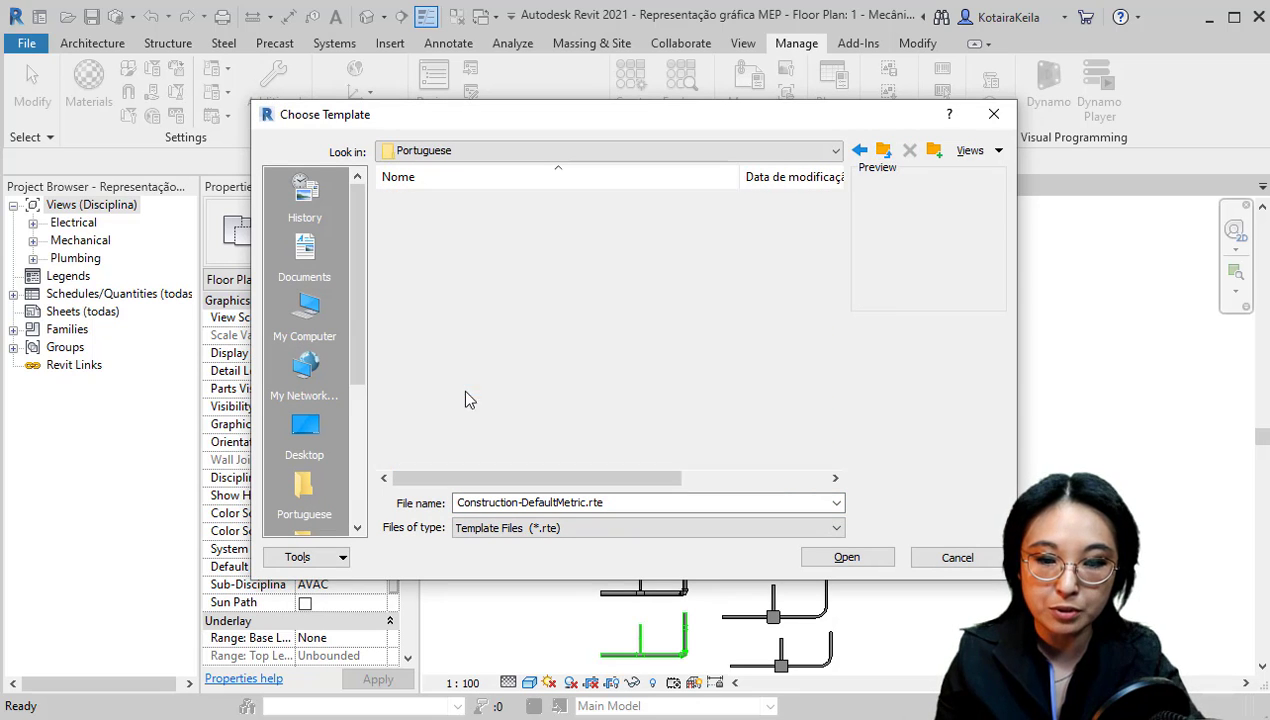
left_click(480, 331)
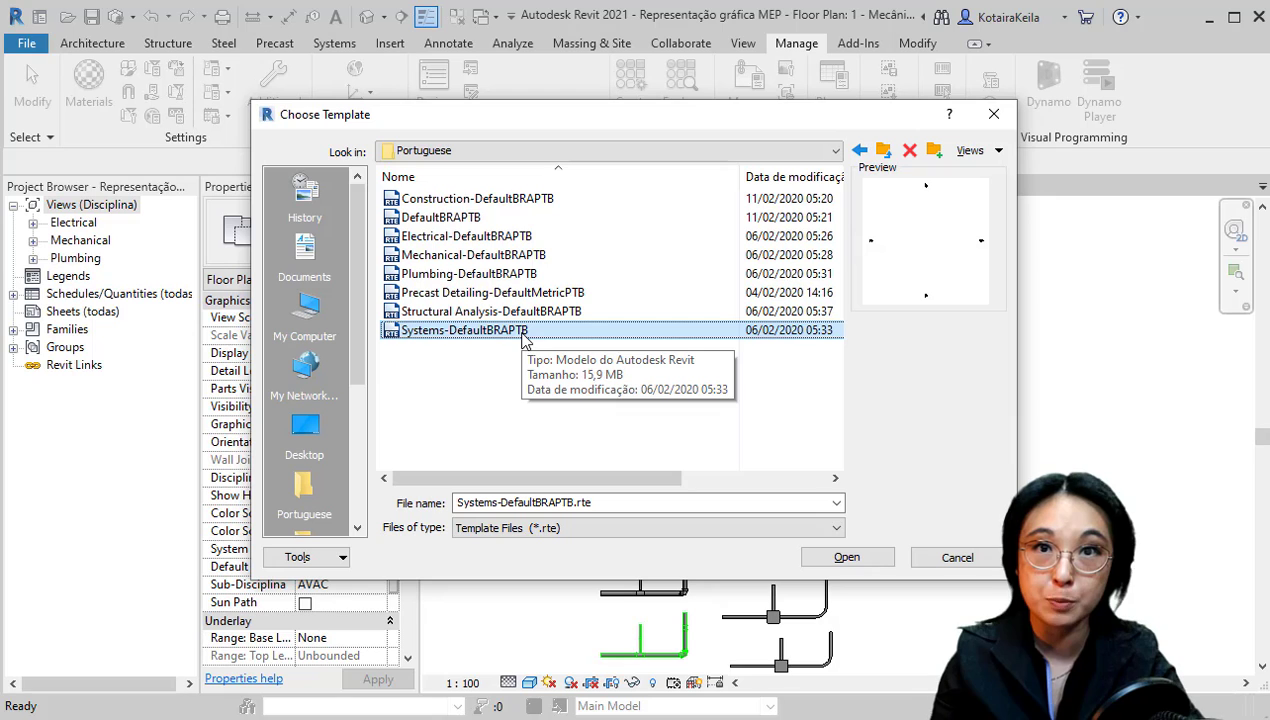
left_click(957, 558)
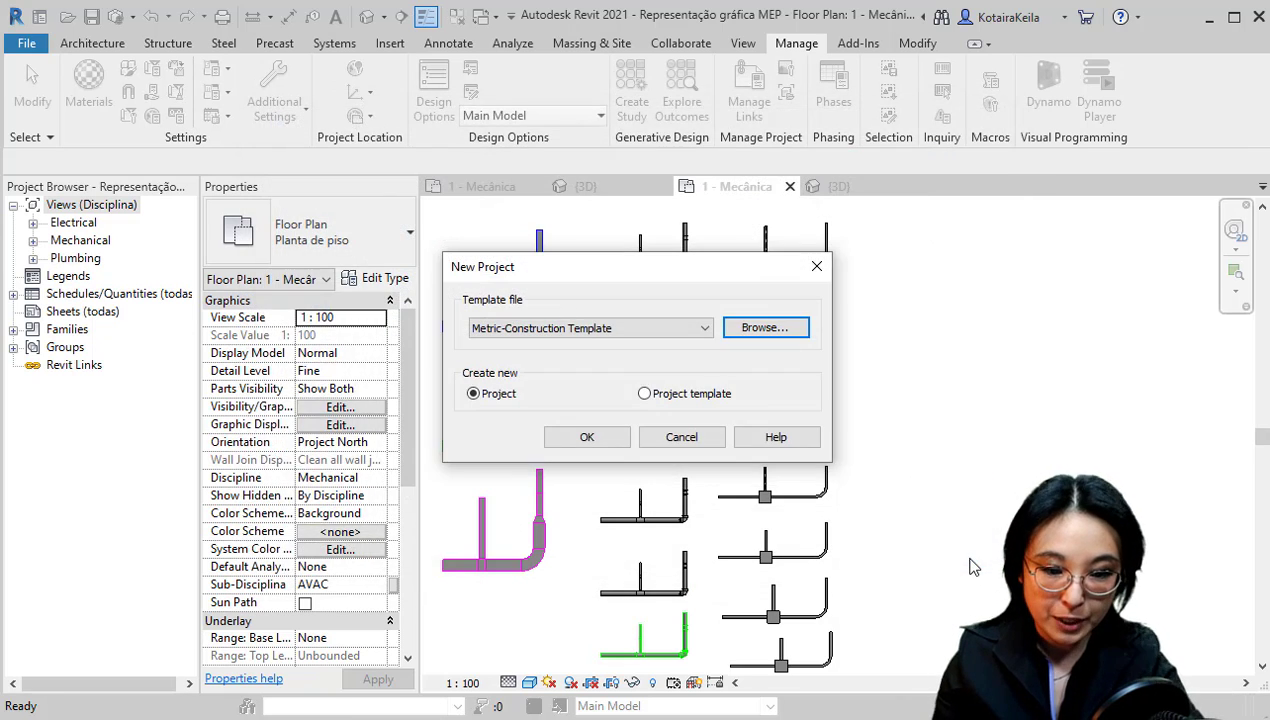
left_click(481, 399)
left_click(682, 440)
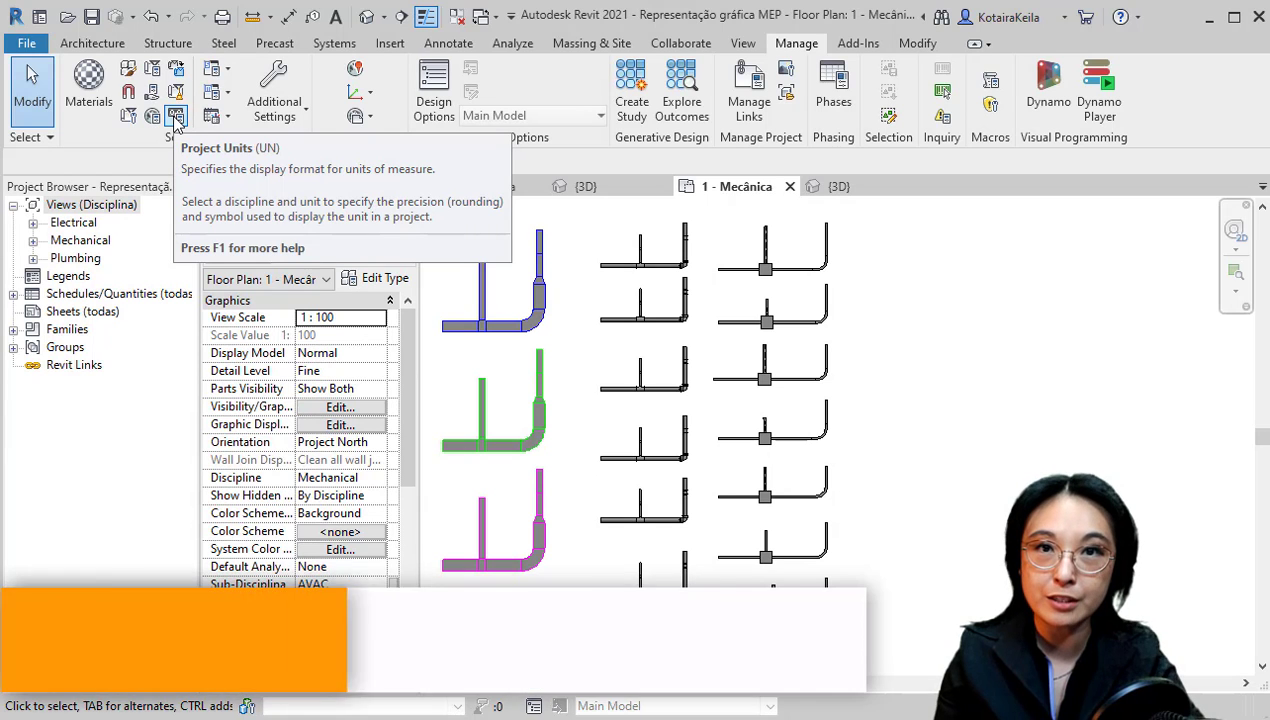
Set the project's Length units to meters with 2 decimal places and the m unit symbol
left_click(176, 118)
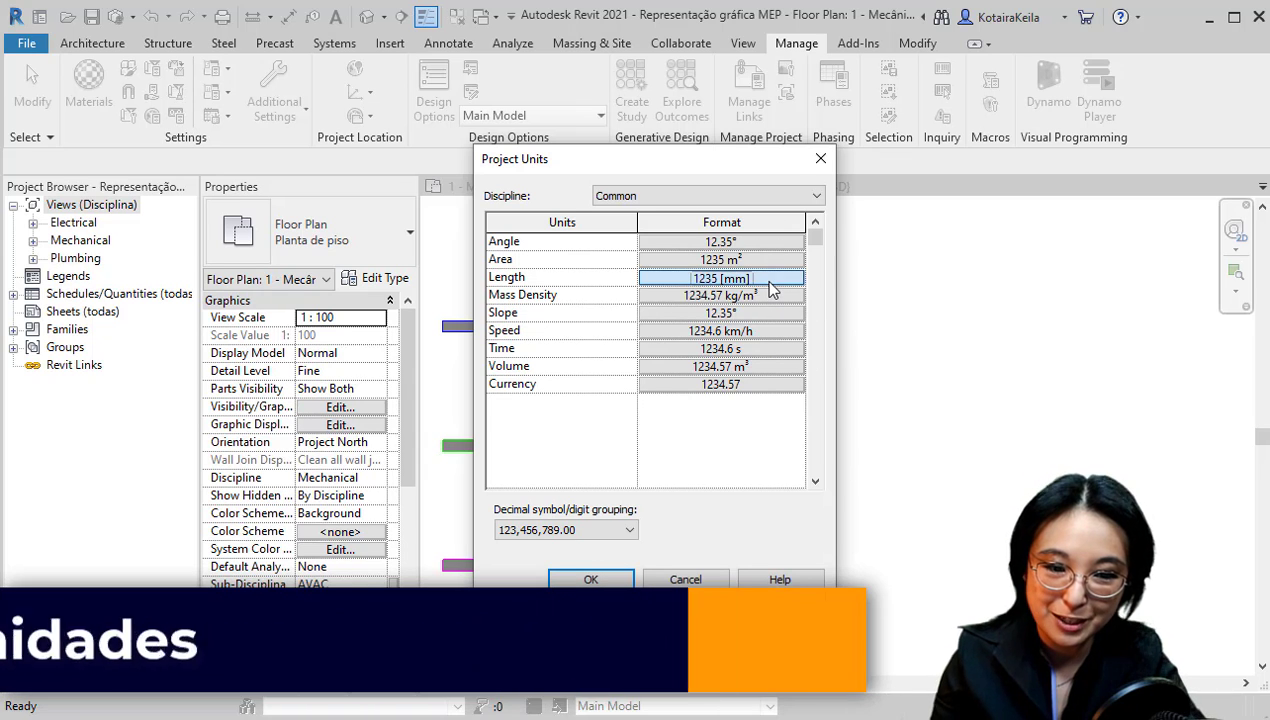
left_click(768, 278)
left_click(648, 380)
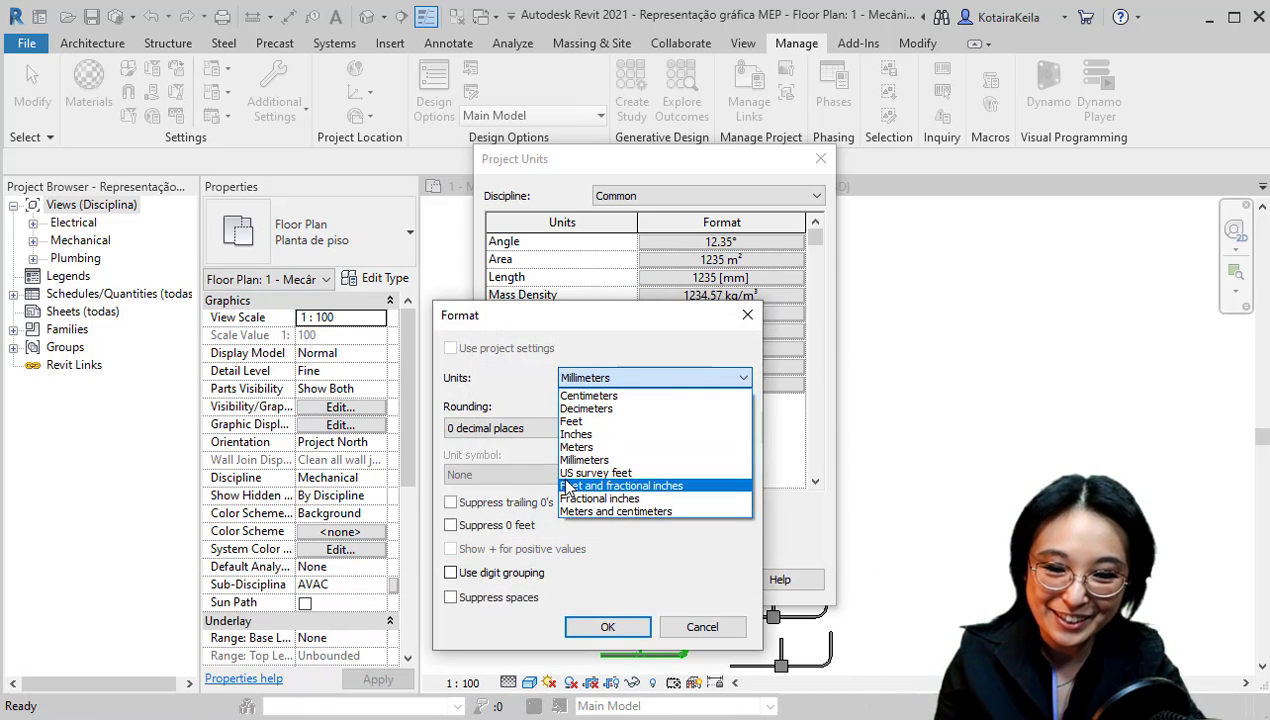
left_click(590, 447)
left_click(530, 428)
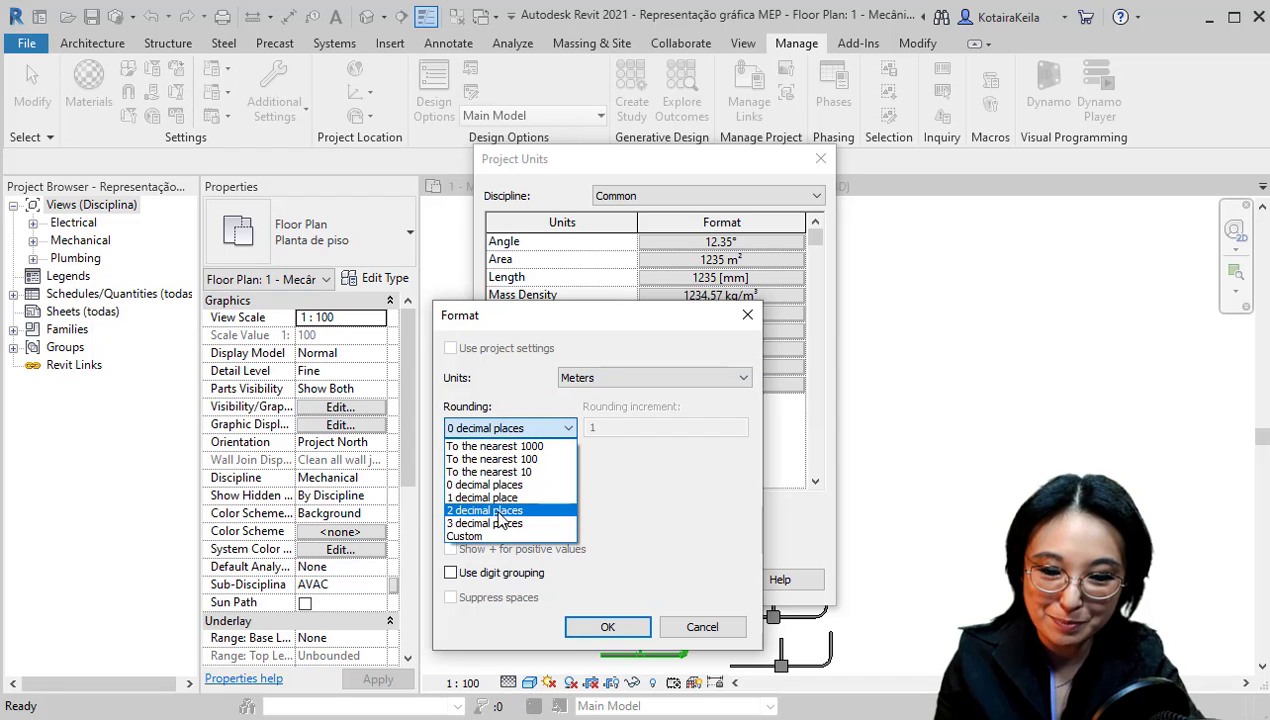
left_click(487, 510)
left_click(548, 476)
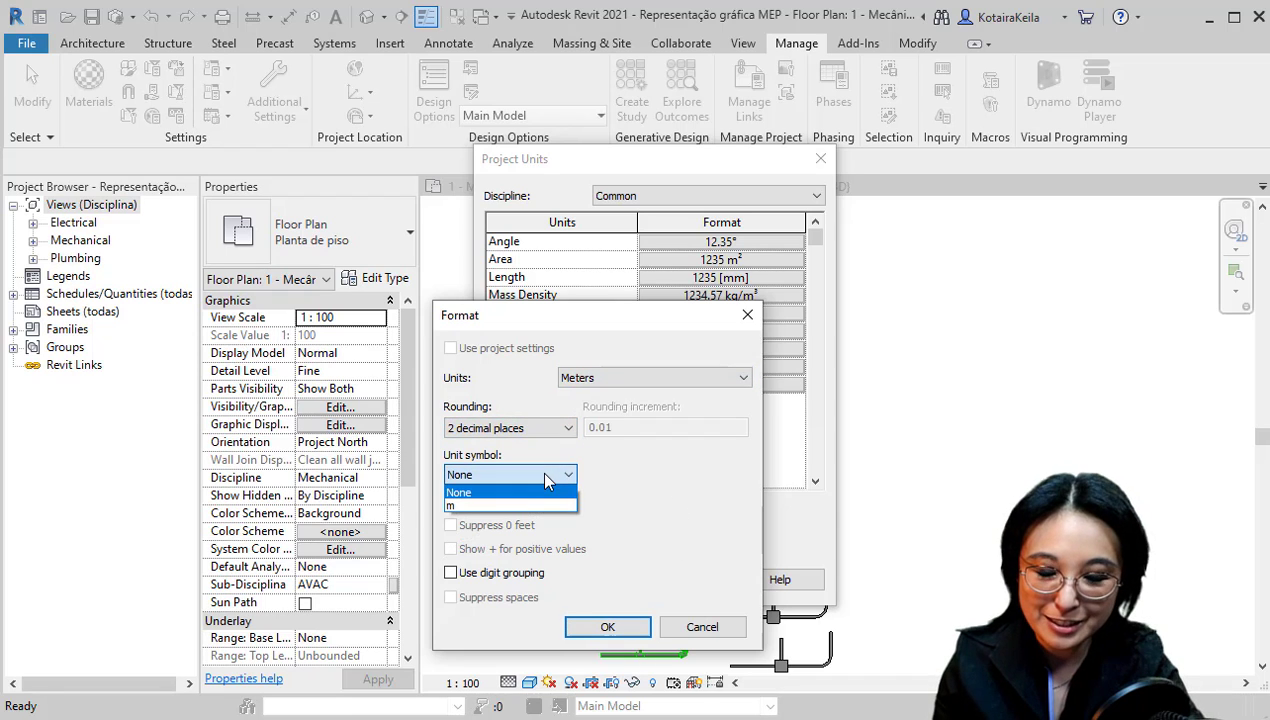
left_click(476, 502)
left_click(605, 626)
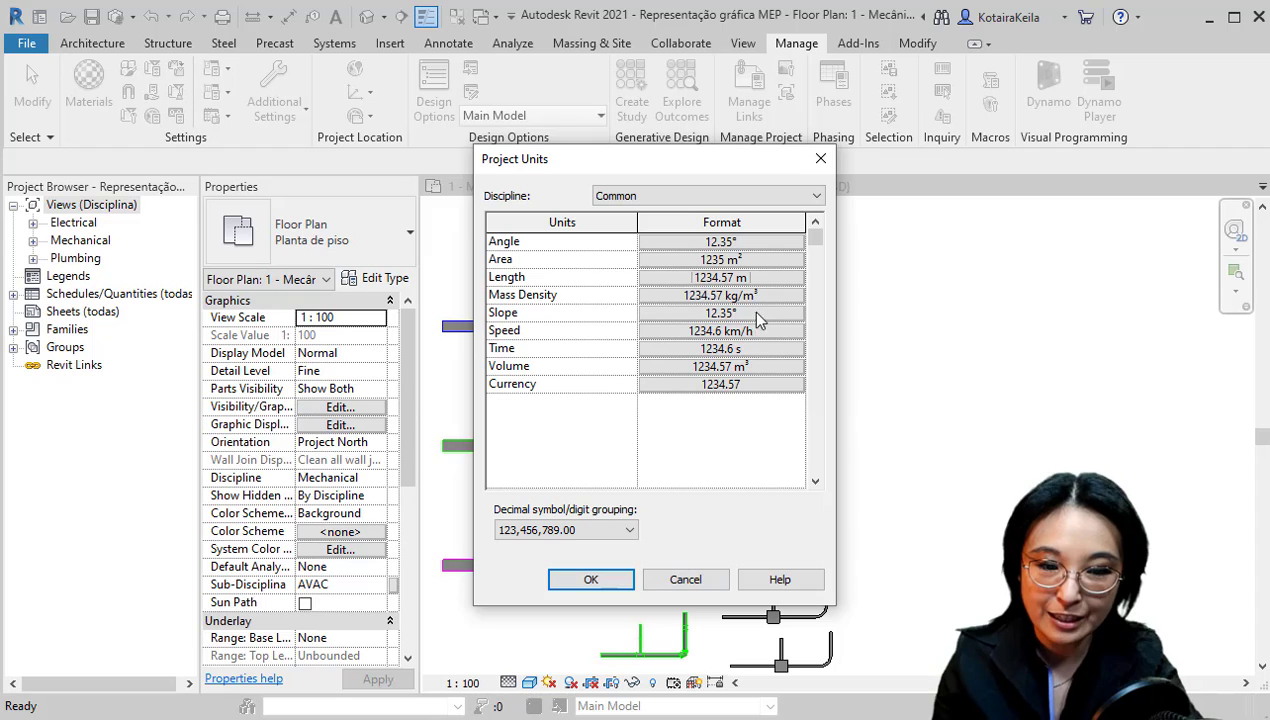
Set the rounding of the project's Area units to 2 decimal places
left_click(756, 261)
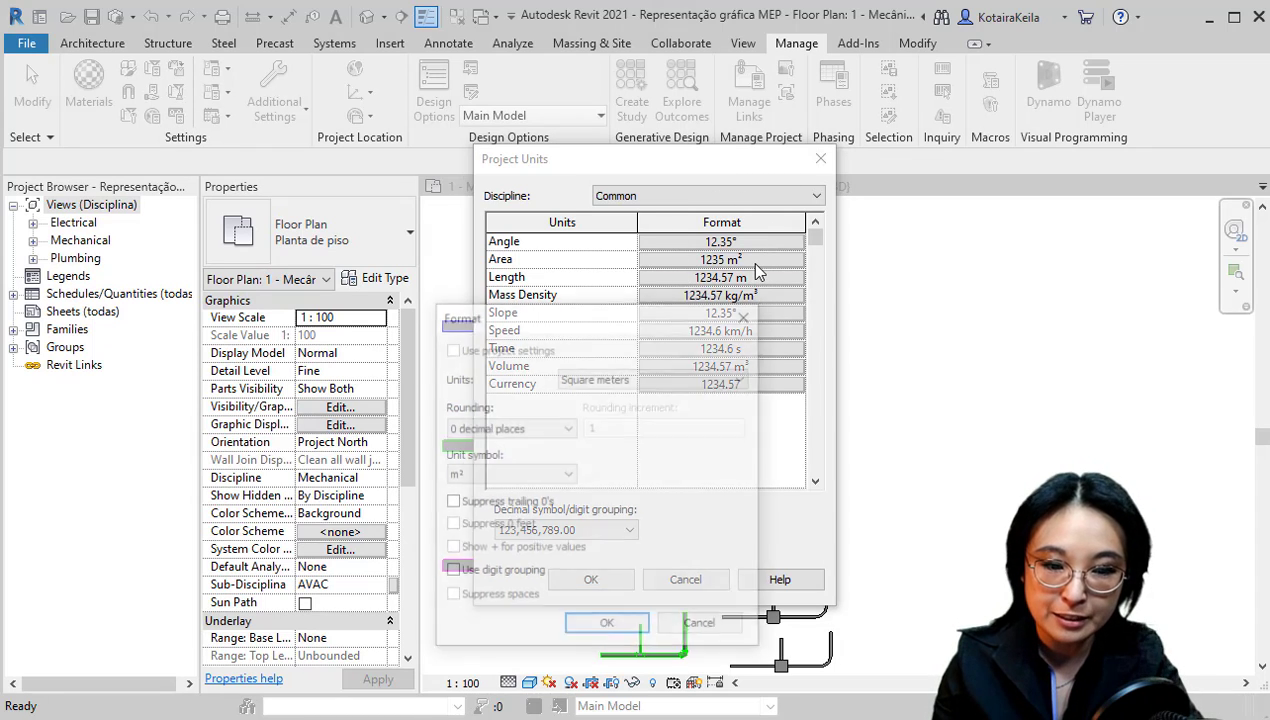
left_click(538, 432)
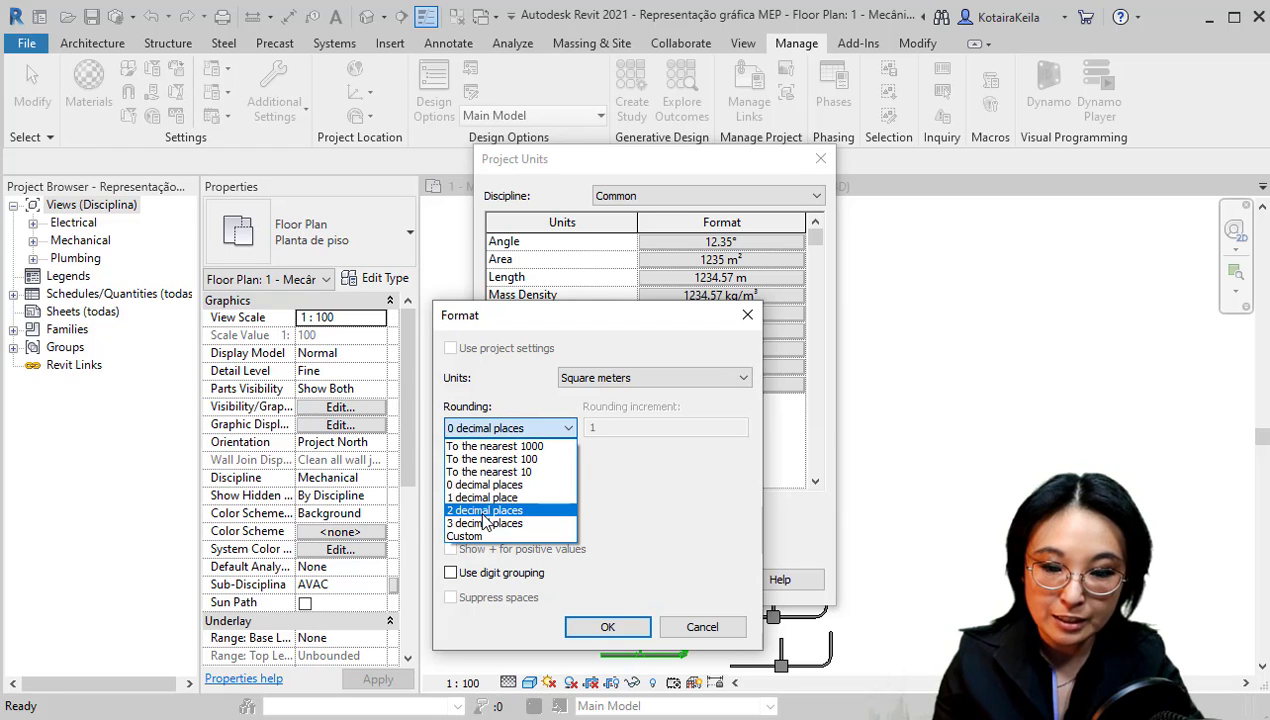
left_click(510, 518)
left_click(600, 625)
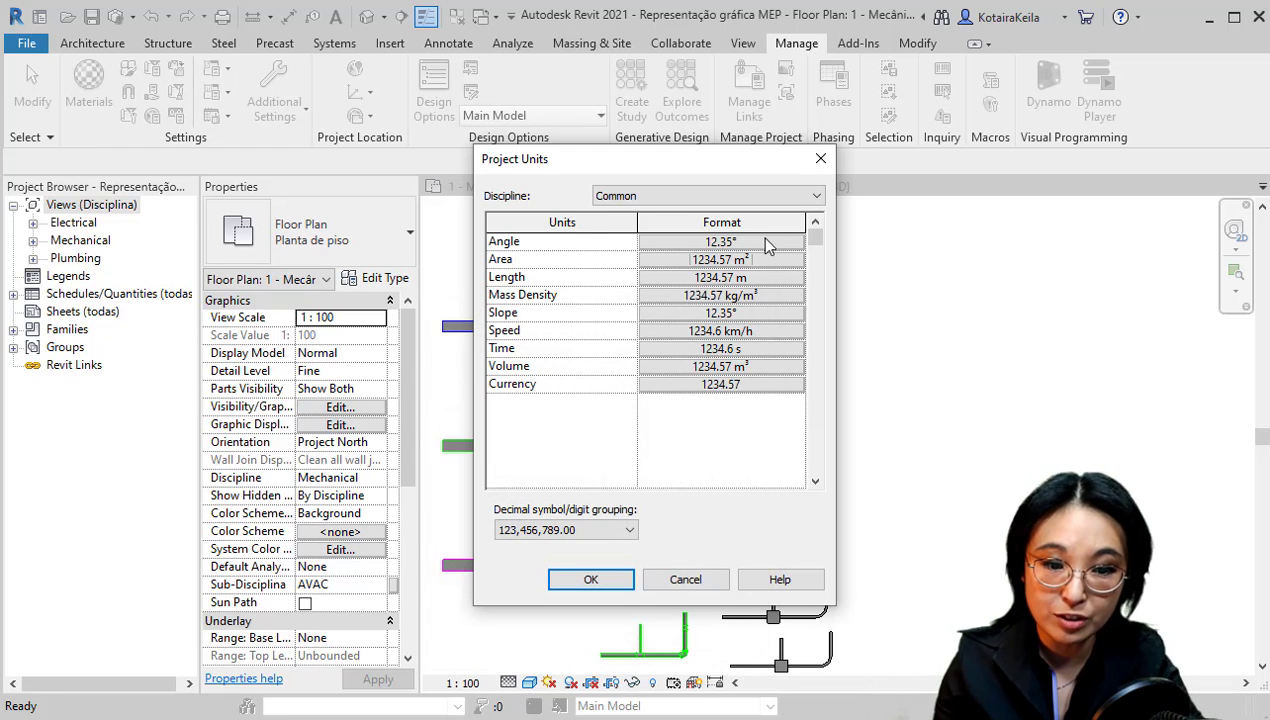
key("ctrl")
key("ctrl")
key("ctrl")
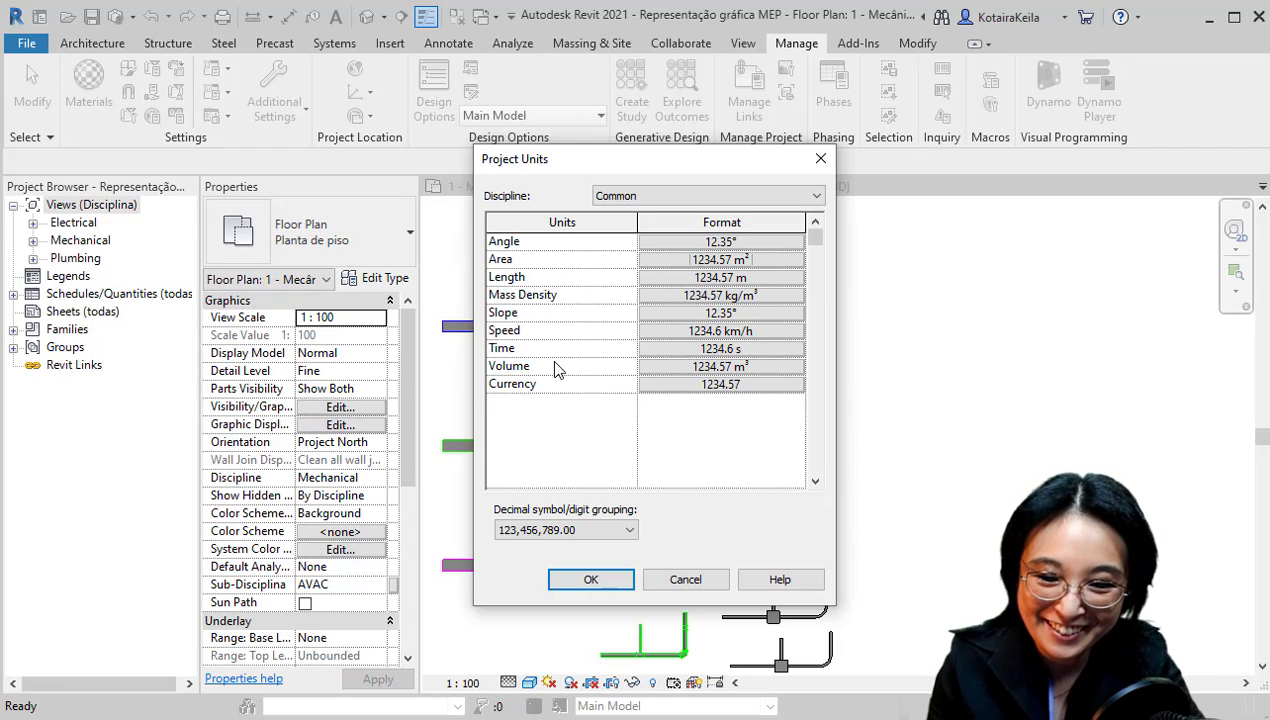
key("ctrl")
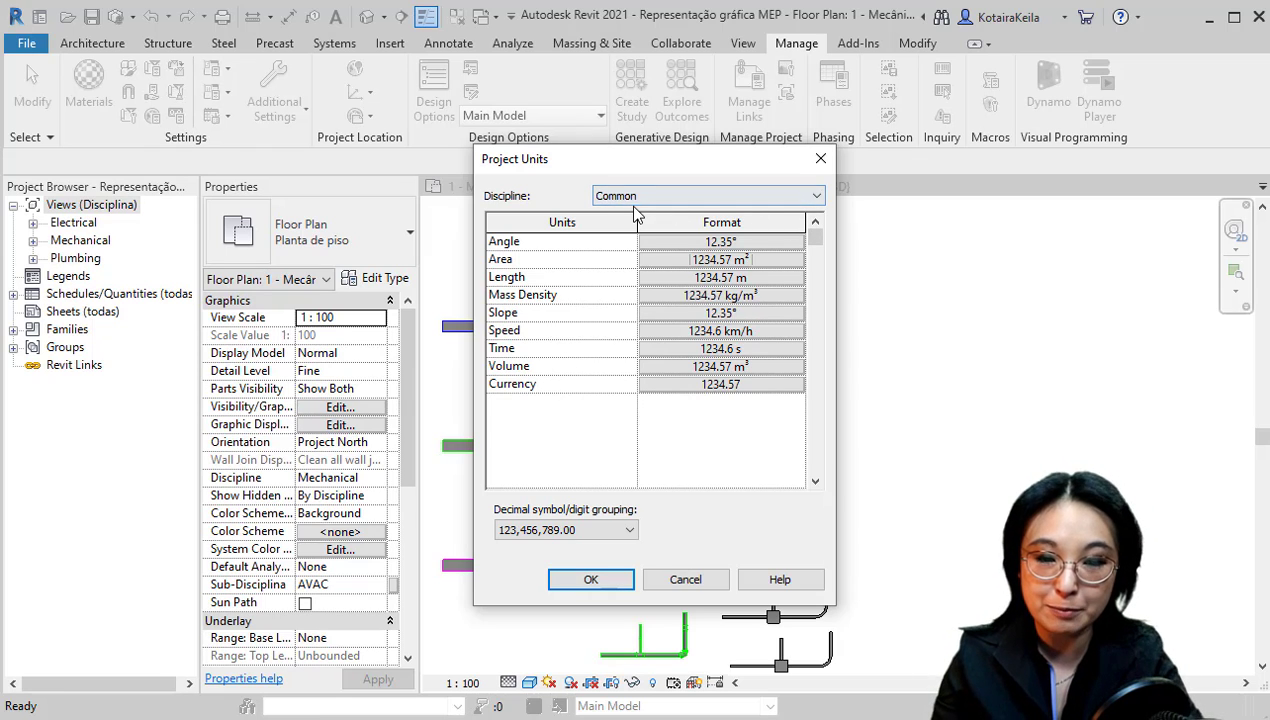
key("ctrl")
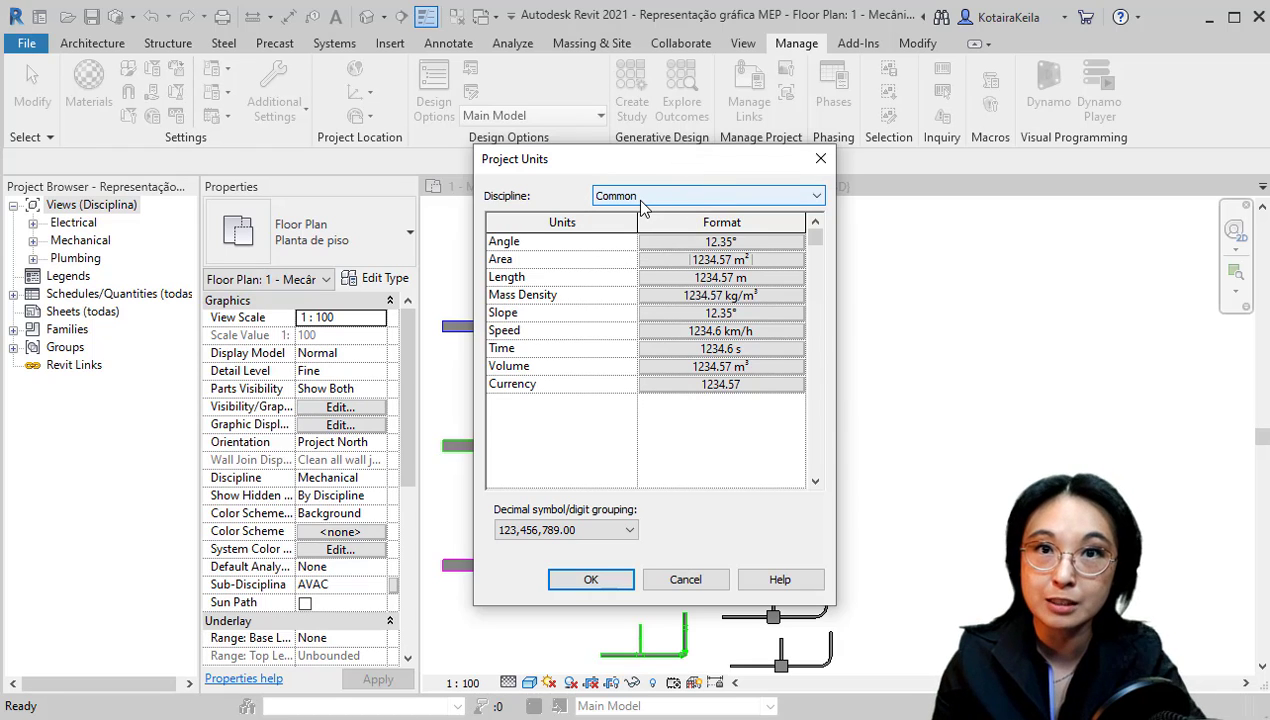
Examine the HVAC discipline's project units, including the Duct Size format settings
left_click(646, 201)
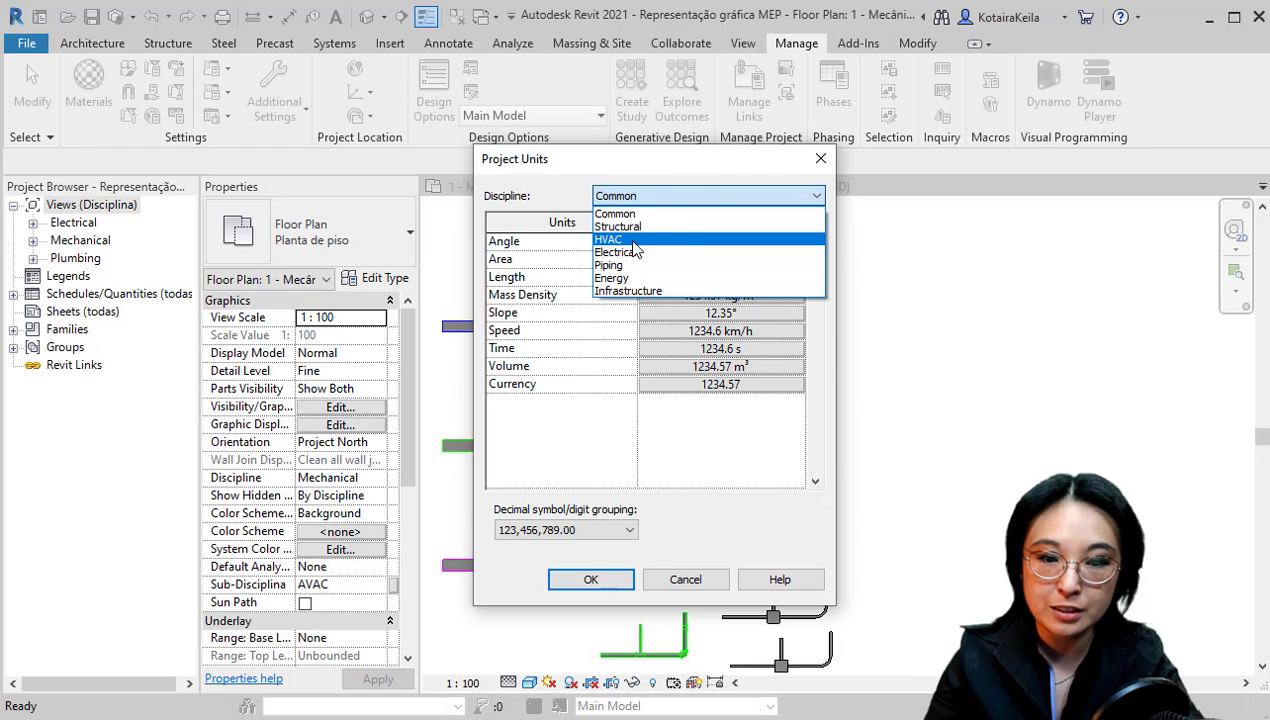
key("ctrl")
left_click(636, 240)
key("ctrl")
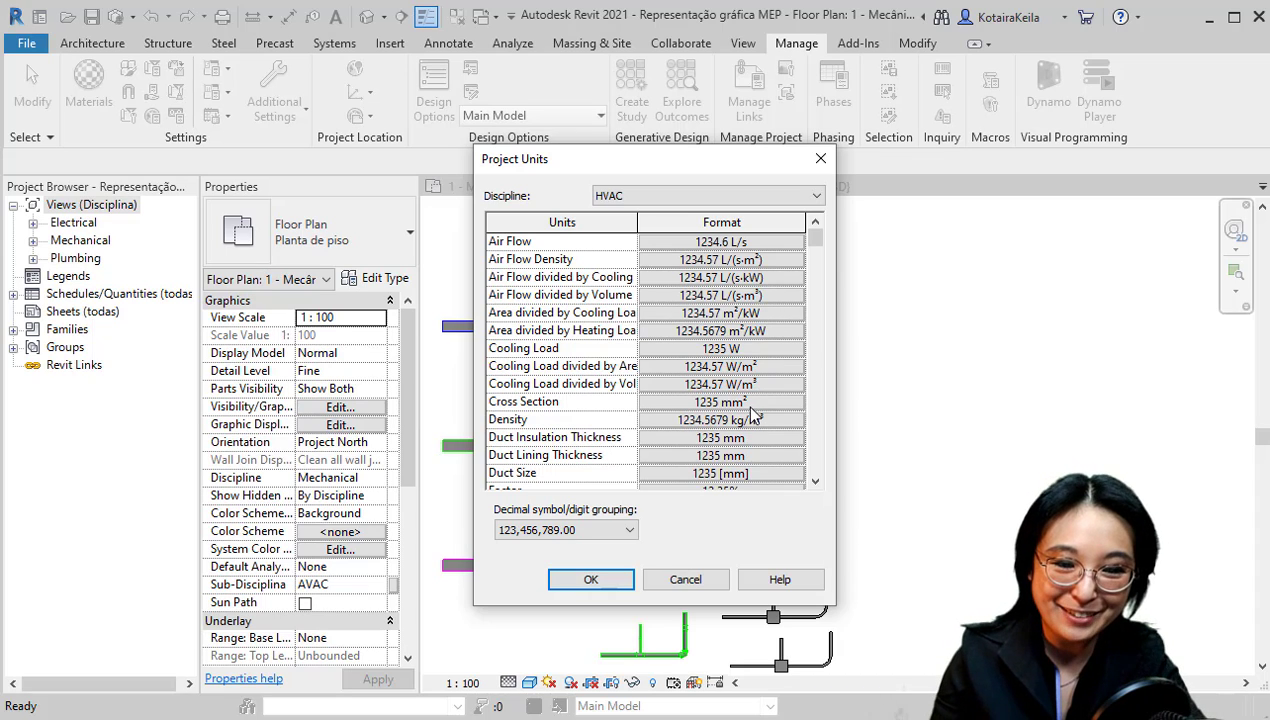
key("ctrl")
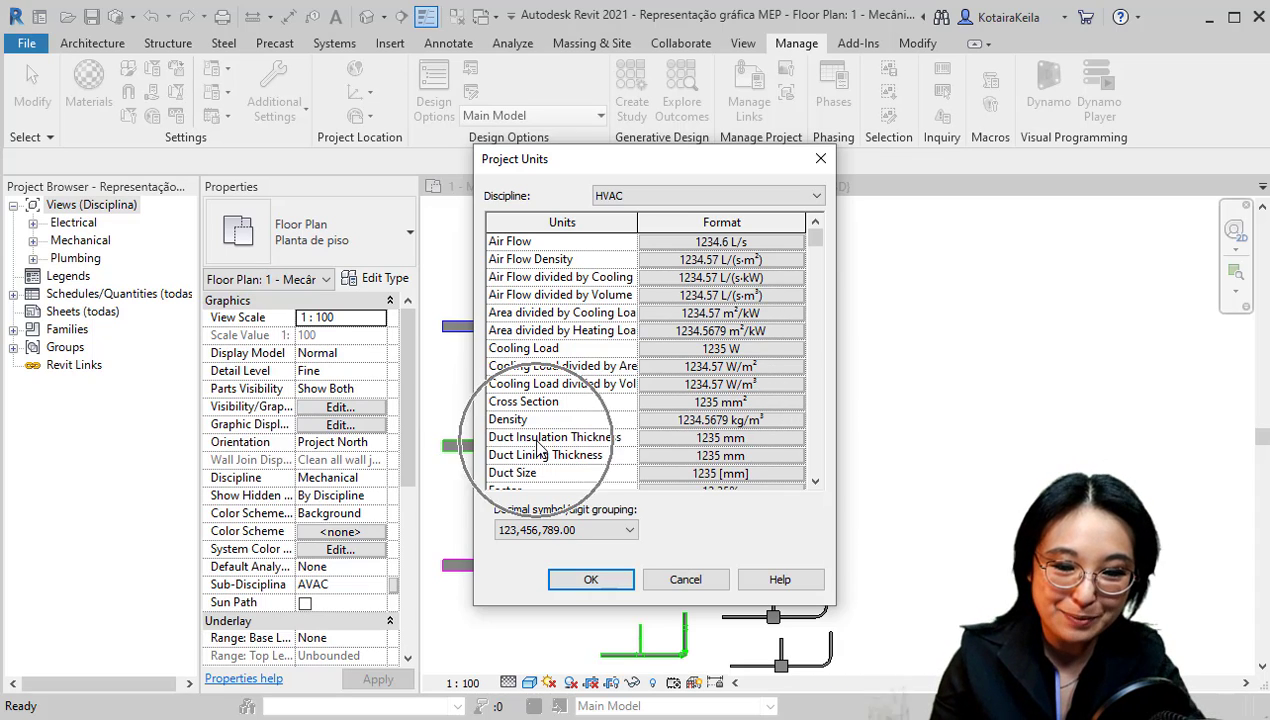
key("ctrl")
key("ctrl")
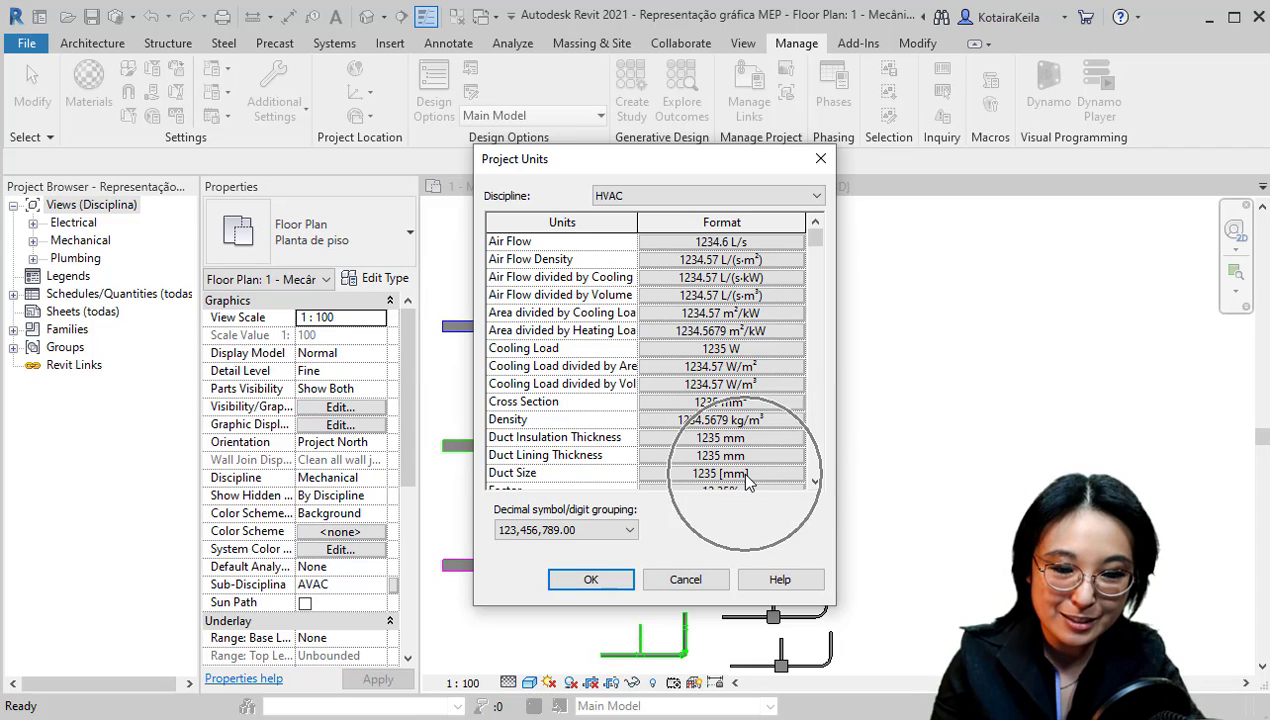
left_click(745, 474)
key("ctrl")
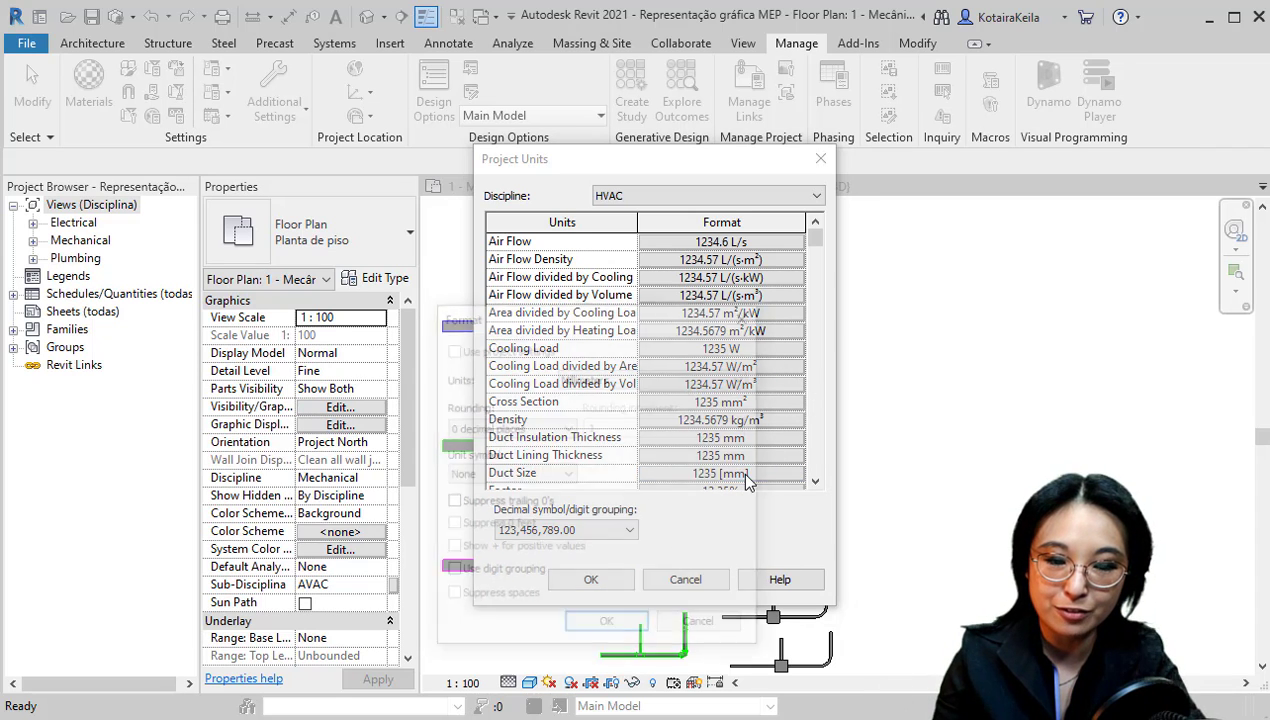
left_click(748, 315)
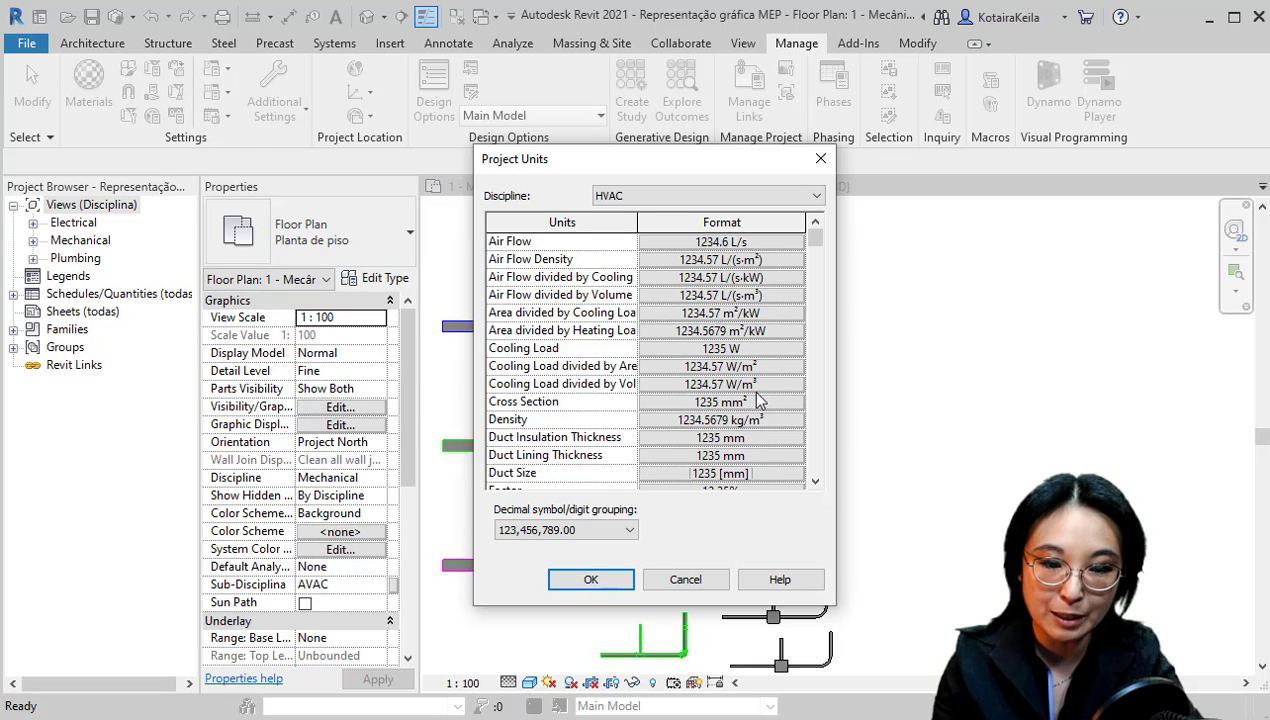
scroll(757, 400, "down", 5)
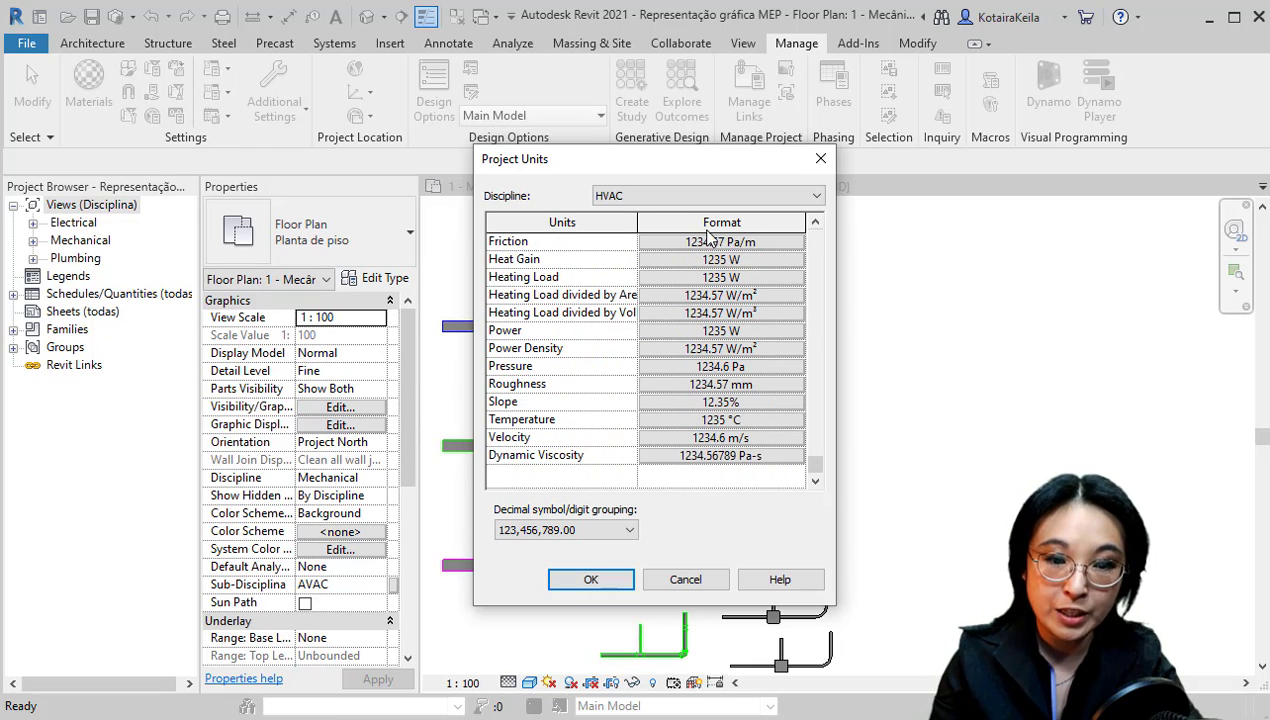
Check the Electrical and Piping unit formats, return to the Common discipline and accept the project units
left_click(722, 196)
left_click(660, 252)
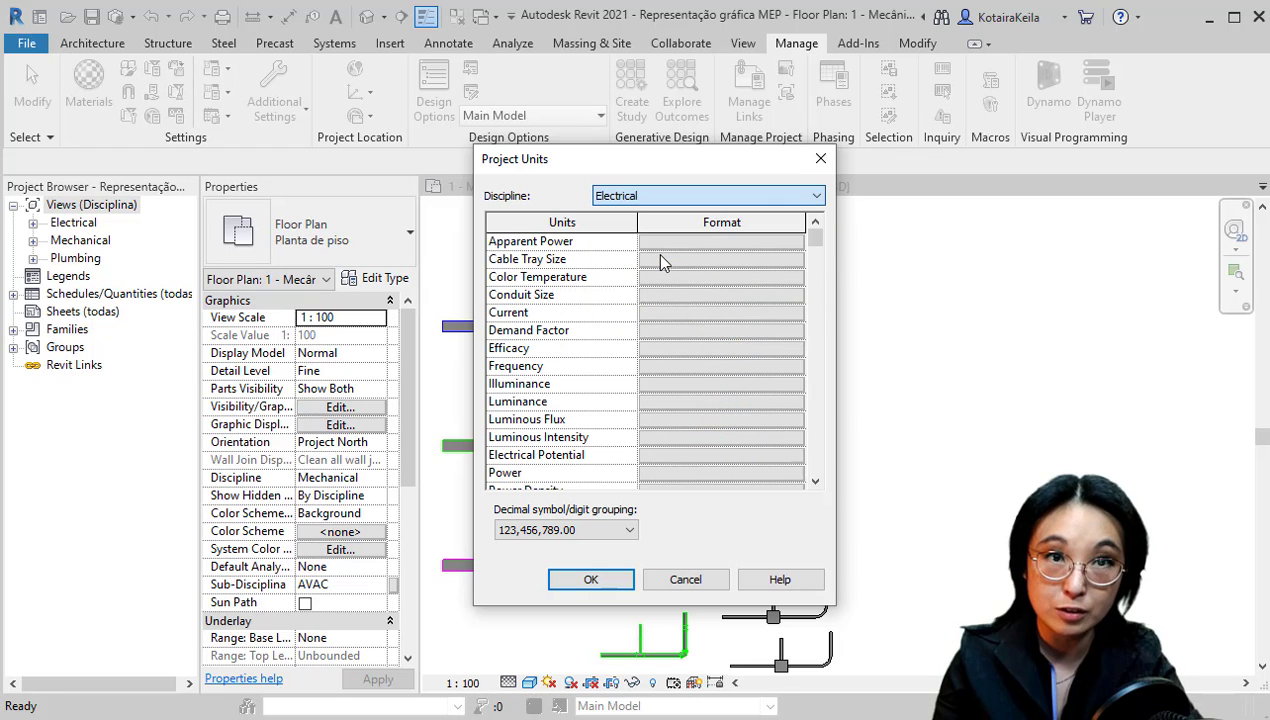
left_click(675, 196)
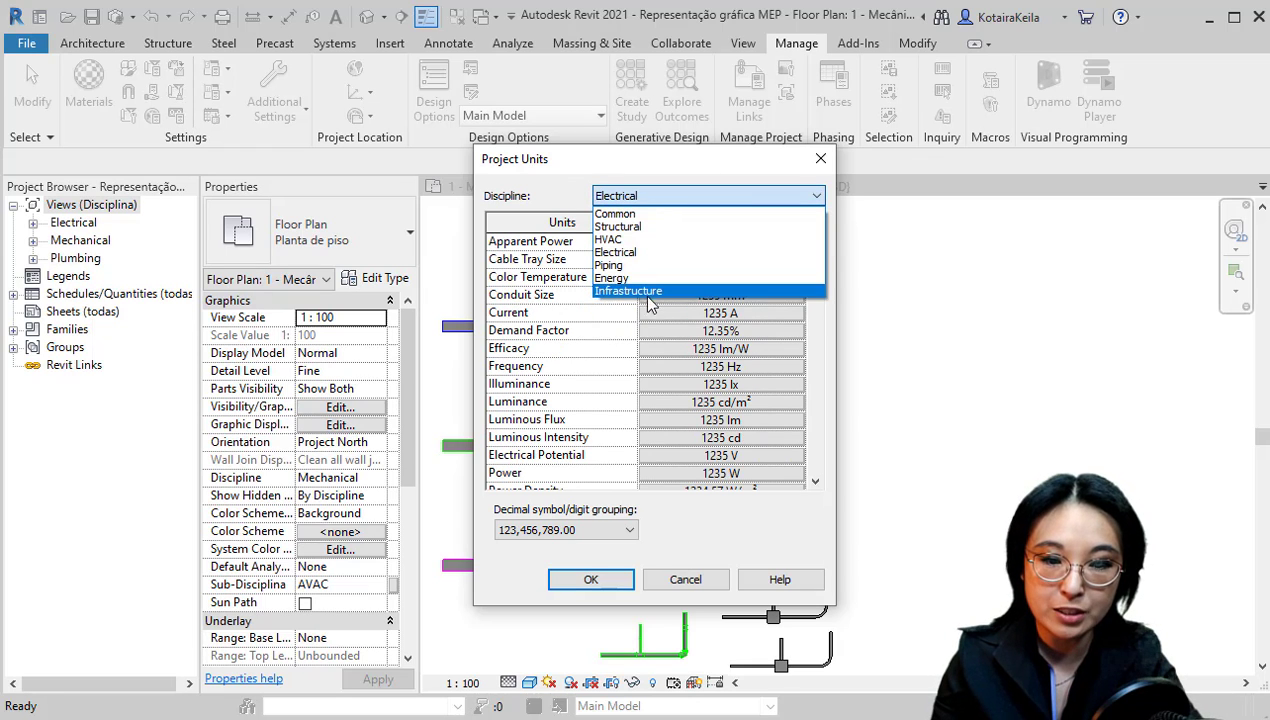
left_click(652, 266)
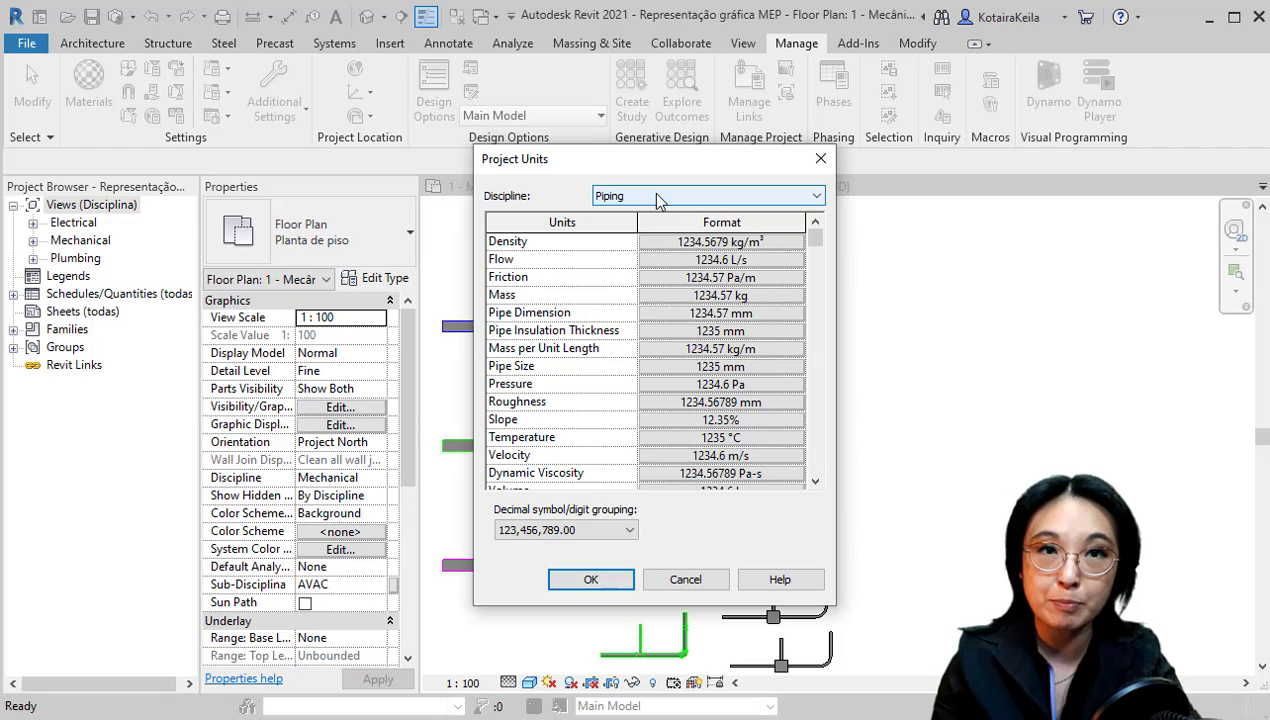
left_click(657, 197)
left_click(640, 208)
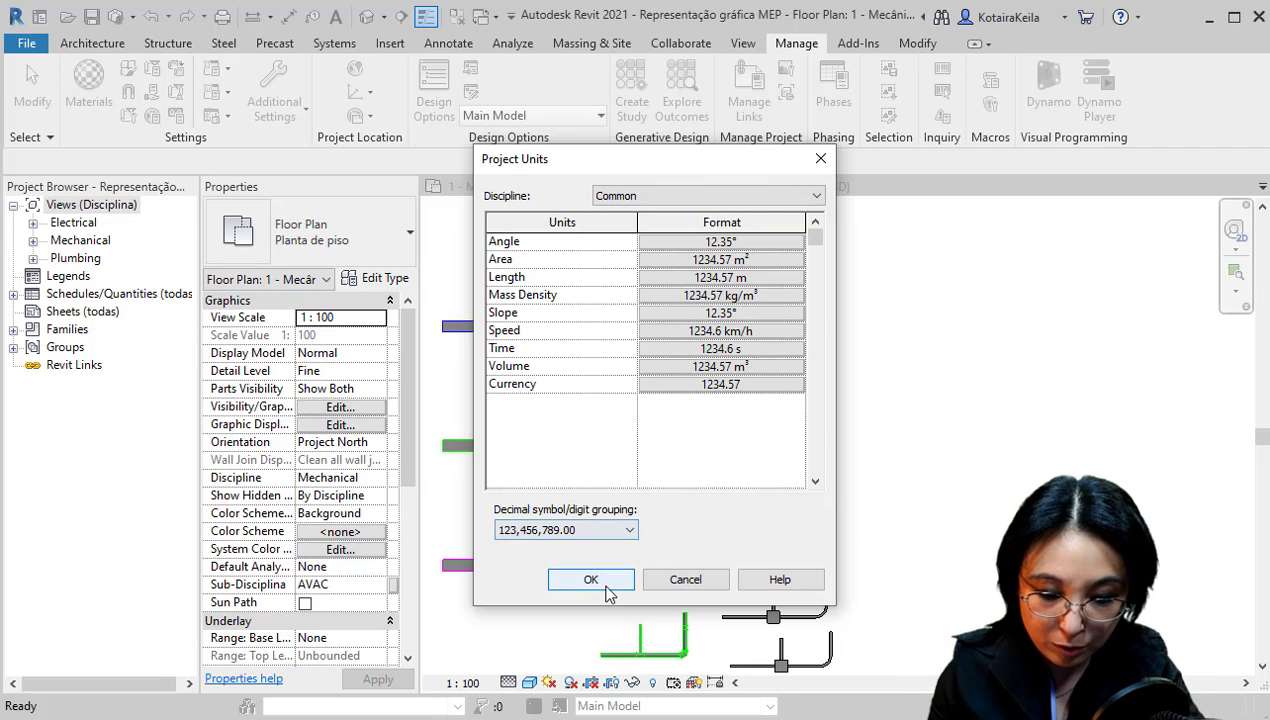
left_click(591, 579)
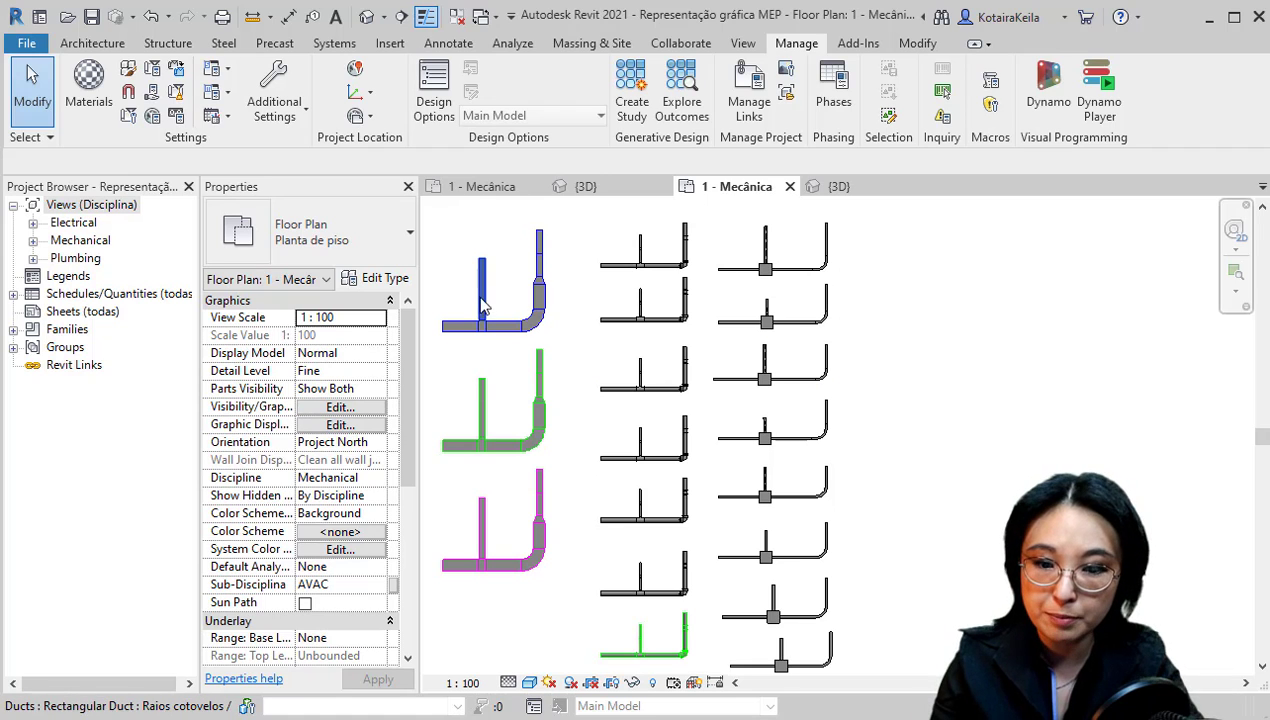
Examine the MEP modelling tools for piping and electrical work, including Pipe, Conduit and Cable Tray
left_click(334, 44)
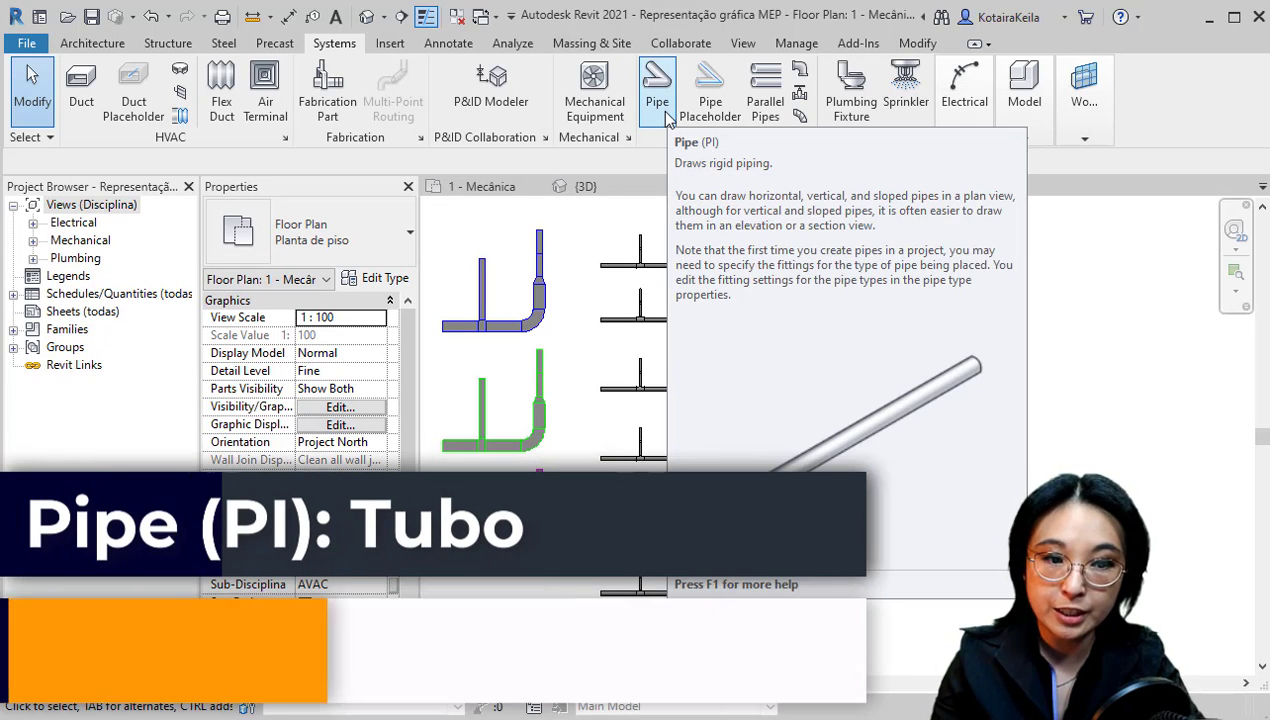
left_click(964, 105)
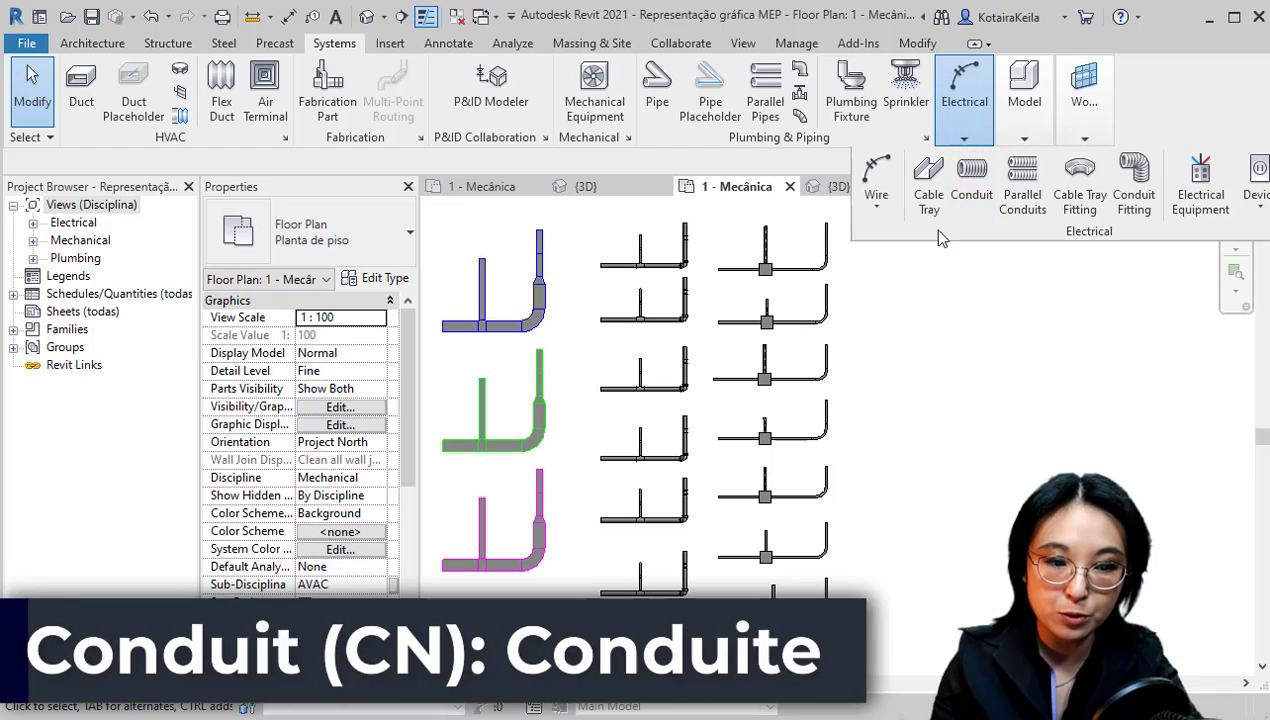
key("ctrl")
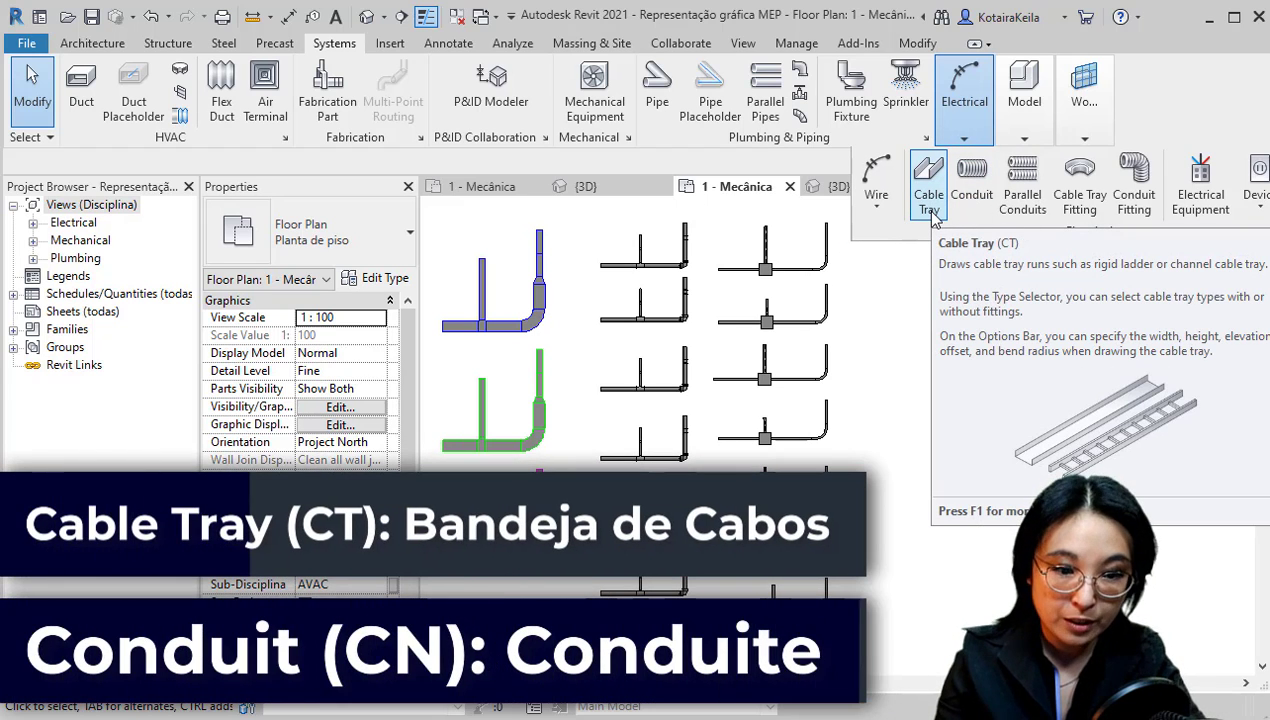
key("ctrl")
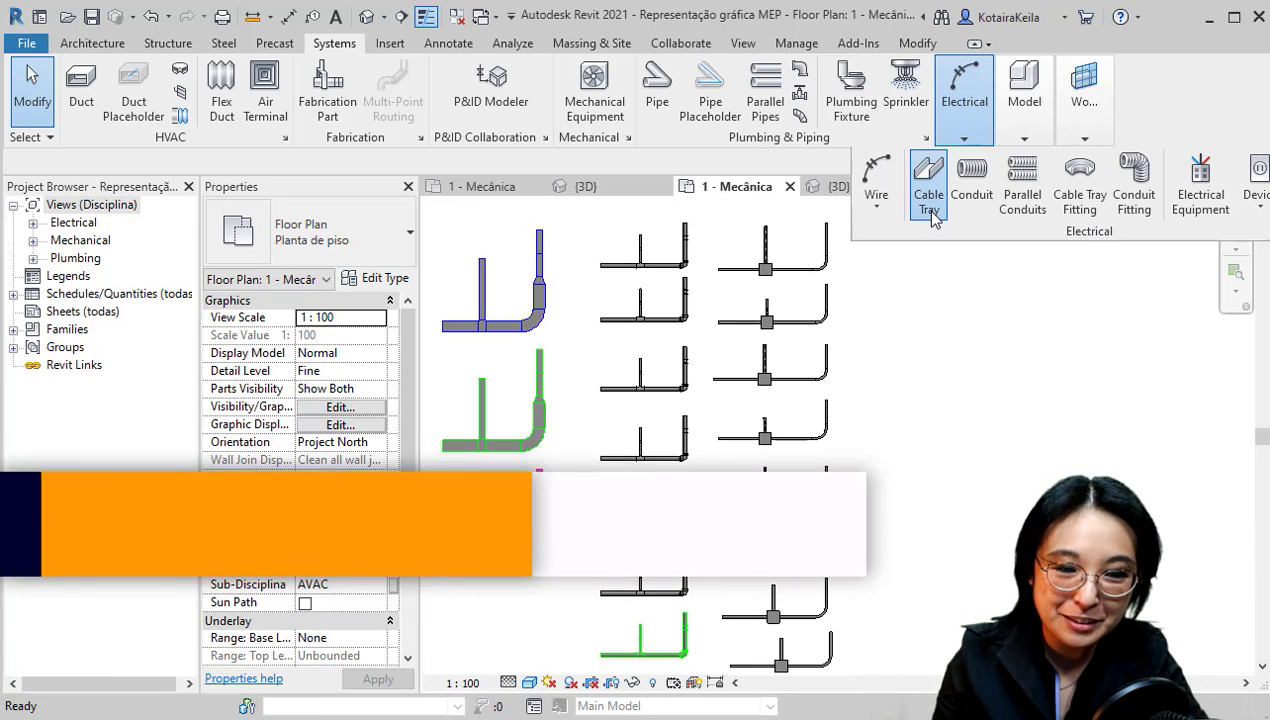
Draw an L-shaped run of 300 mm by 100 mm cable tray at 2.75 m middle elevation, beside the existing conduit runs
left_click(931, 213)
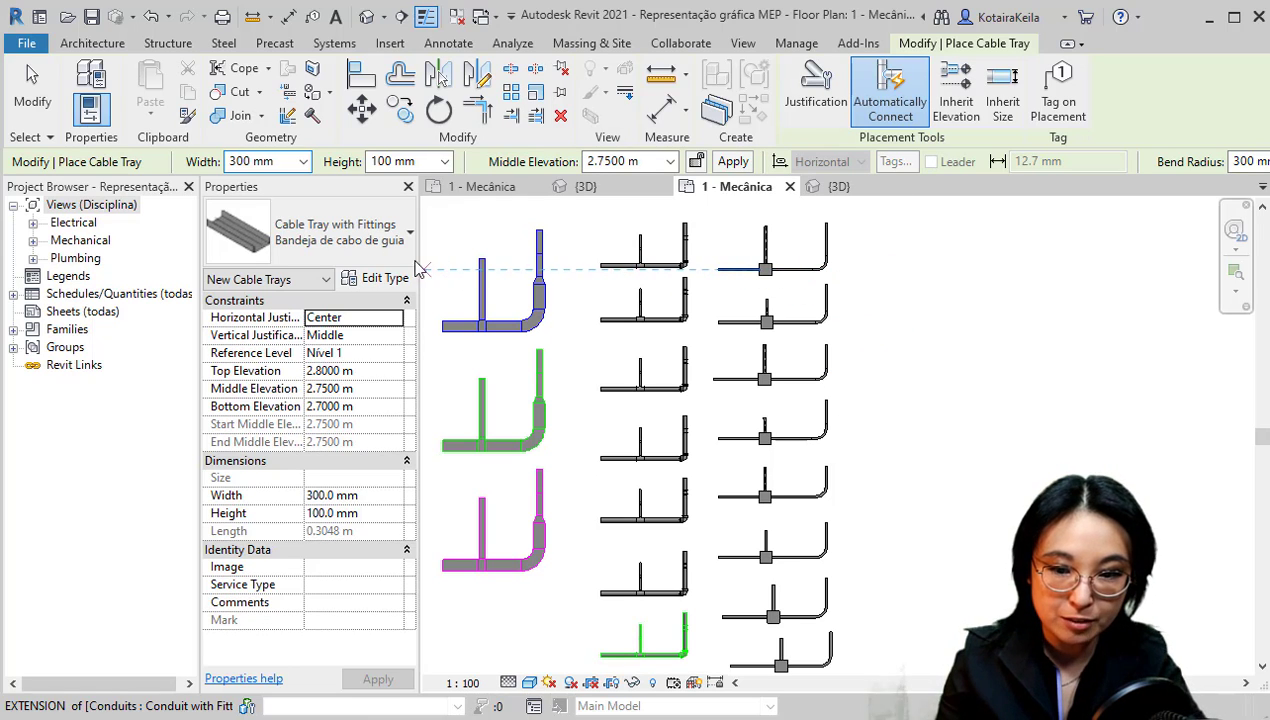
left_click(356, 250)
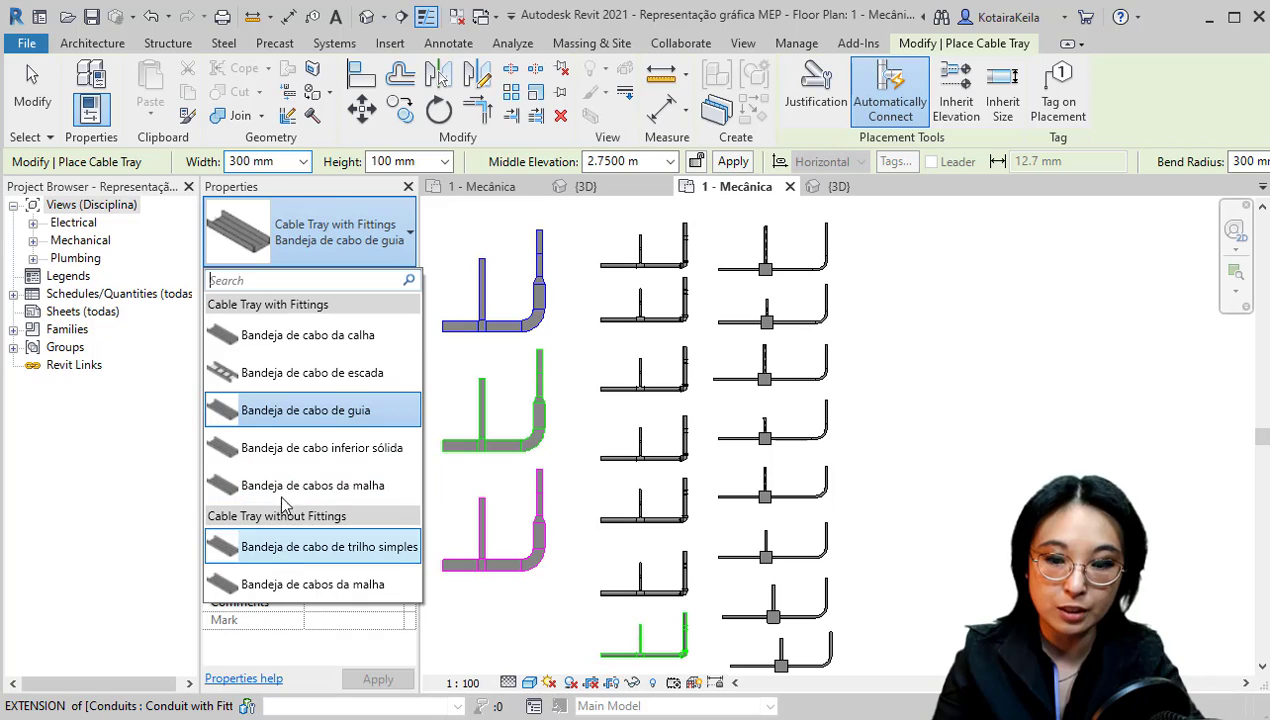
left_click(316, 209)
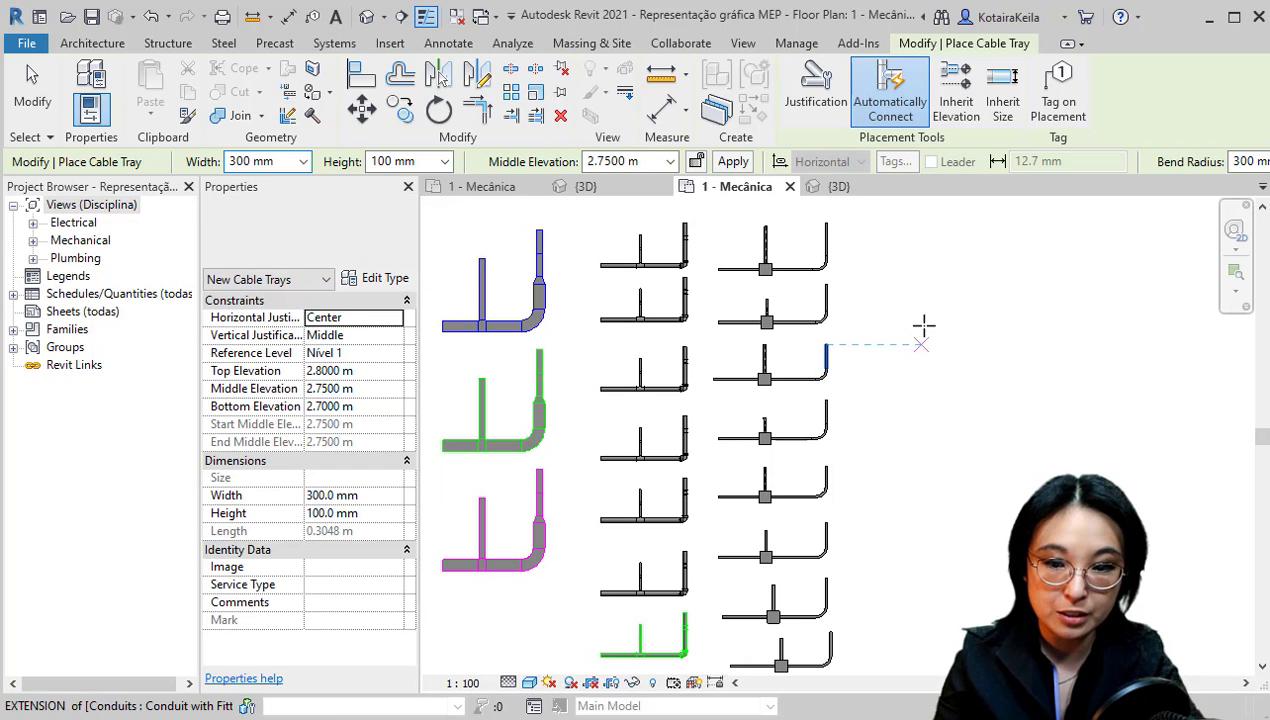
left_click(890, 323)
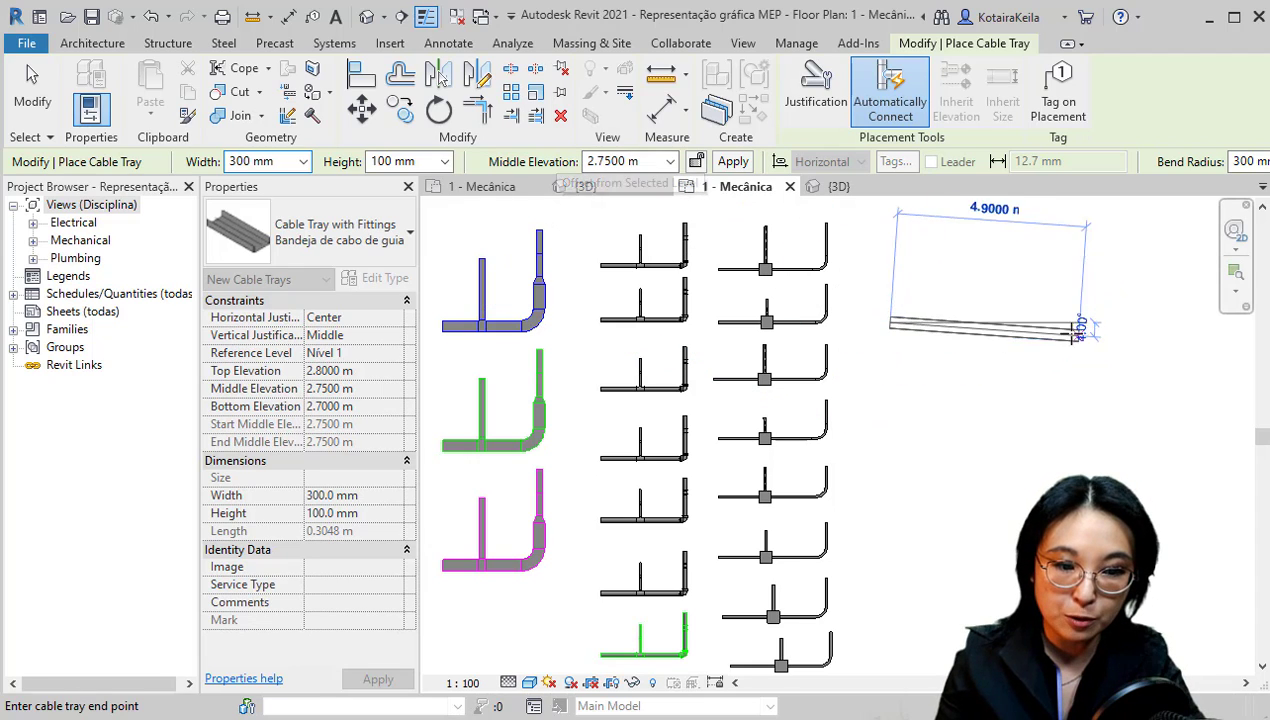
left_click(1027, 321)
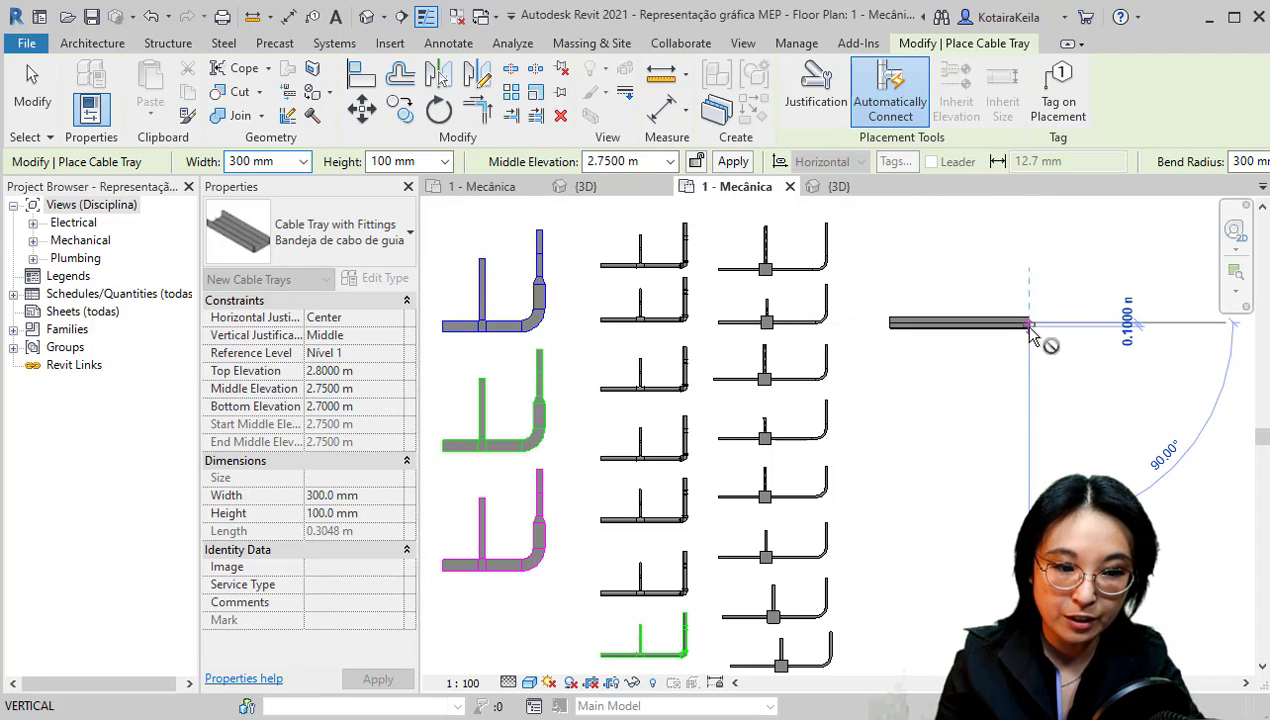
left_click(1029, 244)
left_click(1025, 245)
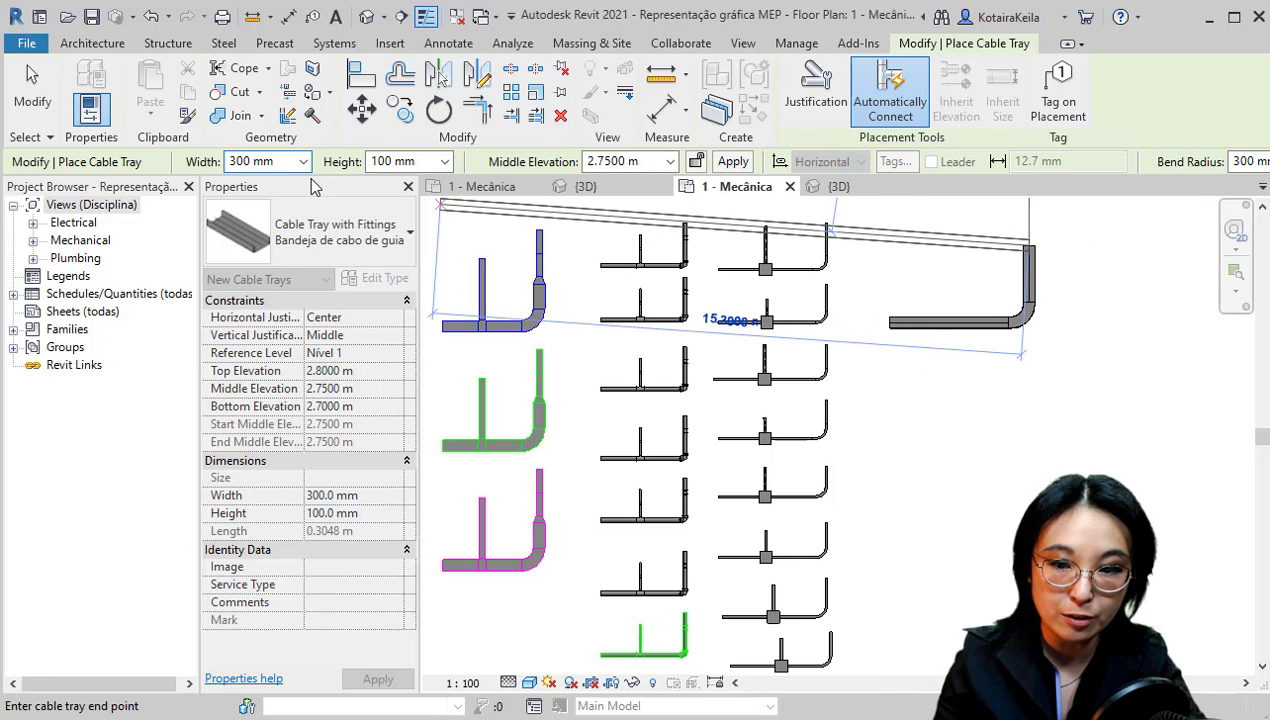
Set the cable tray width to 150 mm and height to 50 mm, and extend the vertical leg with the smaller tray
left_click(287, 163)
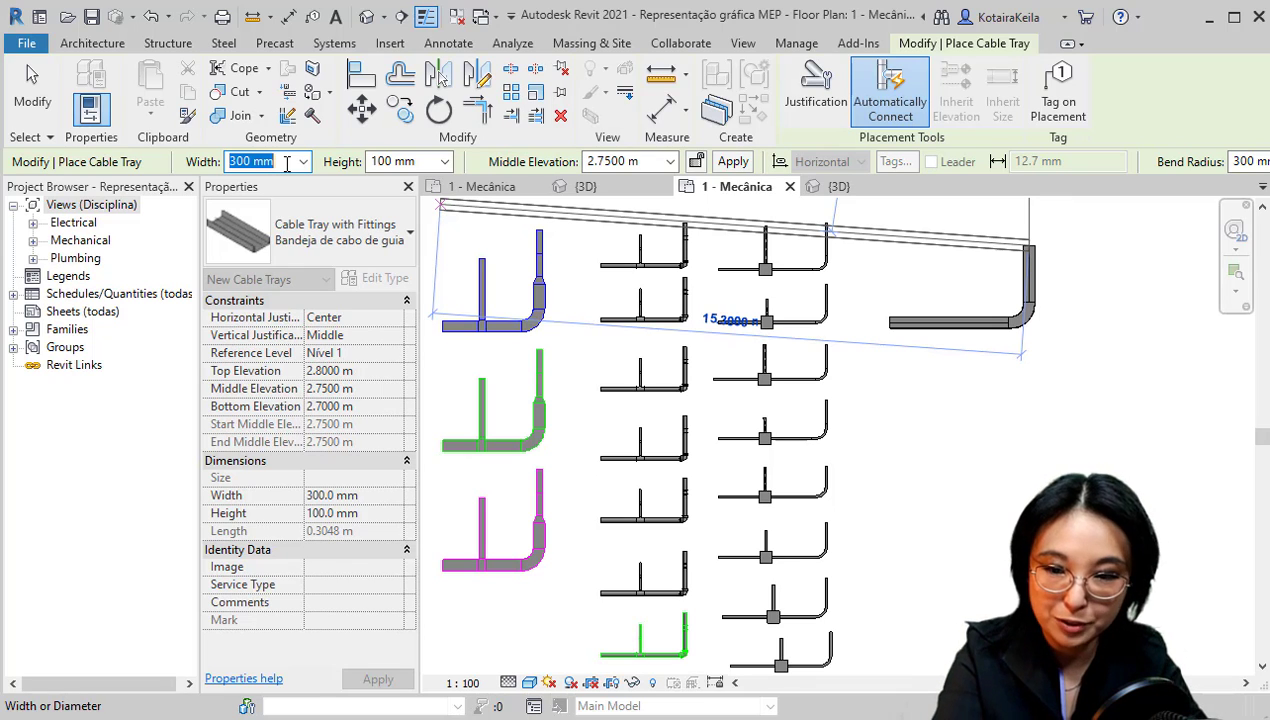
type("150")
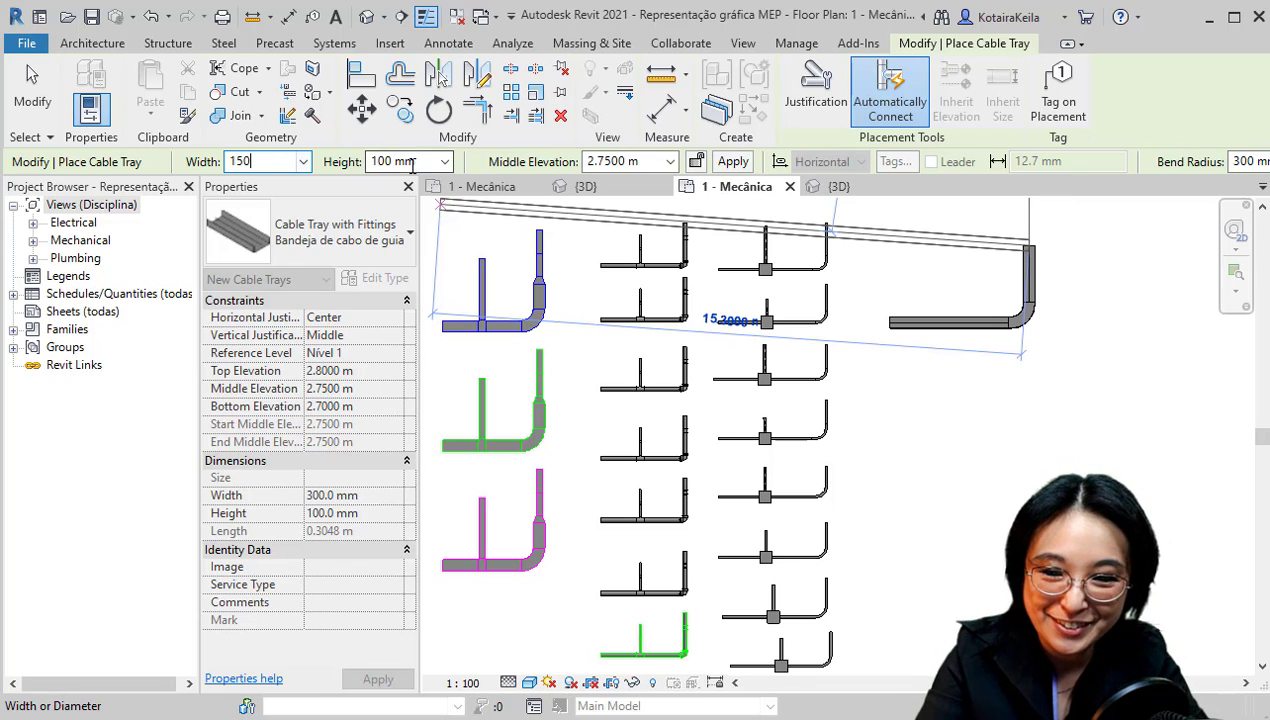
left_click_drag(421, 162, 382, 160)
type("50")
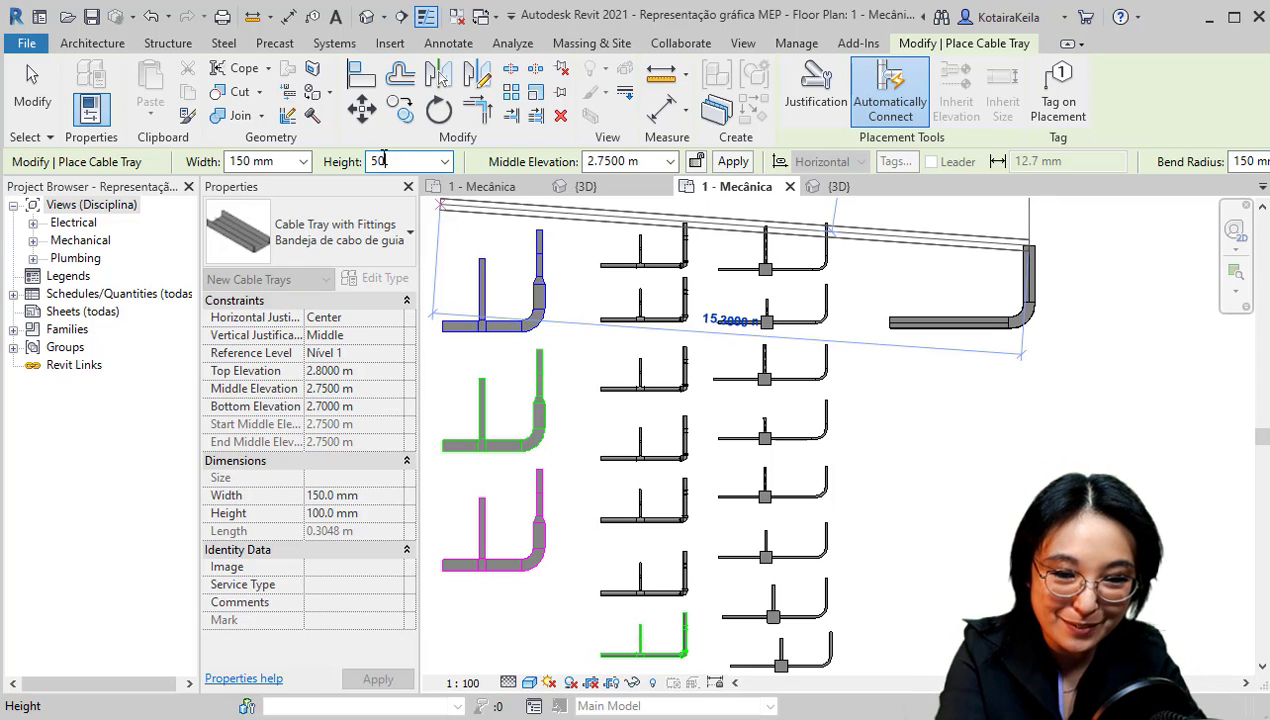
middle_click_drag(965, 413, 870, 495)
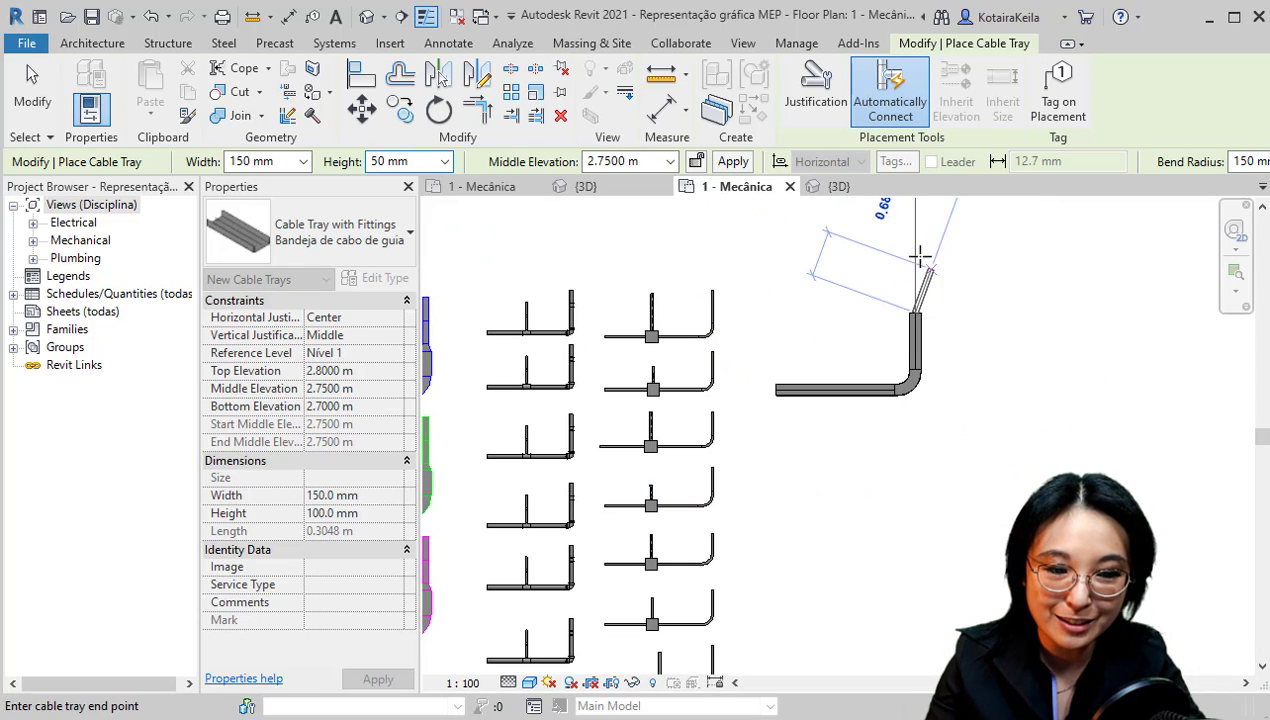
scroll(920, 262, "up", 3)
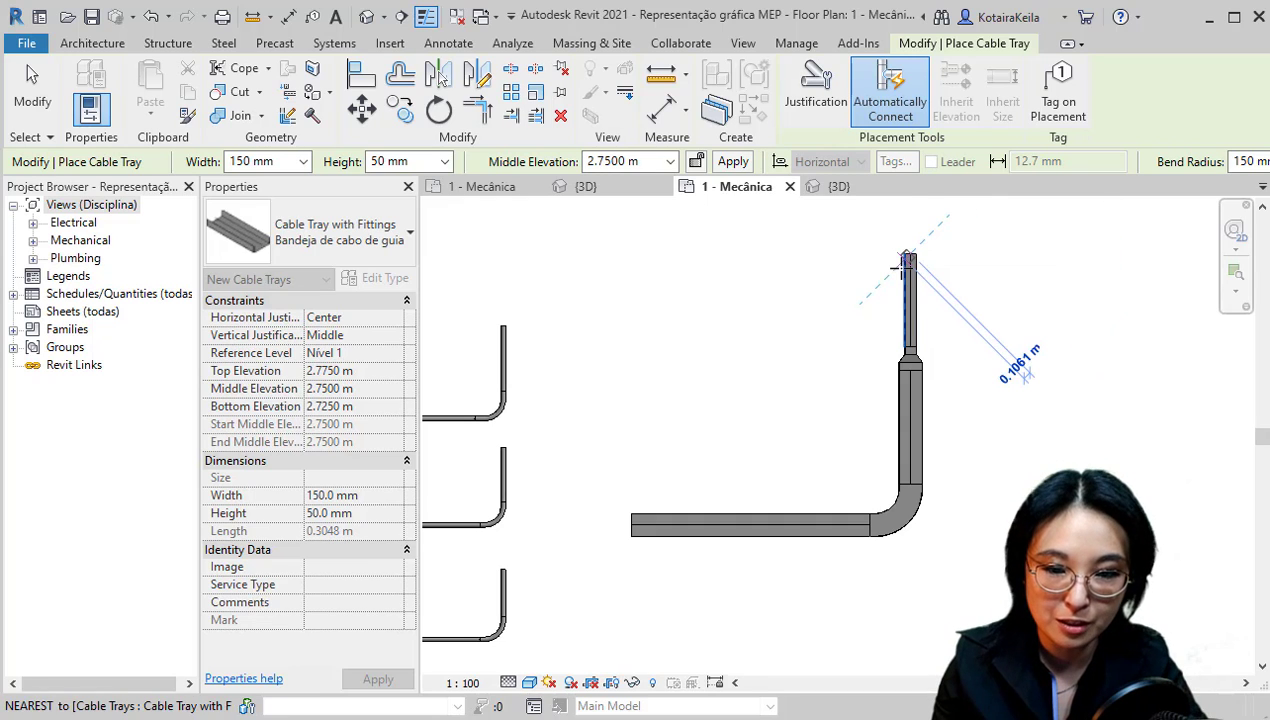
Drop the free end of the 150 mm tray vertically to a middle elevation of 1 m
left_click(904, 266)
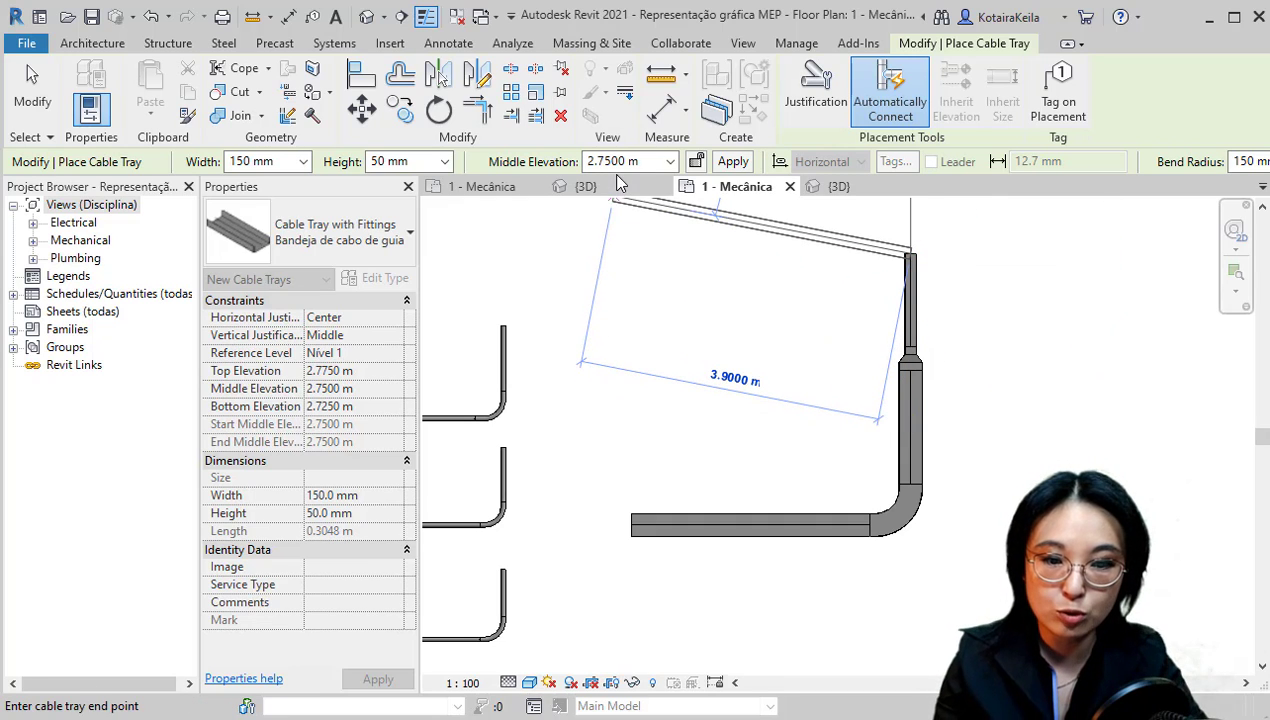
key("ctrl")
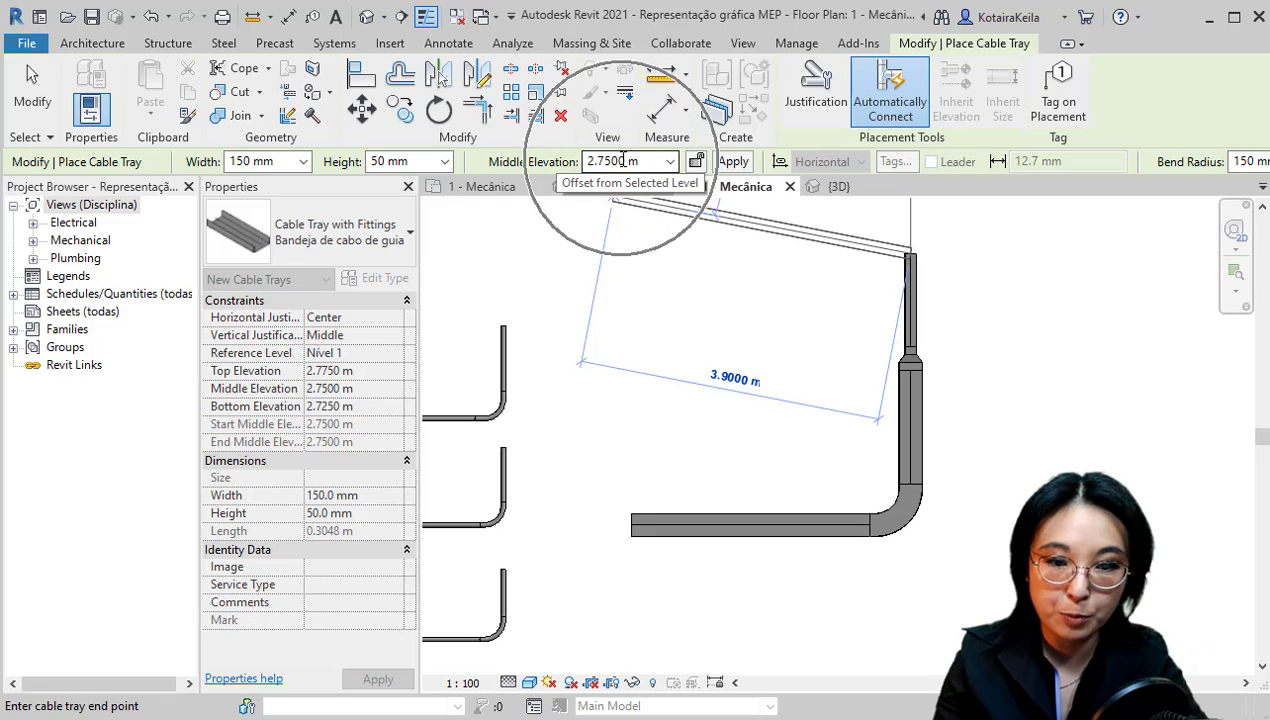
key("ctrl")
key("ctrl")
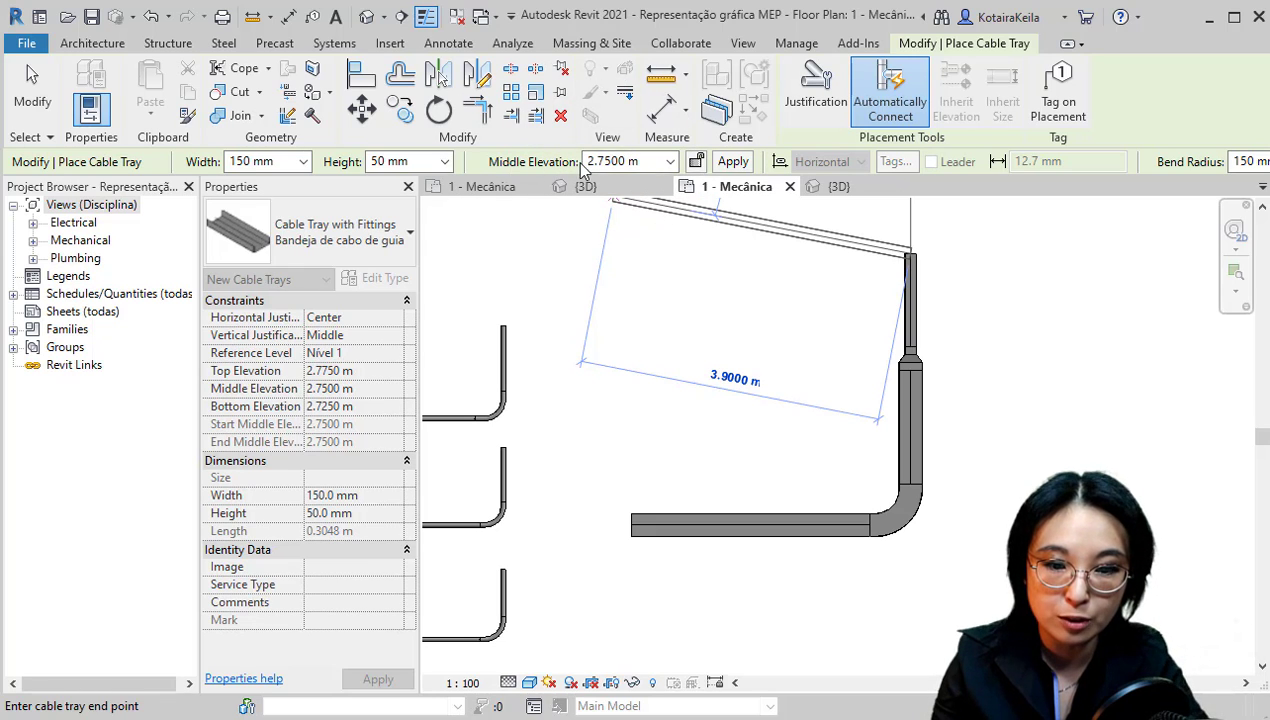
key("ctrl")
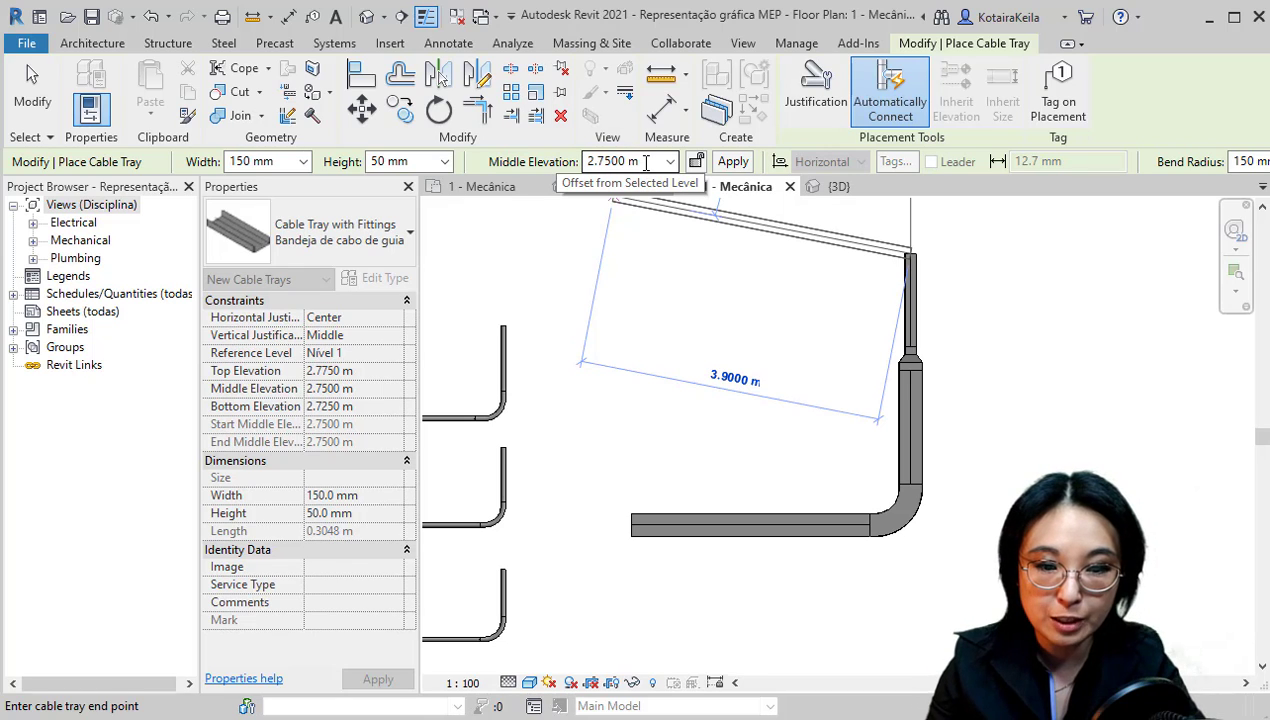
left_click(646, 162)
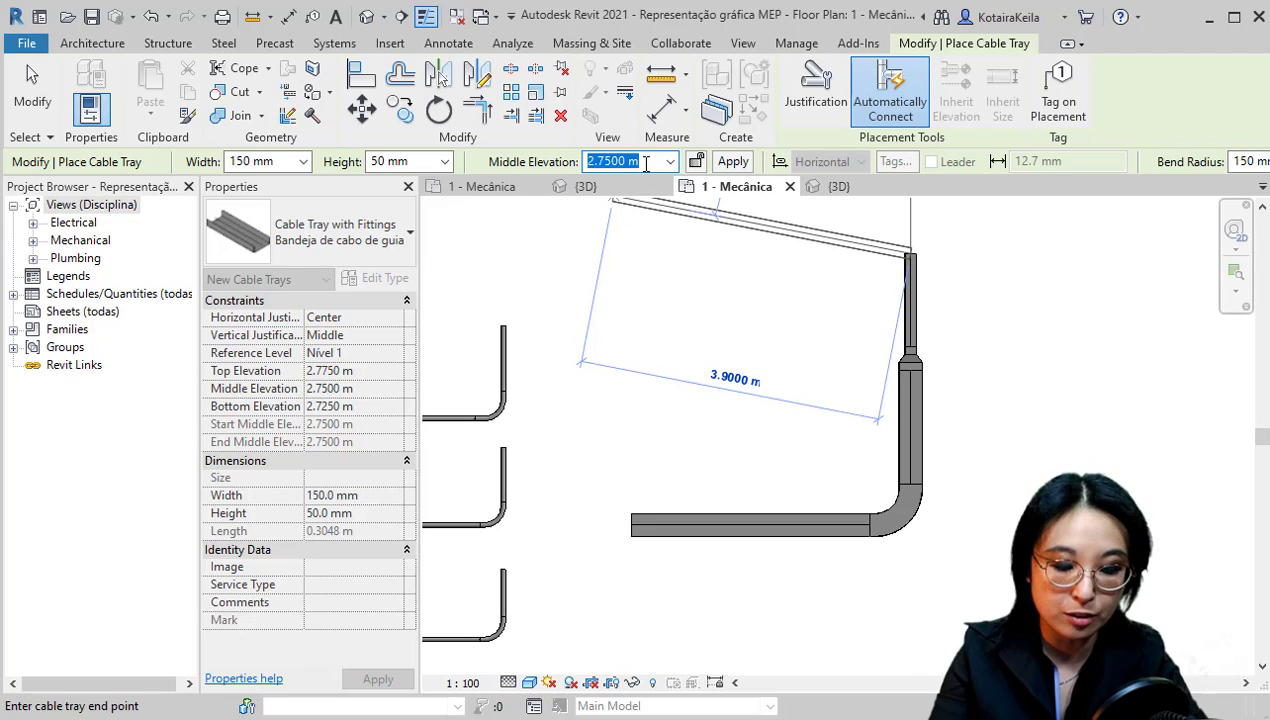
type("1")
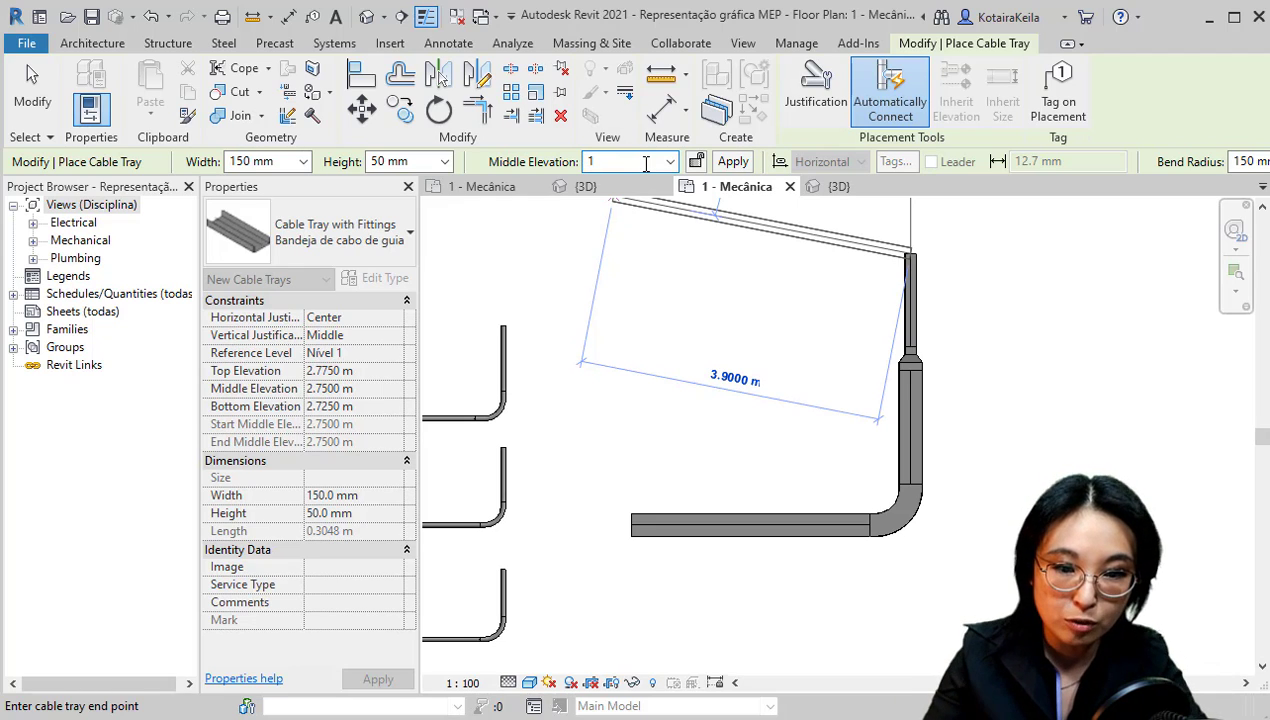
left_click(734, 163)
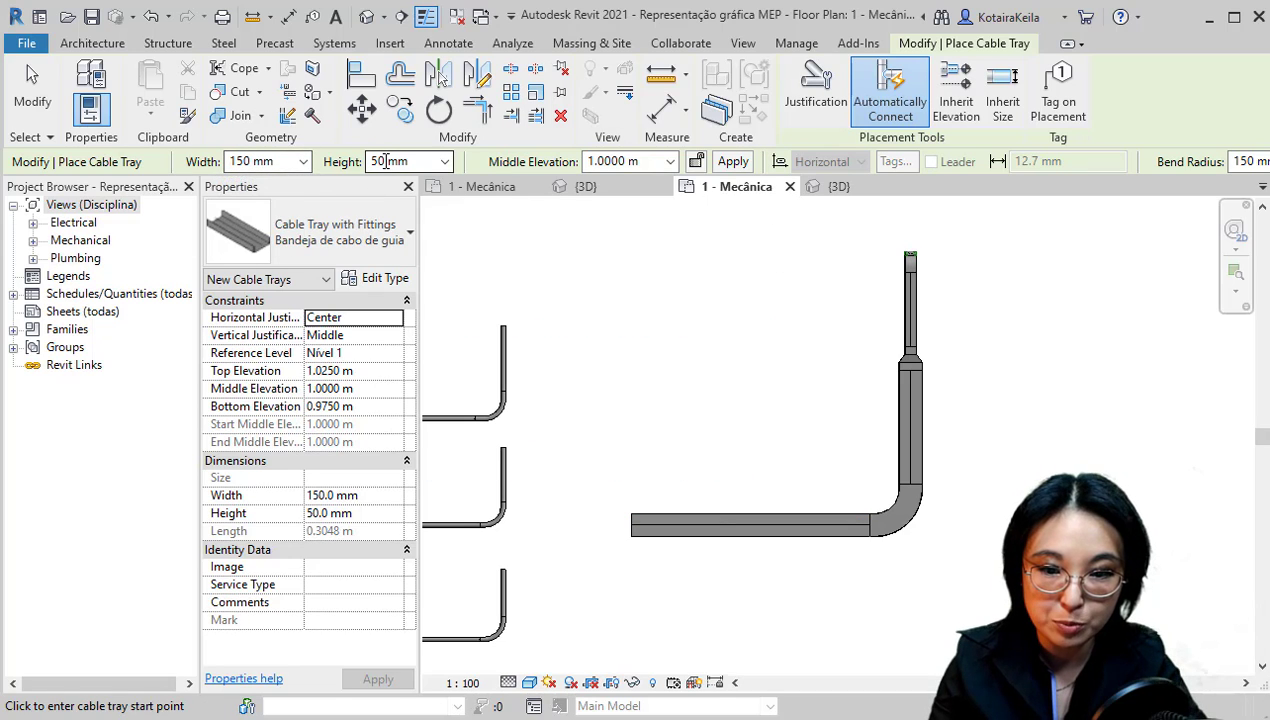
Branch a 150 mm by 50 mm cable tray perpendicularly off the 300 mm horizontal run at 2.75 m middle elevation
left_click(385, 161)
left_click(670, 161)
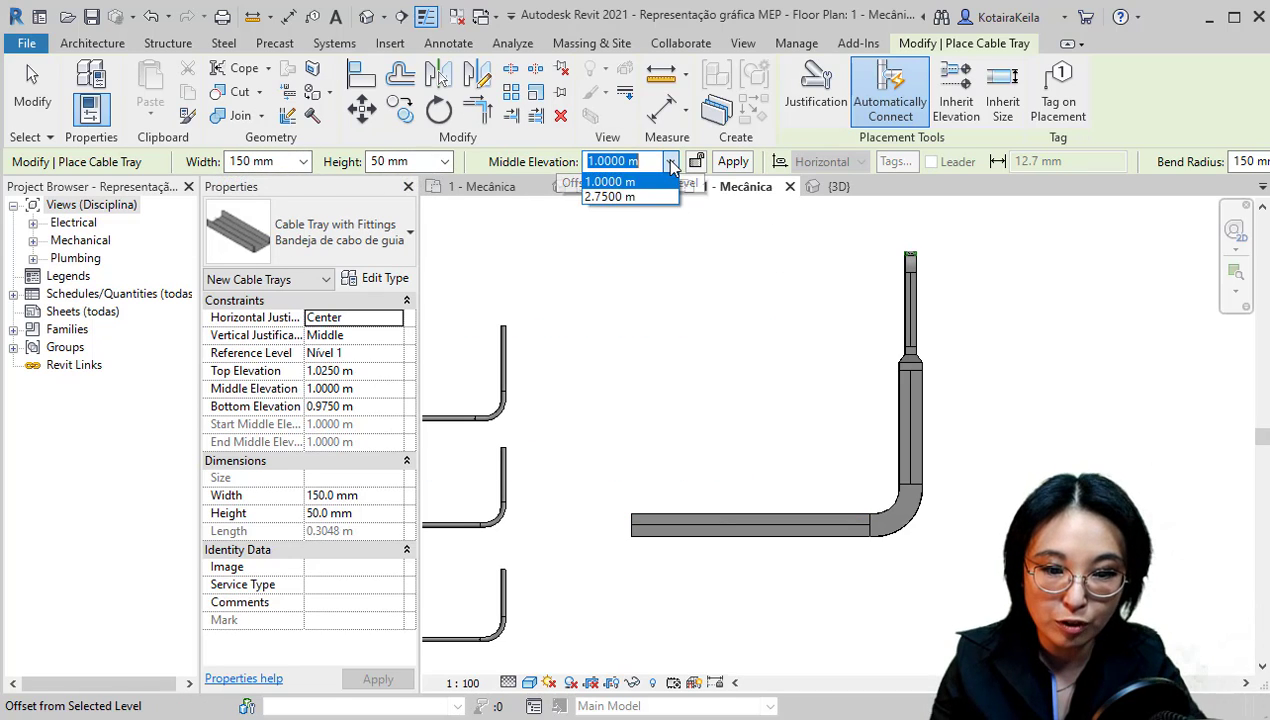
left_click(634, 198)
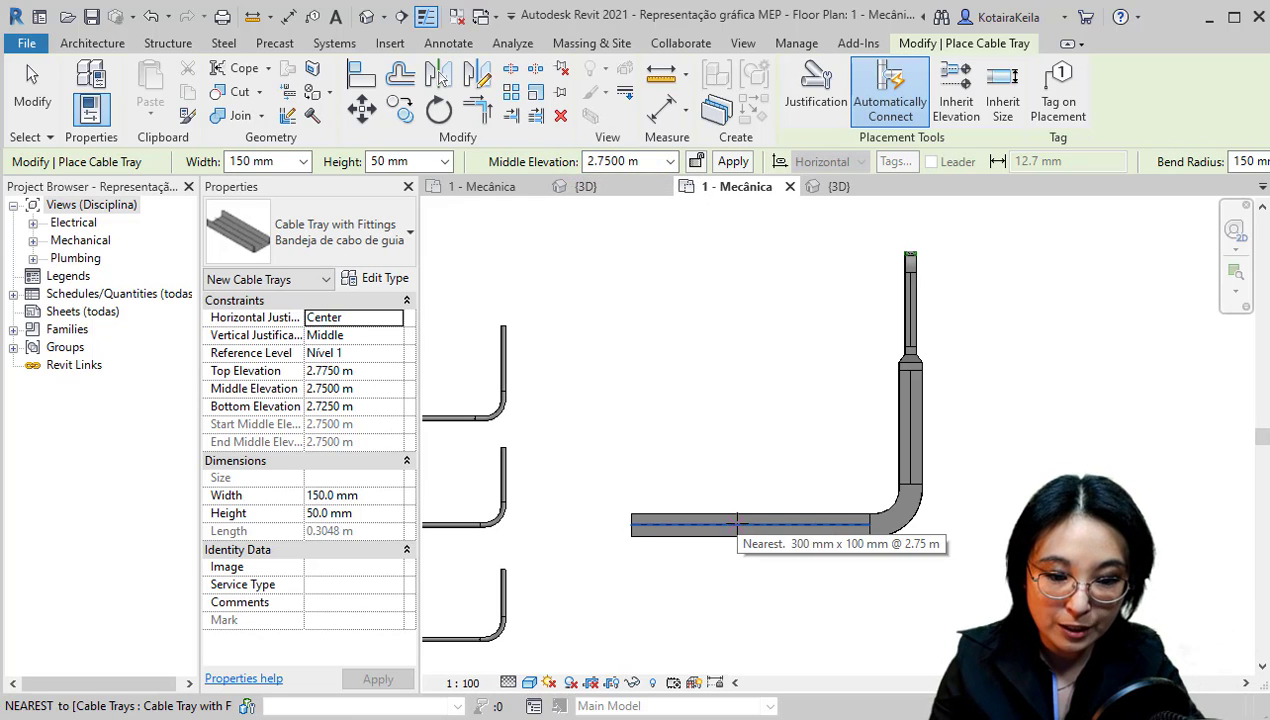
left_click(737, 523)
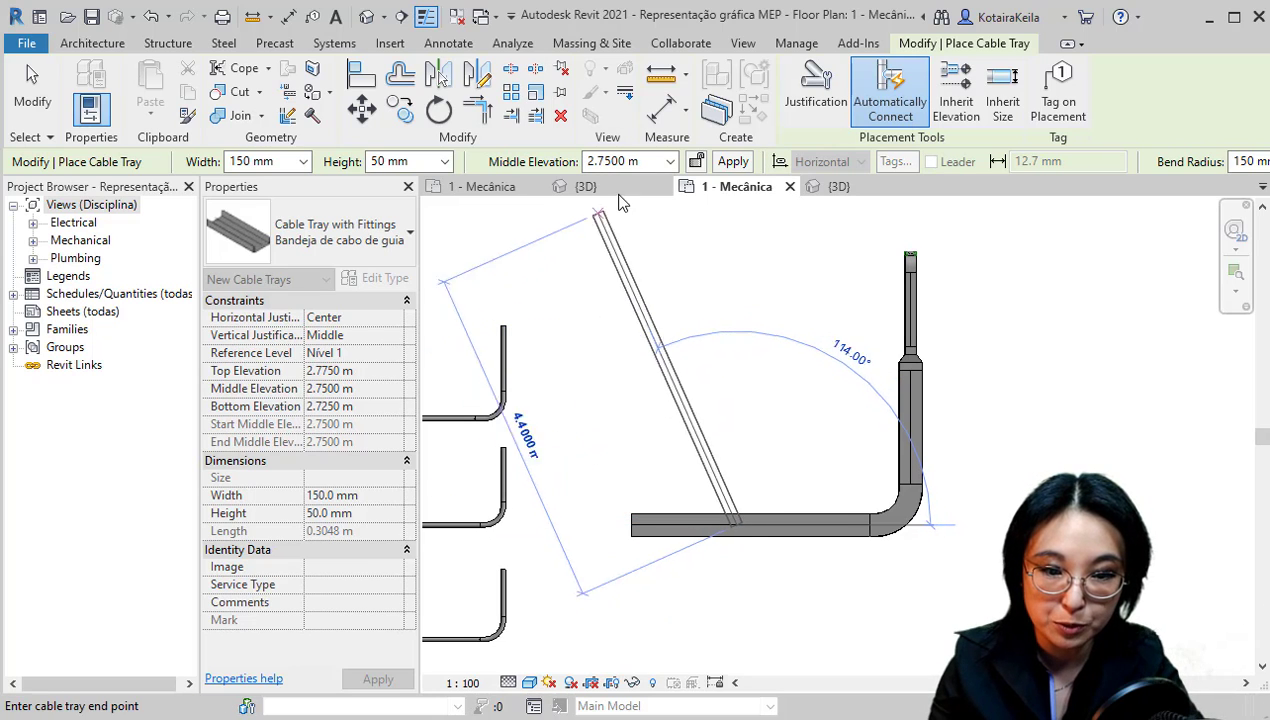
key("ctrl")
key("ctrl")
key("ctrl")
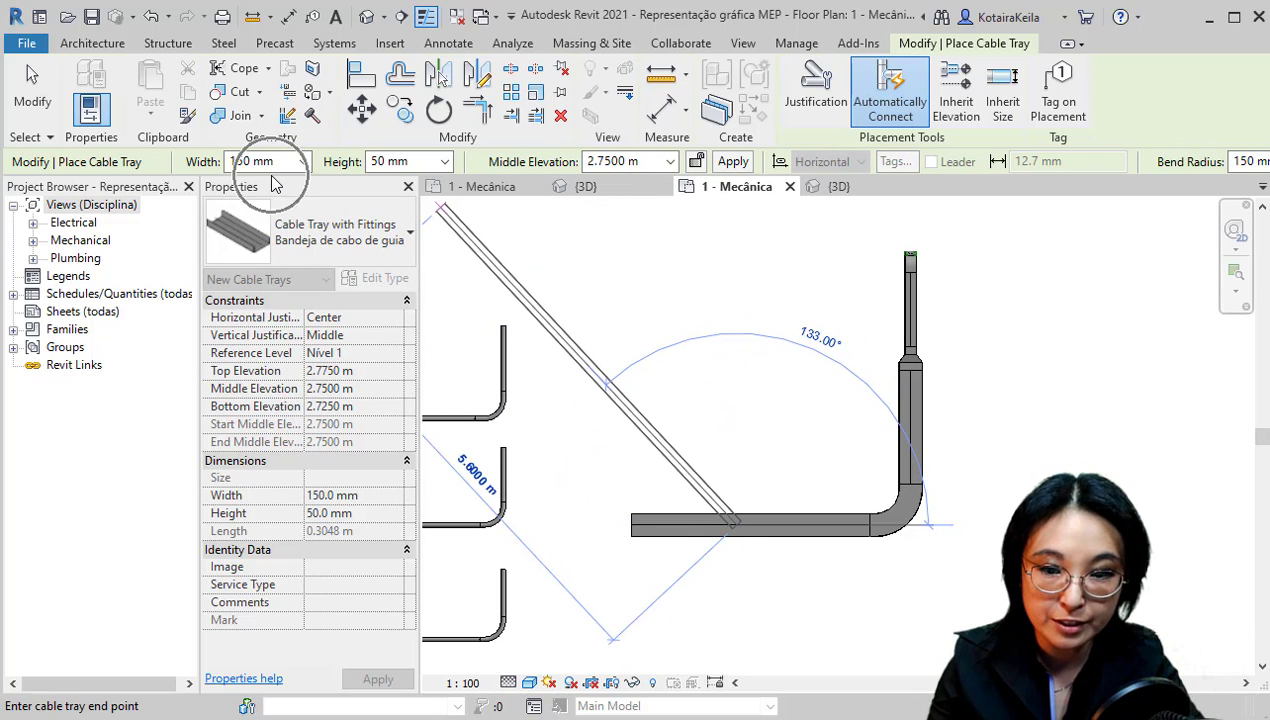
key("ctrl")
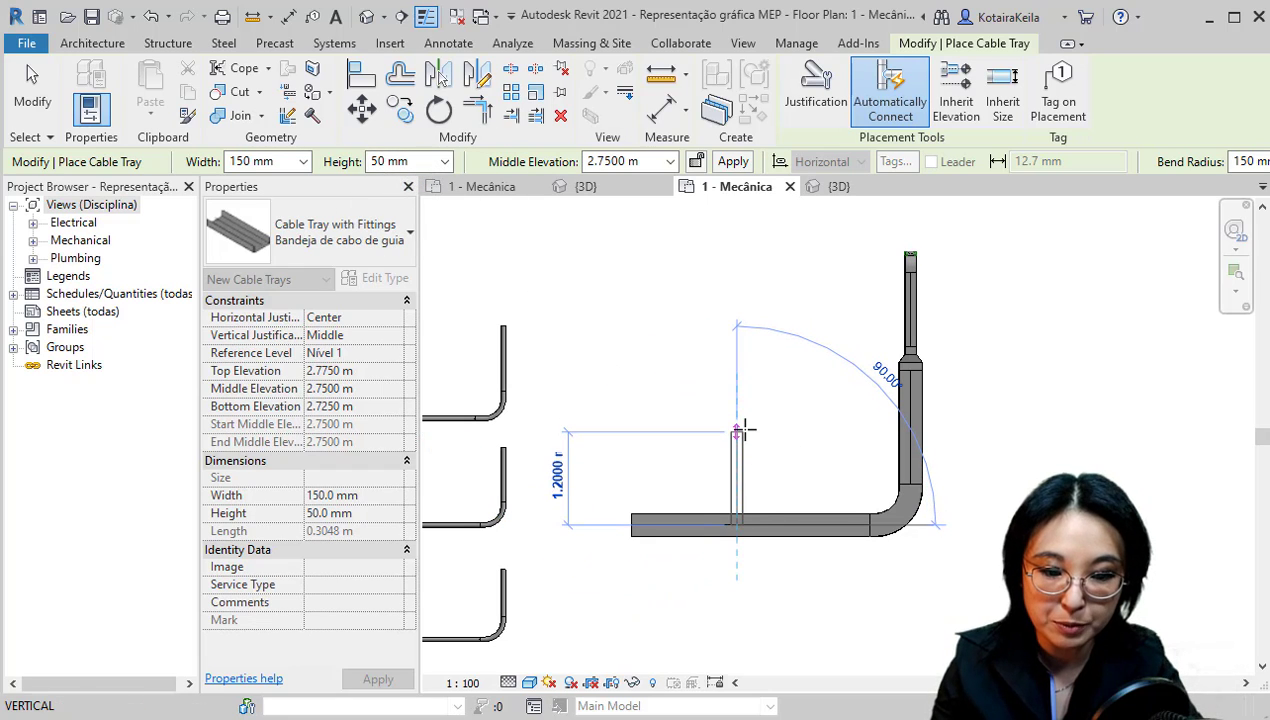
left_click(747, 395)
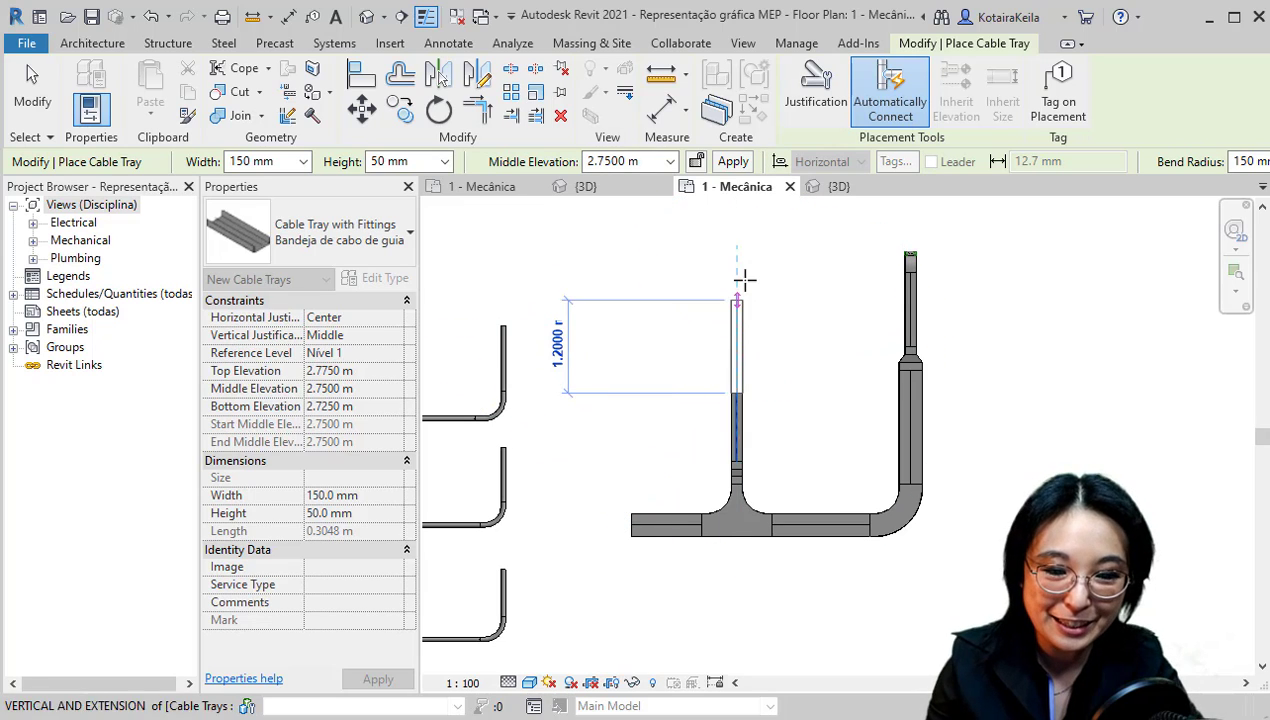
Continue the branch tray straight for about 1.5 m at a middle elevation of 1 m and finish placing cable trays
left_click(645, 163)
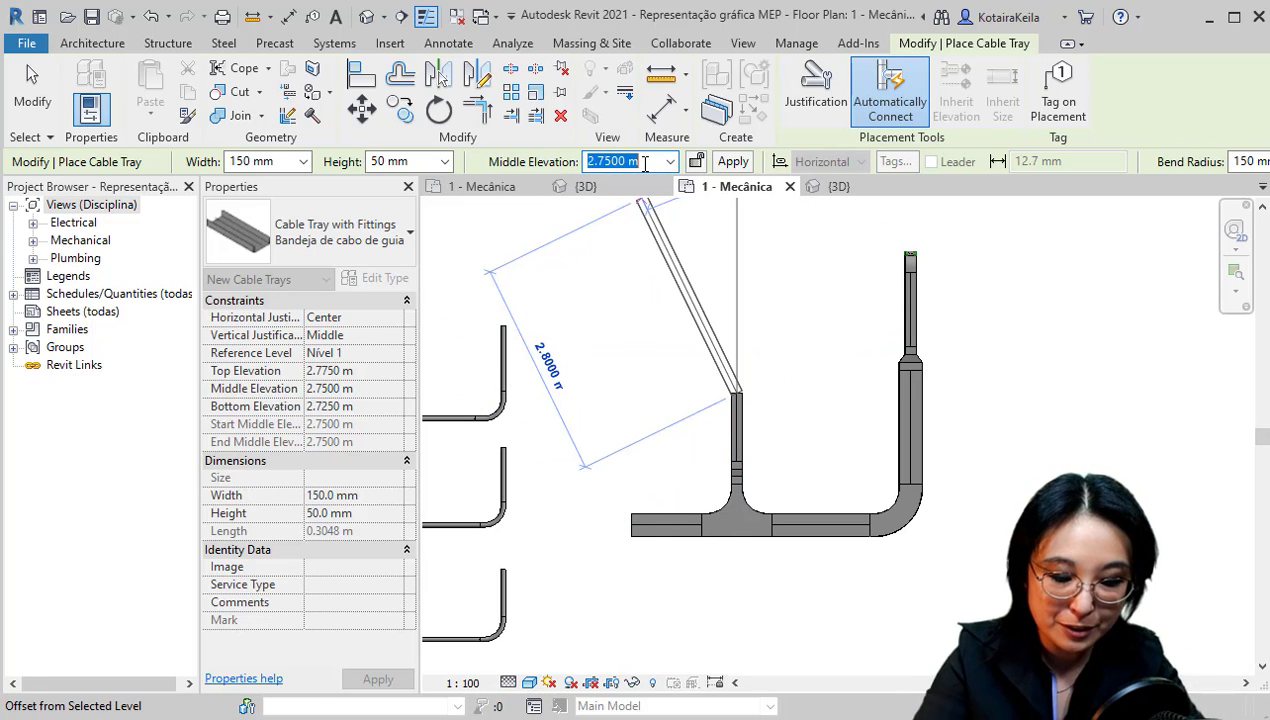
type("1")
key("Return")
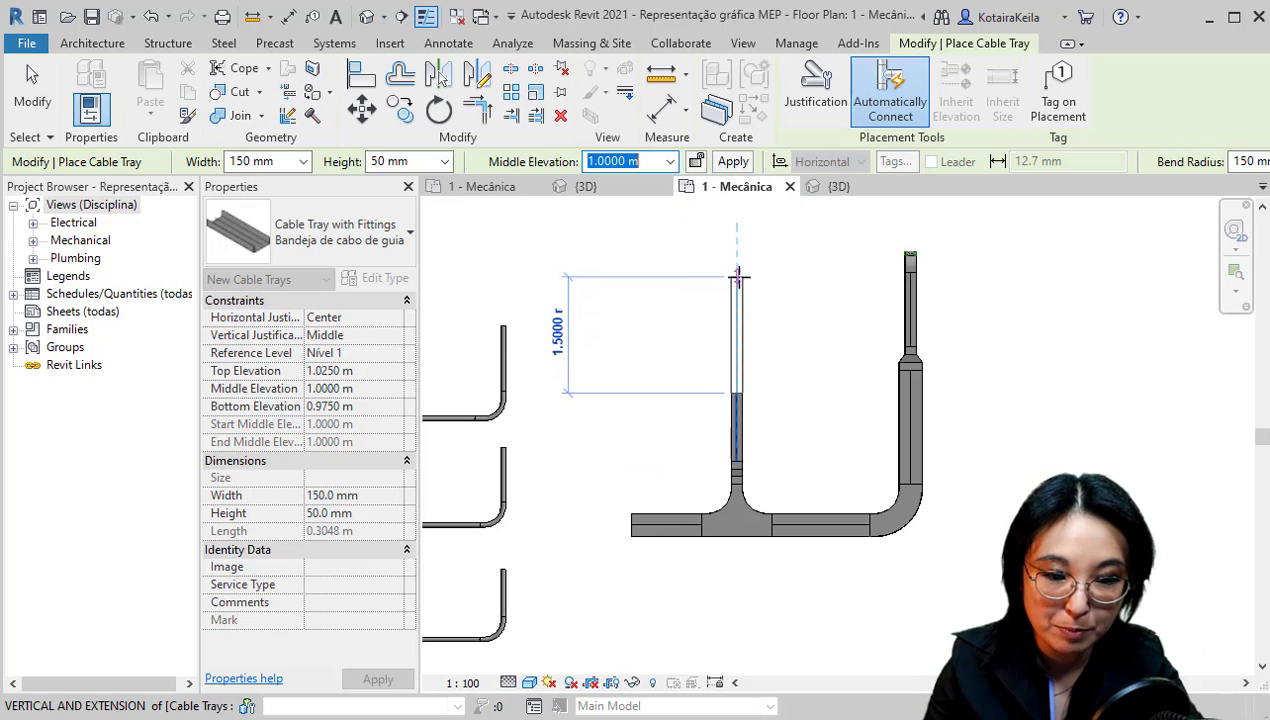
left_click(737, 276)
key("Escape")
key("Escape")
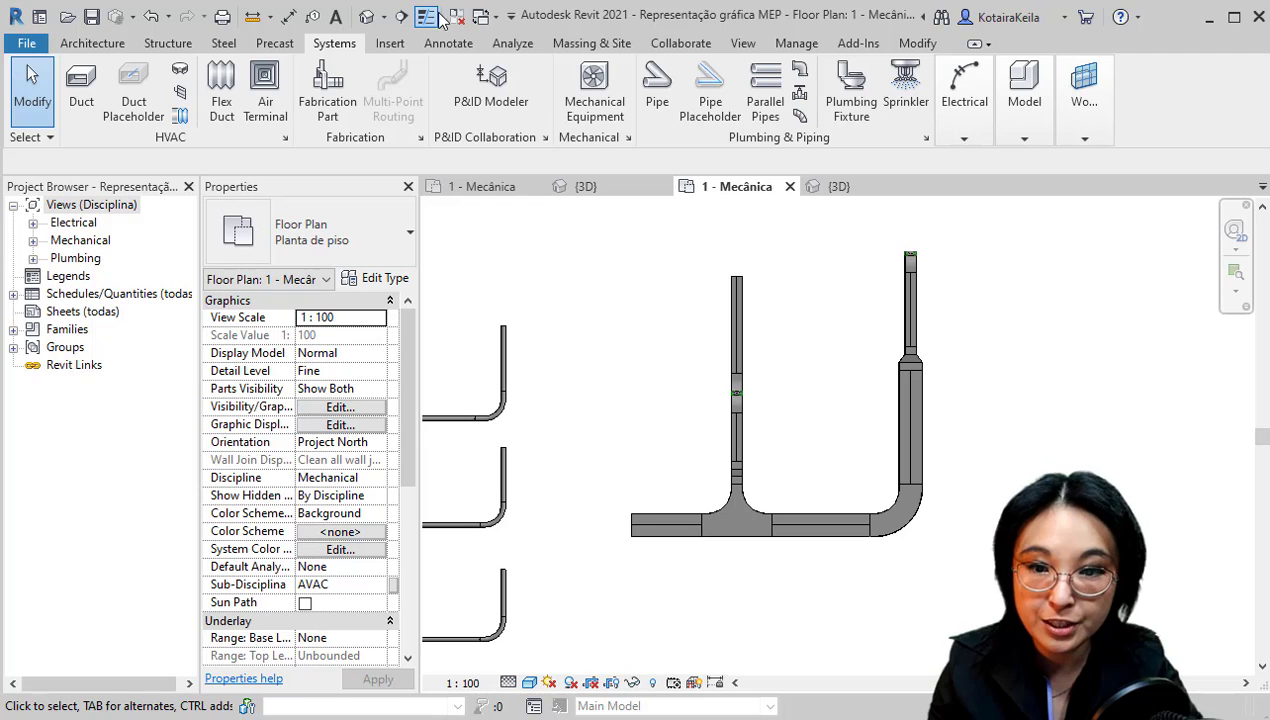
Open the default 3D view, zoom to the new cable trays and set the detail level to Fine
left_click(367, 17)
scroll(658, 295, "up", 4)
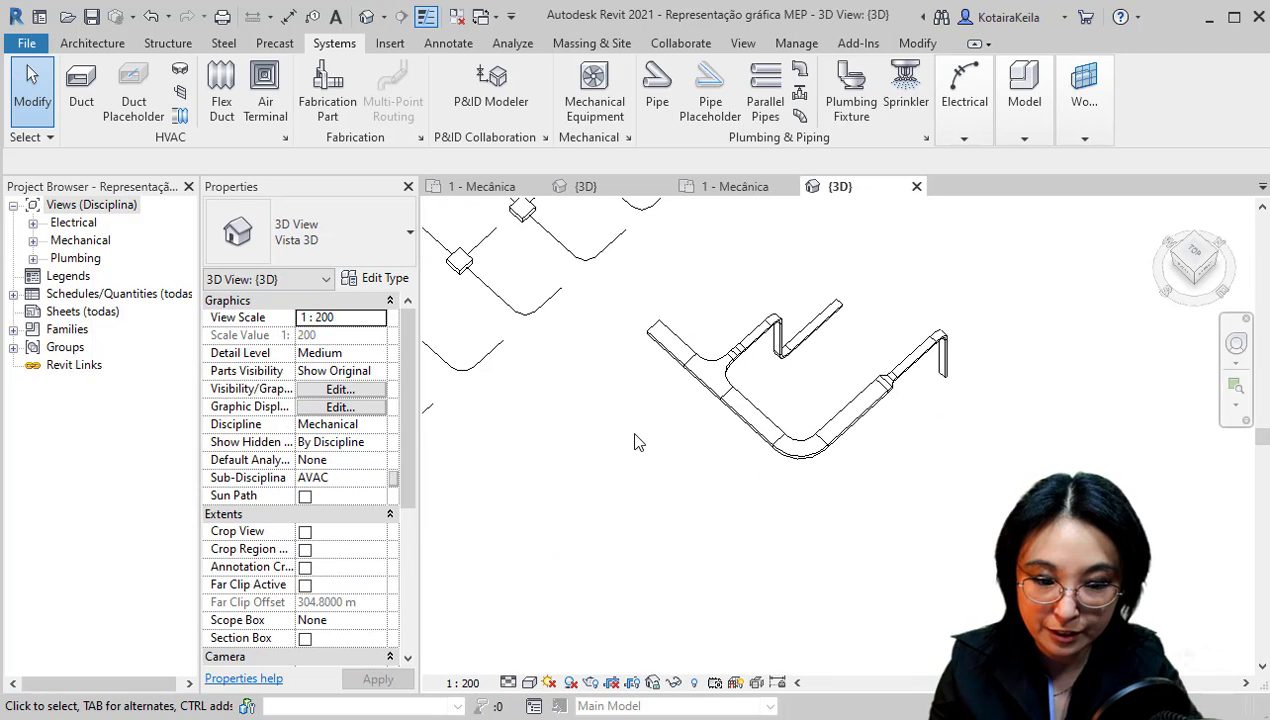
left_click(509, 682)
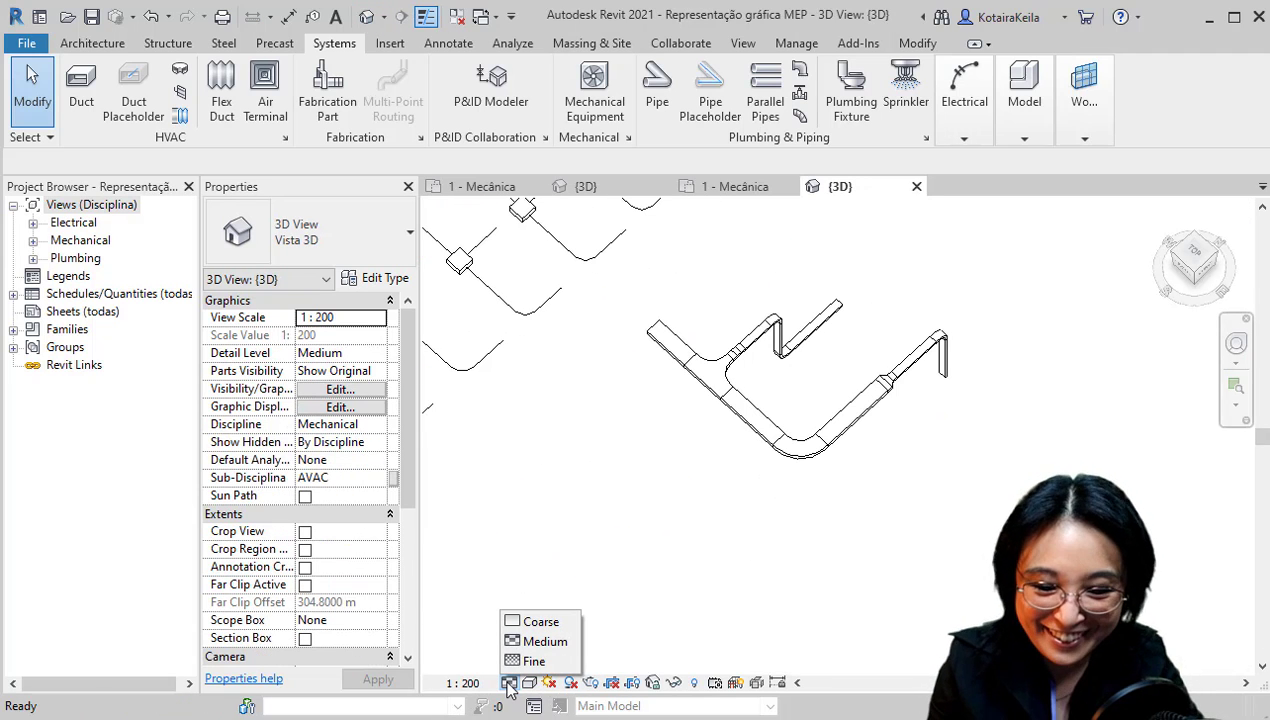
left_click(535, 661)
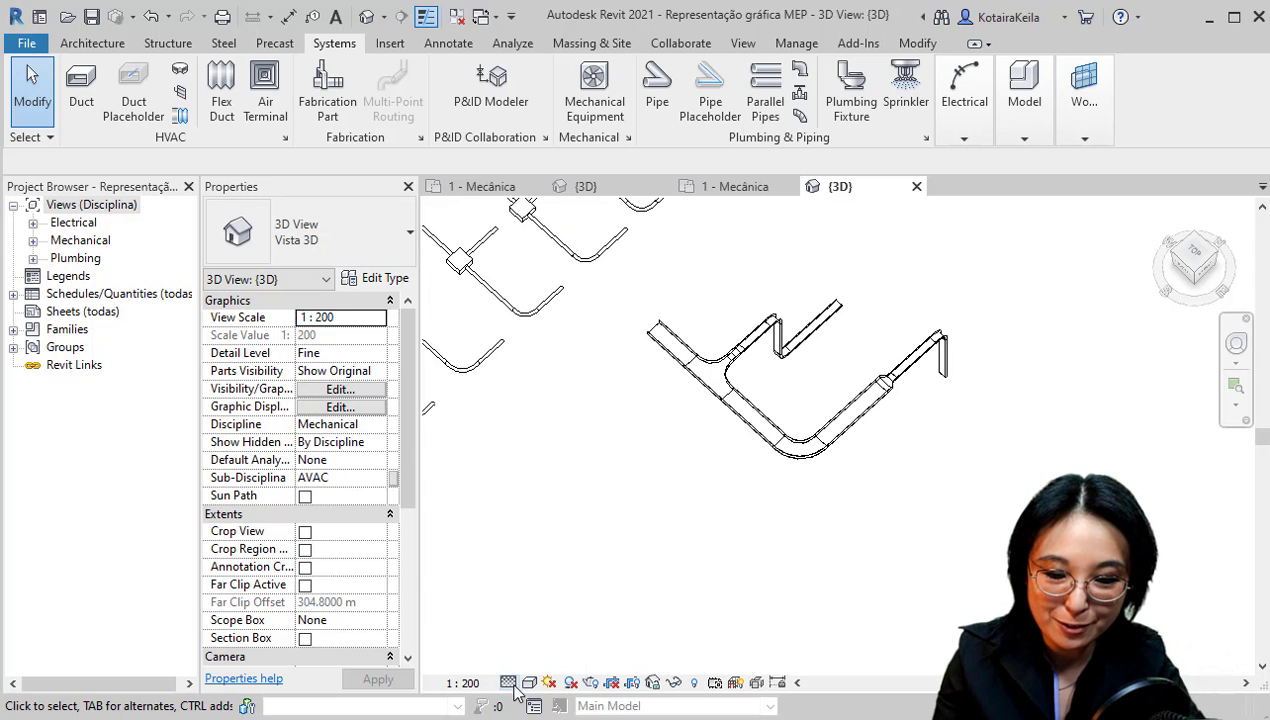
Set the 3D view's detail level to Coarse and bring the duct, pipe, conduit and tray runs into view
left_click(508, 682)
left_click(528, 618)
middle_click_drag(533, 459, 675, 530)
scroll(758, 540, "down", 2)
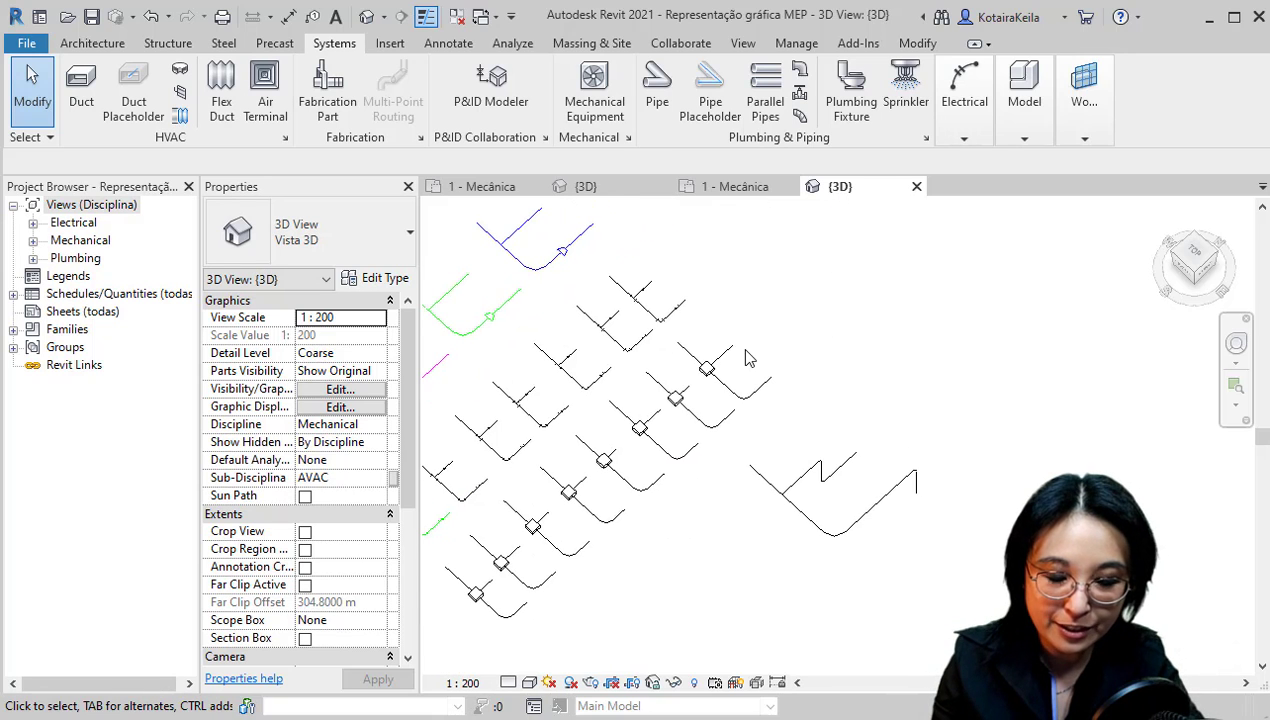
Set the 3D view's visual style to Shaded and its detail level to Fine
left_click(529, 682)
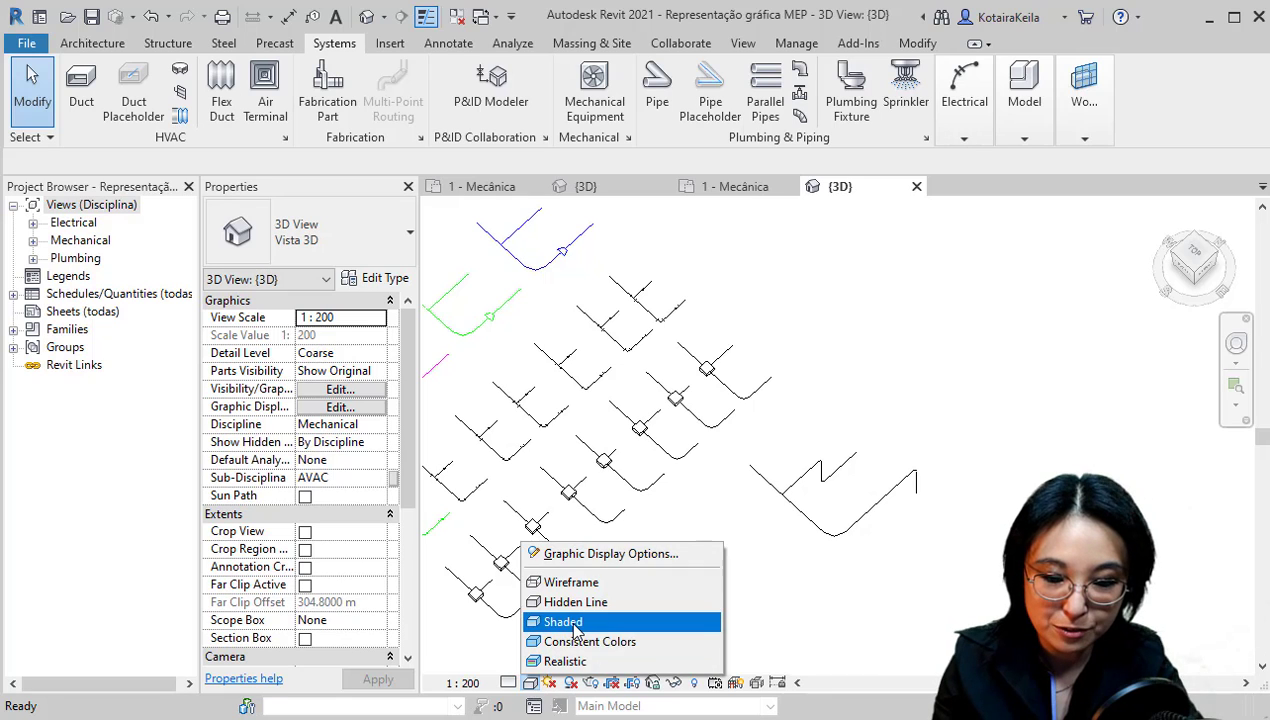
left_click(576, 624)
left_click(509, 682)
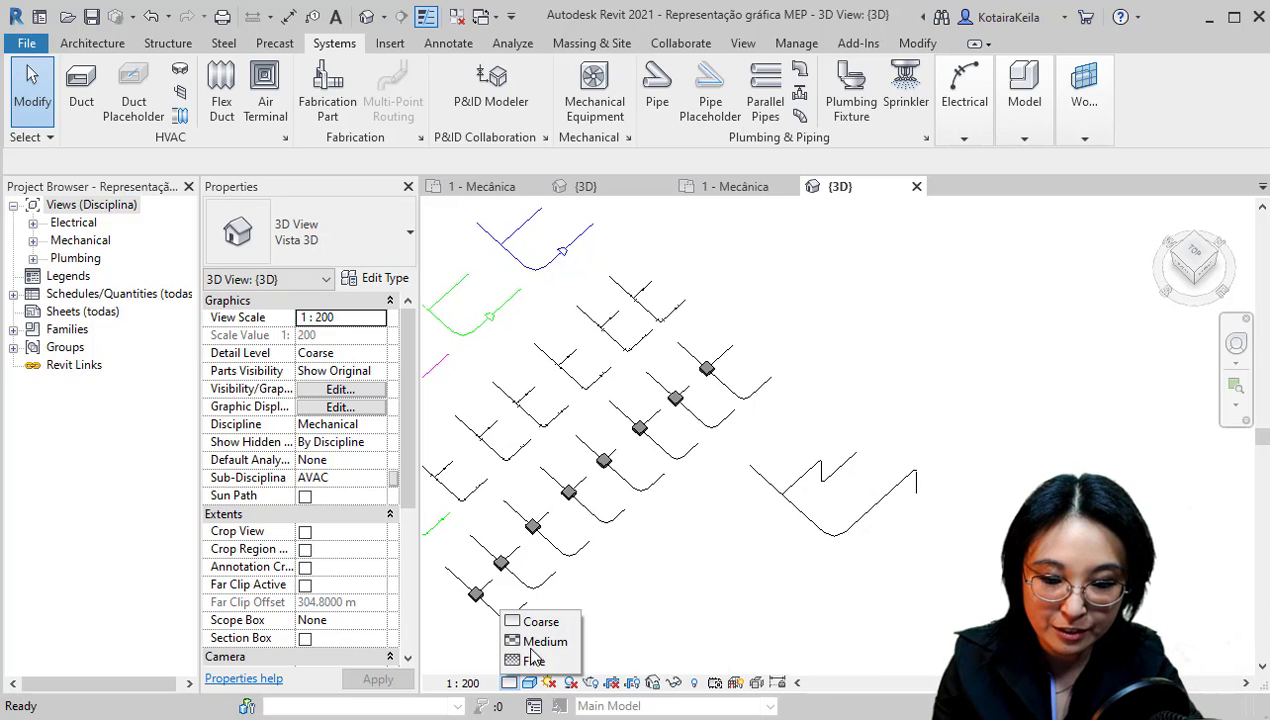
left_click(534, 660)
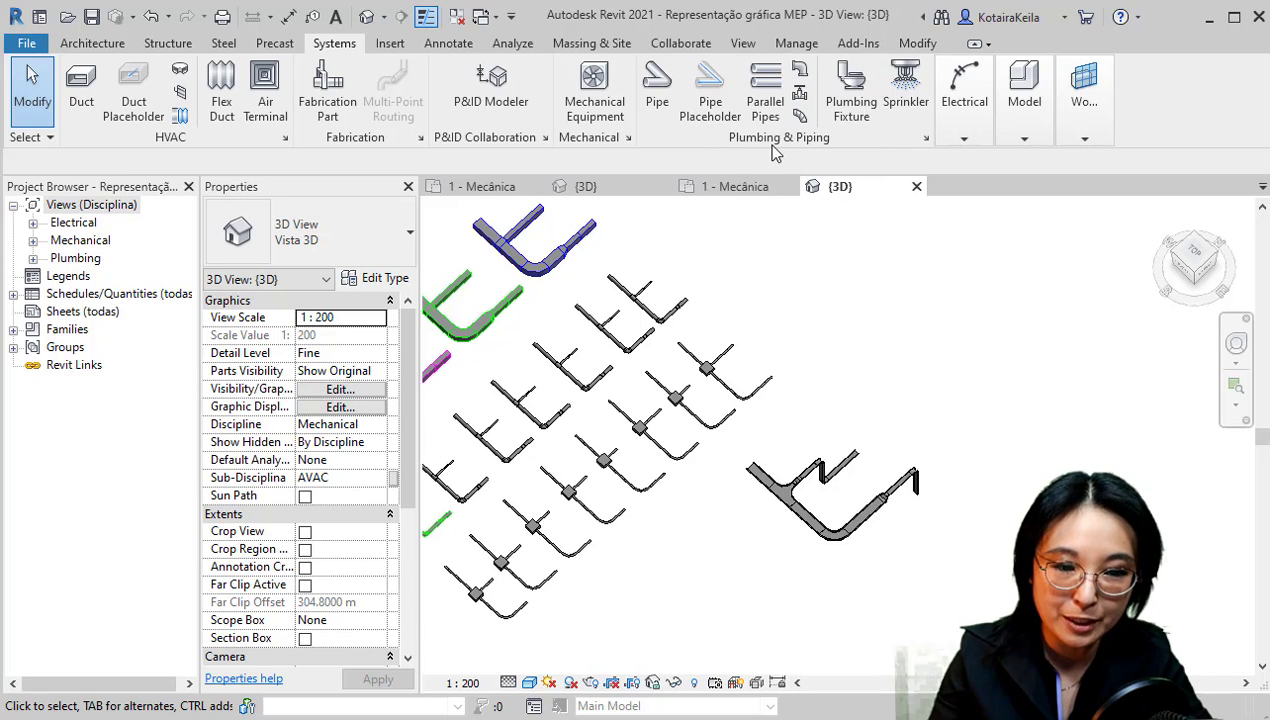
left_click(984, 142)
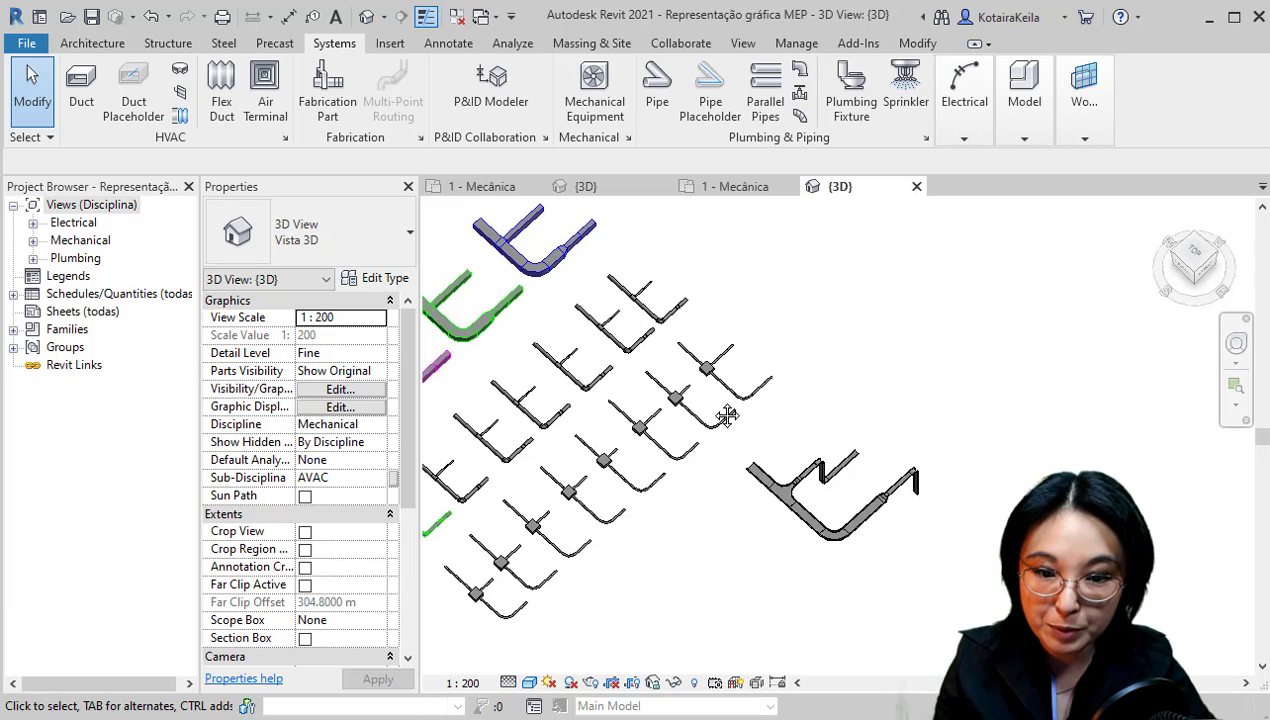
Select the straight main duct of the magenta-outlined run and examine its System Type property
middle_click_drag(726, 414, 927, 416)
scroll(515, 347, "up", 3)
middle_click_drag(615, 475, 524, 383)
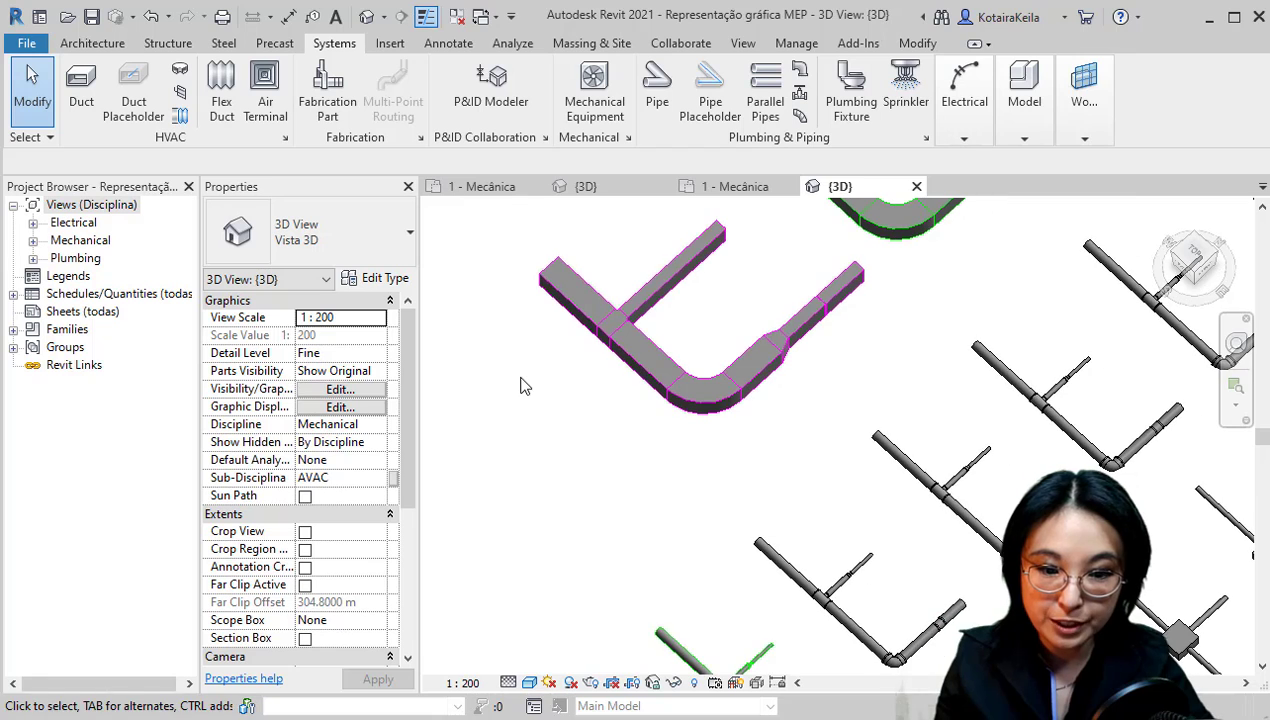
left_click(558, 280)
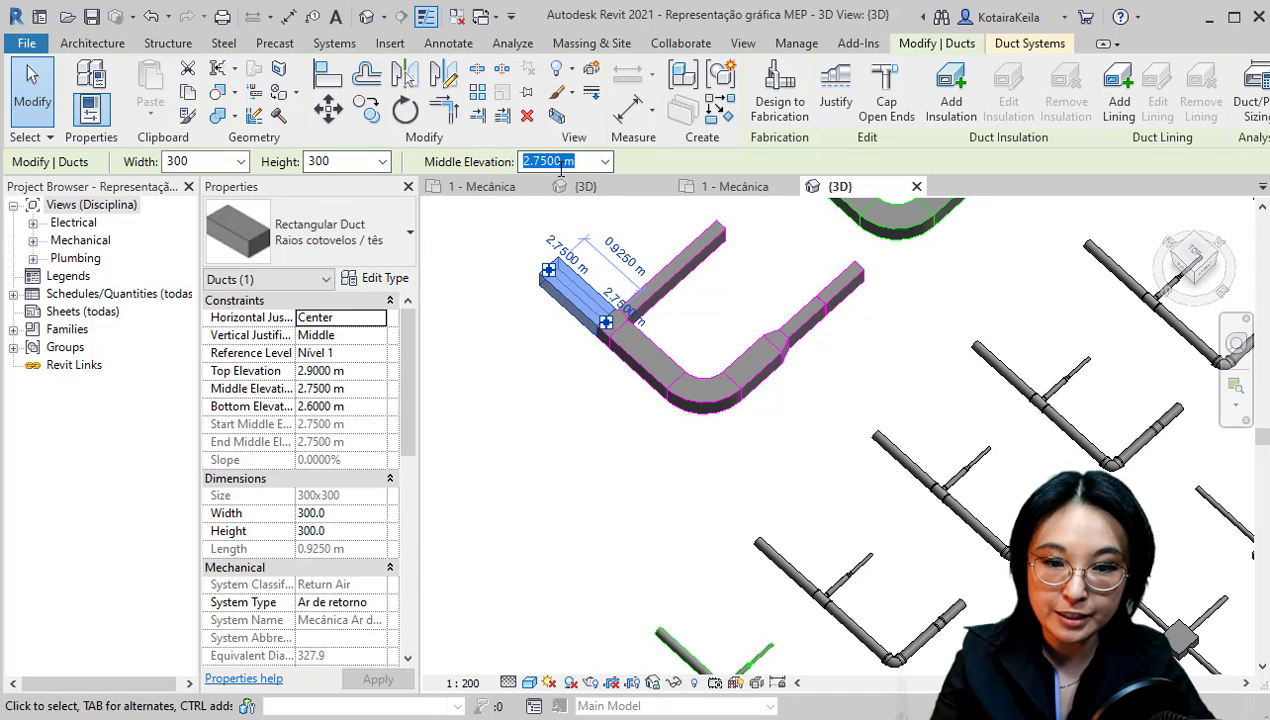
key("ctrl")
key("ctrl")
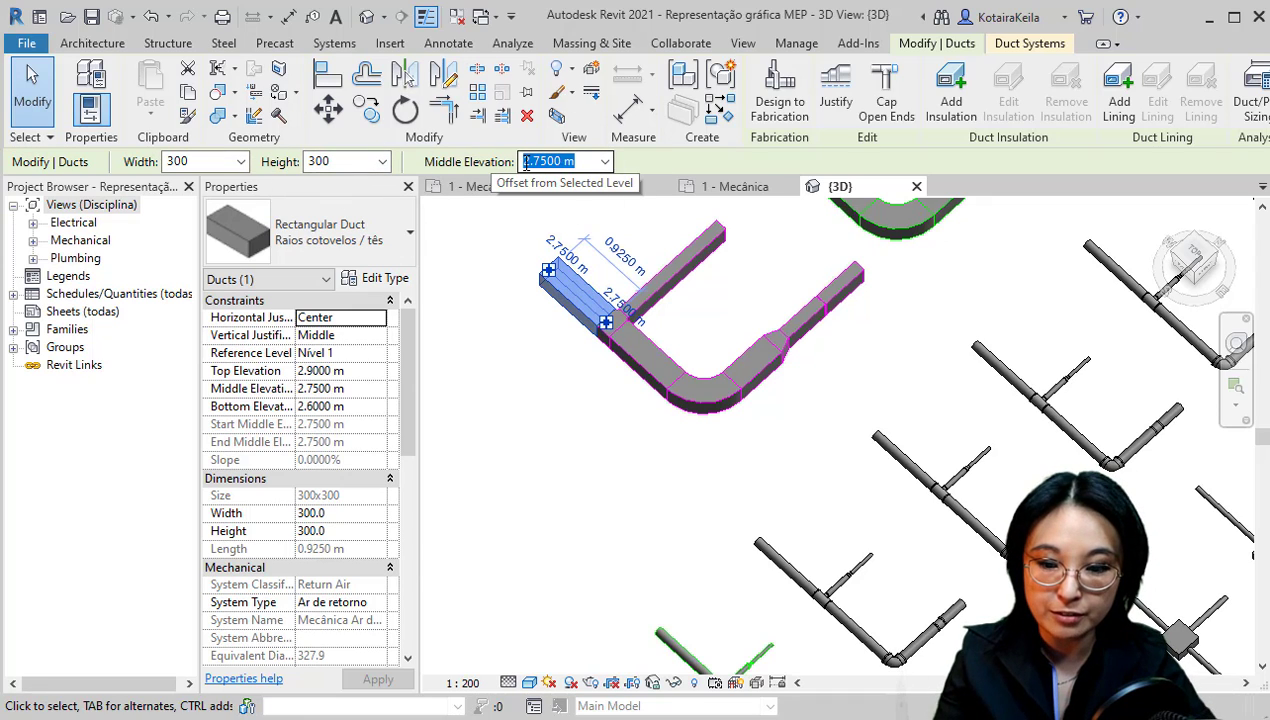
left_click(338, 604)
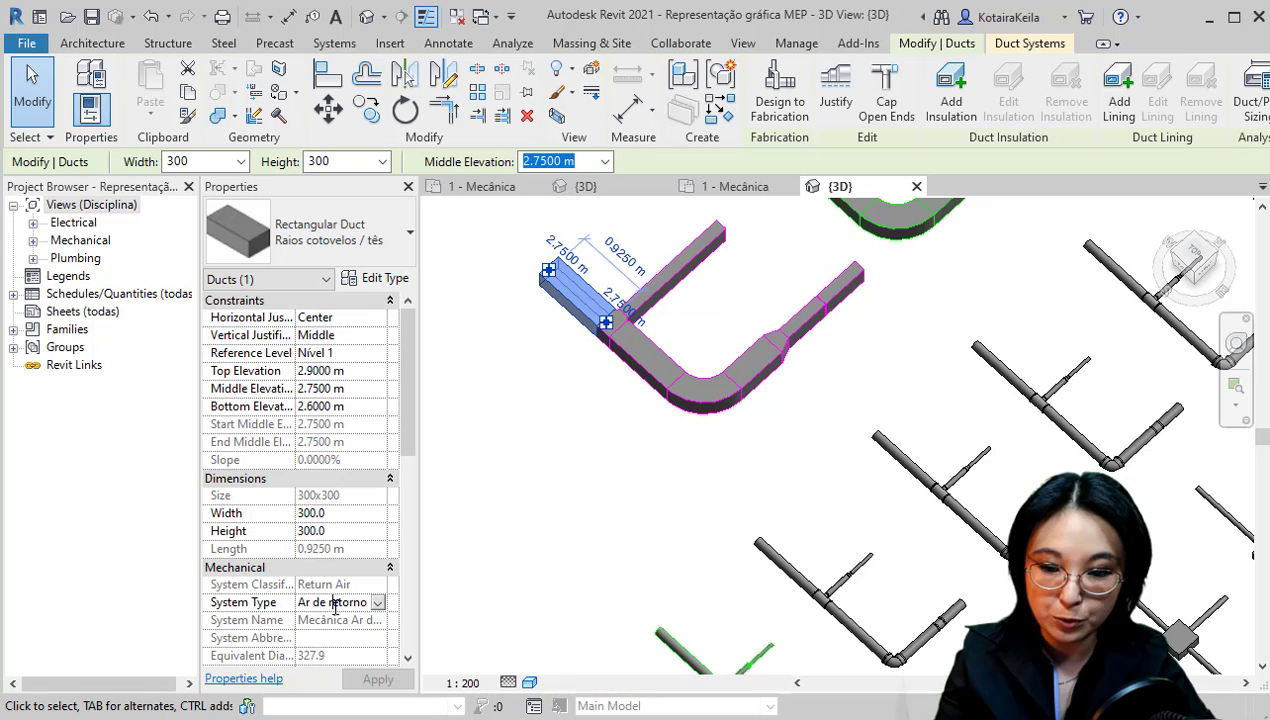
left_click_drag(366, 603, 291, 604)
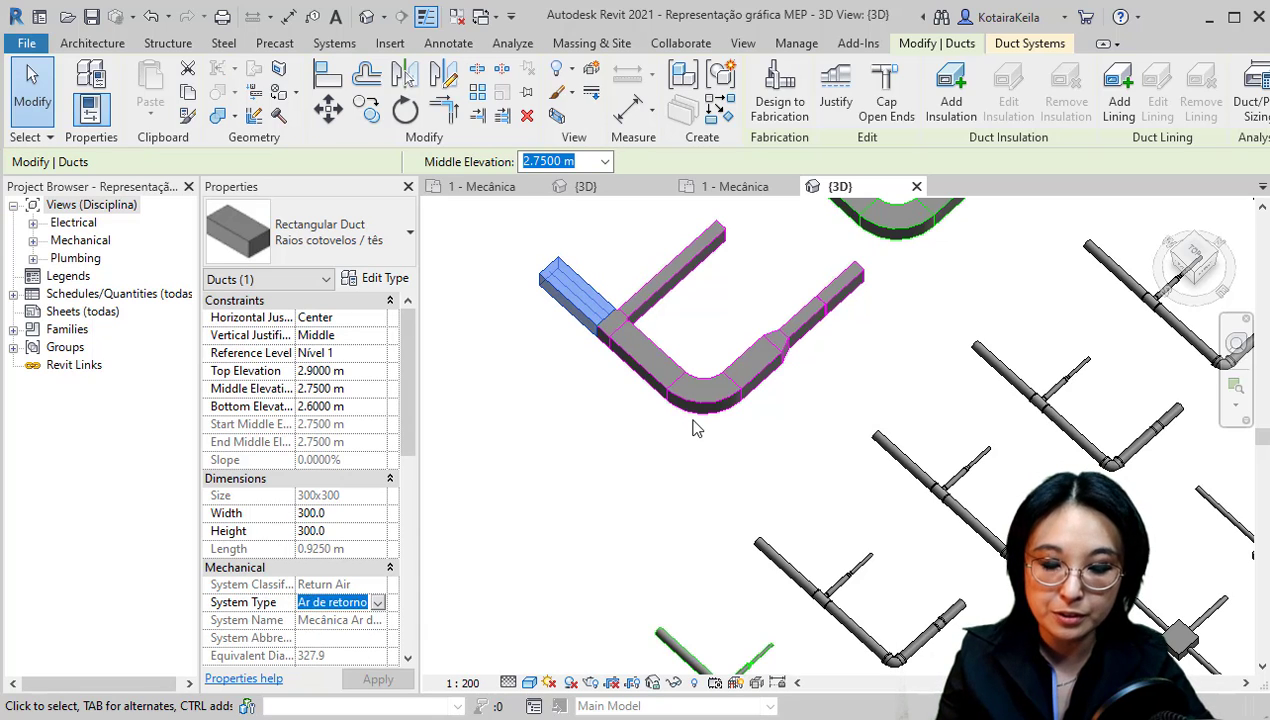
Examine the System Type of the main duct in the green-outlined run and in the blue-outlined run
middle_click_drag(696, 479, 595, 666)
left_click(677, 326)
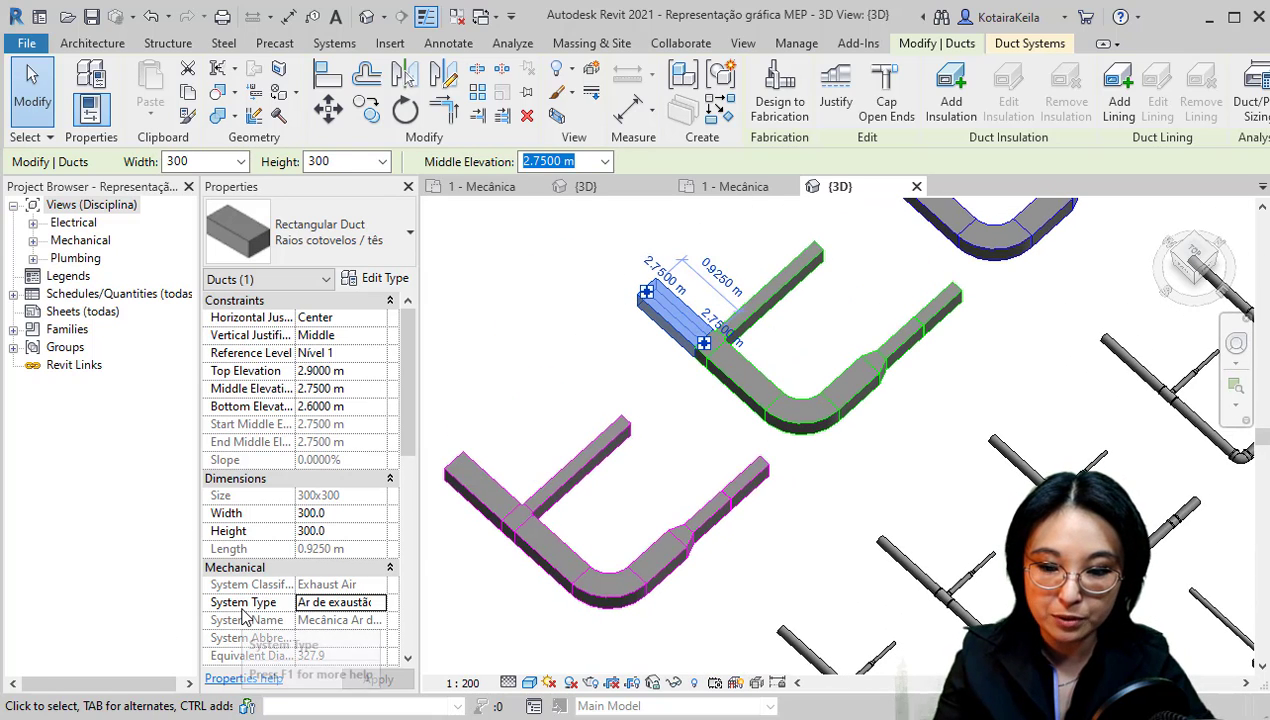
left_click(330, 602)
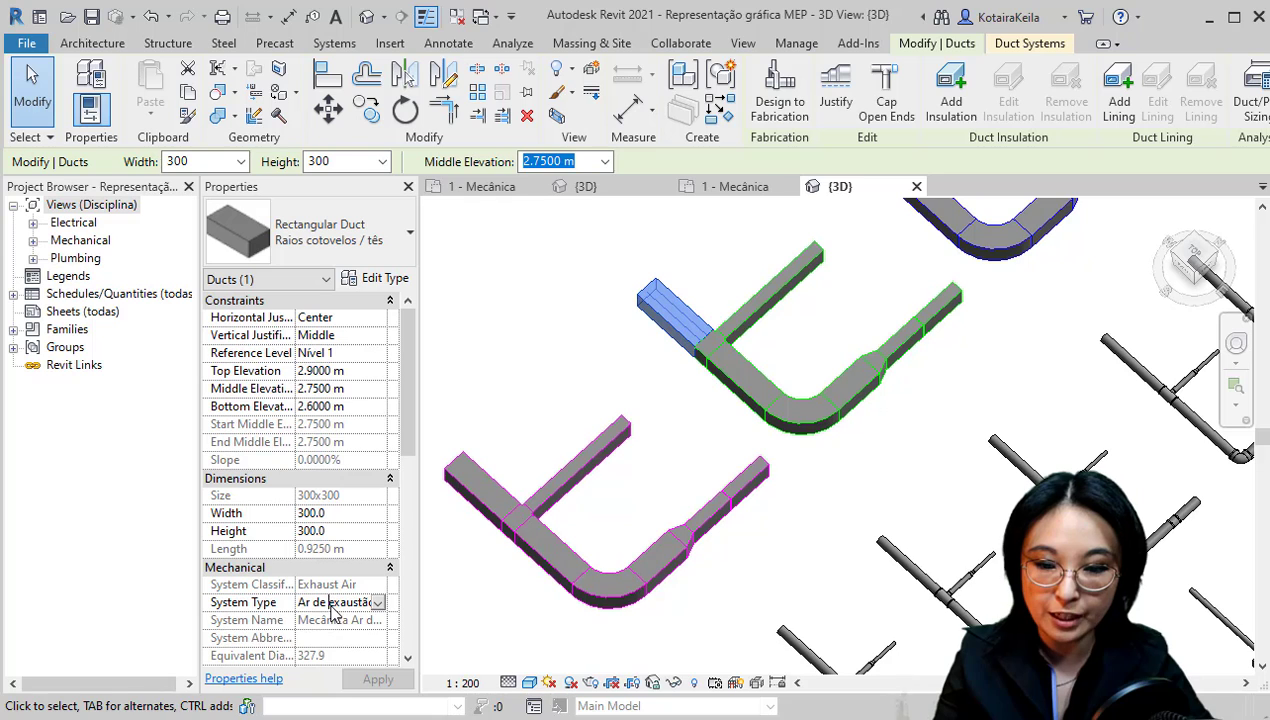
middle_click_drag(733, 443, 801, 493)
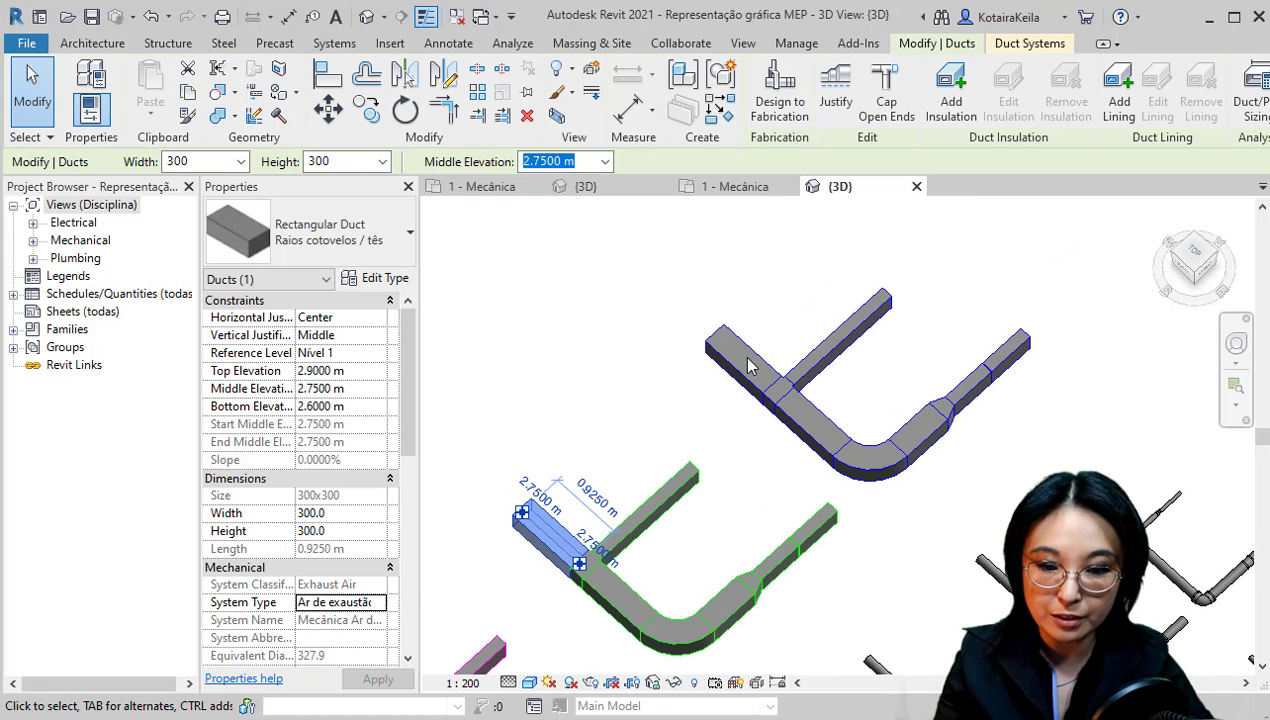
key("Escape")
left_click(745, 392)
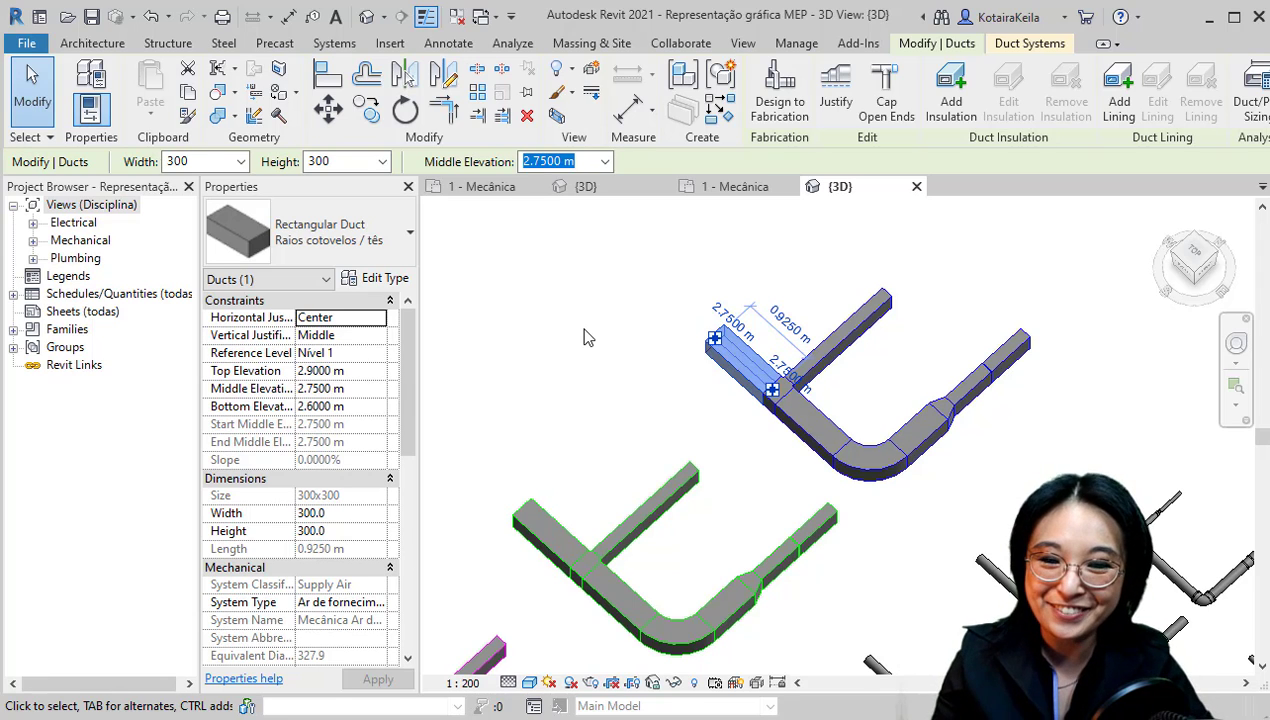
Review the routing preferences of the selected rectangular duct's type, Raios cotovelos / tês, and close the dialogs without changes
key("ctrl")
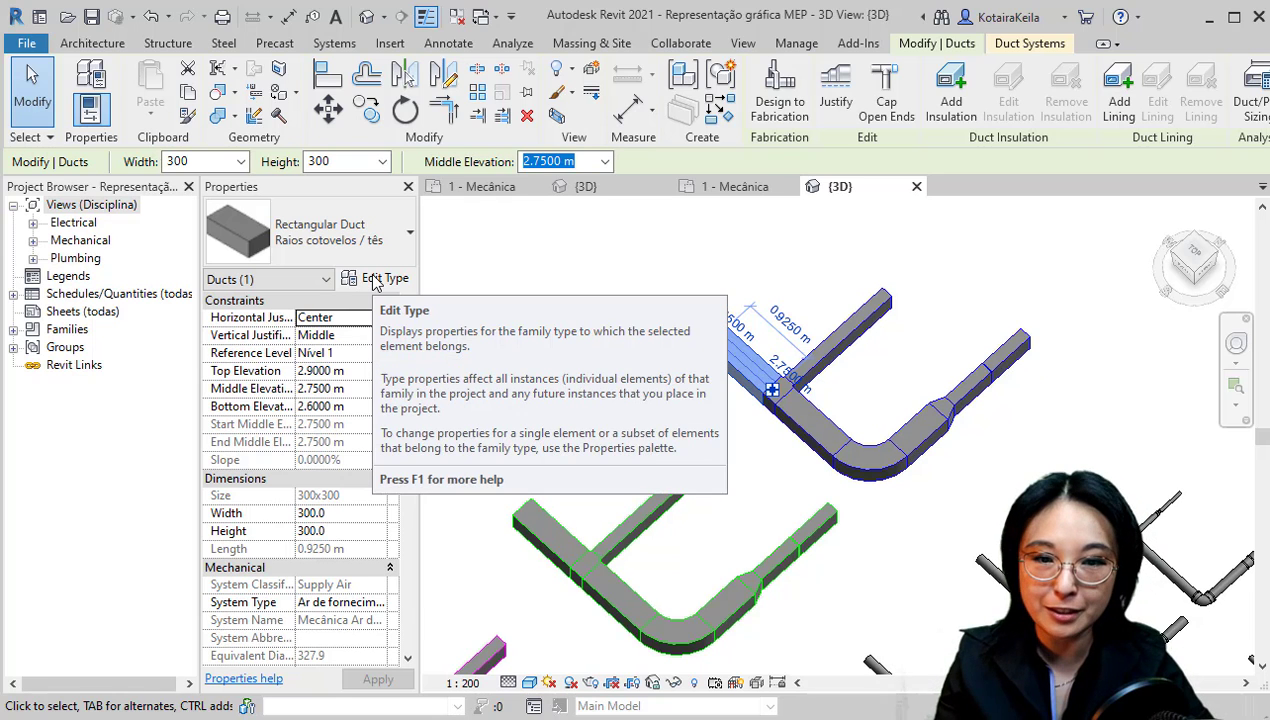
left_click(378, 279)
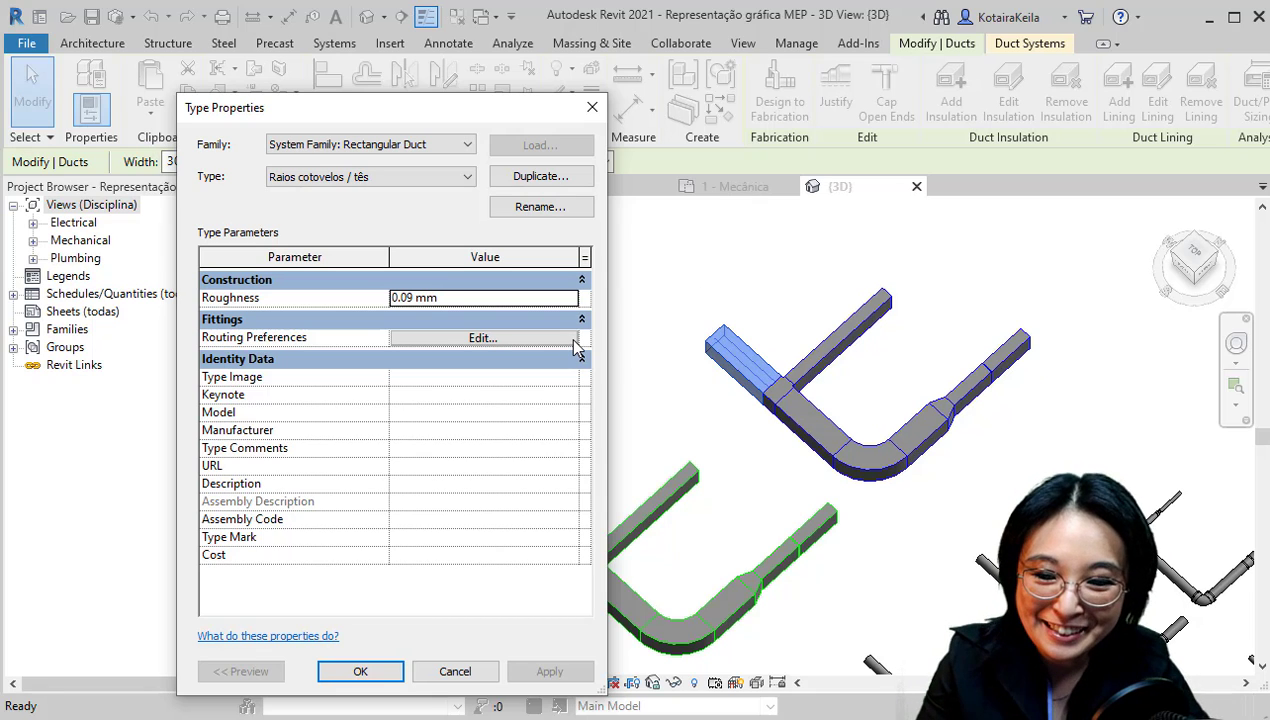
left_click(483, 338)
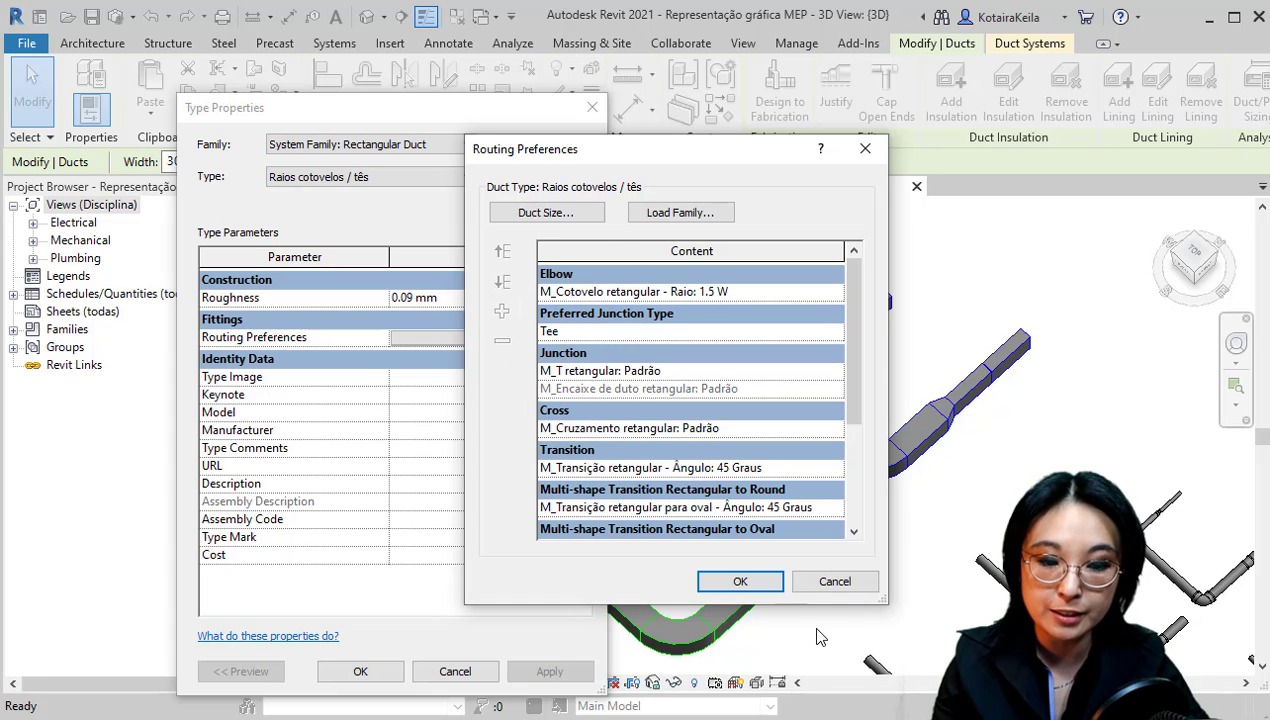
scroll(855, 425, "down", 1)
scroll(855, 425, "up", 1)
left_click(833, 582)
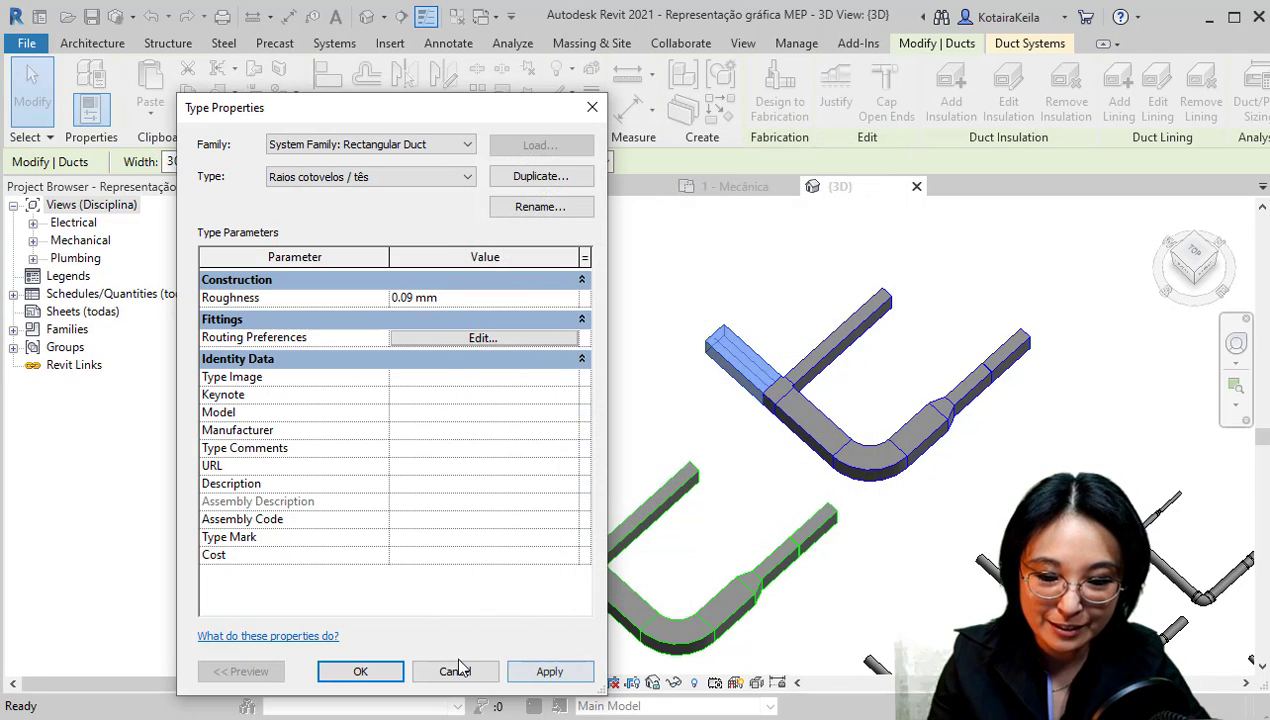
key("Escape")
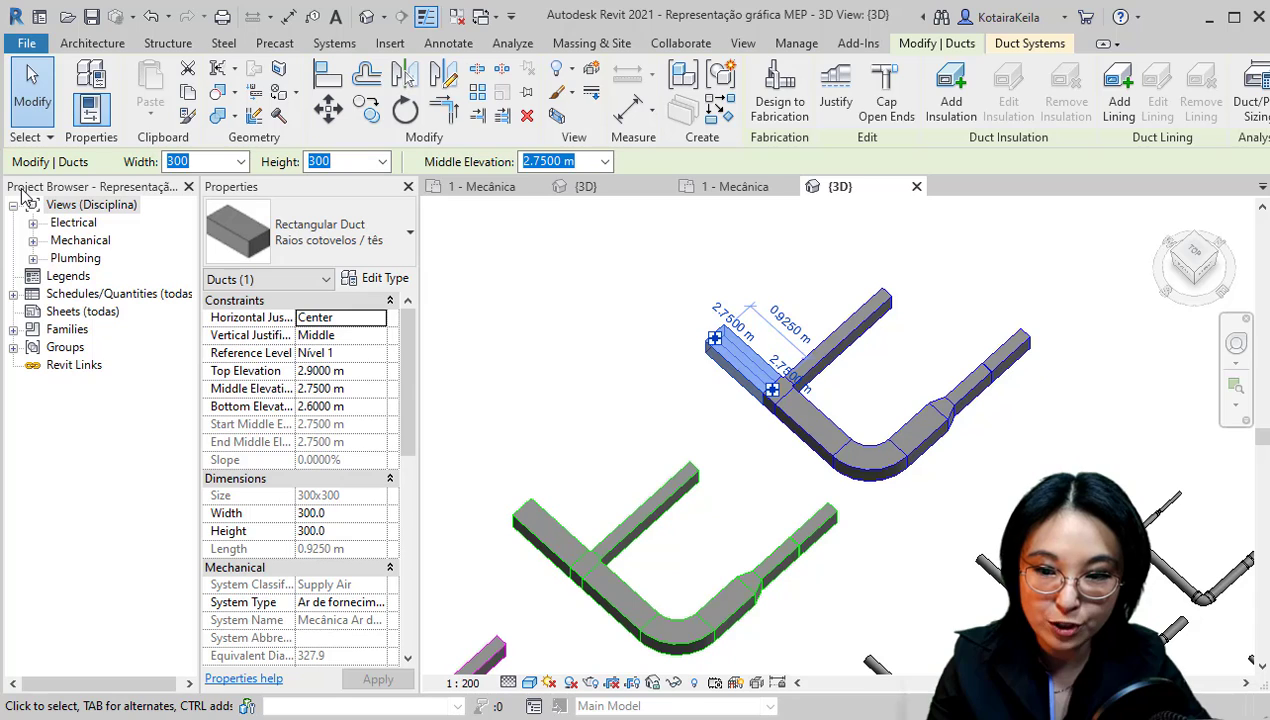
Find the Duct System types among the project's families and open the type properties of the supply air system
left_click(70, 332)
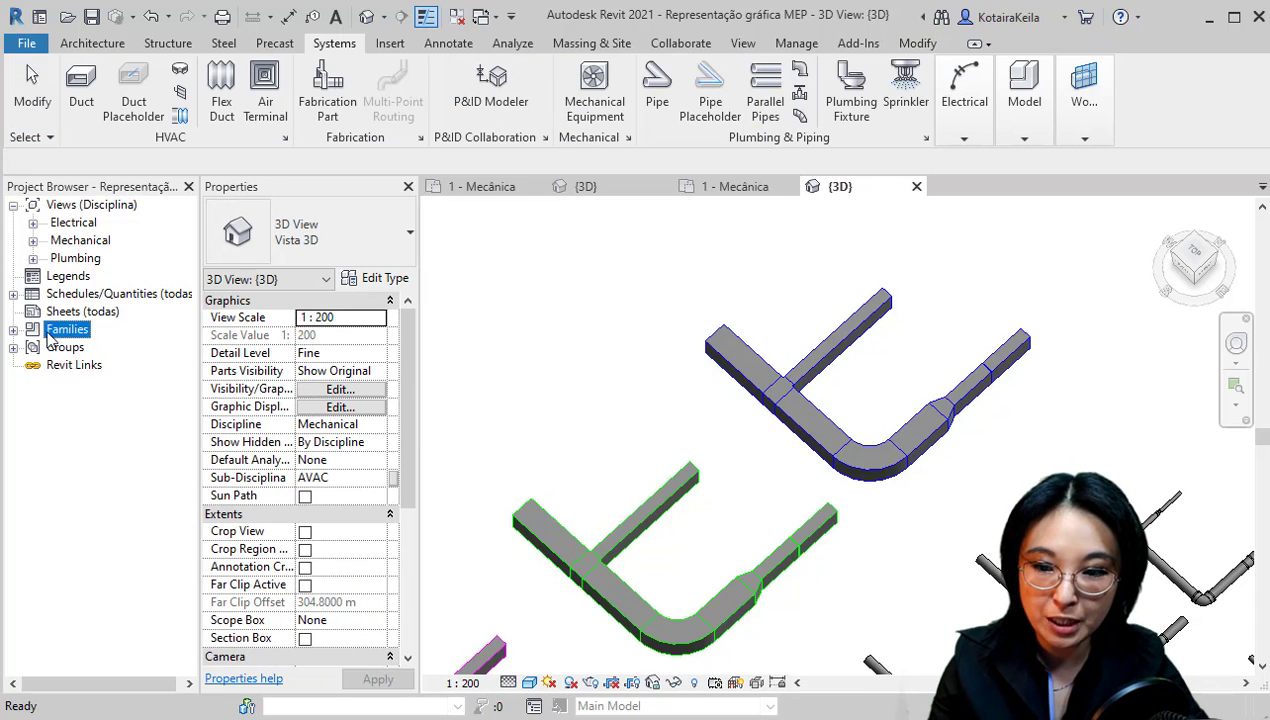
left_click(13, 330)
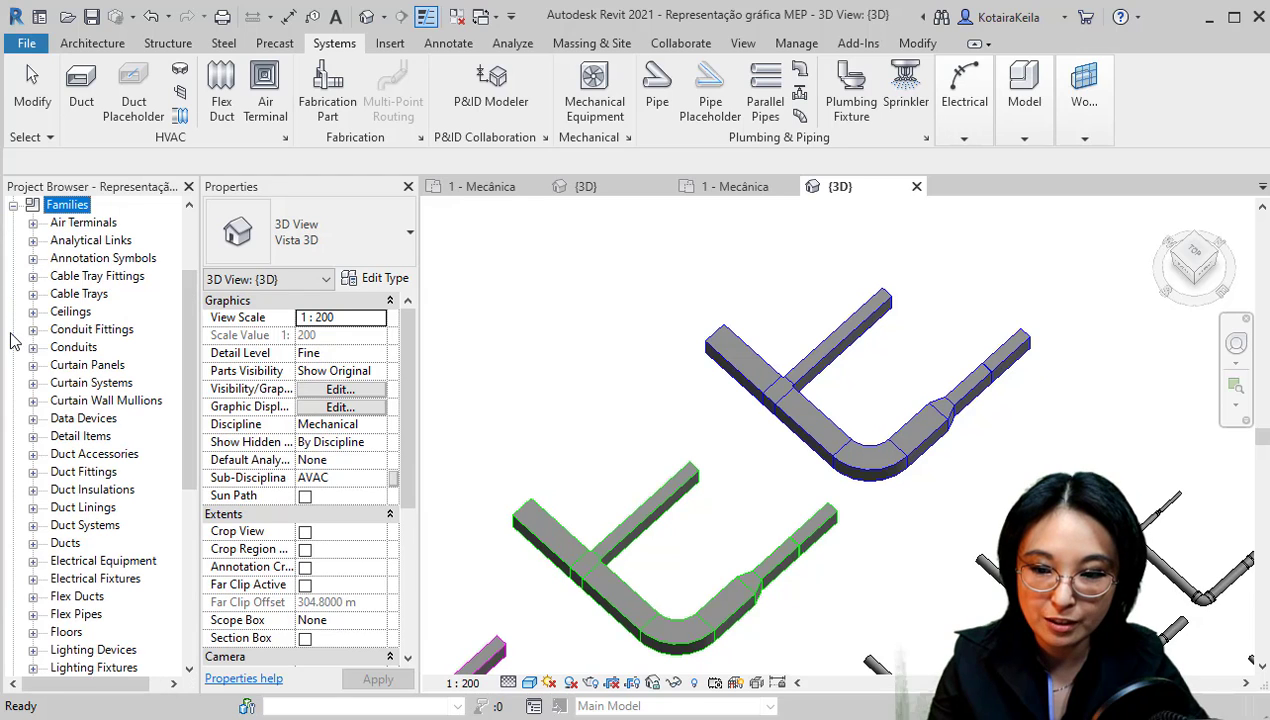
left_click(92, 206)
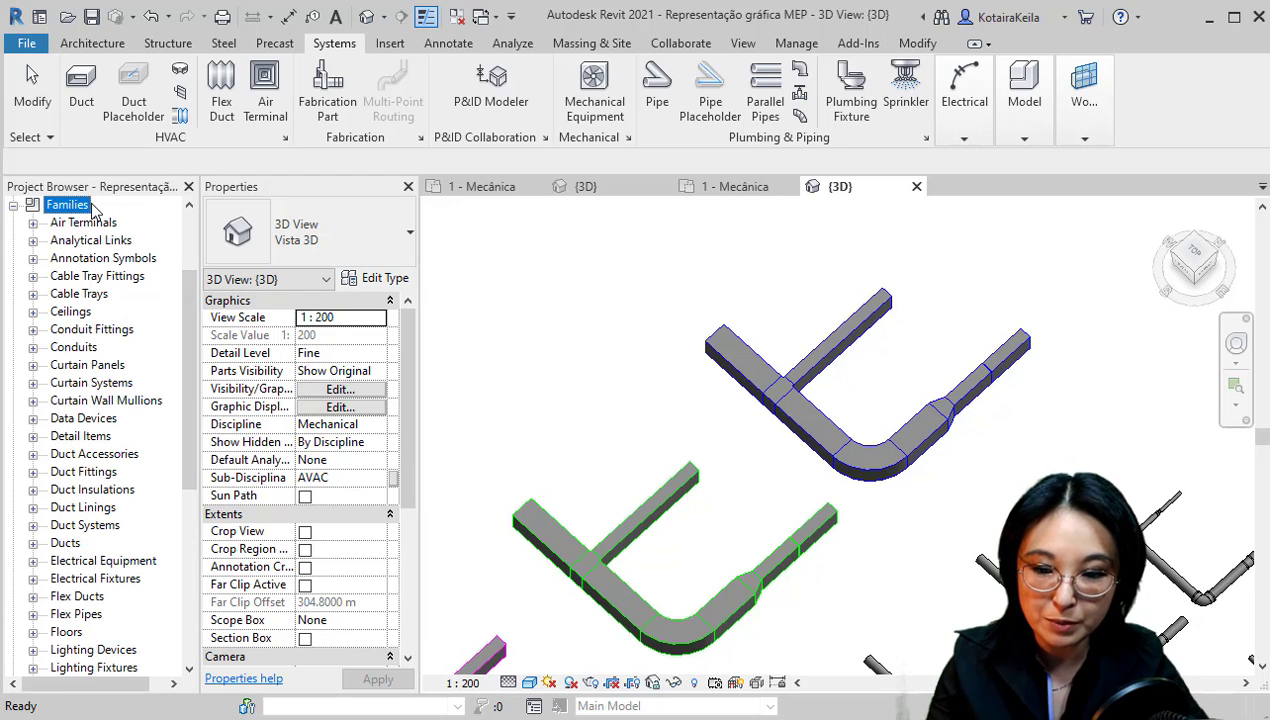
left_click_drag(191, 366, 168, 500)
scroll(168, 500, "down", 3)
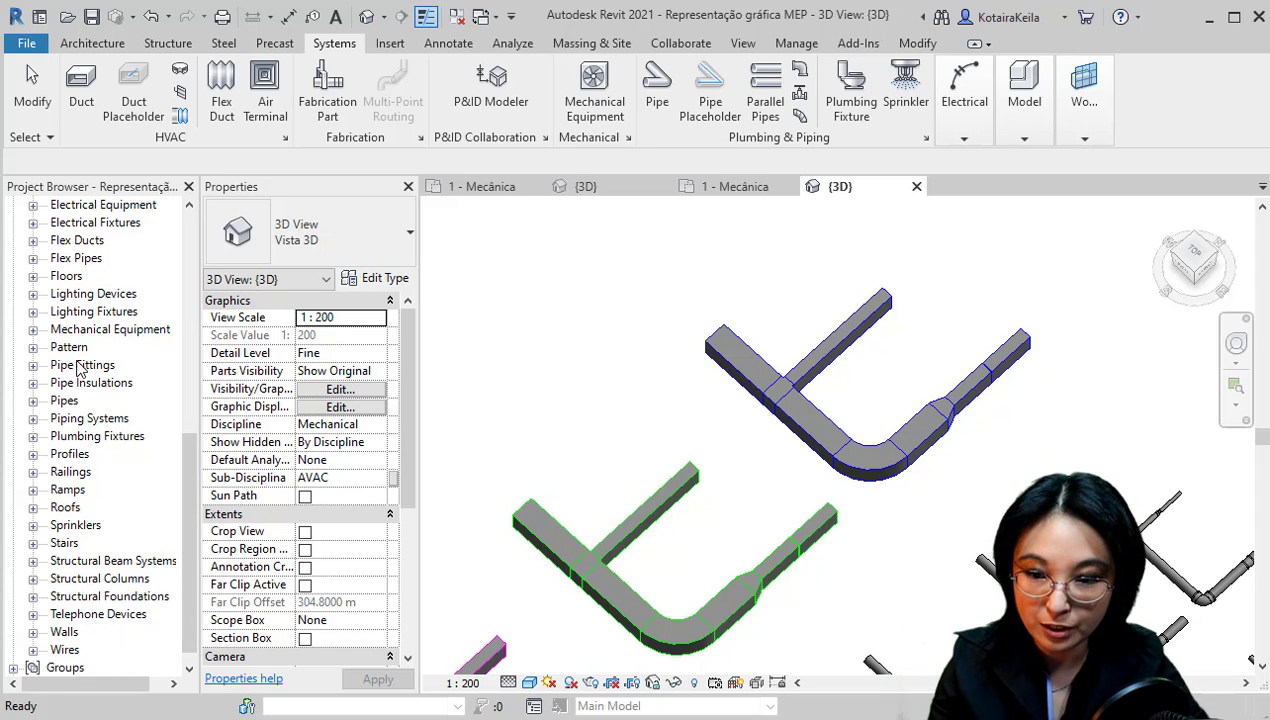
scroll(82, 335, "up", 2)
left_click(77, 281)
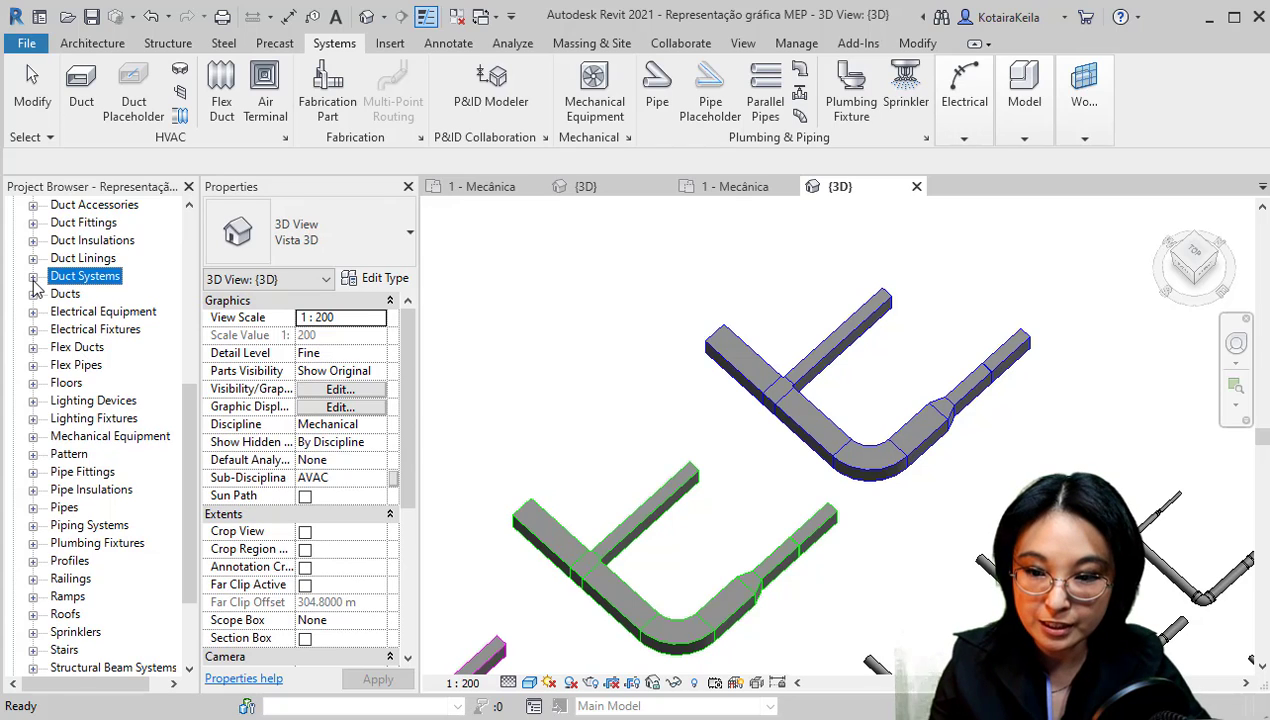
left_click(33, 277)
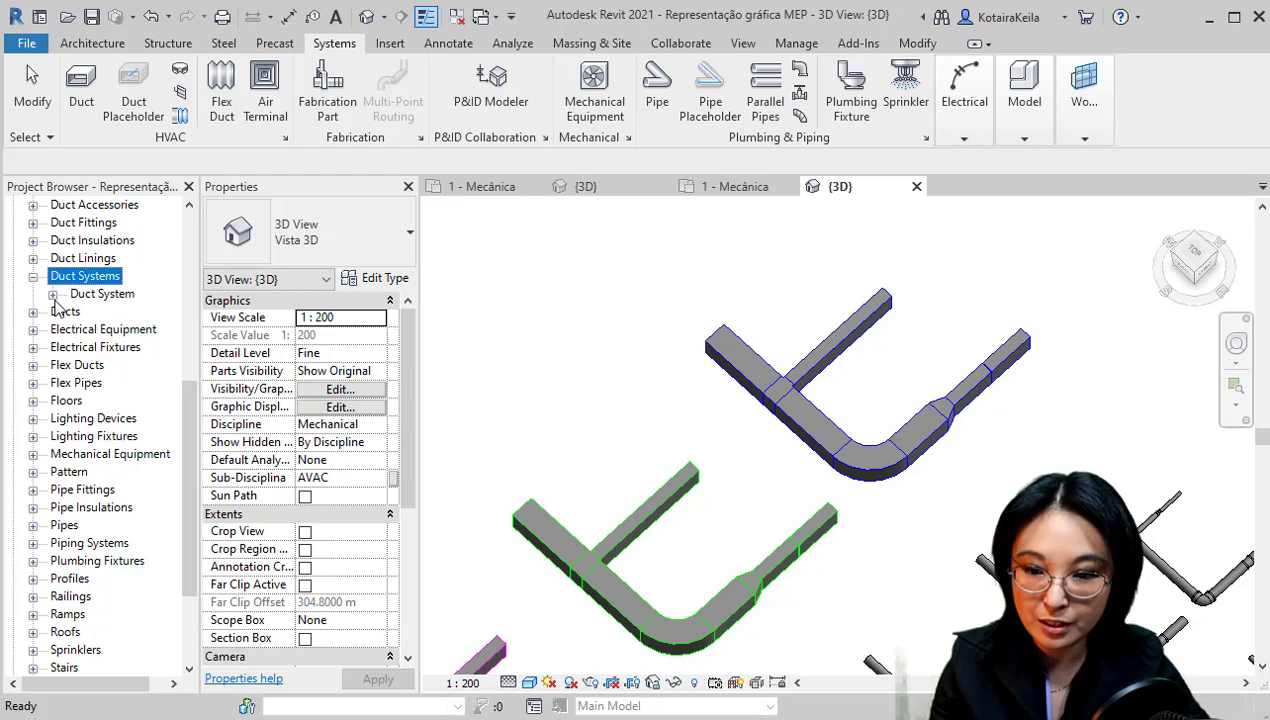
left_click(53, 295)
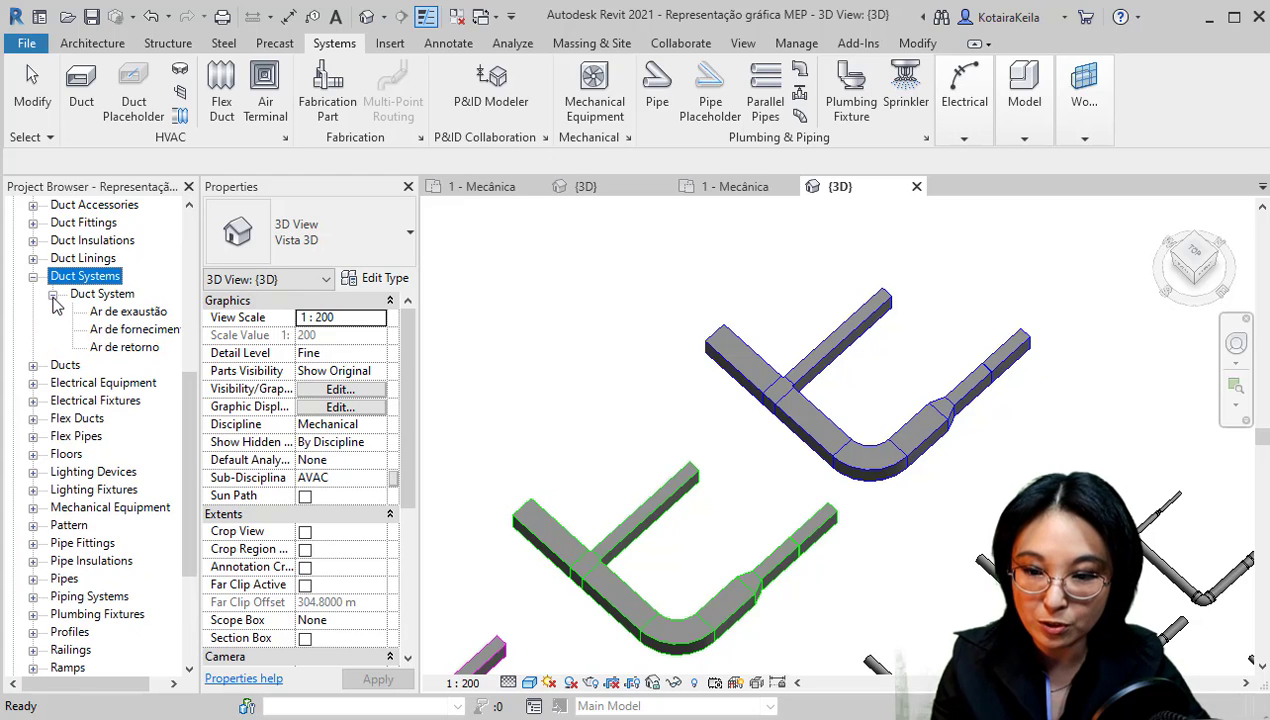
left_click(140, 330)
double_click(141, 331)
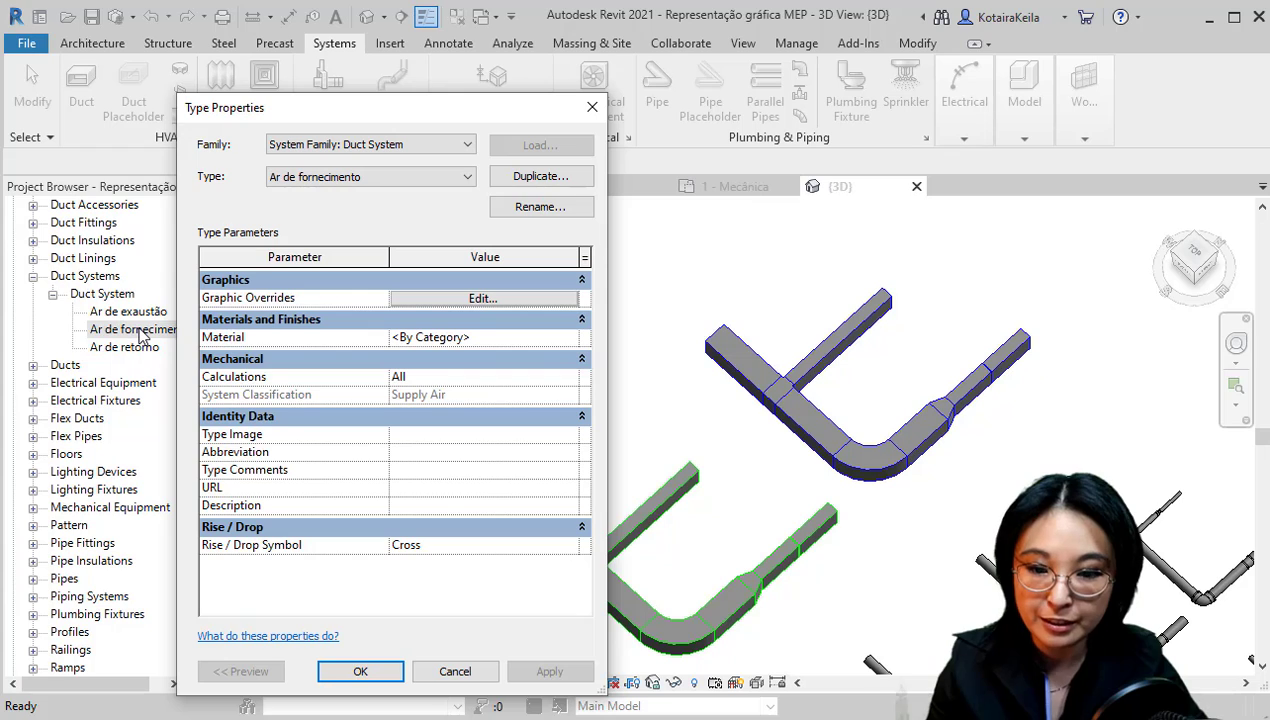
Set the line color in the supply air system's graphic overrides to the dark blue RGB 000-000-102
left_click(511, 299)
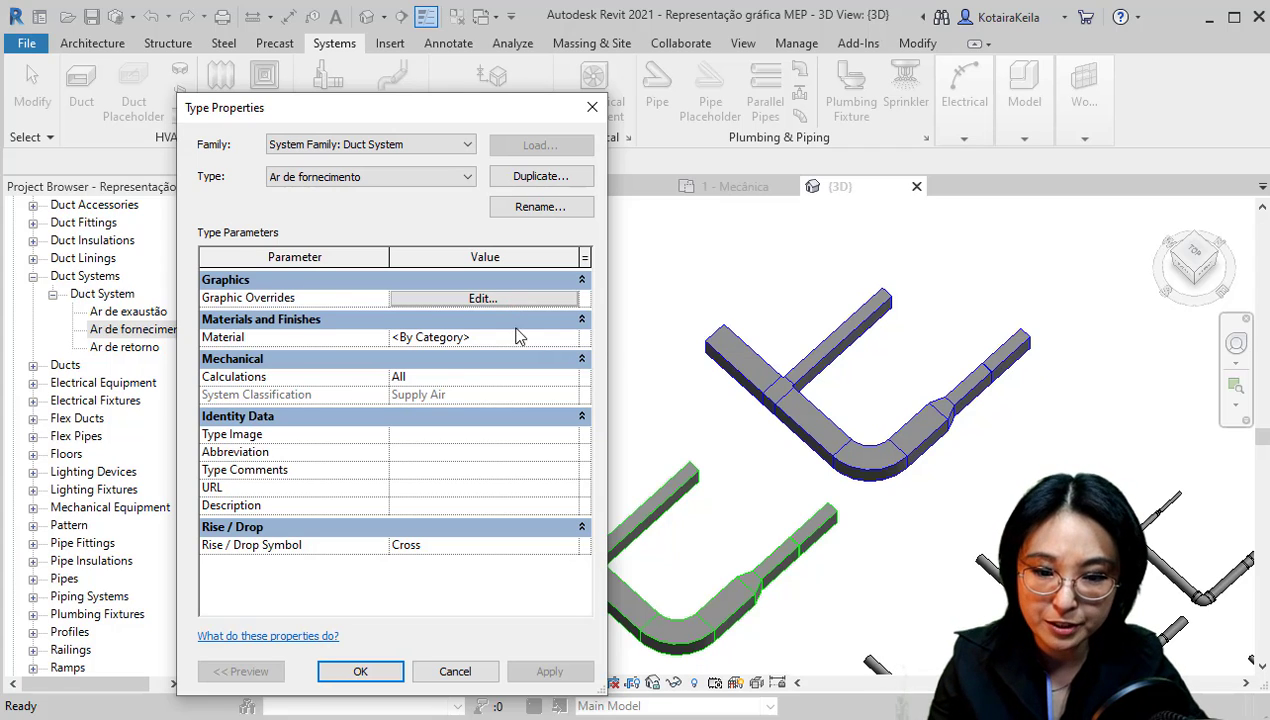
left_click(499, 299)
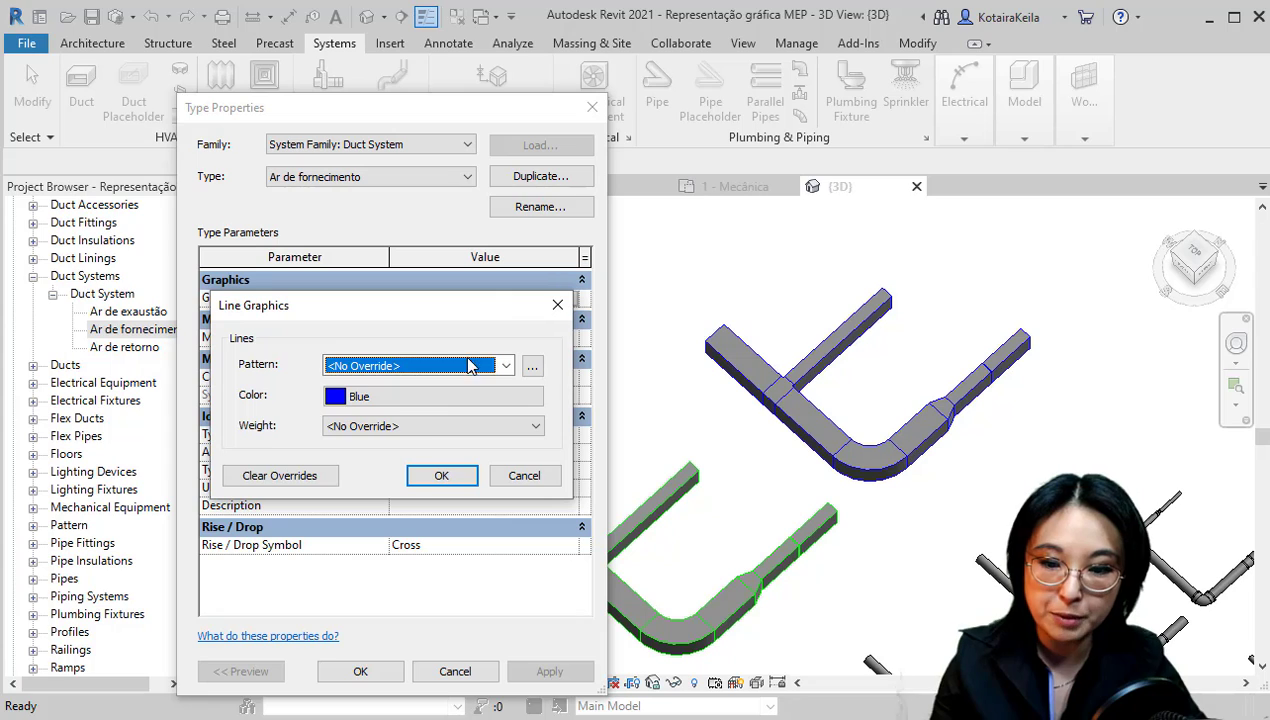
left_click(379, 402)
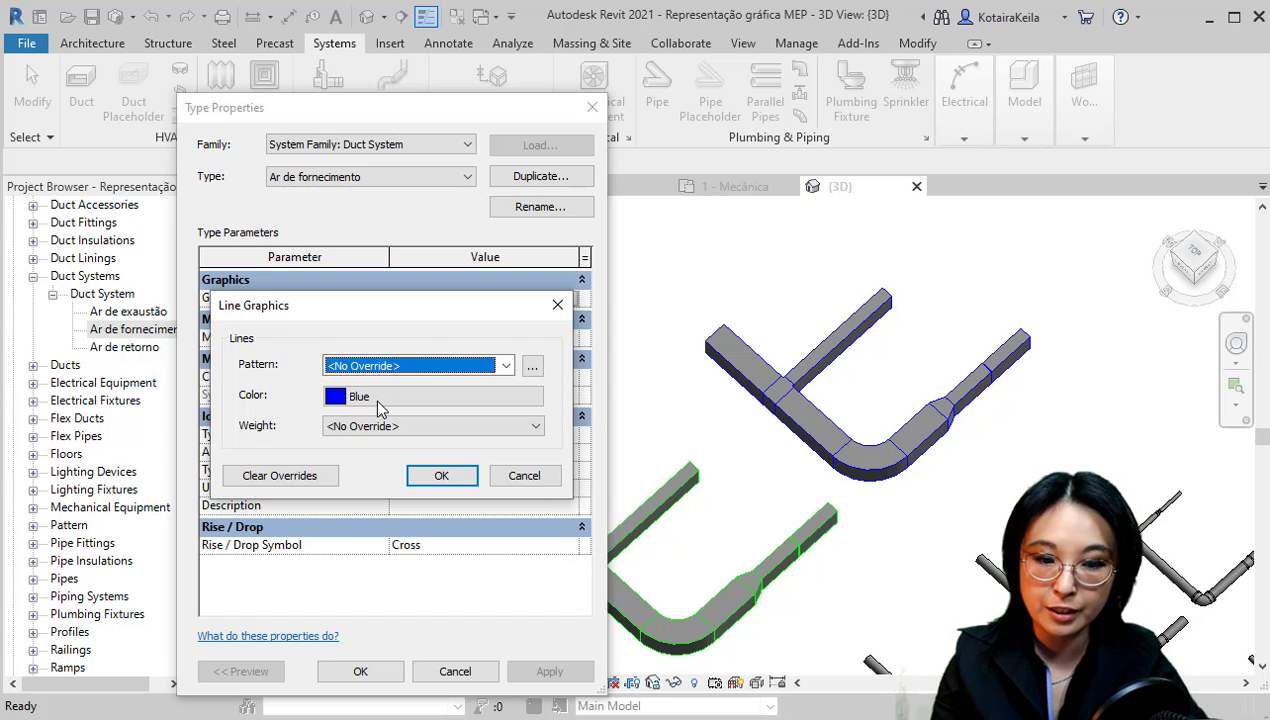
left_click(735, 355)
left_click(801, 413)
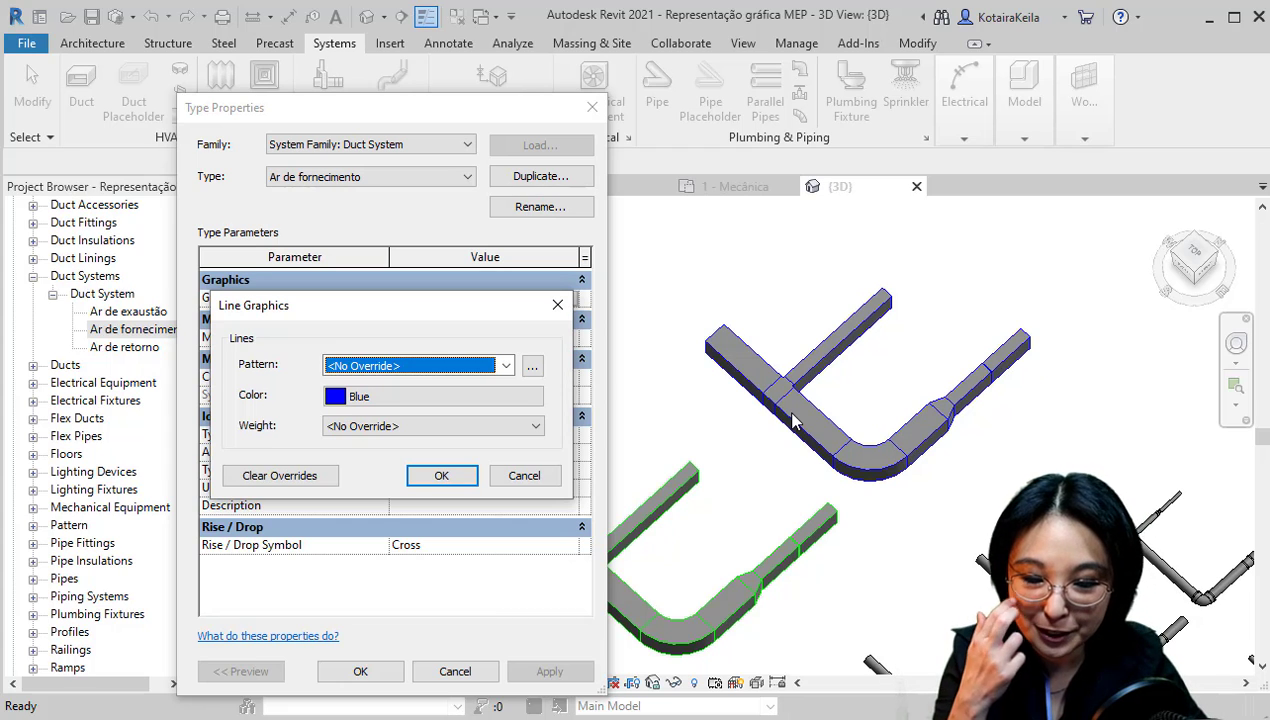
left_click(451, 404)
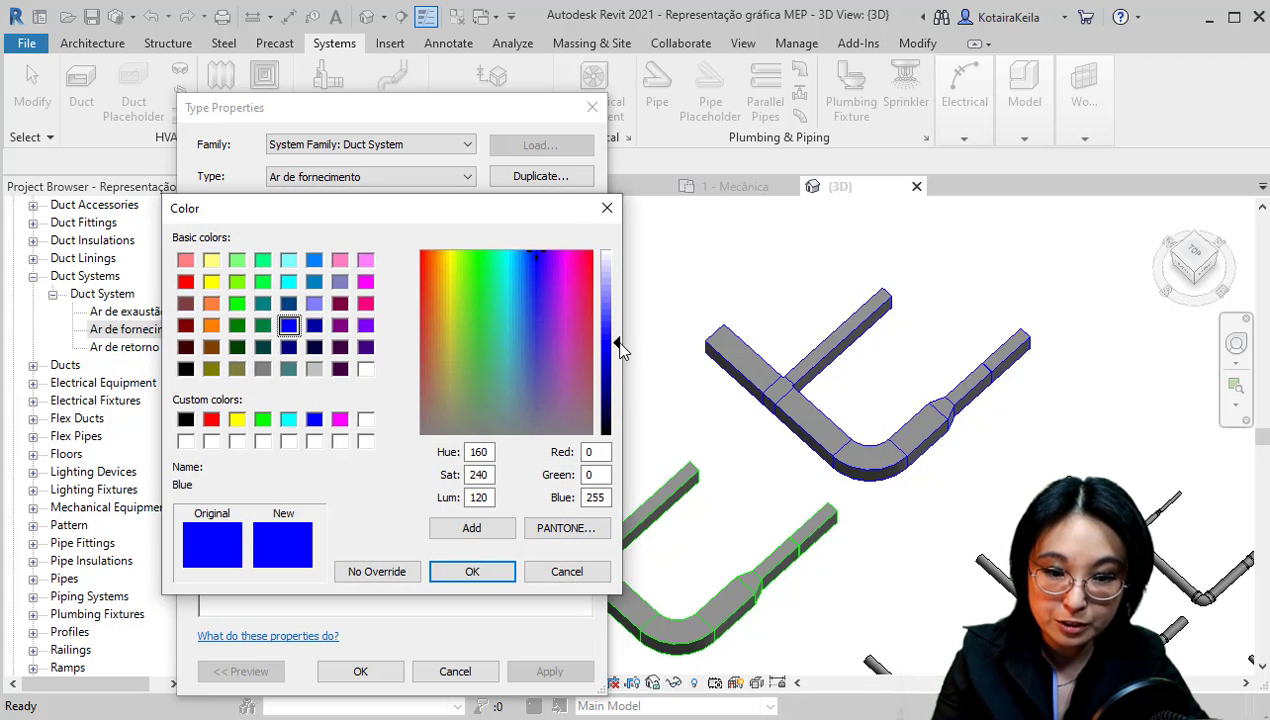
left_click_drag(617, 345, 615, 398)
left_click(243, 556)
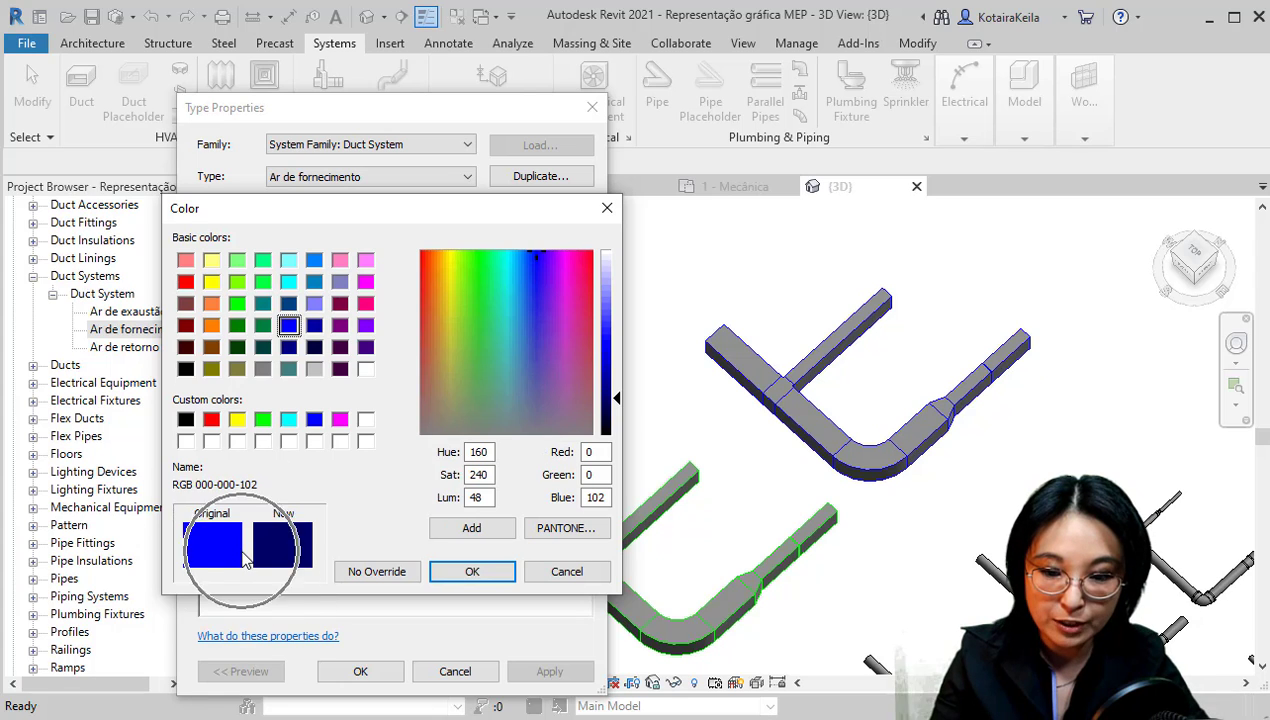
left_click(477, 573)
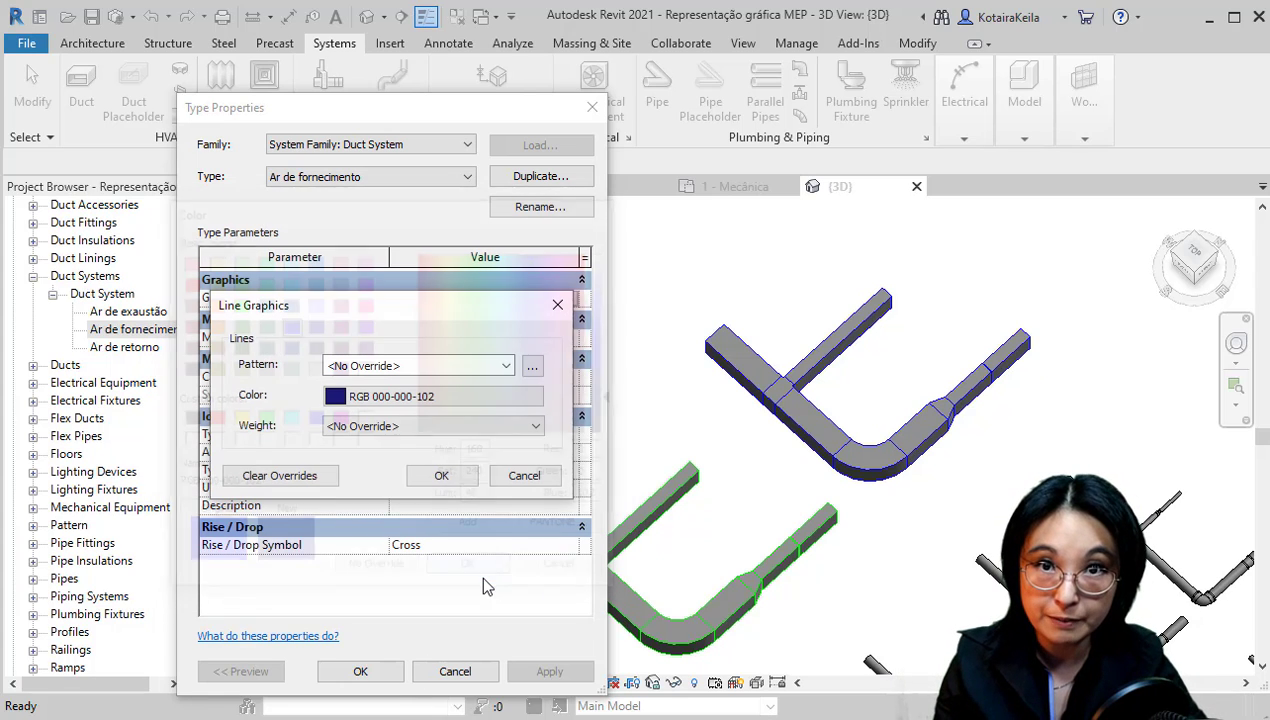
Review the line pattern and weight options, keep both at No Override, and accept the line graphics
left_click(507, 366)
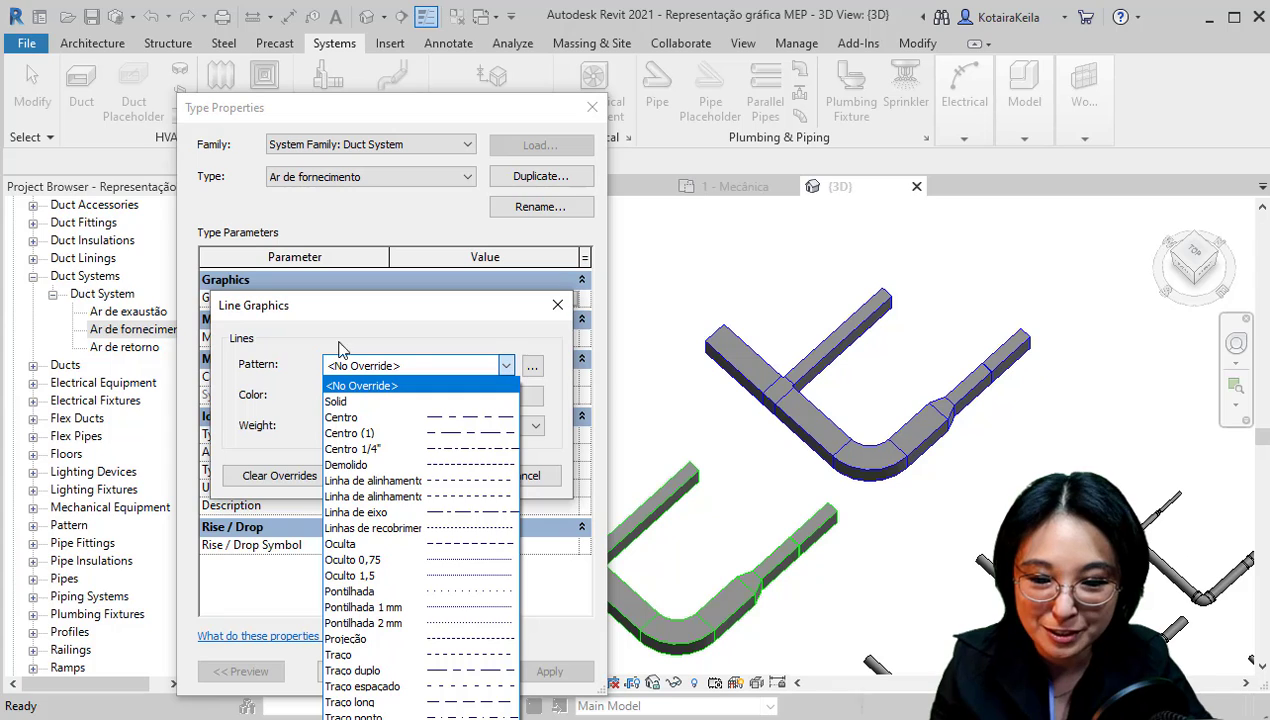
left_click(398, 334)
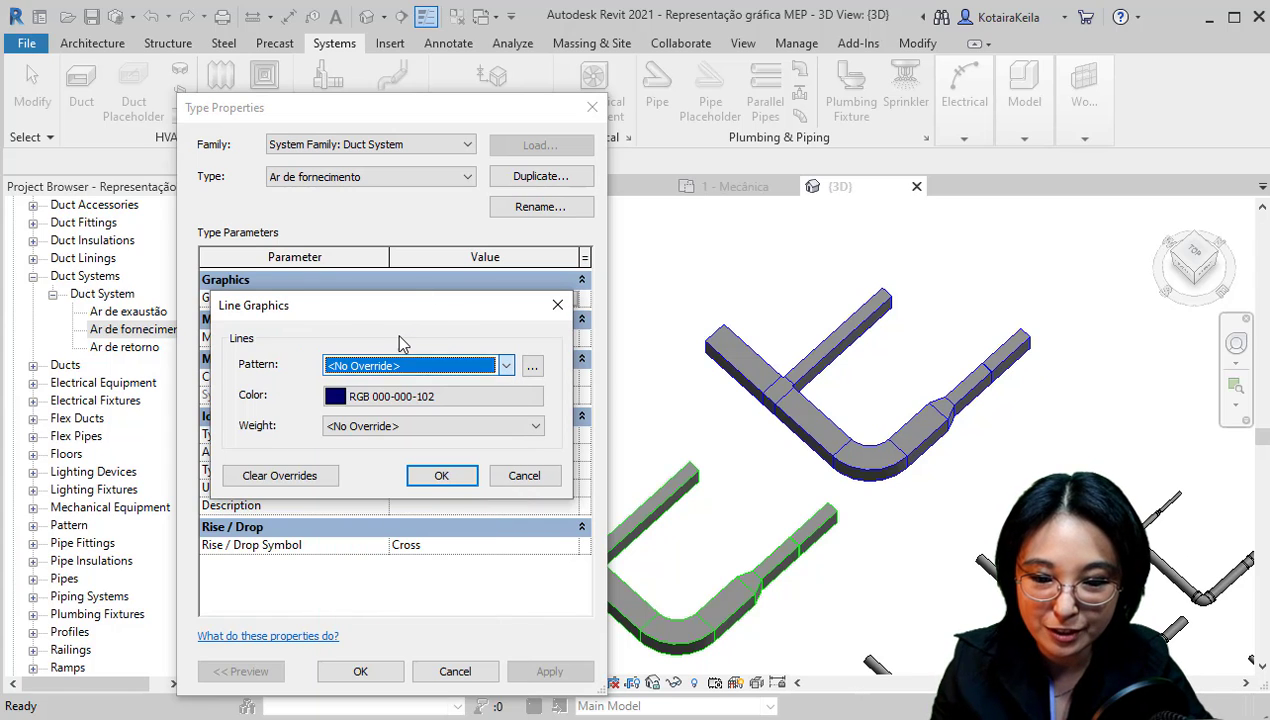
left_click(424, 428)
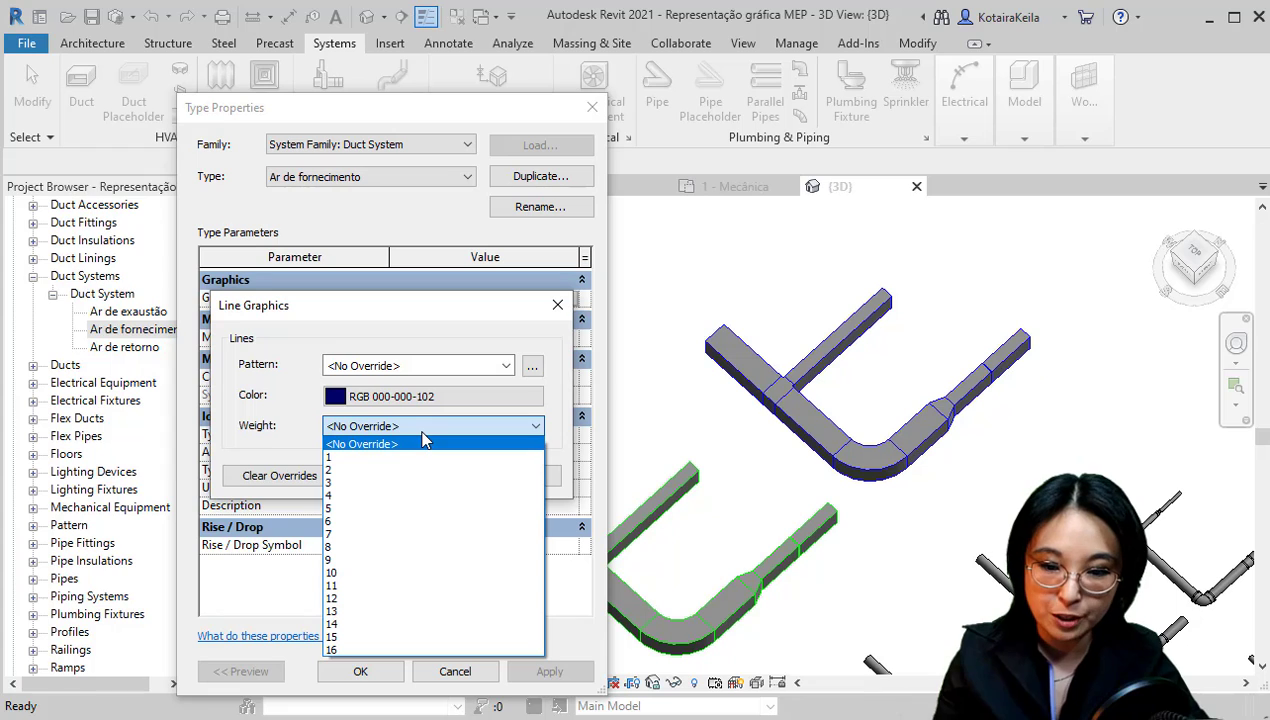
key("ctrl")
left_click(287, 434)
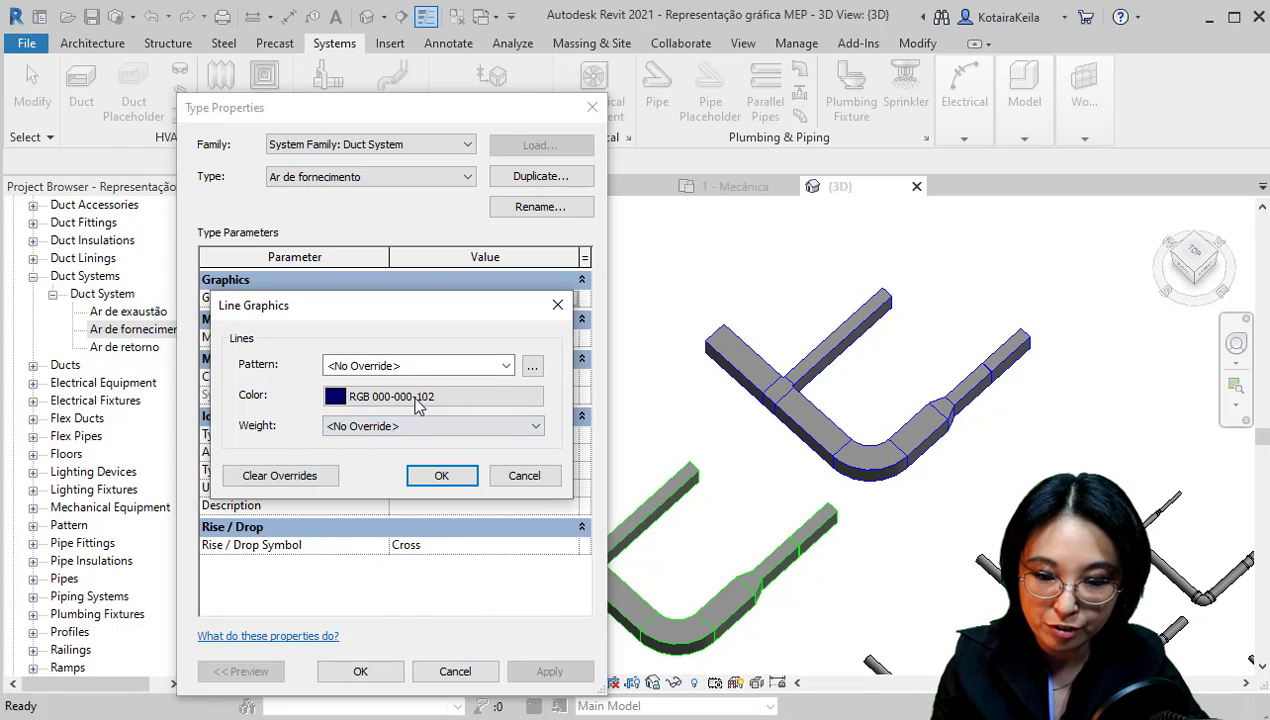
key("ctrl")
left_click(444, 478)
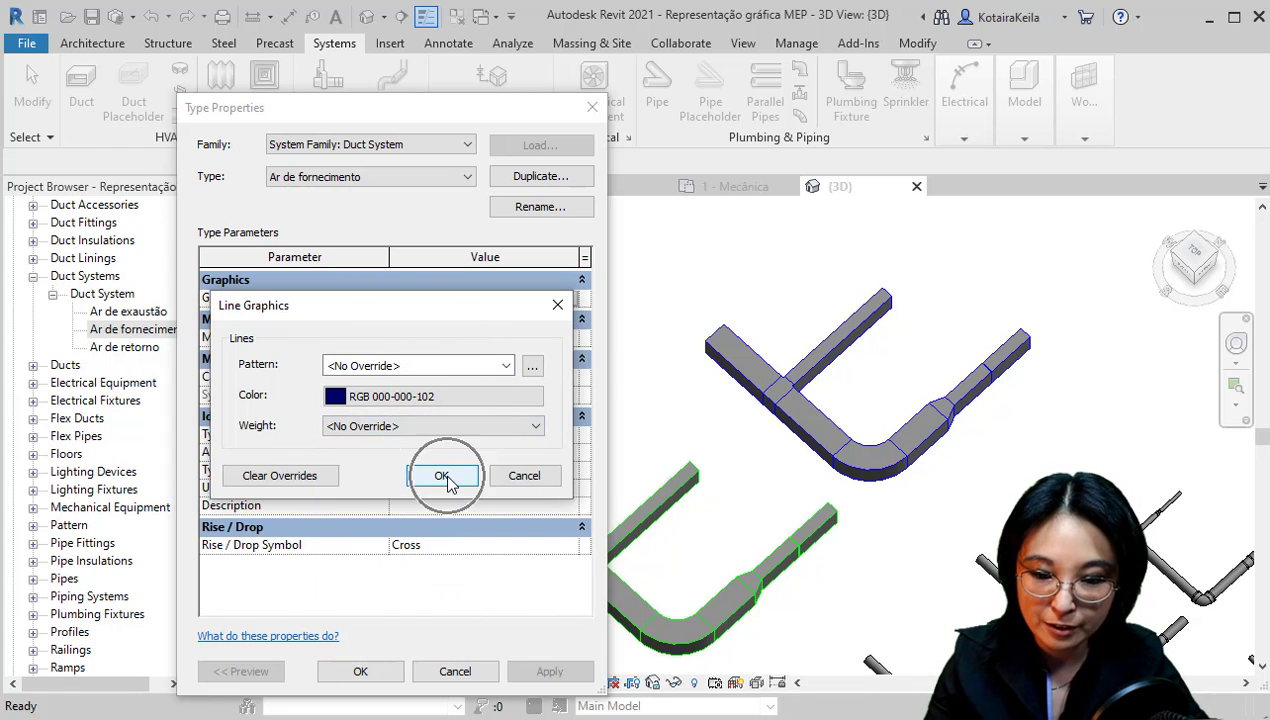
Open the material browser for the Material parameter of the supply air system type
left_click(507, 339)
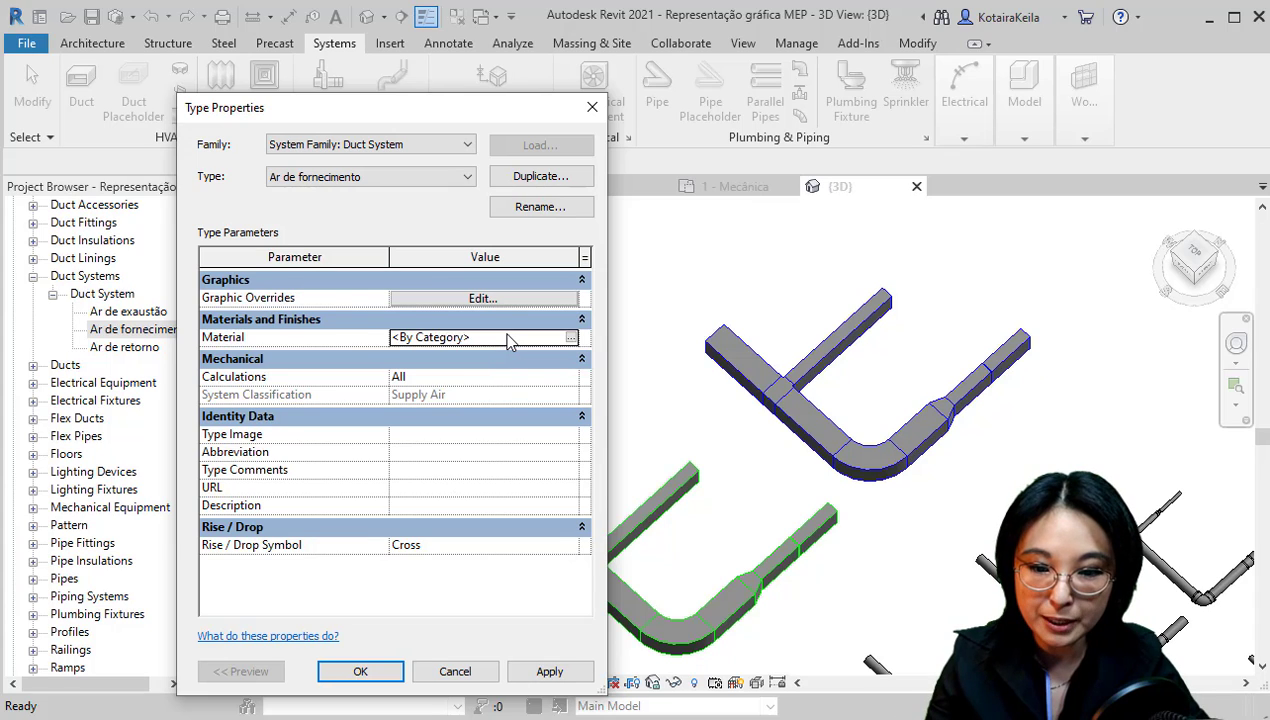
left_click(506, 339)
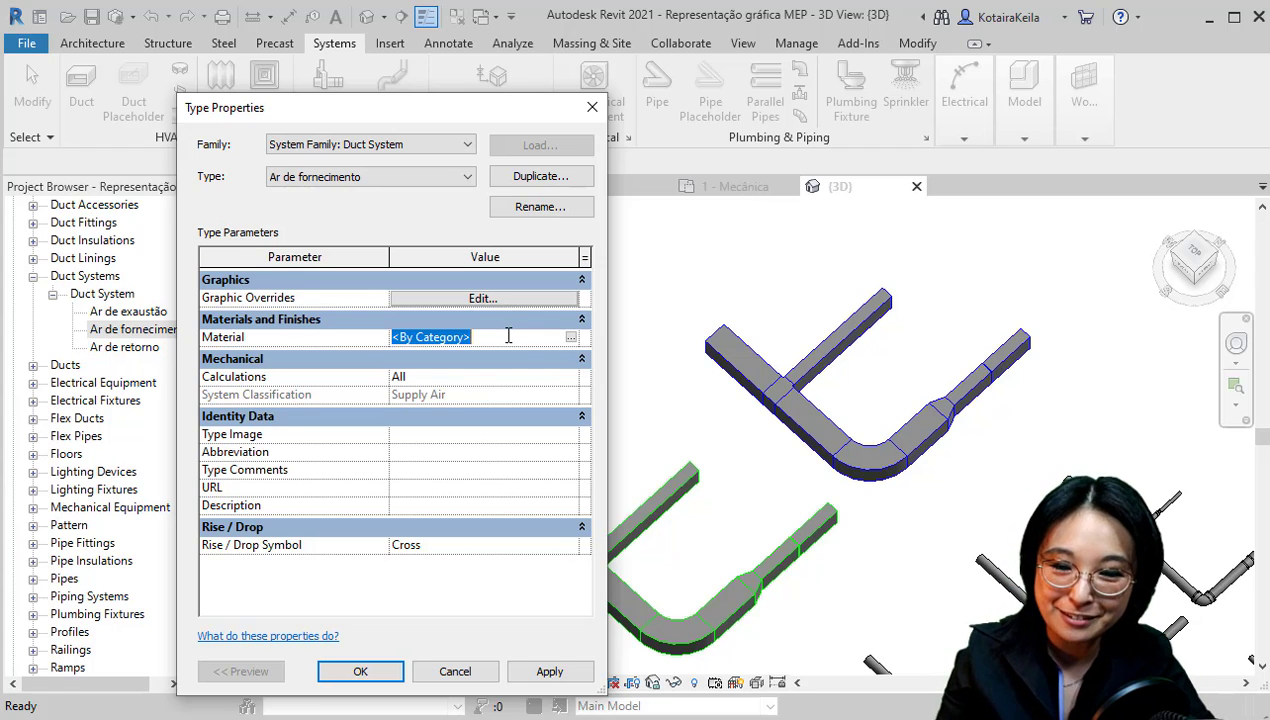
left_click(569, 339)
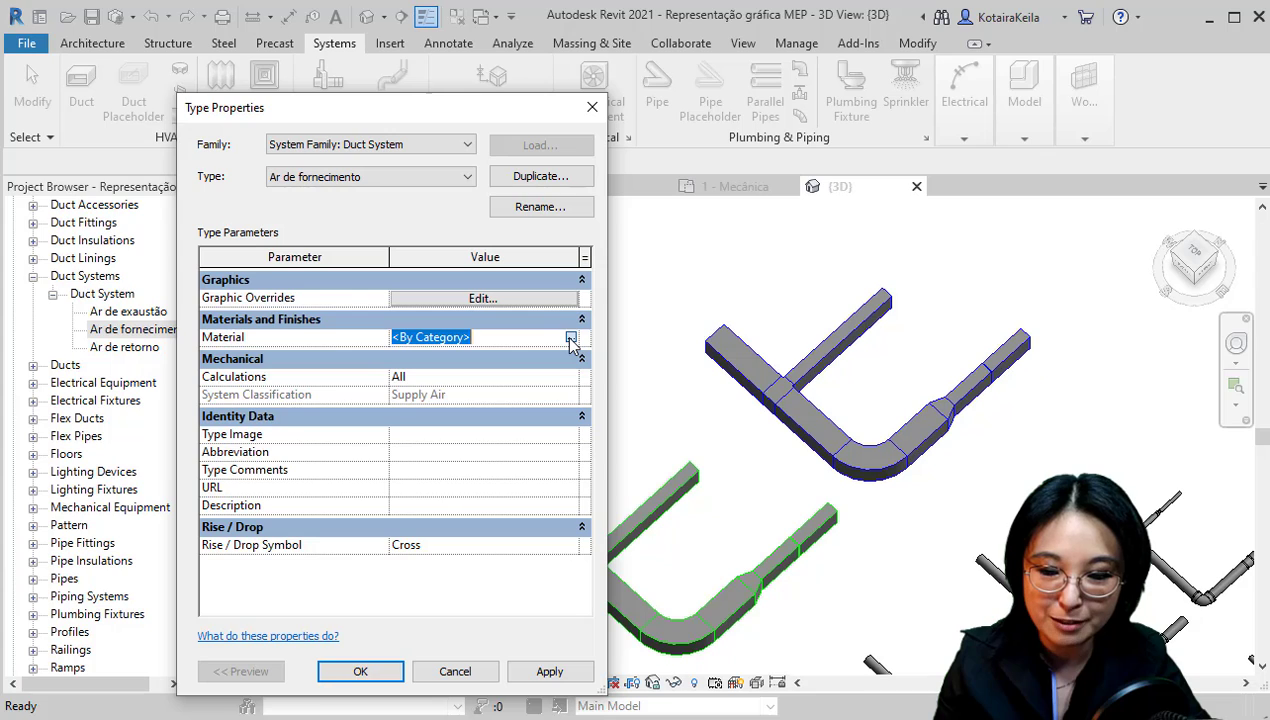
left_click(570, 339)
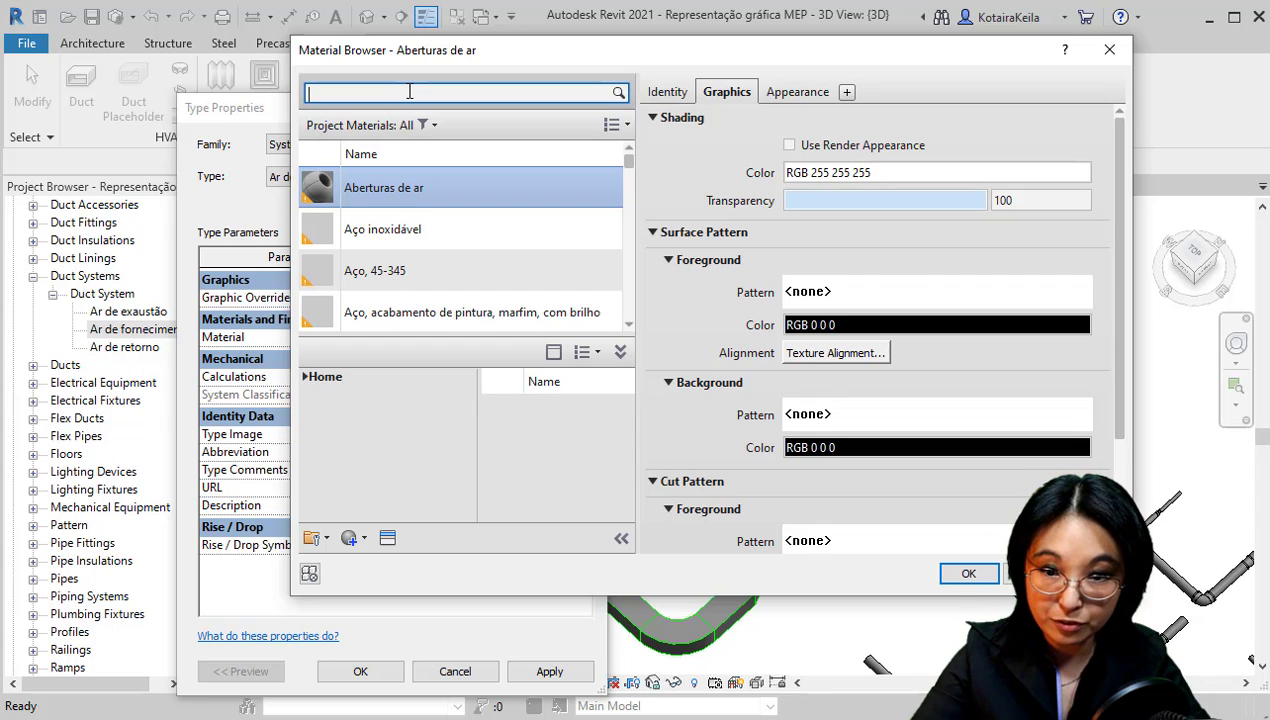
Search the materials for "Aço" and examine the steel materials among the results
type("A")
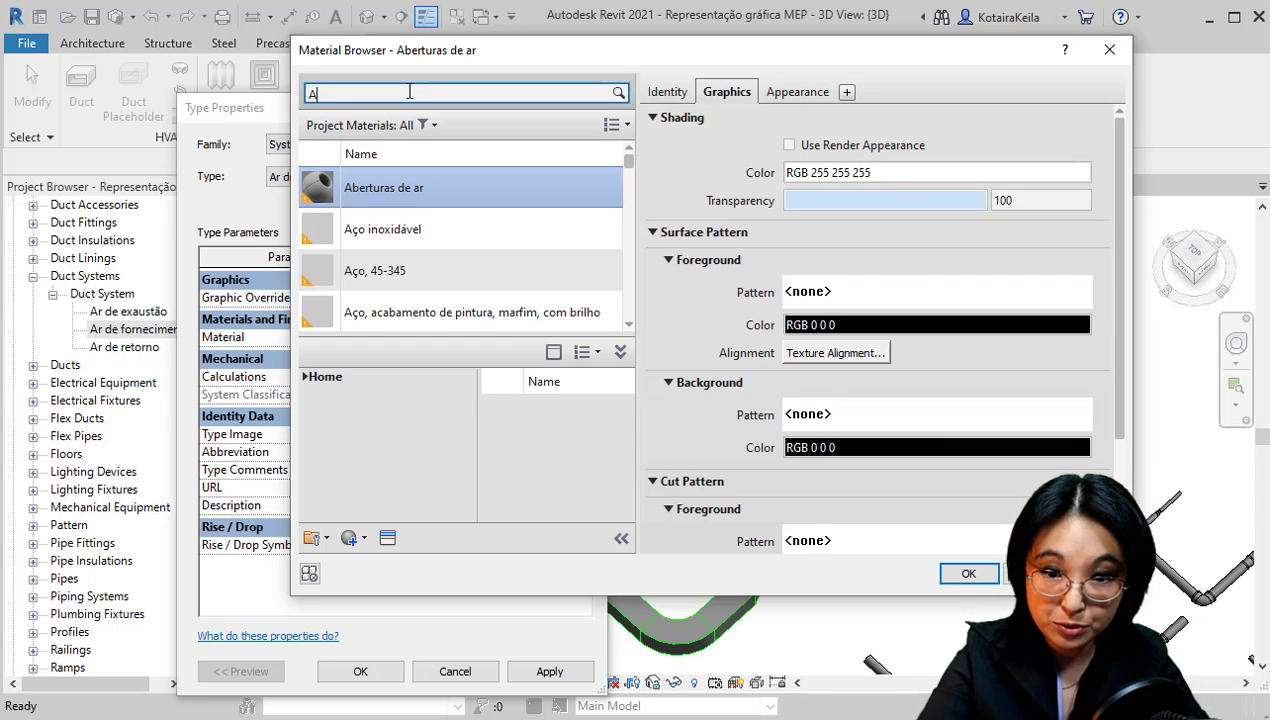
type("ço")
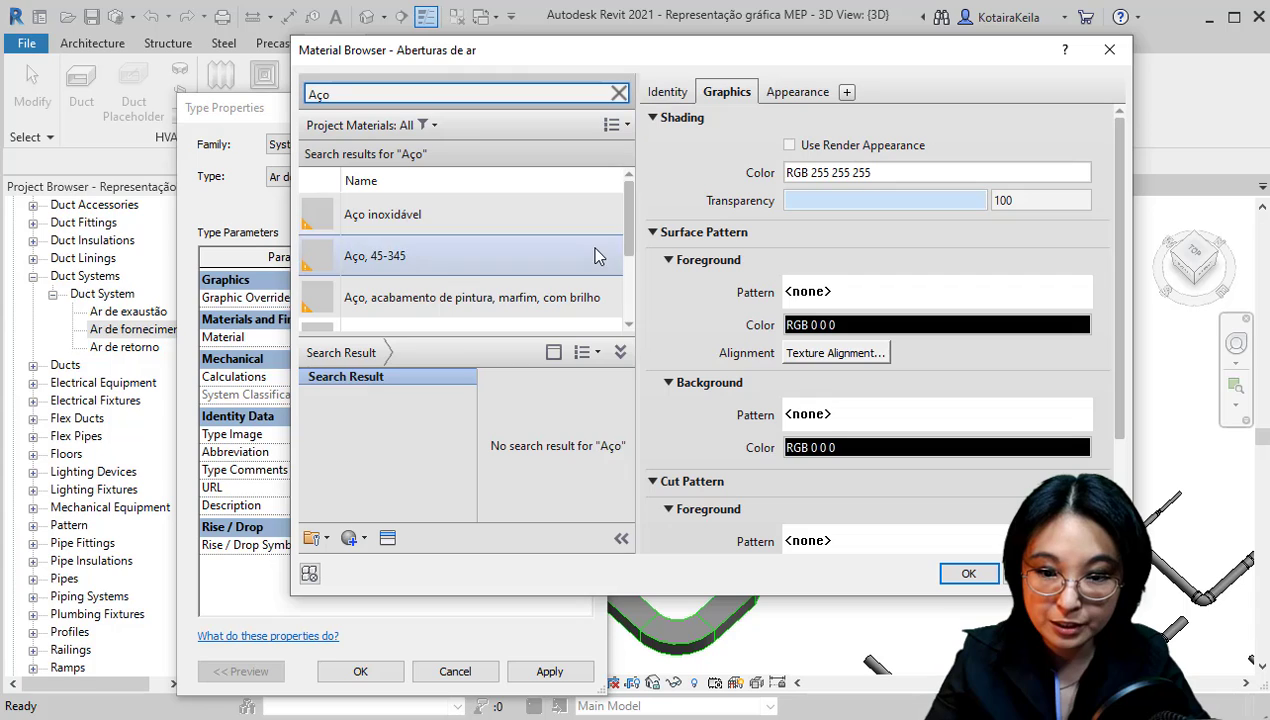
scroll(623, 259, "down", 3)
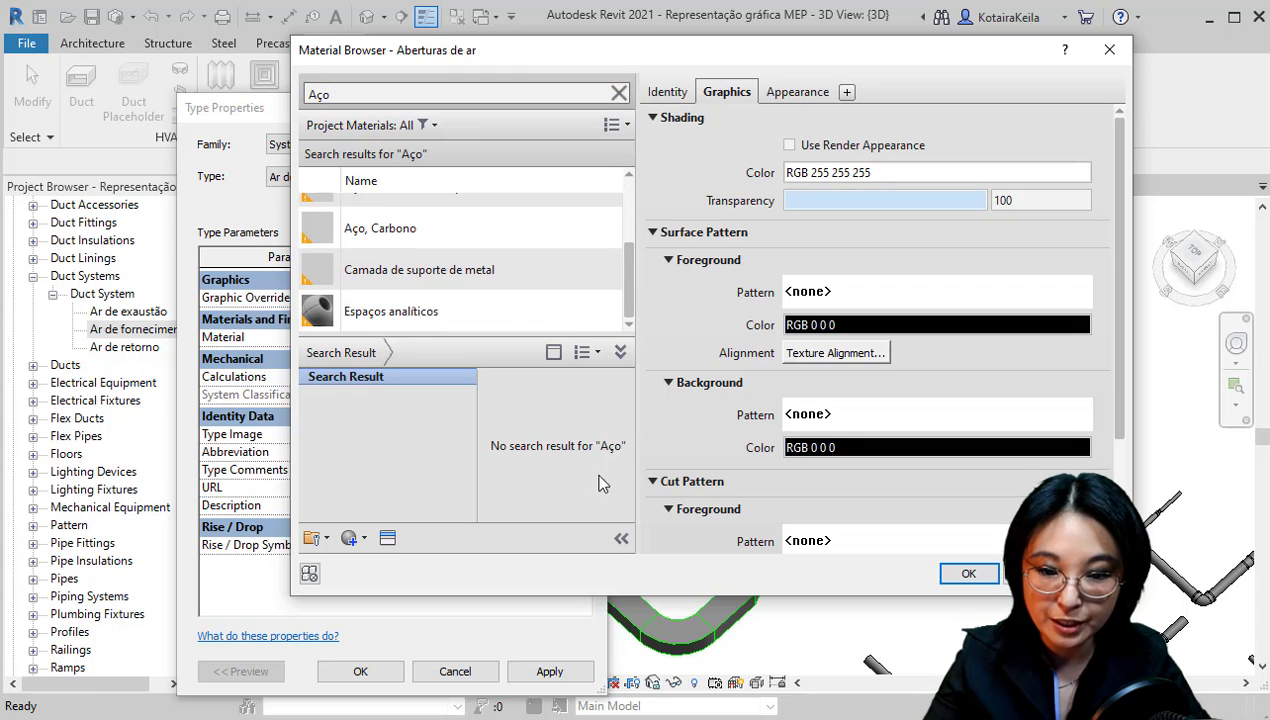
scroll(448, 200, "up", 1)
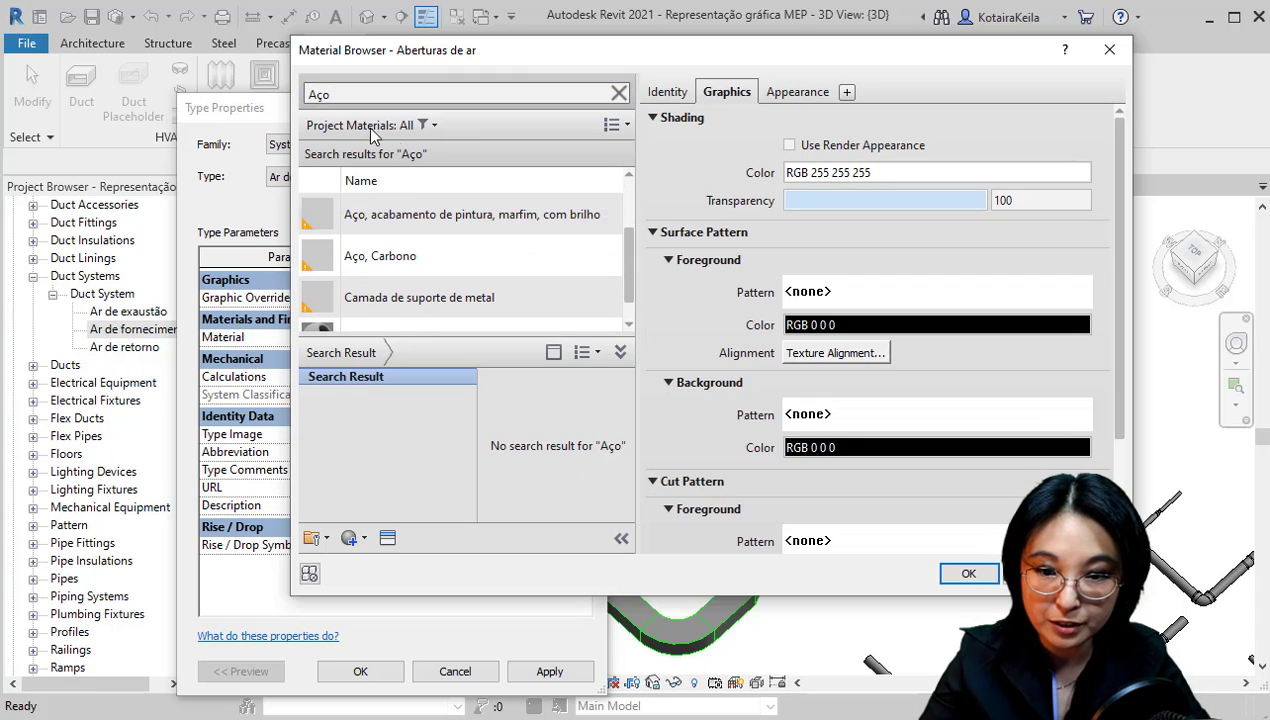
left_click(349, 94)
left_click_drag(629, 222, 631, 190)
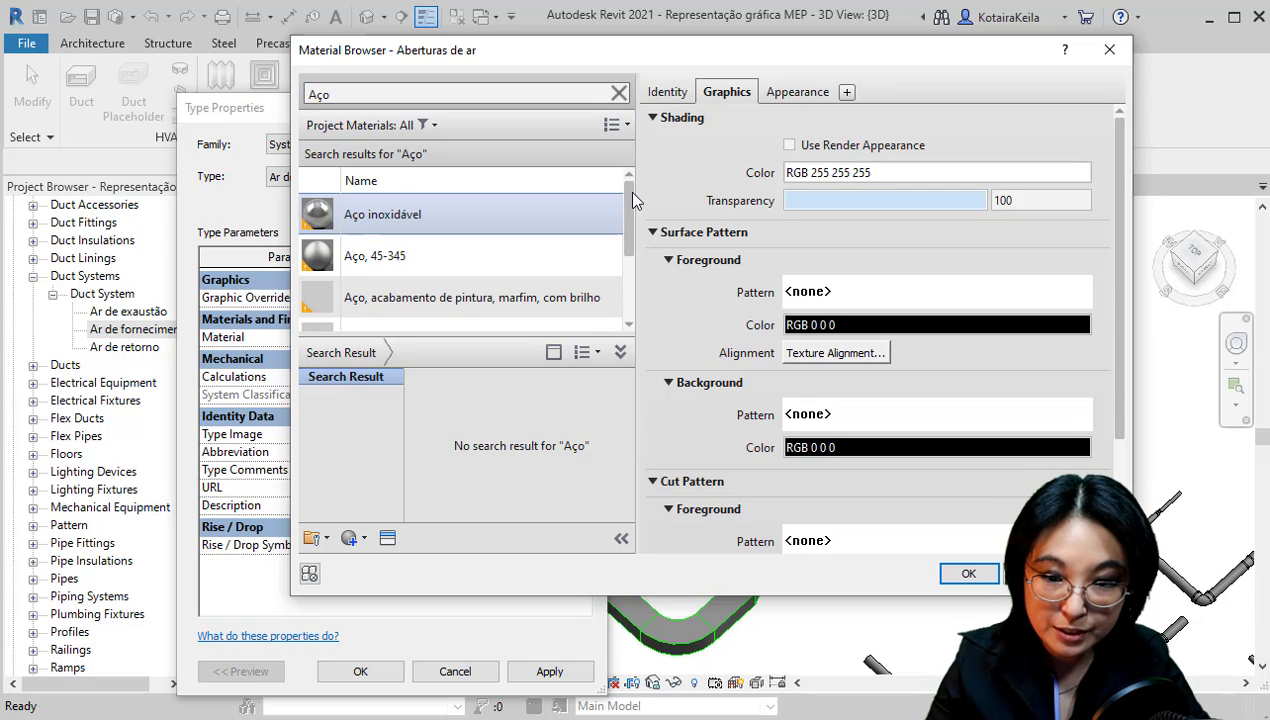
scroll(626, 218, "down", 1)
left_click(497, 436)
left_click(550, 240)
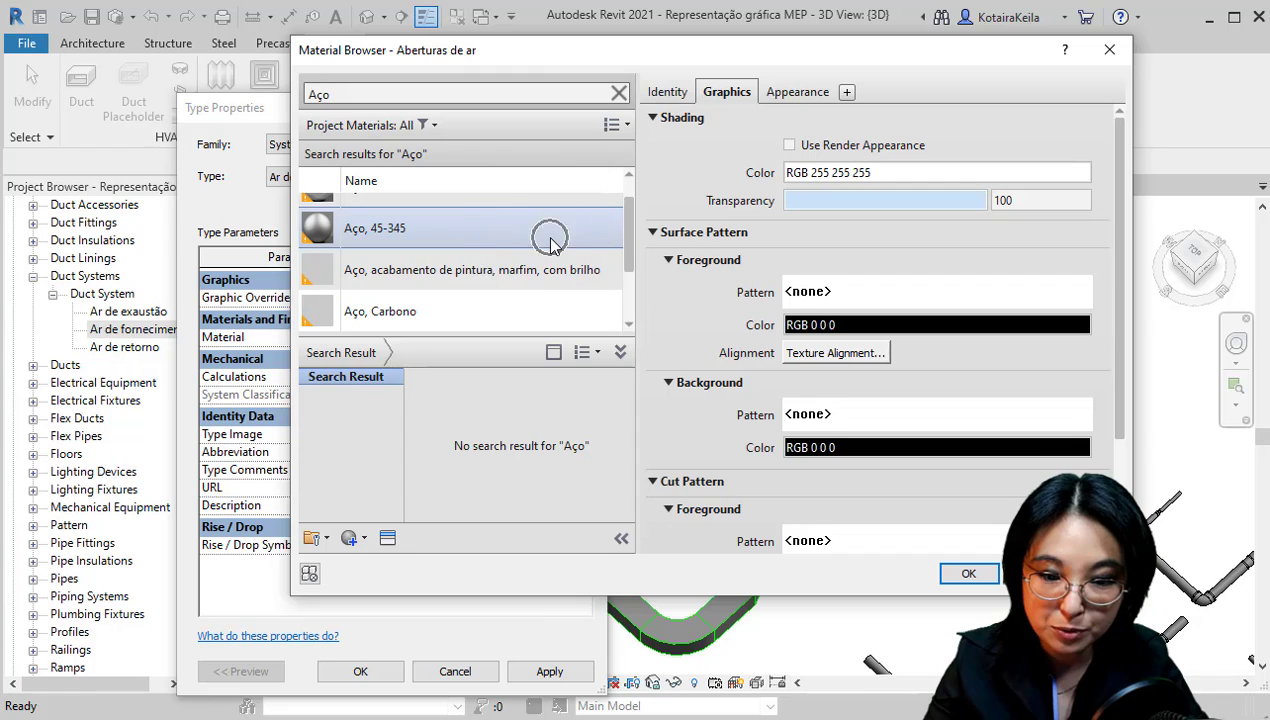
left_click(620, 352)
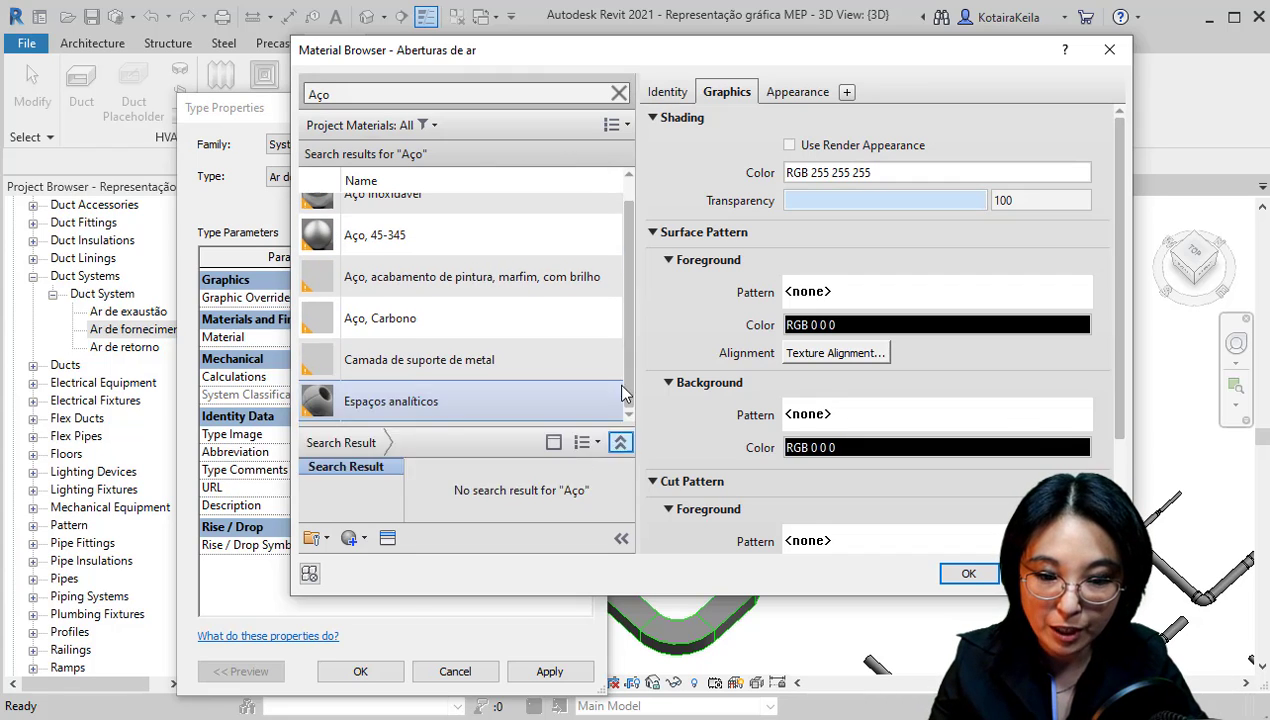
left_click(620, 507)
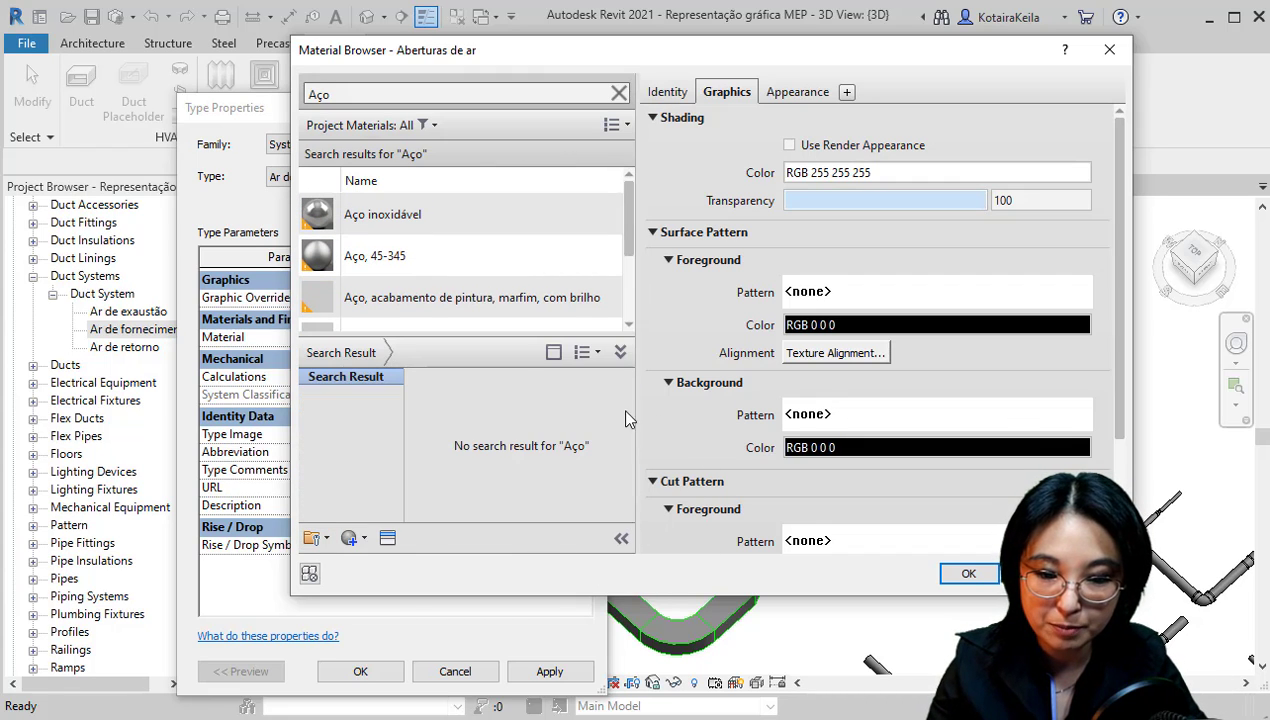
key("ctrl")
scroll(590, 262, "down", 1)
key("ctrl")
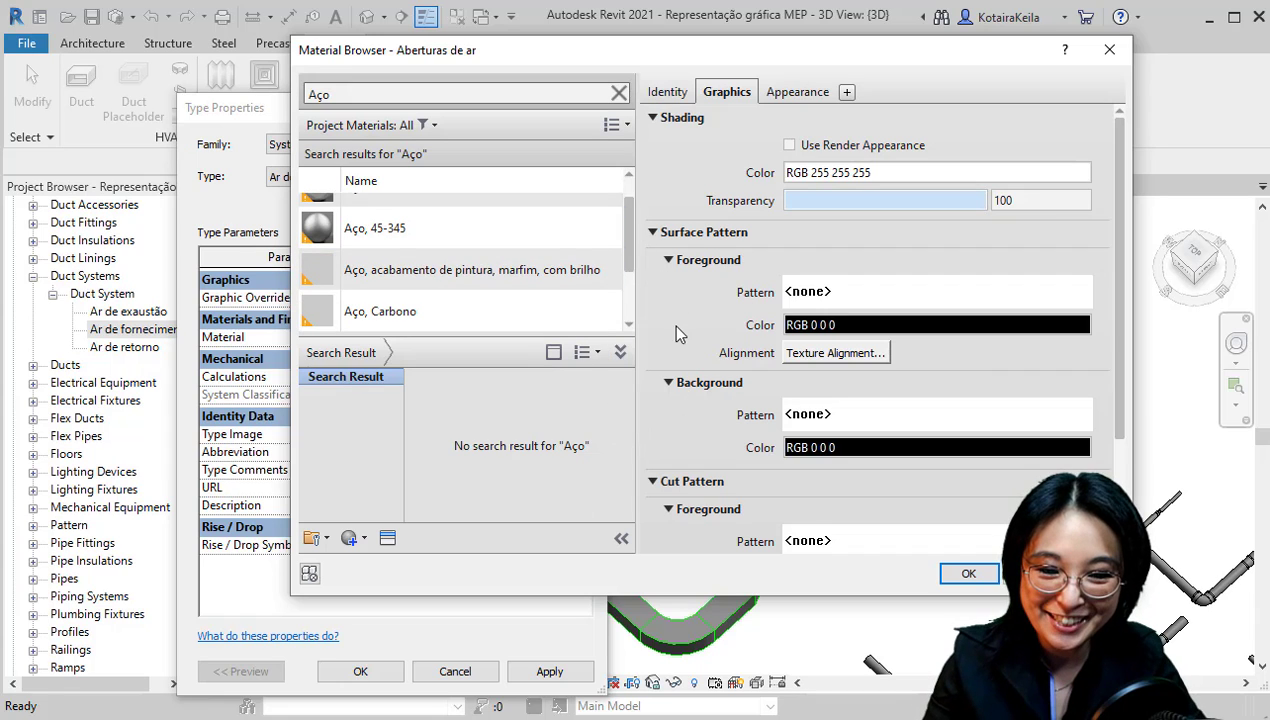
left_click(621, 538)
left_click(620, 536)
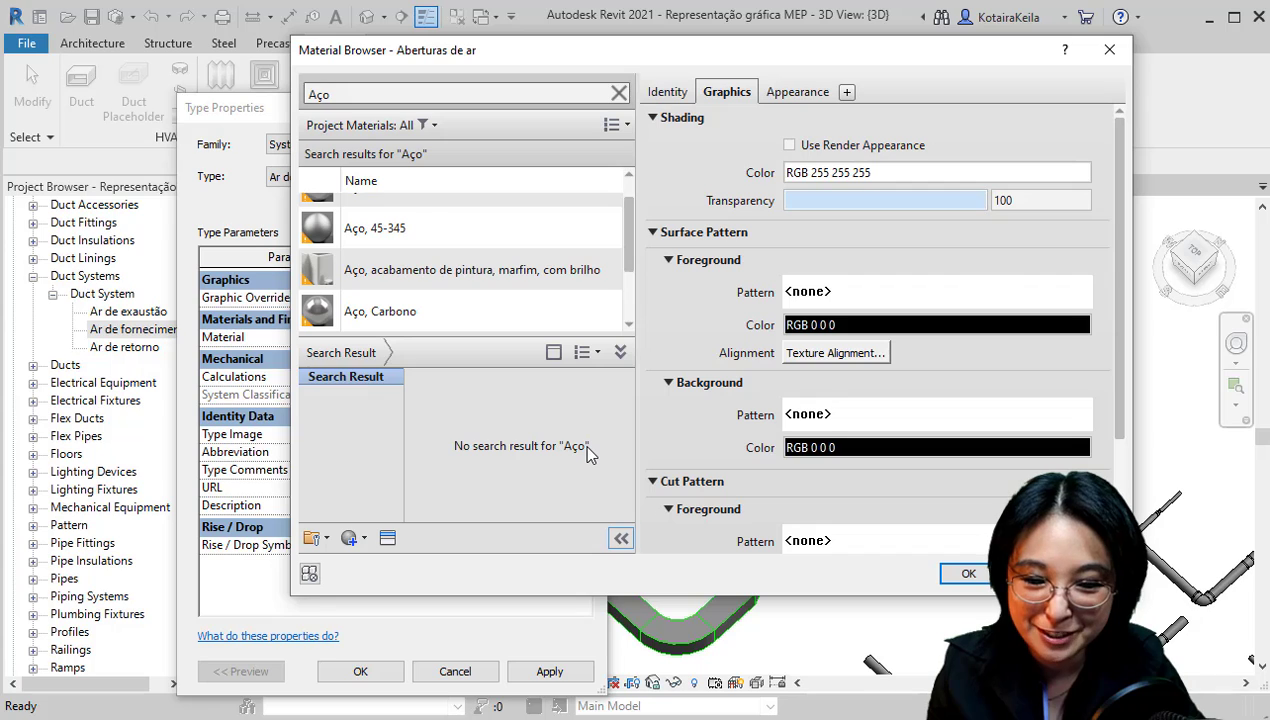
scroll(390, 236, "up", 1)
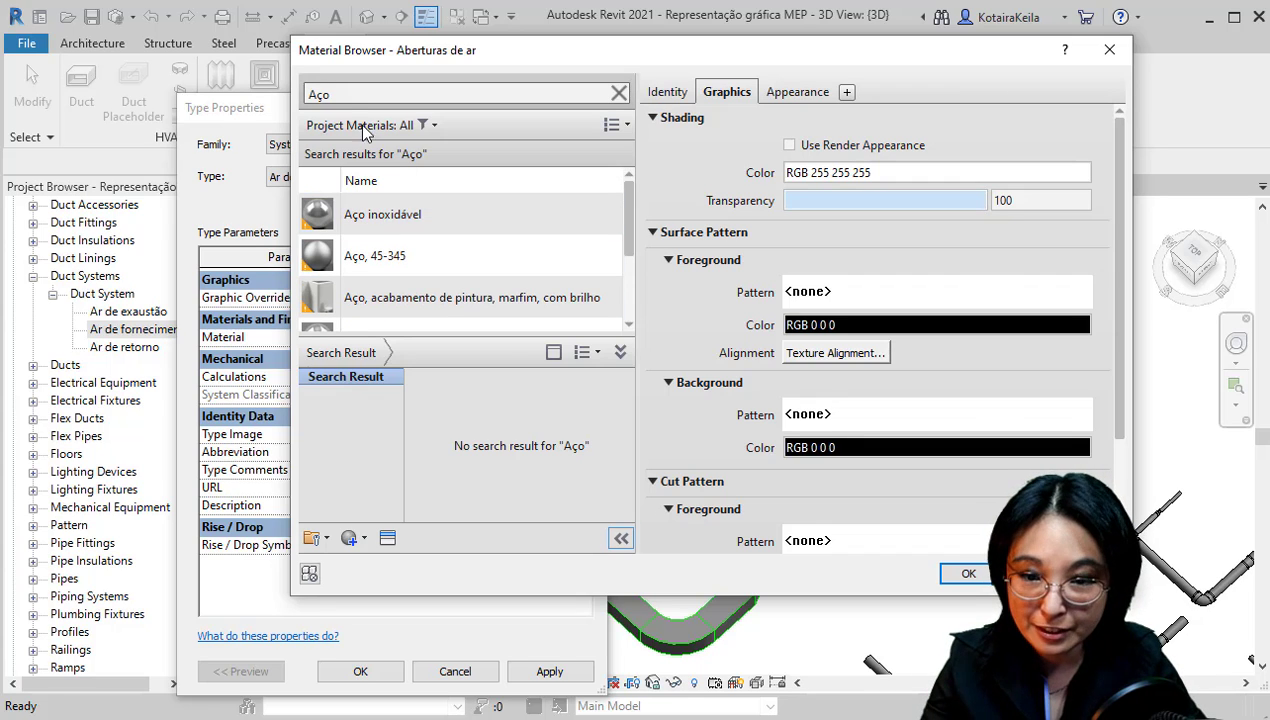
Replace the material search term with "steel"
left_click(311, 94)
key("ctrl+a")
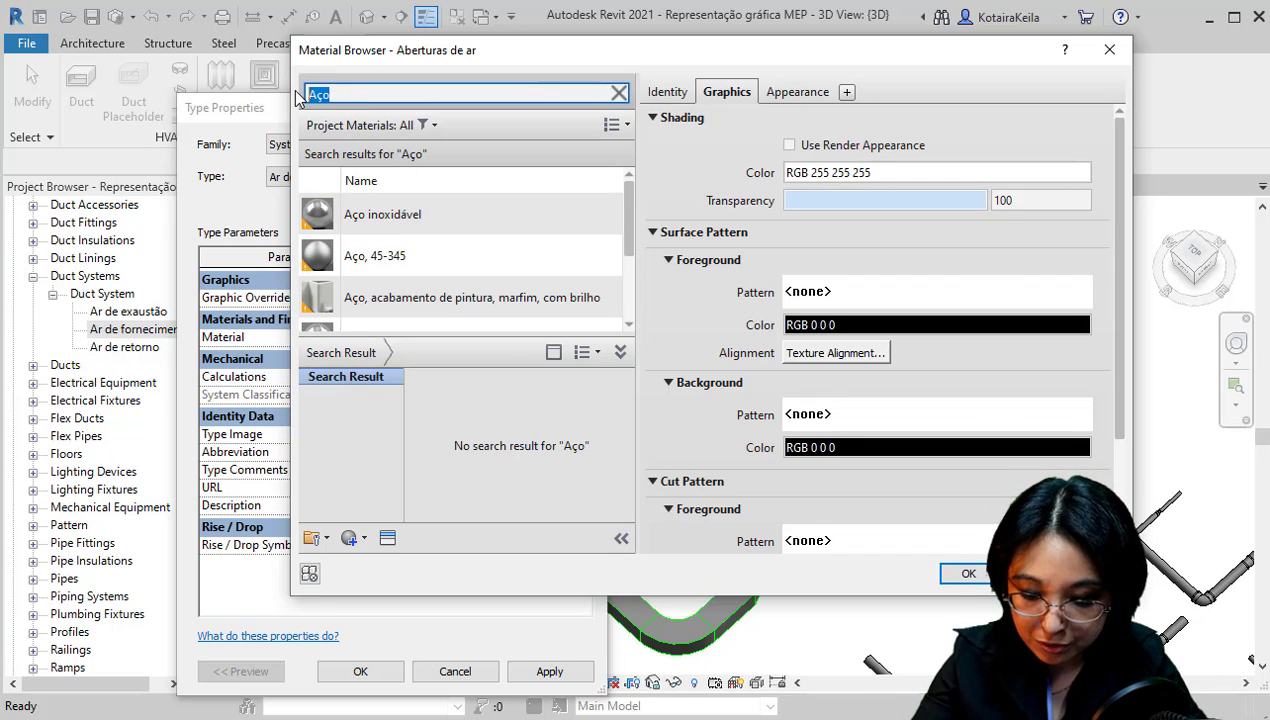
type("stell")
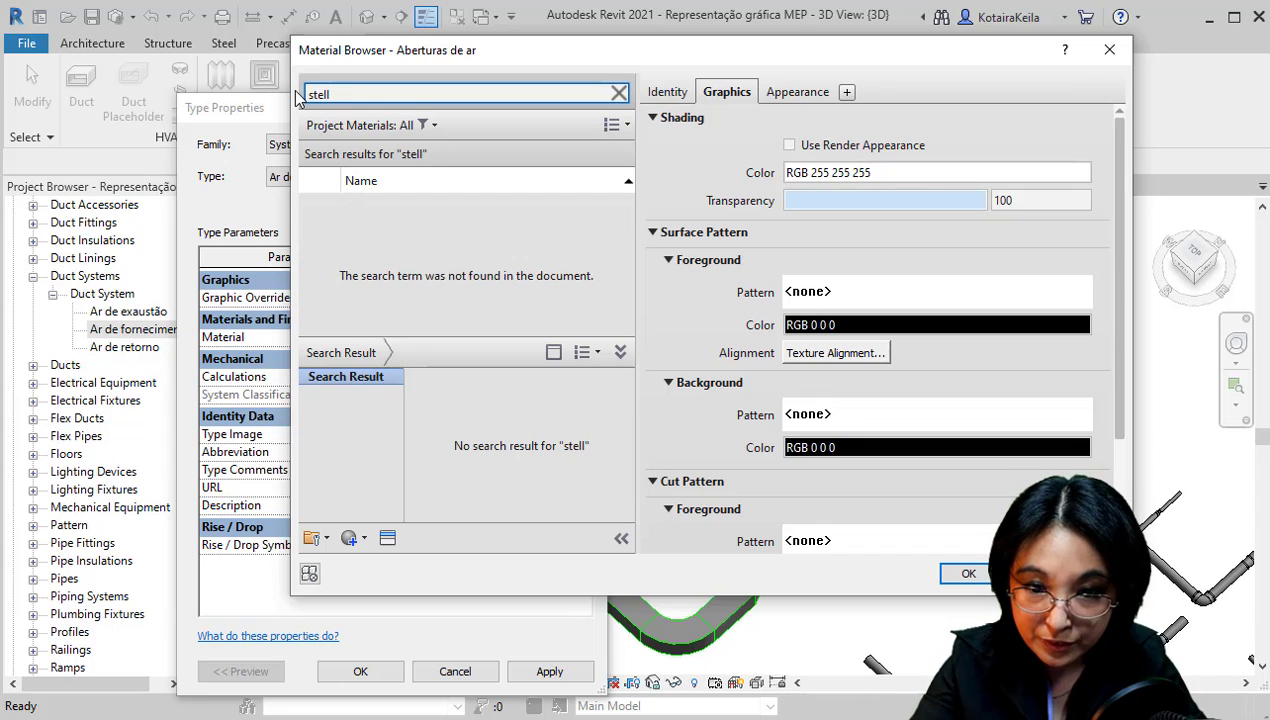
key("BackSpace")
key("BackSpace")
type("eç")
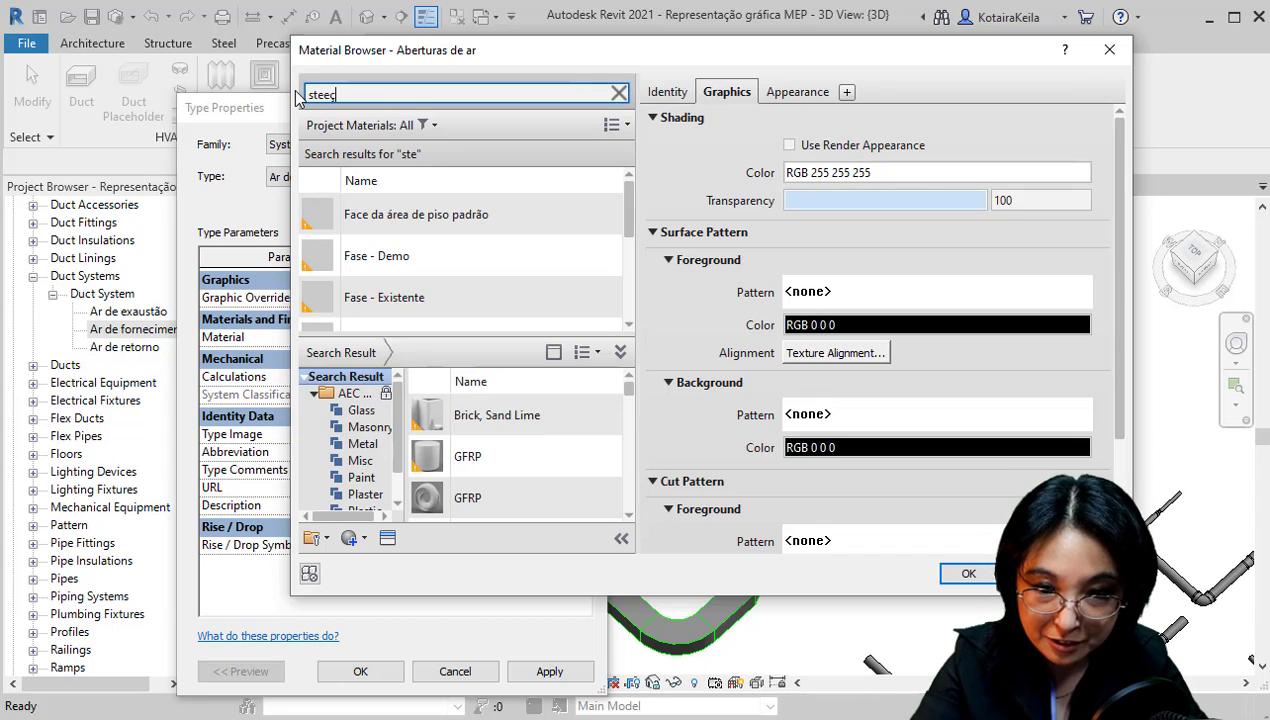
key("BackSpace")
type("l")
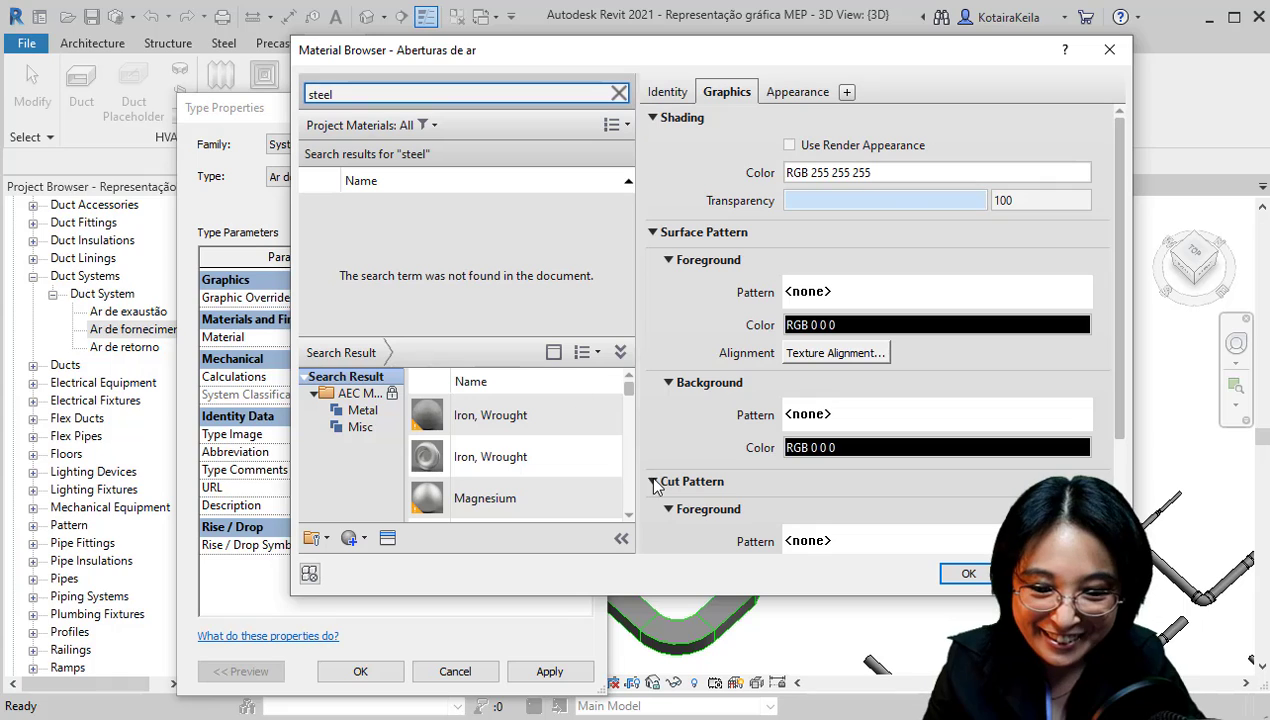
Find Stainless Steel AISI 304 in the material library and add it to the project materials
mouse_move(628, 389)
left_mouse_down()
mouse_move(630, 505)
mouse_move(635, 386)
left_mouse_up()
scroll(555, 460, "down", 2)
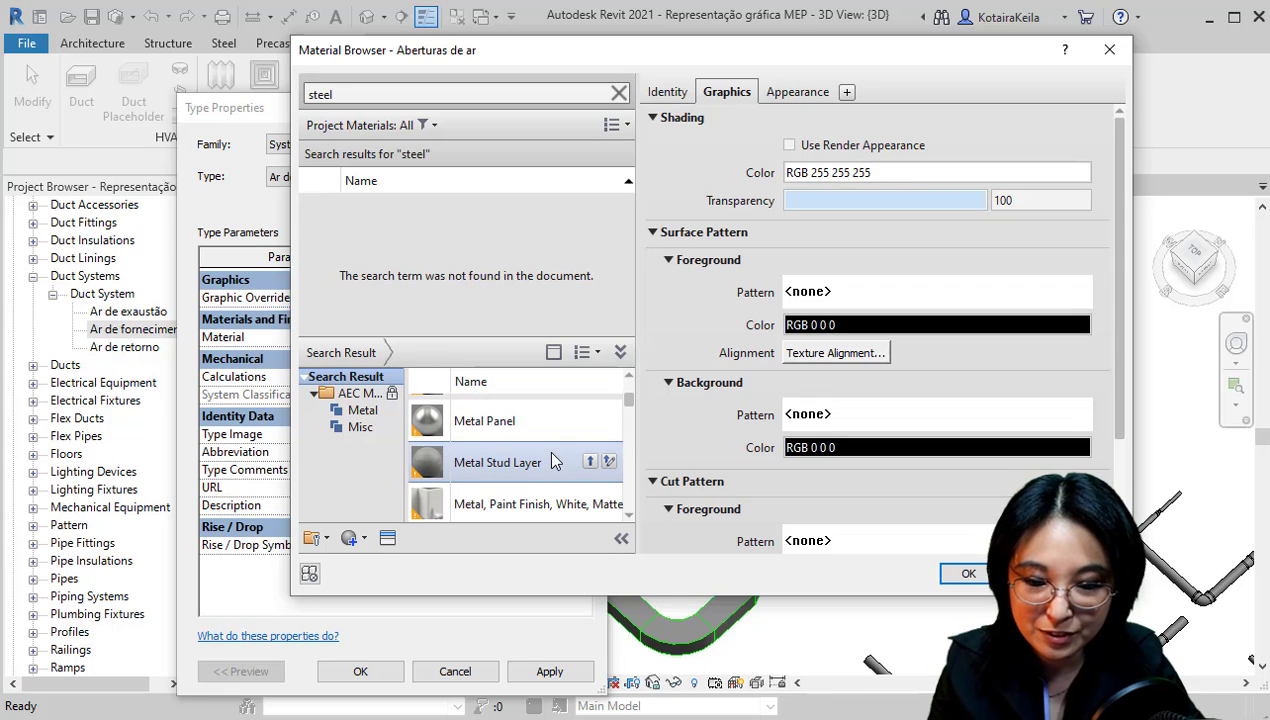
scroll(530, 455, "down", 3)
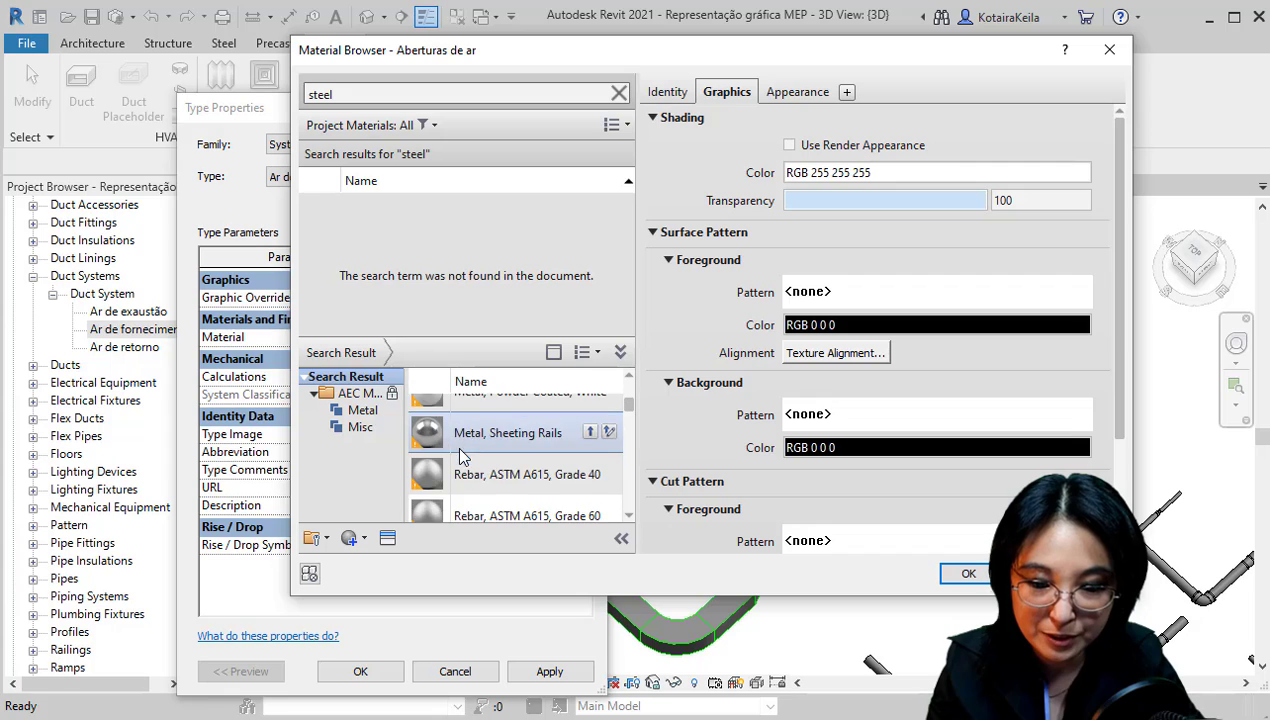
scroll(530, 455, "down", 3)
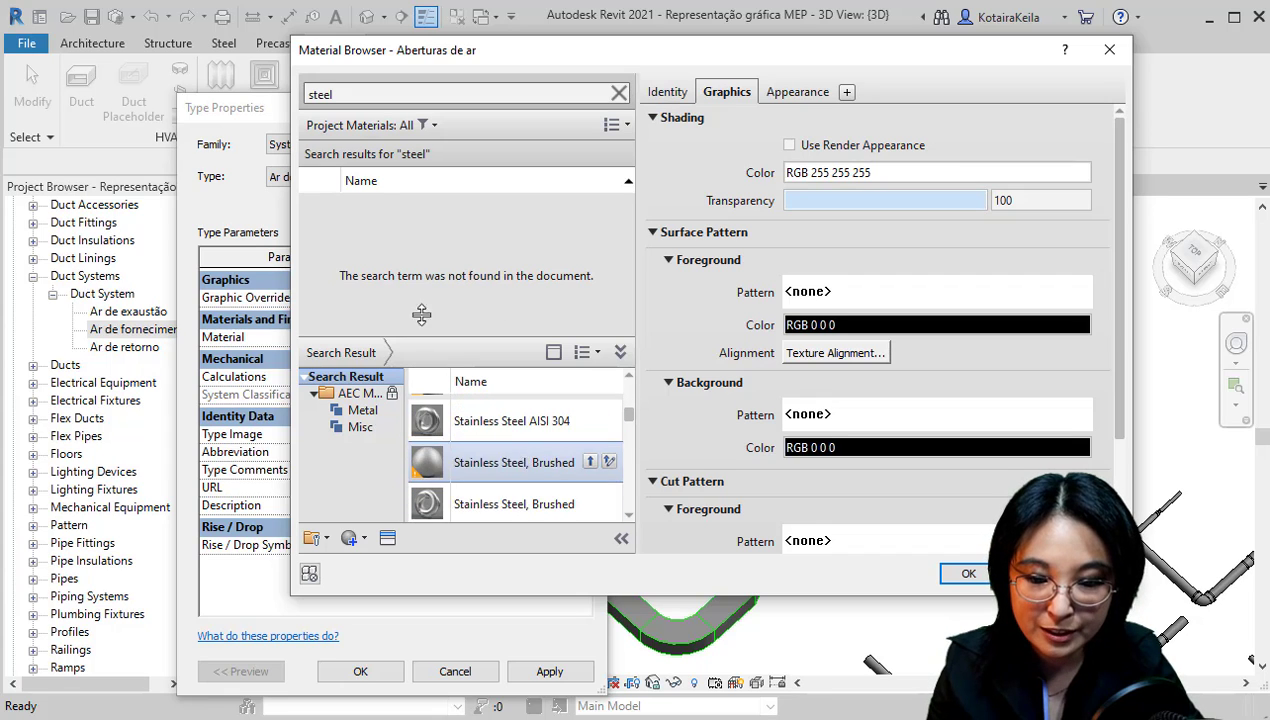
left_click(349, 88)
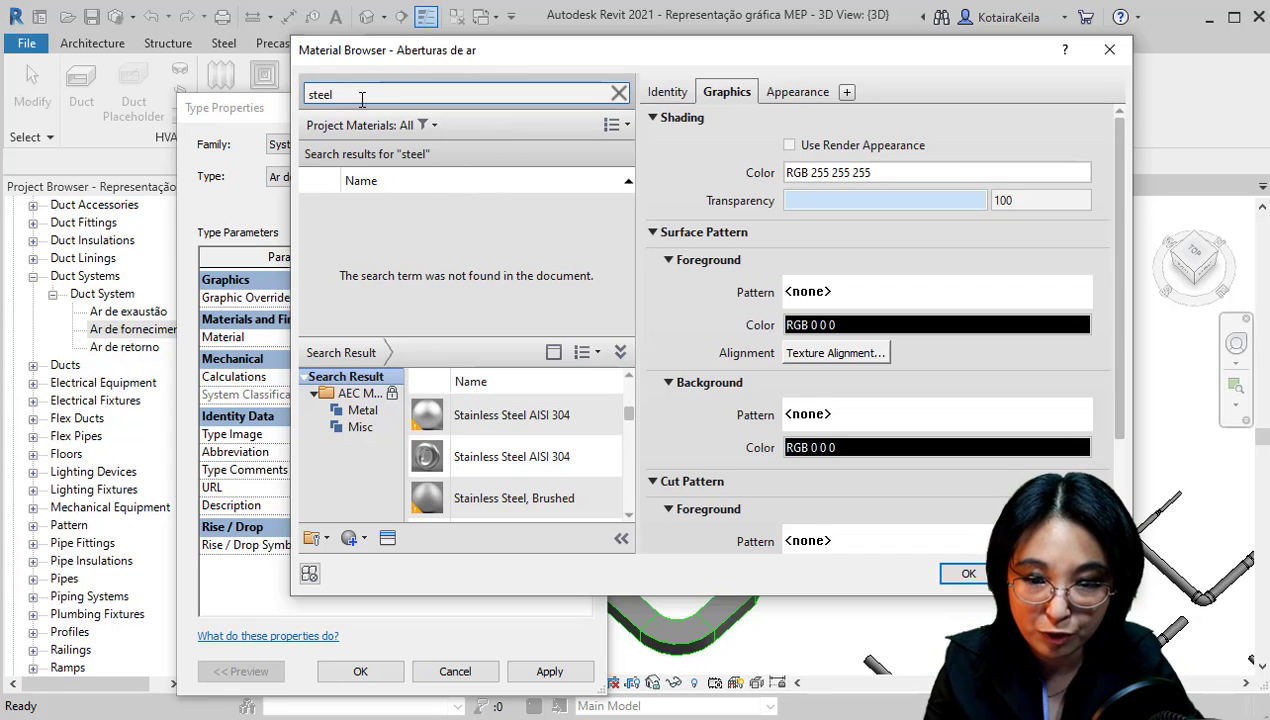
left_click_drag(344, 95, 280, 92)
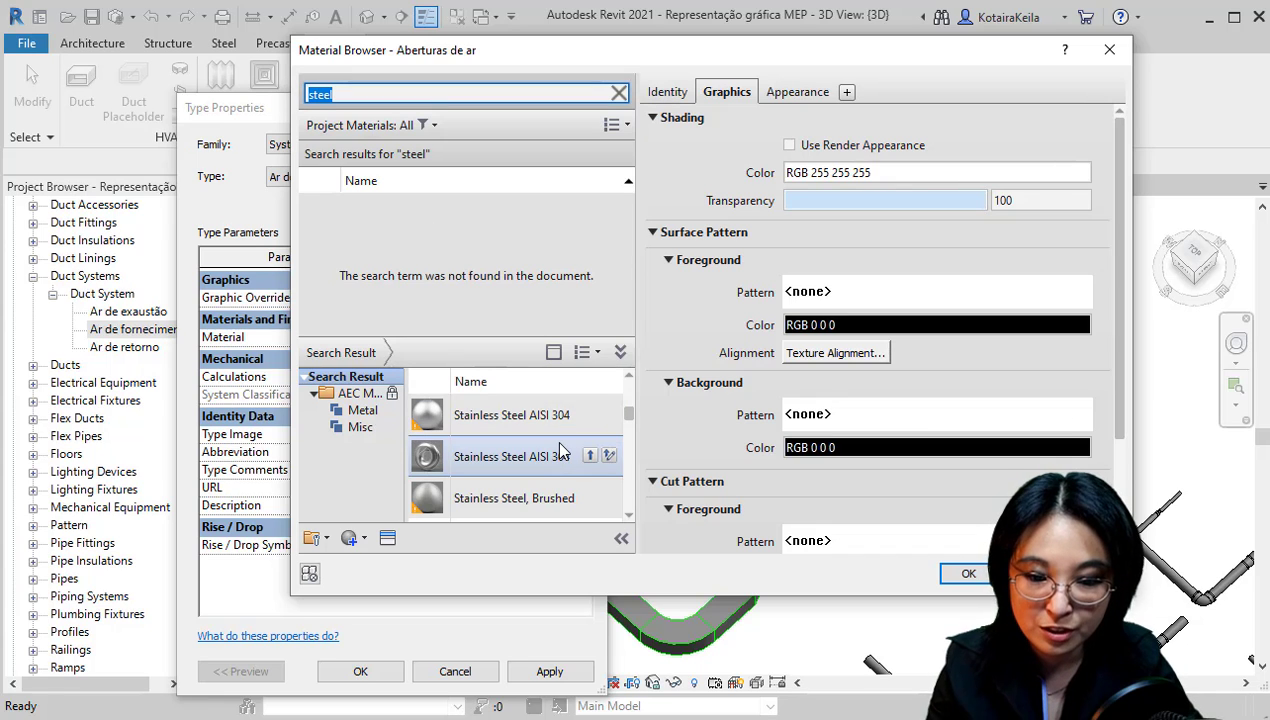
left_click_drag(478, 464, 572, 240)
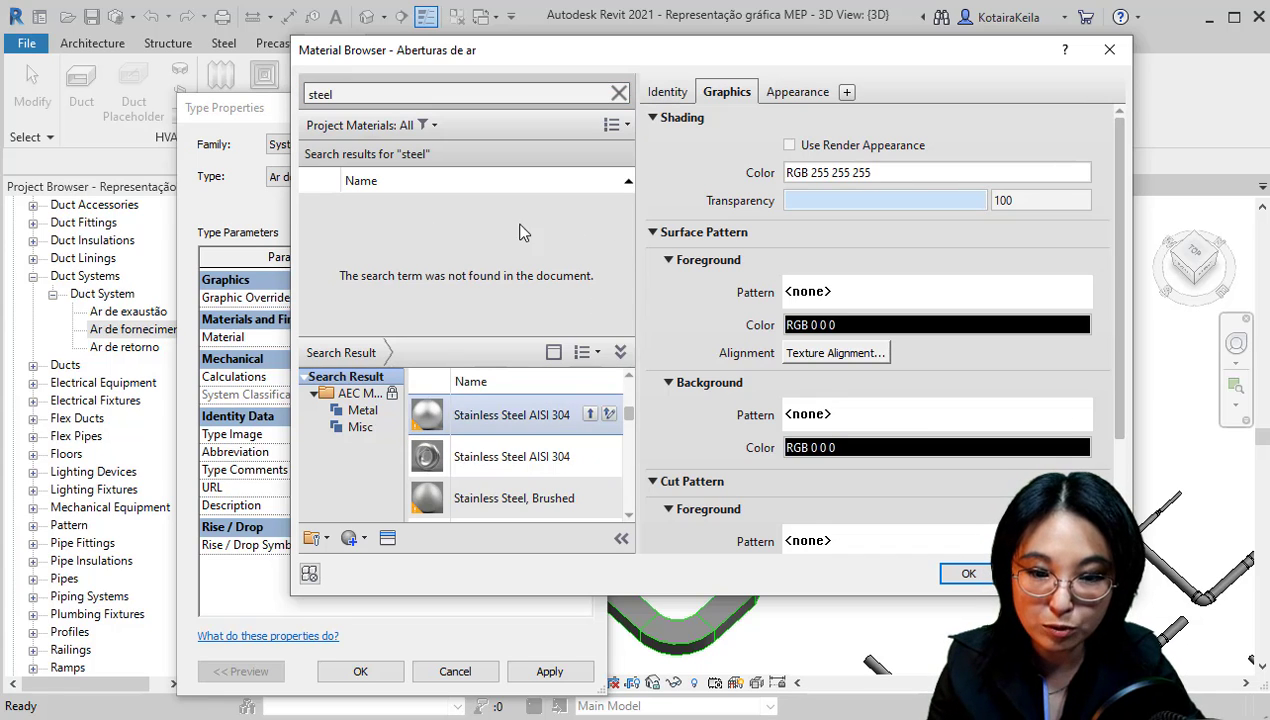
left_click(414, 214)
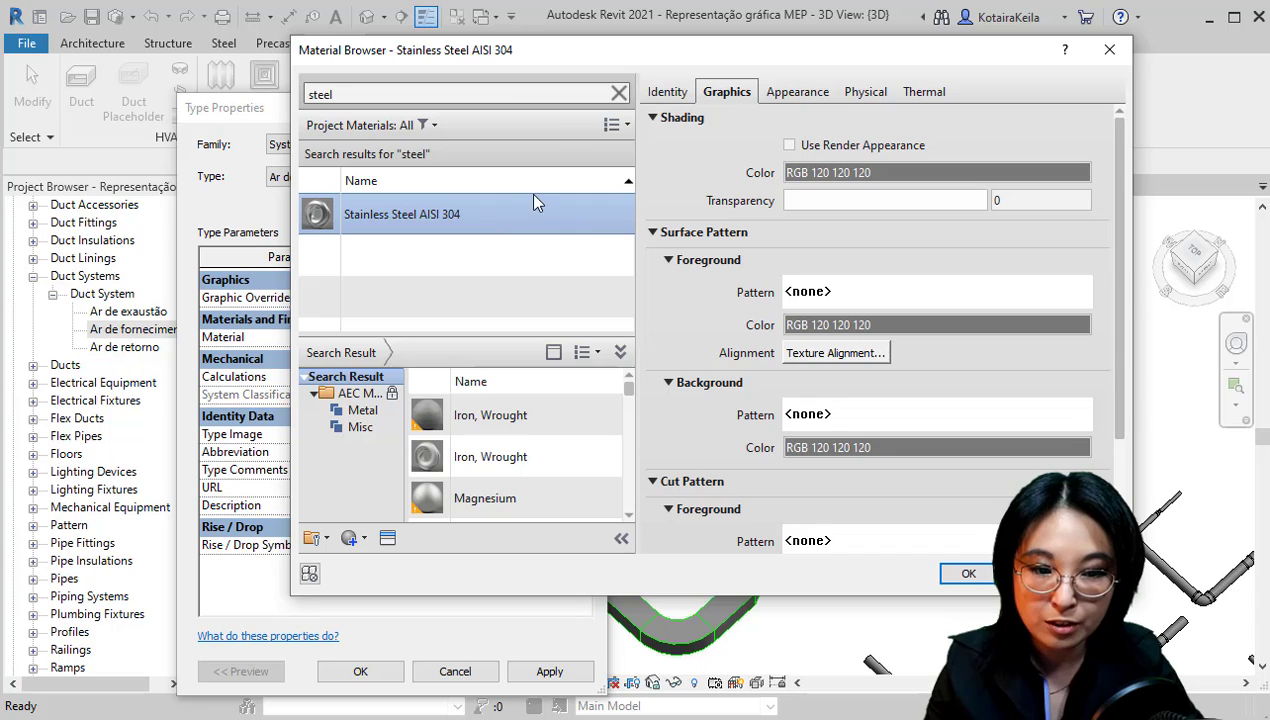
Rename the Stainless Steel AISI 304 project material as Duto Fornecimento
left_click(493, 205)
left_click(670, 98)
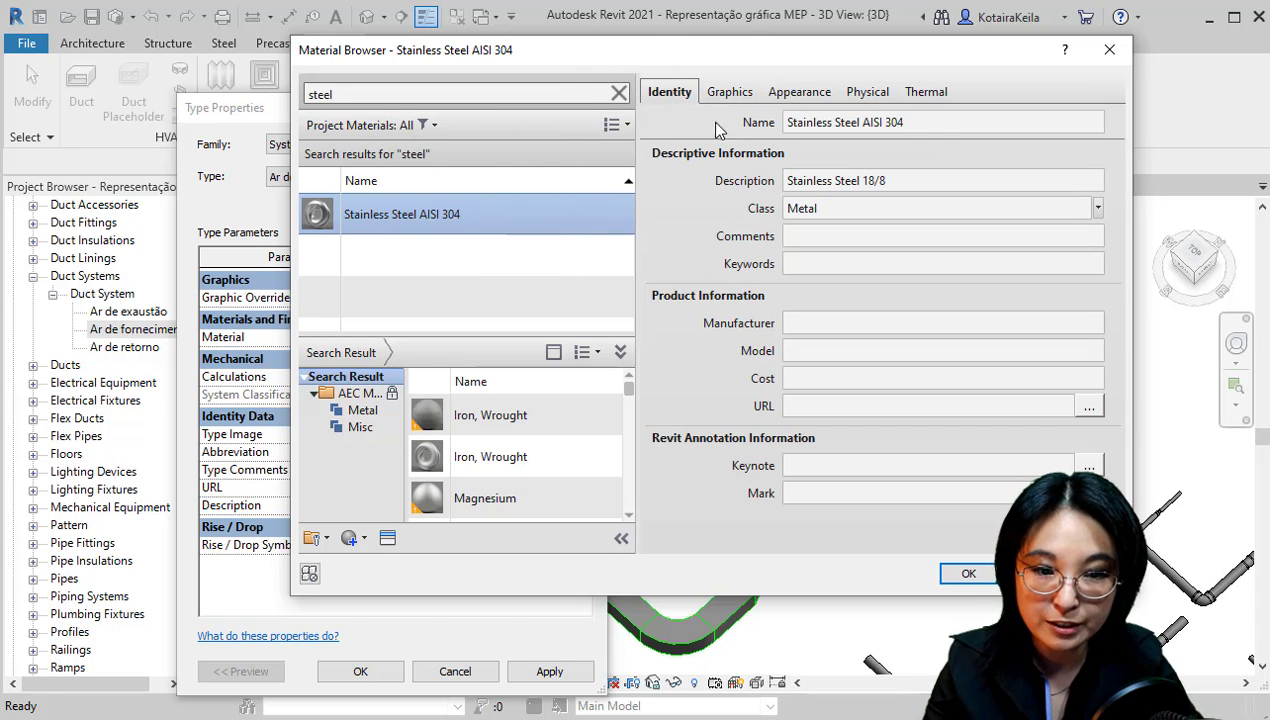
triple_click(944, 122)
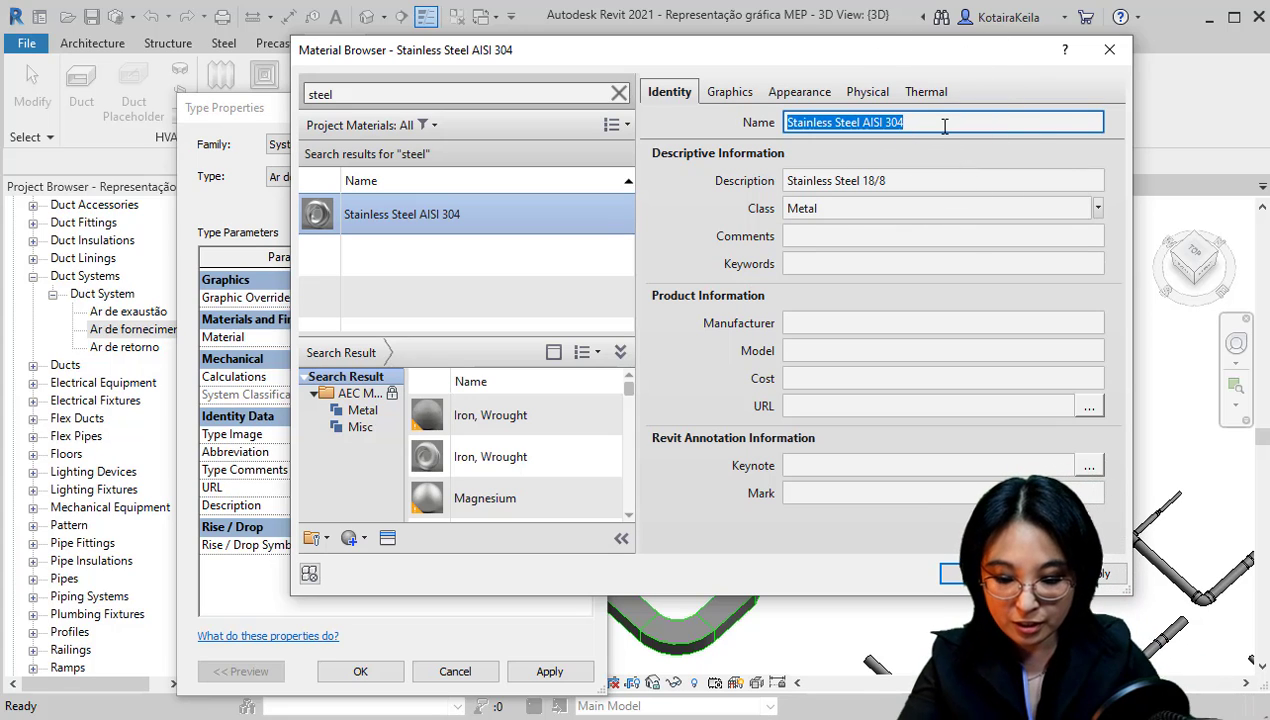
type("Duto Fornecimento")
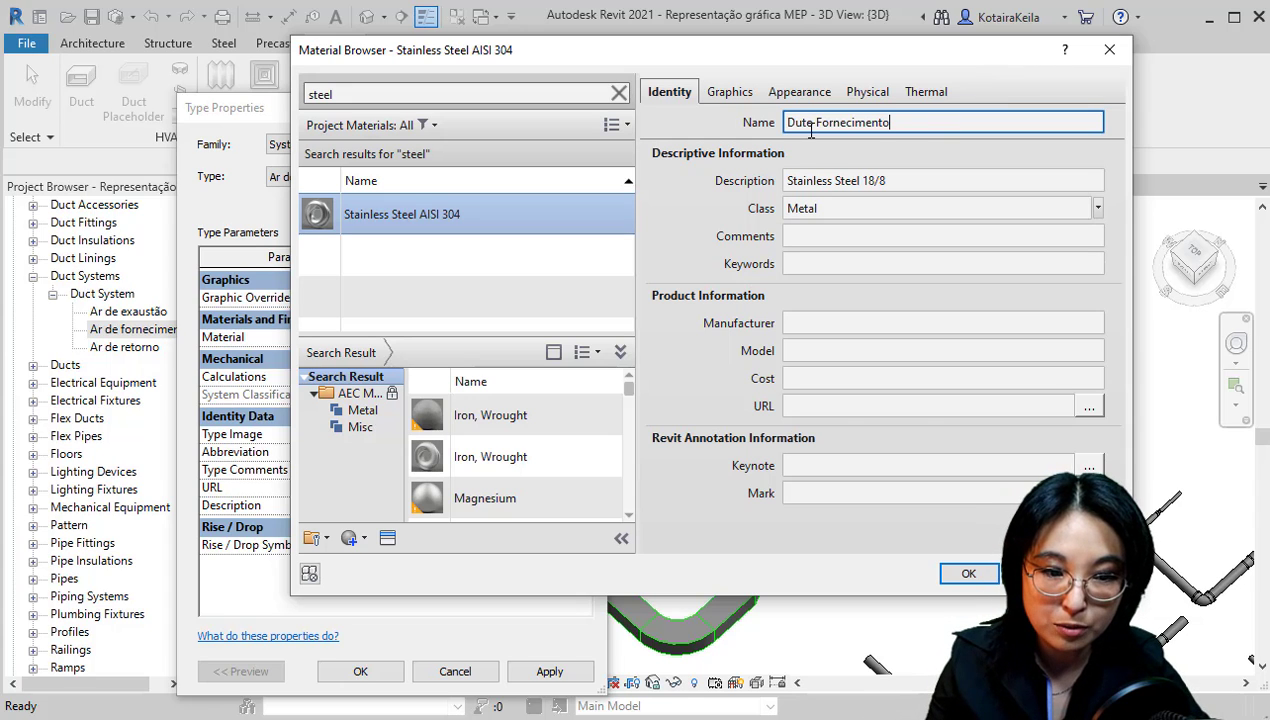
Examine the render appearance of the Duto Fornecimento material and return to its graphics settings
left_click(792, 93)
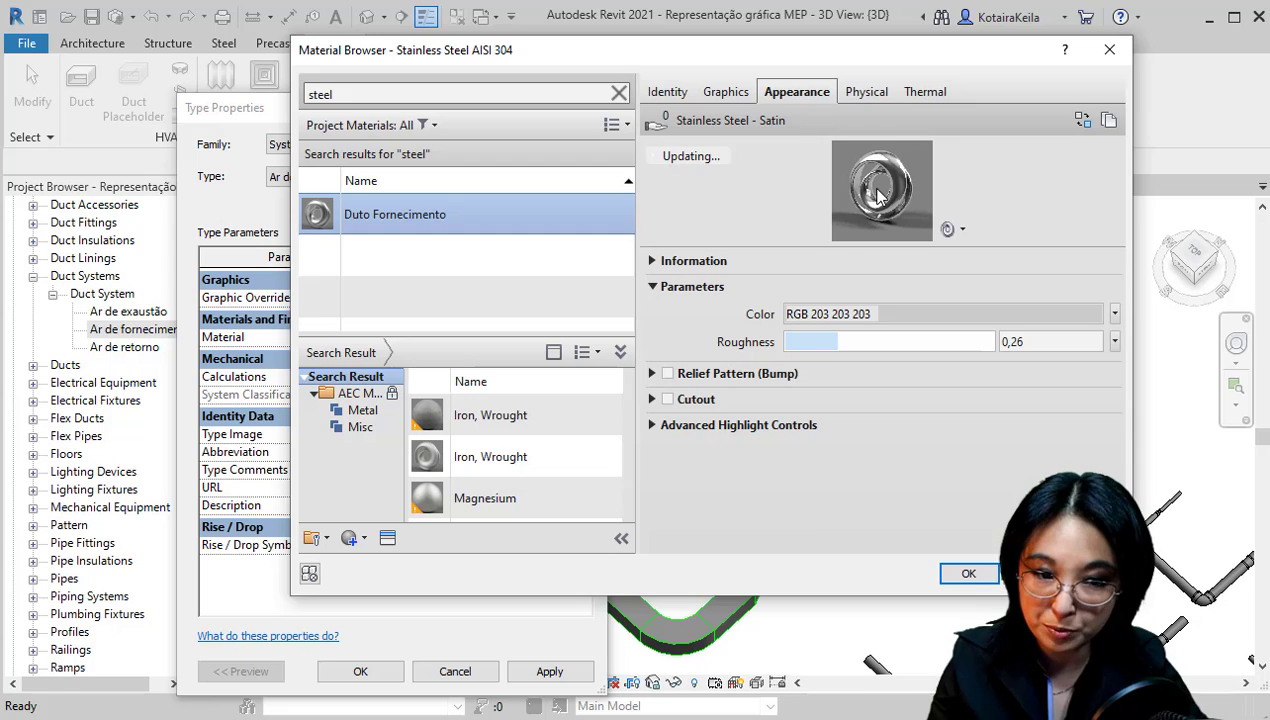
left_click(878, 195)
left_click(729, 94)
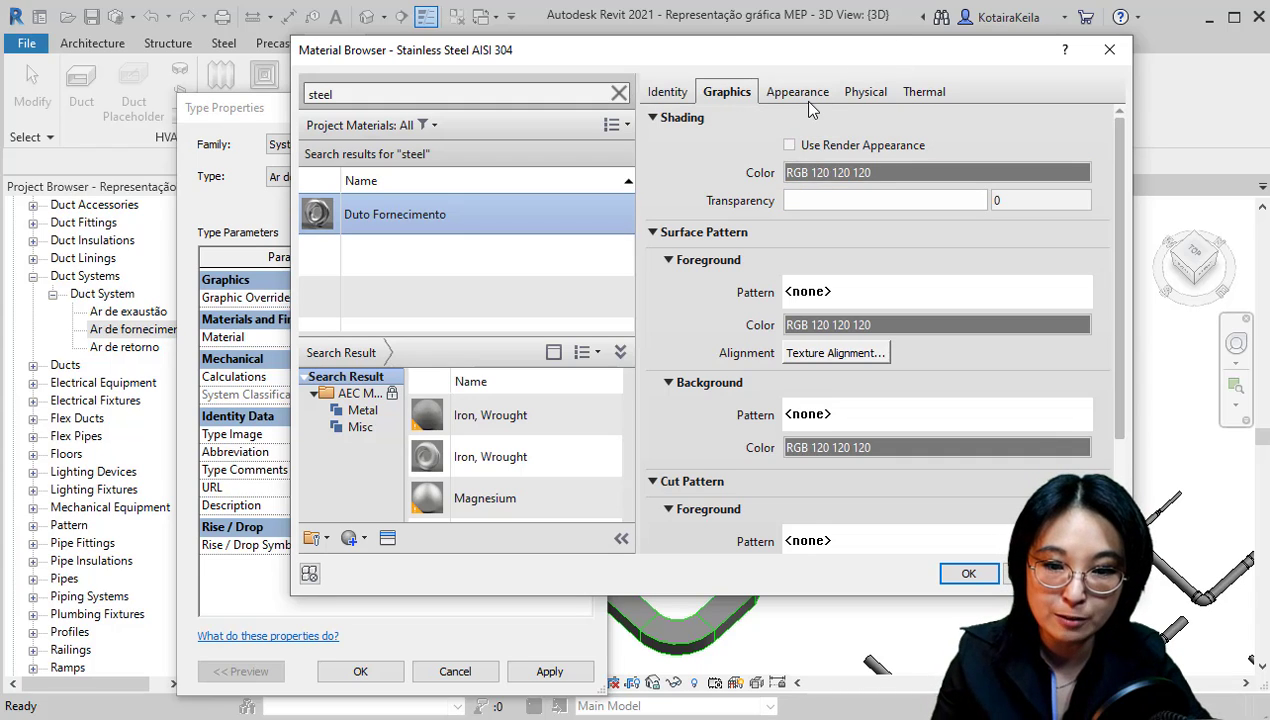
Set the Duto Fornecimento material's shading color to RGB 128-128-255 and apply the material to the supply air system type
left_click(914, 173)
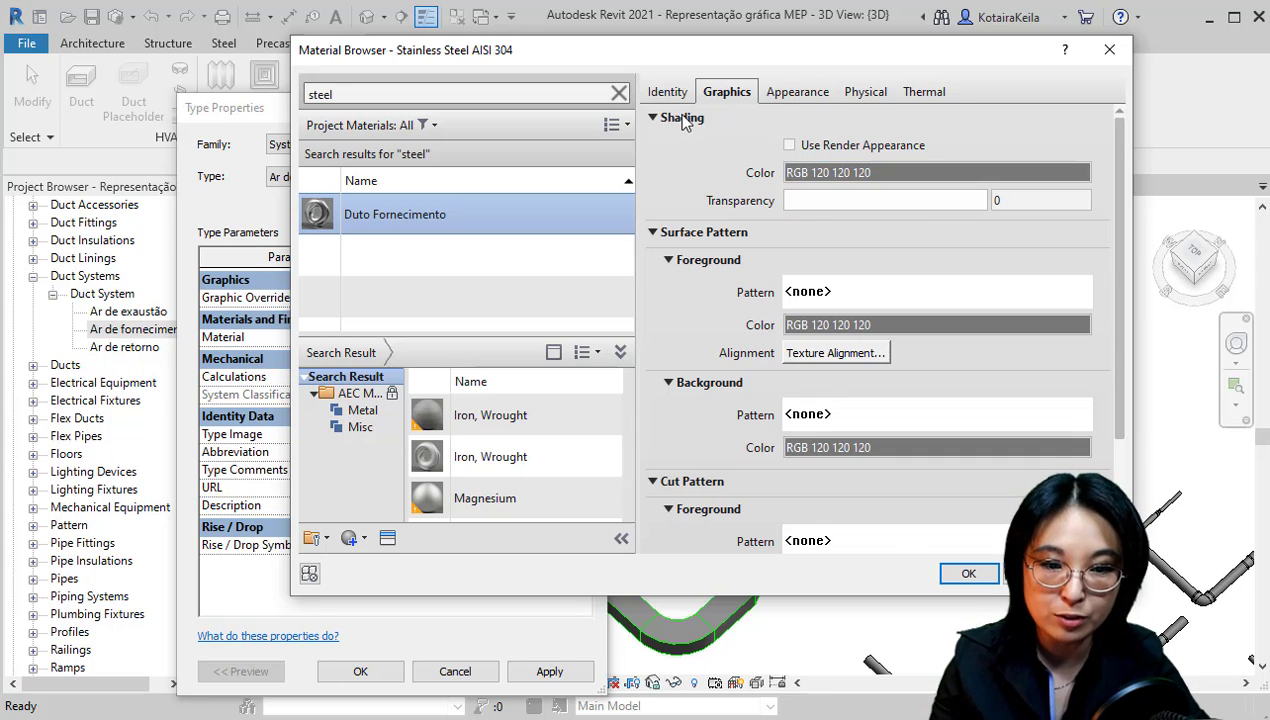
key("ctrl")
key("ctrl")
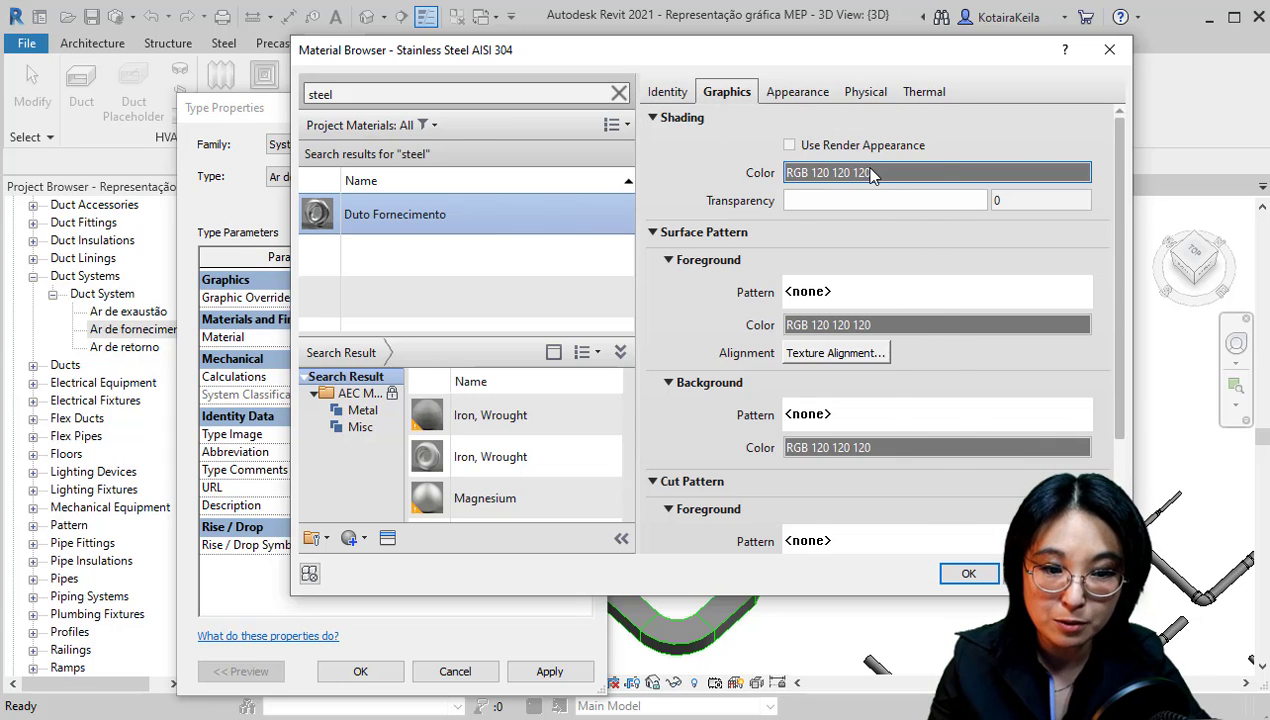
left_click(872, 173)
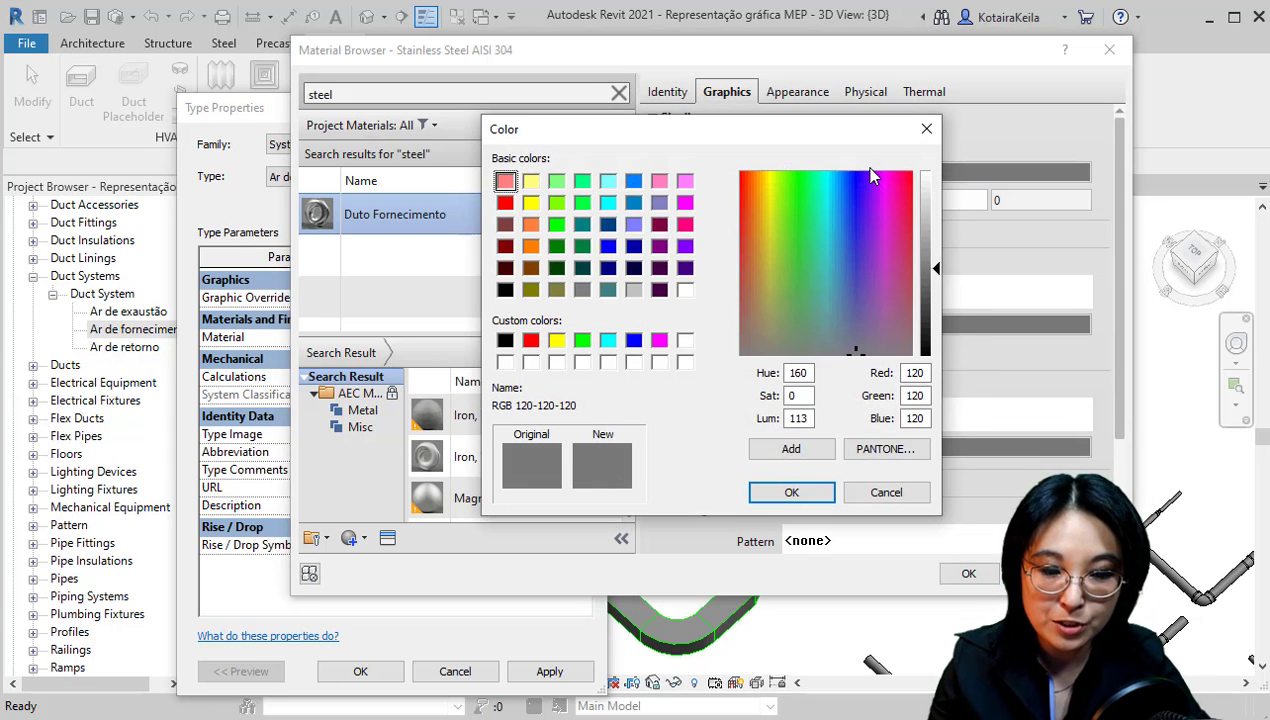
left_click(634, 341)
left_click_drag(930, 268, 930, 218)
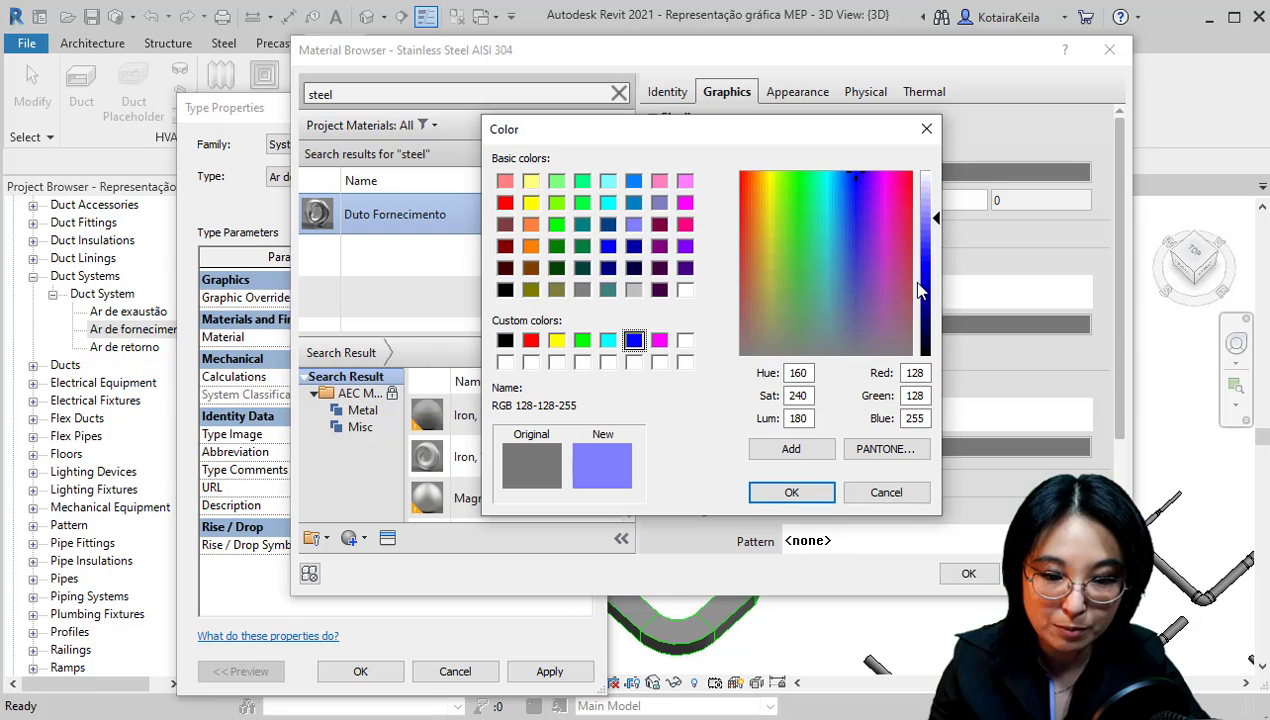
left_click(790, 493)
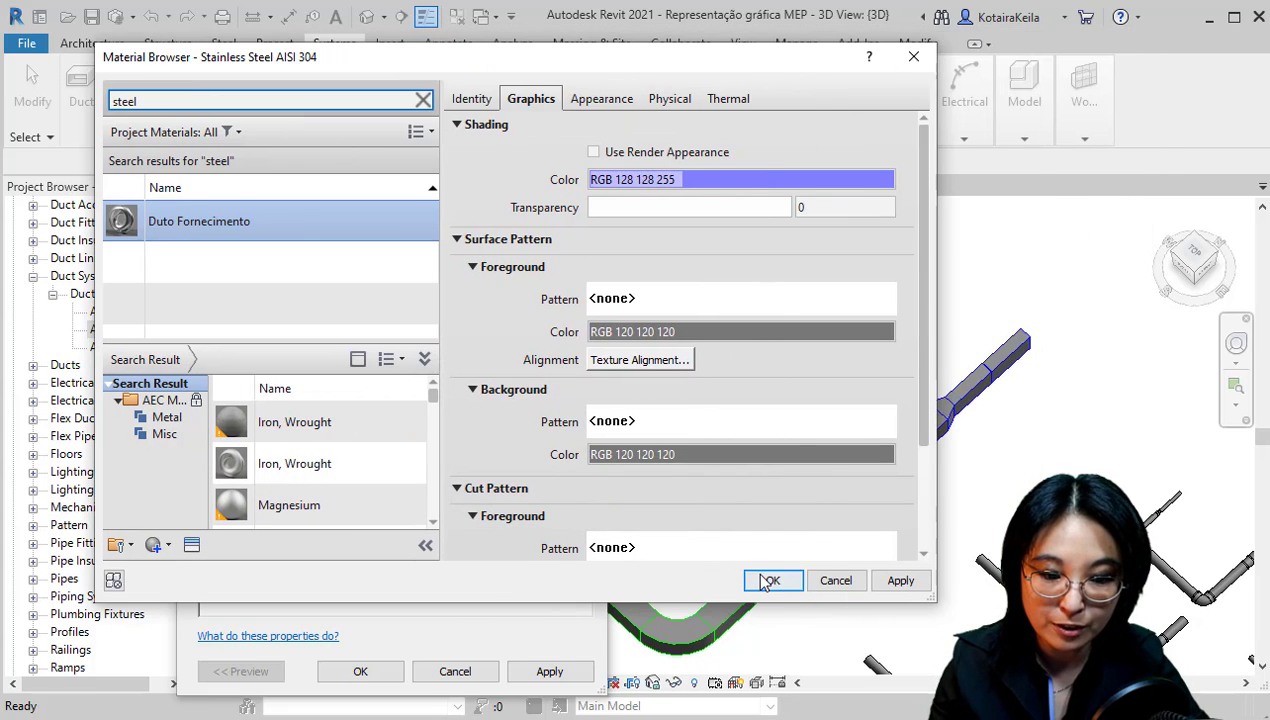
left_click(765, 578)
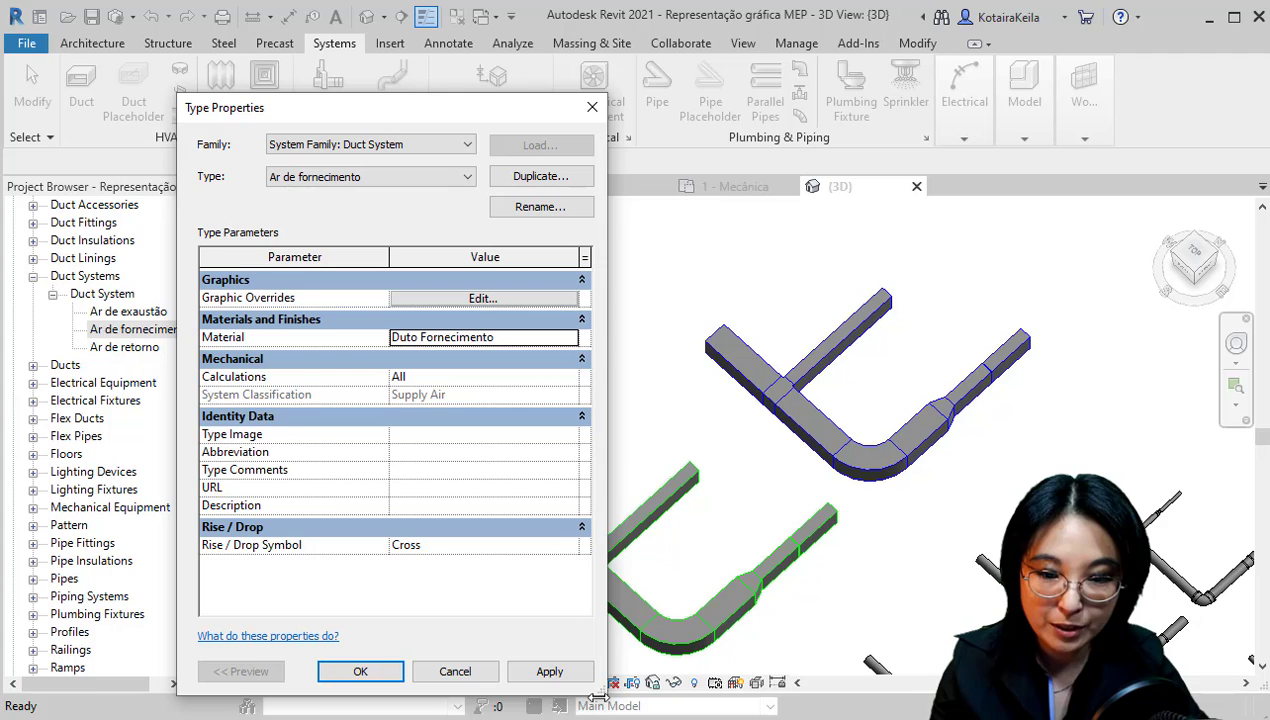
left_click(362, 671)
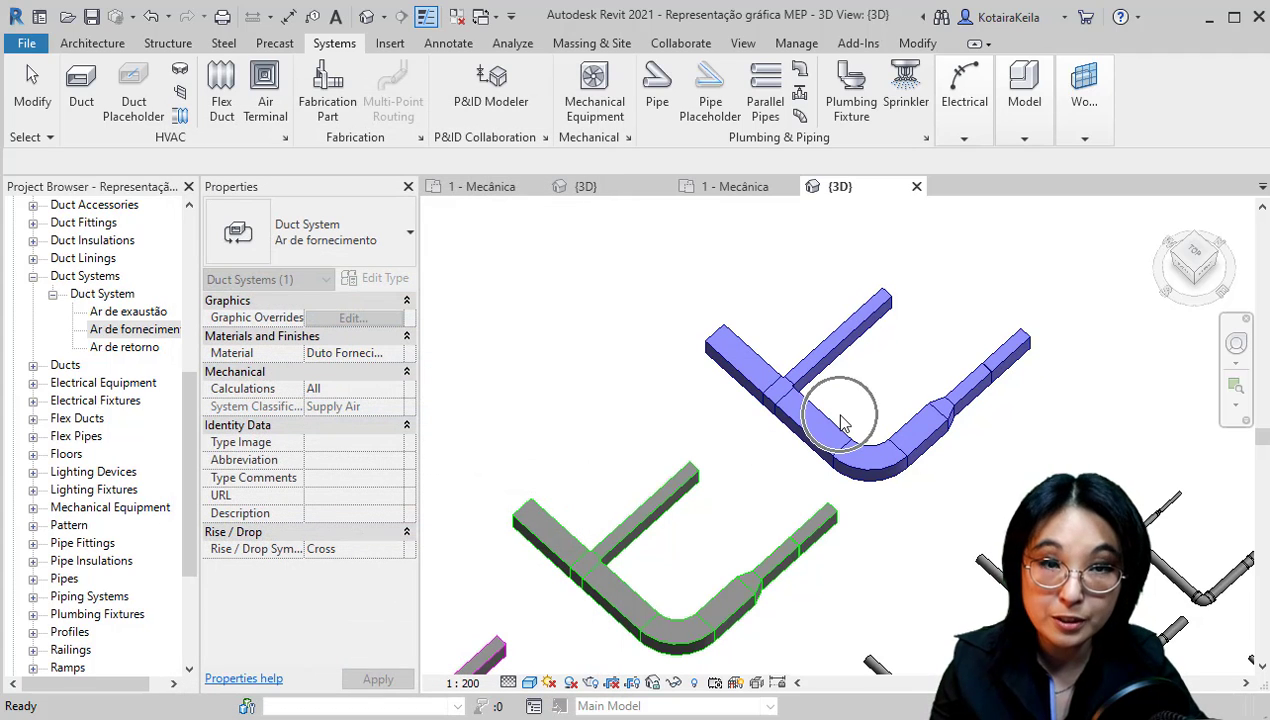
left_click(150, 330)
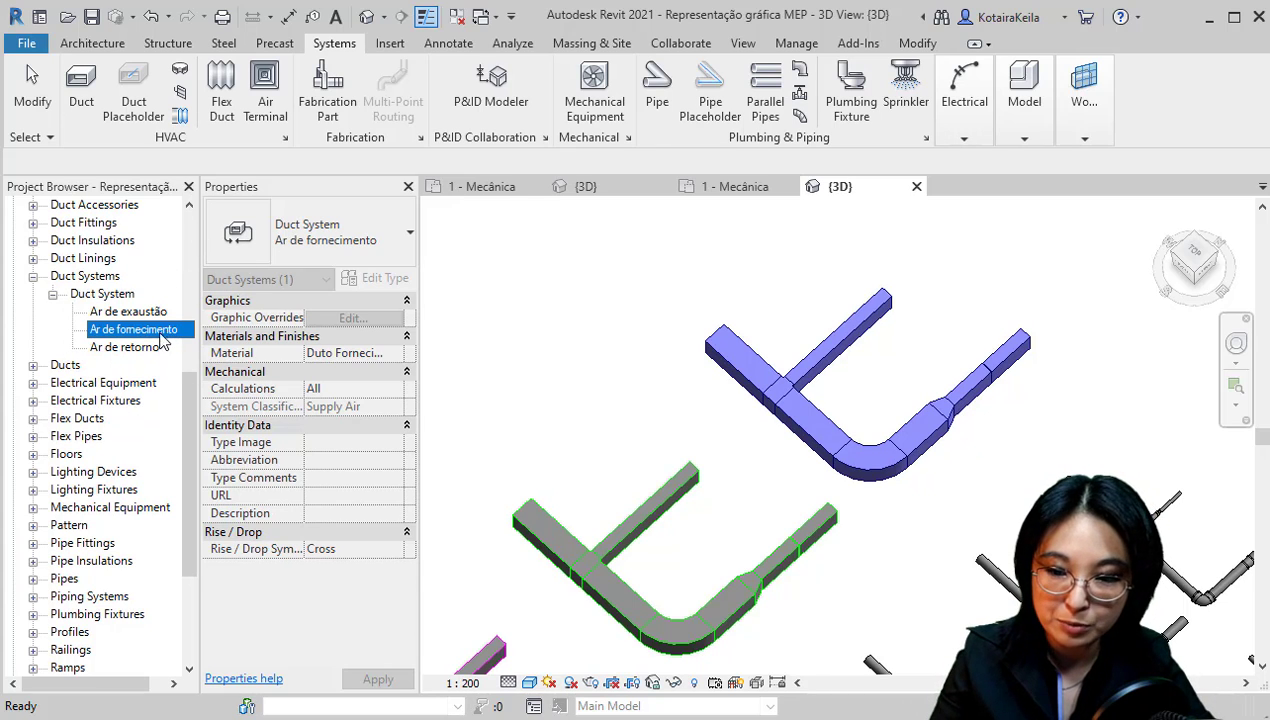
left_click(148, 350)
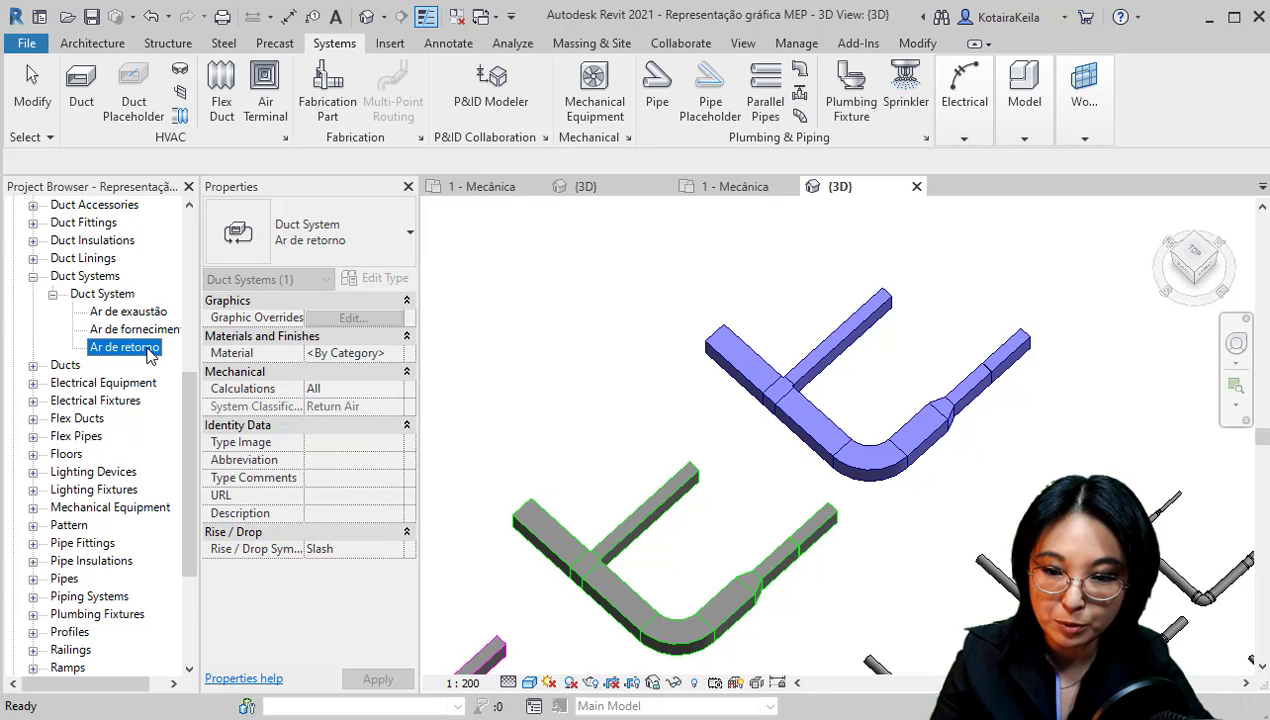
right_click(150, 357)
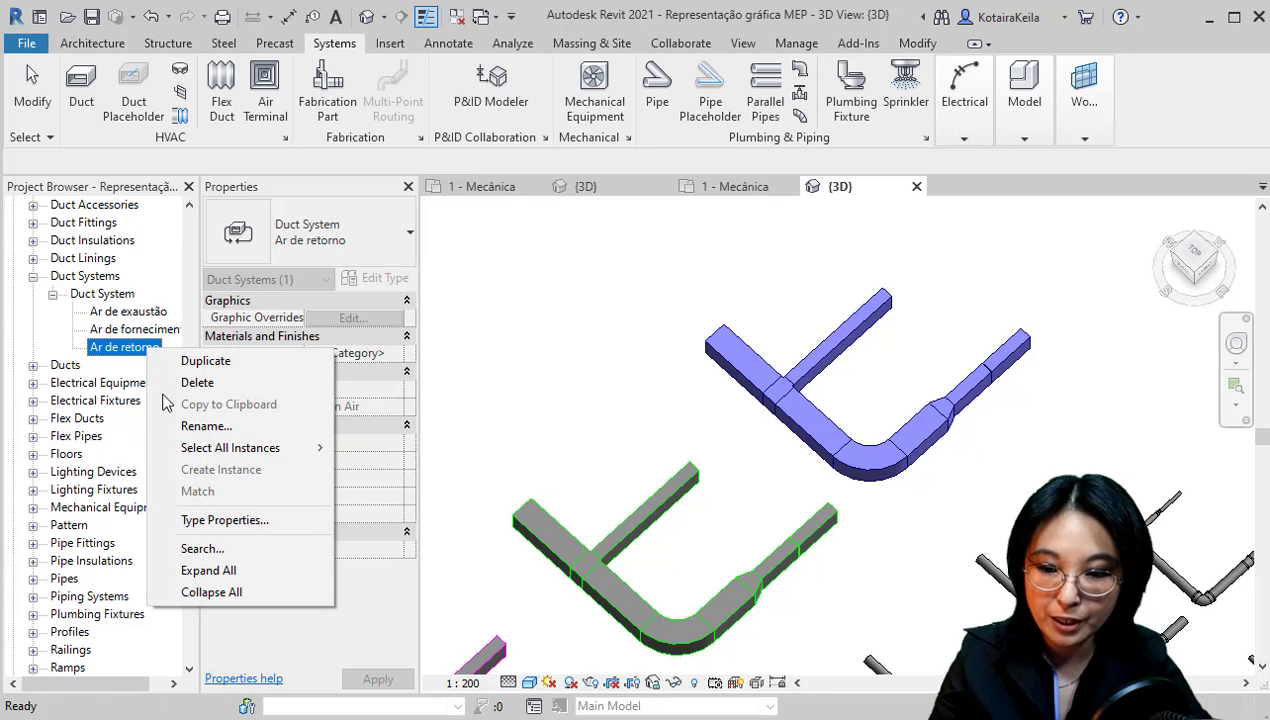
left_click(252, 522)
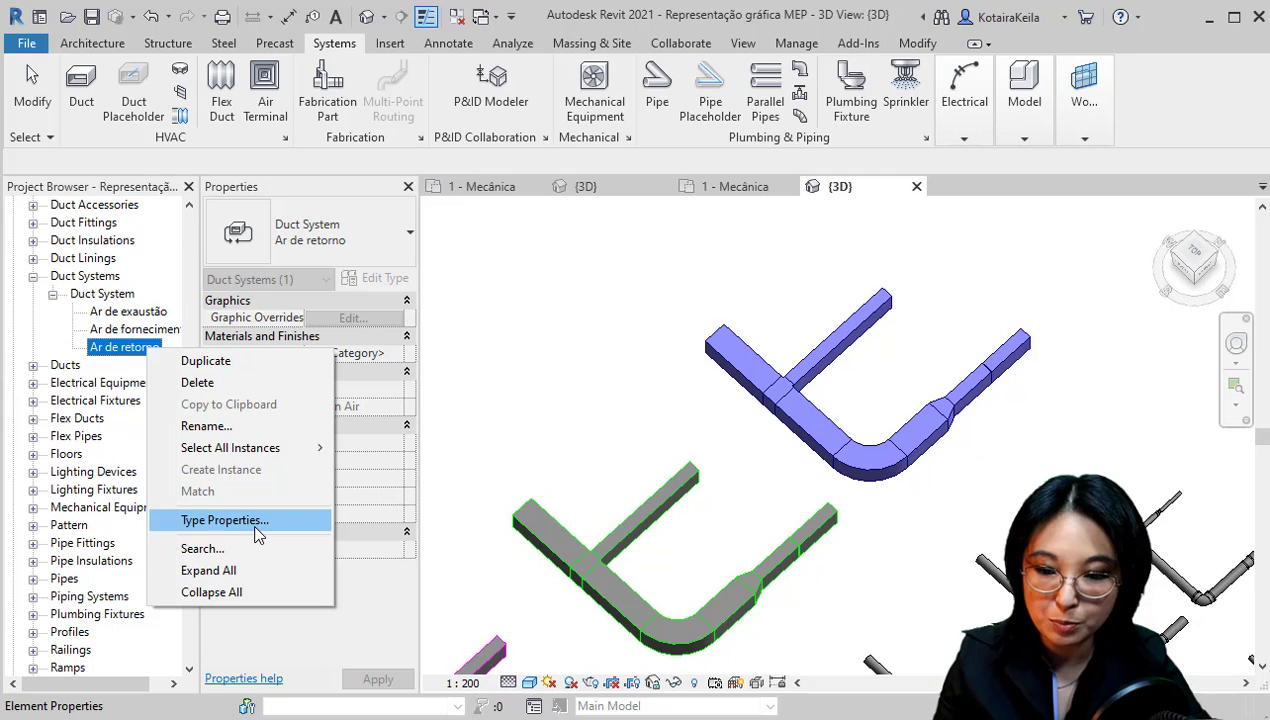
left_click(255, 532)
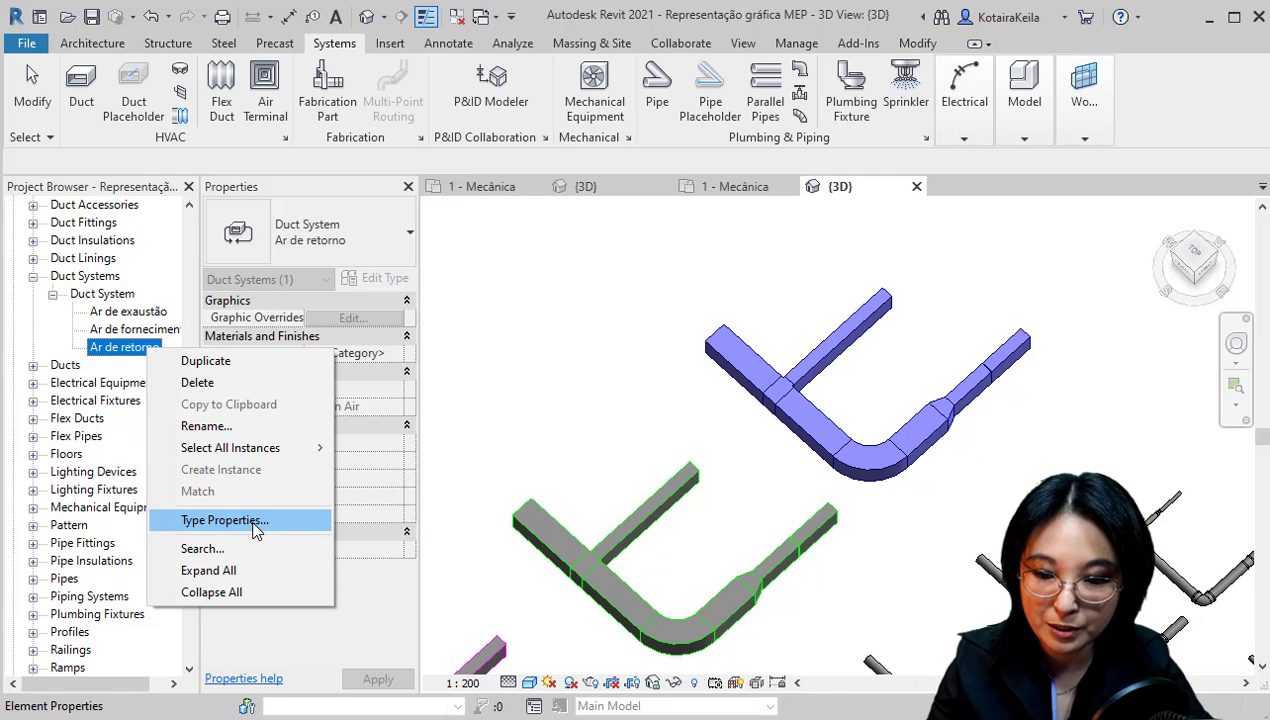
left_click(253, 523)
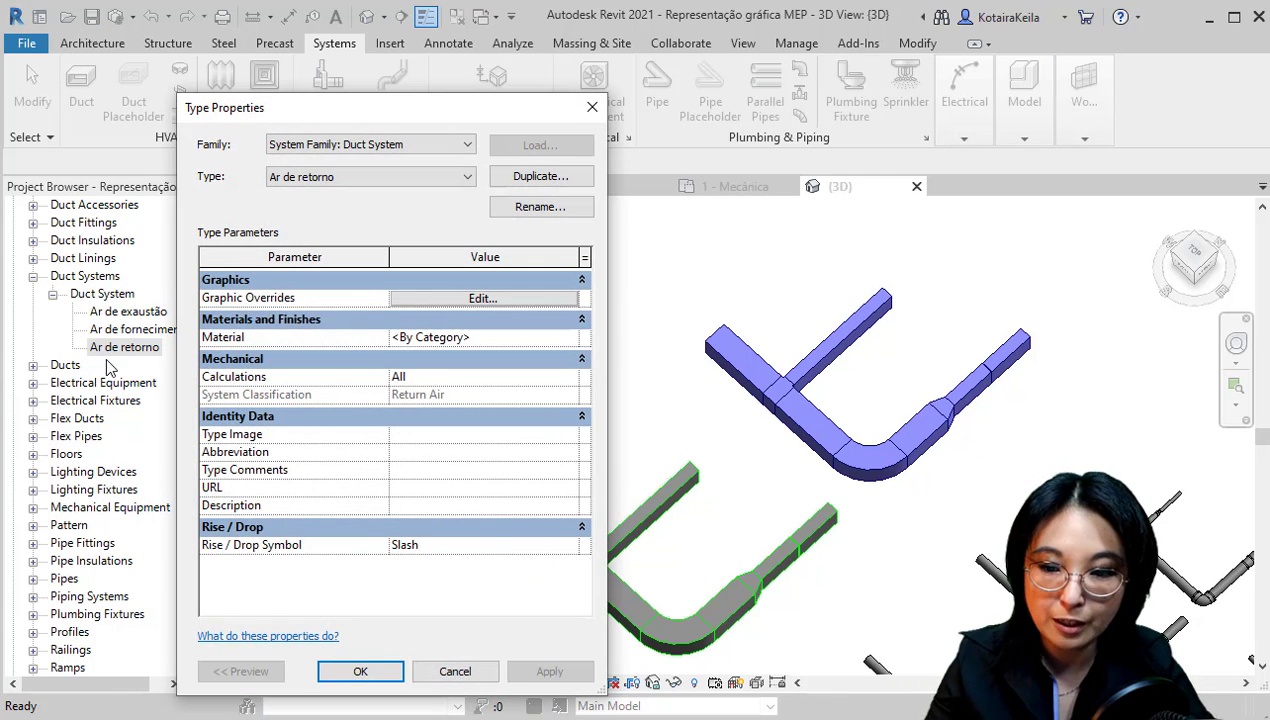
key("ctrl")
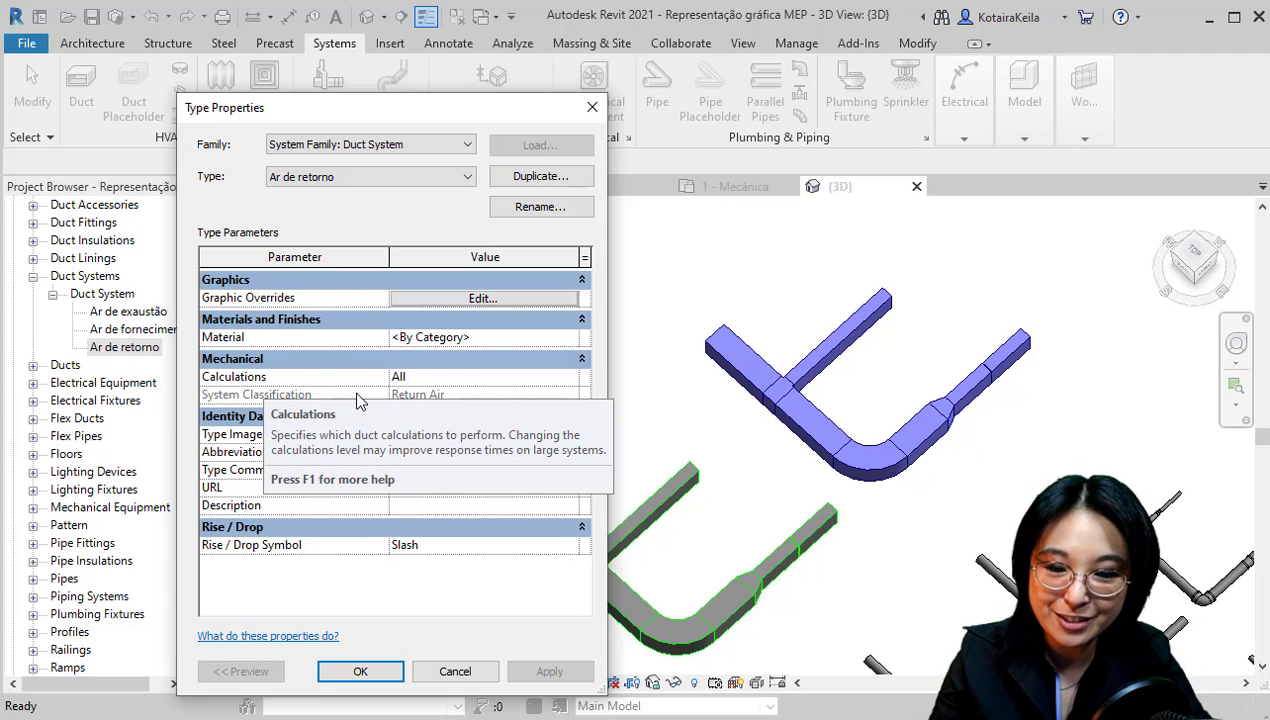
left_click(481, 666)
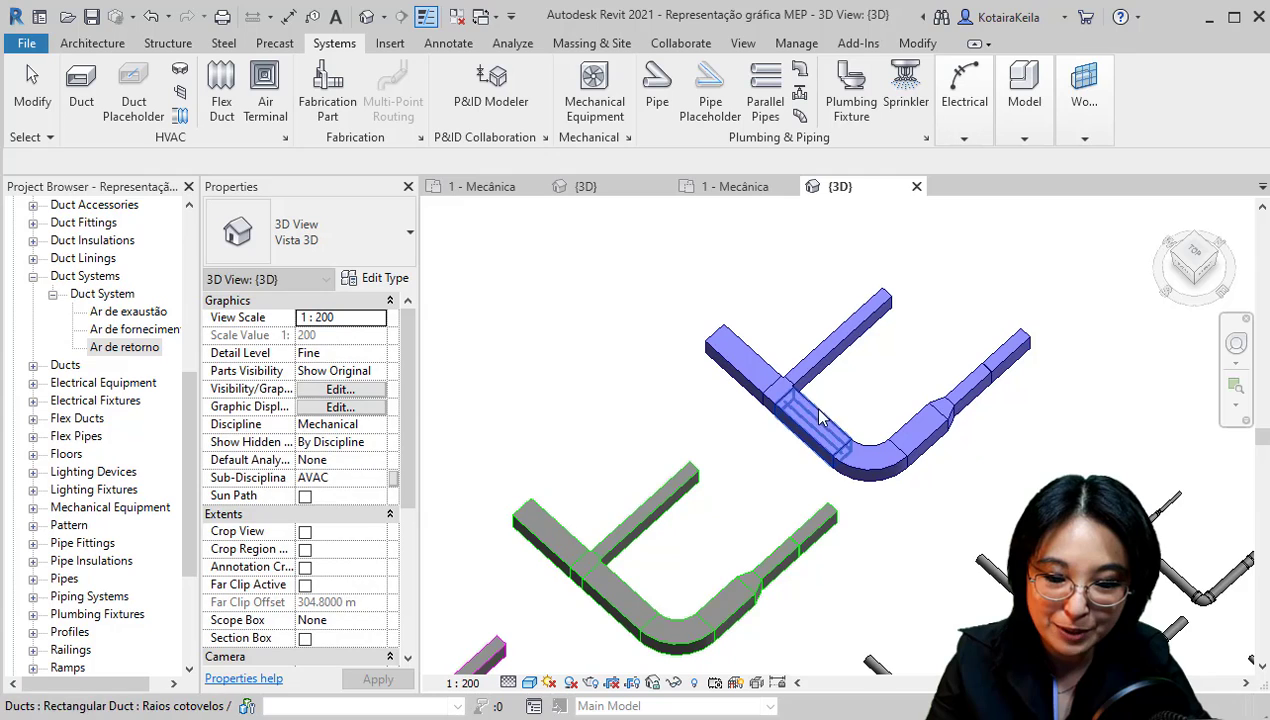
Override the line color of the Ar de retorno duct system type with dark purple RGB 102-000-102
middle_click_drag(693, 524, 826, 292)
key("ctrl")
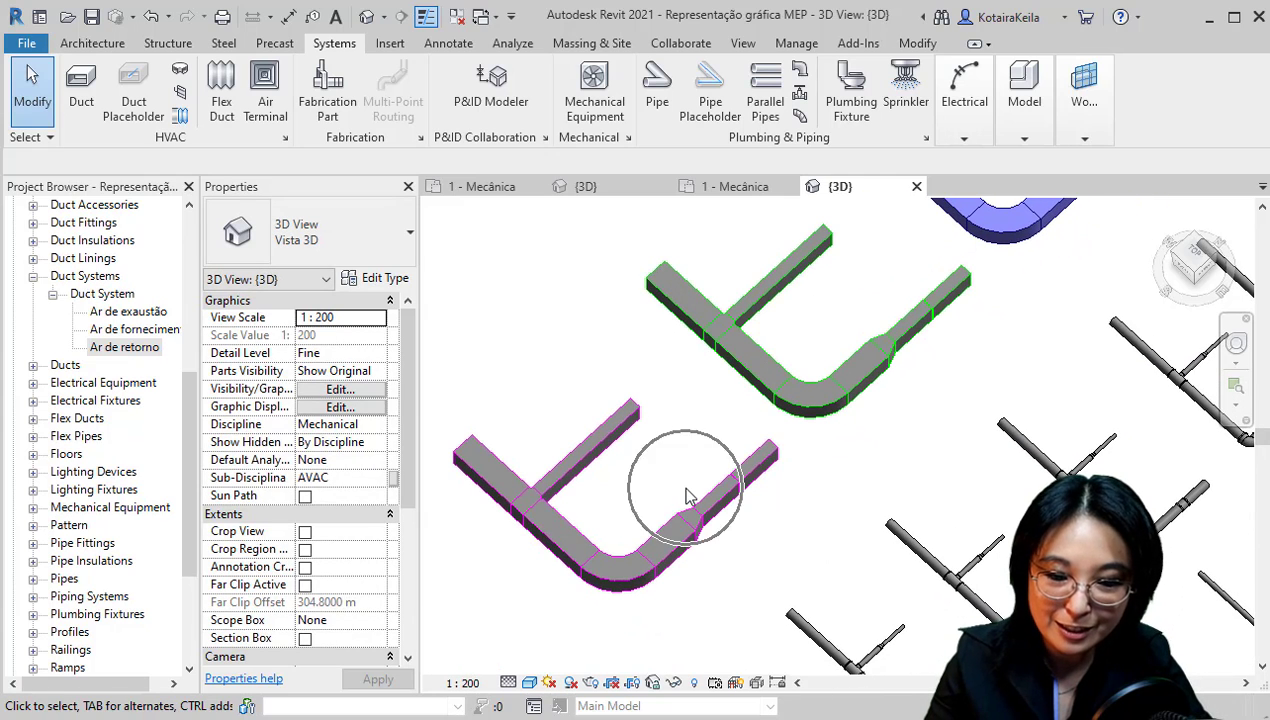
double_click(124, 348)
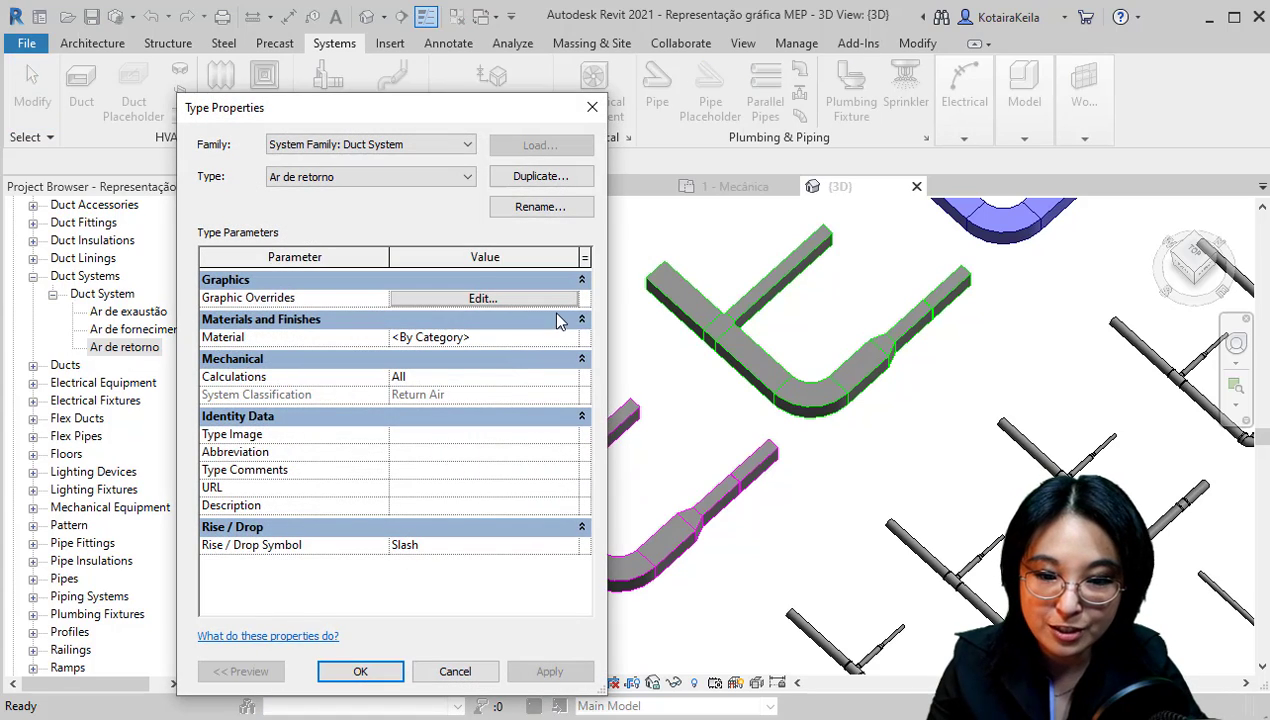
key("ctrl")
left_click(560, 299)
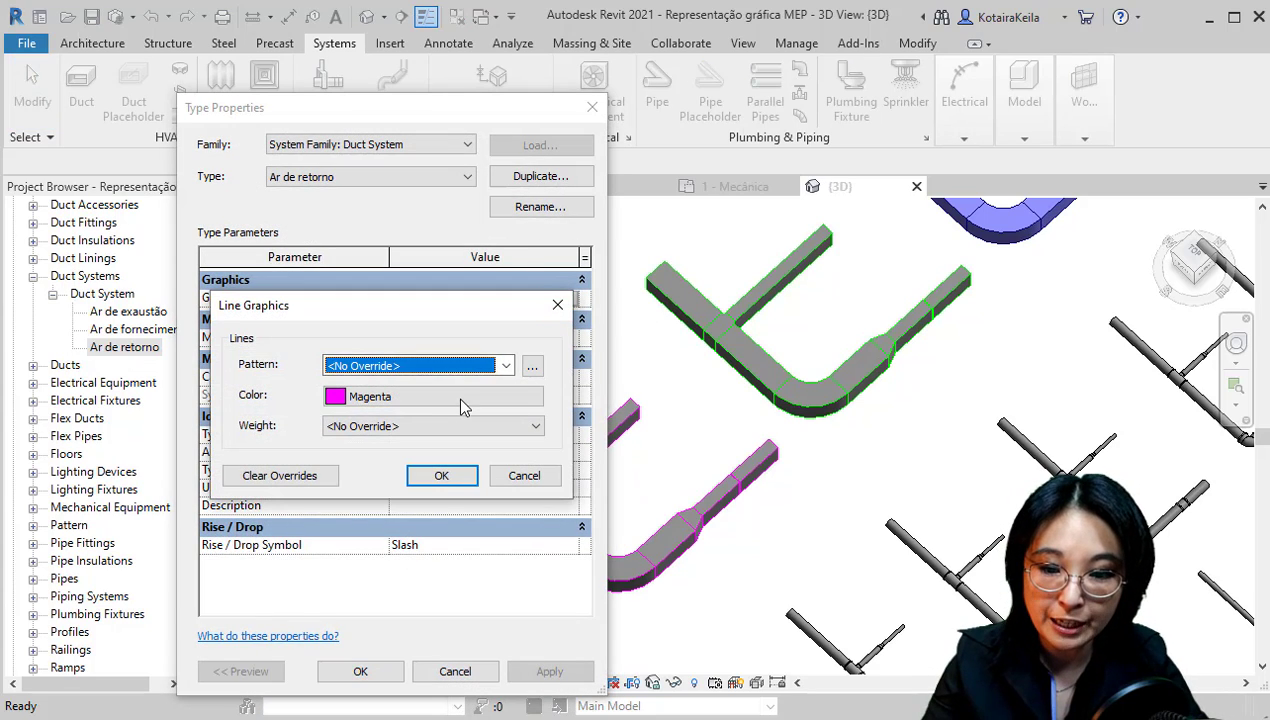
left_click(460, 400)
left_click_drag(612, 342, 616, 398)
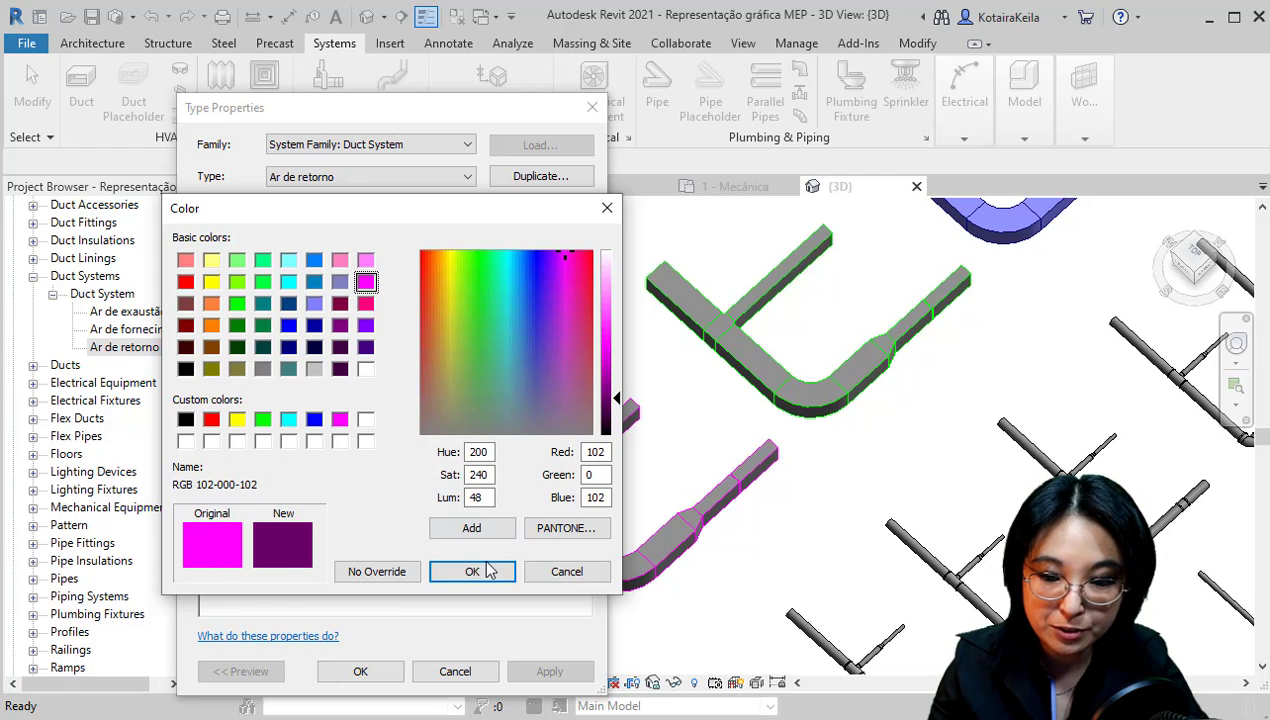
left_click(472, 571)
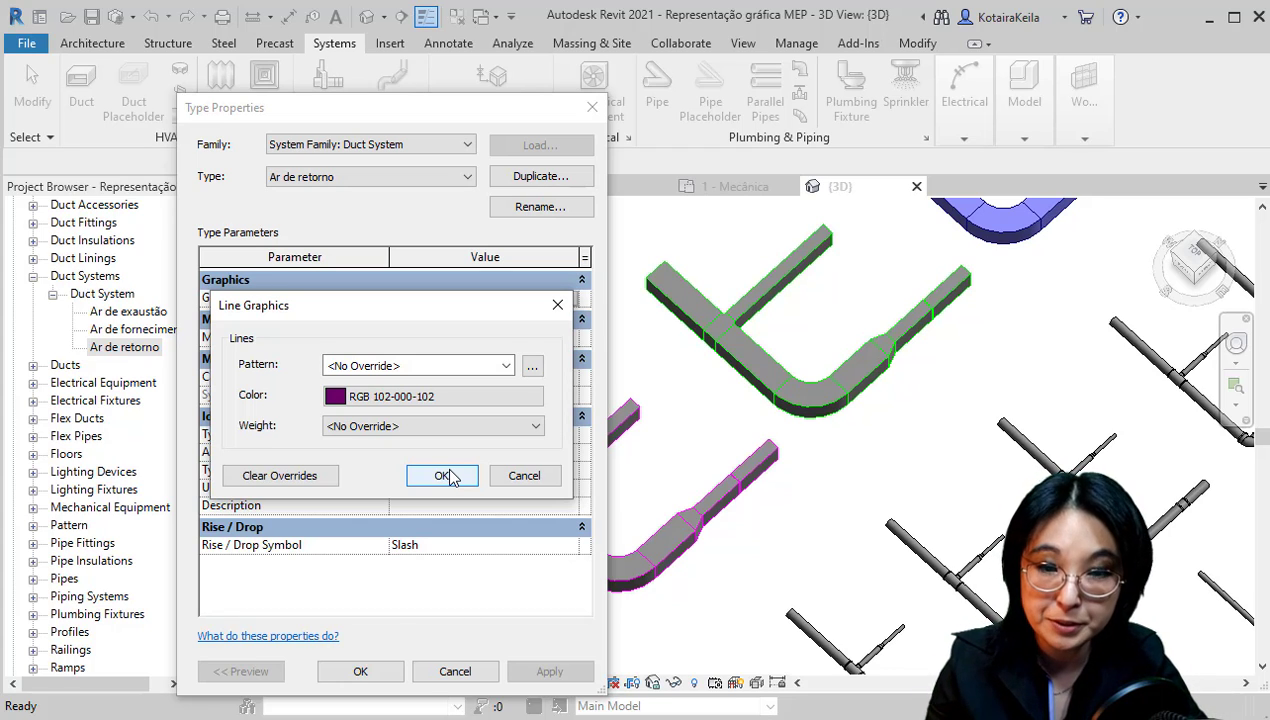
left_click(447, 476)
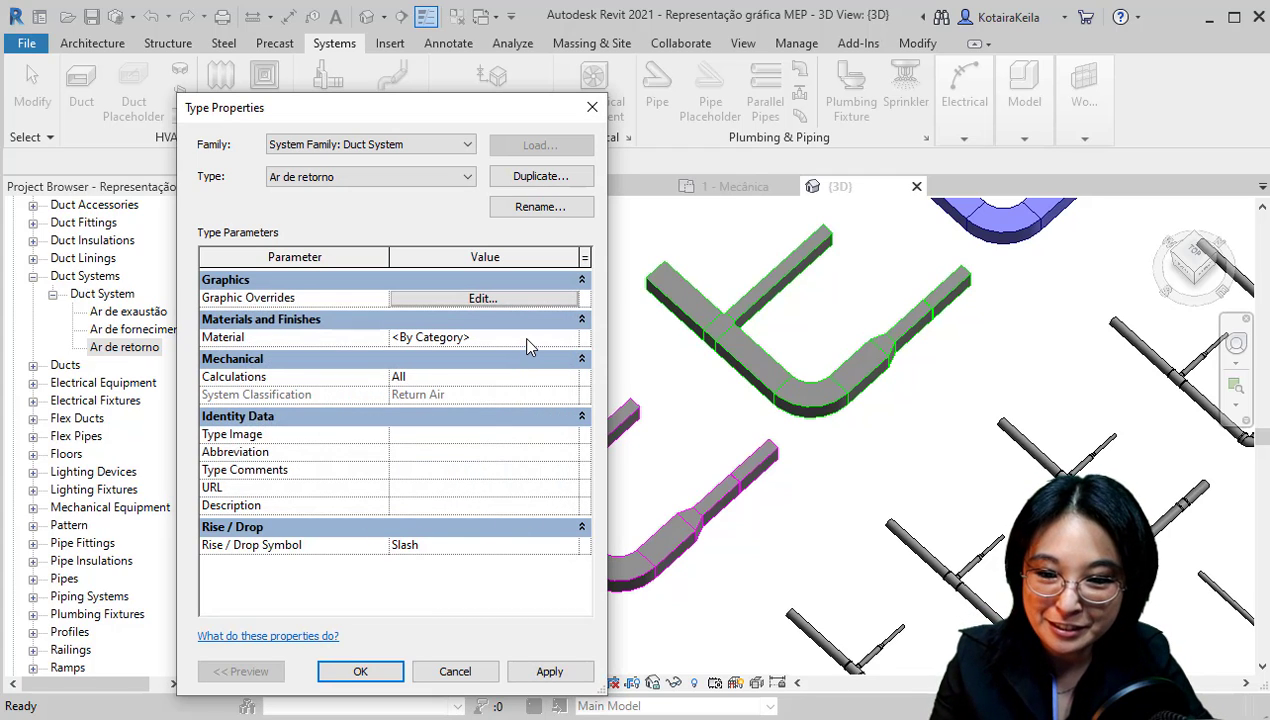
For the return air system's material, duplicate Duto Fornecimento and name the copy Duto Retorno
left_click(530, 345)
left_click(570, 338)
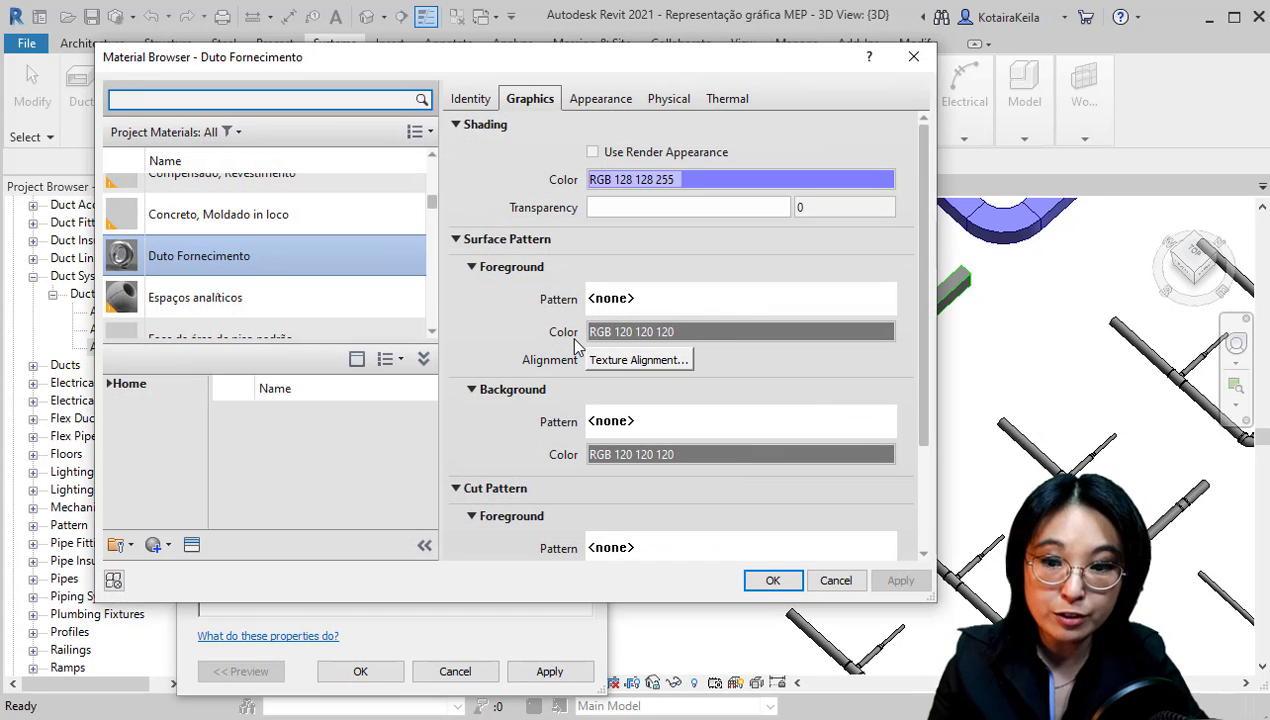
scroll(368, 318, "down", 1)
left_click(255, 238)
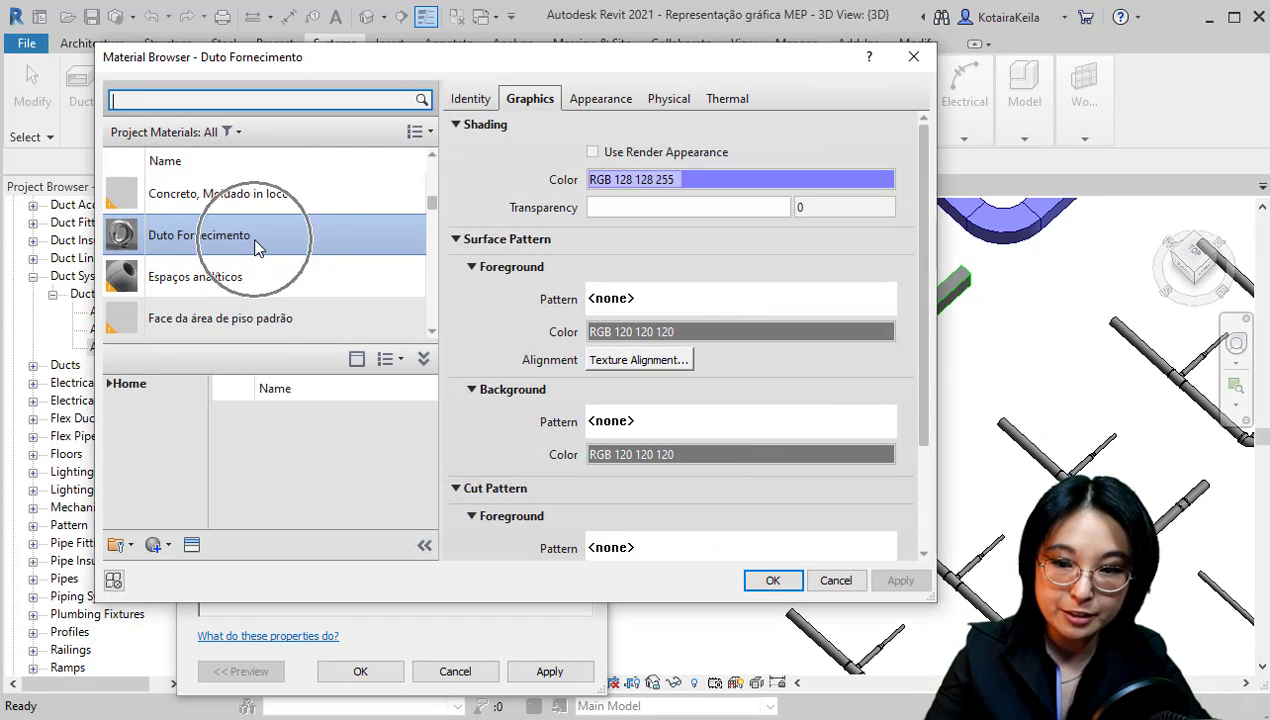
left_click(1010, 230)
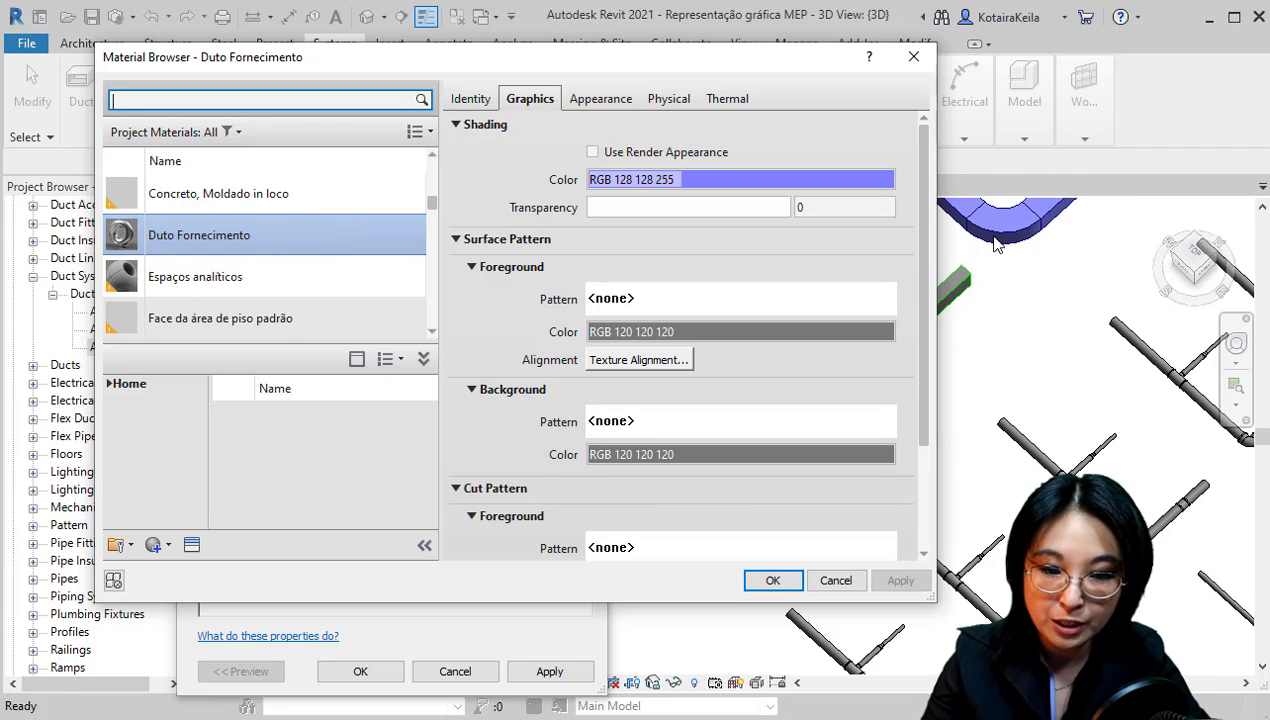
right_click(222, 248)
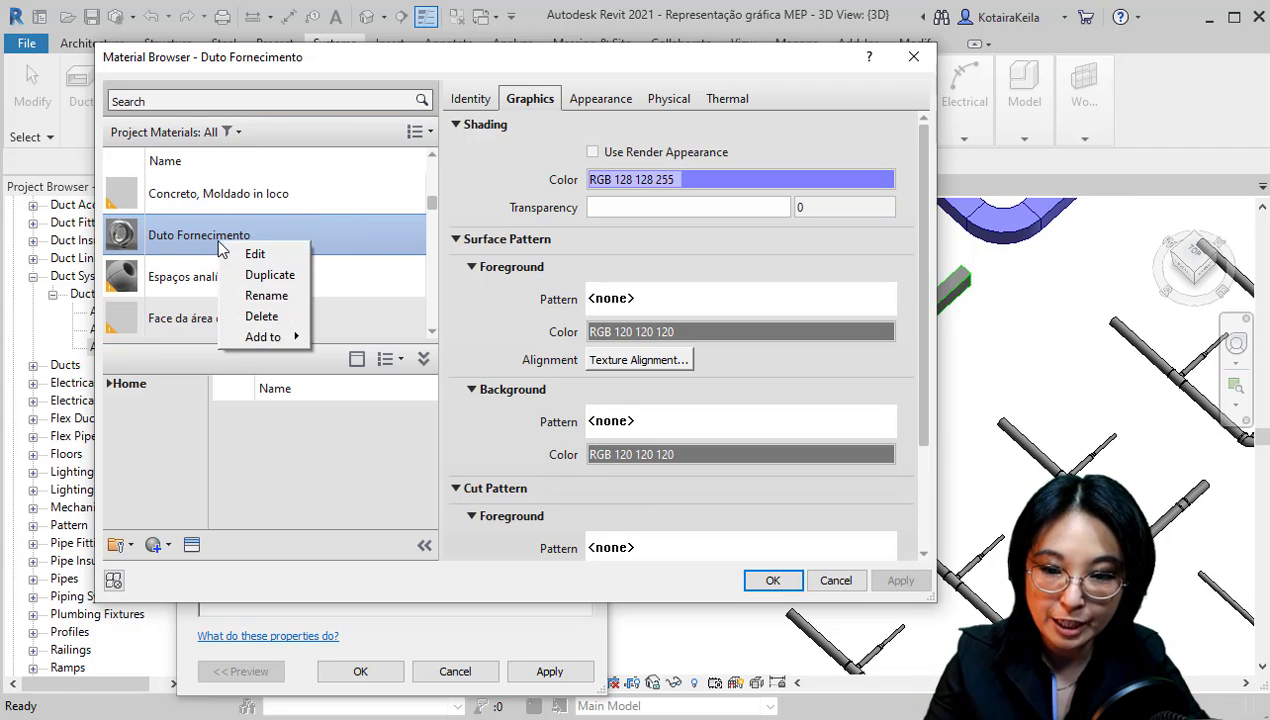
left_click(264, 272)
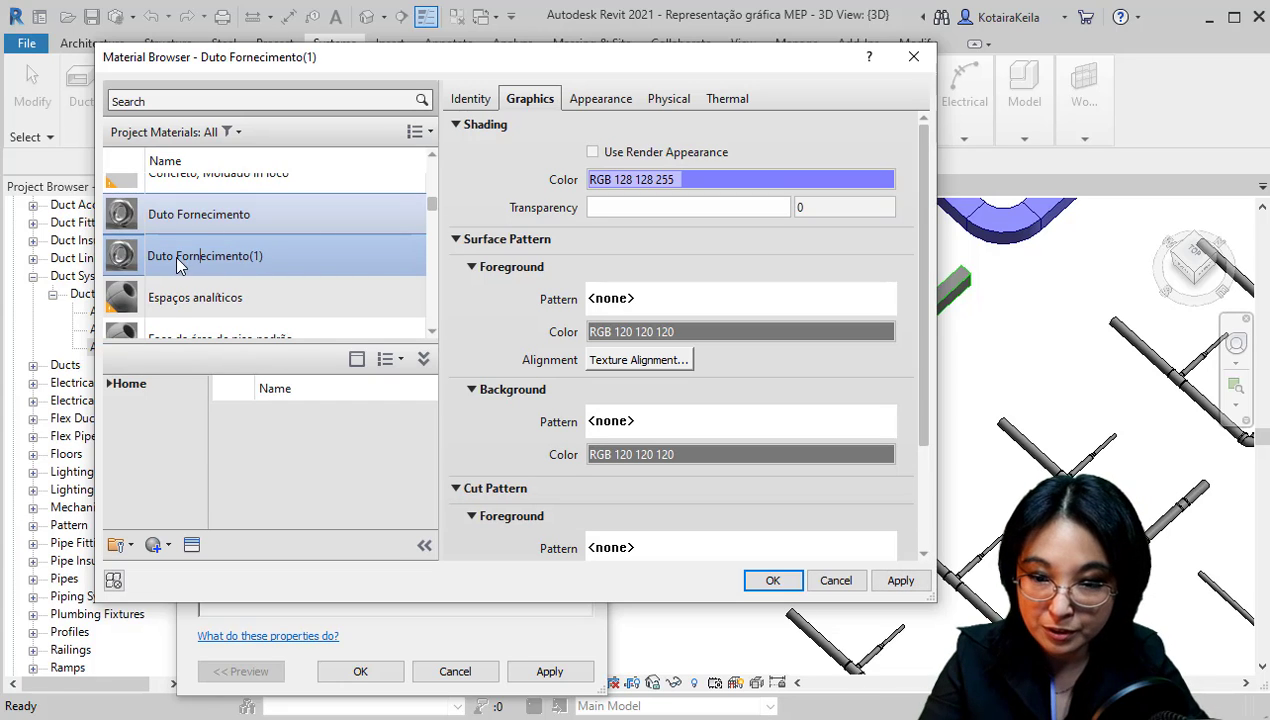
left_click_drag(176, 255, 391, 272)
key("BackSpace")
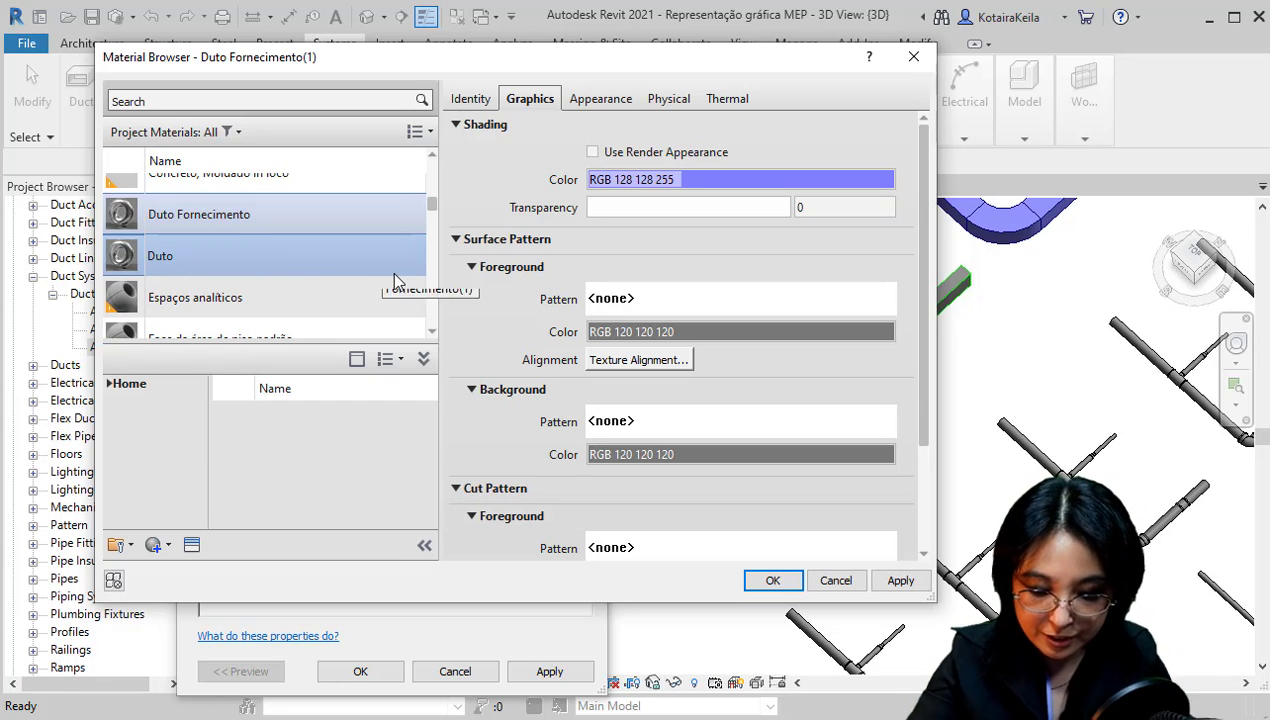
type("Retorno")
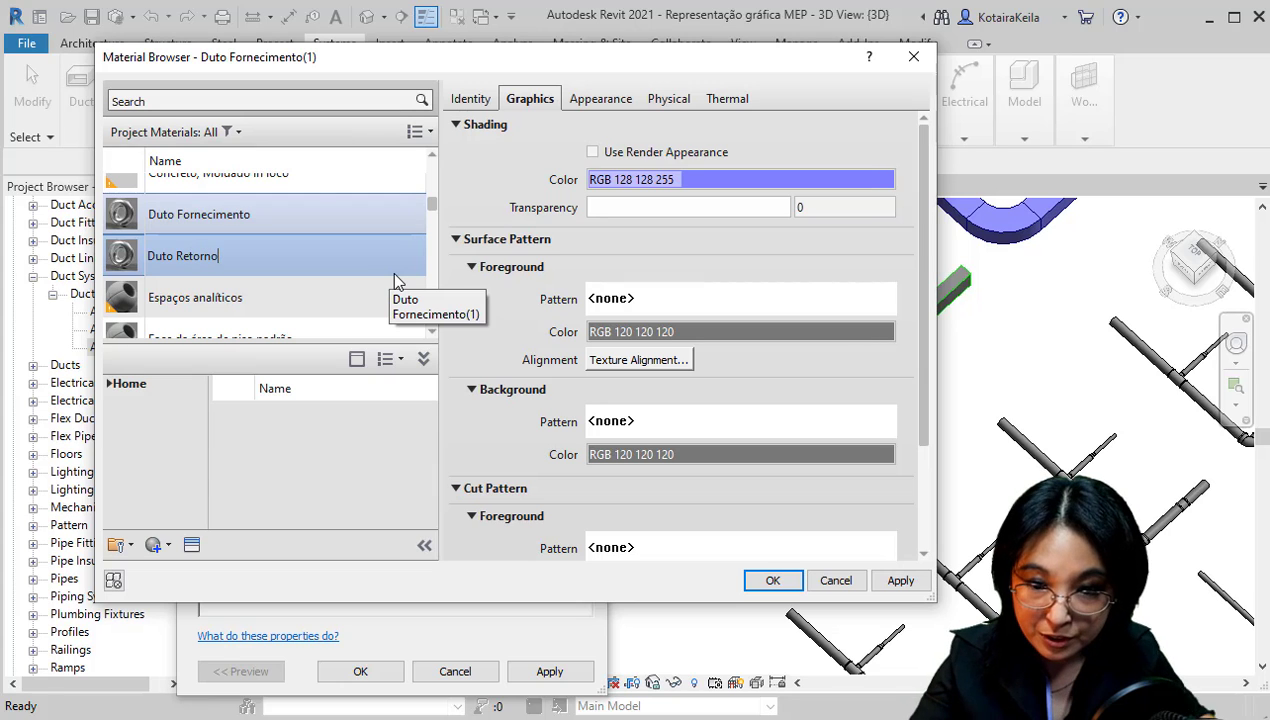
key("Return")
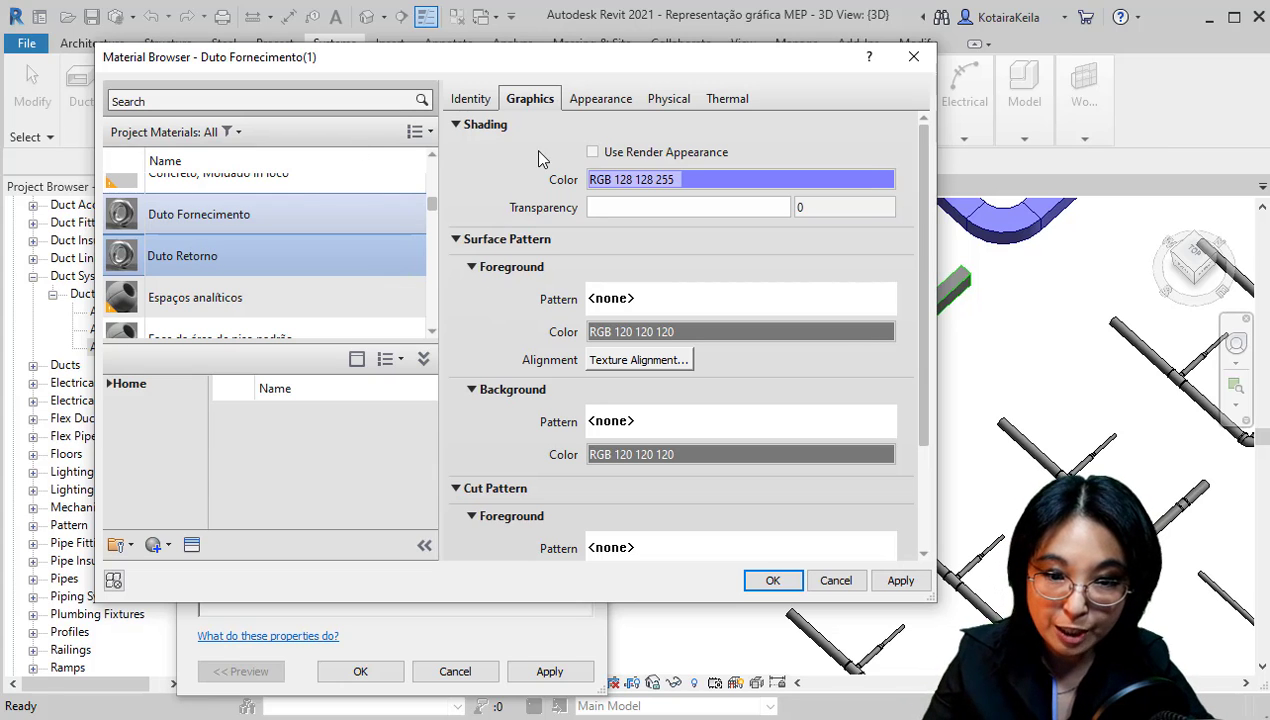
Set the Duto Retorno shading color to pink RGB 255-138-255 and apply the material to the return air system type
left_click(688, 181)
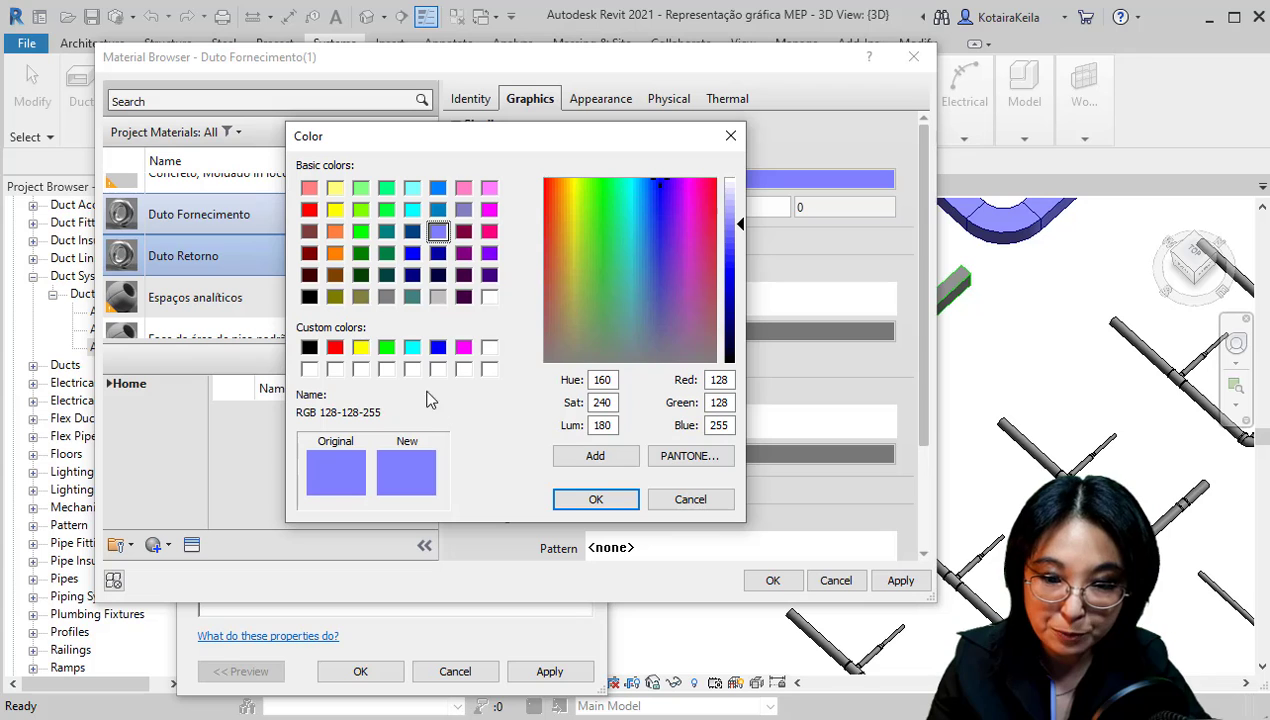
left_click(463, 347)
left_click(738, 254)
left_click(729, 219)
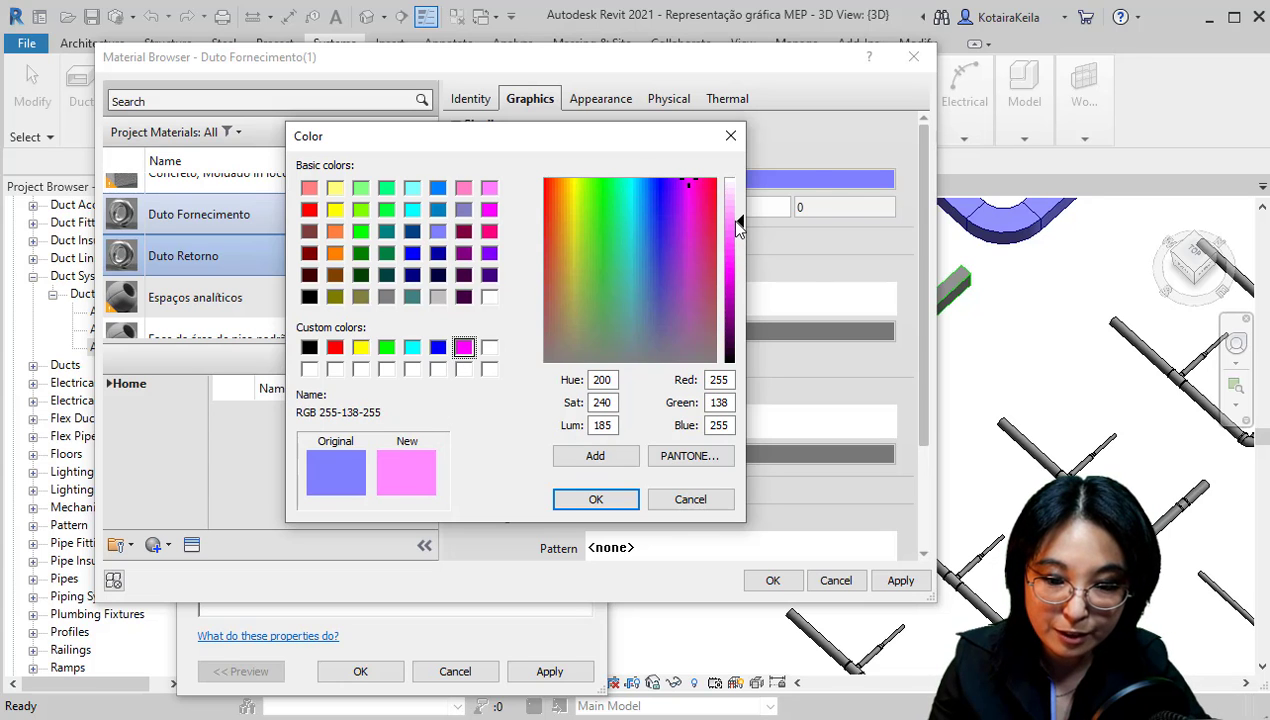
left_click(638, 505)
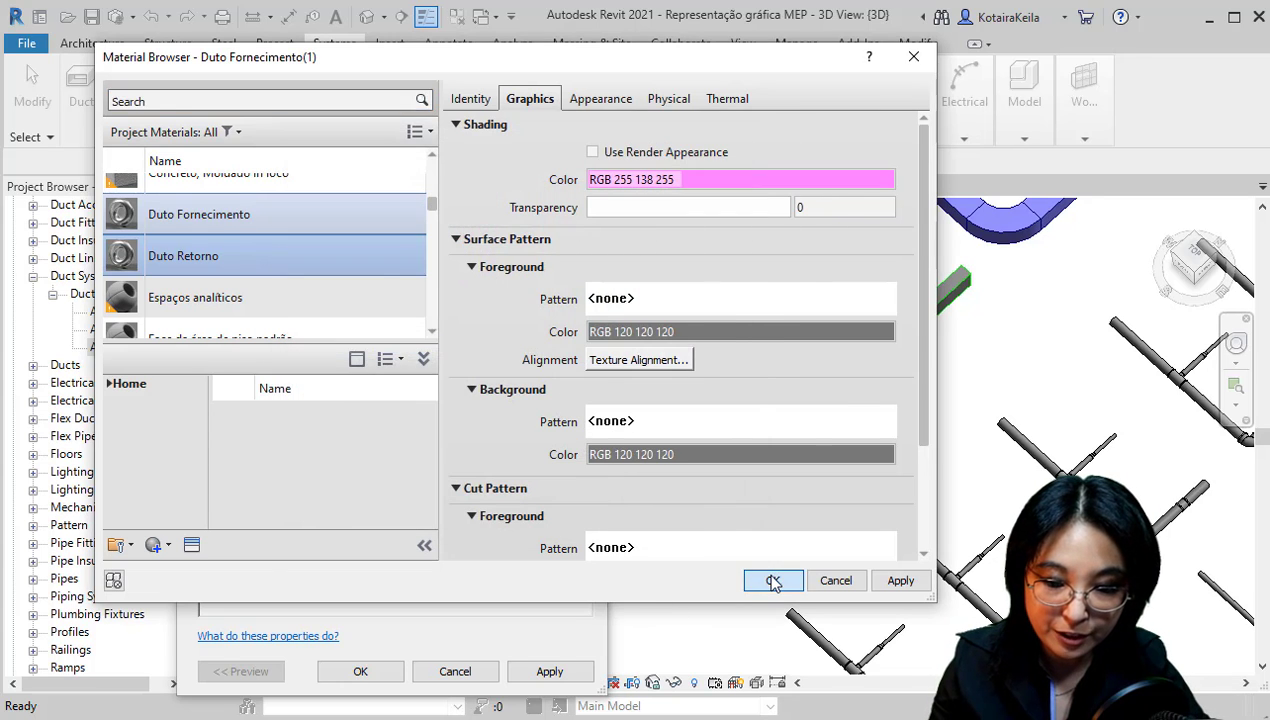
left_click(773, 580)
left_click(360, 671)
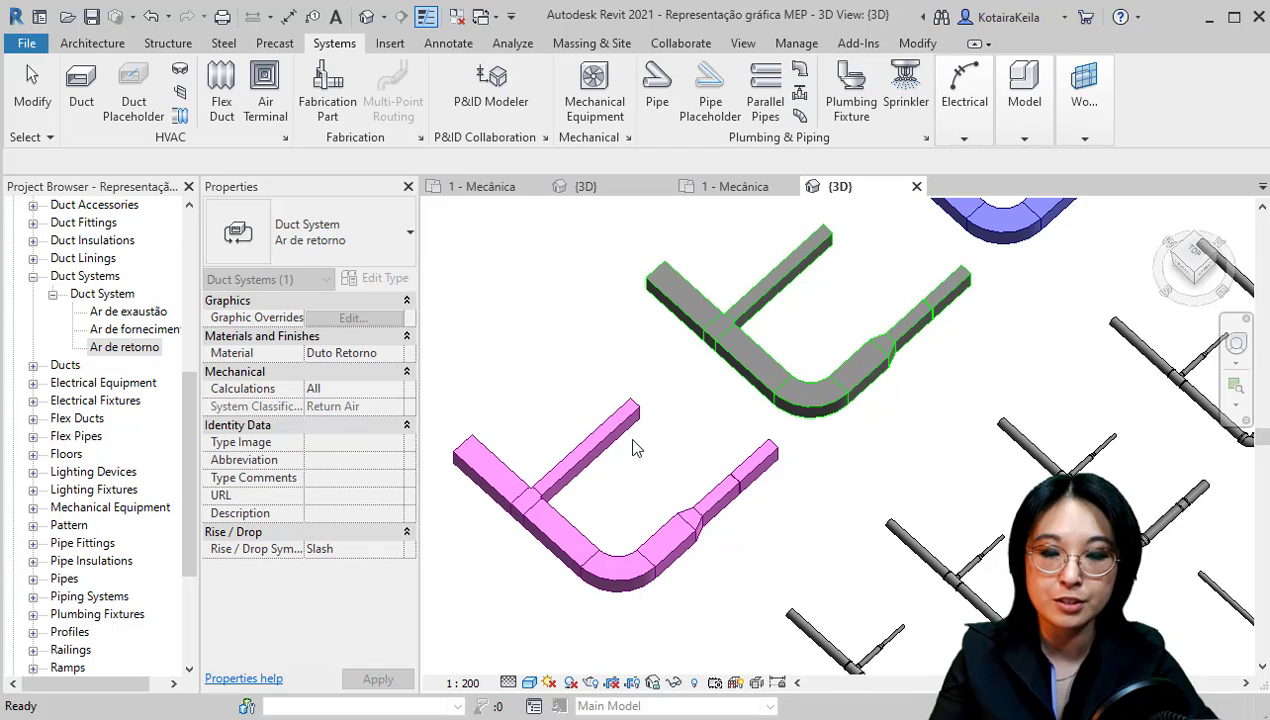
key("ctrl")
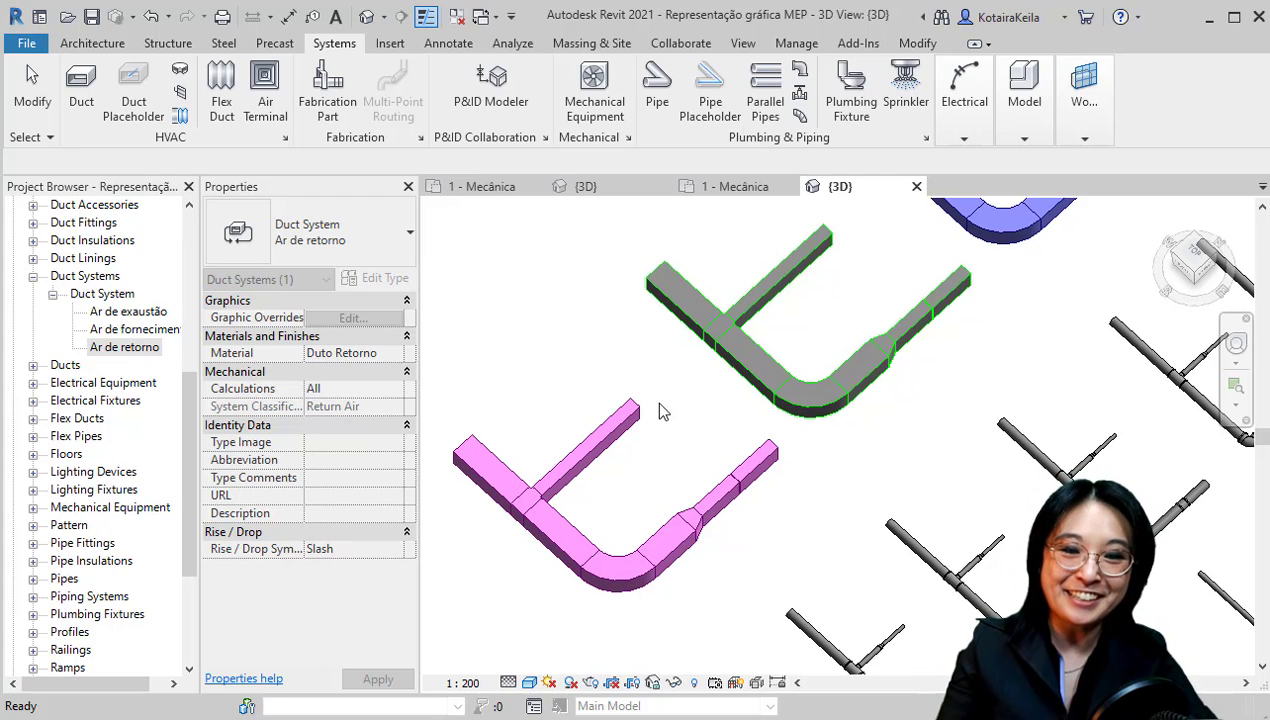
left_click(628, 463)
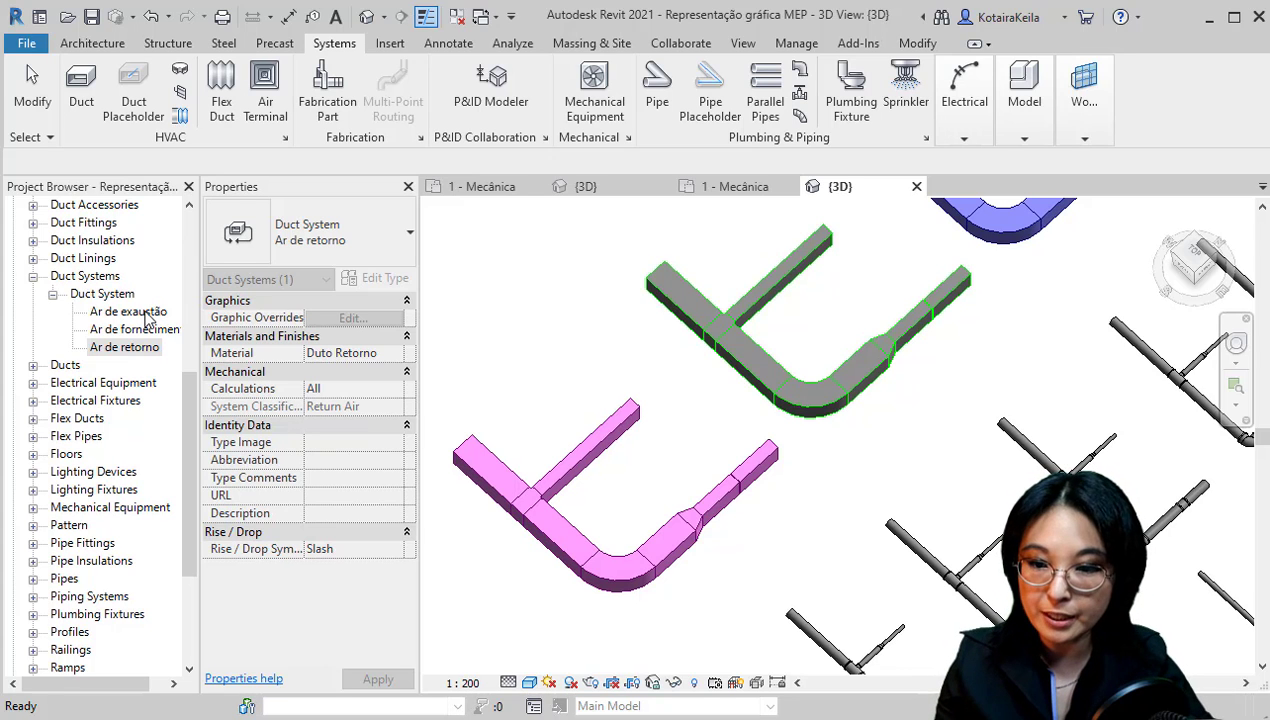
Override the line color of the Ar de exaustão duct system type with dark green RGB 000-064-000
double_click(147, 314)
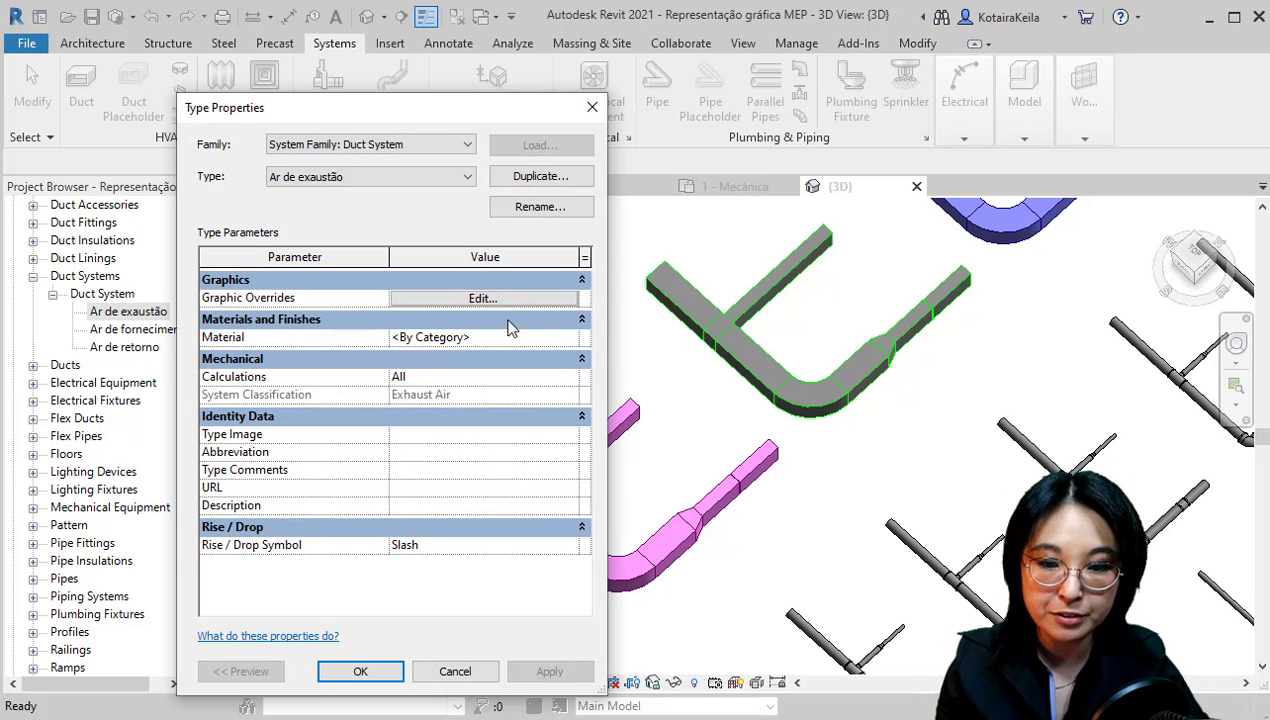
left_click(520, 297)
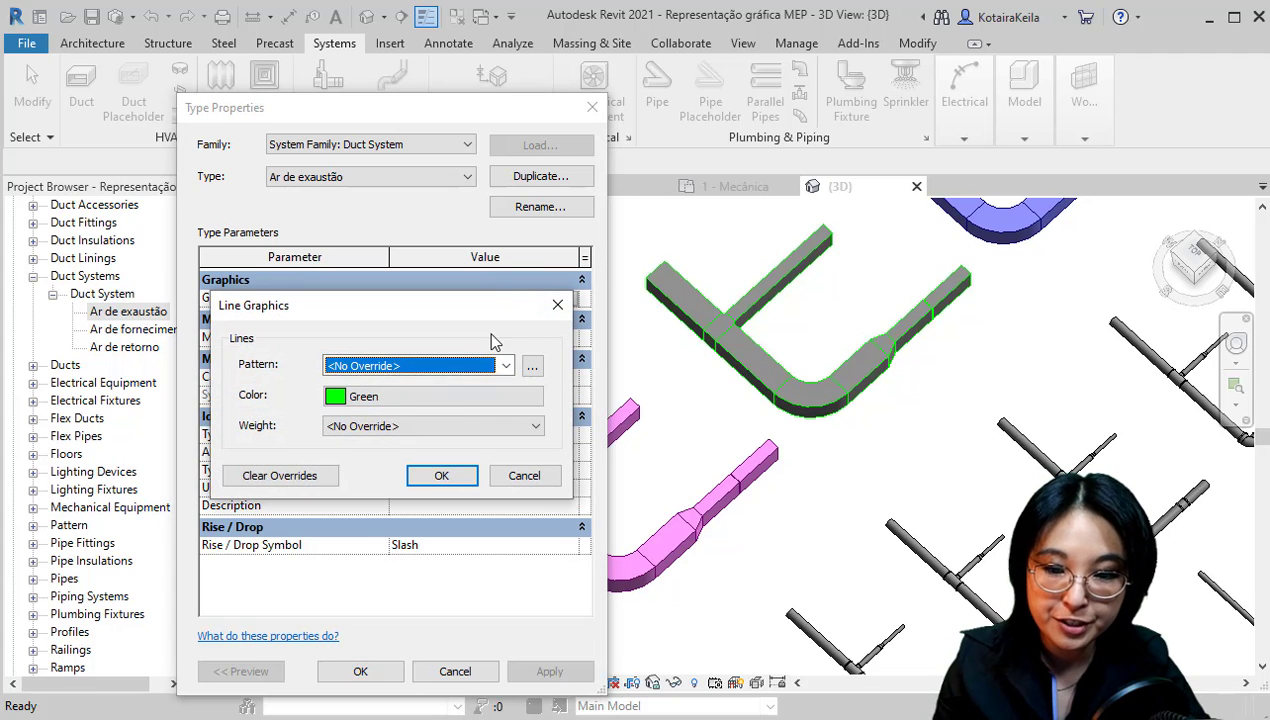
left_click(388, 400)
left_click_drag(615, 345, 617, 419)
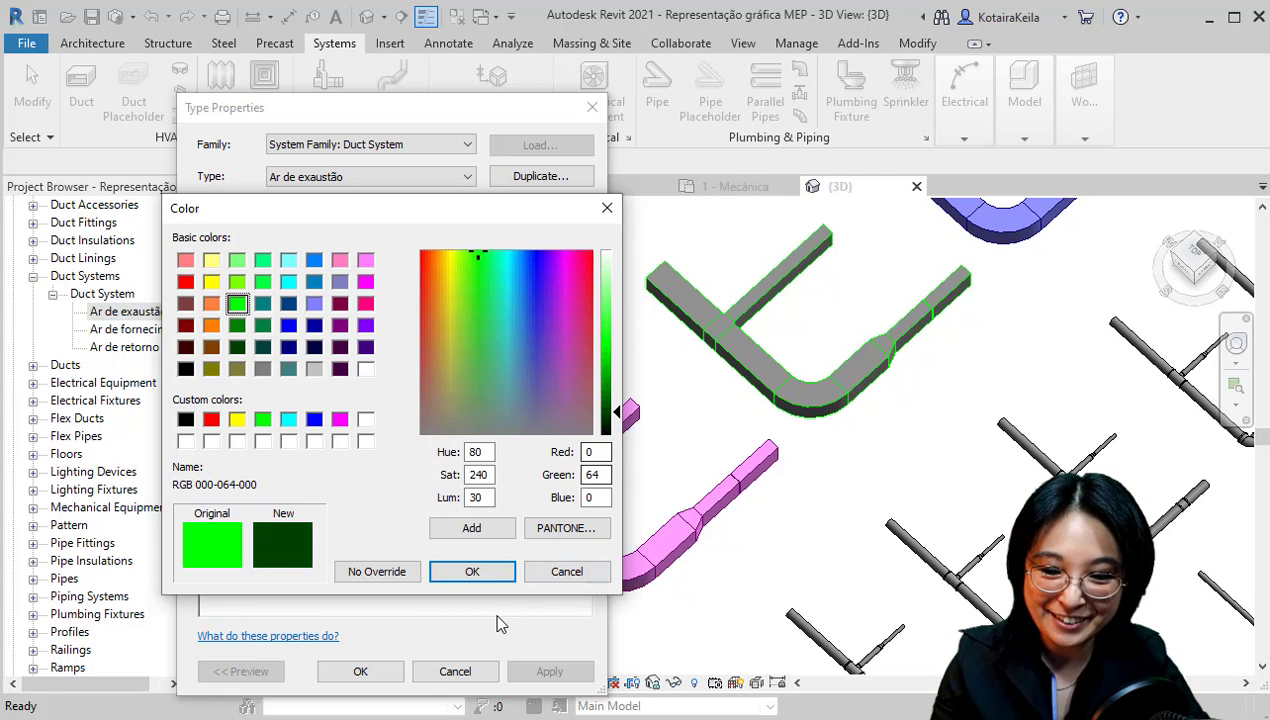
left_click(472, 571)
left_click(445, 476)
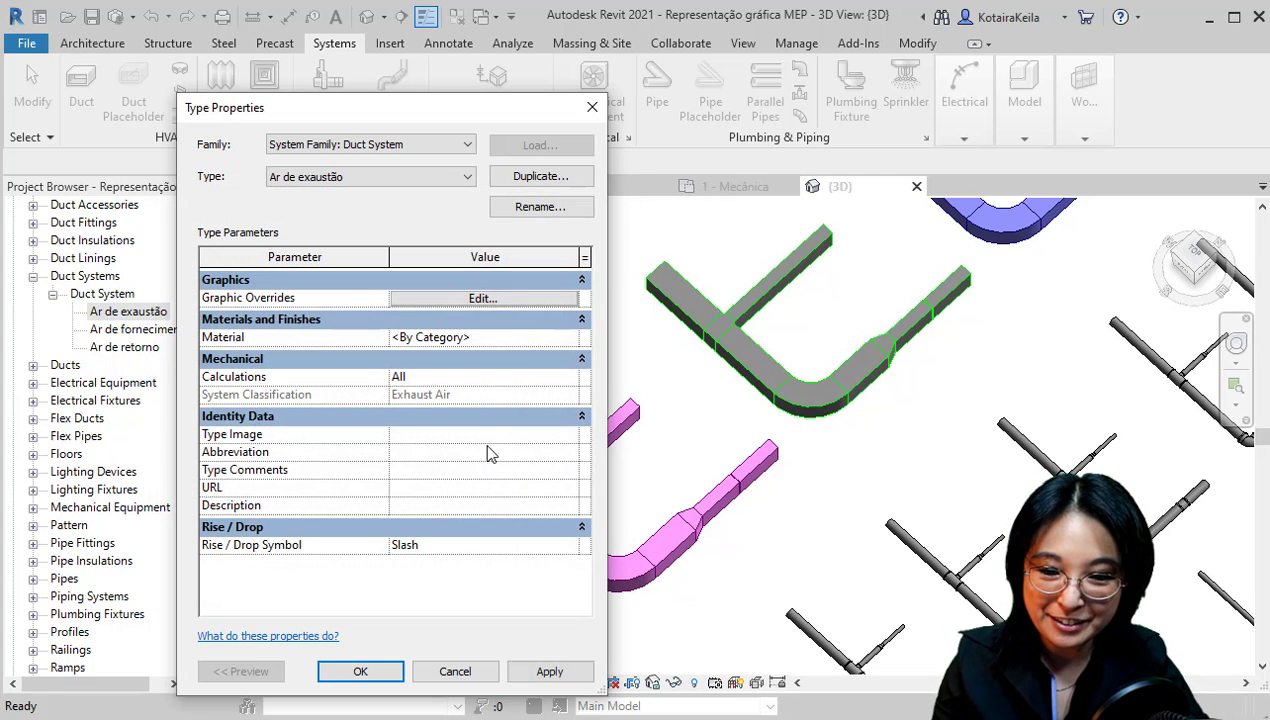
For the exhaust air system's material, duplicate Duto Retorno and name the copy Duto Exaustão
left_click(524, 340)
left_click(570, 338)
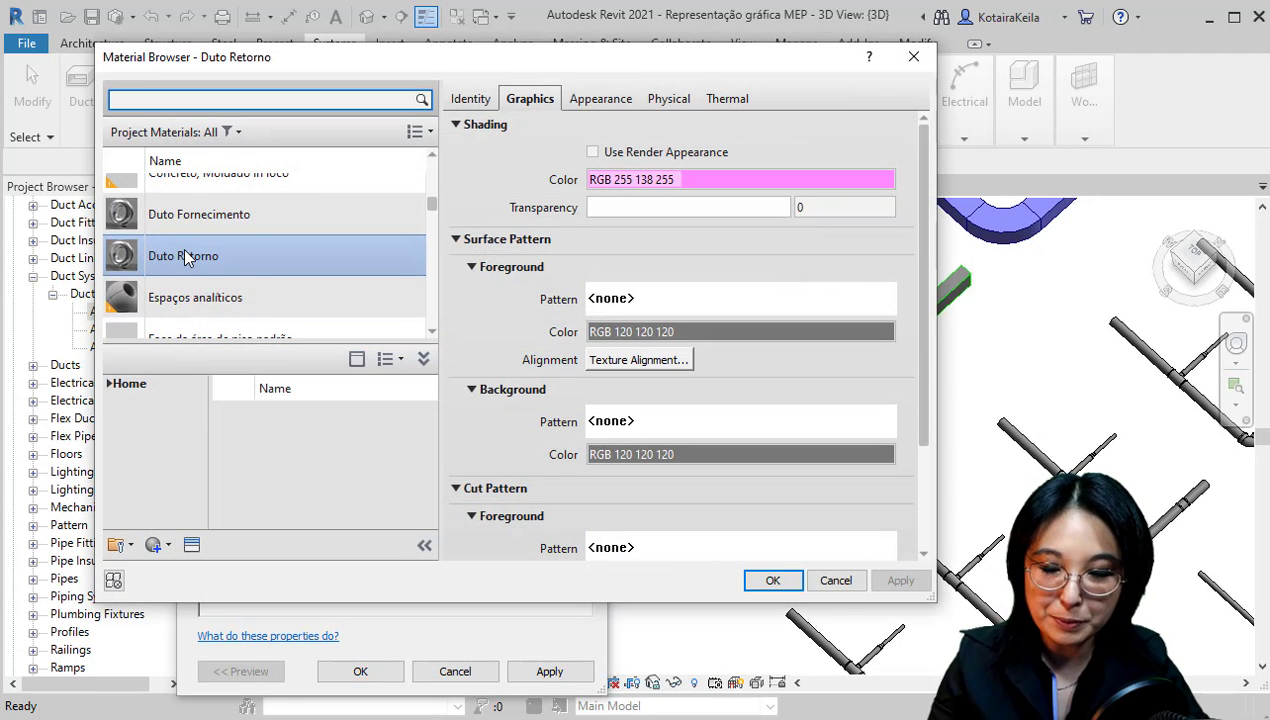
right_click(185, 252)
left_click(250, 281)
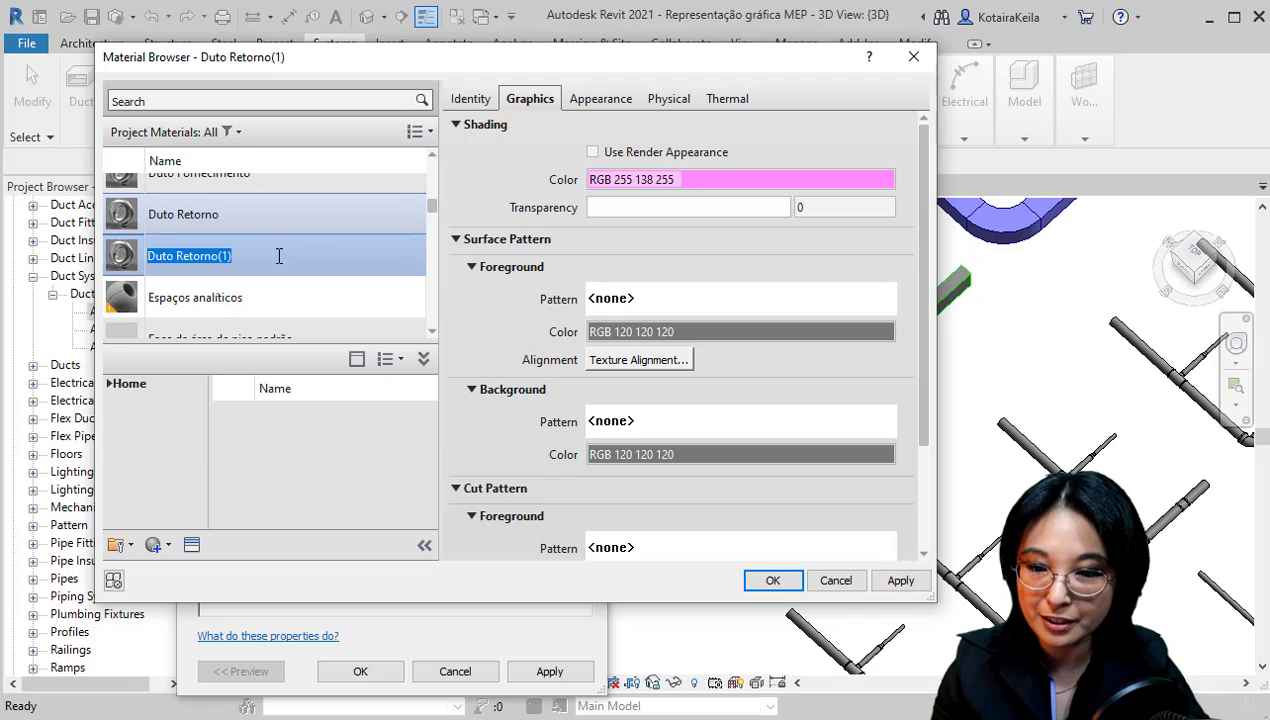
left_click_drag(176, 257, 333, 250)
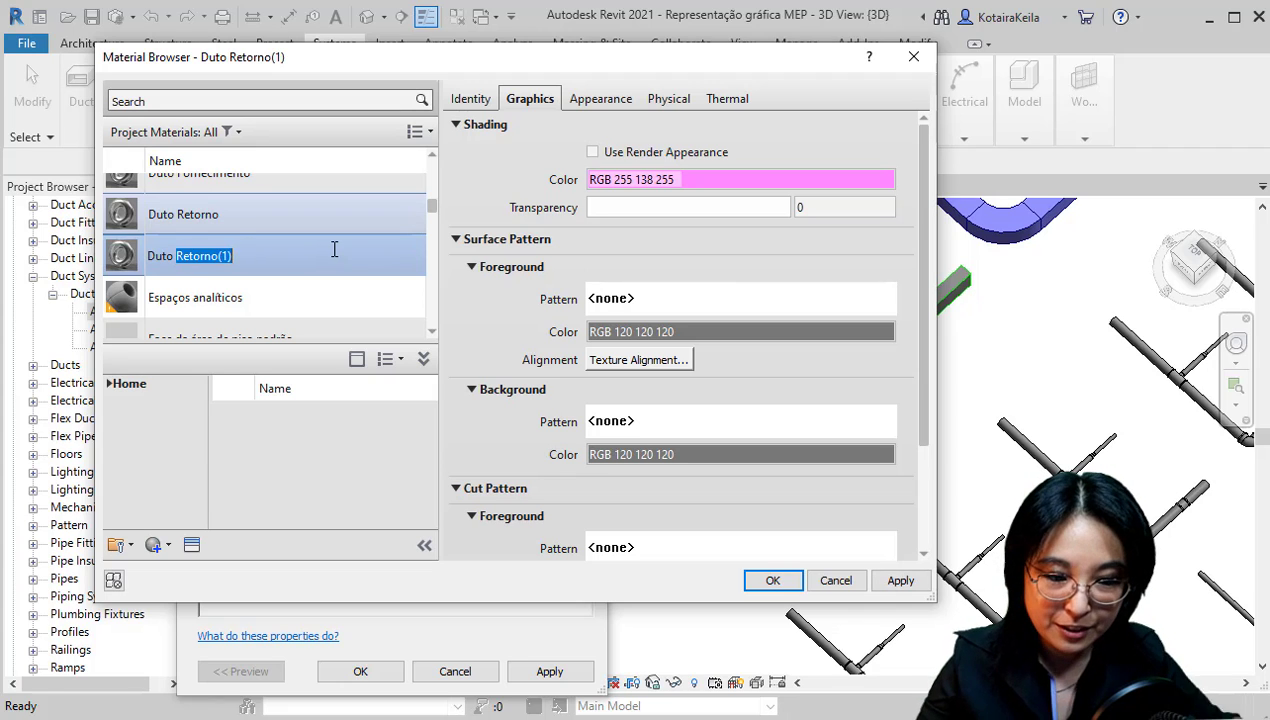
type("Exaustão")
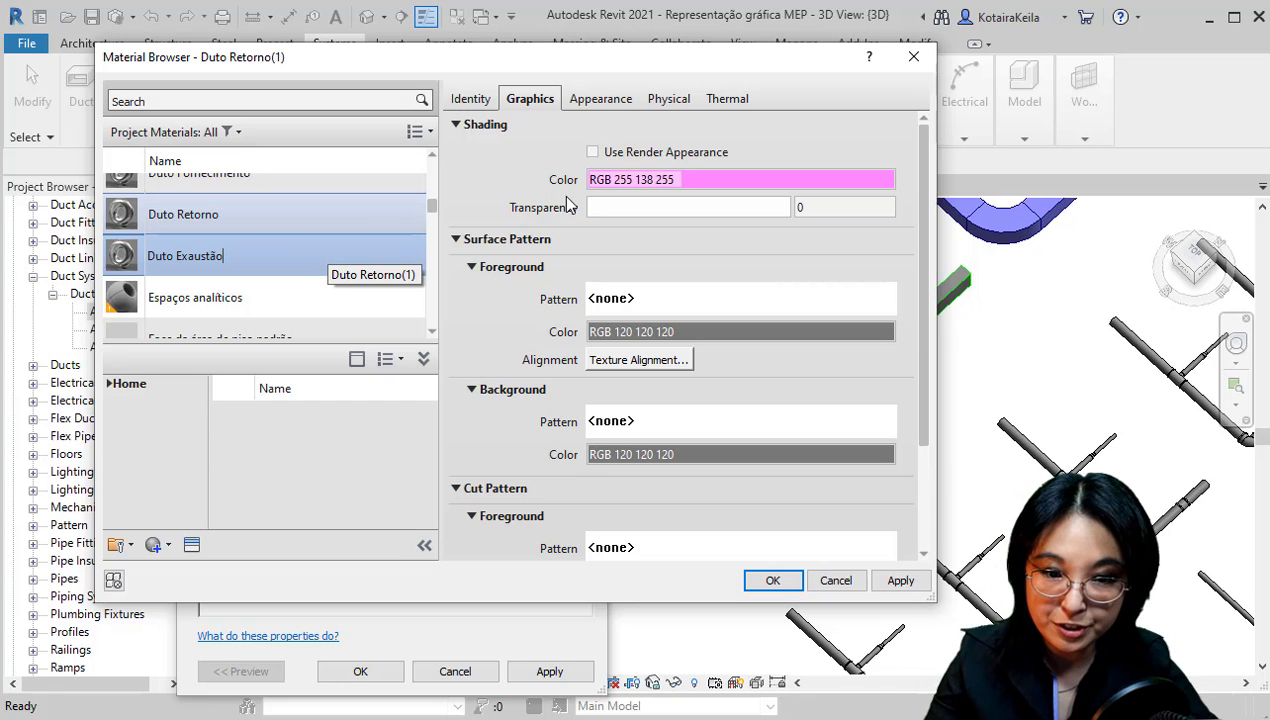
Set the Duto Exaustão shading color to green RGB 128-199-97 and apply the material to the exhaust air system type
left_click(655, 179)
left_click(386, 347)
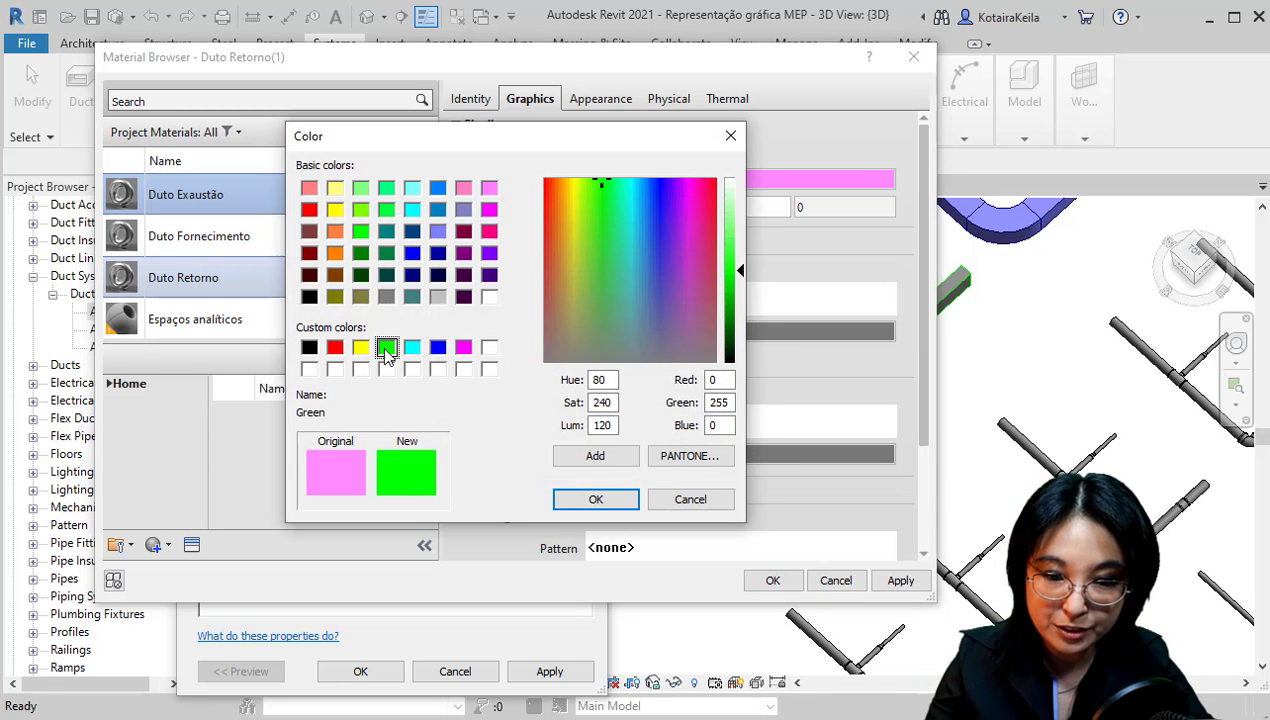
left_click_drag(727, 272, 736, 228)
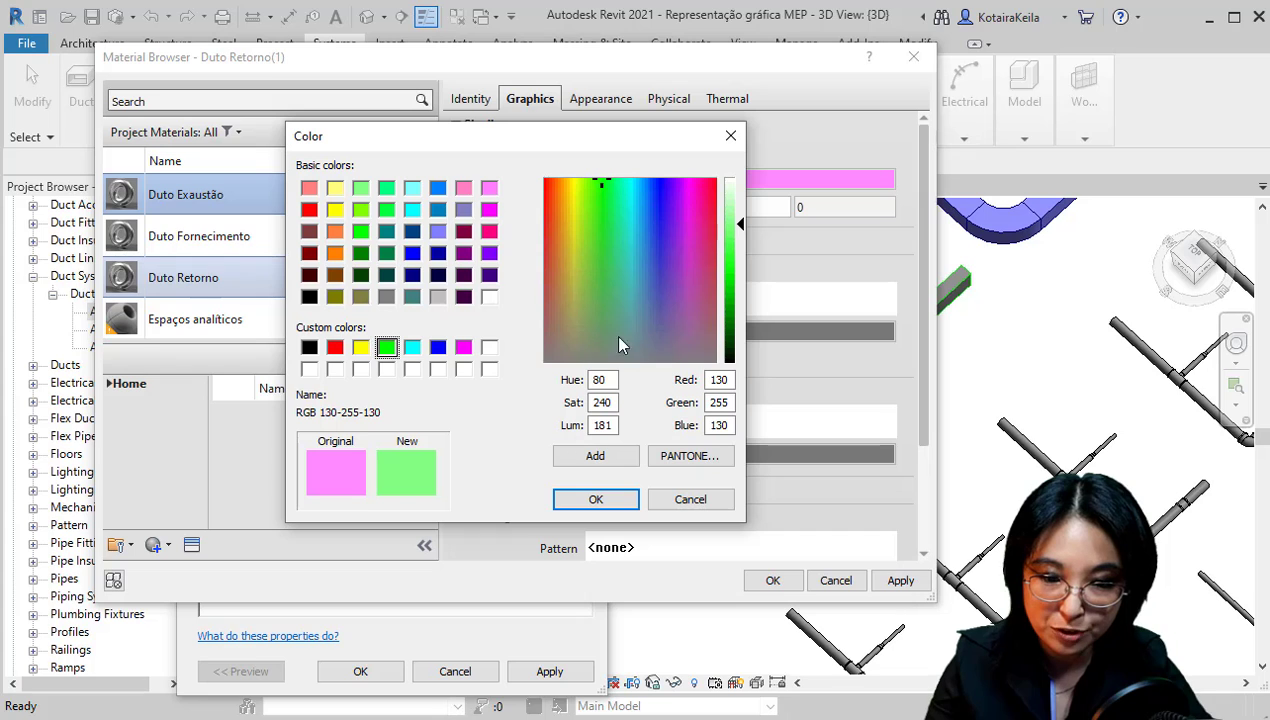
left_click_drag(595, 208, 594, 280)
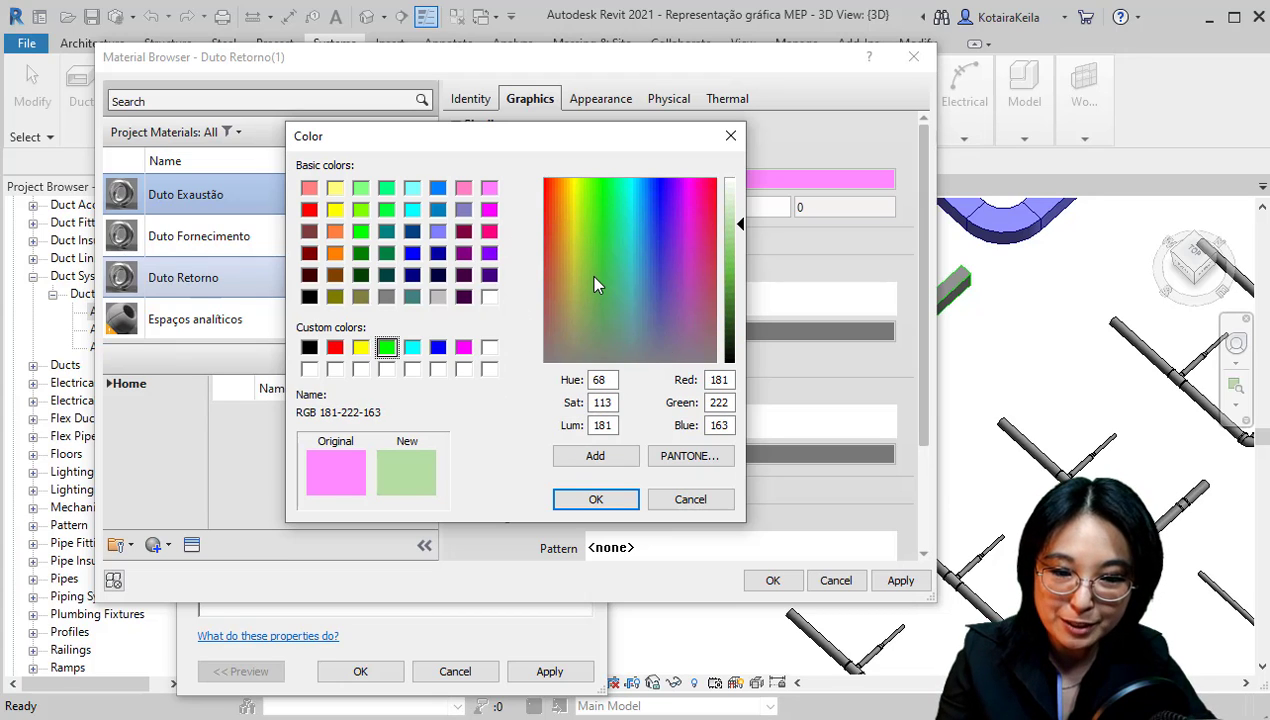
left_click_drag(742, 226, 740, 258)
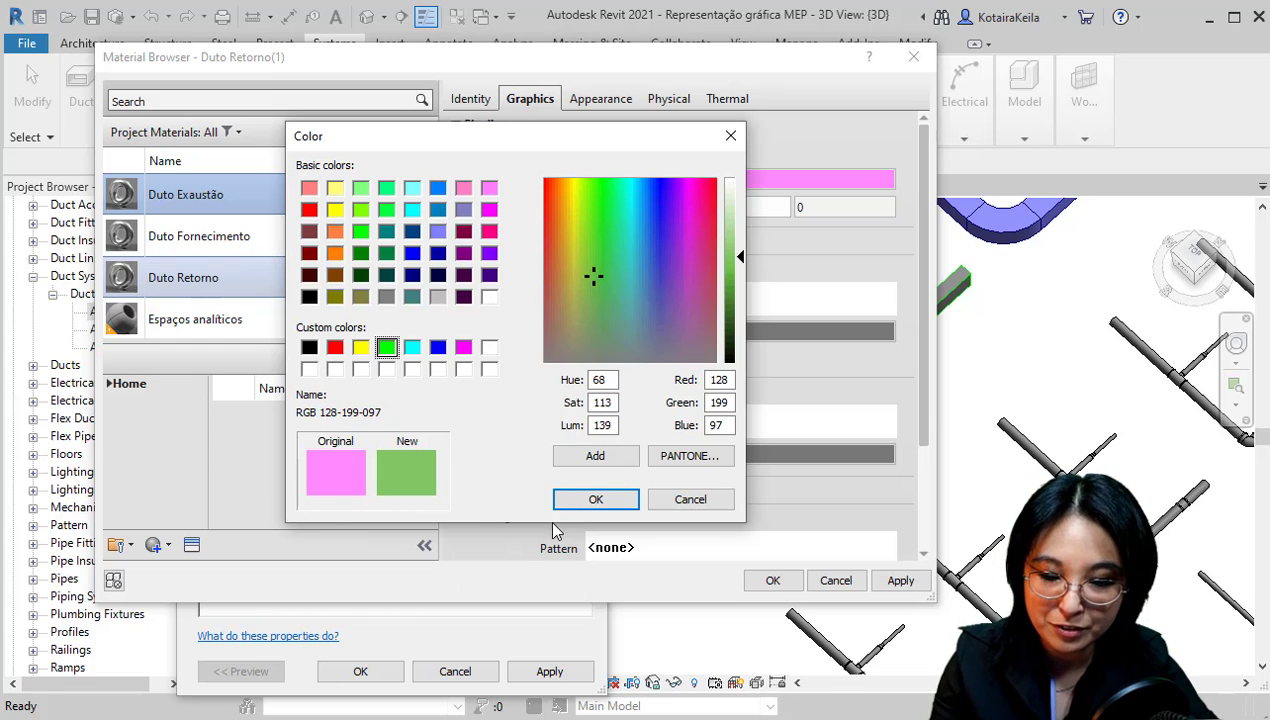
left_click(592, 500)
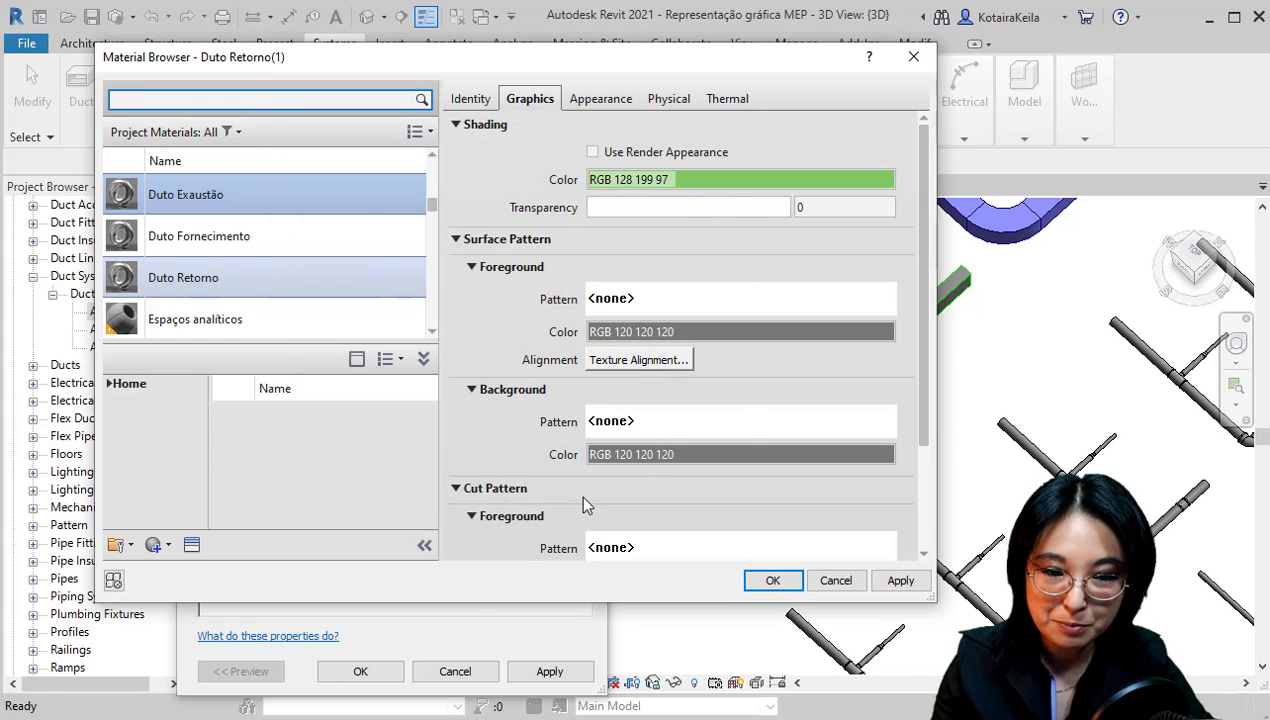
left_click(502, 253)
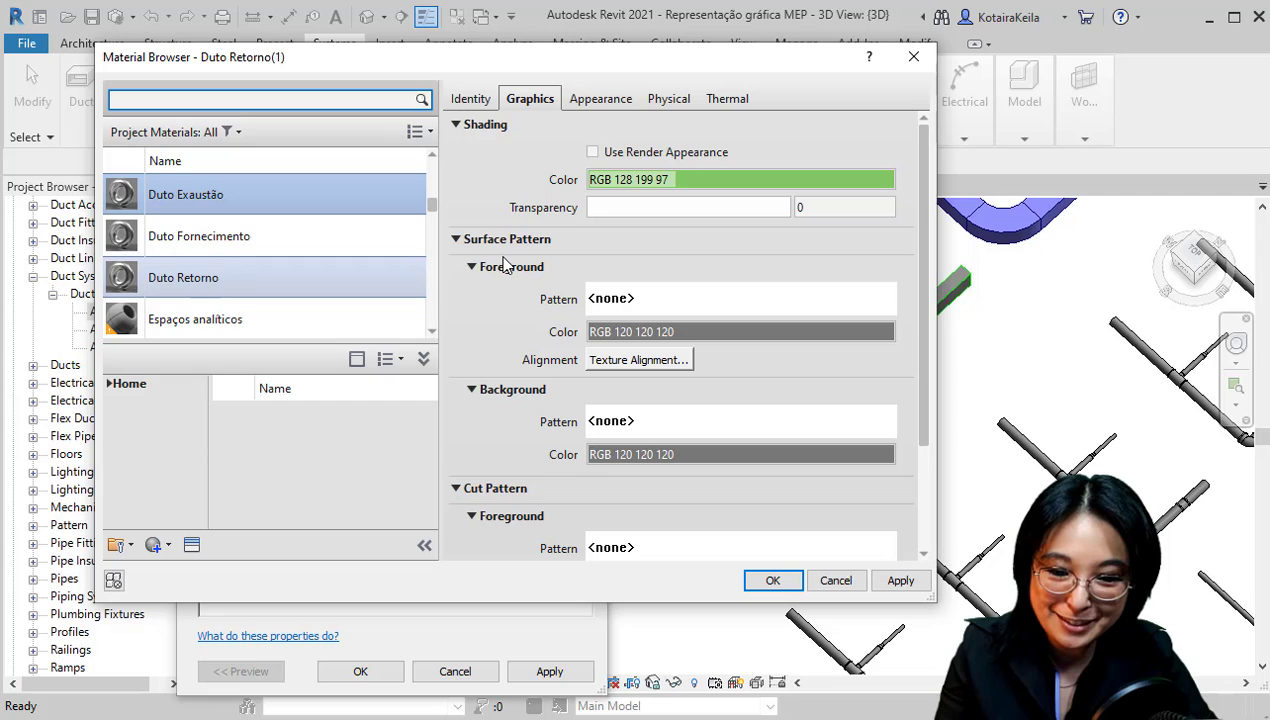
left_click(505, 262)
left_click(504, 486)
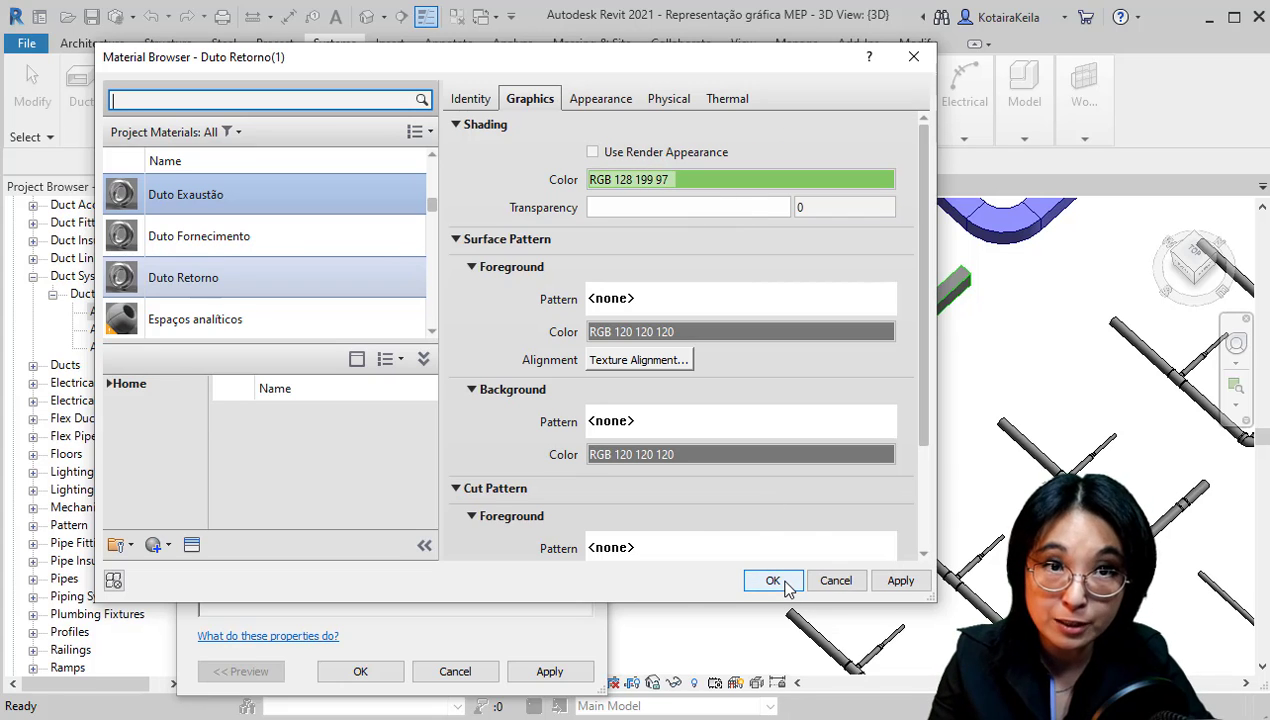
left_click(782, 583)
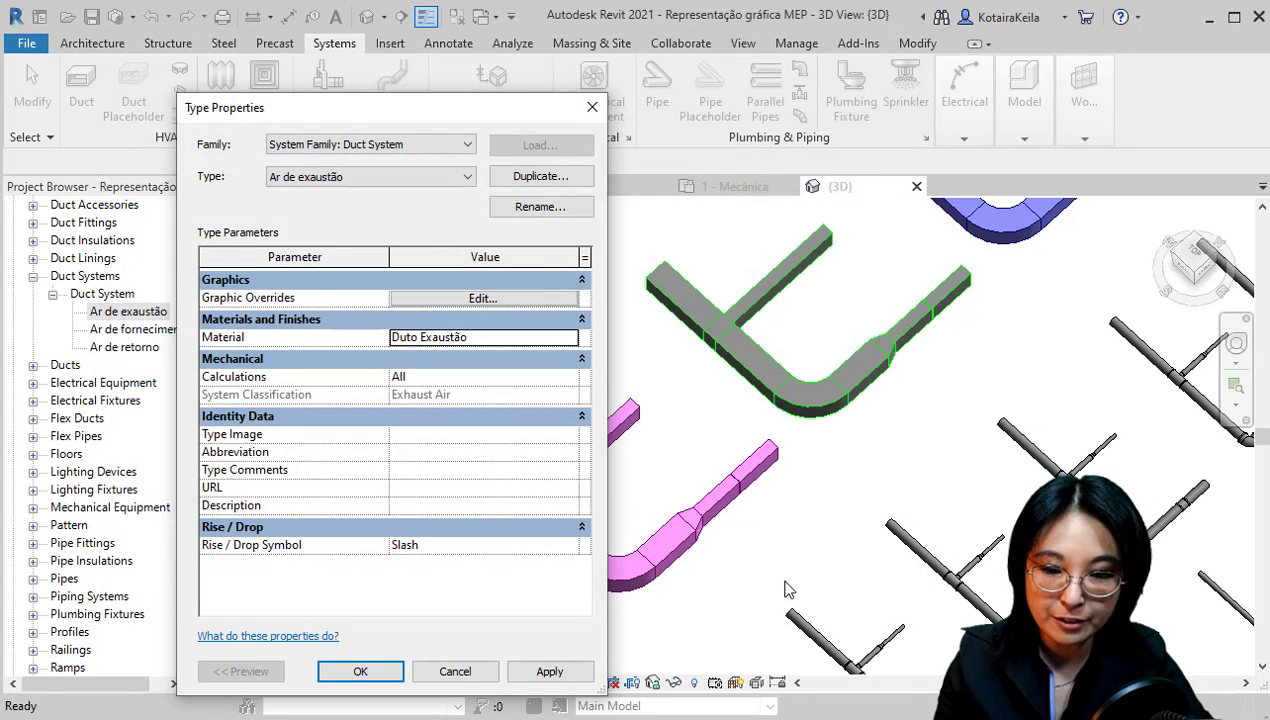
left_click(366, 671)
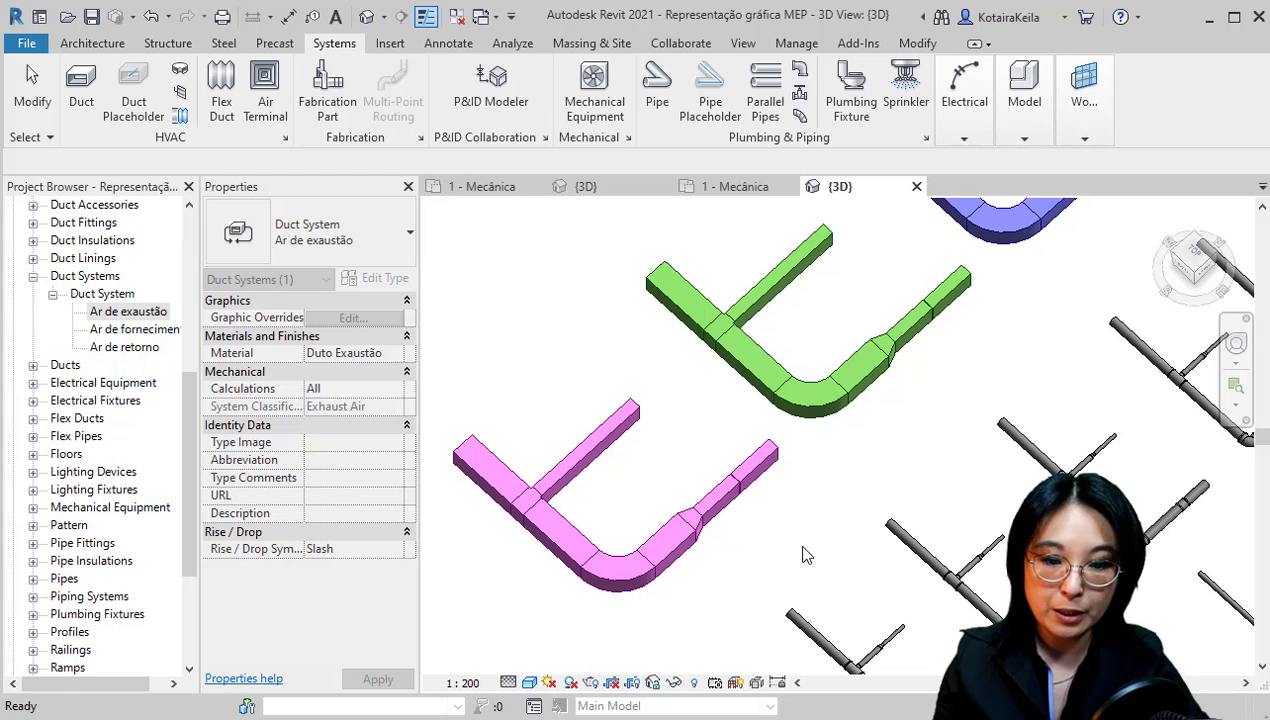
left_click(791, 576)
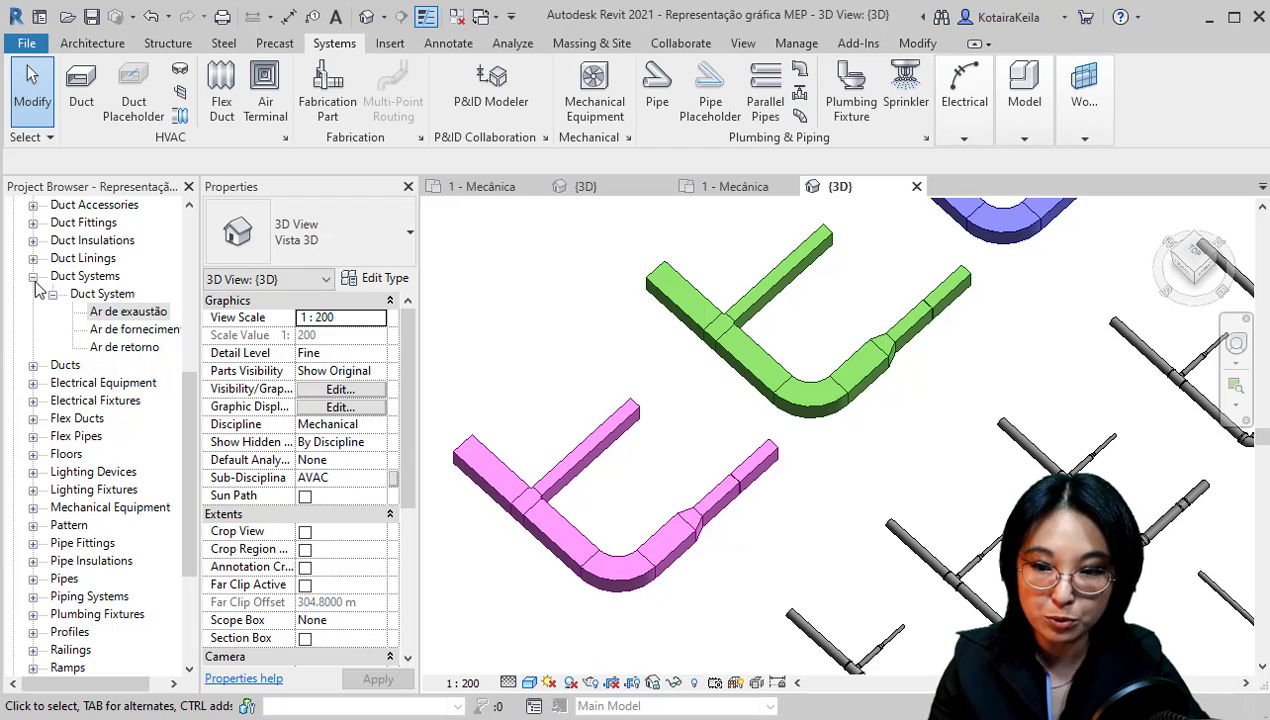
Examine the piping system types available among the project's families
left_click_drag(187, 432, 180, 499)
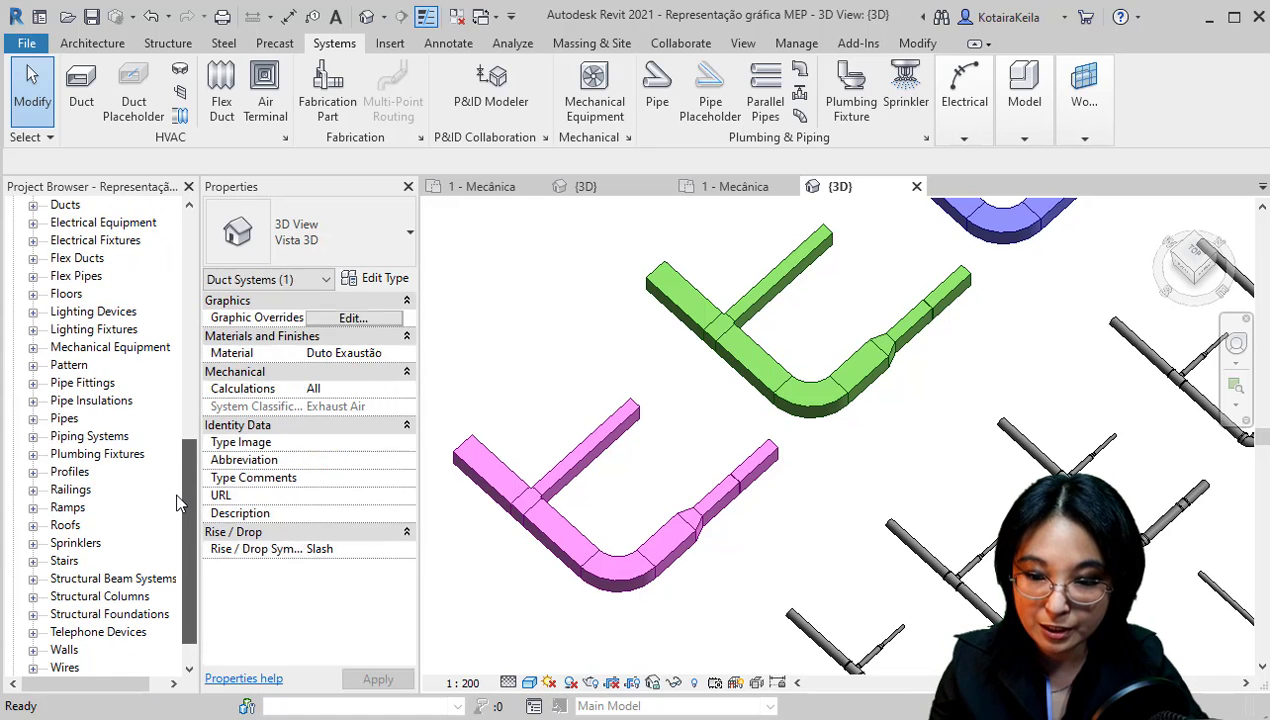
left_click(90, 438)
left_click(33, 436)
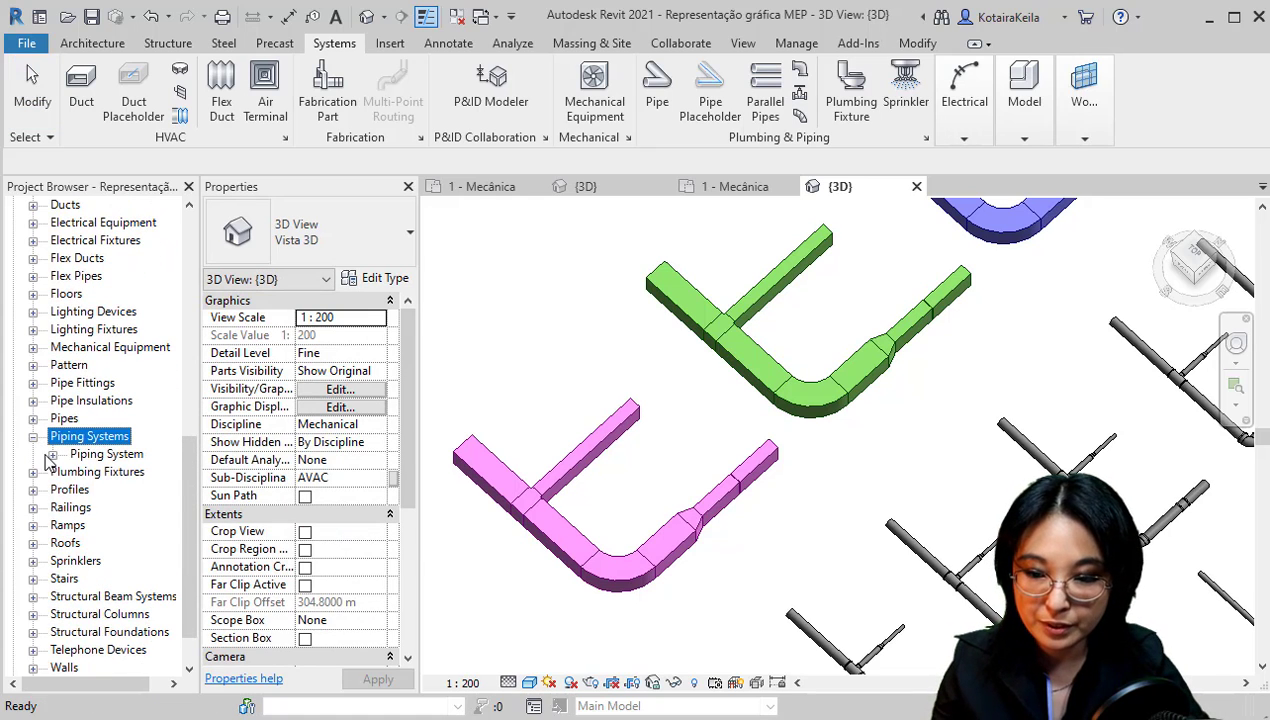
left_click(52, 454)
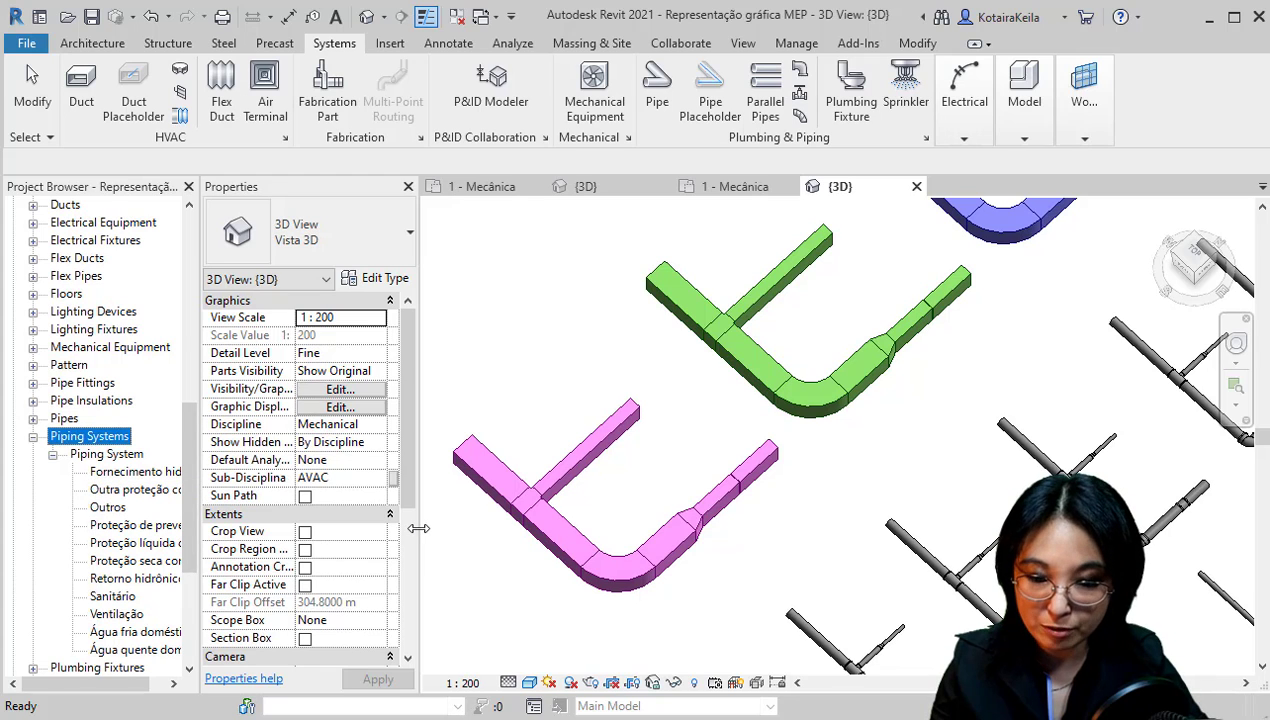
left_click_drag(419, 524, 472, 521)
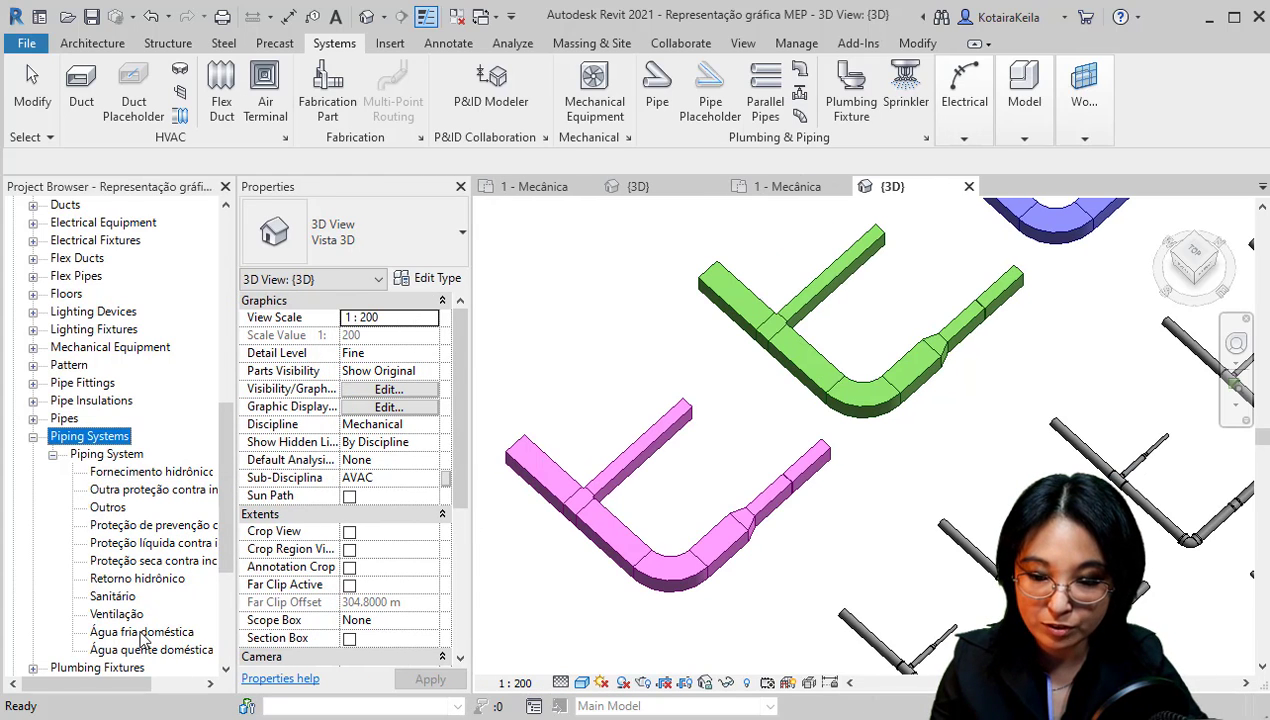
left_click_drag(100, 686, 116, 686)
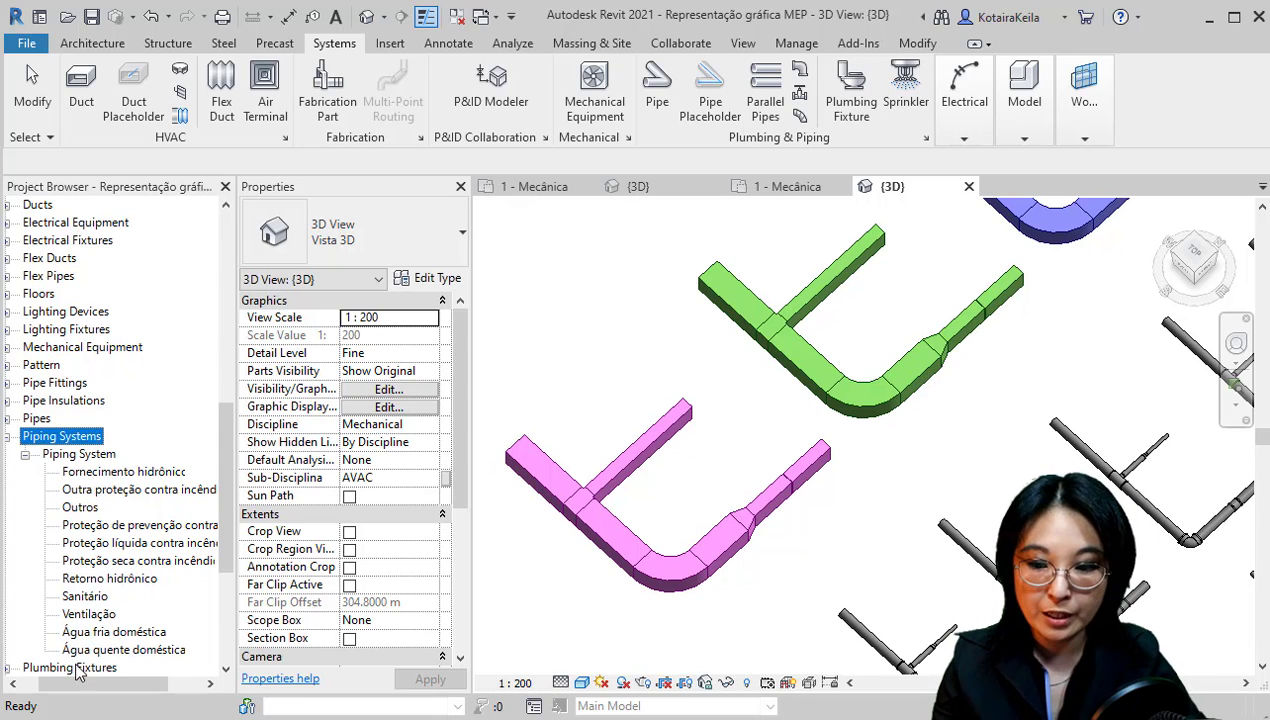
left_click_drag(88, 683, 72, 683)
left_click(33, 437)
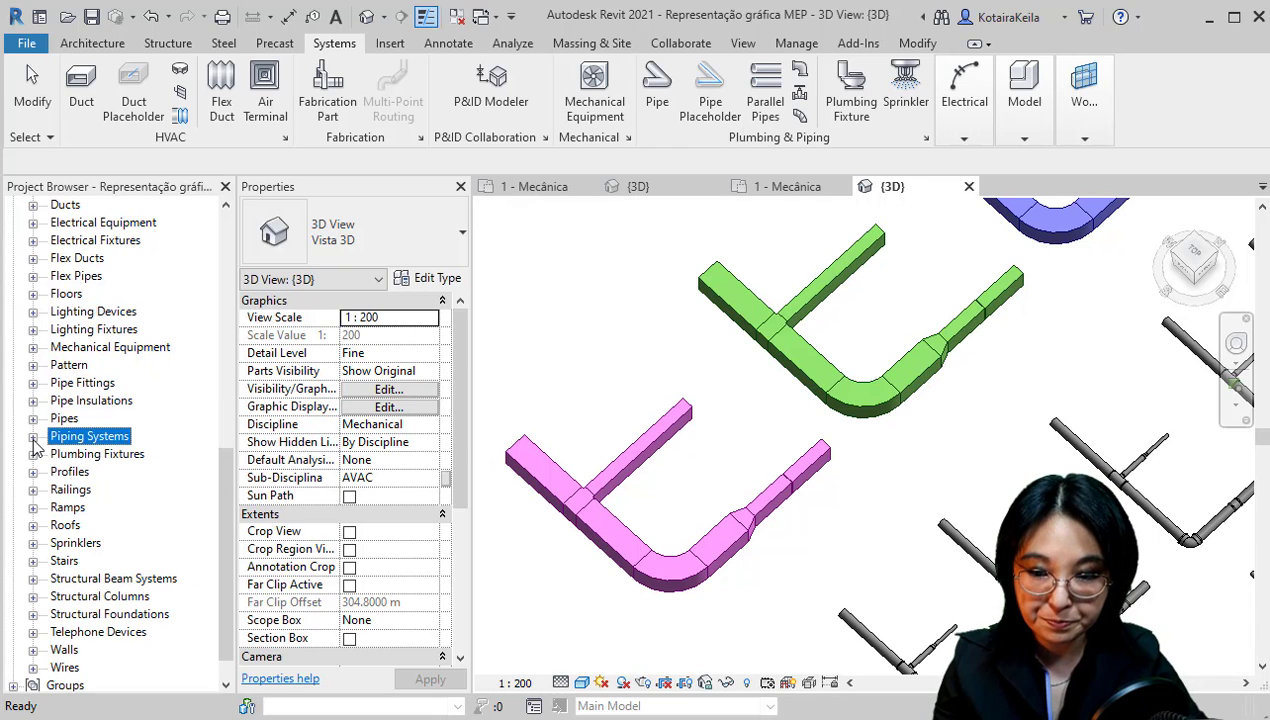
Start the Pipe command and examine the available pipe types
left_click(866, 557)
scroll(850, 556, "down", 4)
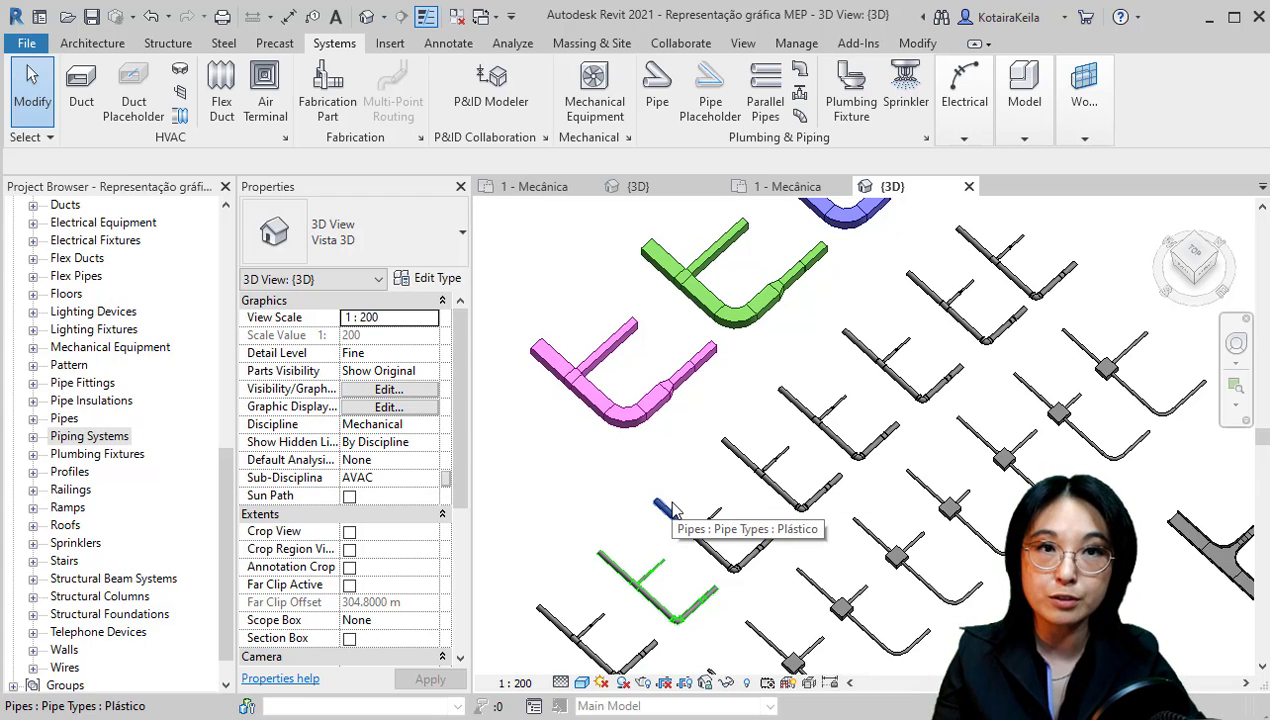
left_click_drag(230, 500, 255, 250)
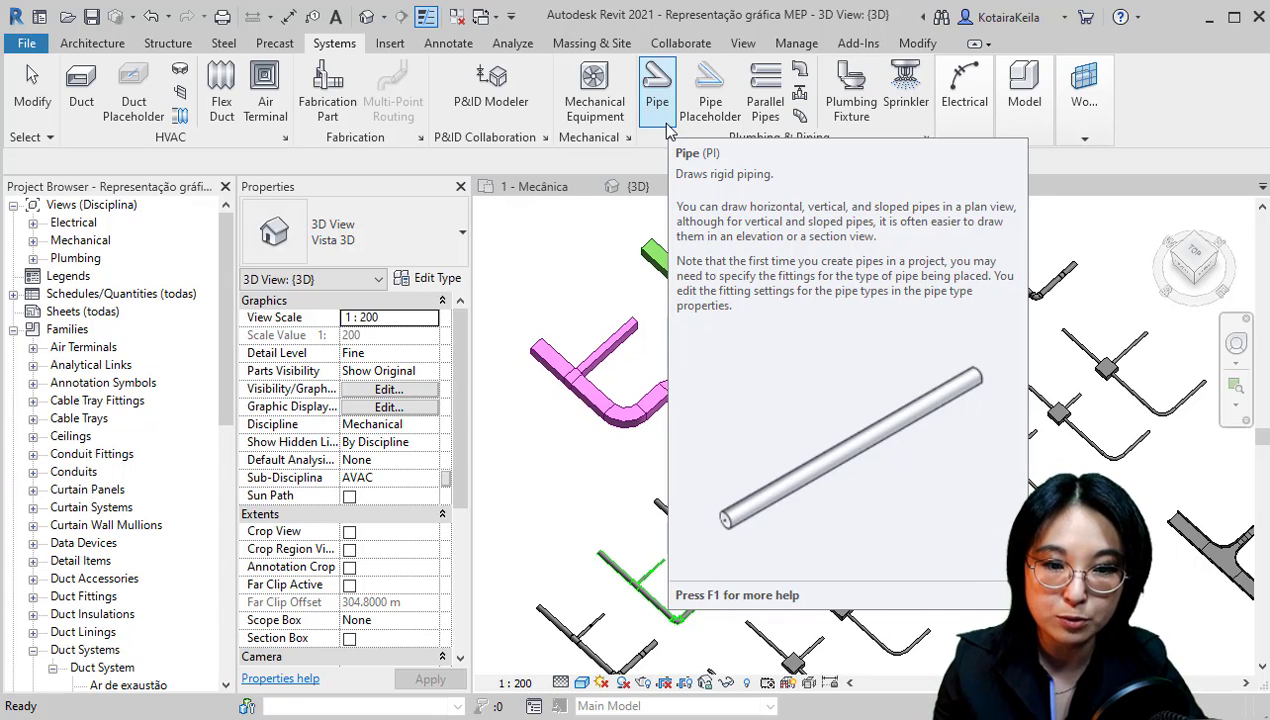
left_click(657, 100)
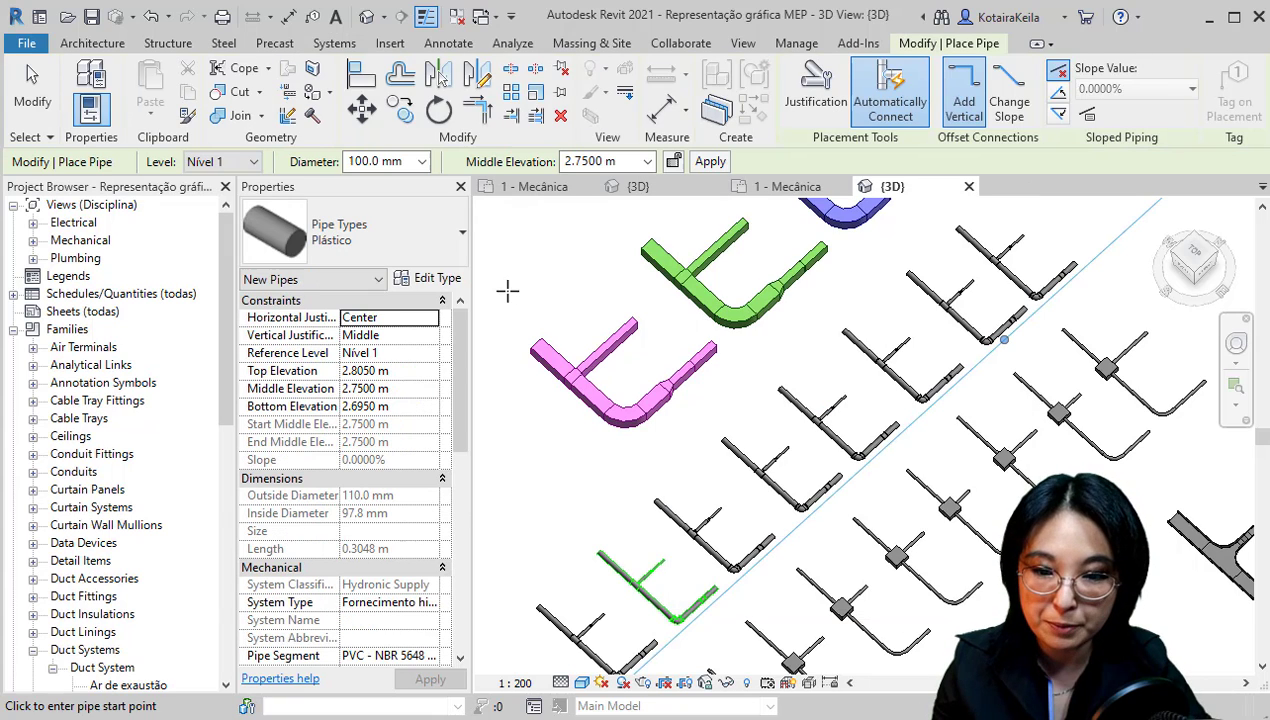
left_click(413, 236)
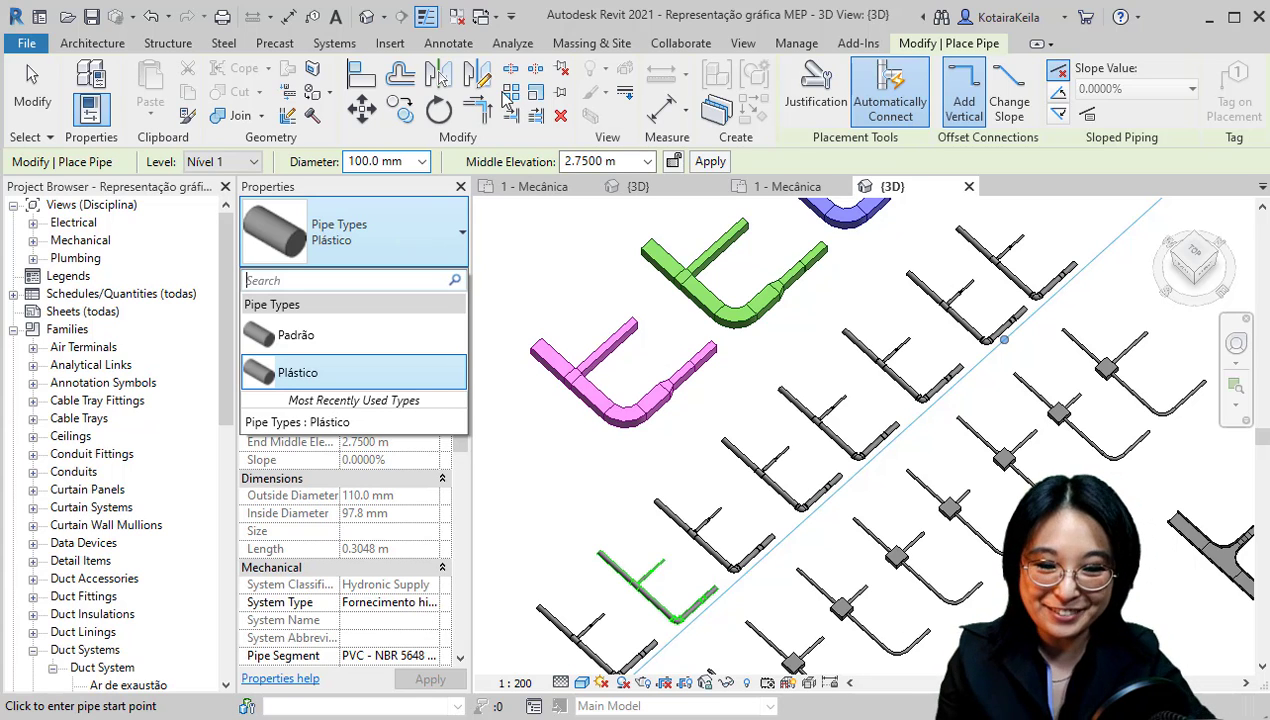
middle_click_drag(776, 513, 907, 320)
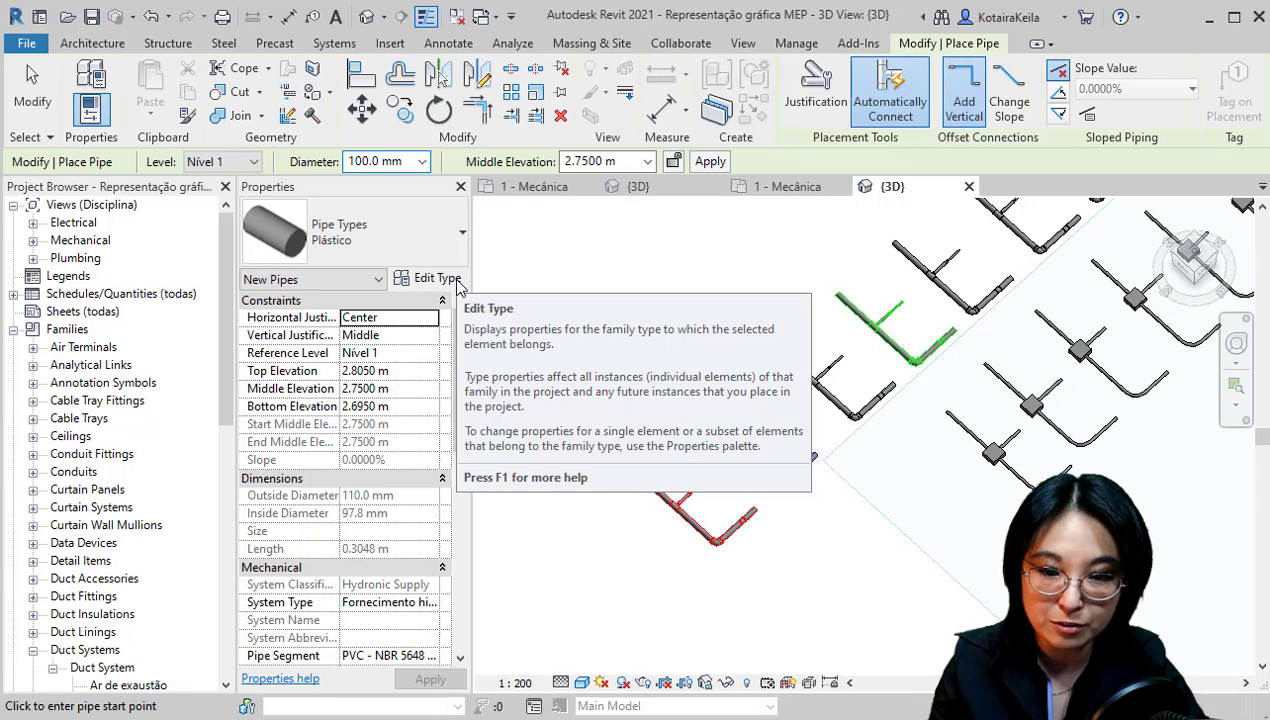
left_click(457, 280)
key("Escape")
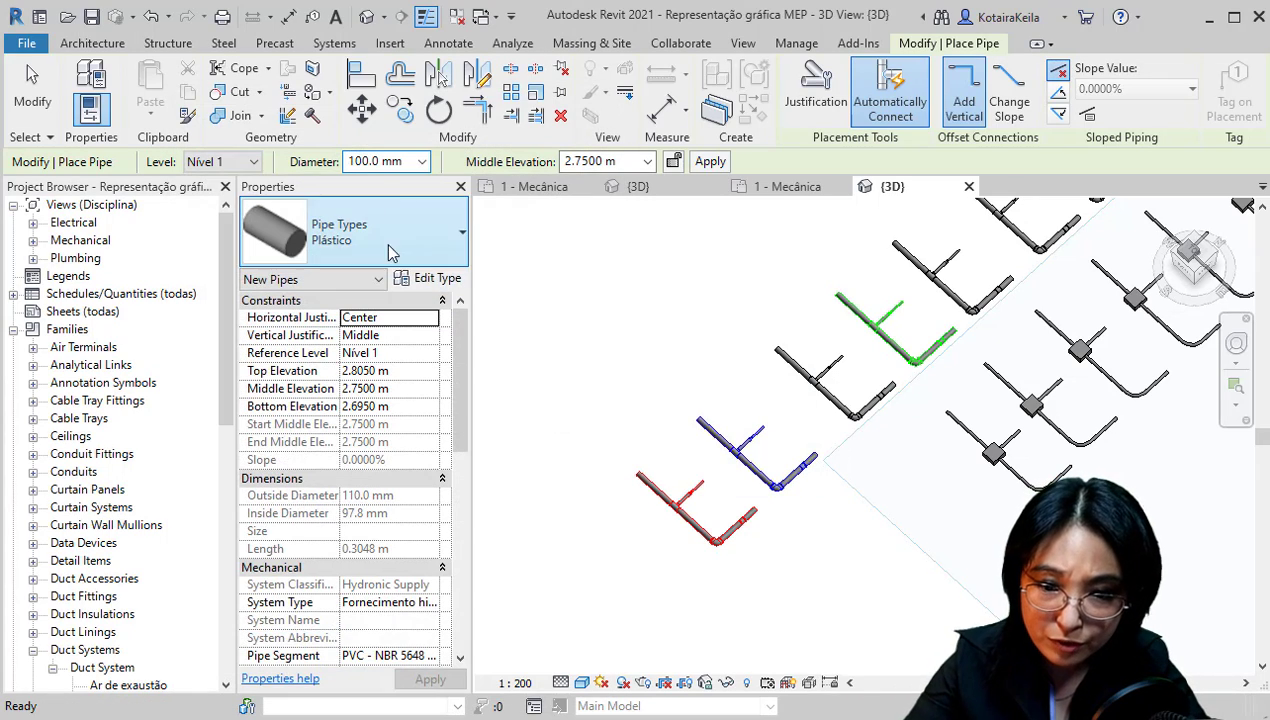
Compare the diameters available for the Plástico and Padrão pipe types, keeping Plástico as the active type
left_click(249, 165)
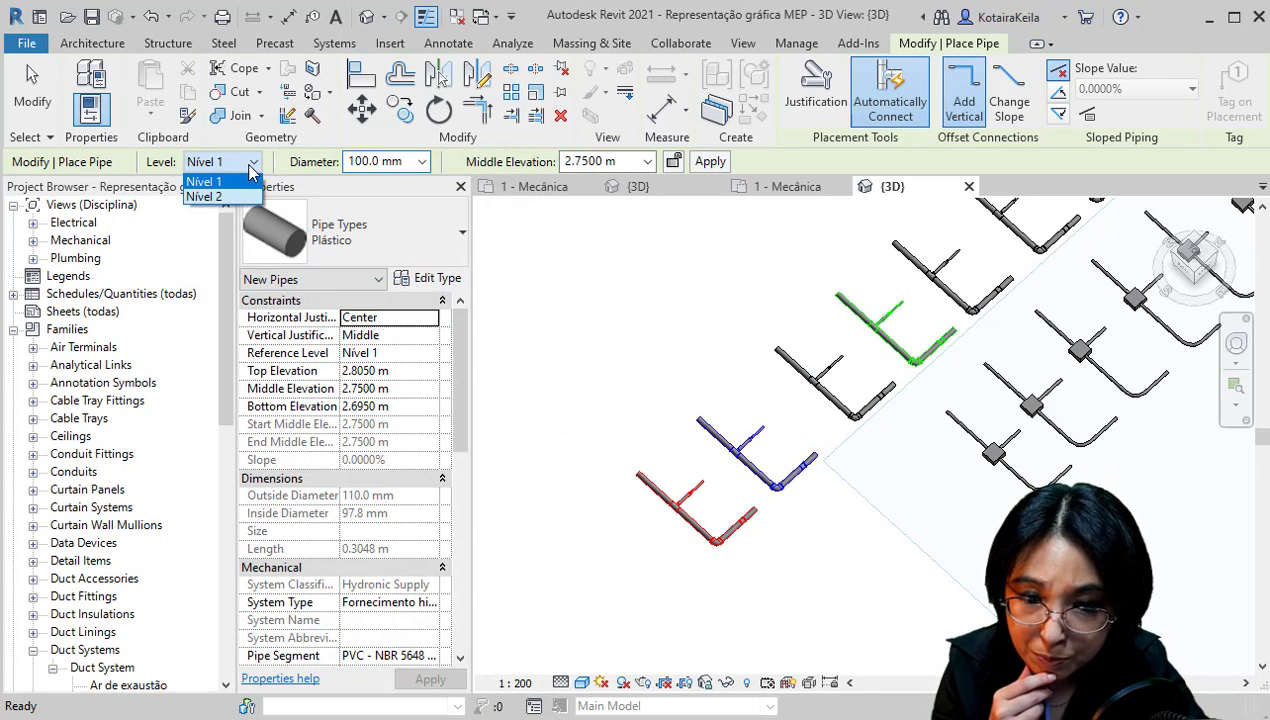
left_click(249, 170)
left_click(422, 161)
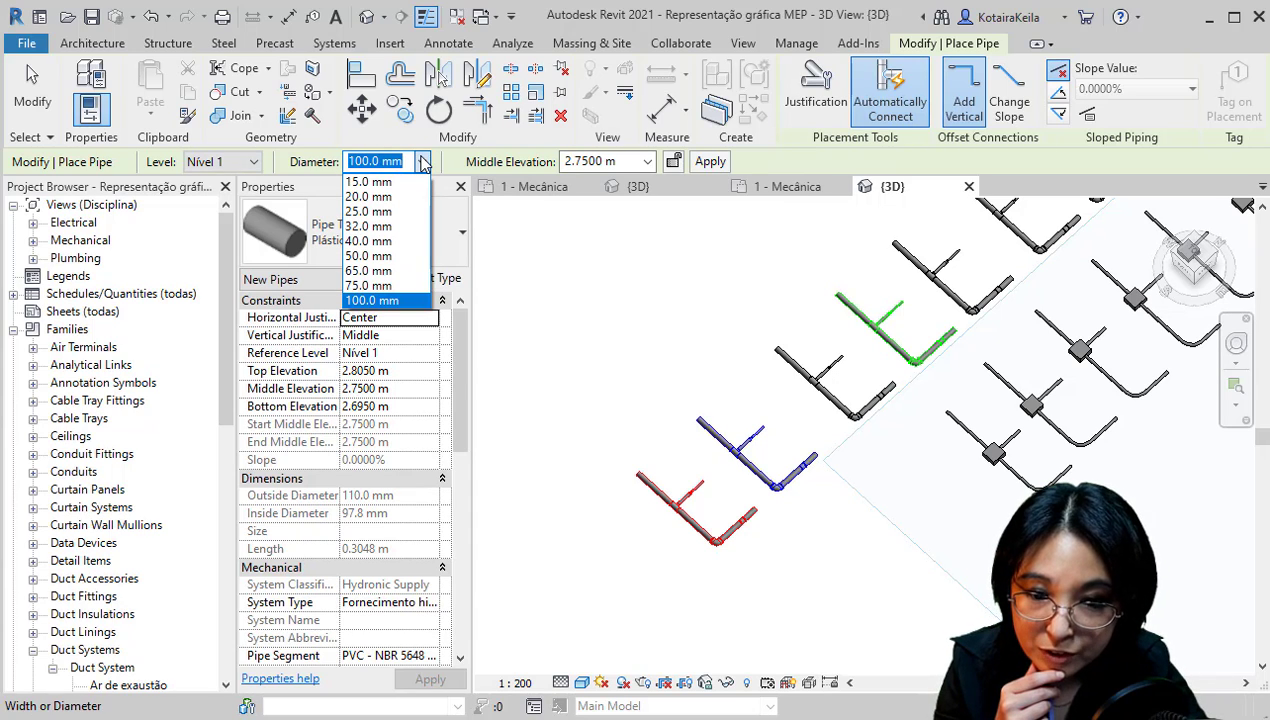
left_click(422, 161)
left_click(415, 227)
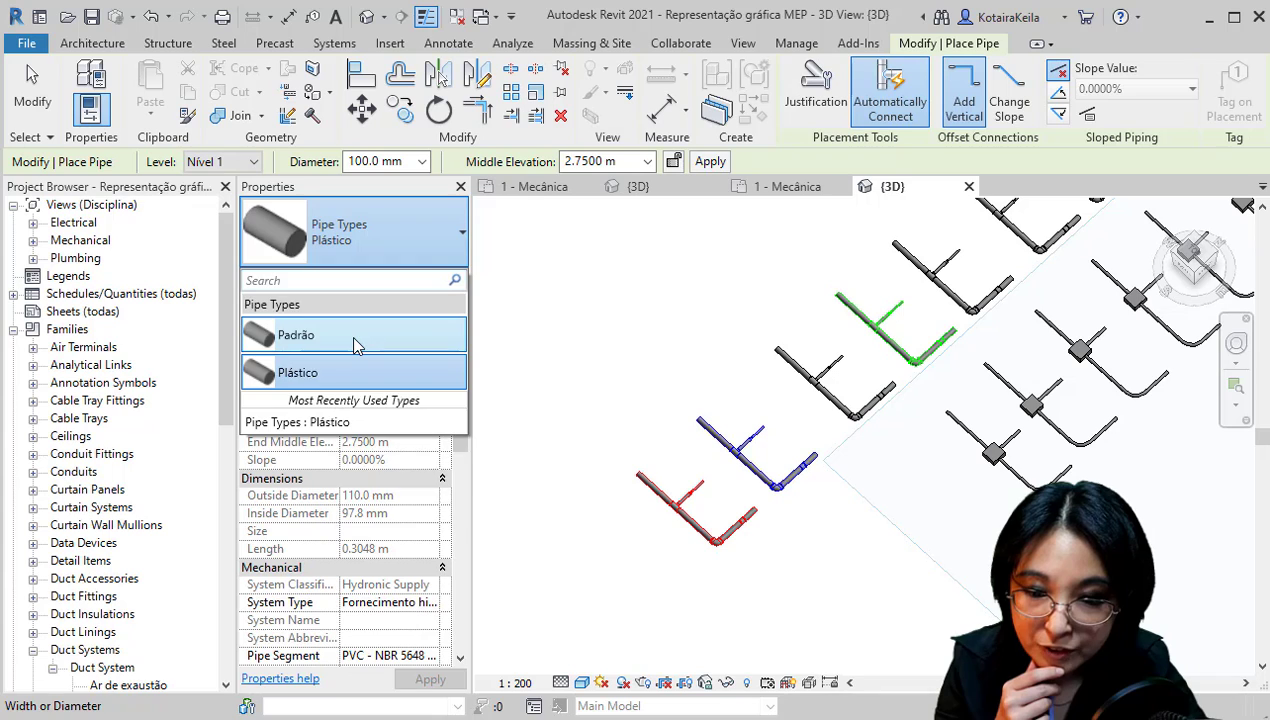
left_click(357, 338)
left_click(424, 161)
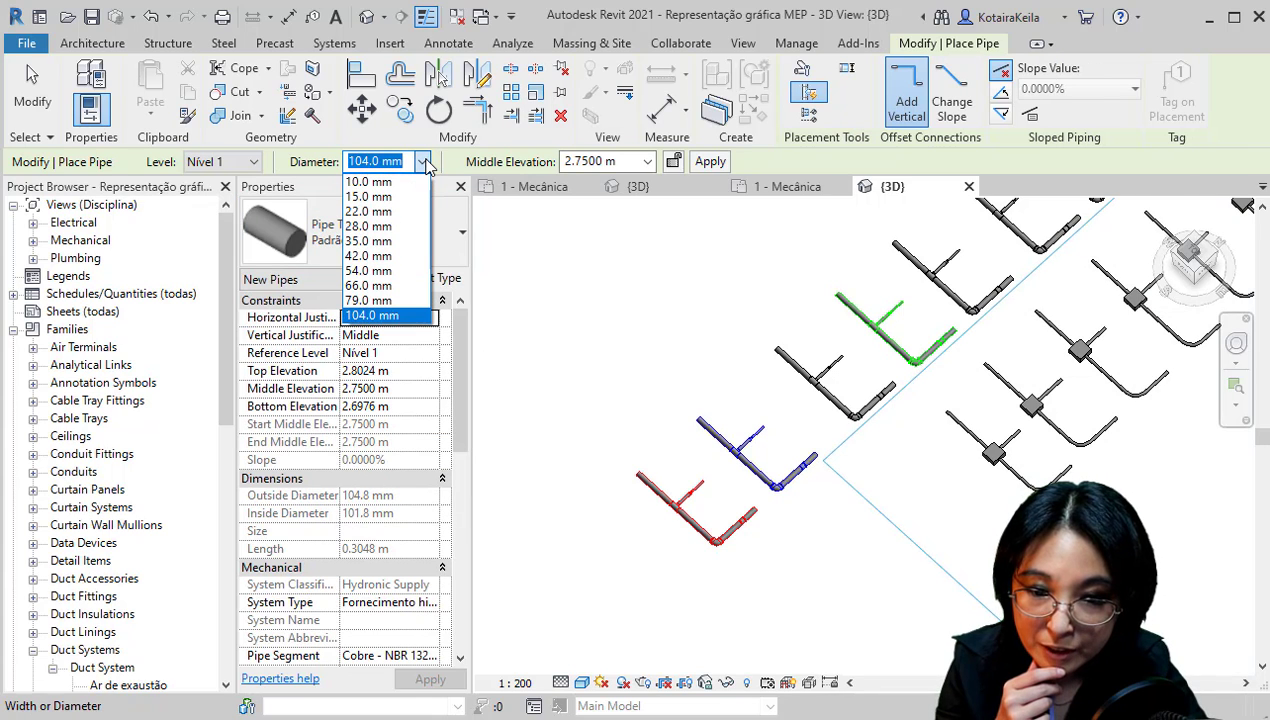
left_click(424, 161)
left_click(400, 250)
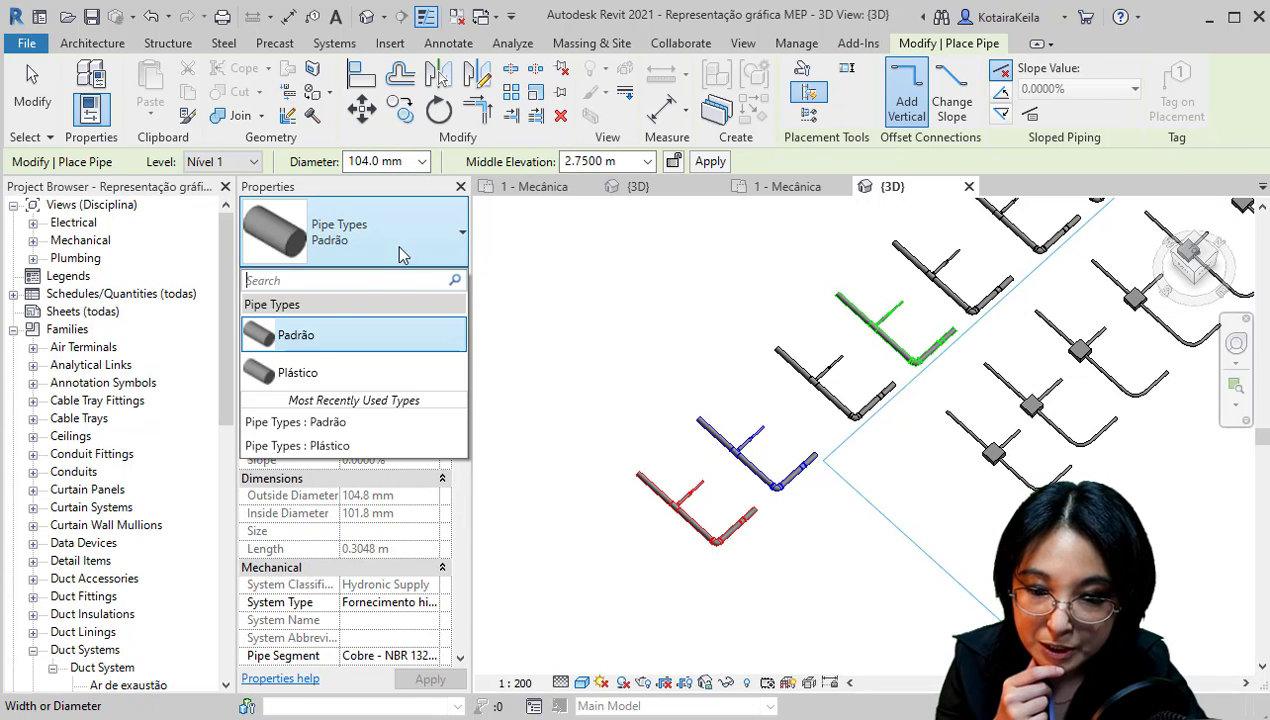
left_click(312, 371)
left_click(424, 161)
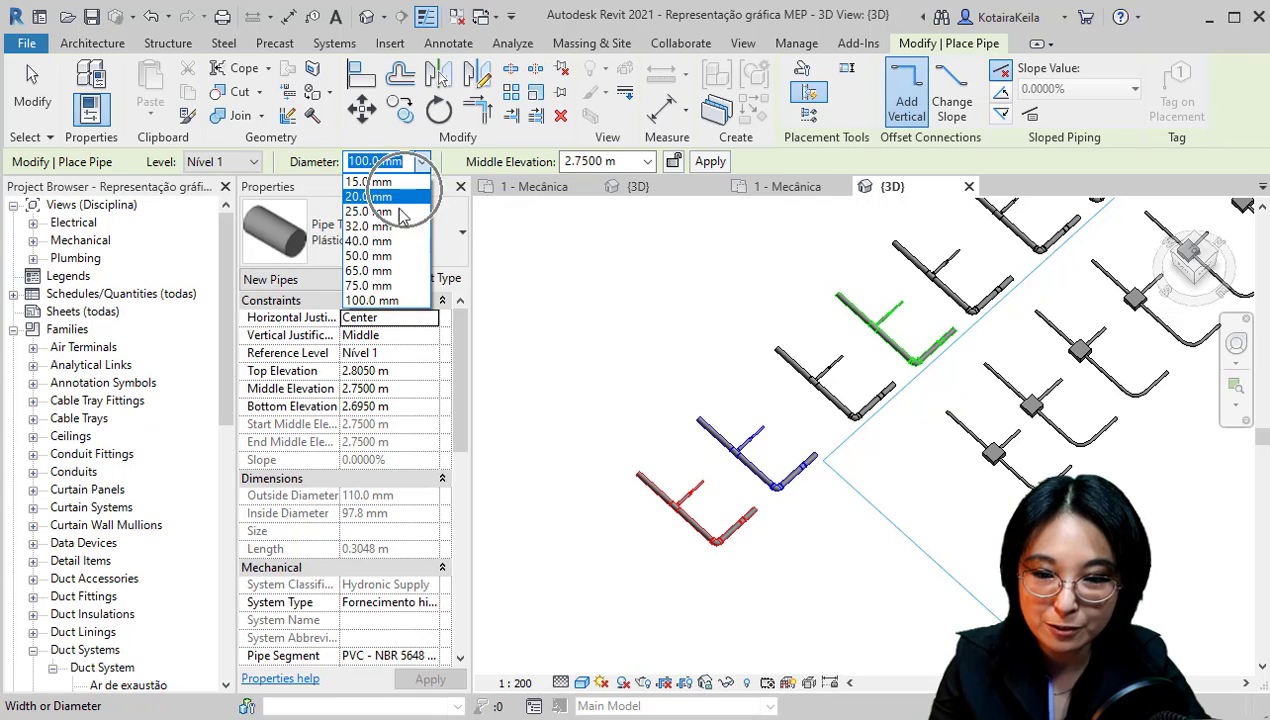
left_click(327, 180)
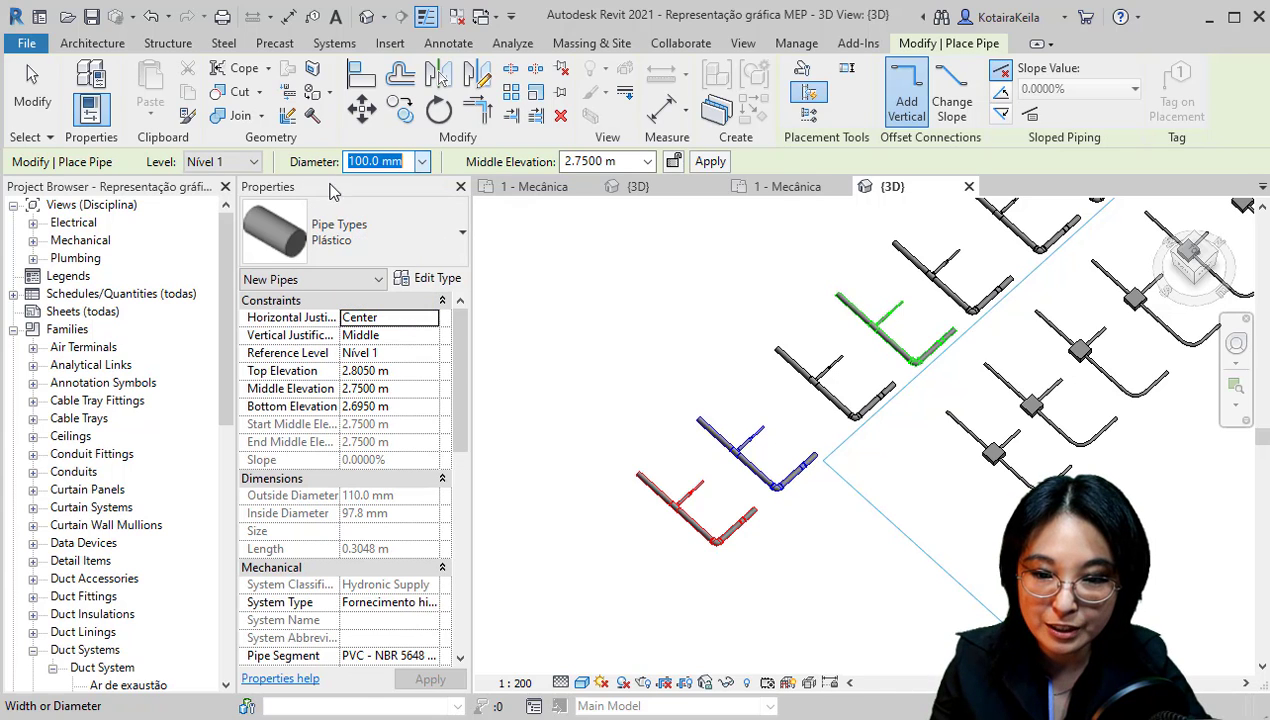
Duplicate the Plástico pipe type and name the copy Cobre
left_click(447, 281)
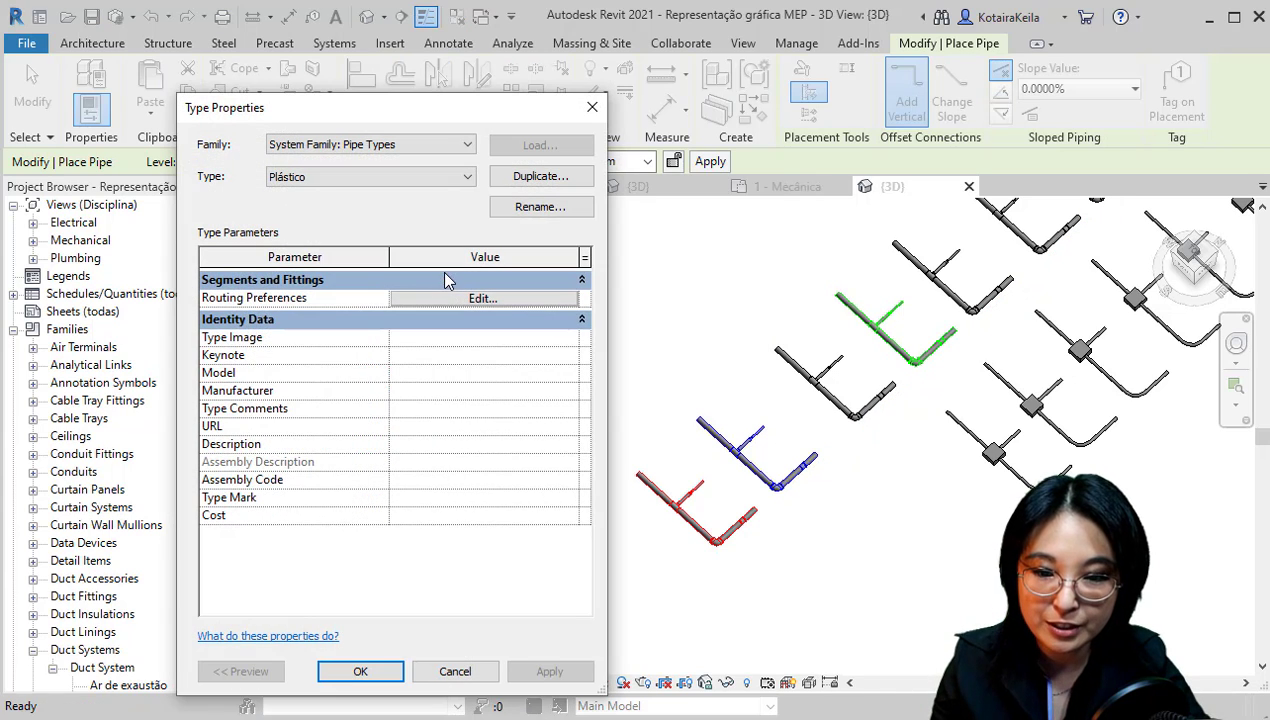
left_click(558, 187)
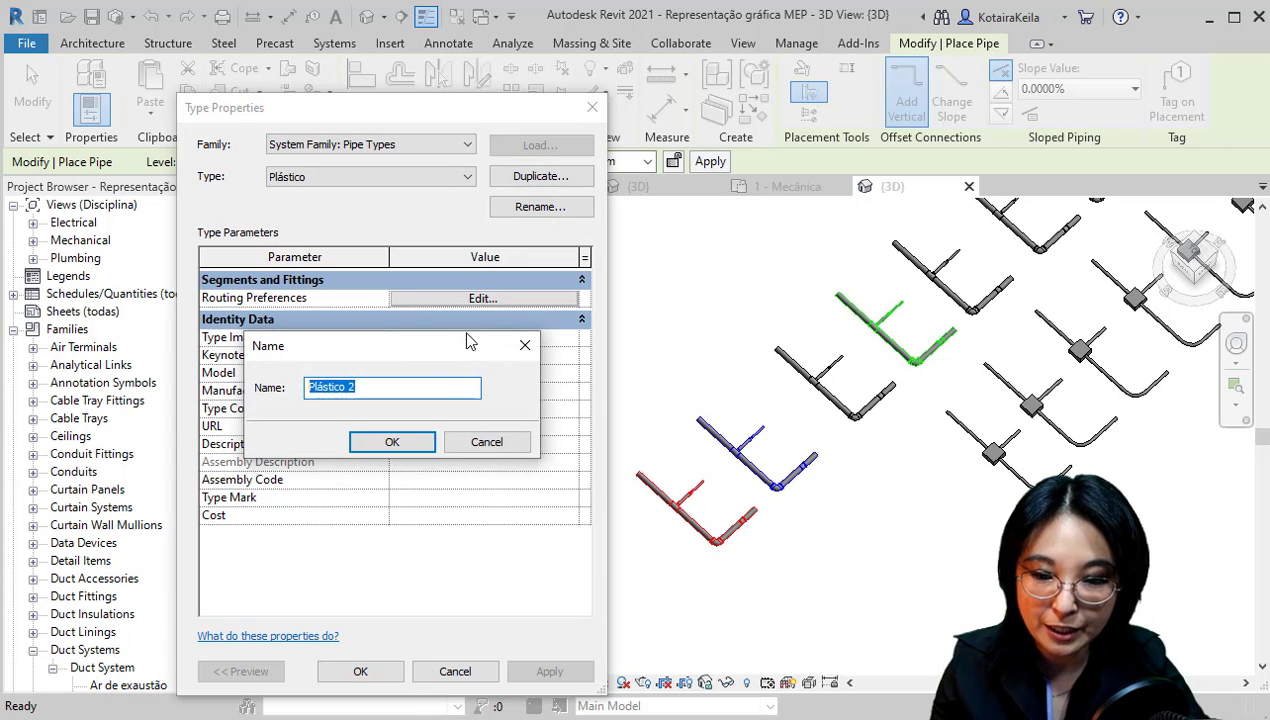
type("Cobre")
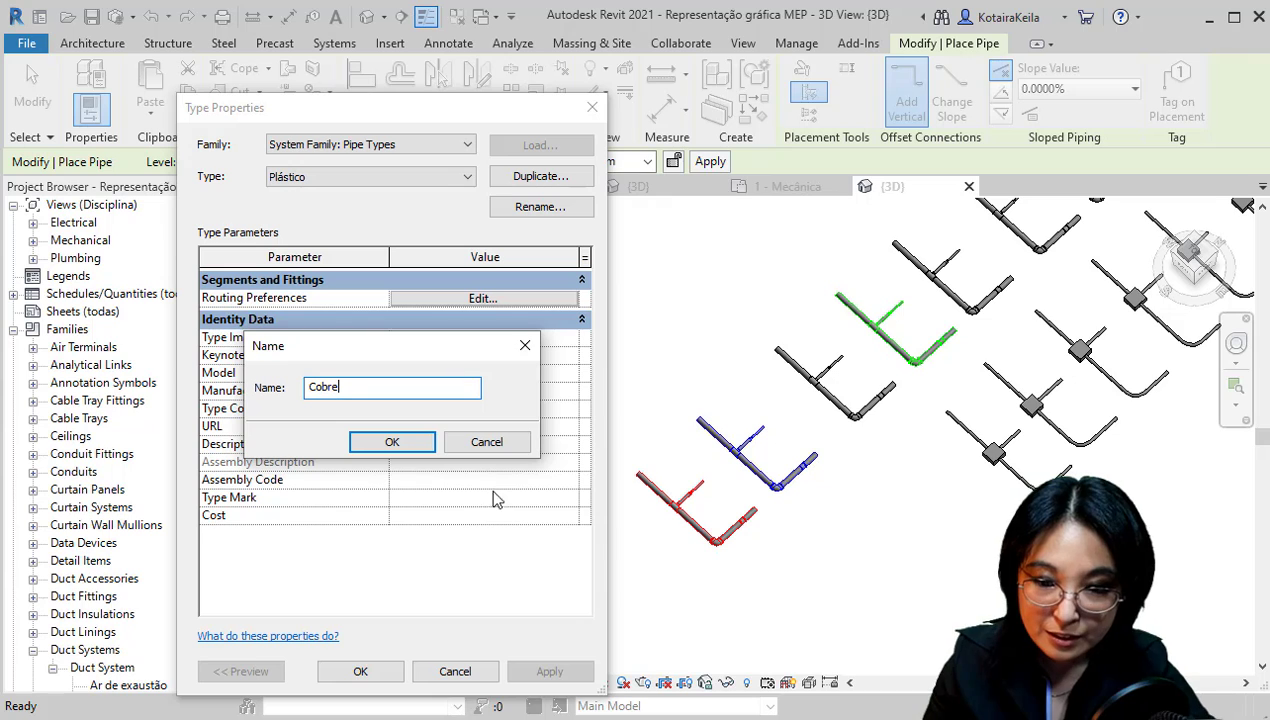
left_click(413, 442)
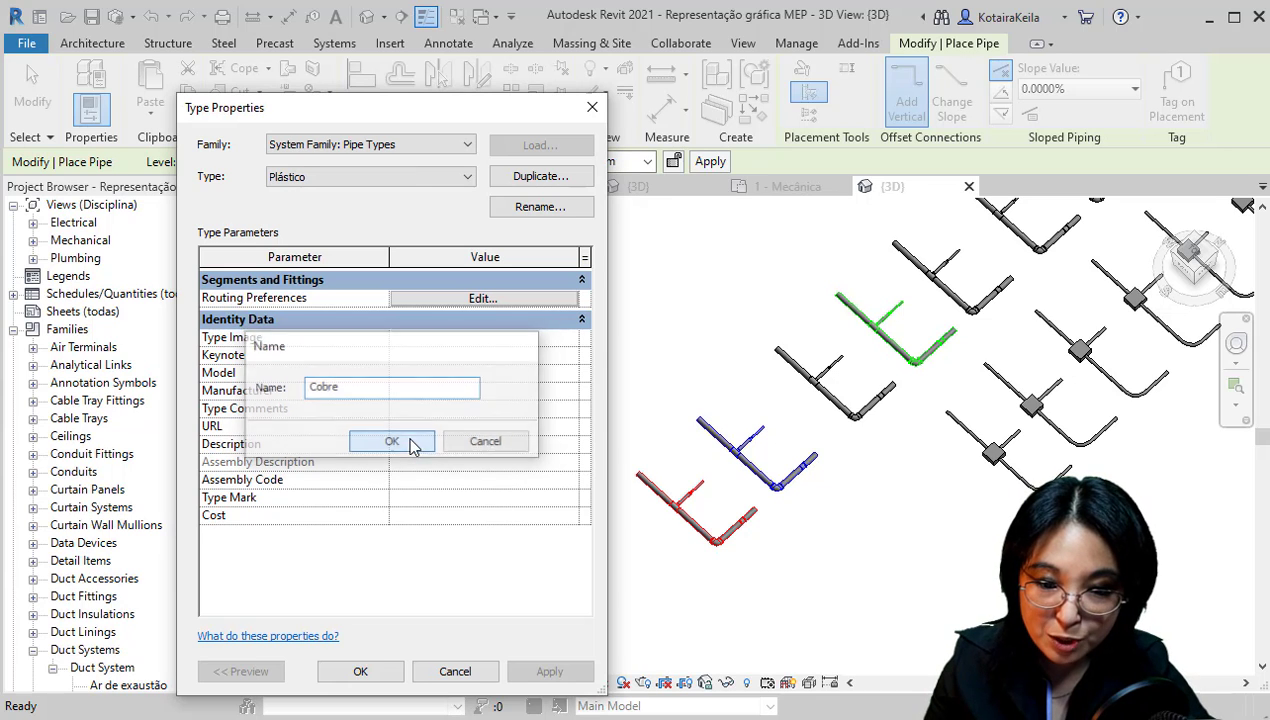
Examine the Cobre pipe type's routing preferences, including its fittings and the pipe segments available
left_click(481, 300)
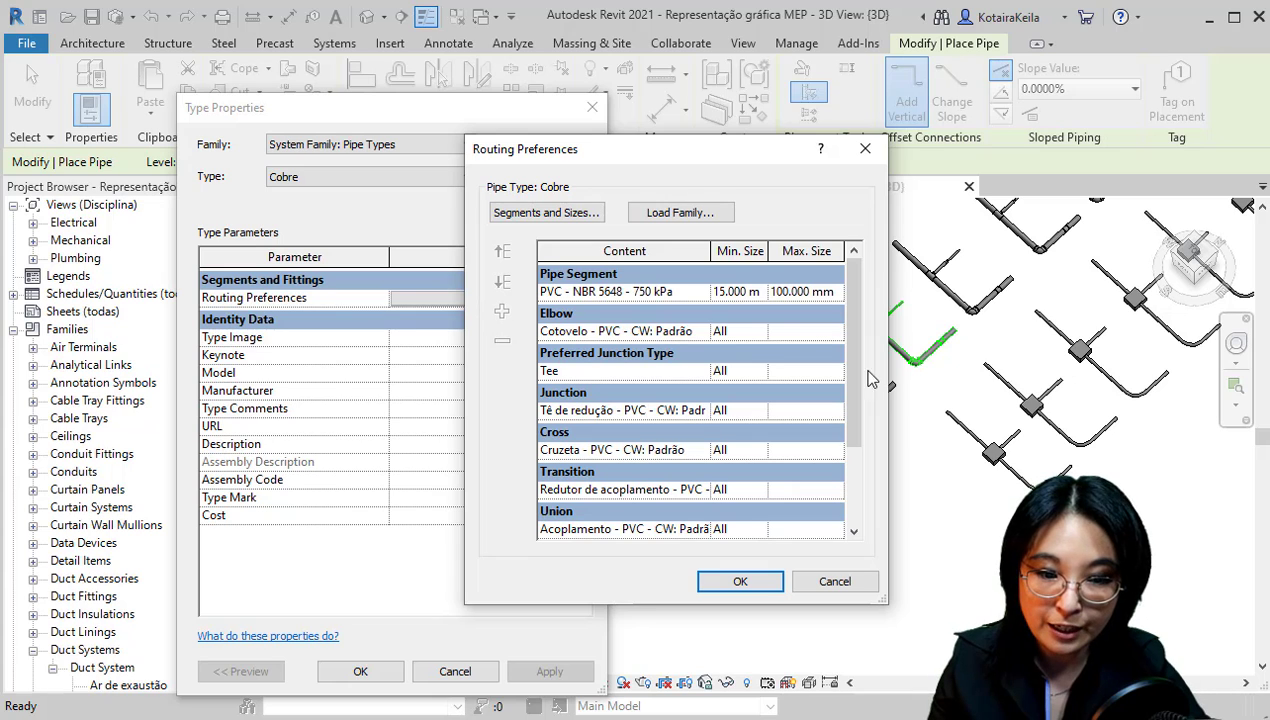
left_click_drag(862, 286, 855, 250)
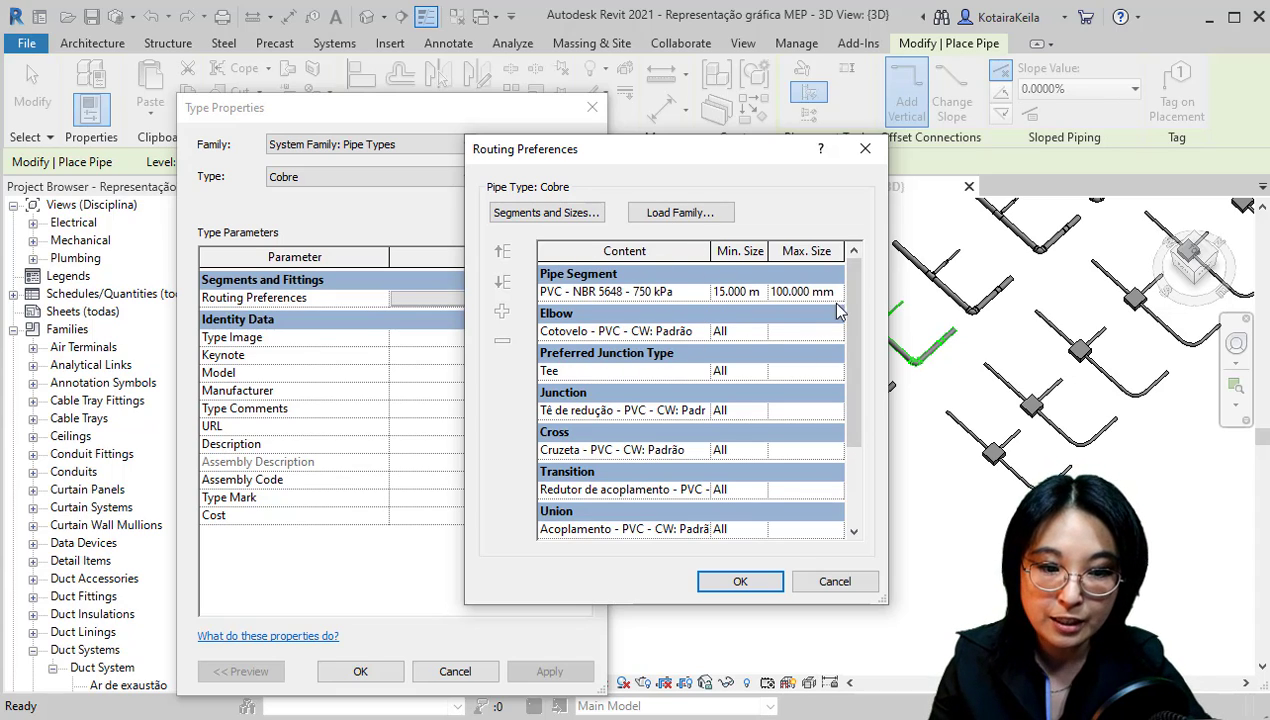
scroll(852, 295, "down", 1)
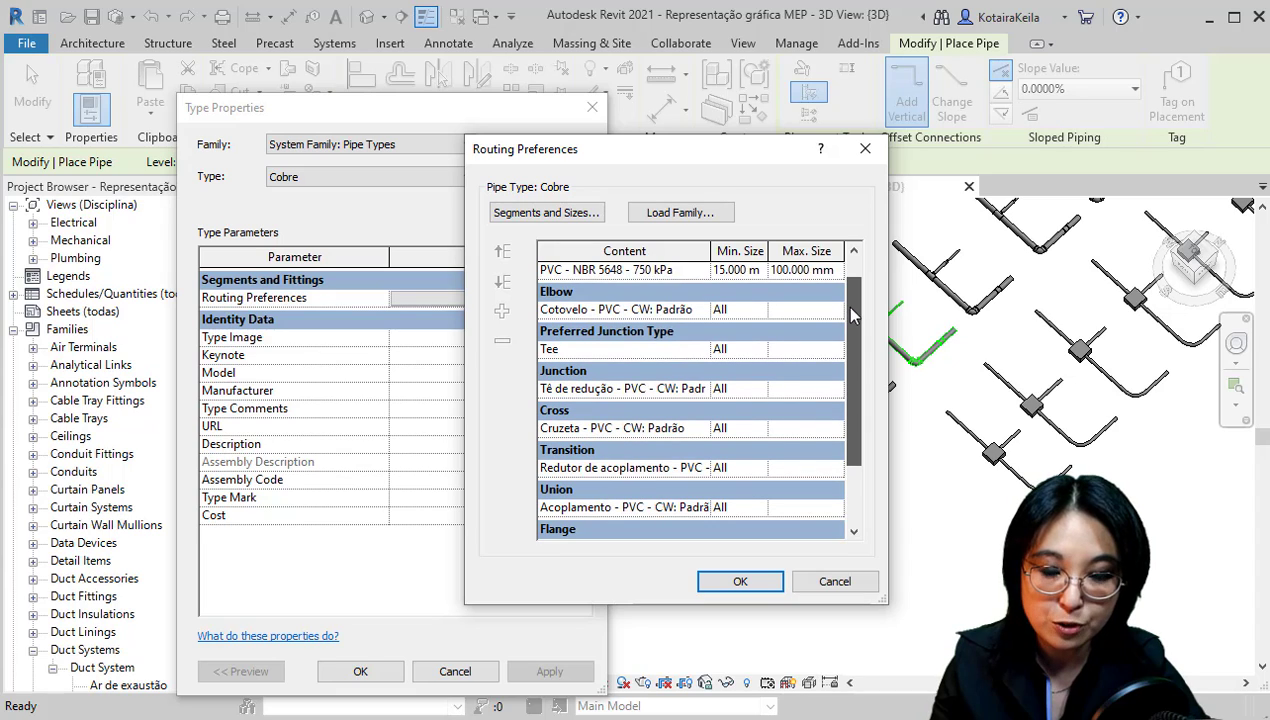
left_click(645, 330)
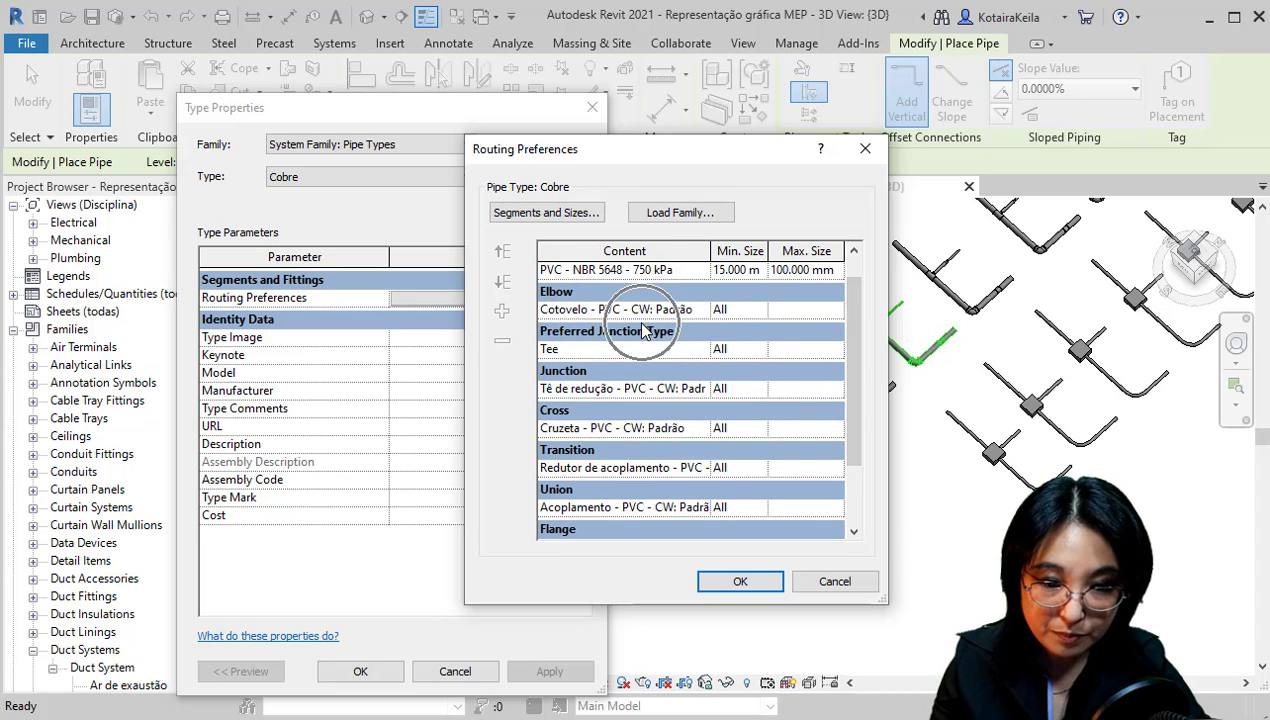
left_click(567, 350)
left_click(585, 308)
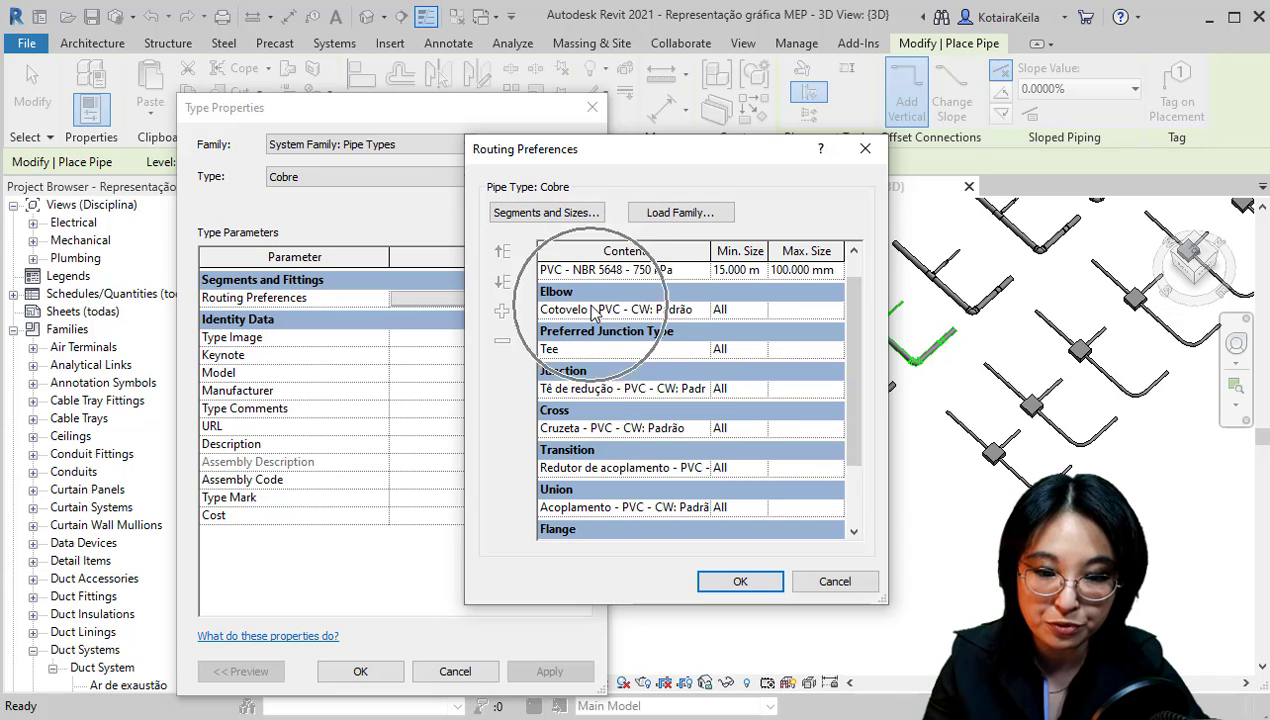
left_click(603, 430)
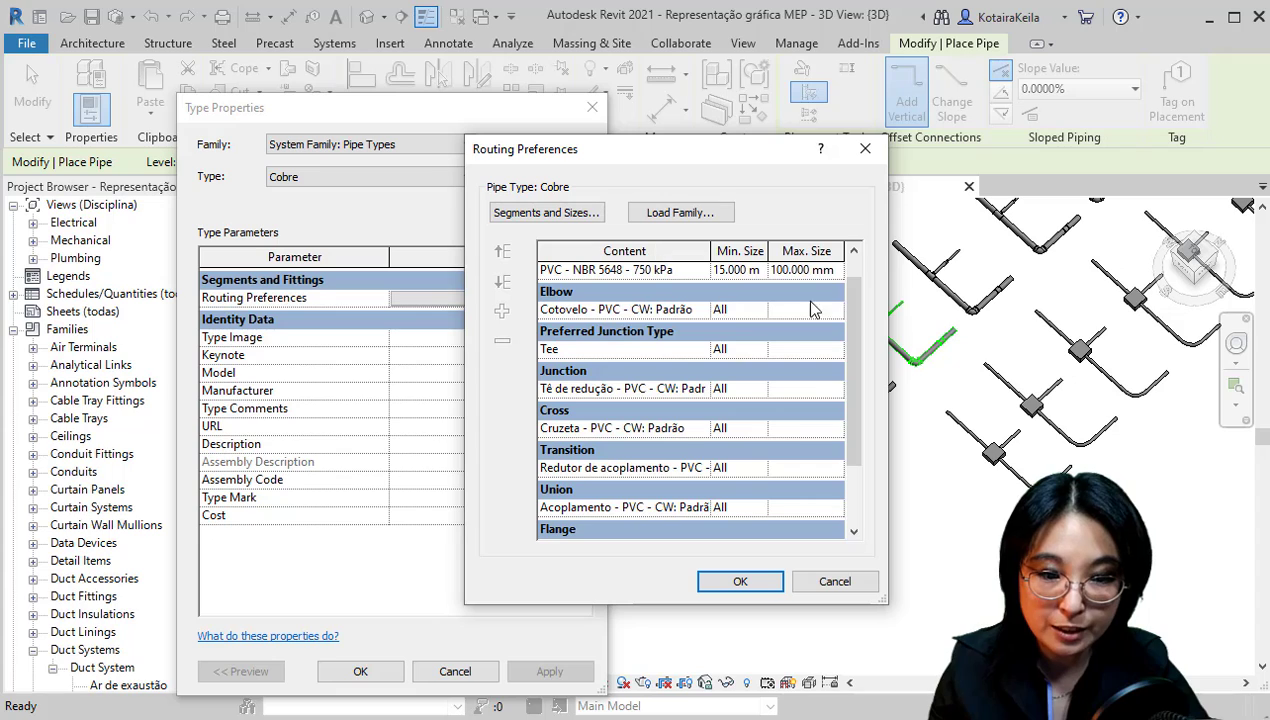
scroll(845, 331, "up", 1)
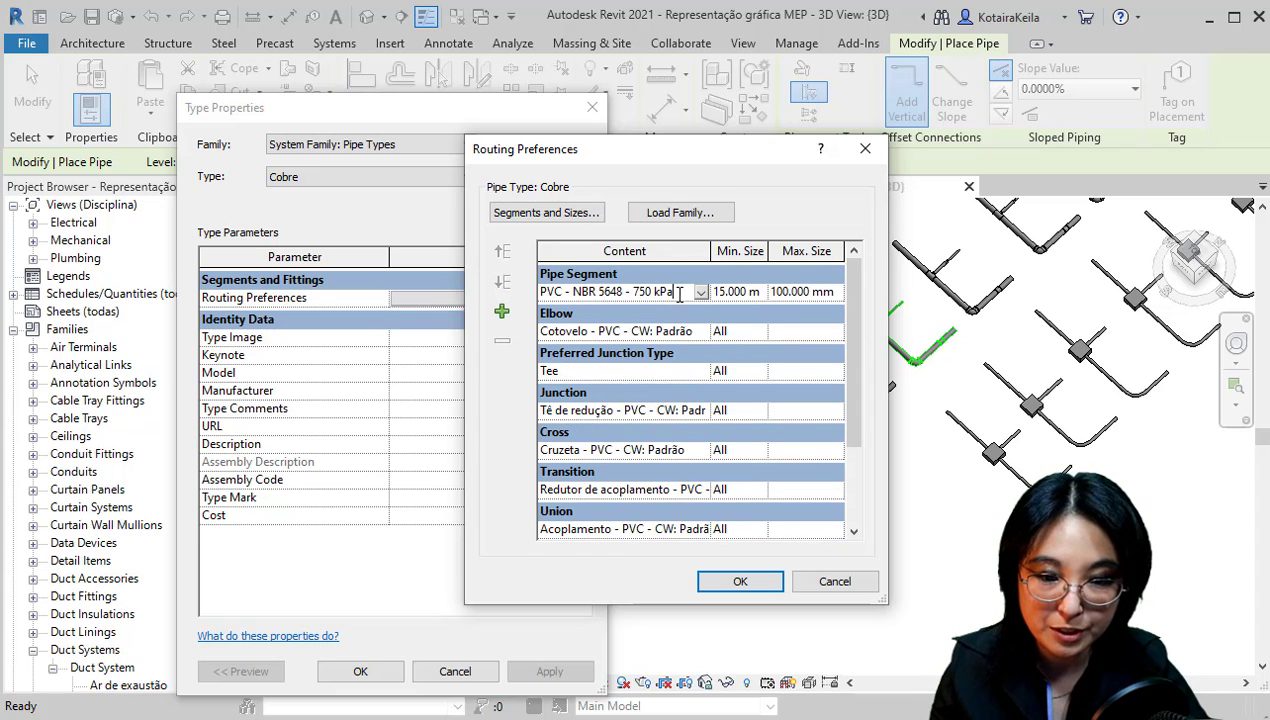
left_click(701, 293)
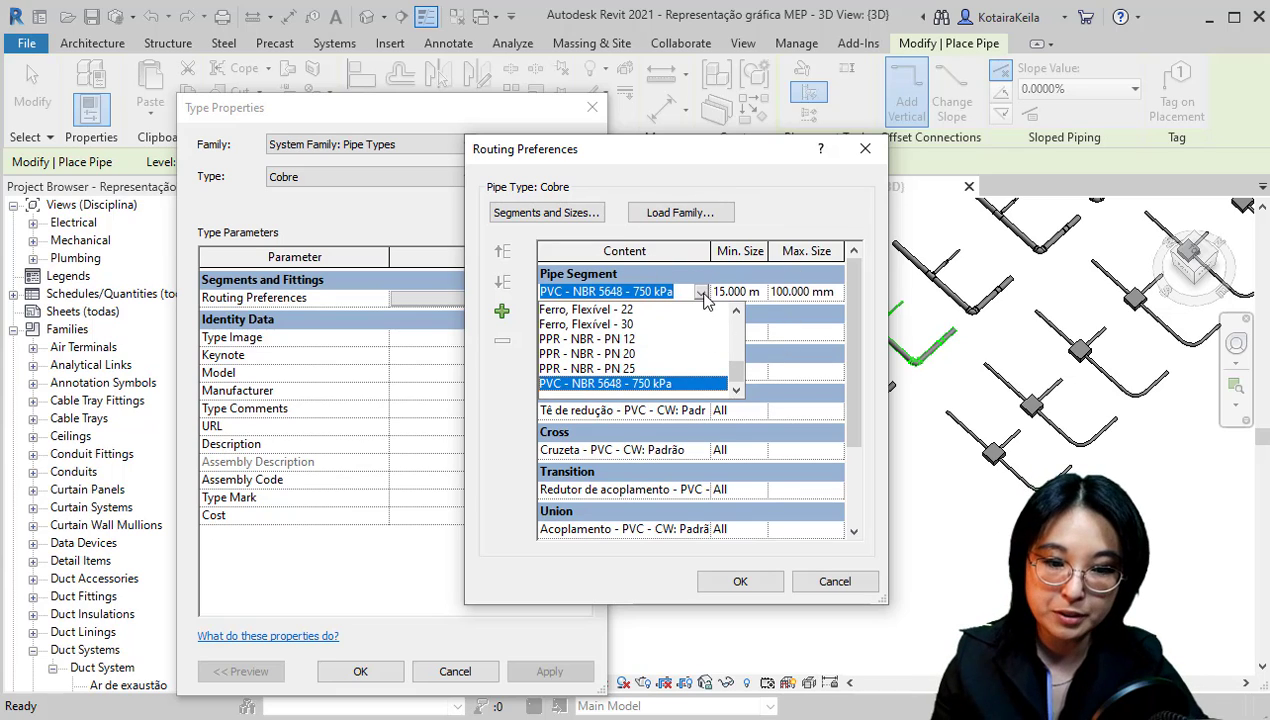
left_click(704, 296)
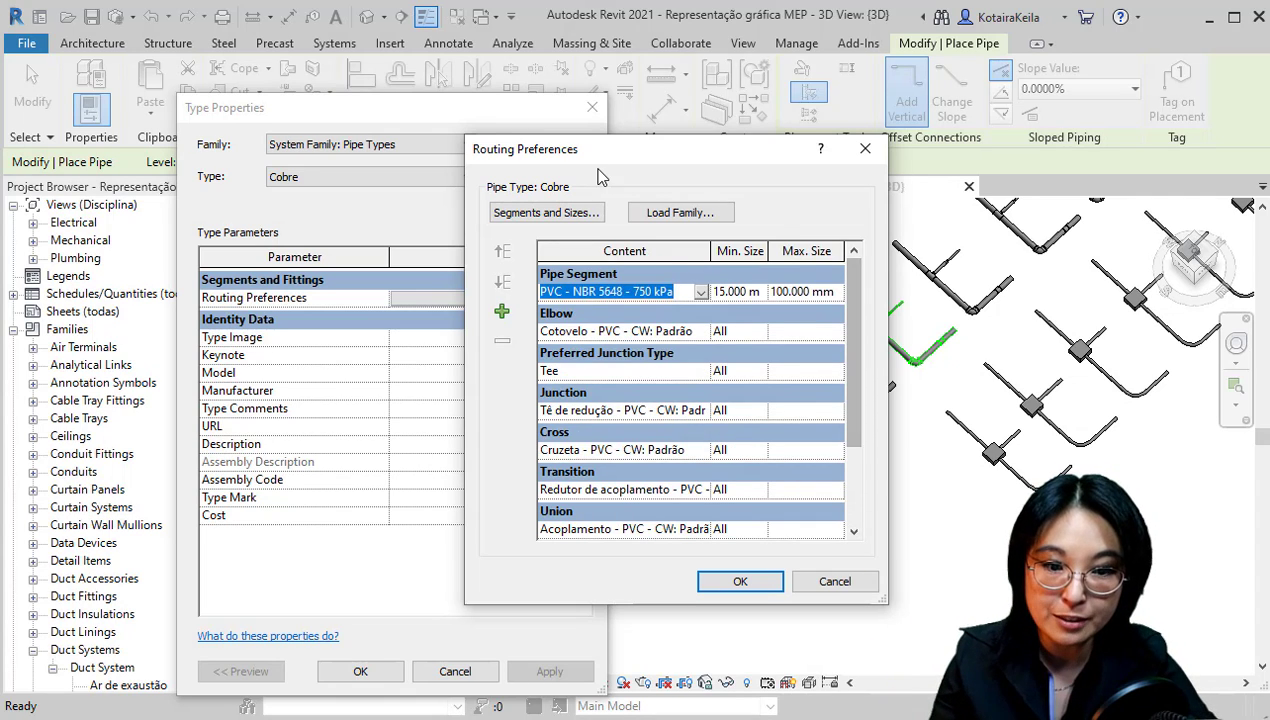
key("ctrl")
key("ctrl")
key("ctrl")
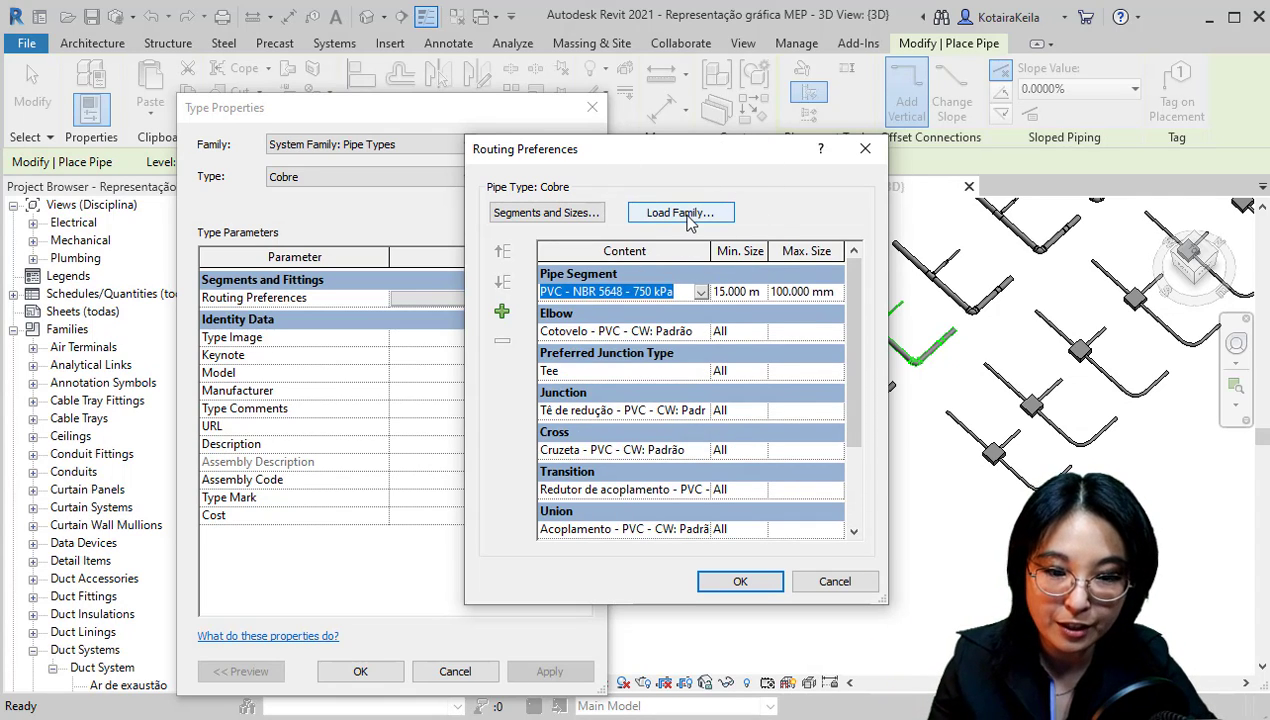
key("ctrl")
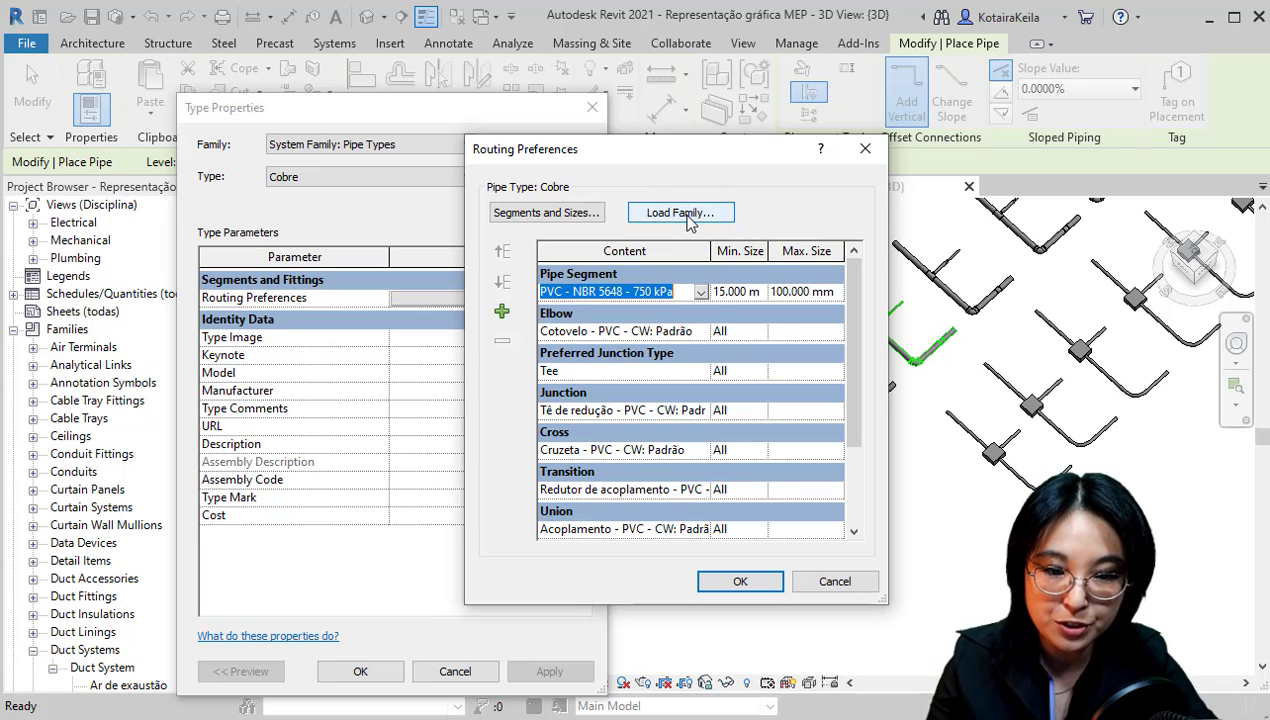
key("ctrl")
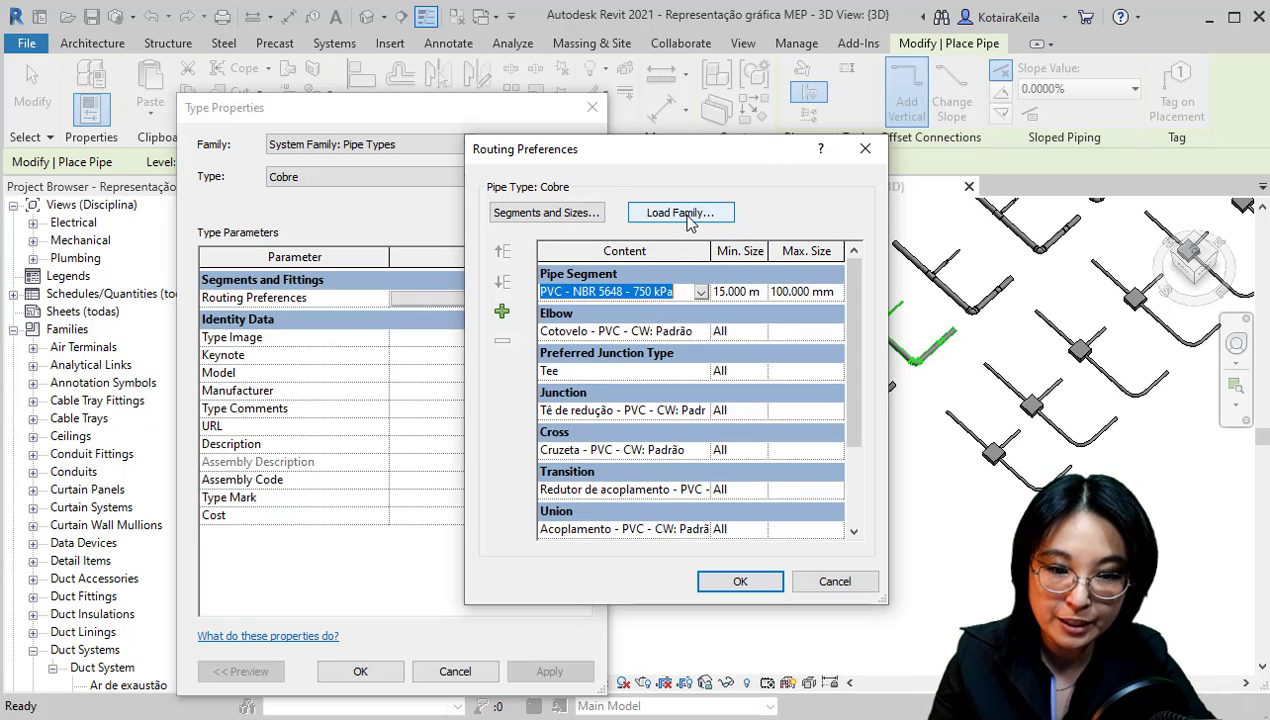
key("ctrl")
key("ctrl")
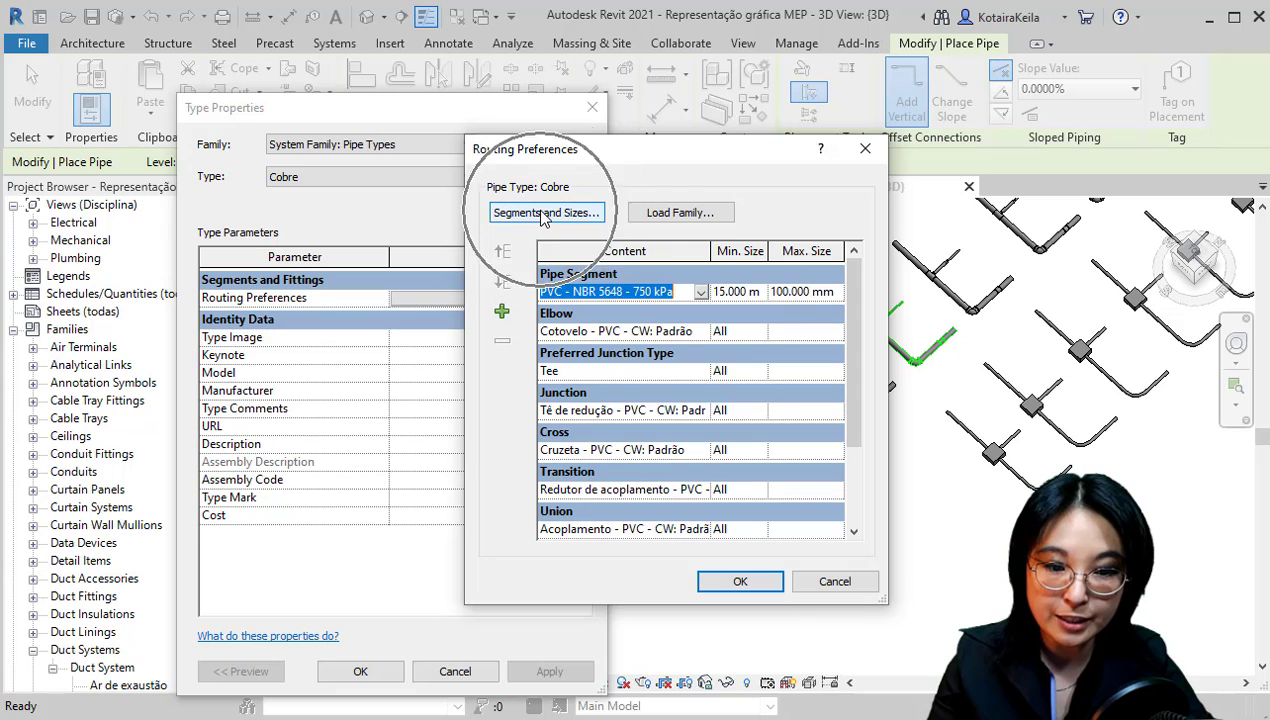
key("ctrl")
key("ctrl")
key("ctrl")
key("ctrl")
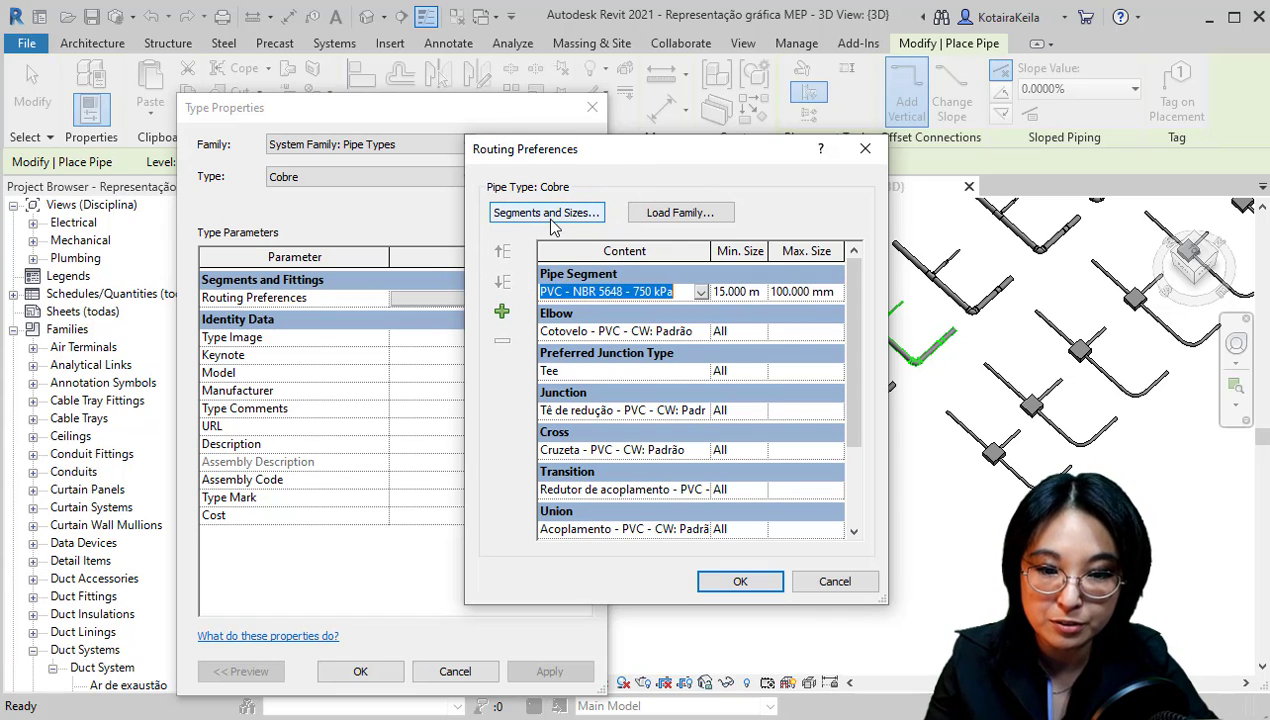
Examine the size catalogs of the copper pipe segments: Cobre NBR 13206 Classes A, E and I, and NBR 14745 Classes 01, 02 and 03
left_click(558, 216)
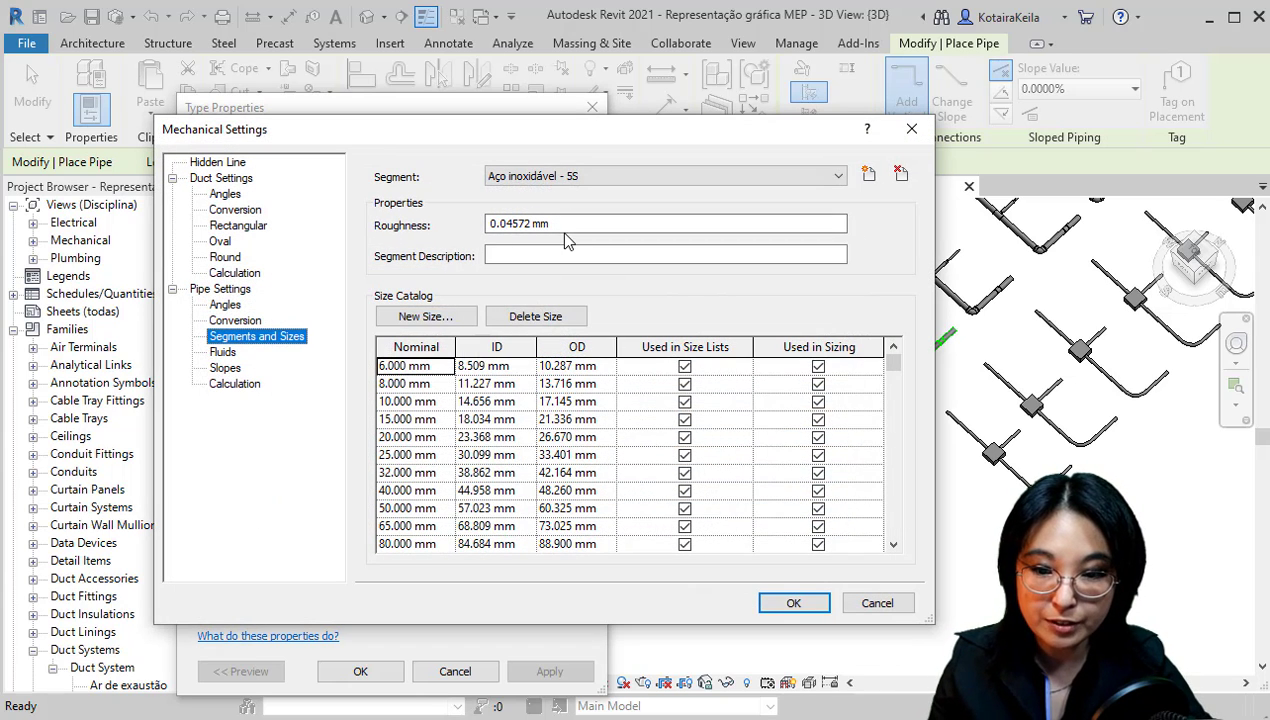
left_click_drag(288, 133, 258, 132)
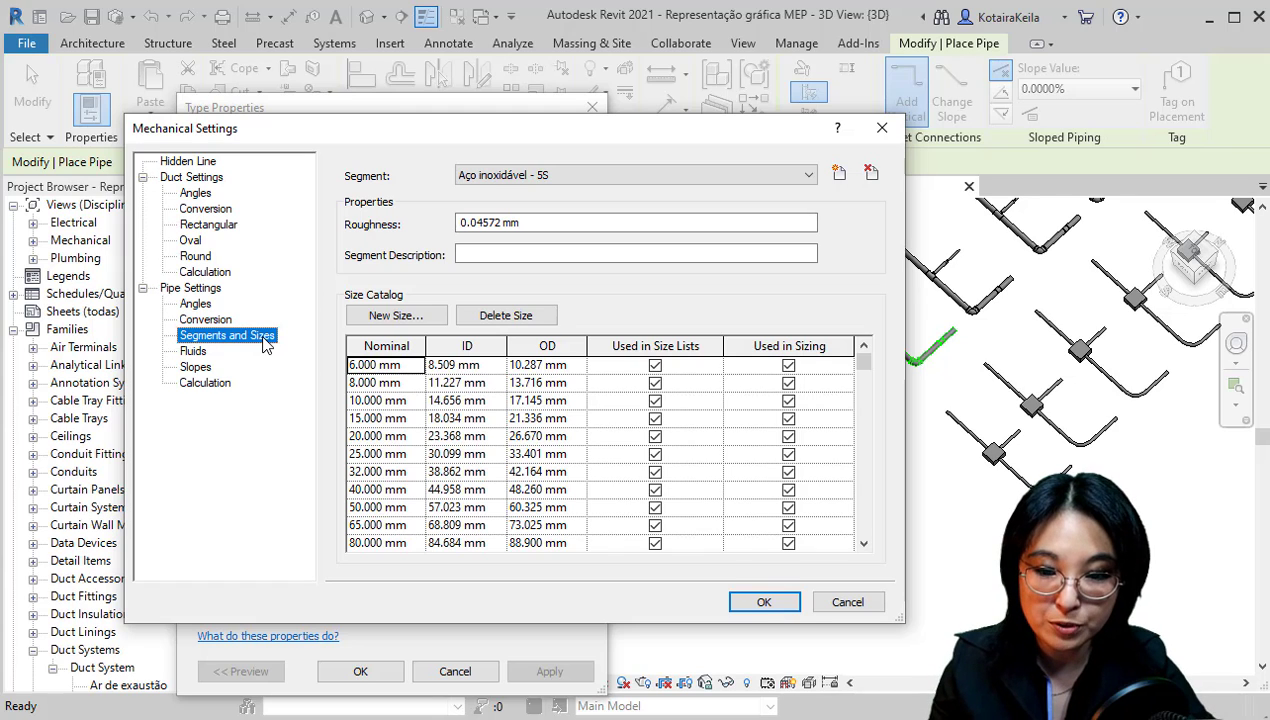
left_click(620, 176)
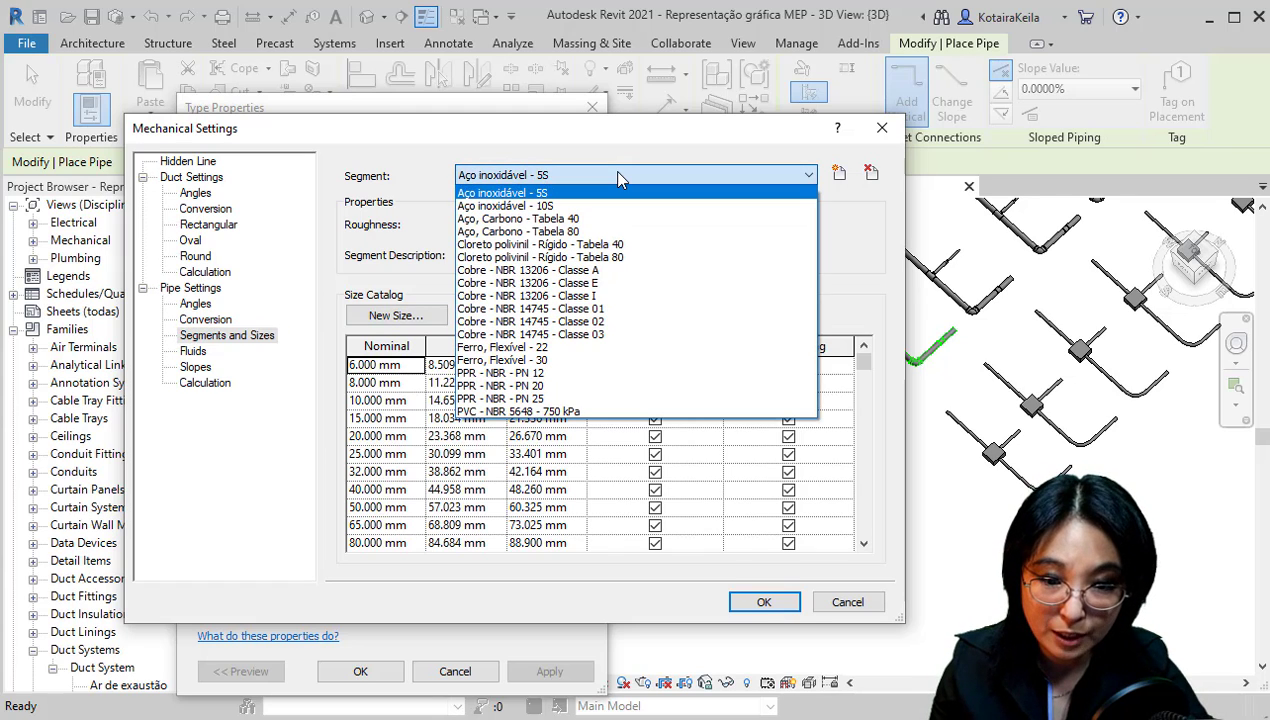
left_click(610, 270)
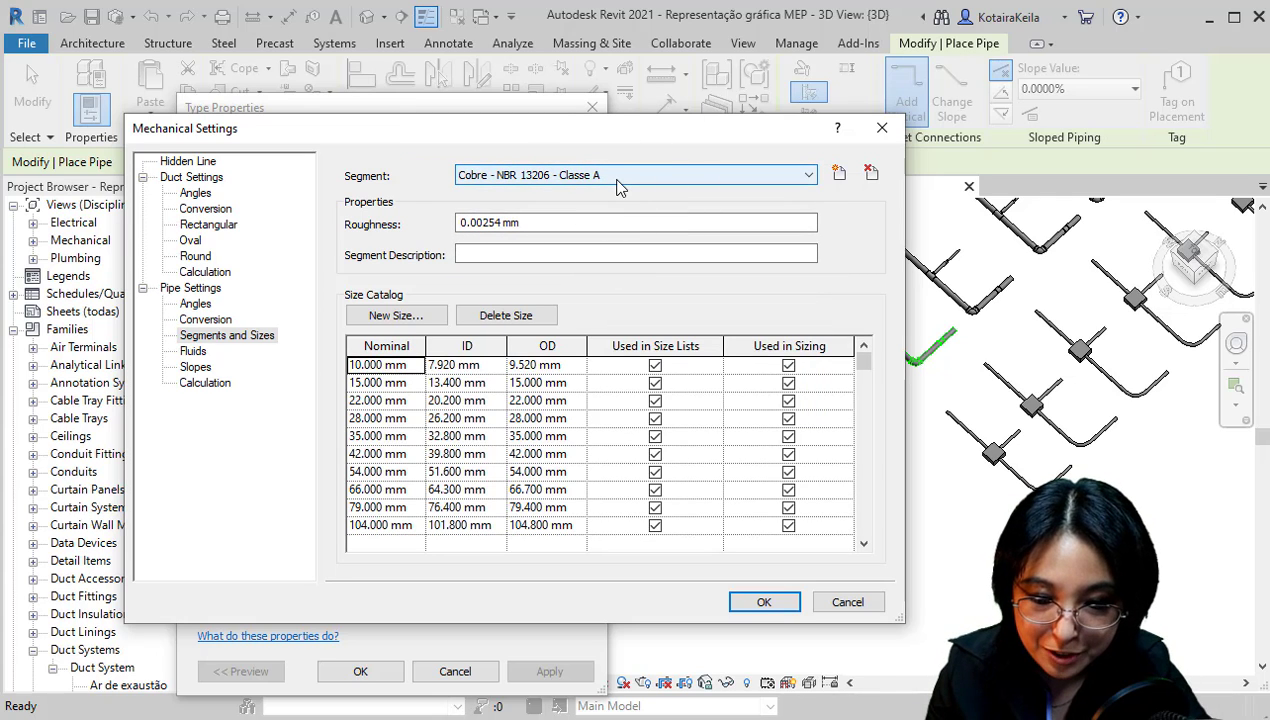
left_click(620, 186)
left_click(607, 289)
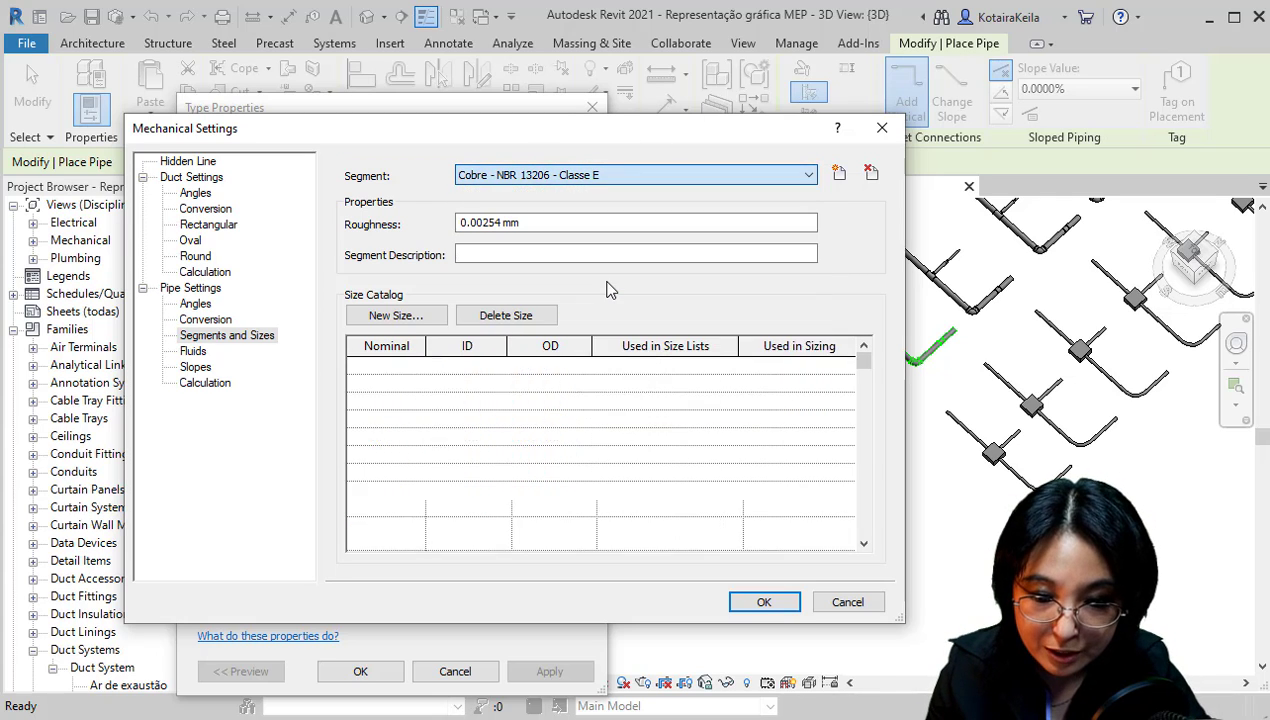
left_click(612, 176)
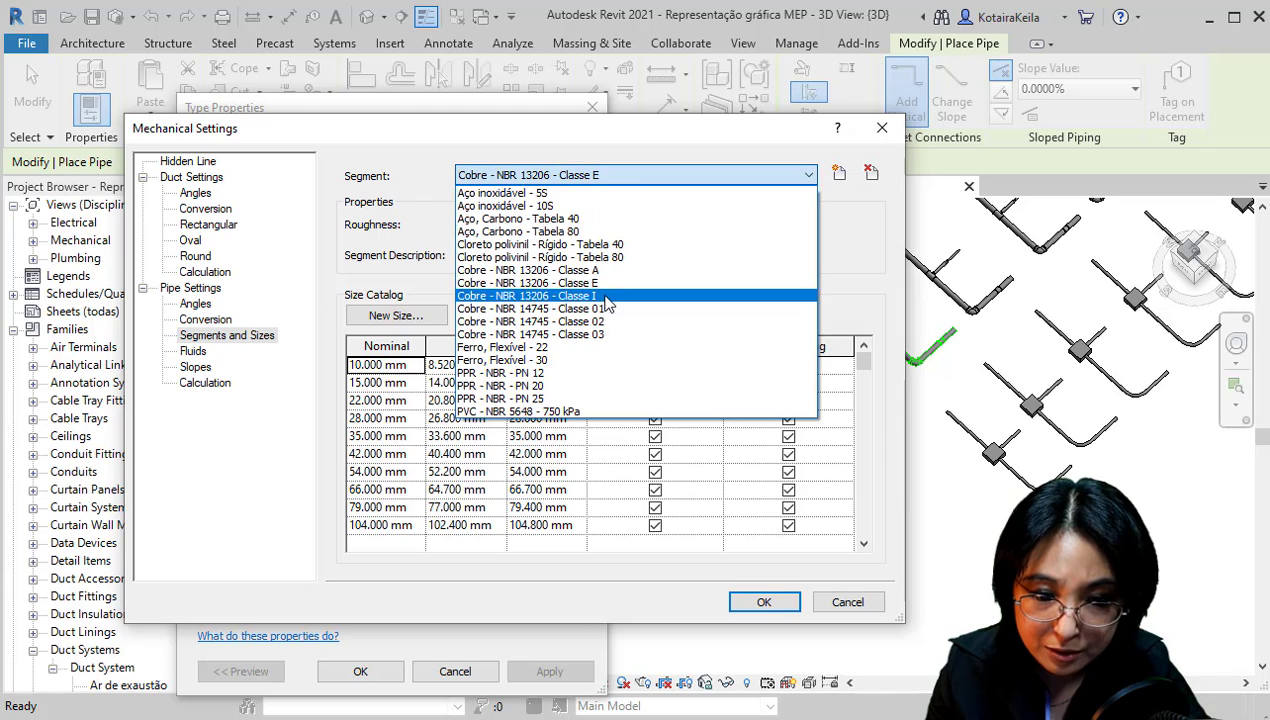
left_click(607, 297)
left_click(625, 176)
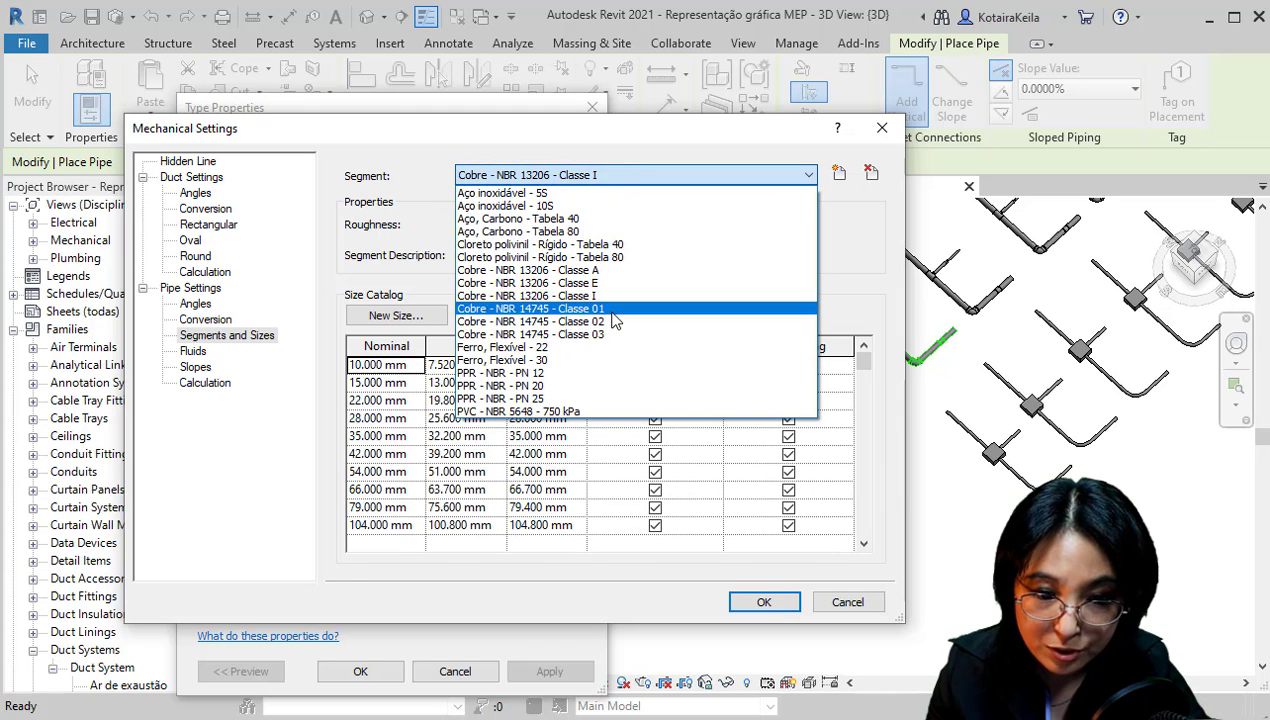
left_click(612, 318)
left_click(630, 182)
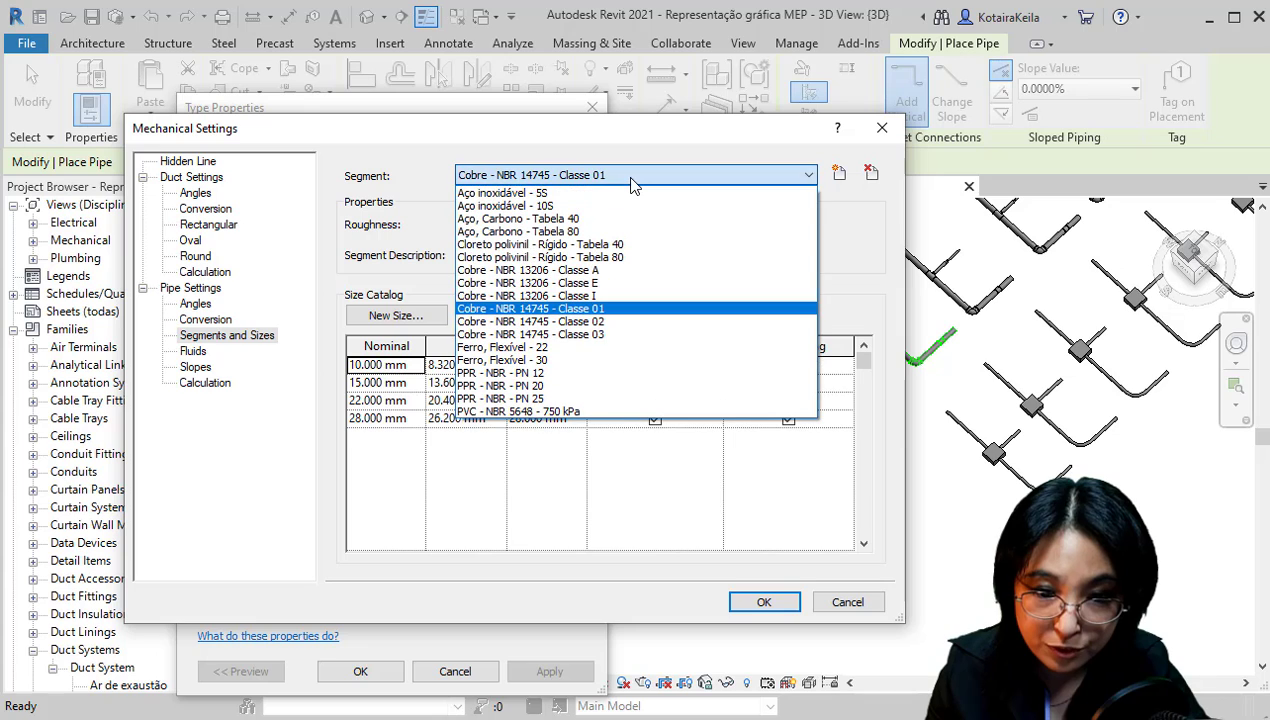
left_click(600, 321)
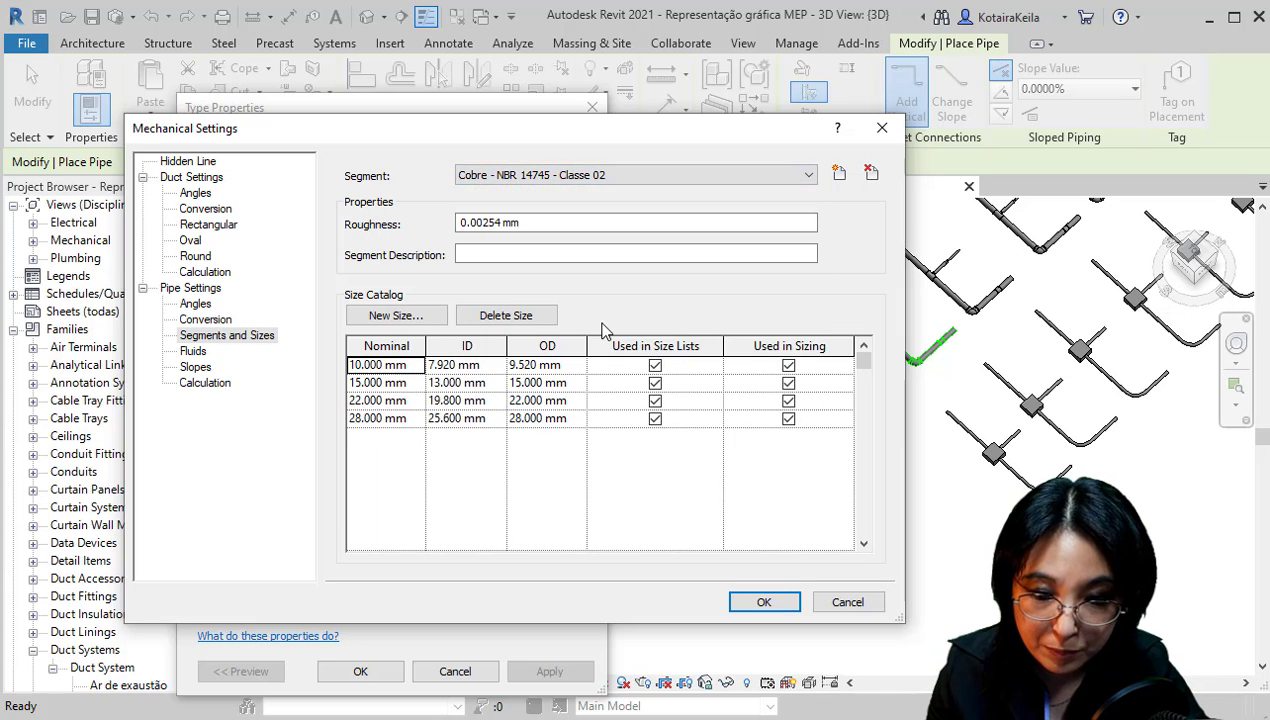
left_click(651, 178)
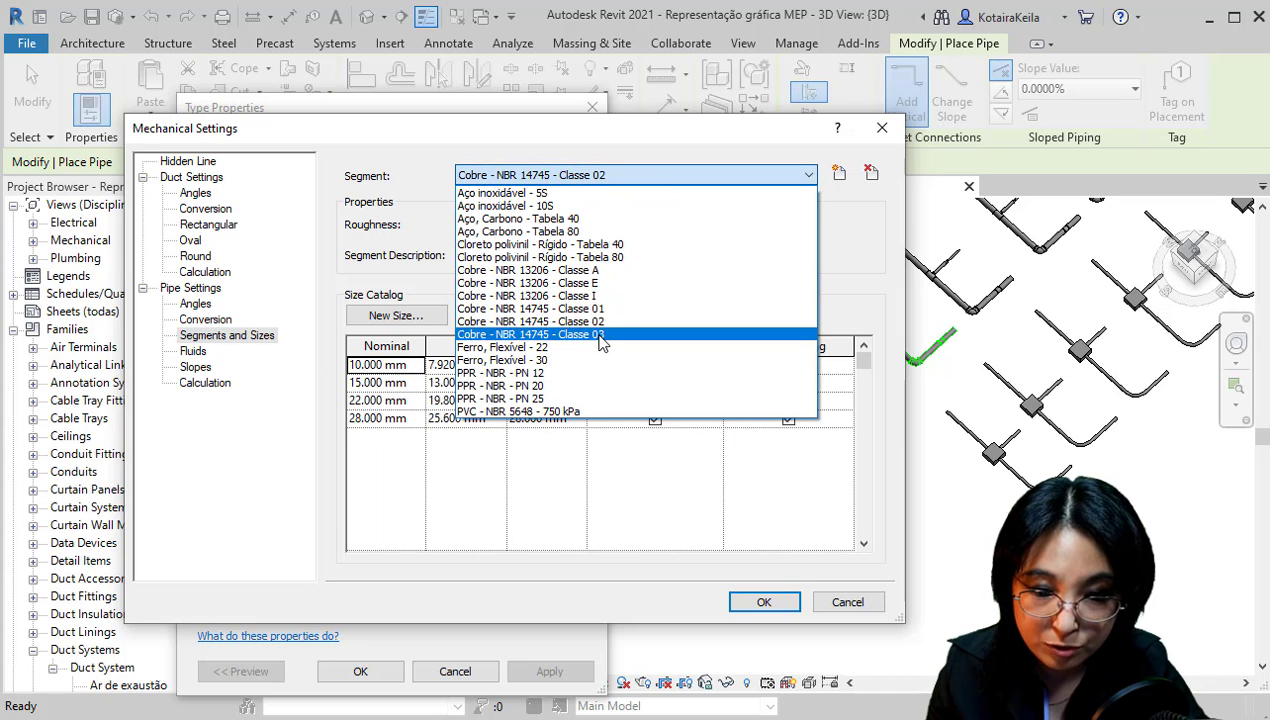
left_click(600, 331)
Start a new material-based pipe segment from PVC - NBR 5648 - 750 kPa and open its material selection
left_click(717, 179)
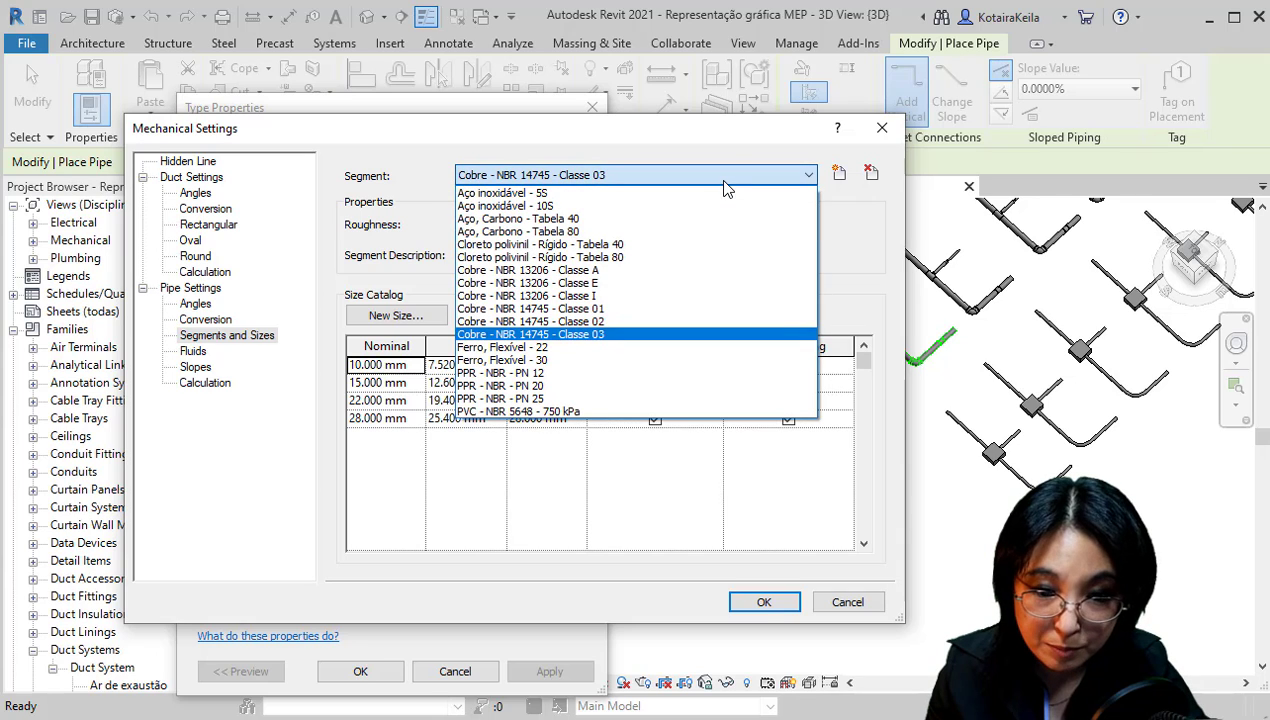
left_click(615, 412)
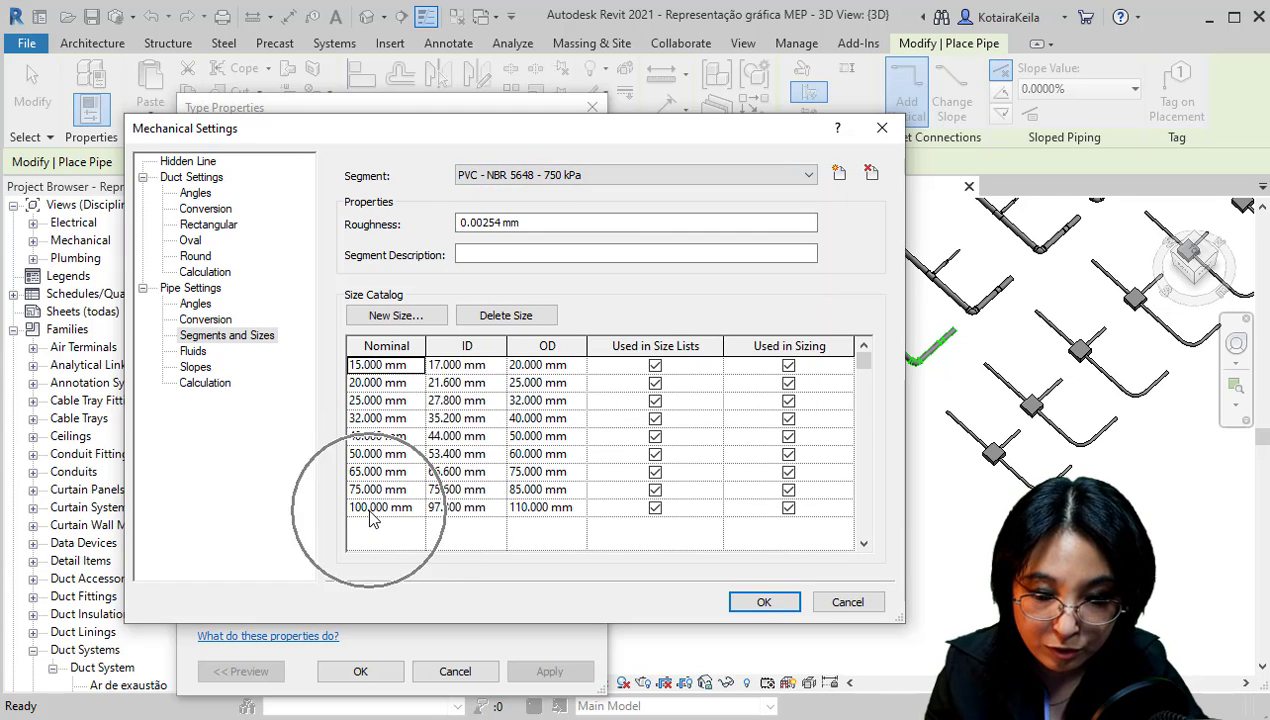
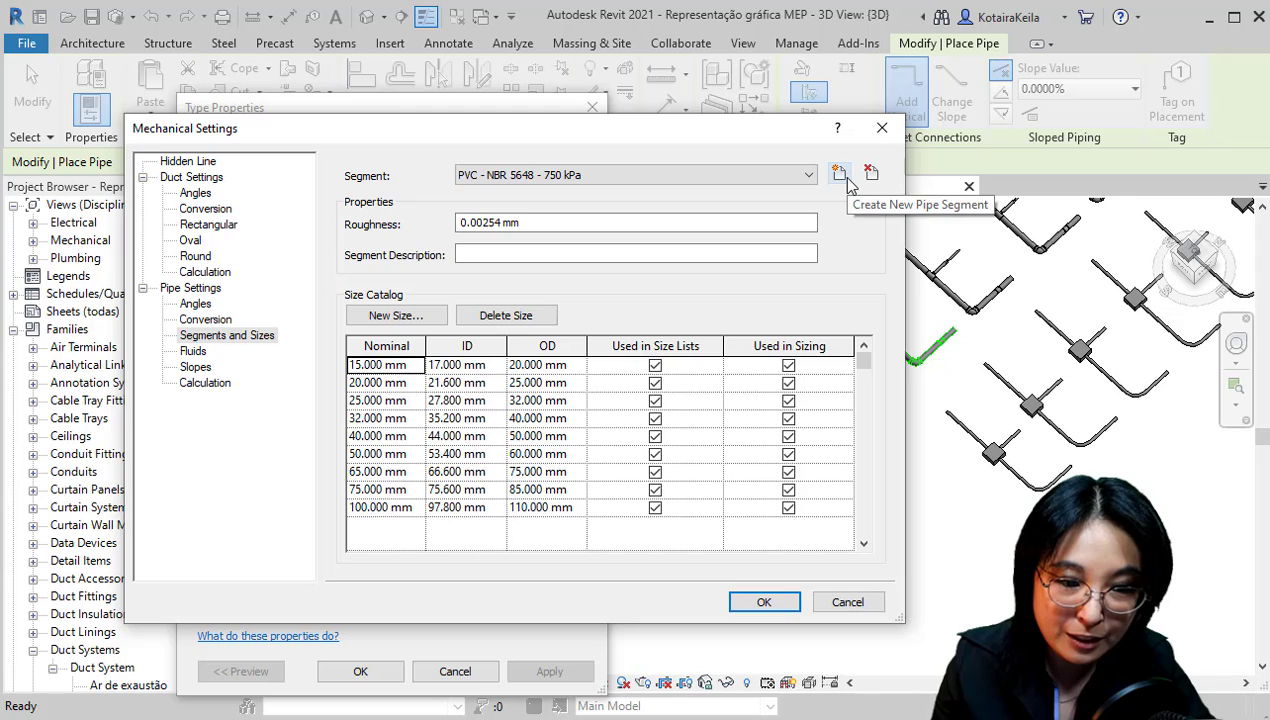
left_click(846, 179)
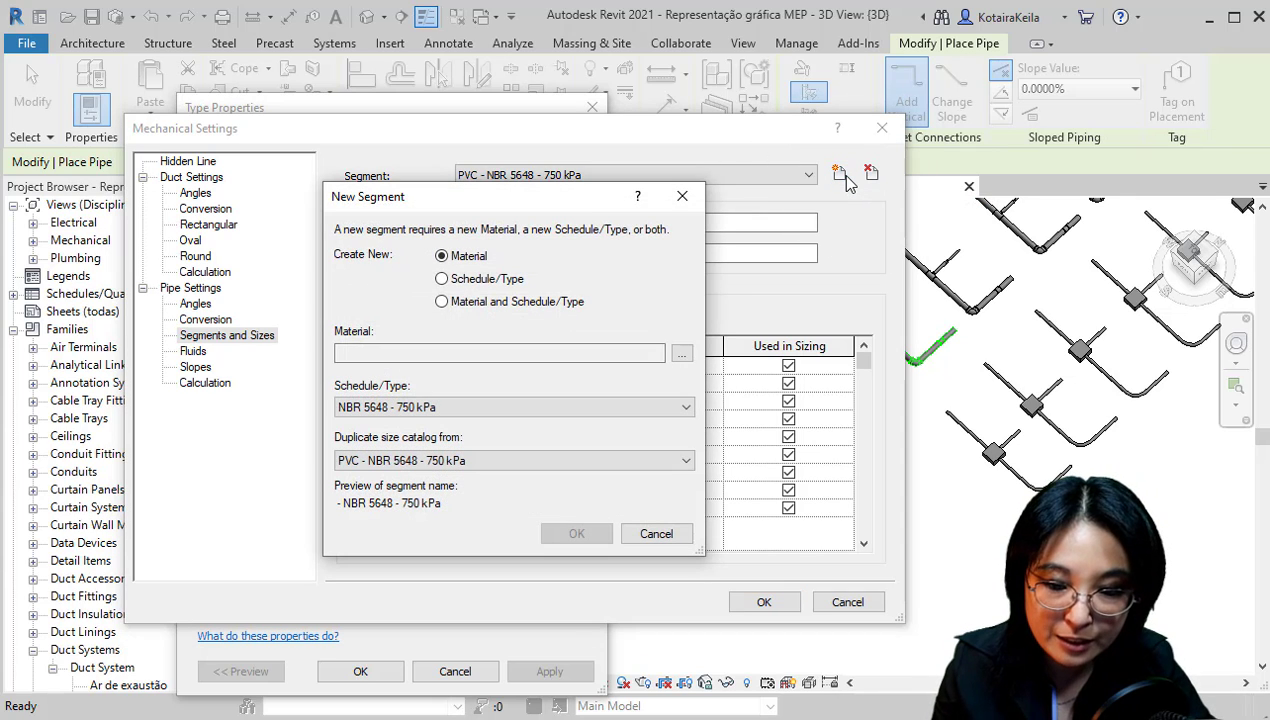
left_click(682, 354)
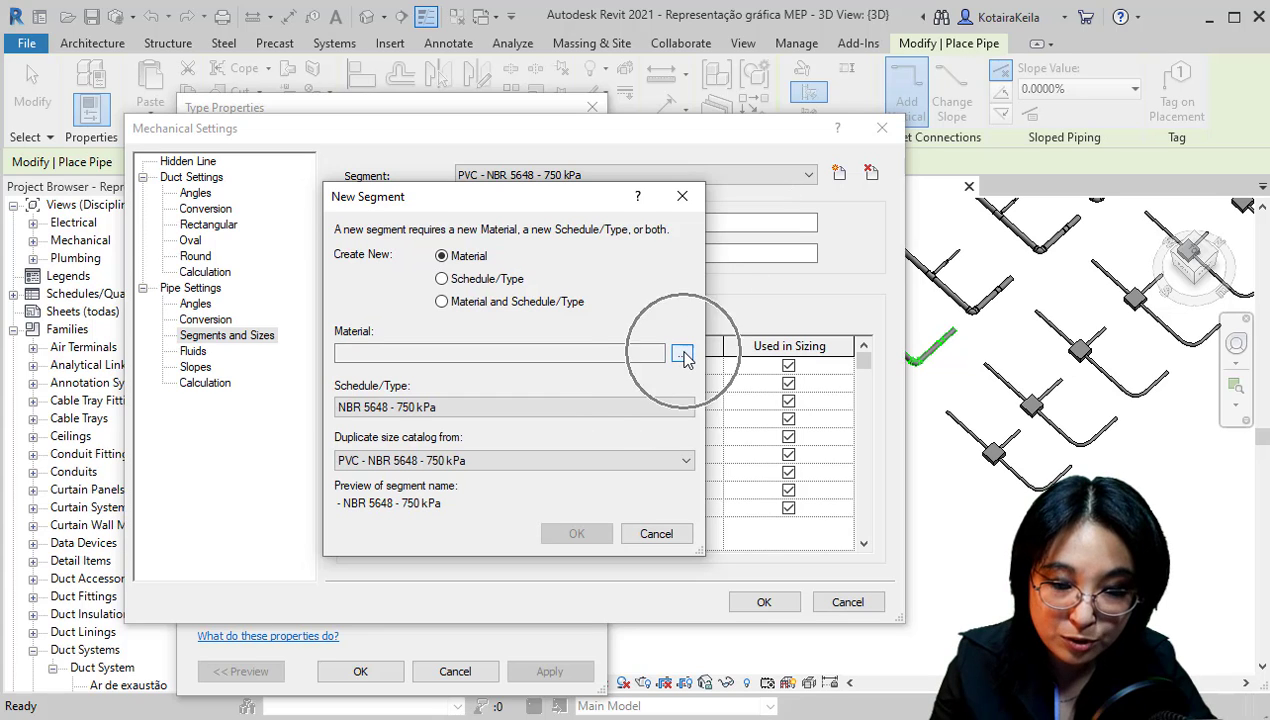
left_click(684, 358)
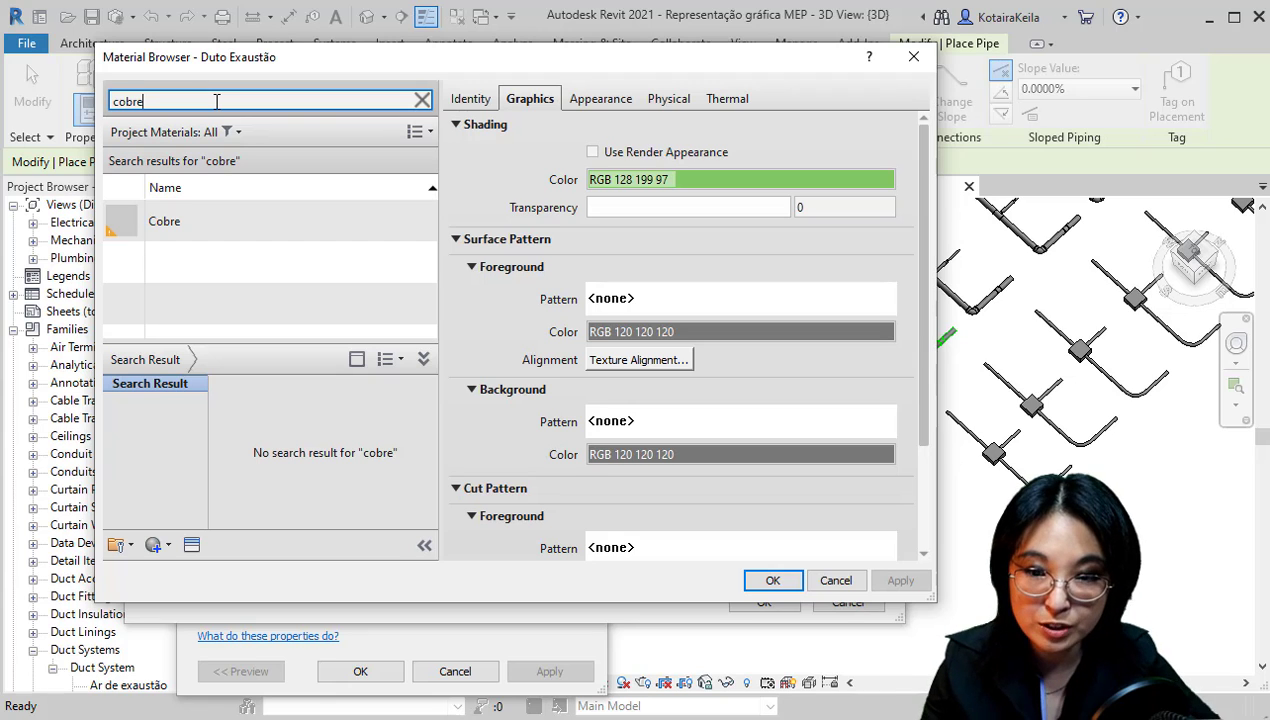
Search the project materials for copper and cobre, and select Cobre as the new segment's material
left_click_drag(142, 101, 114, 100)
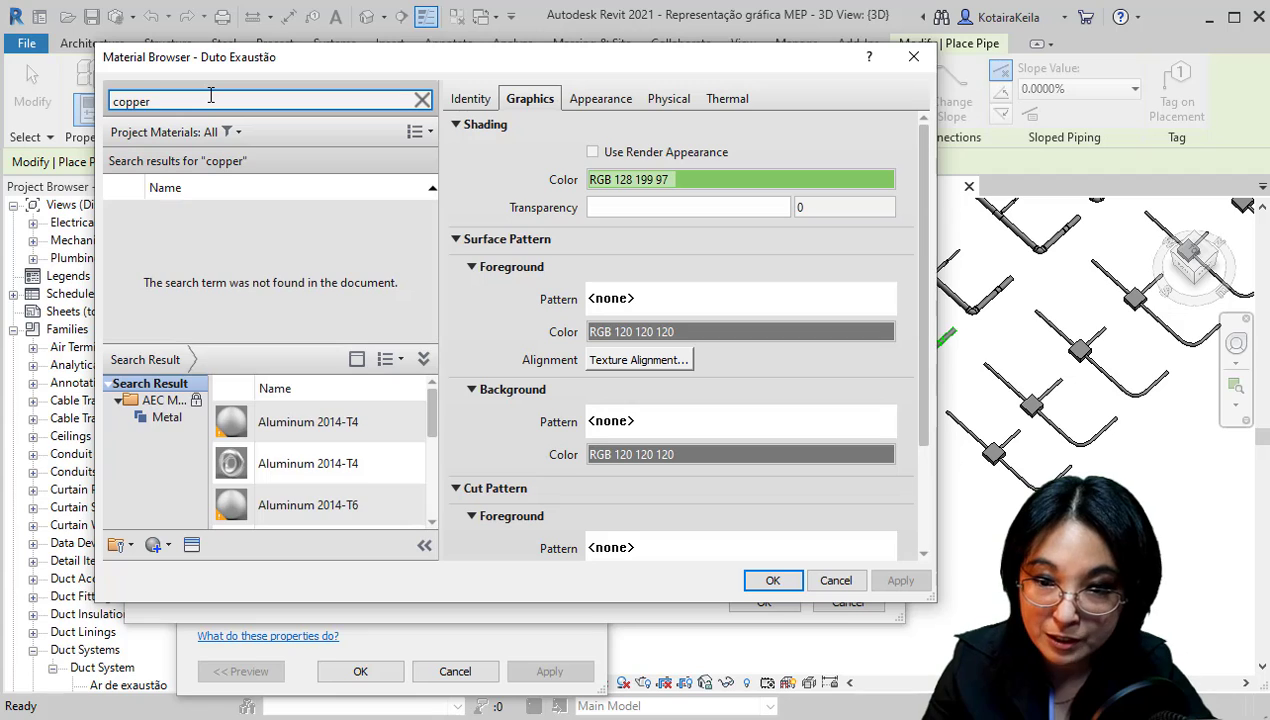
left_click_drag(189, 100, 132, 98)
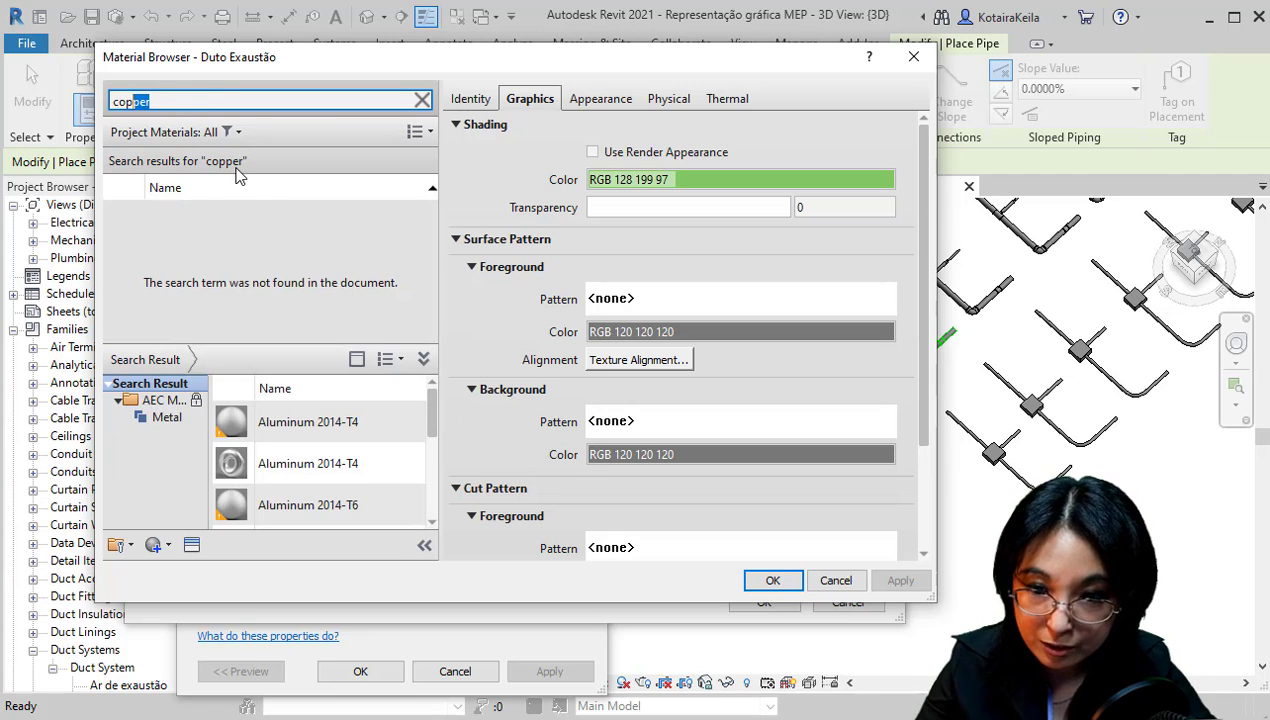
key("BackSpace")
type("b")
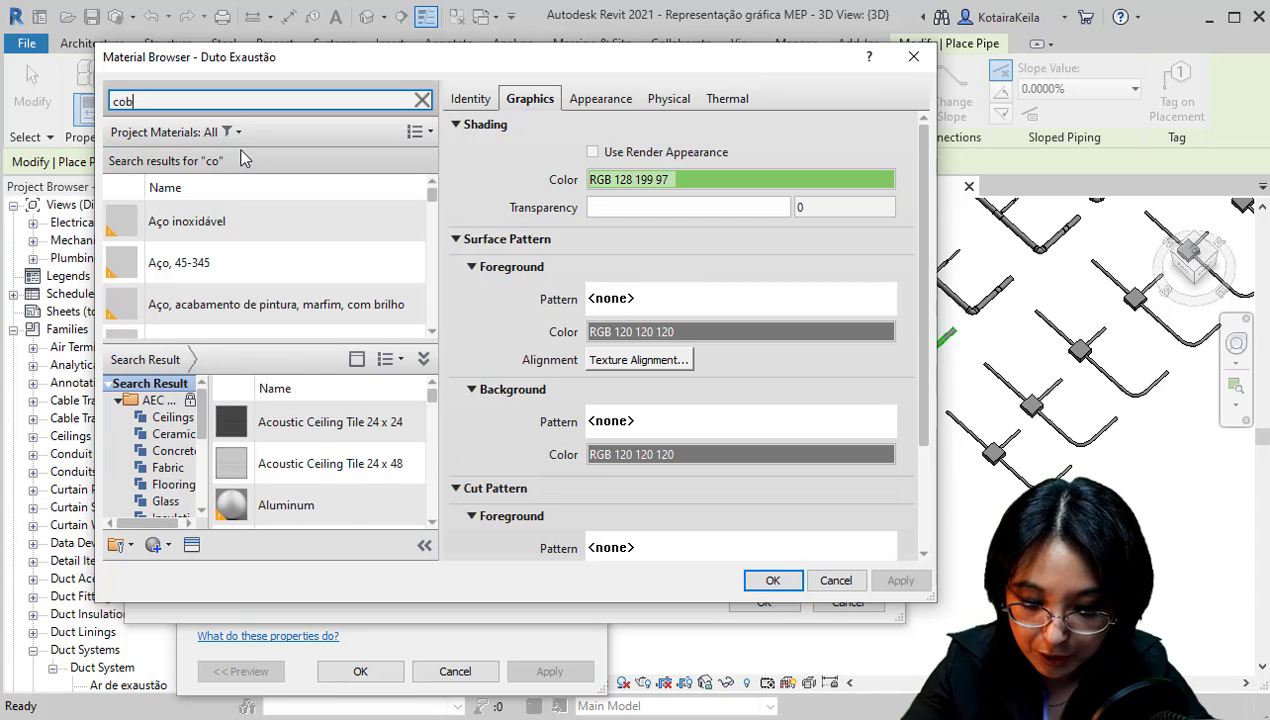
type("re")
left_click(212, 226)
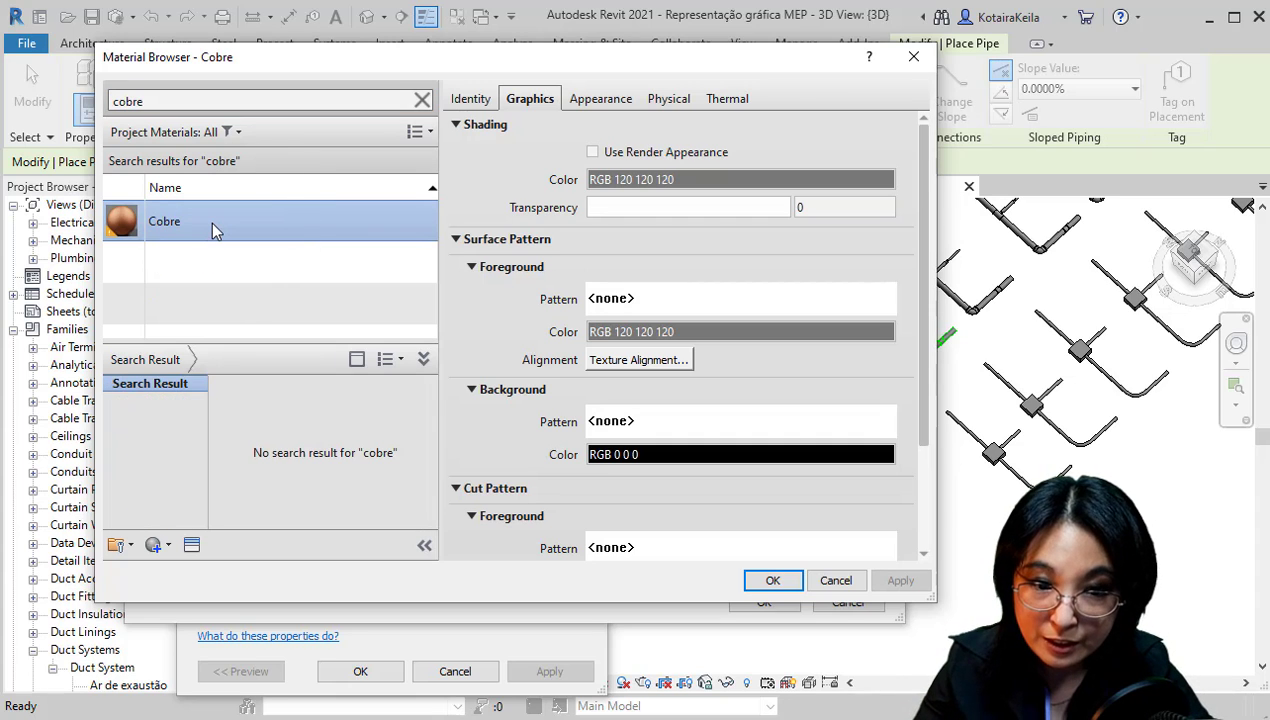
key("ctrl")
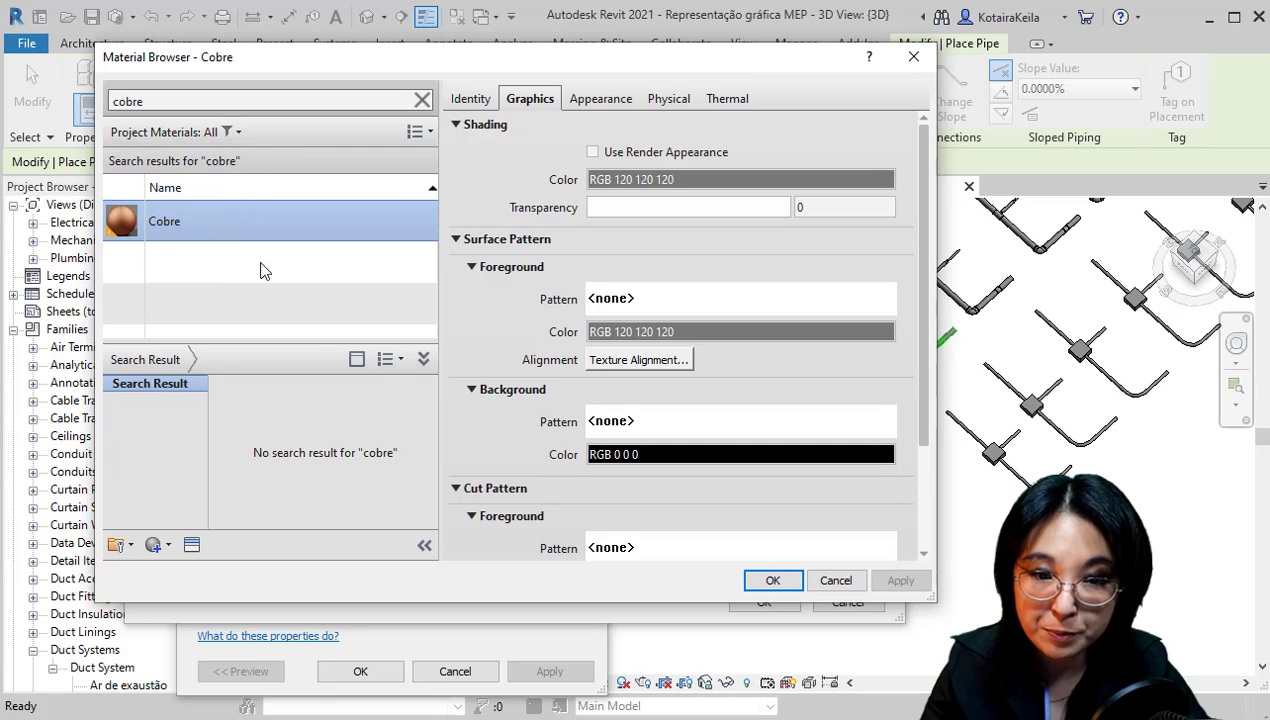
Examine the Cobre material's appearance, physical and thermal properties, including its mechanical and strength values
left_click(622, 100)
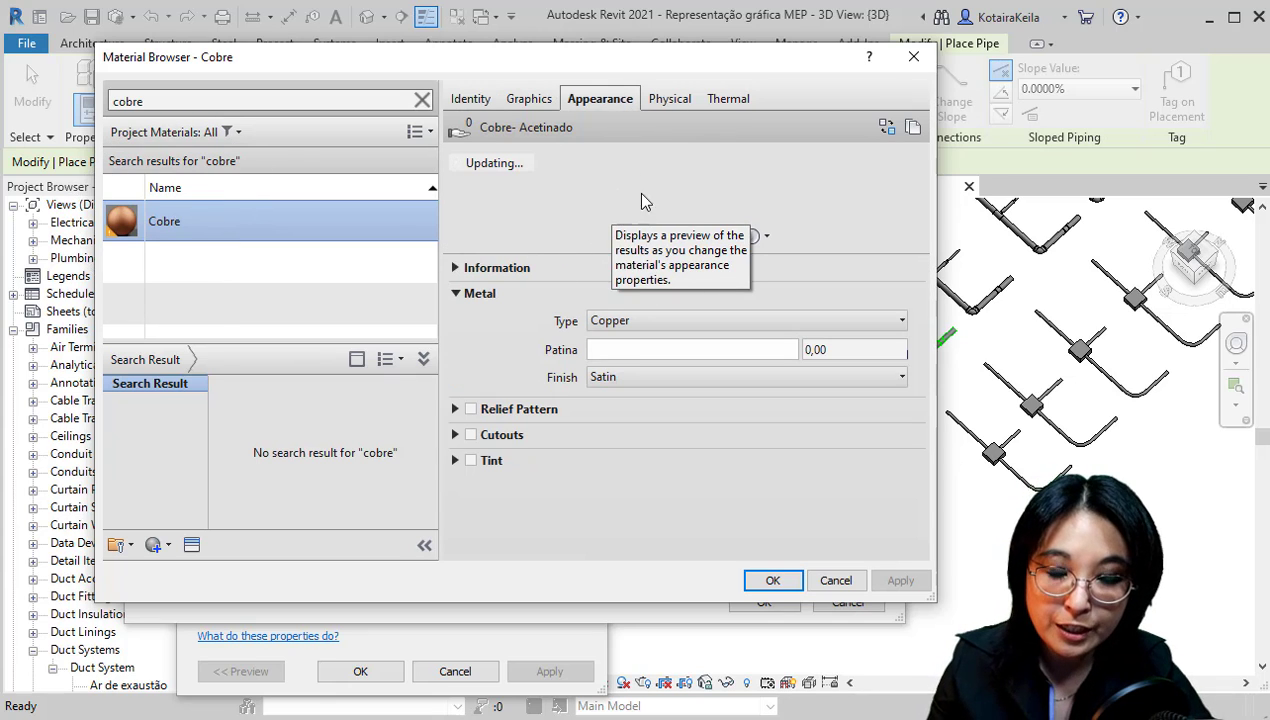
left_click(668, 104)
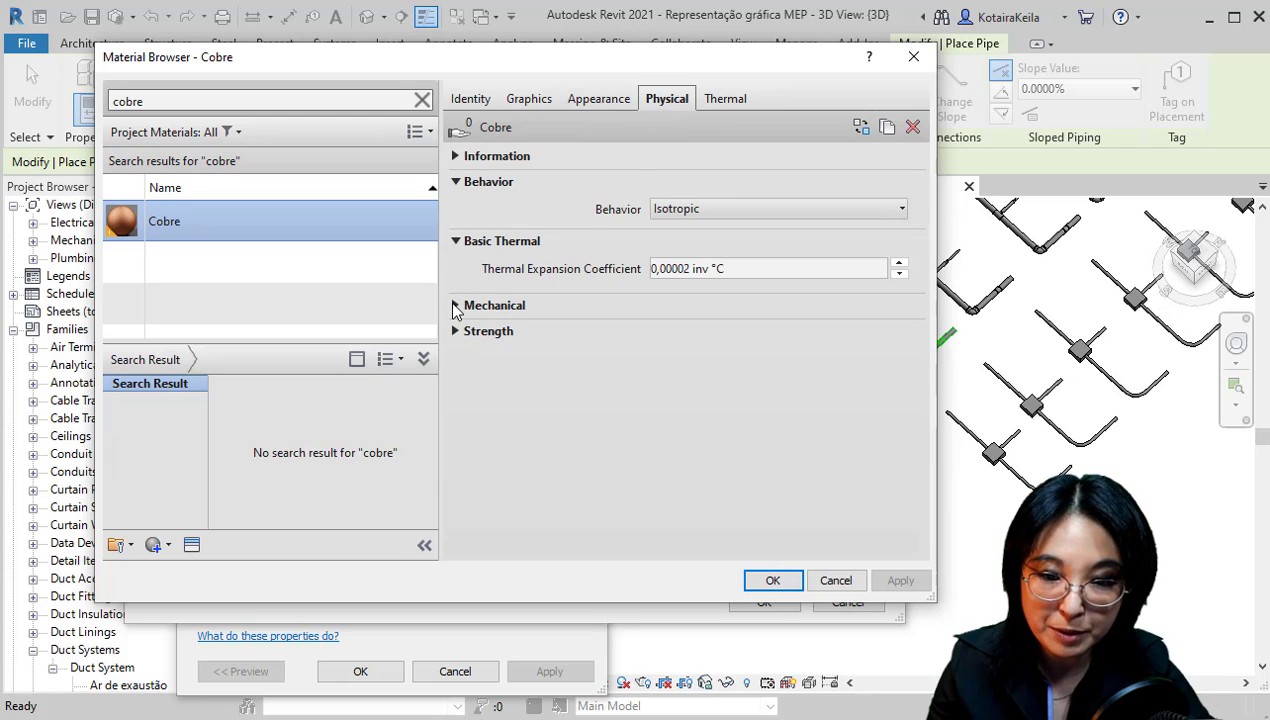
left_click(455, 305)
left_click(455, 461)
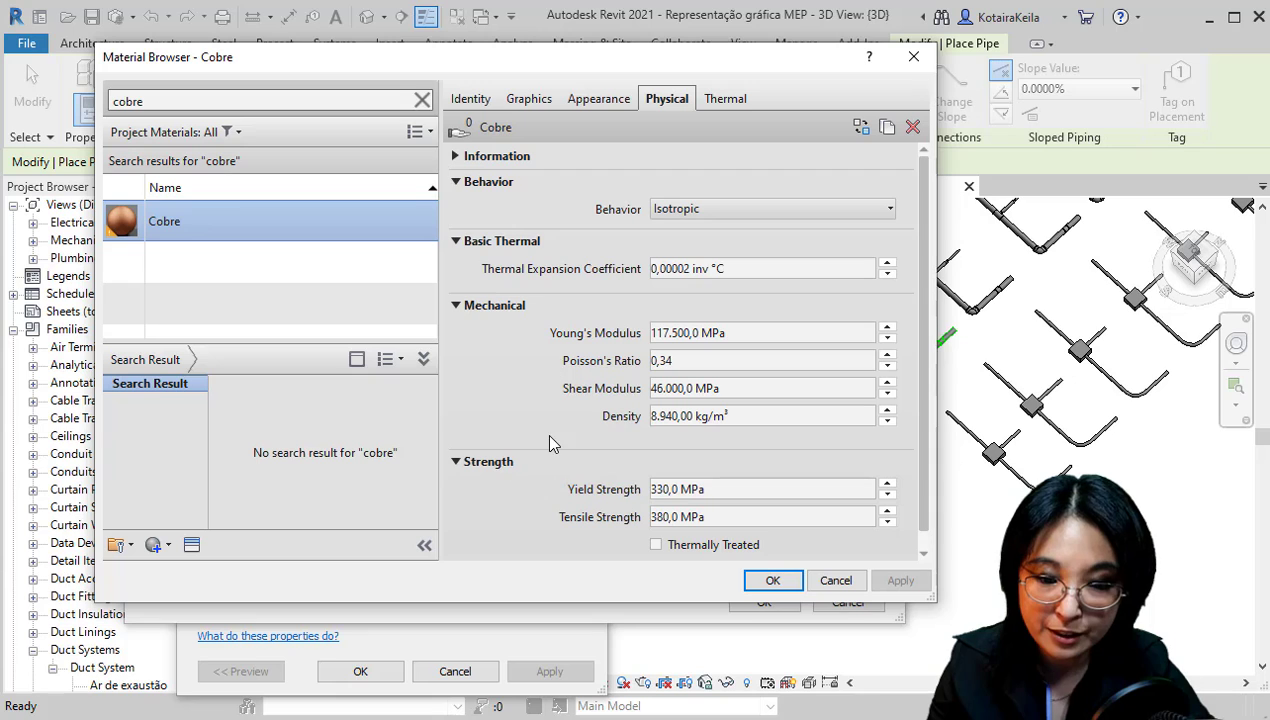
left_click(745, 98)
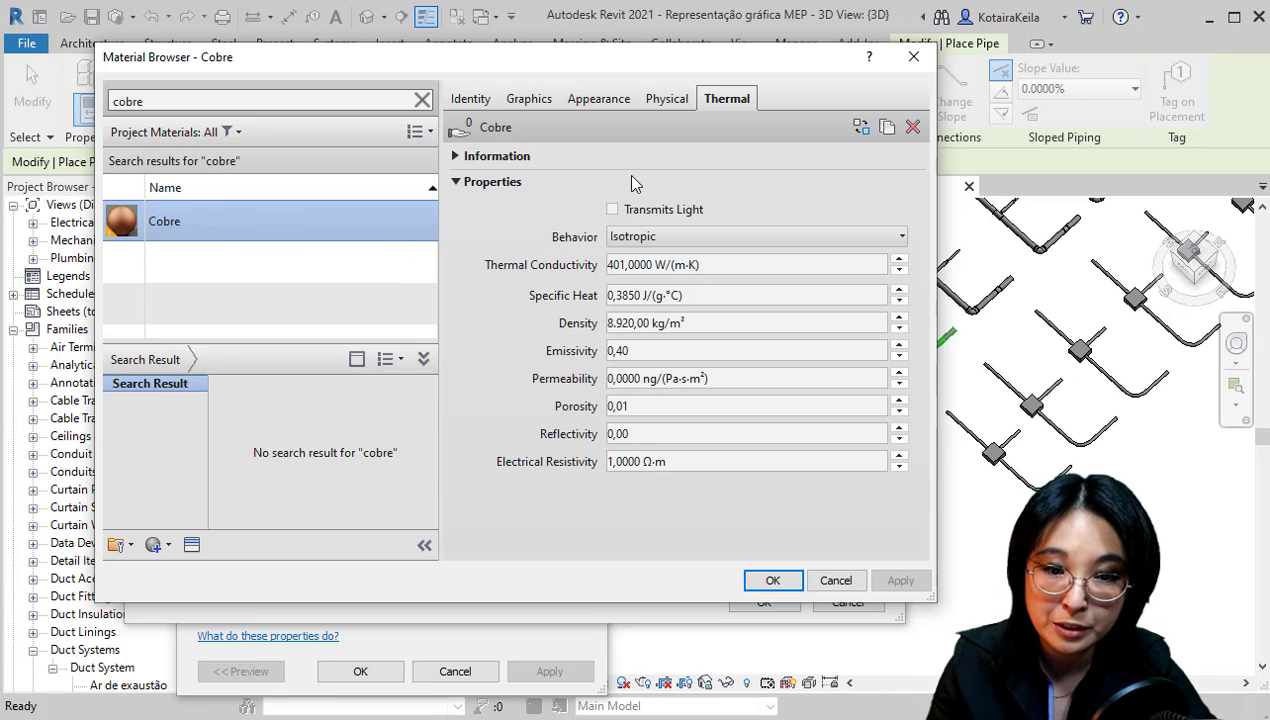
Set the Cobre material's shading color to light orange, RGB 255-169-83, and assign the material to the new segment
left_click(533, 100)
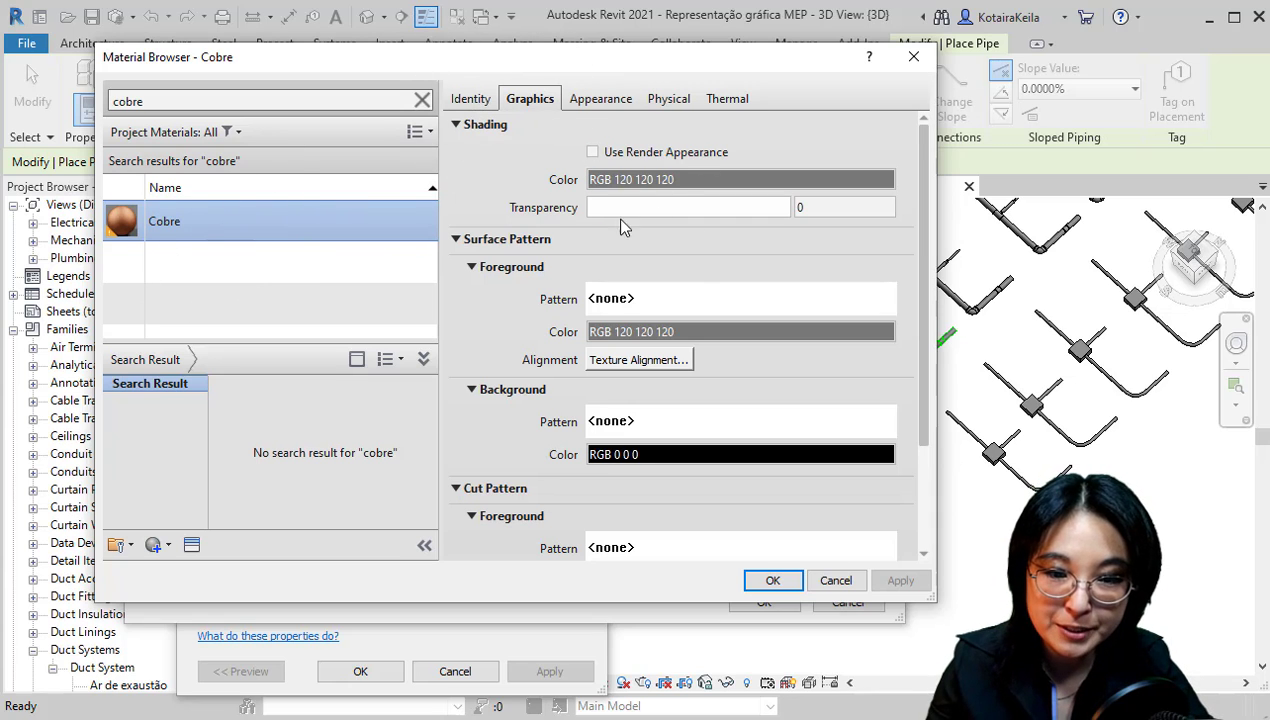
left_click(687, 182)
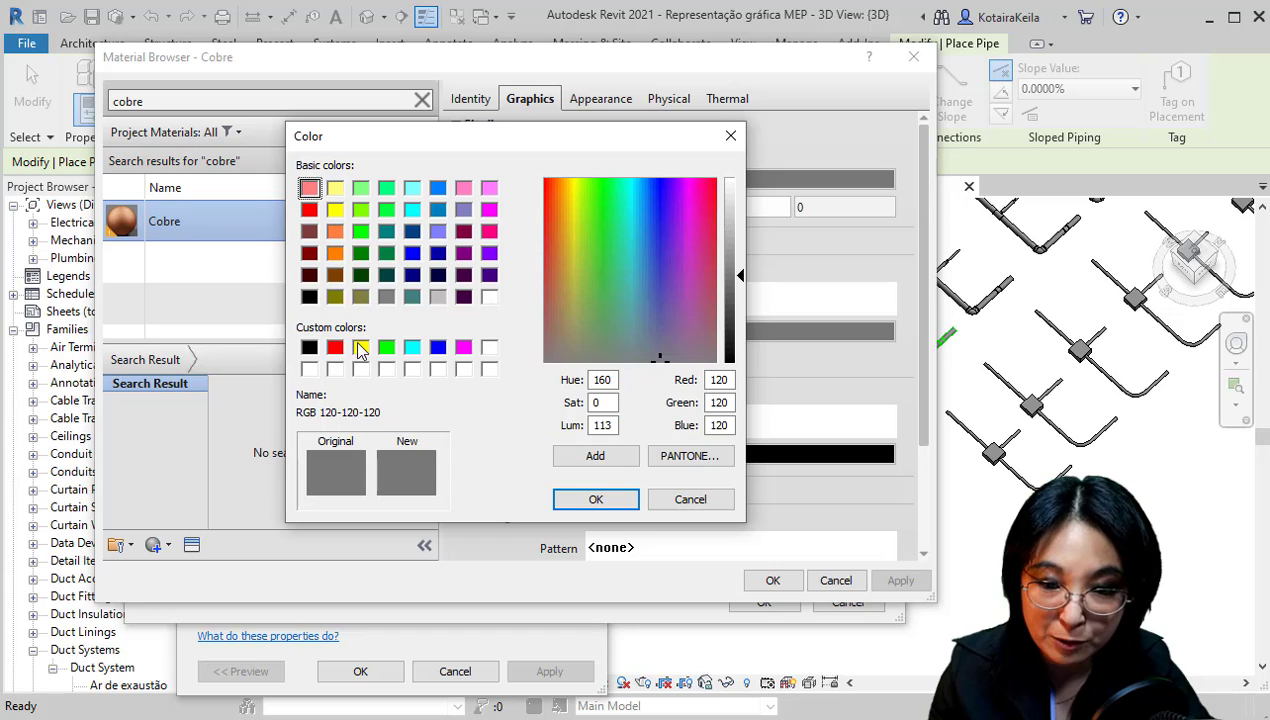
left_click(335, 253)
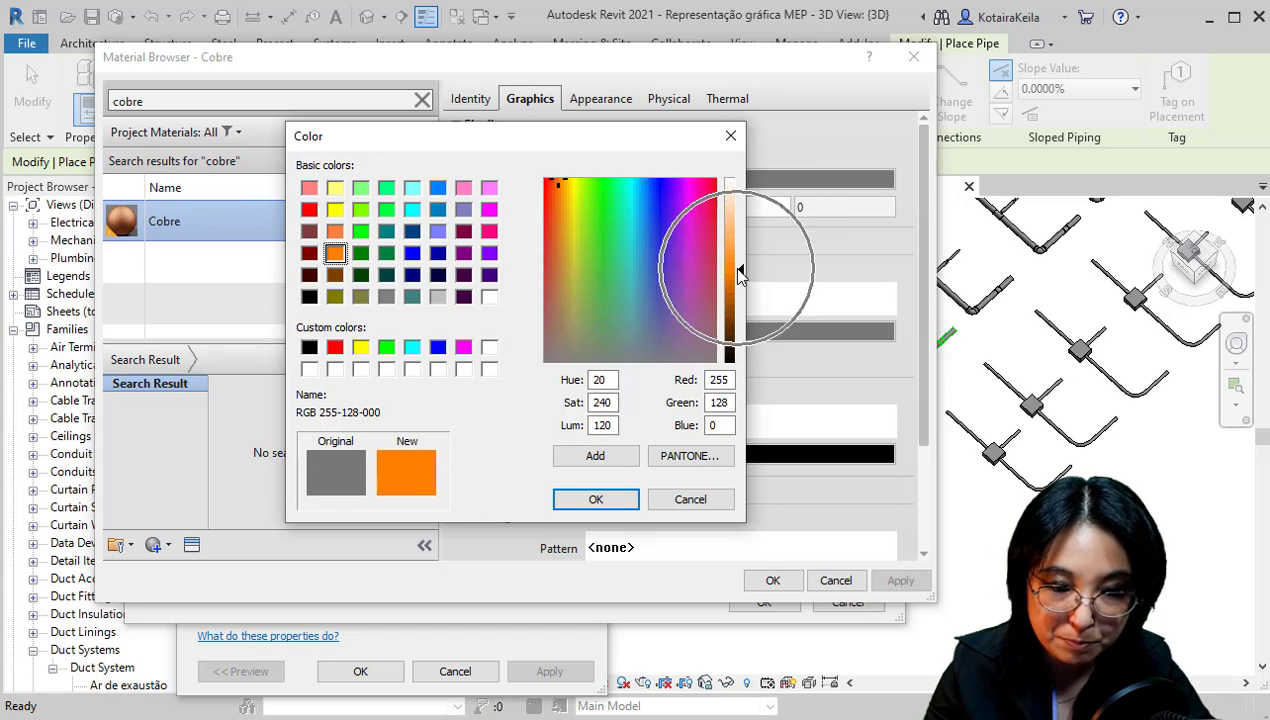
left_click_drag(731, 266, 737, 241)
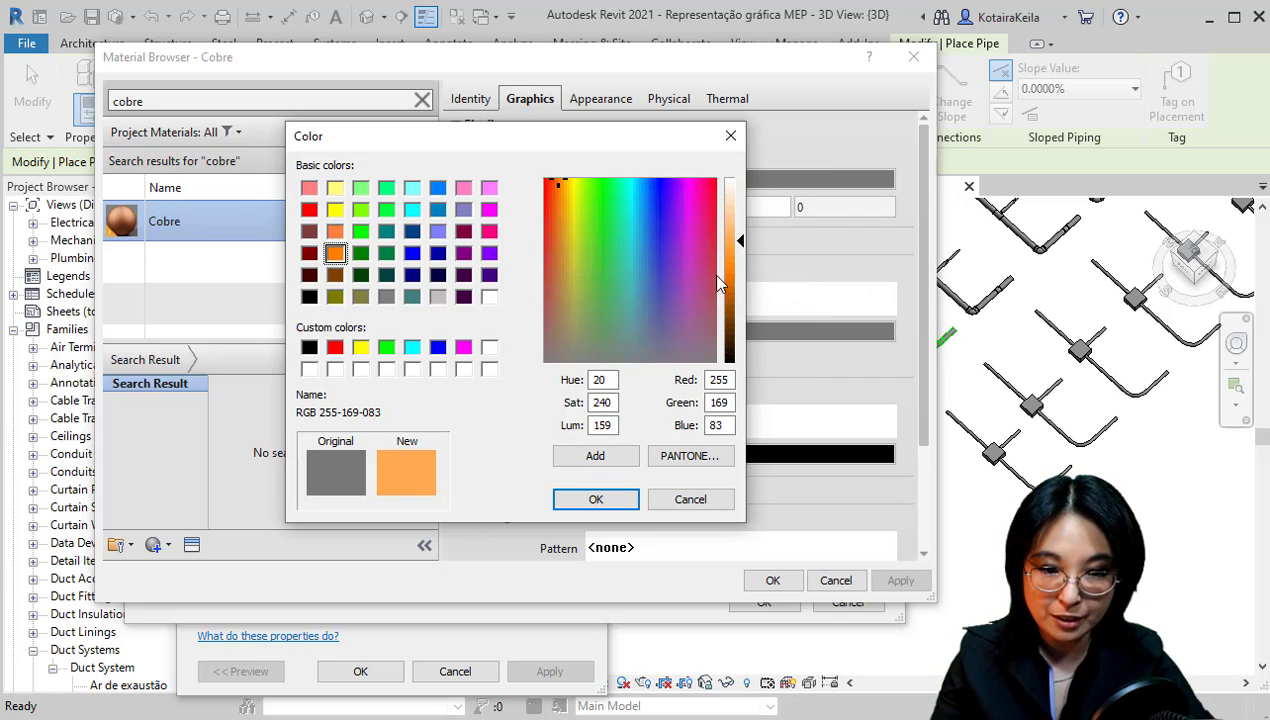
left_click(600, 505)
left_click(772, 580)
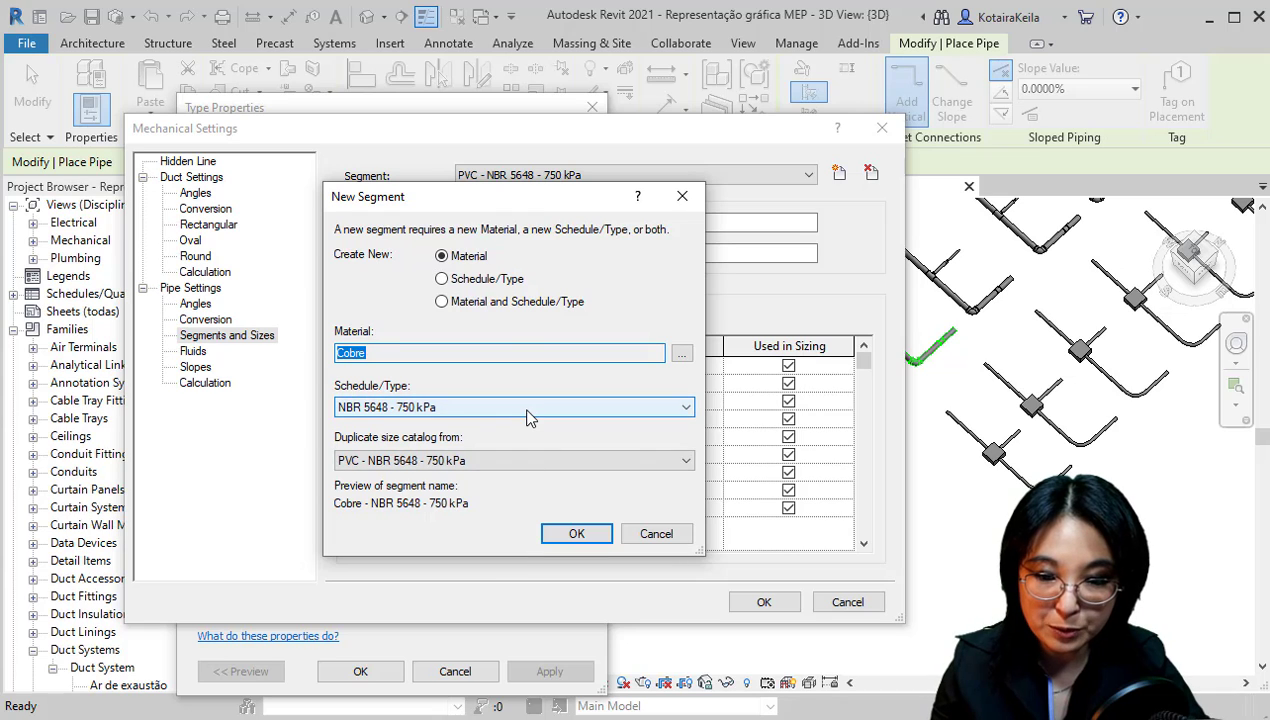
Create the Cobre segment with schedule NBR 5648 - 750 kPa, duplicating the size catalog from PVC - NBR 5648 - 750 kPa
left_click(529, 407)
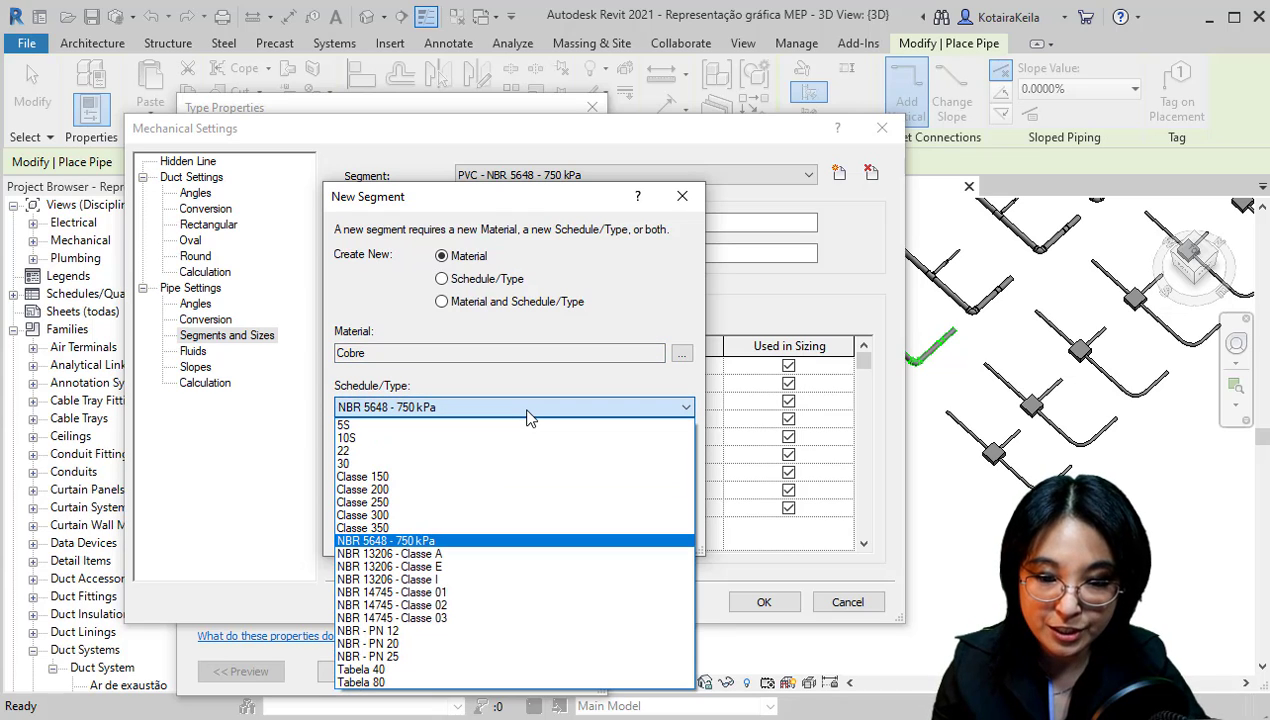
left_click(529, 412)
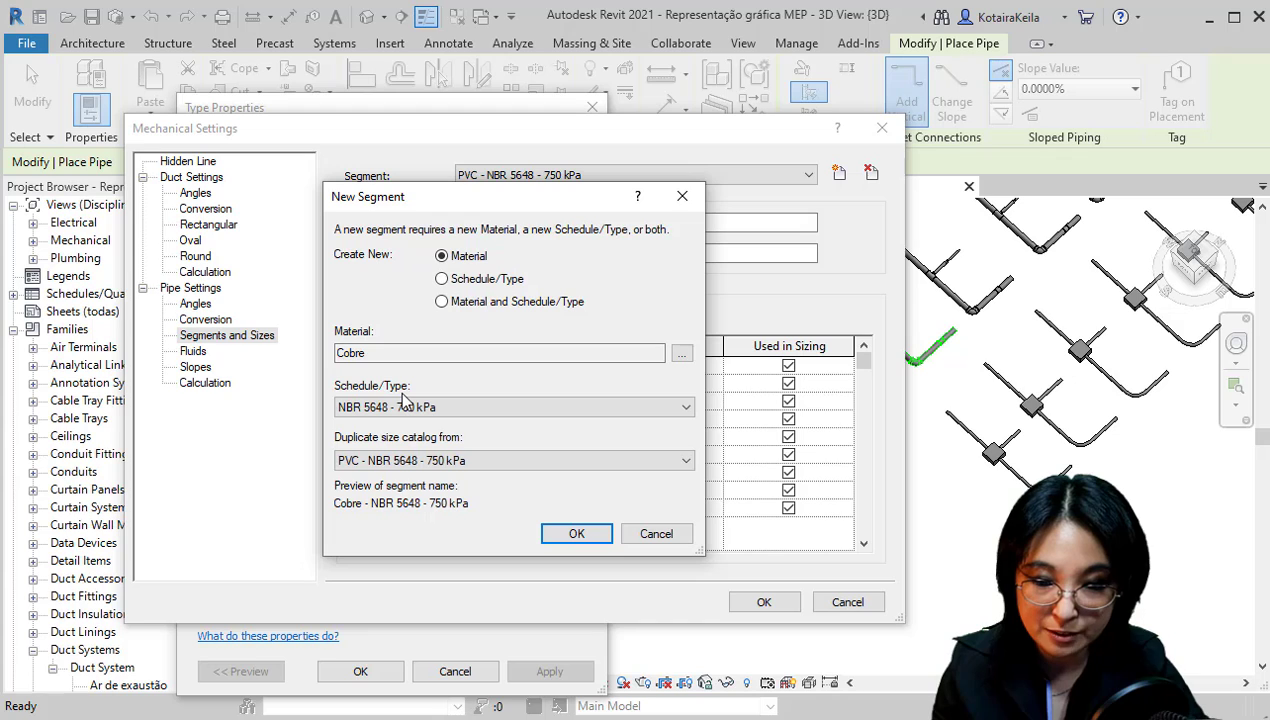
left_click(461, 461)
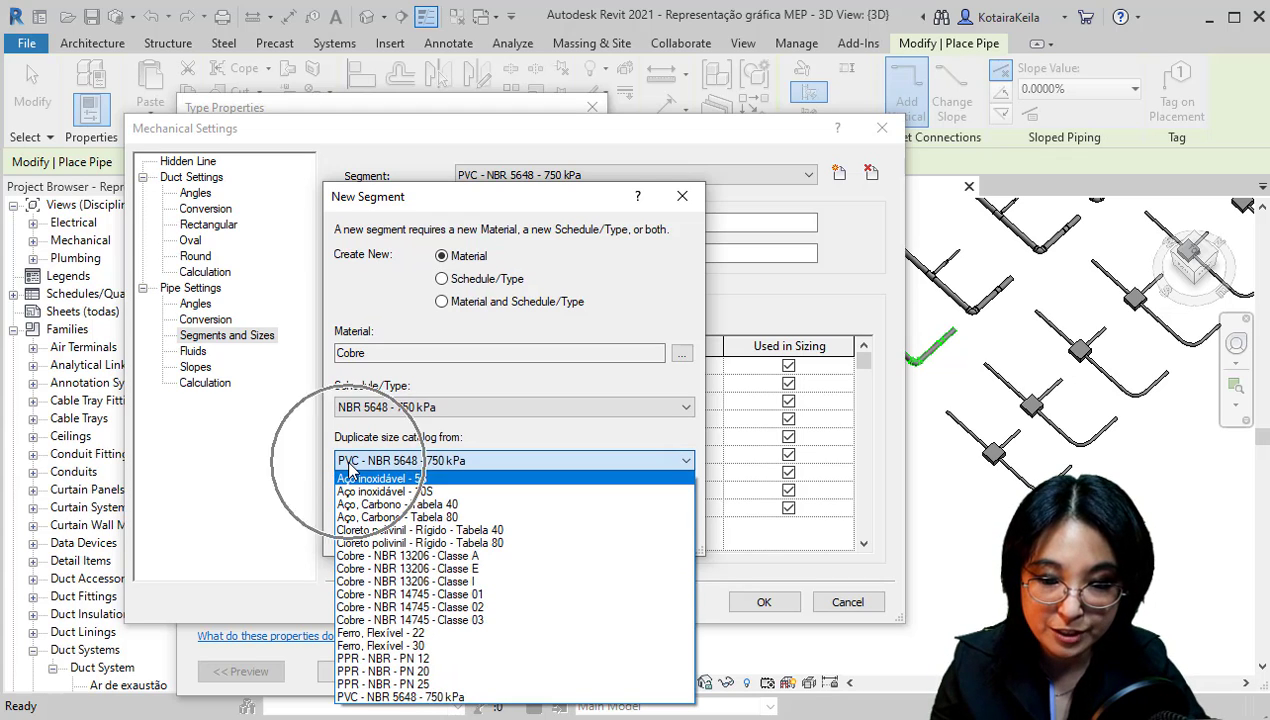
left_click(584, 447)
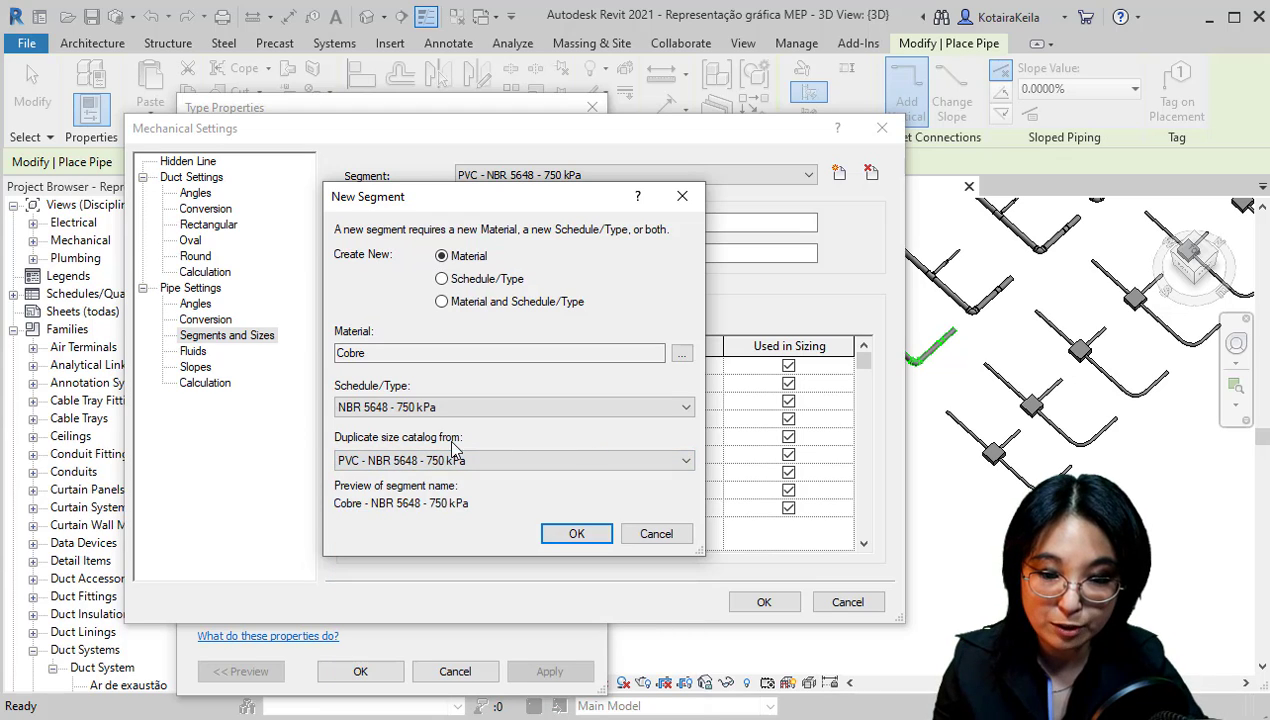
left_click(577, 534)
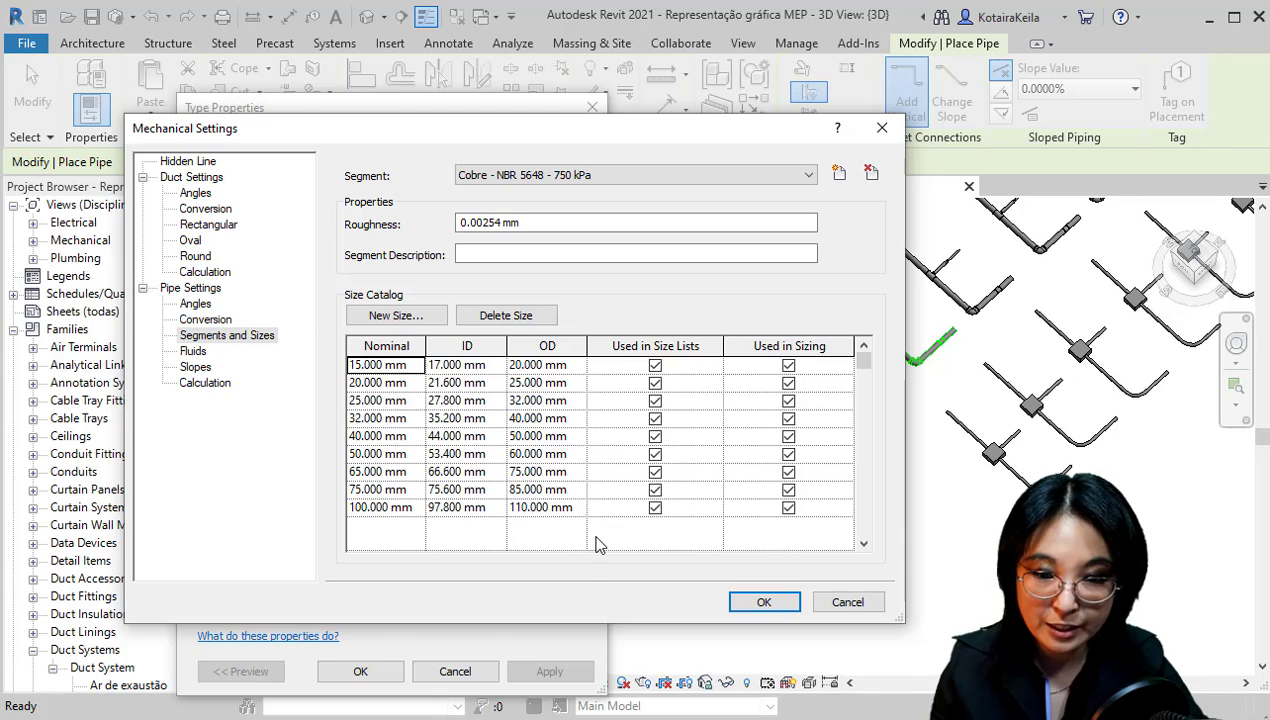
left_click(485, 177)
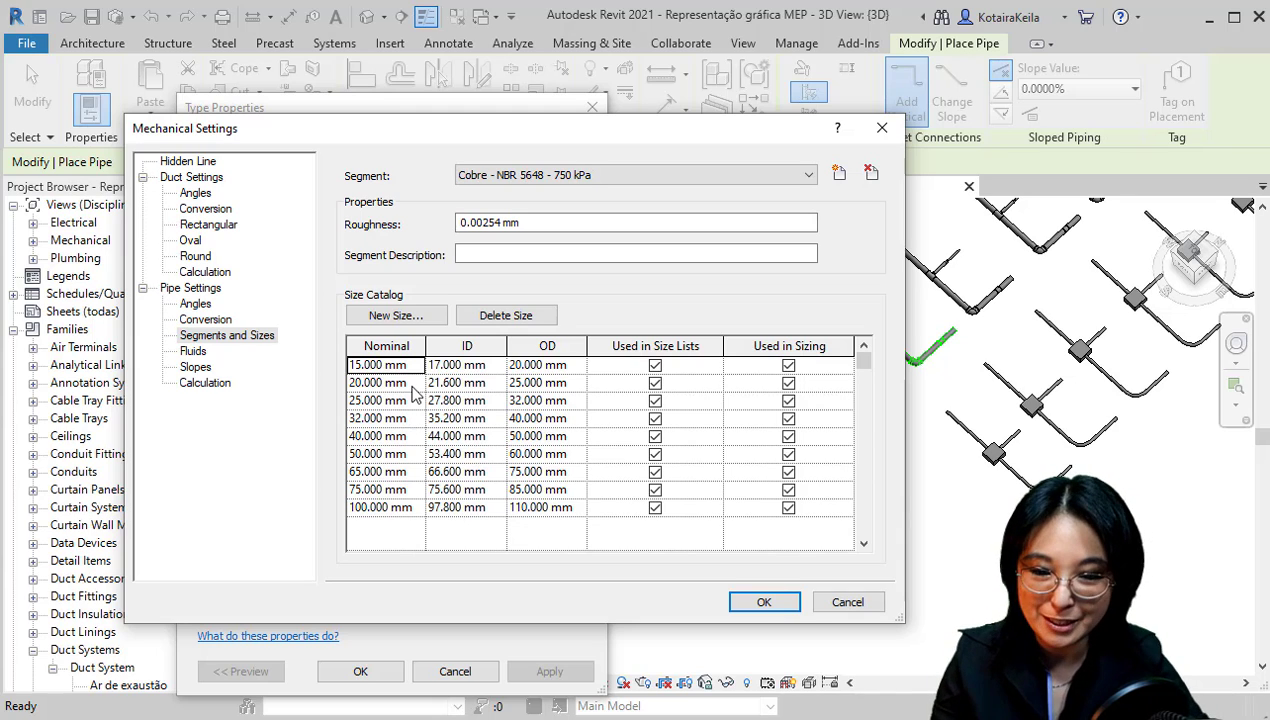
key("ctrl")
key("ctrl")
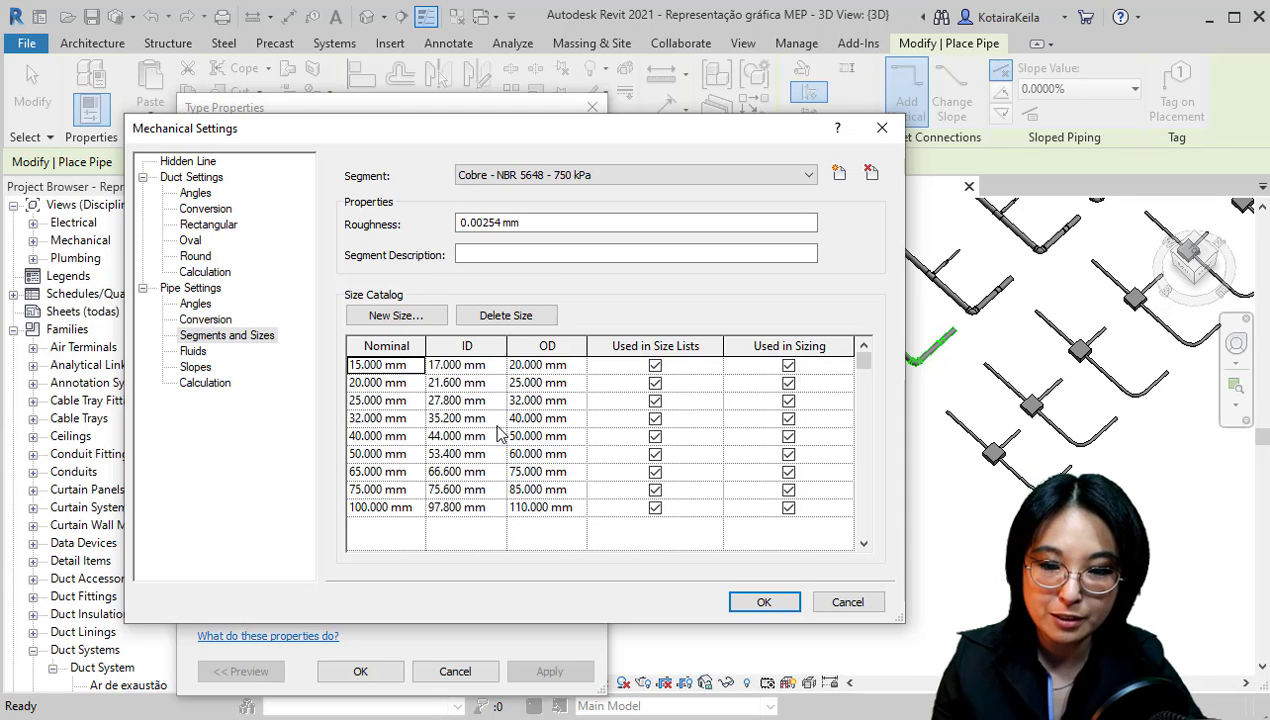
key("ctrl")
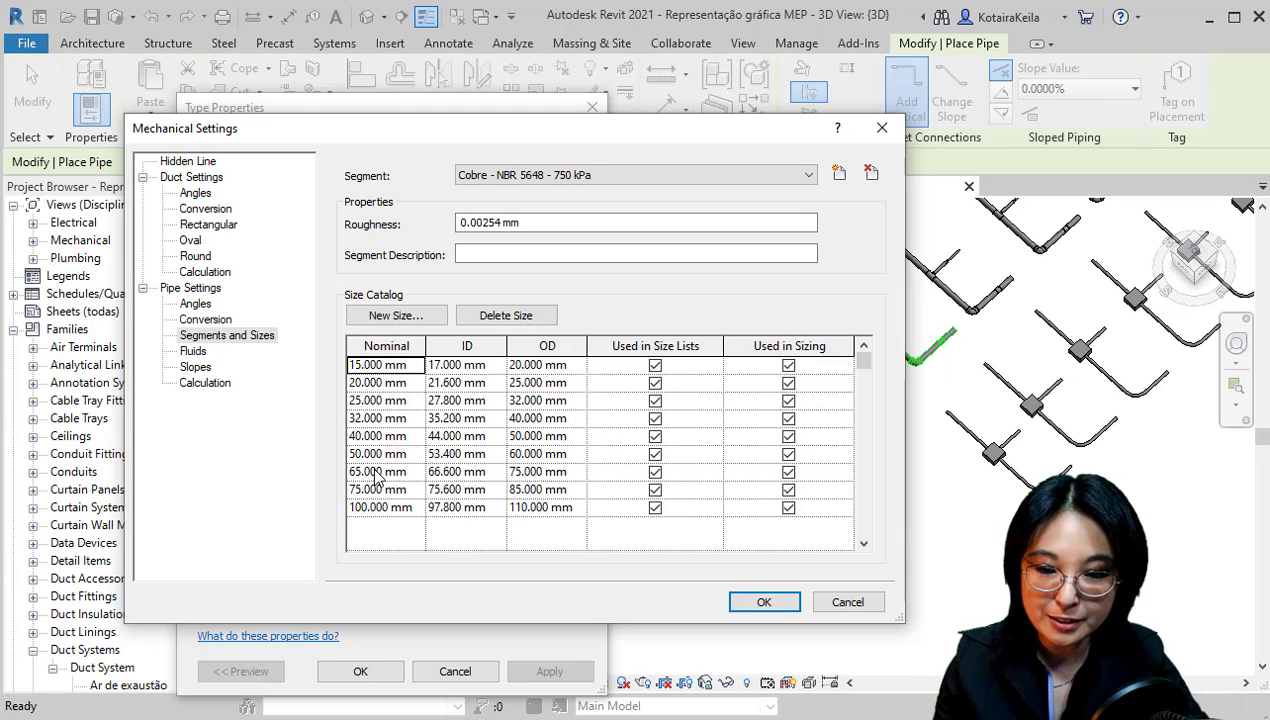
Add a pipe size to the Cobre segment with 150 mm nominal, 148 mm inside and 150 mm outside diameter
left_click(397, 315)
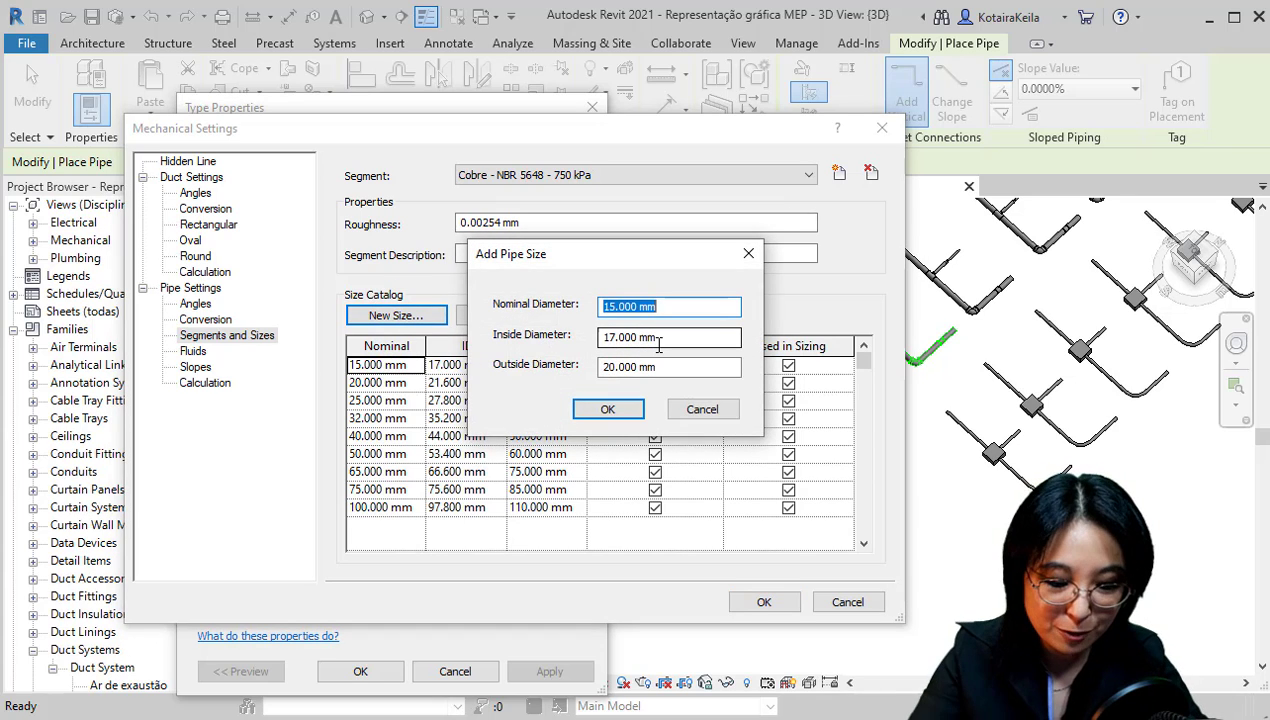
type("150")
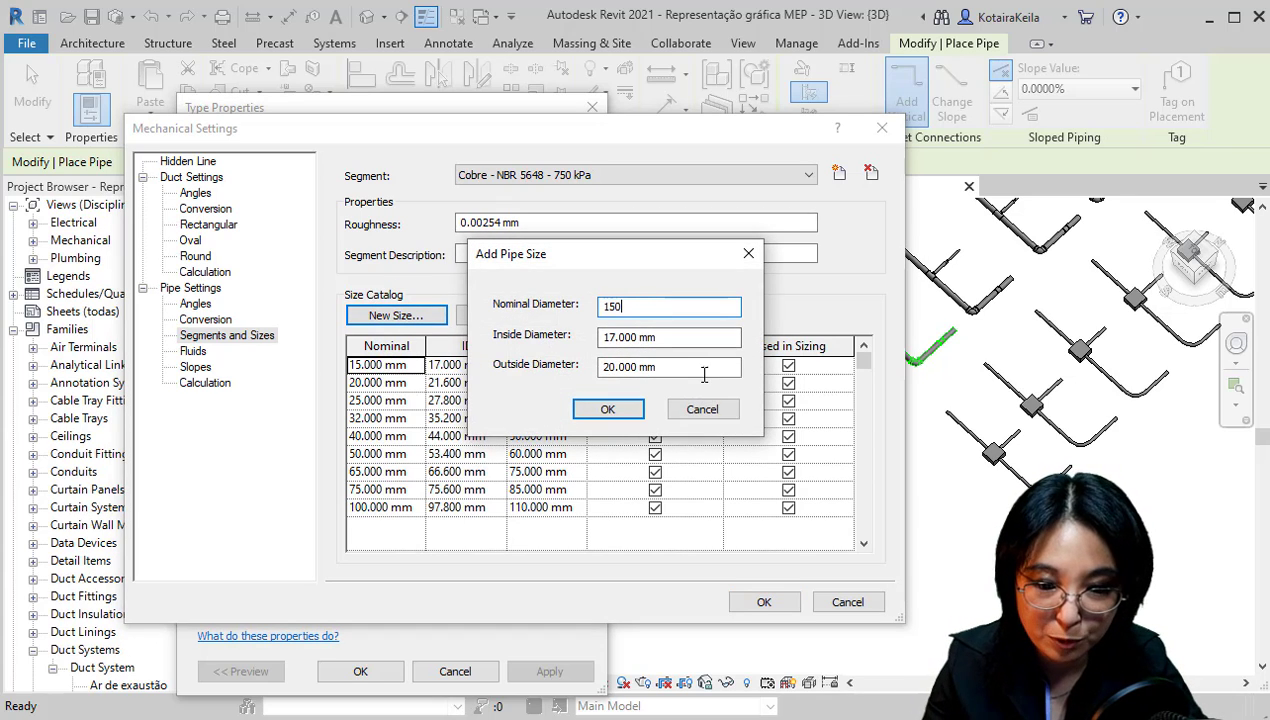
left_click(700, 367)
type("15")
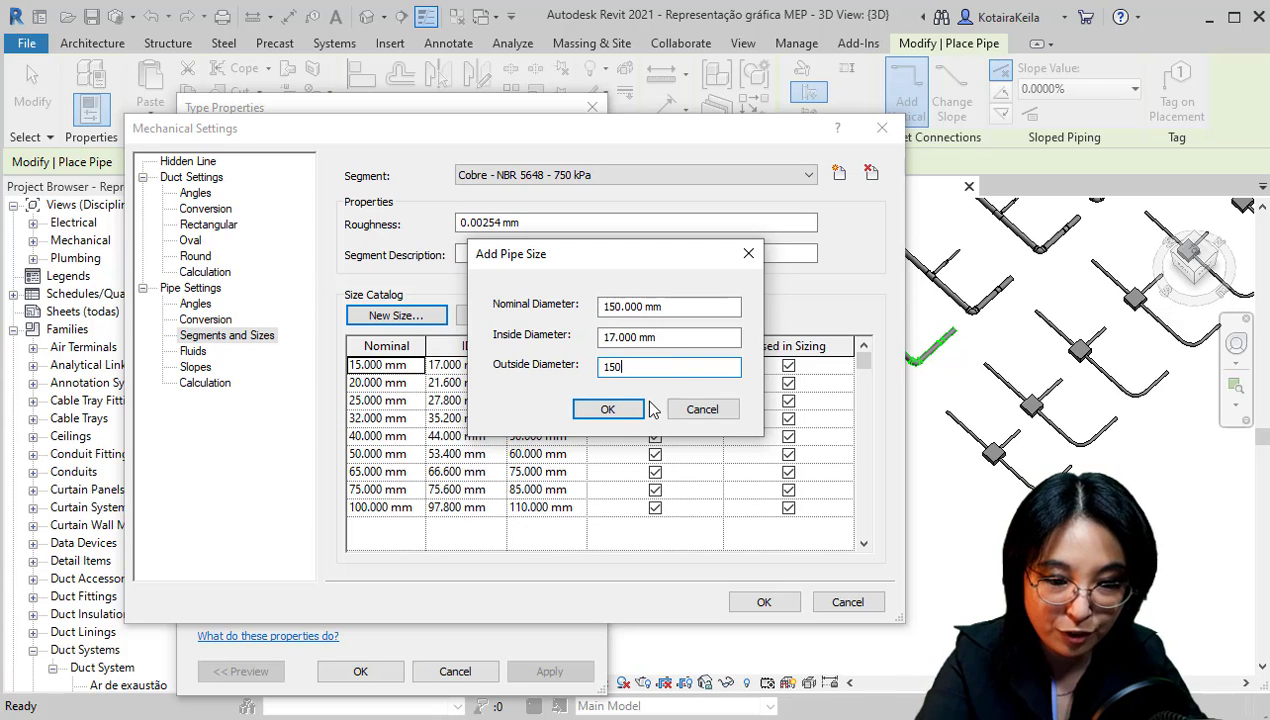
type("0")
left_click(690, 340)
left_click(692, 338)
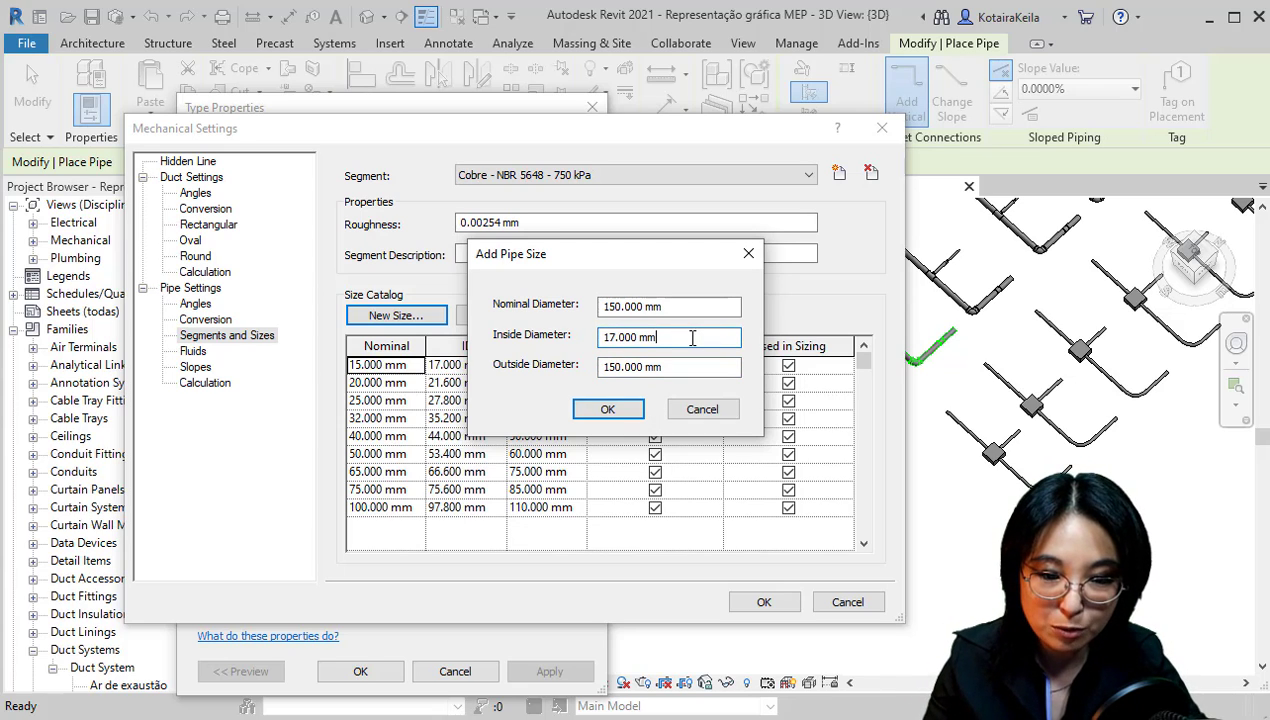
left_click_drag(692, 338, 612, 337)
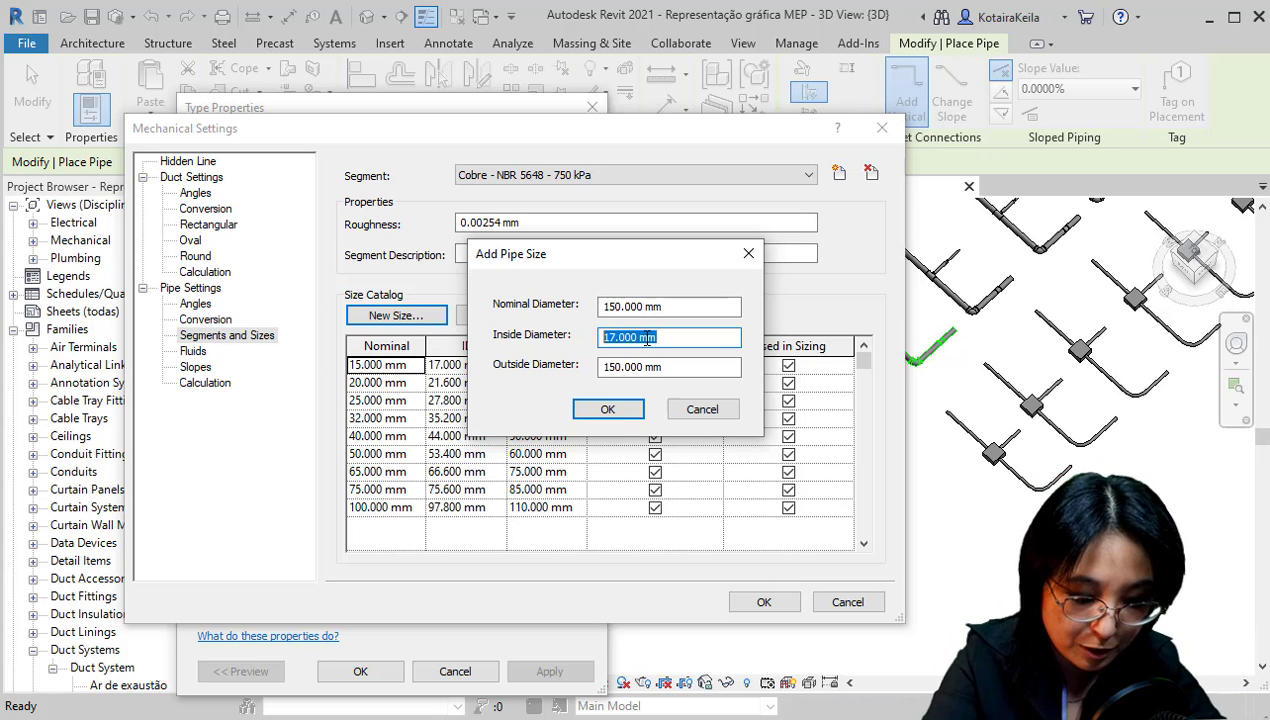
type("148")
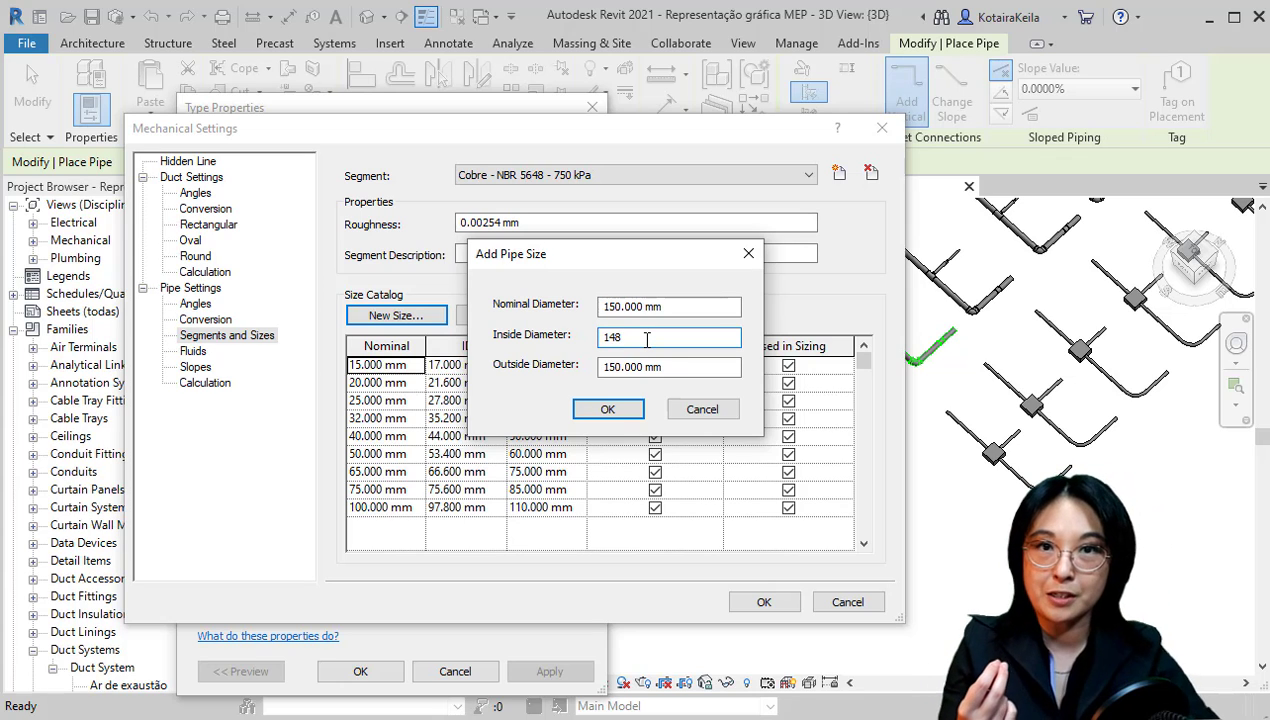
left_click(608, 410)
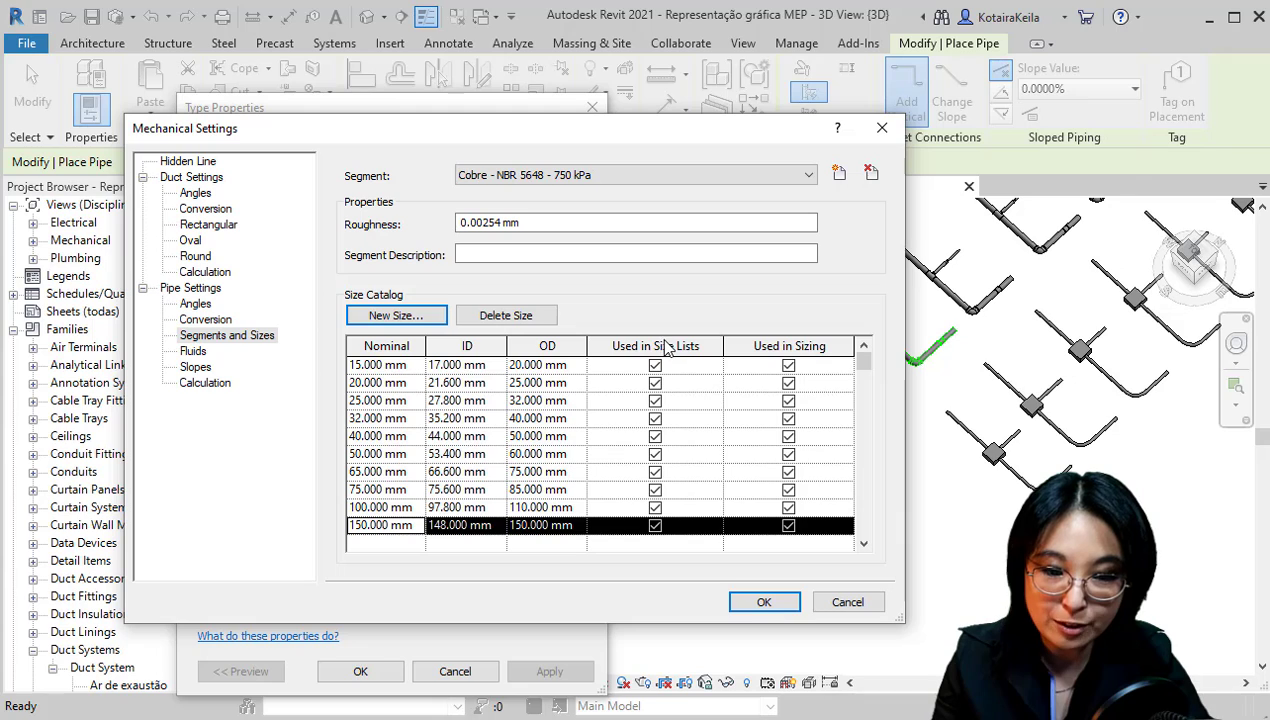
Exclude the 150 mm pipe size from both size lists and sizing
key("ctrl")
key("ctrl")
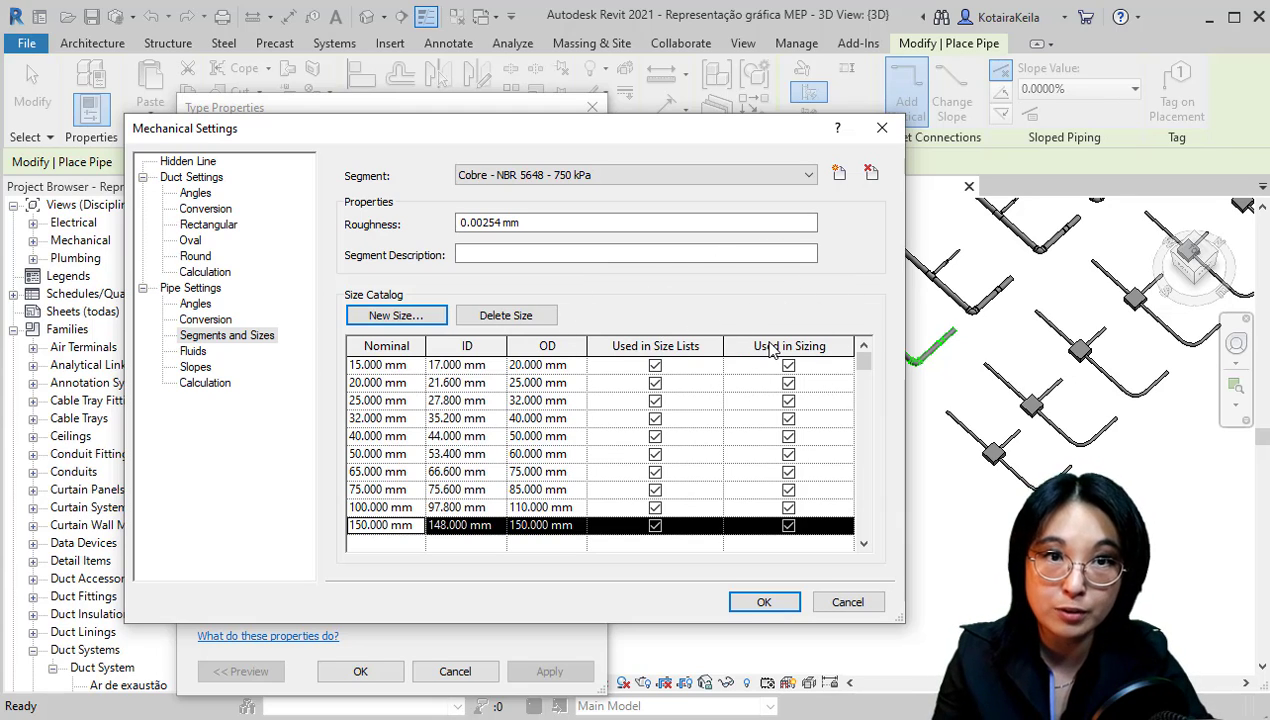
left_click(656, 527)
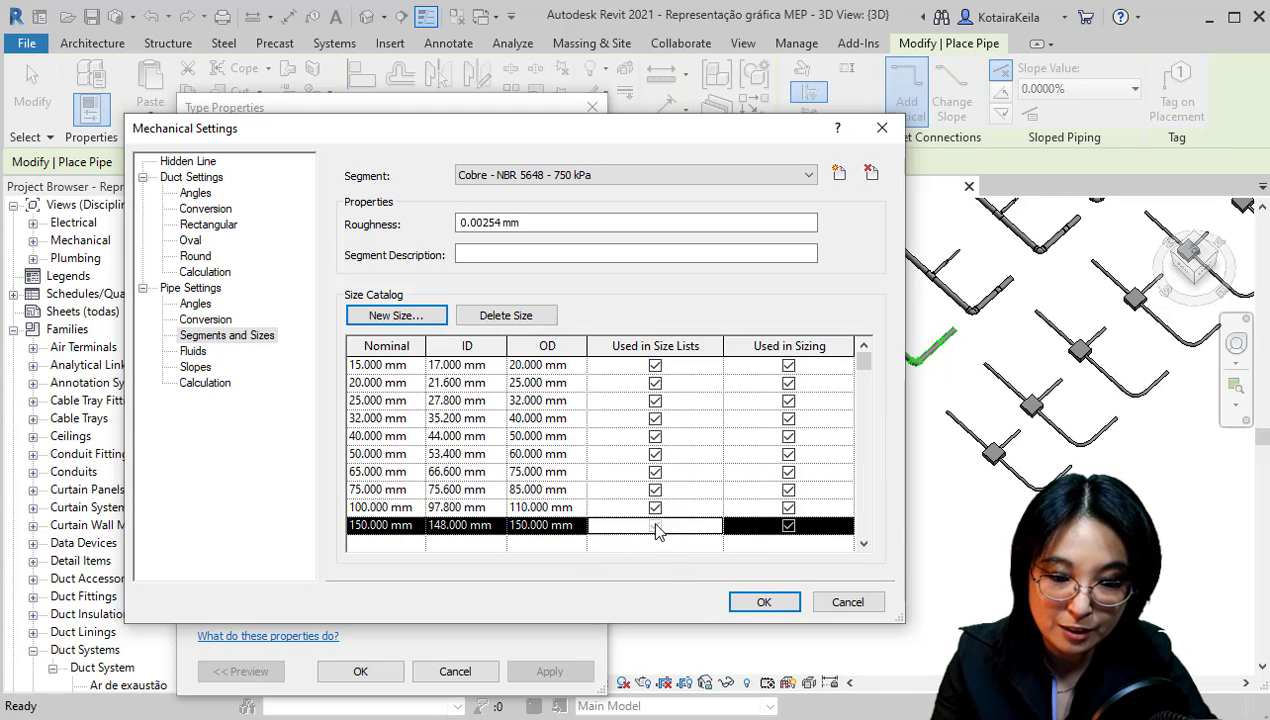
left_click(786, 525)
key("ctrl")
key("ctrl")
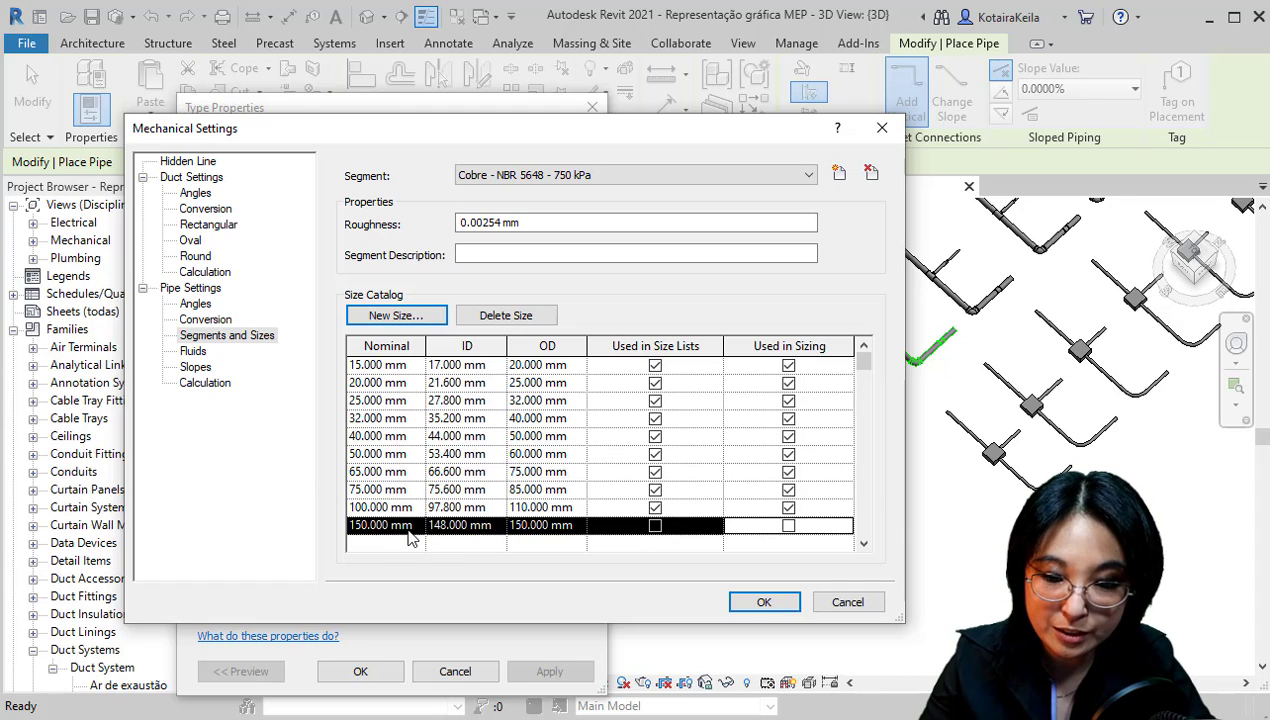
key("ctrl")
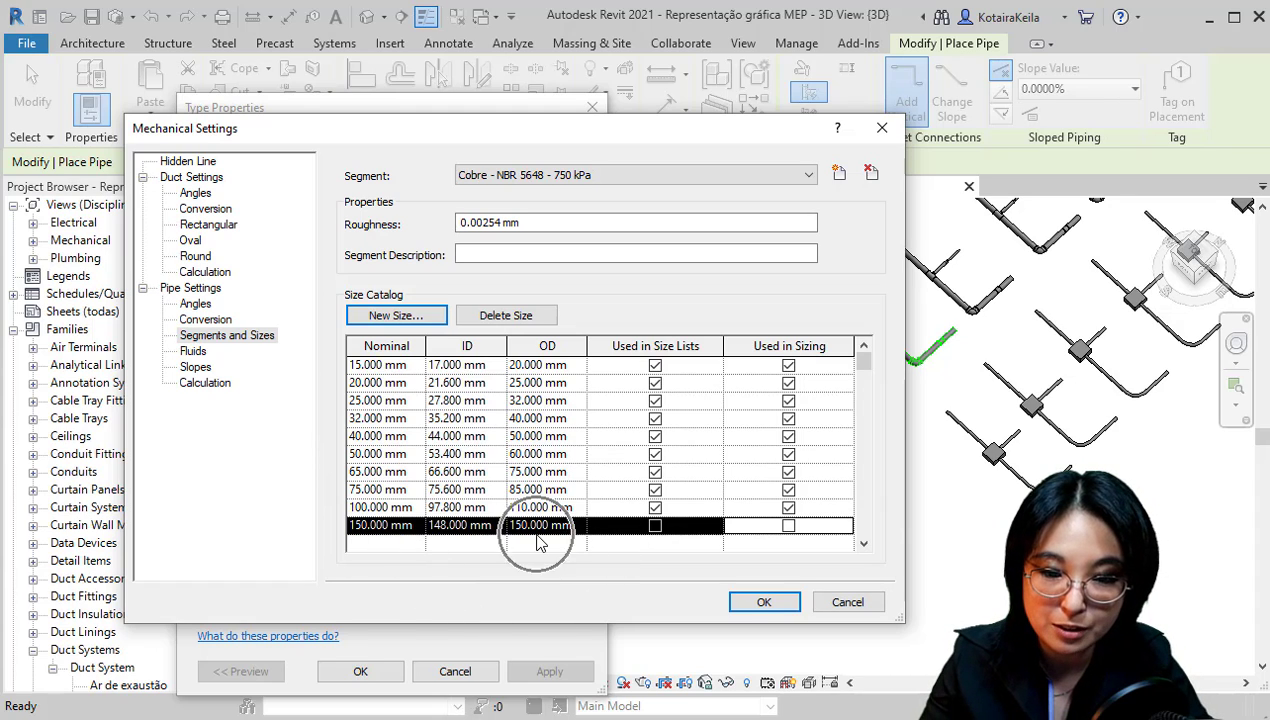
Delete the 150 mm size from the Cobre segment's catalog, then accept the mechanical settings and routing preferences
key("ctrl")
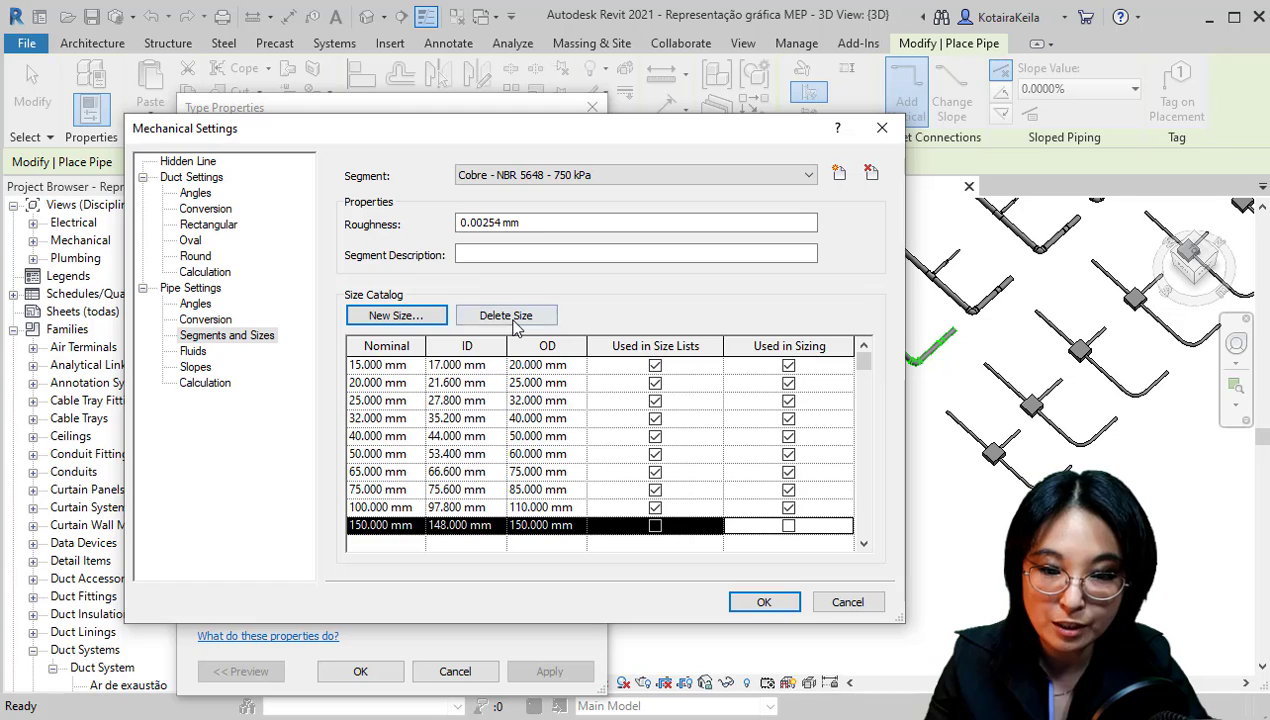
key("ctrl")
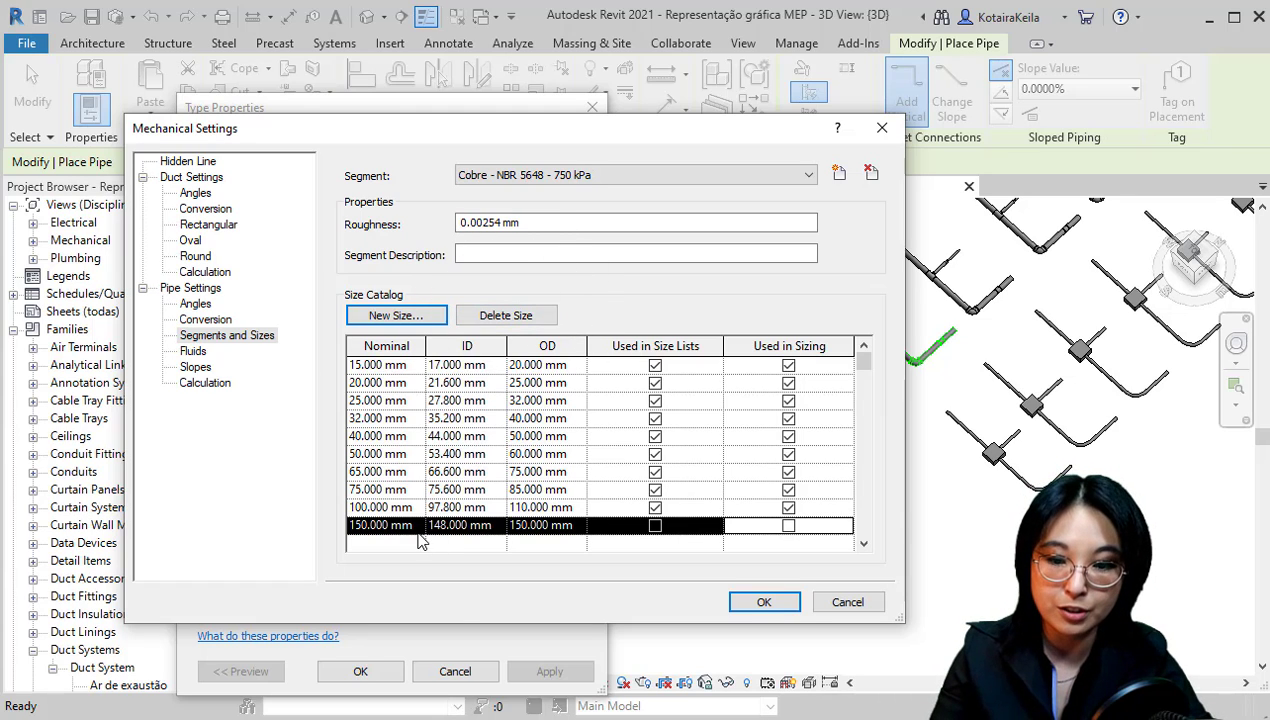
left_click(411, 489)
left_click(413, 419)
left_click(412, 388)
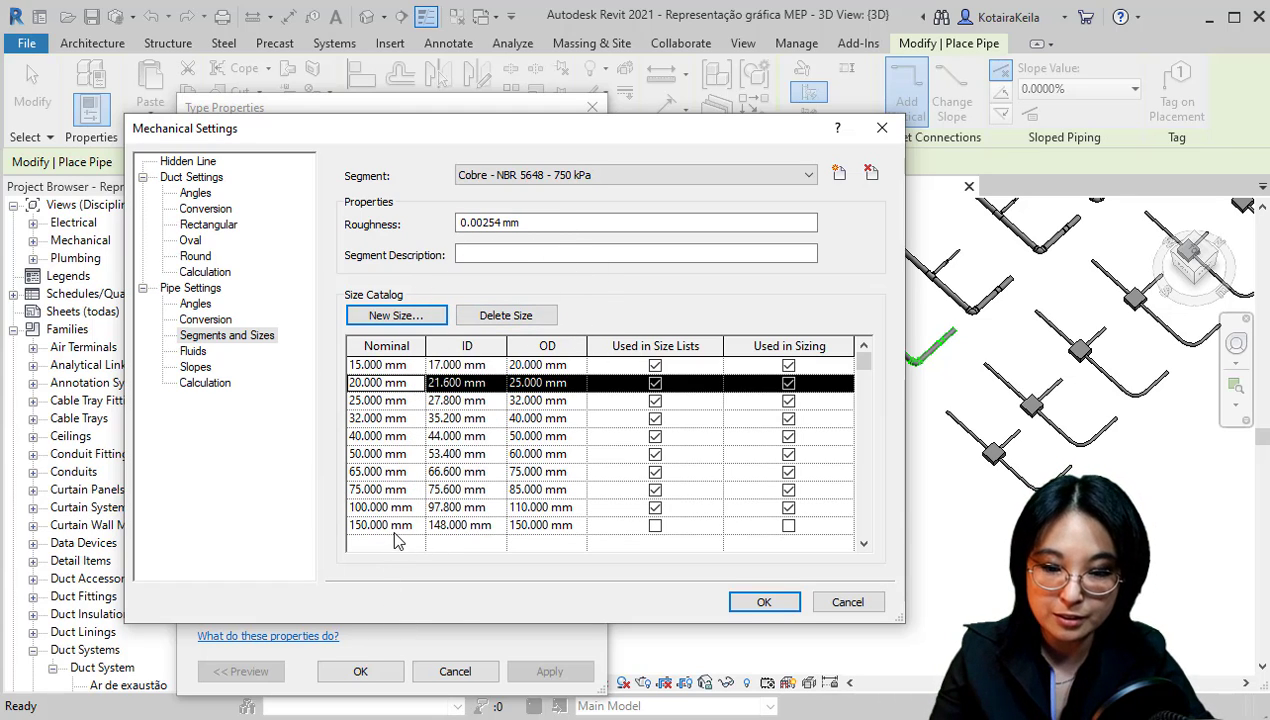
left_click(398, 526)
key("ctrl")
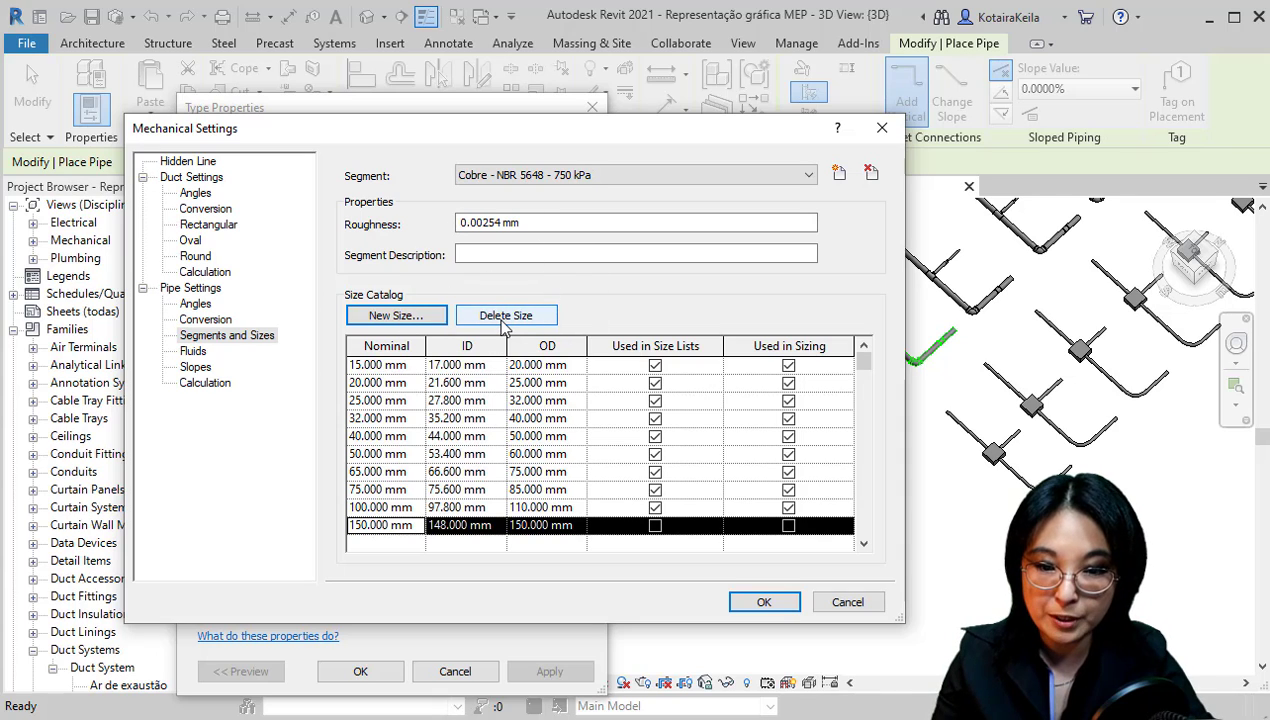
left_click(503, 318)
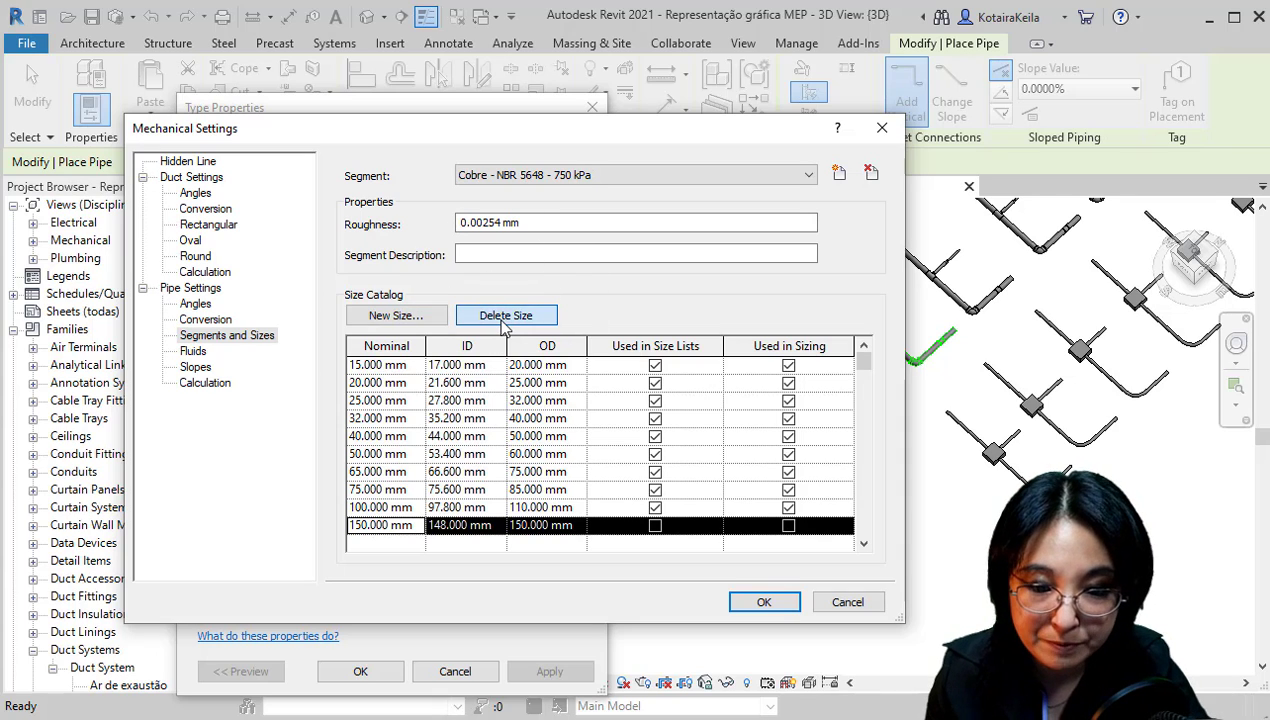
left_click(776, 605)
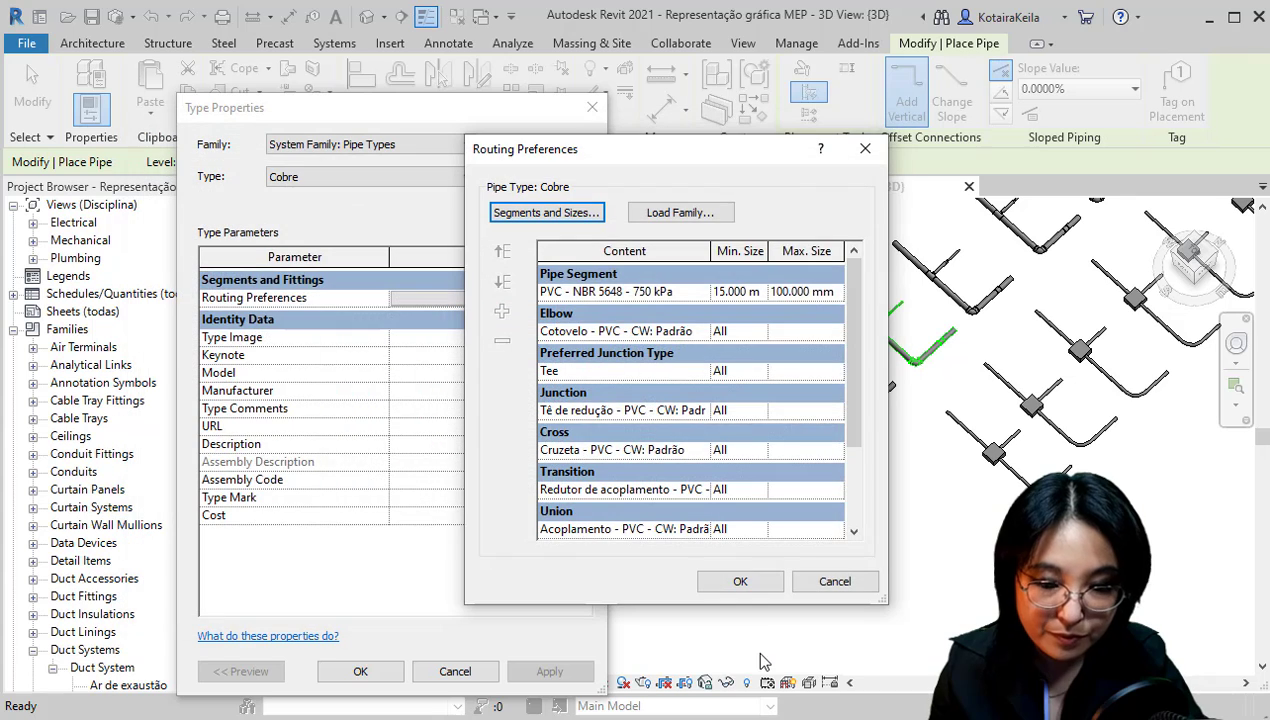
left_click(739, 580)
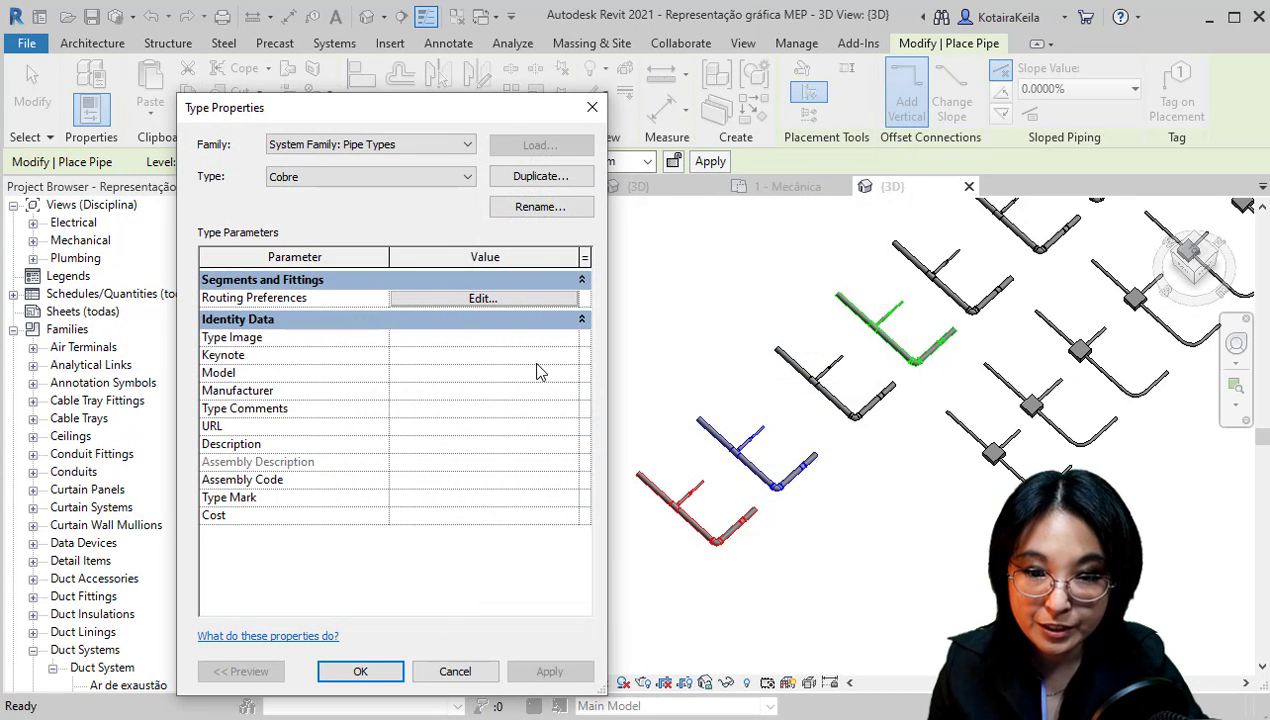
Set the pipe segment in the Cobre type's routing preferences to Cobre - NBR 5648 - 750 kPa
left_click(357, 210)
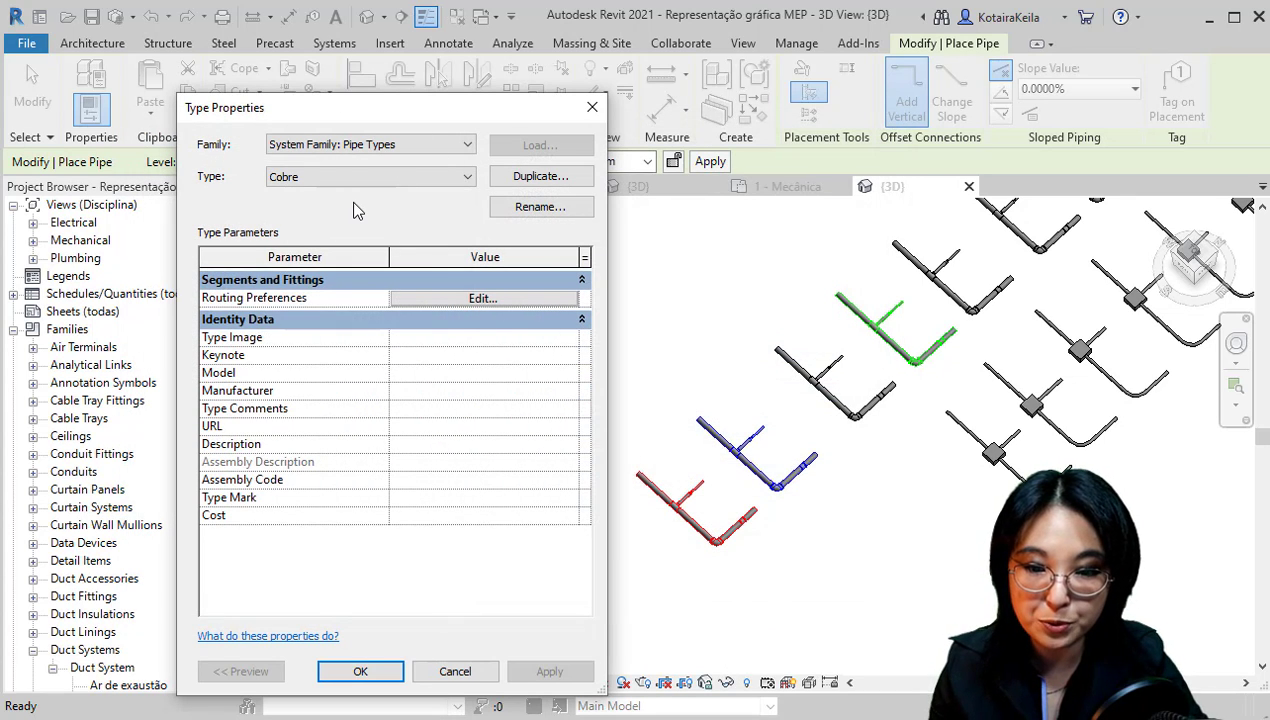
left_click(483, 298)
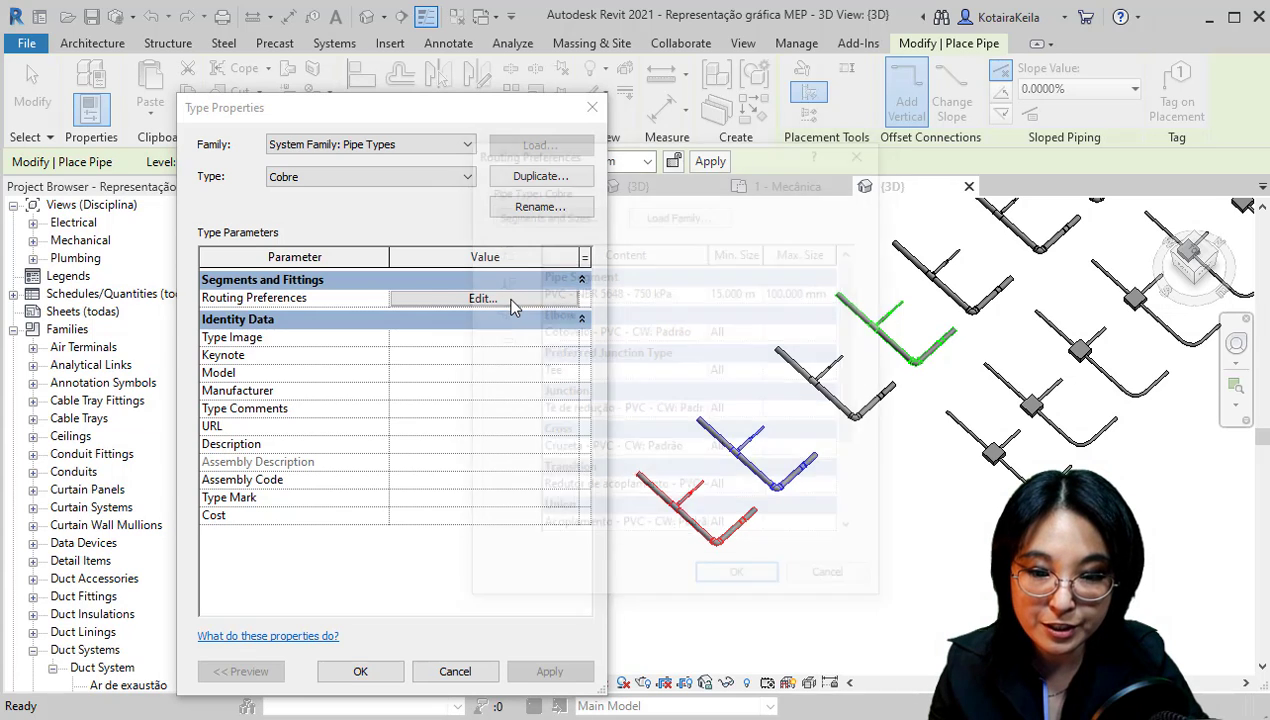
left_click(668, 296)
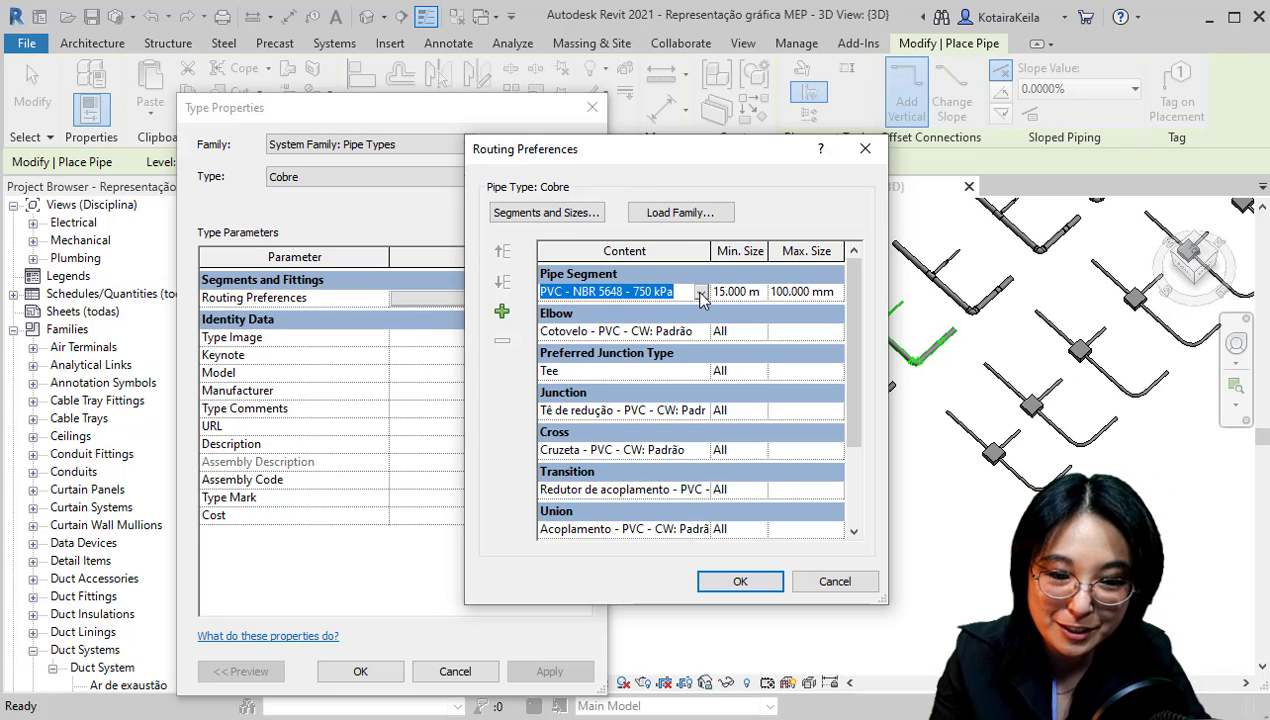
left_click(701, 291)
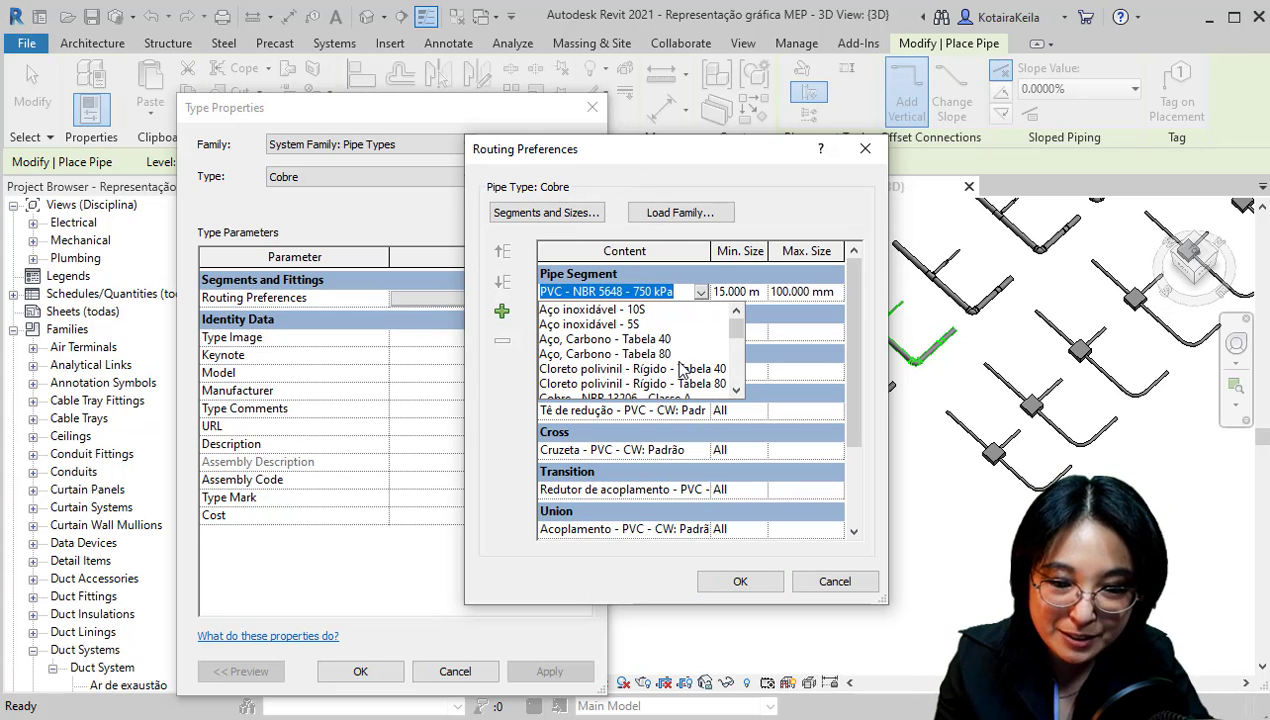
scroll(682, 370, "down", 1)
scroll(682, 370, "down", 2)
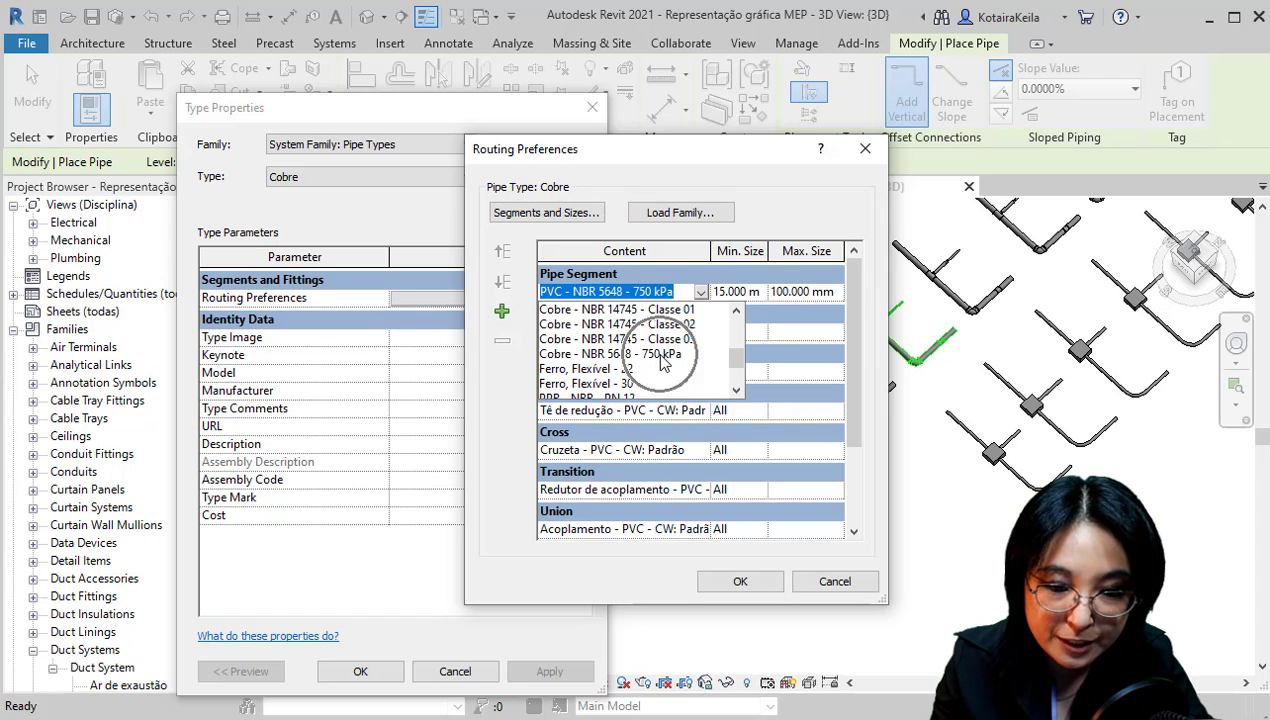
left_click(661, 355)
left_click(589, 292)
left_click_drag(567, 296, 652, 292)
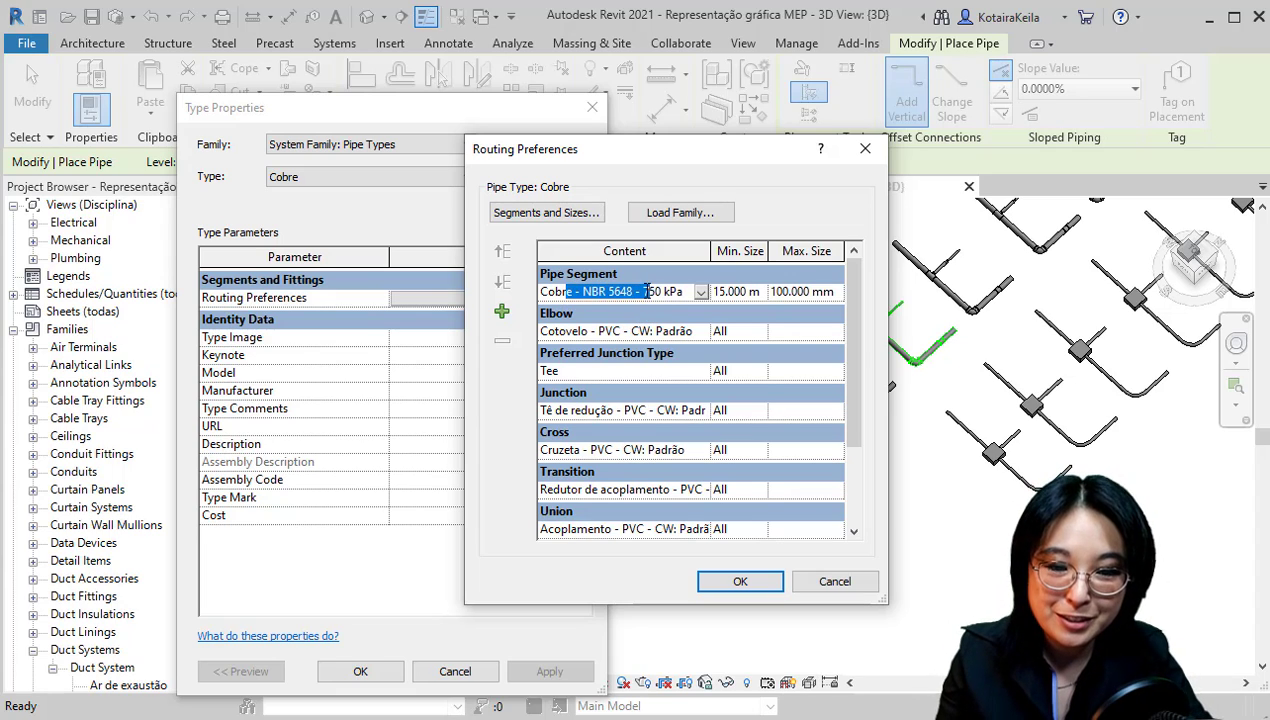
left_click(642, 291)
left_click_drag(642, 291, 698, 302)
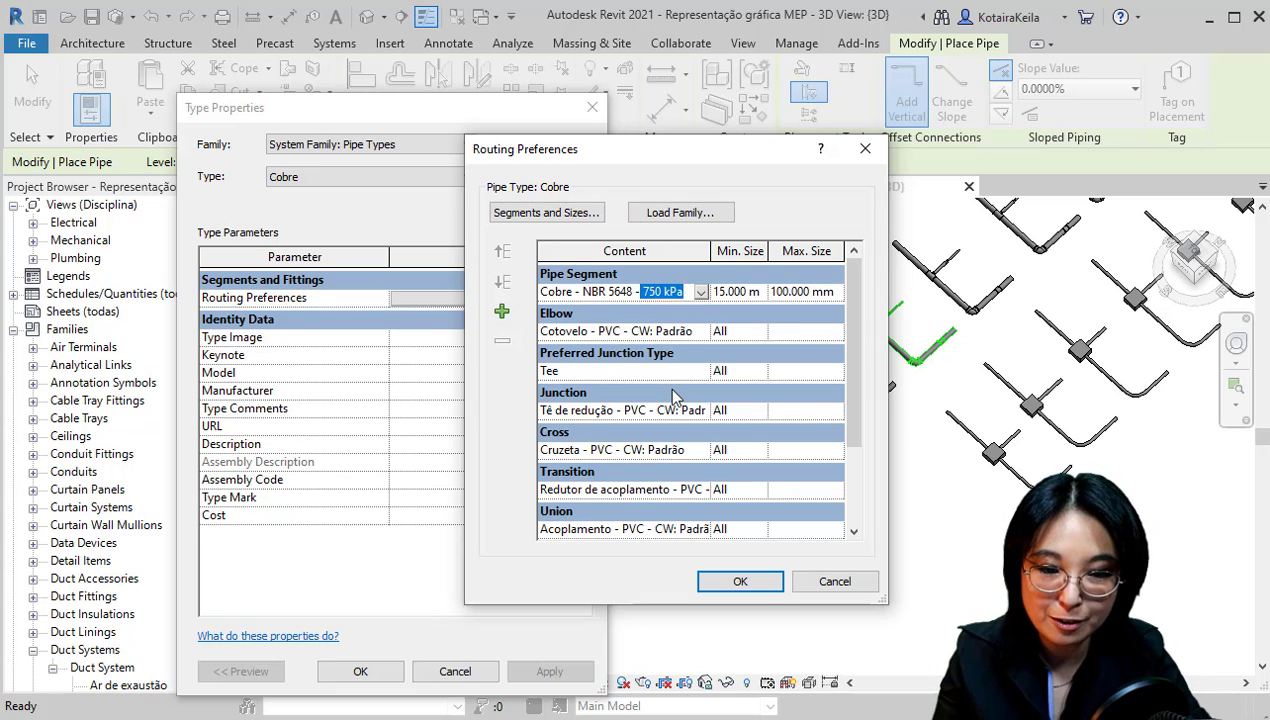
Set the Cobre pipe segment's size range to a 20 mm minimum and a 100 mm maximum in the routing preferences
left_click(743, 291)
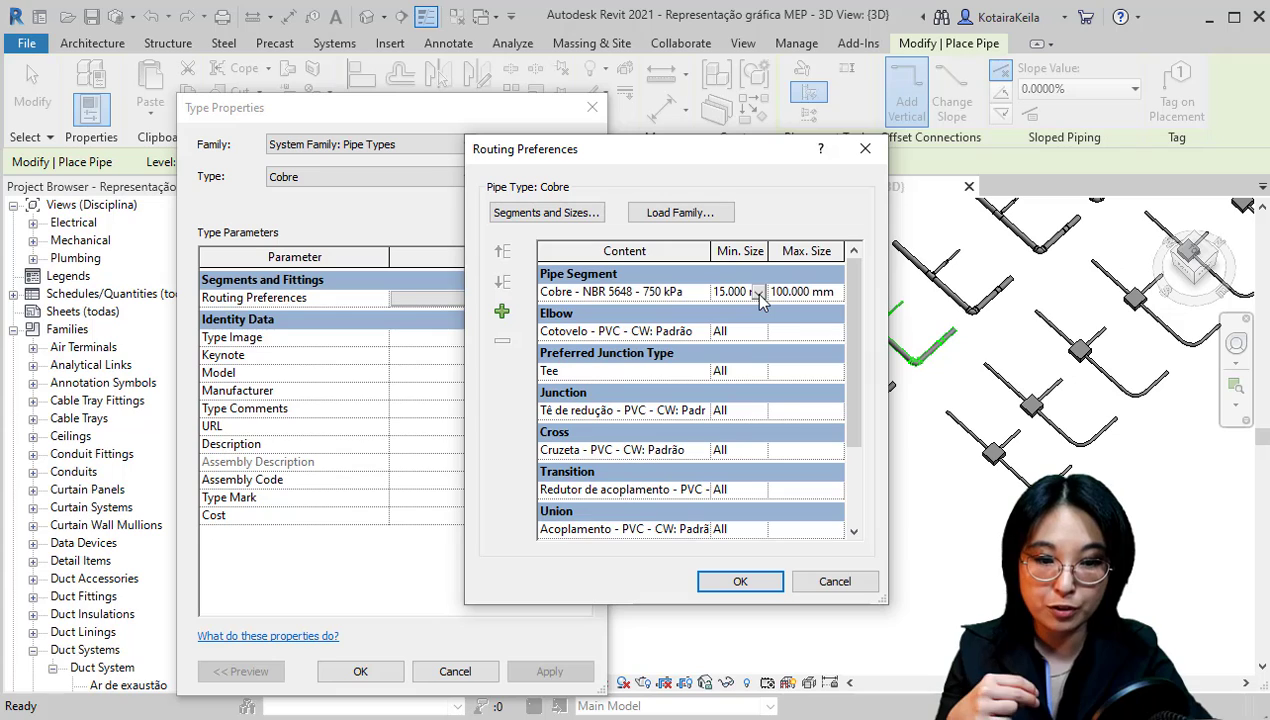
left_click(758, 292)
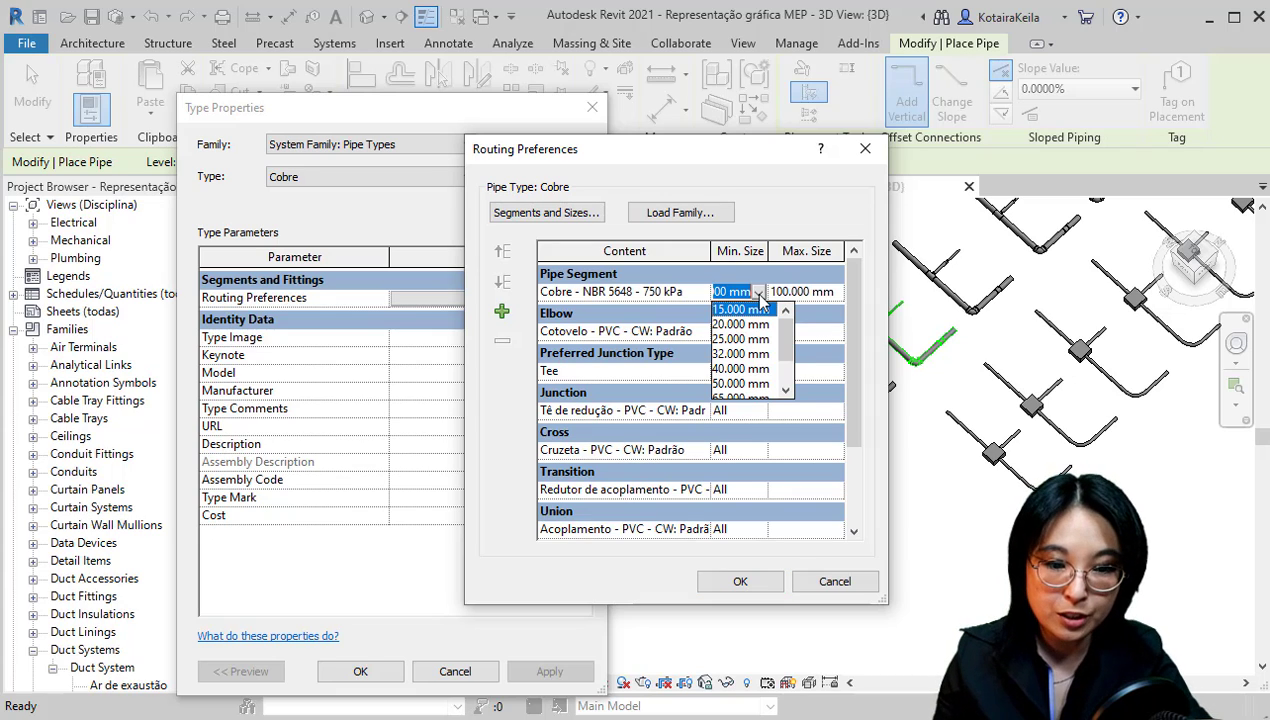
left_click(748, 324)
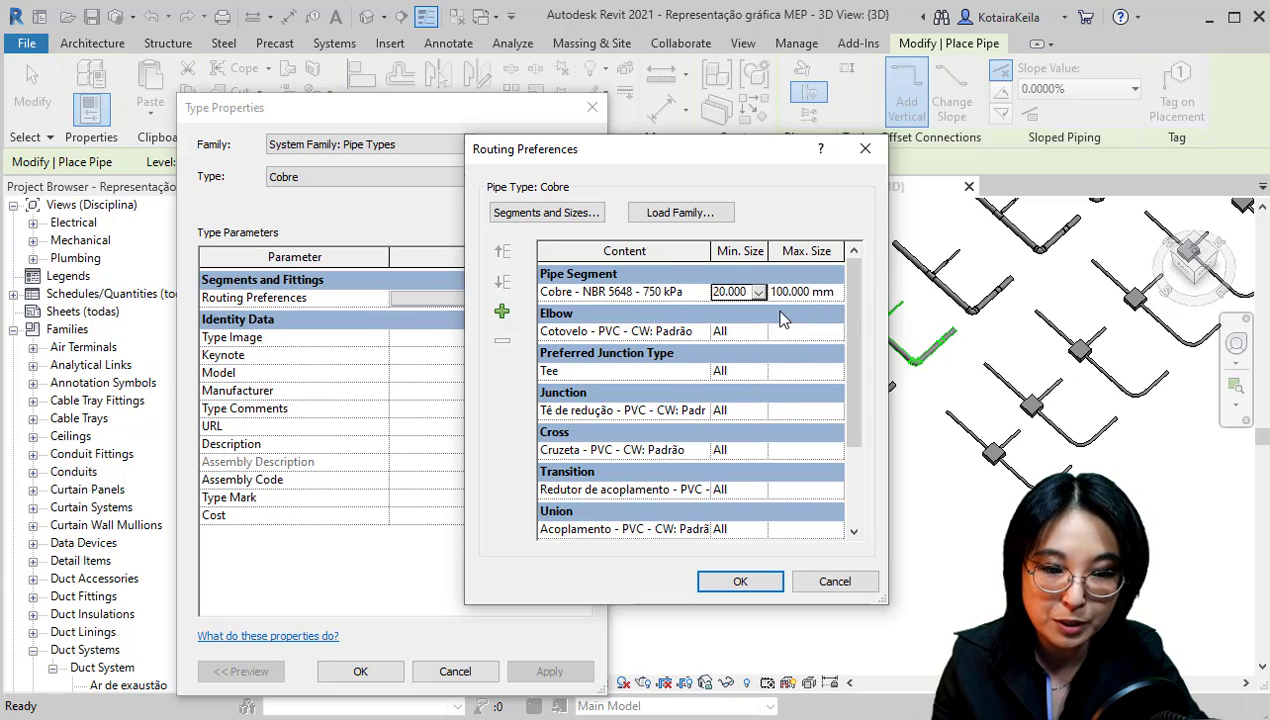
left_click(834, 296)
left_click(834, 296)
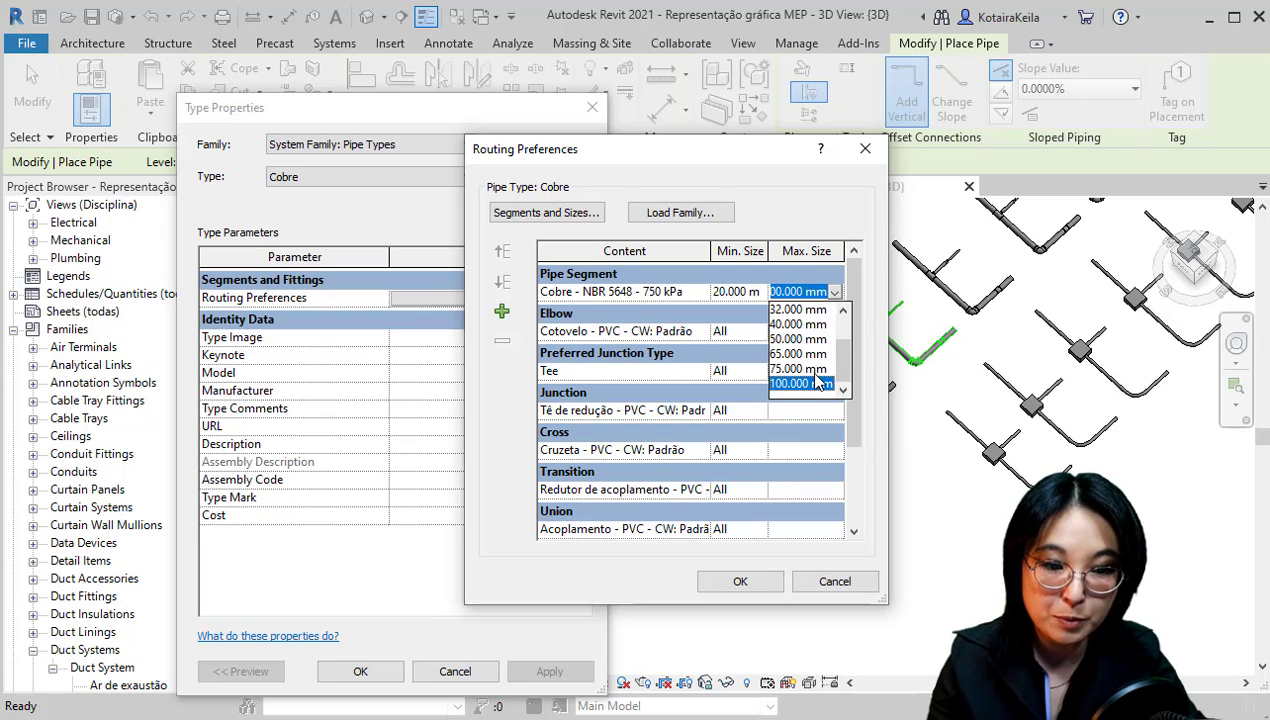
left_click(810, 389)
left_click(752, 295)
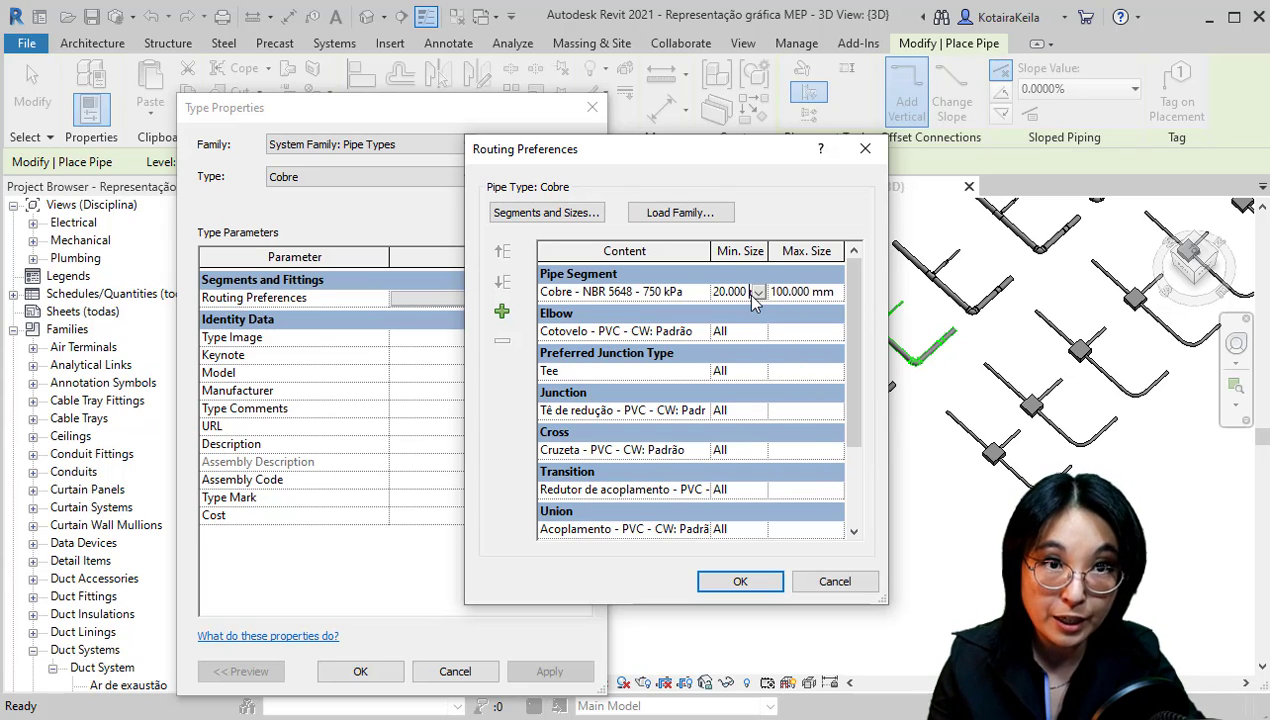
left_click(759, 293)
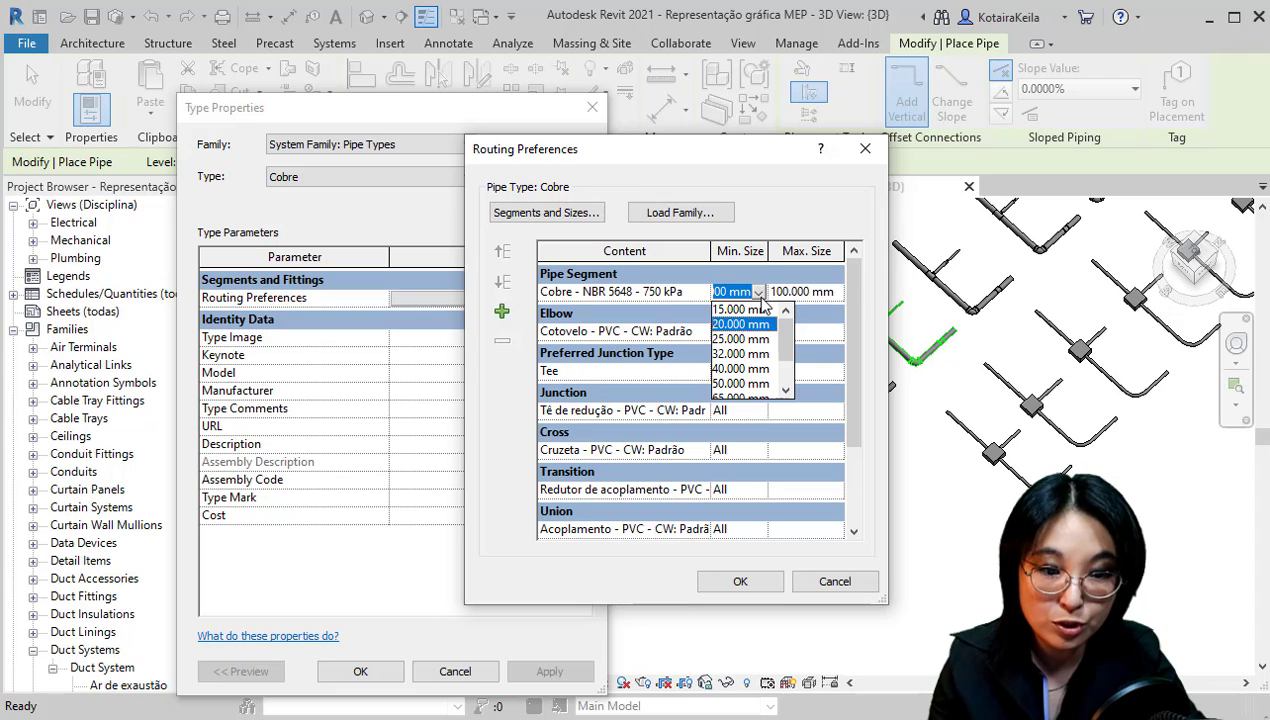
left_click(836, 292)
left_click(834, 293)
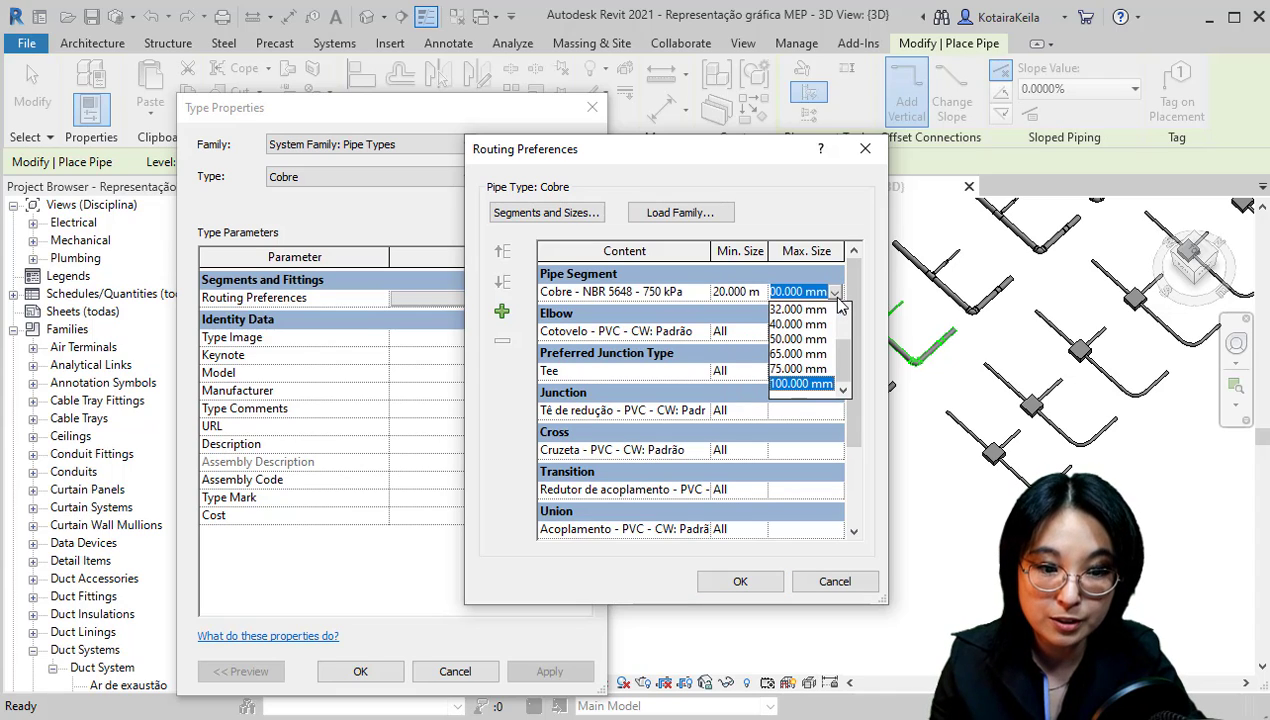
left_click(836, 297)
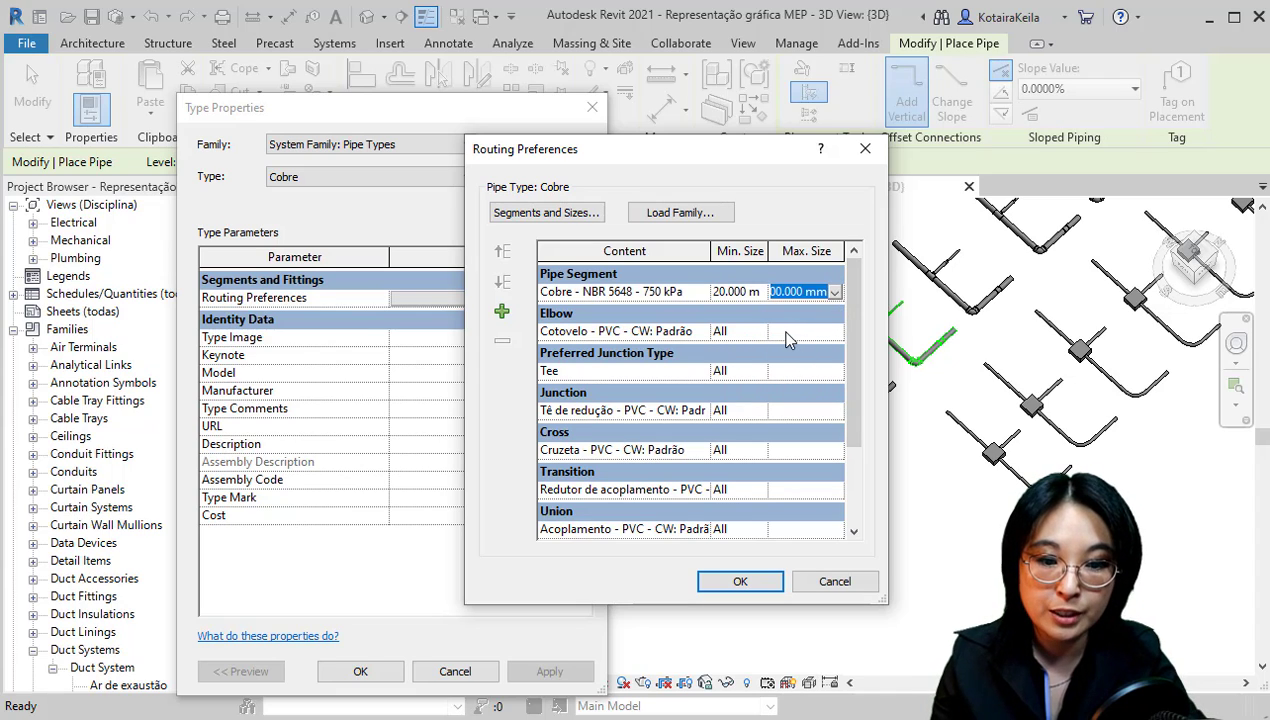
Set the elbow fitting in the Cobre routing preferences to Cotovelo - Soldado - CU: Padrão
left_click(685, 331)
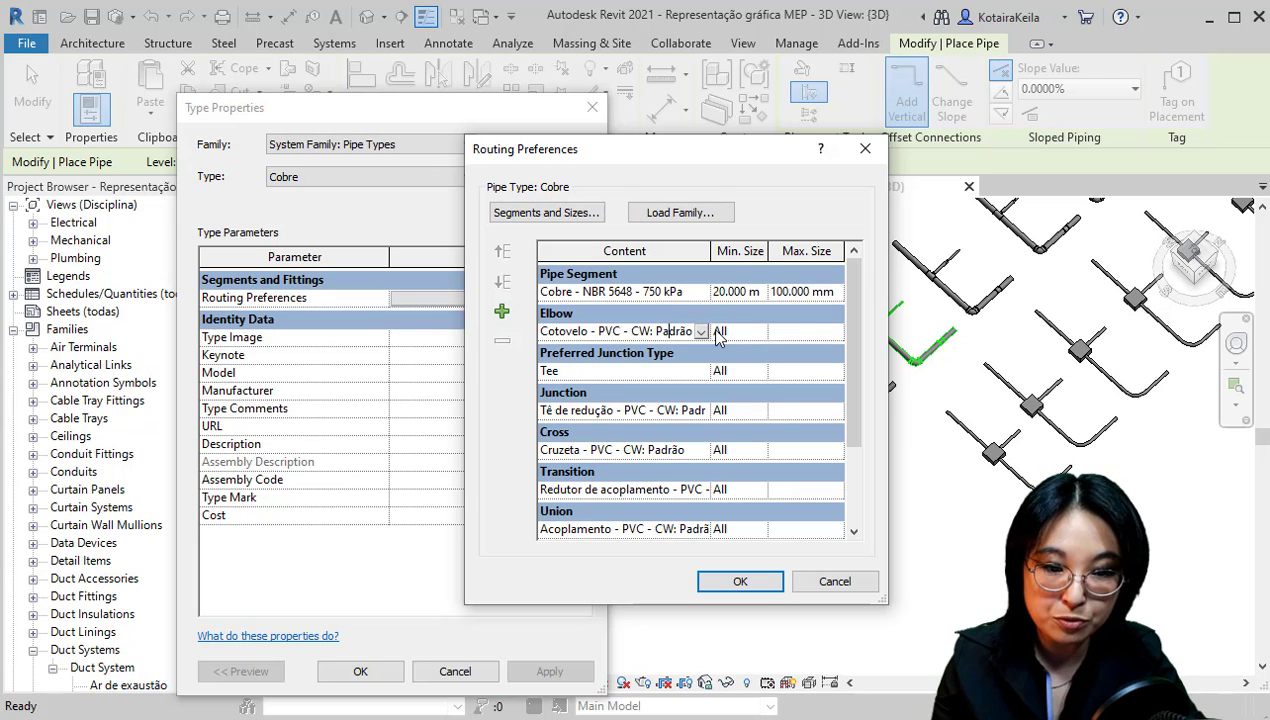
left_click(703, 332)
left_click(704, 333)
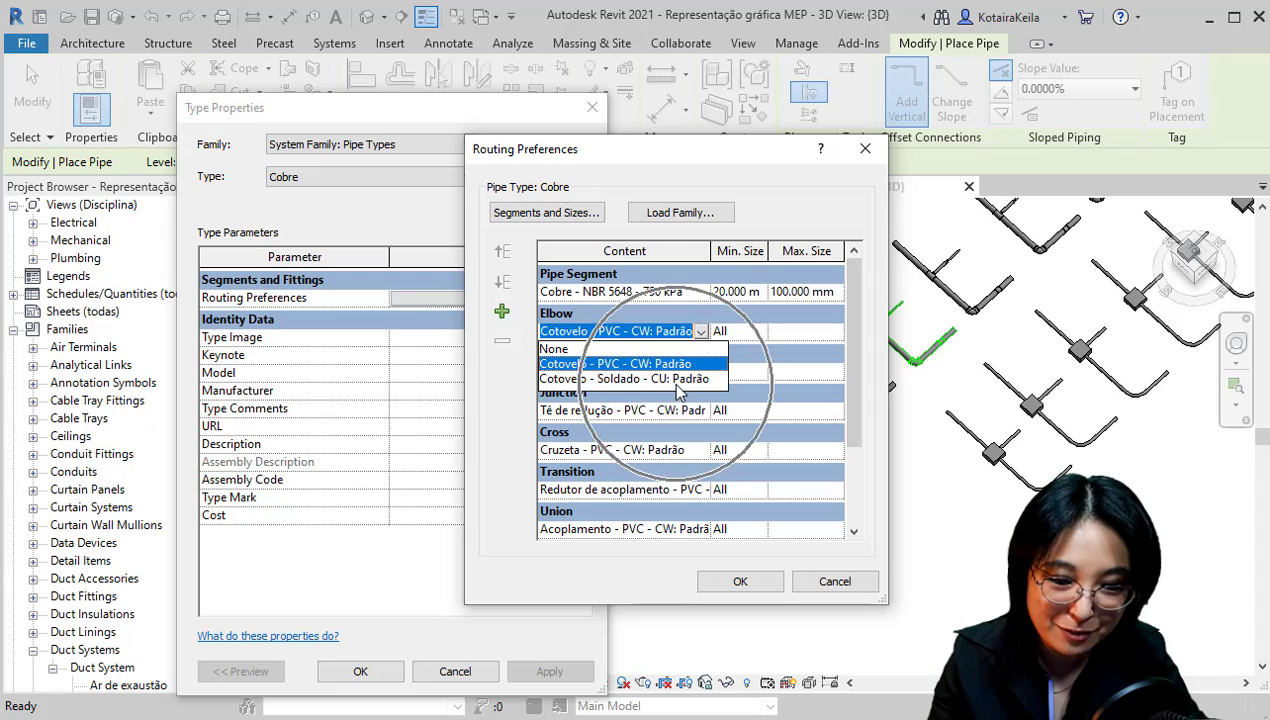
left_click(680, 379)
Try a 15 mm minimum size for the elbow fitting and return its size range to All
left_click(746, 331)
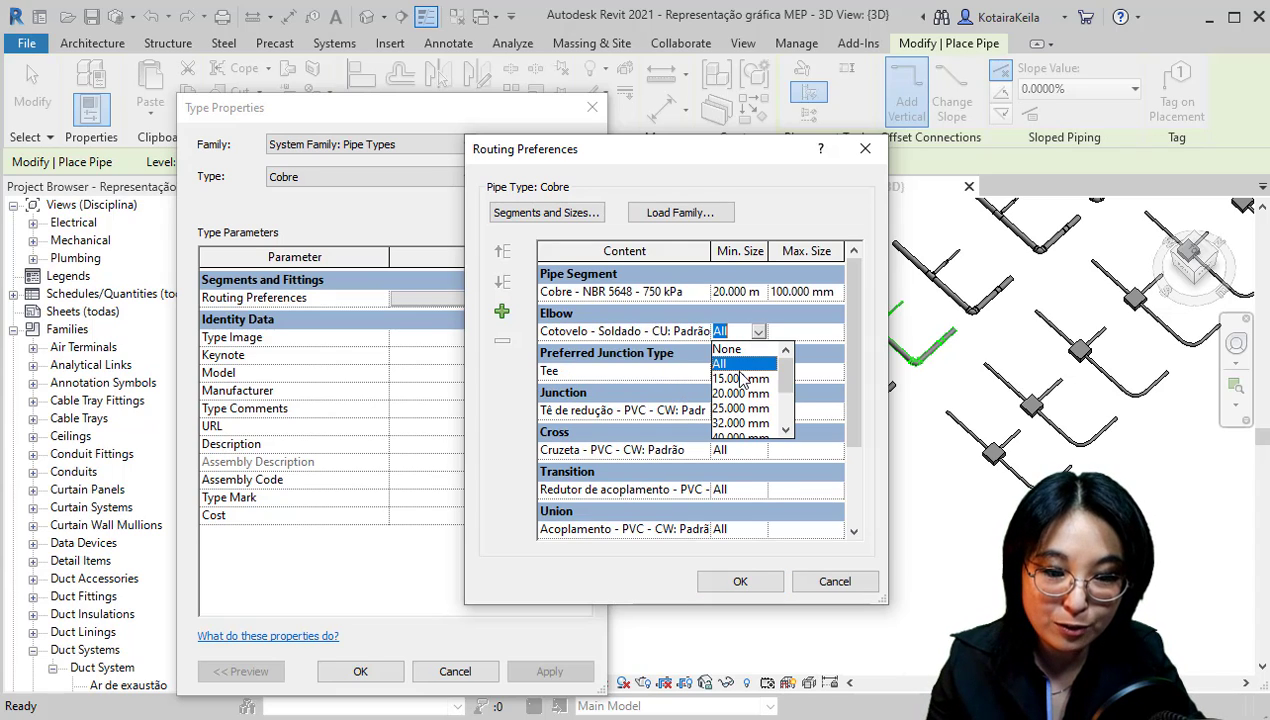
left_click(741, 379)
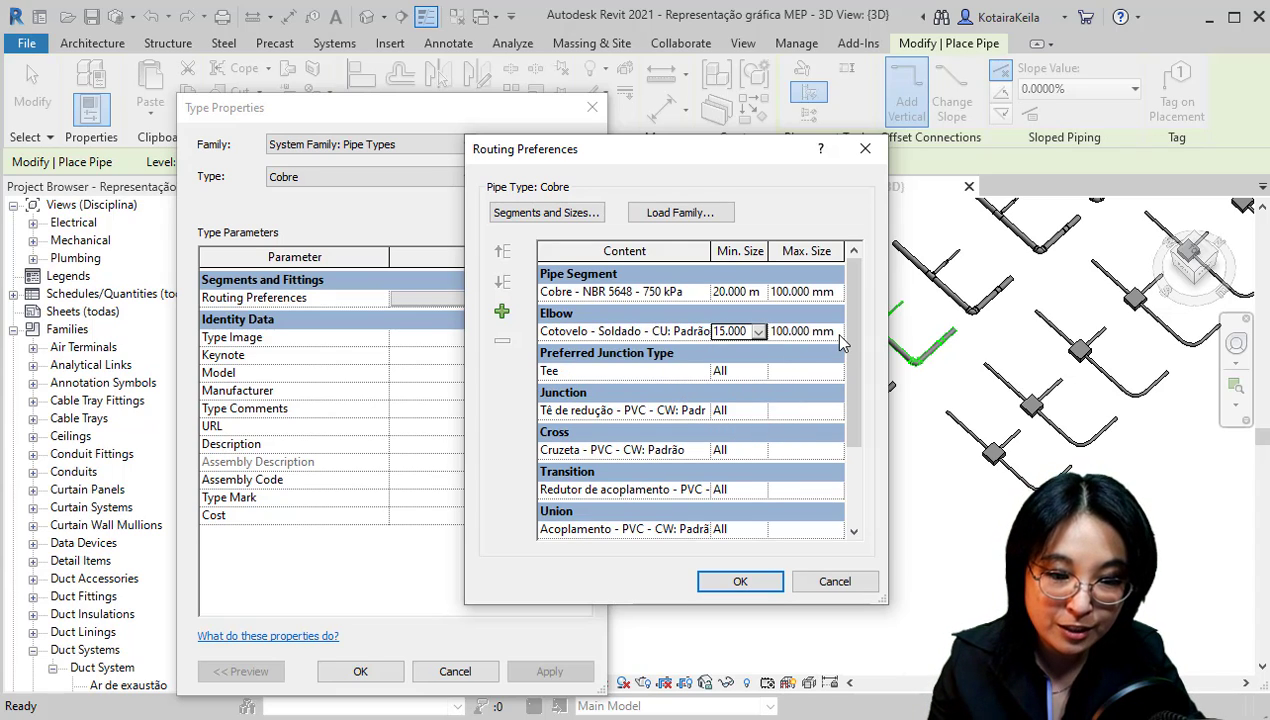
left_click(836, 332)
left_click(833, 331)
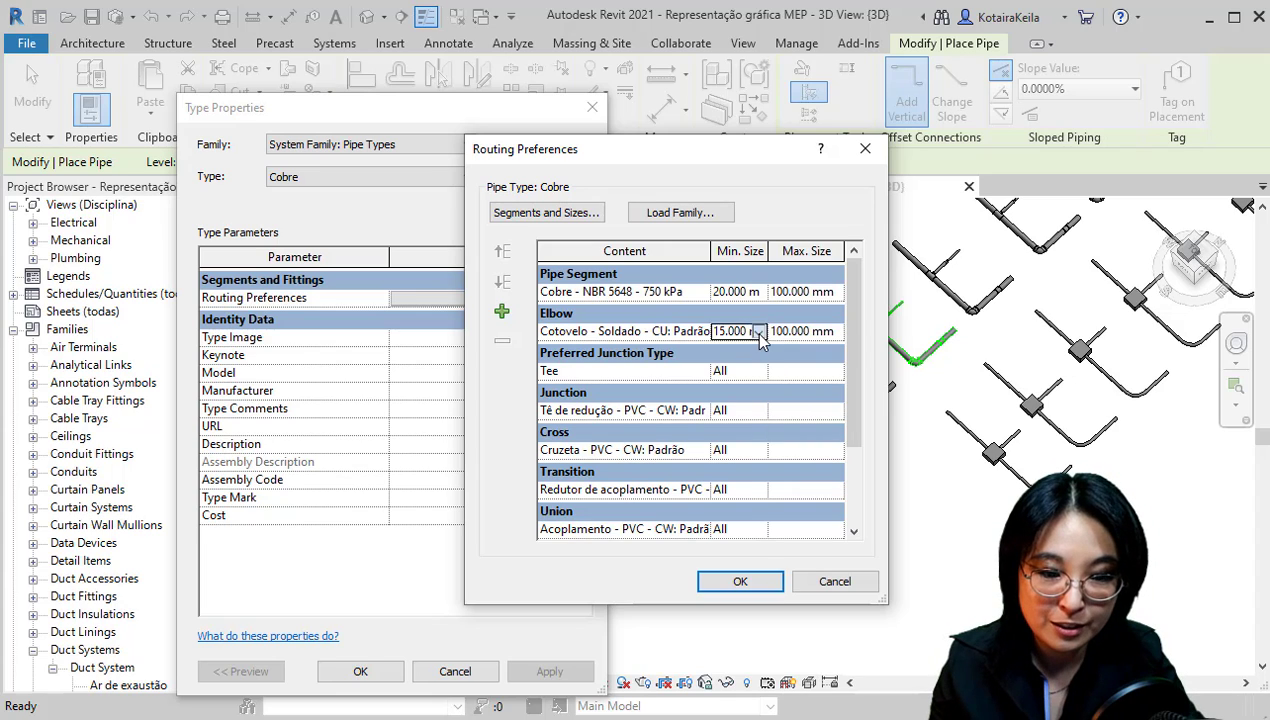
left_click(759, 331)
left_click(759, 331)
left_click(836, 331)
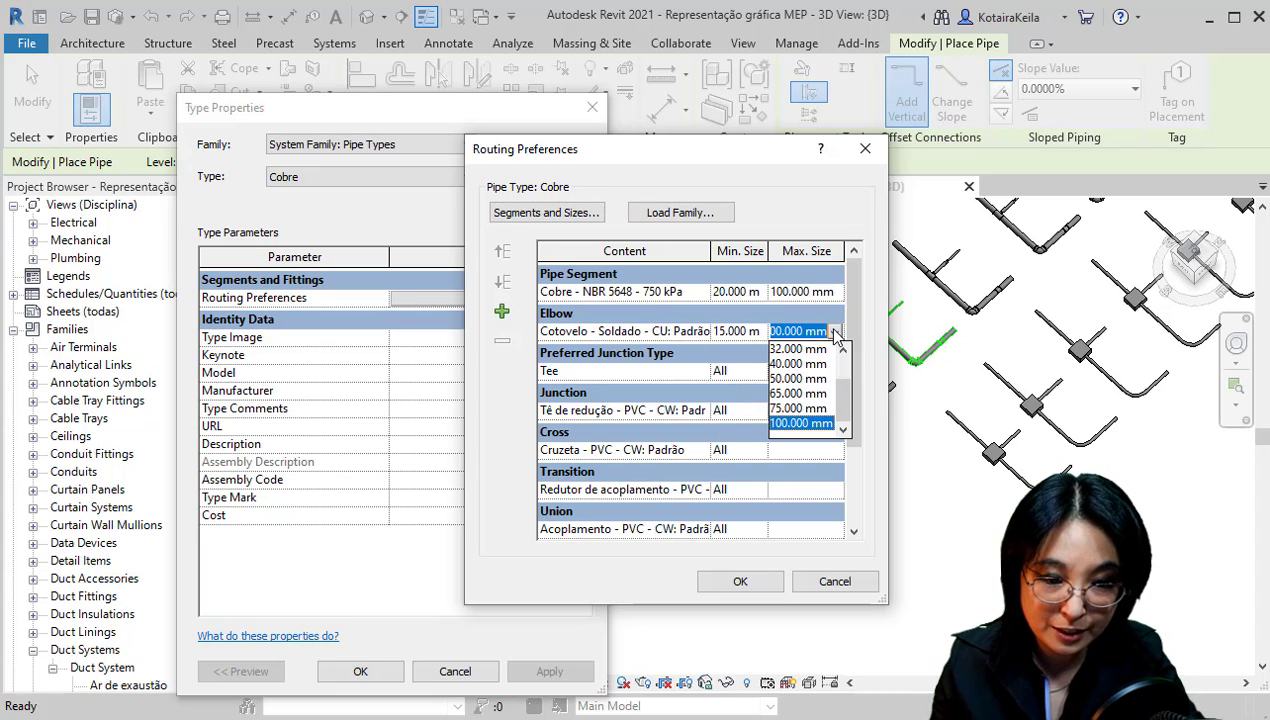
left_click(836, 332)
left_click(749, 331)
left_click(759, 331)
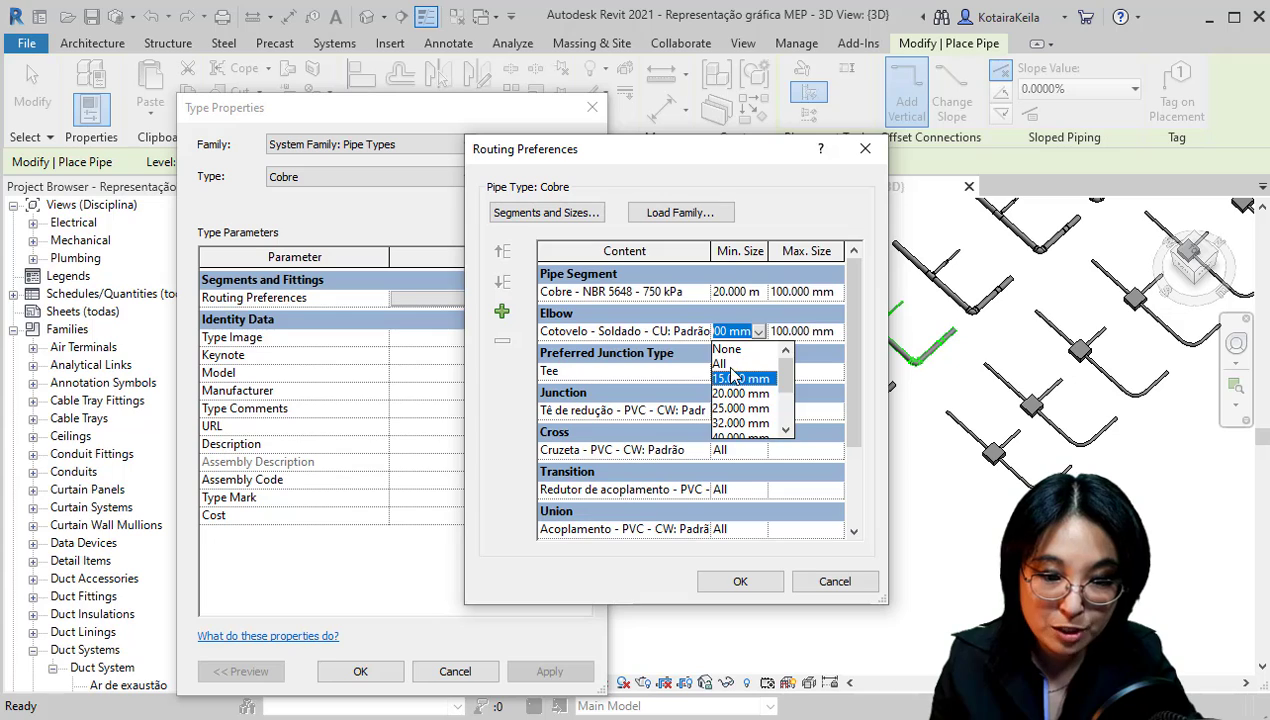
left_click(726, 364)
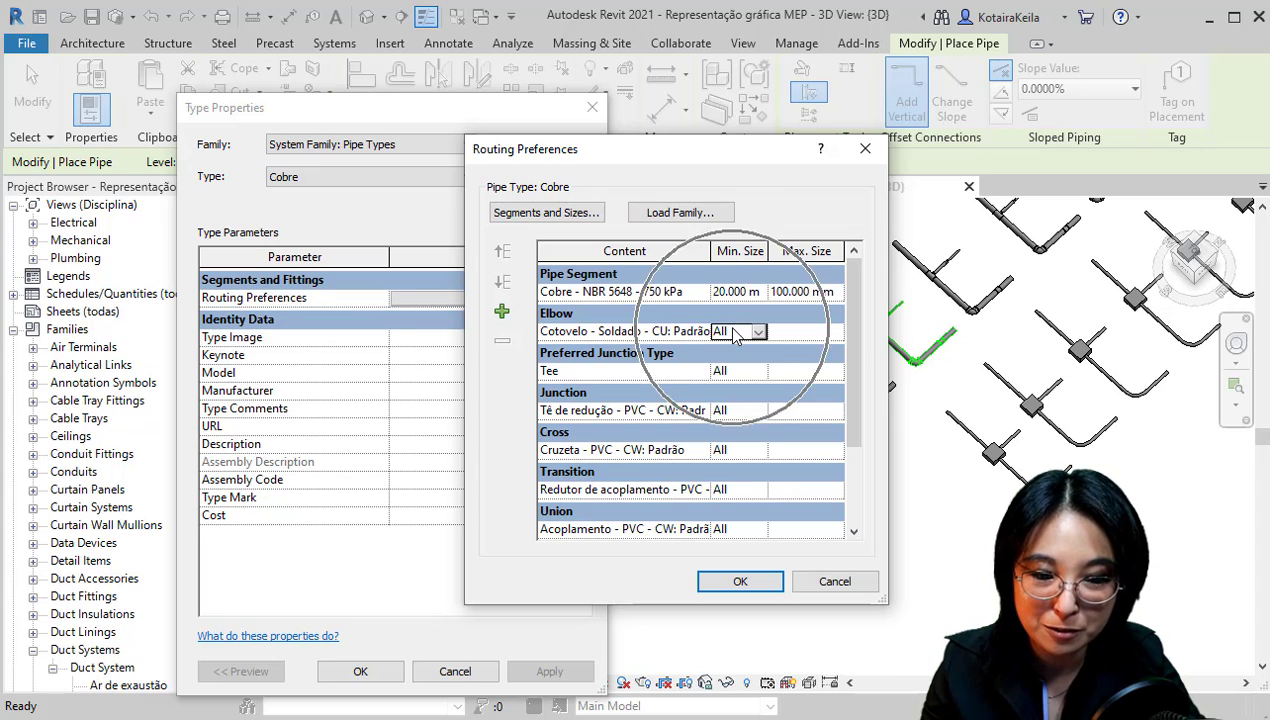
Keep Tee as the preferred junction type and set the junction fitting to Tê - Soldado - CU: Padrão
left_click(590, 371)
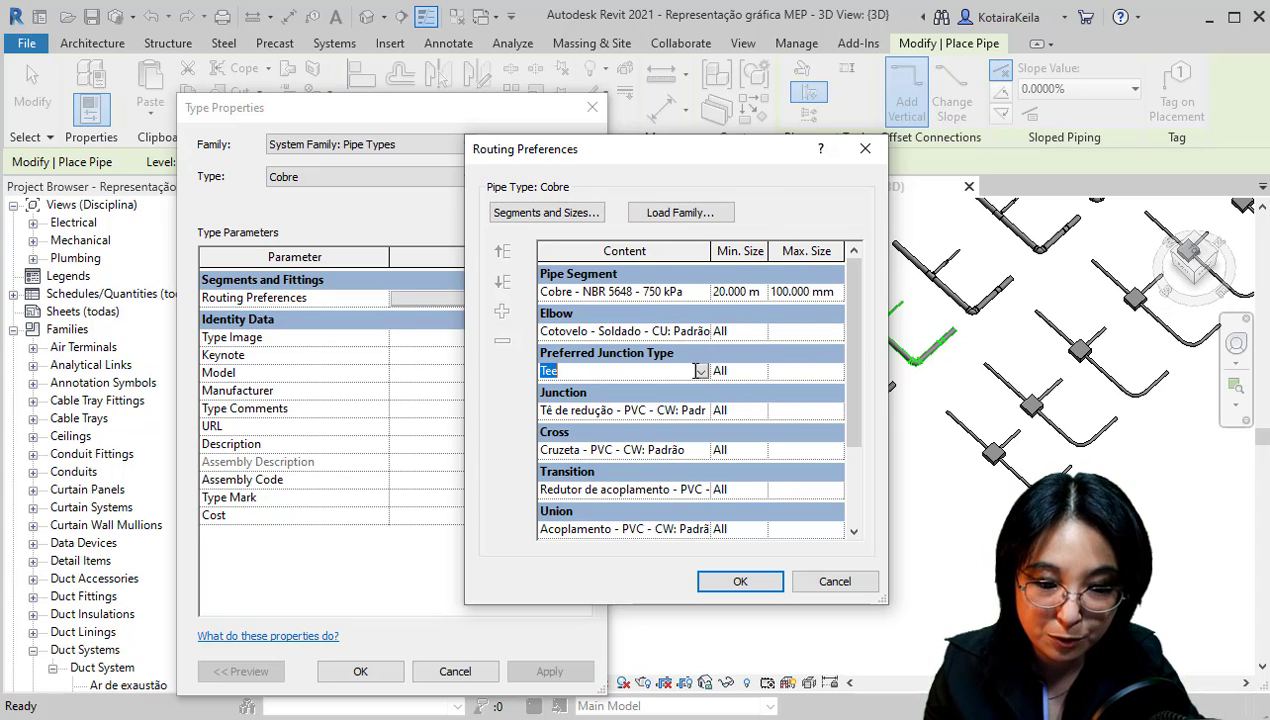
left_click(701, 371)
left_click(668, 387)
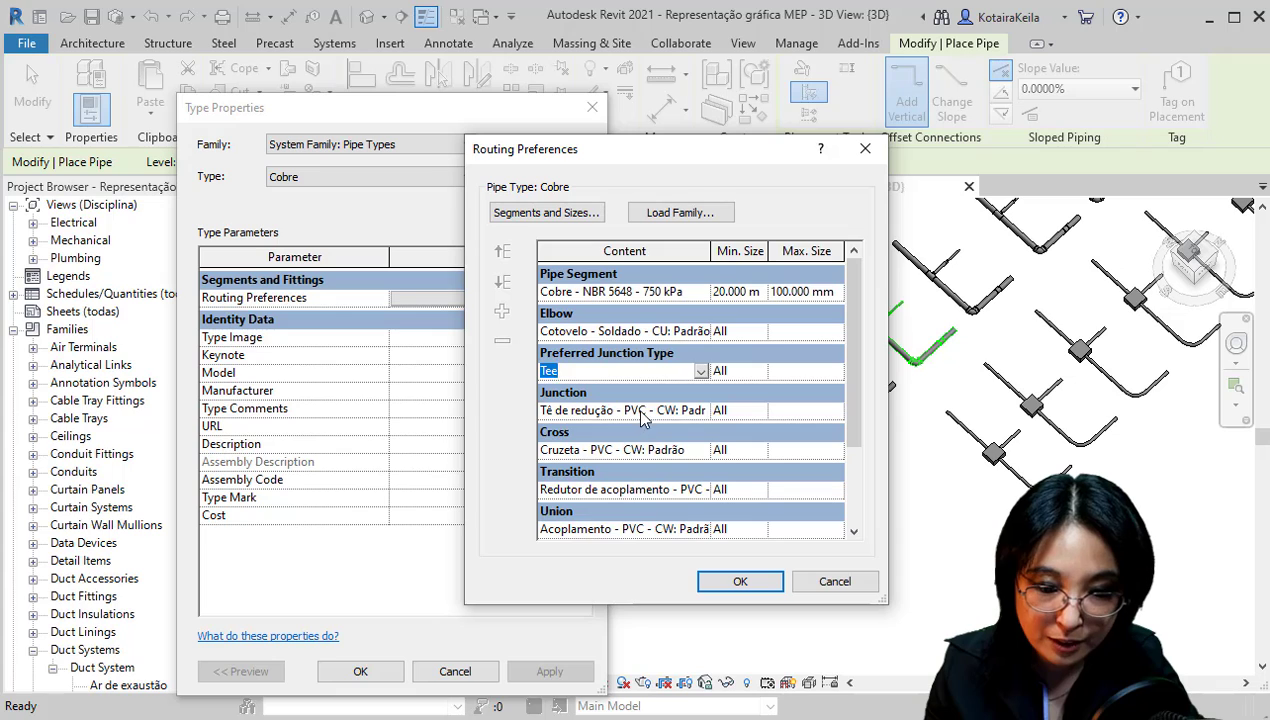
left_click(625, 410)
left_click(701, 410)
left_click(650, 442)
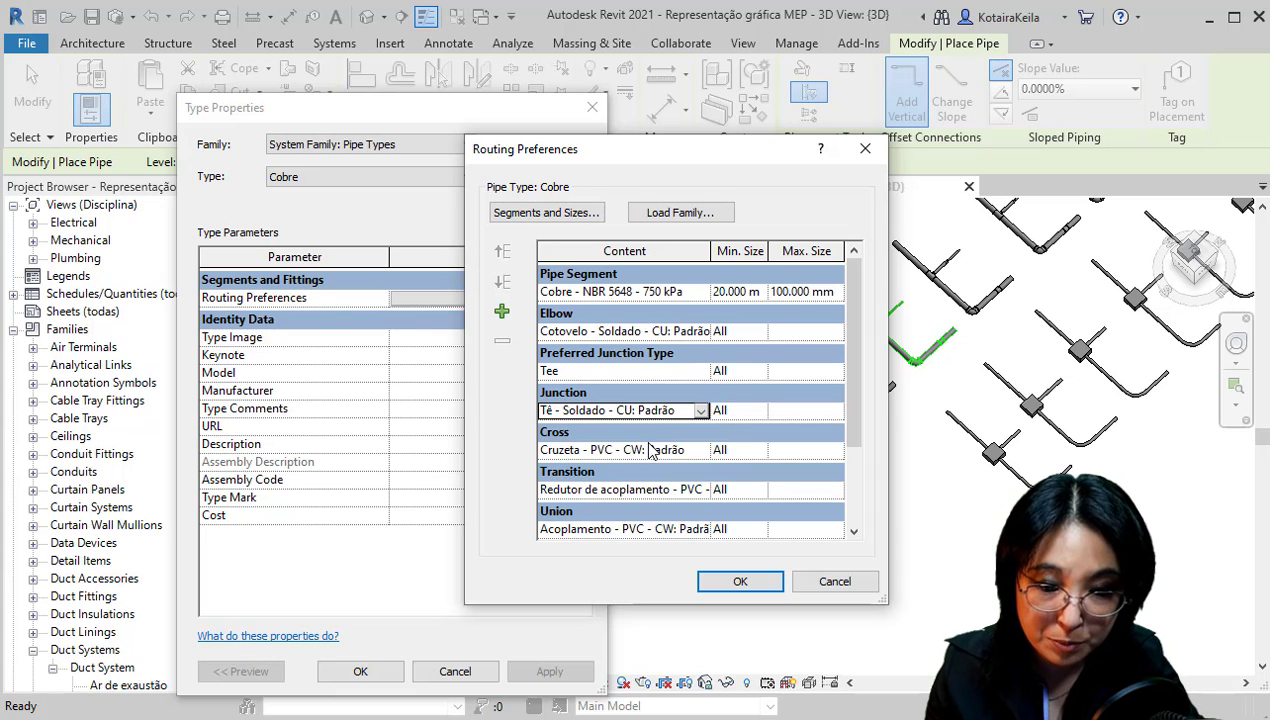
left_click(697, 214)
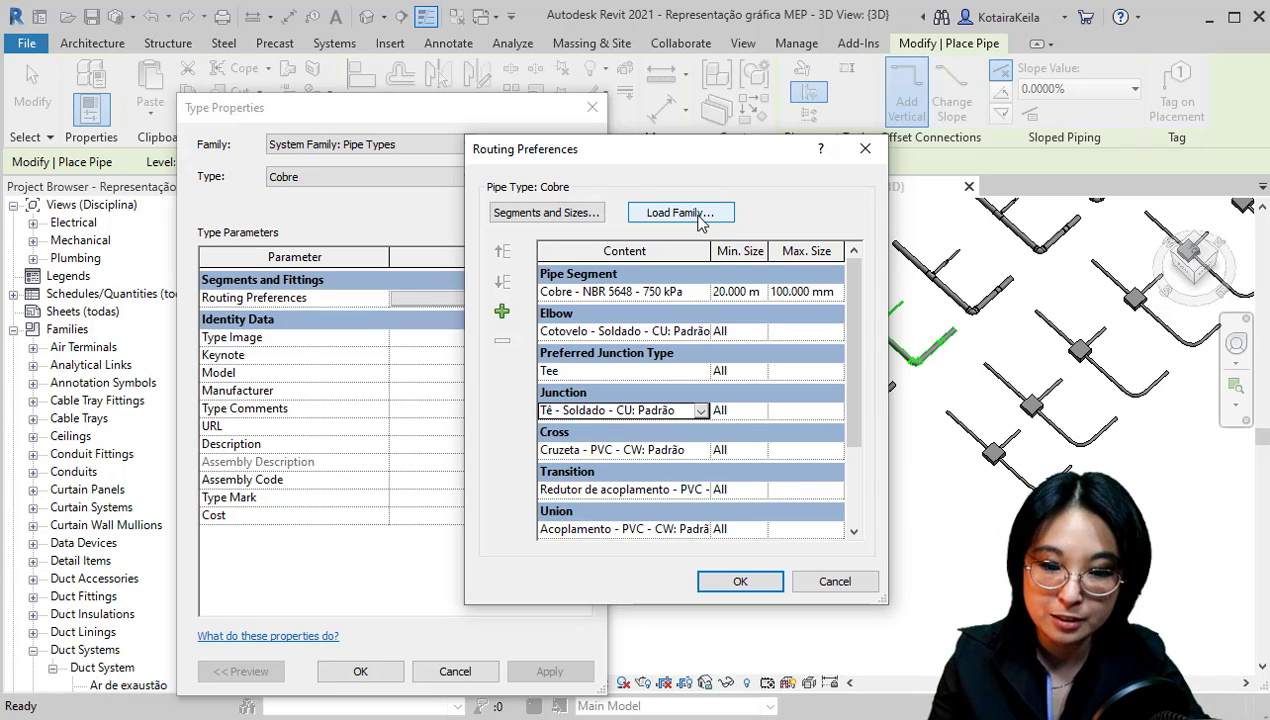
Set the cross fitting to Cruzeta - Soldada - CU: Padrão and the transition to Bucha de redução reta - Soldada
left_click(686, 450)
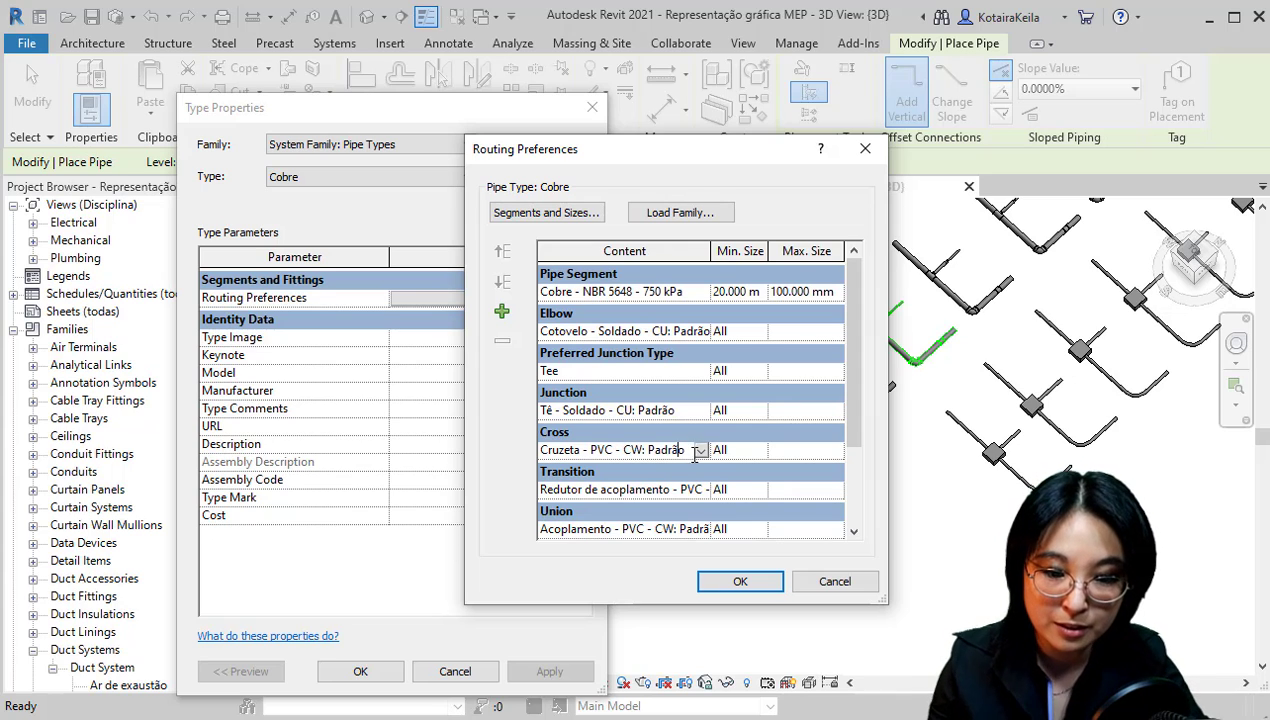
left_click(703, 452)
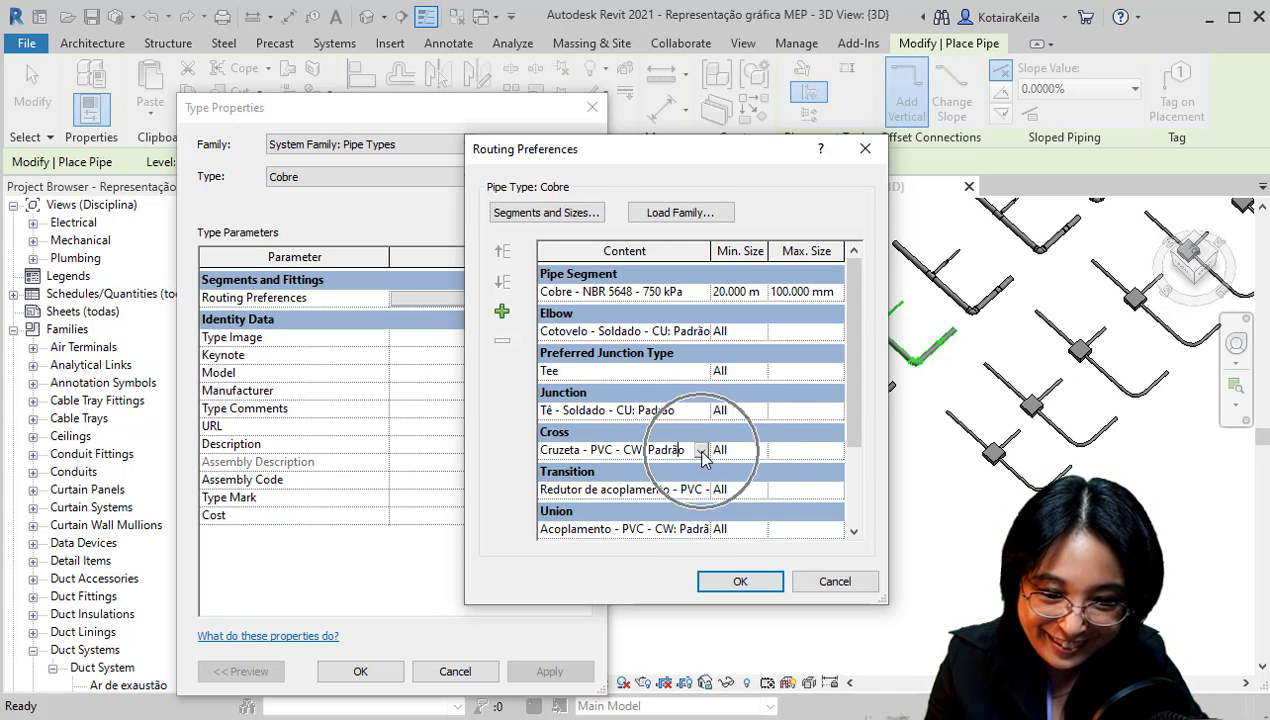
left_click(688, 490)
left_click(690, 490)
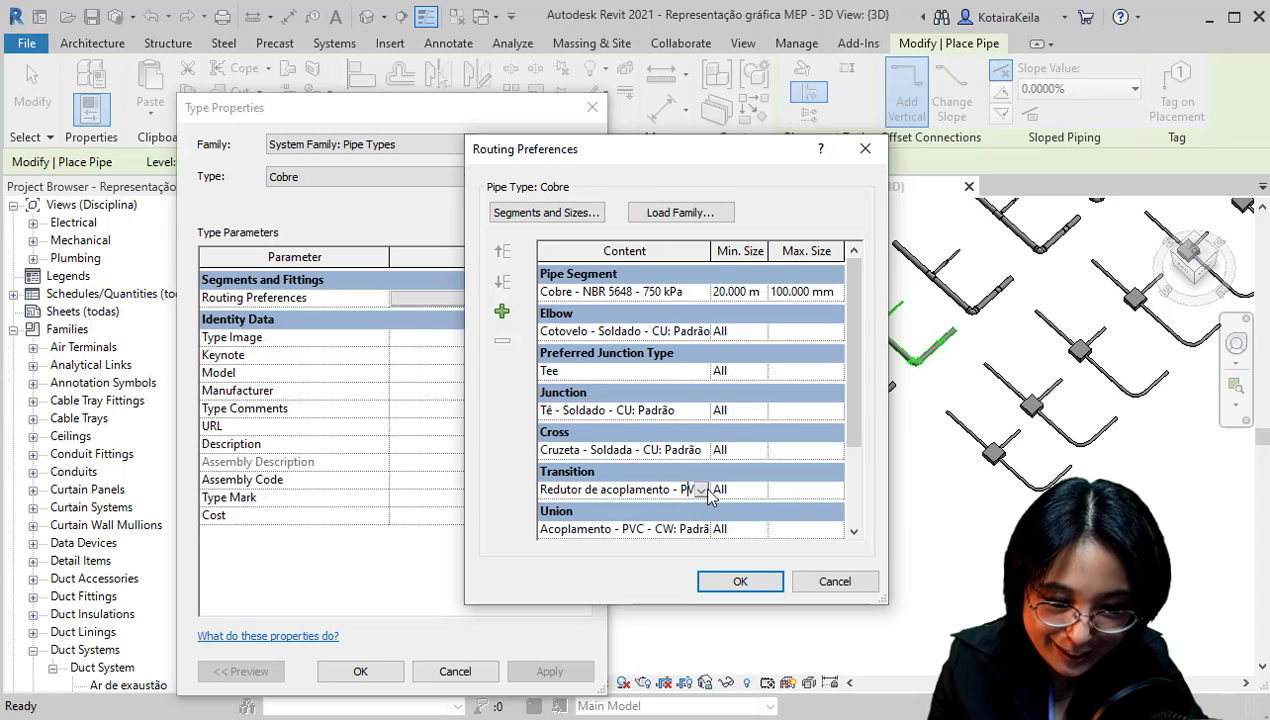
left_click(702, 490)
left_click(712, 527)
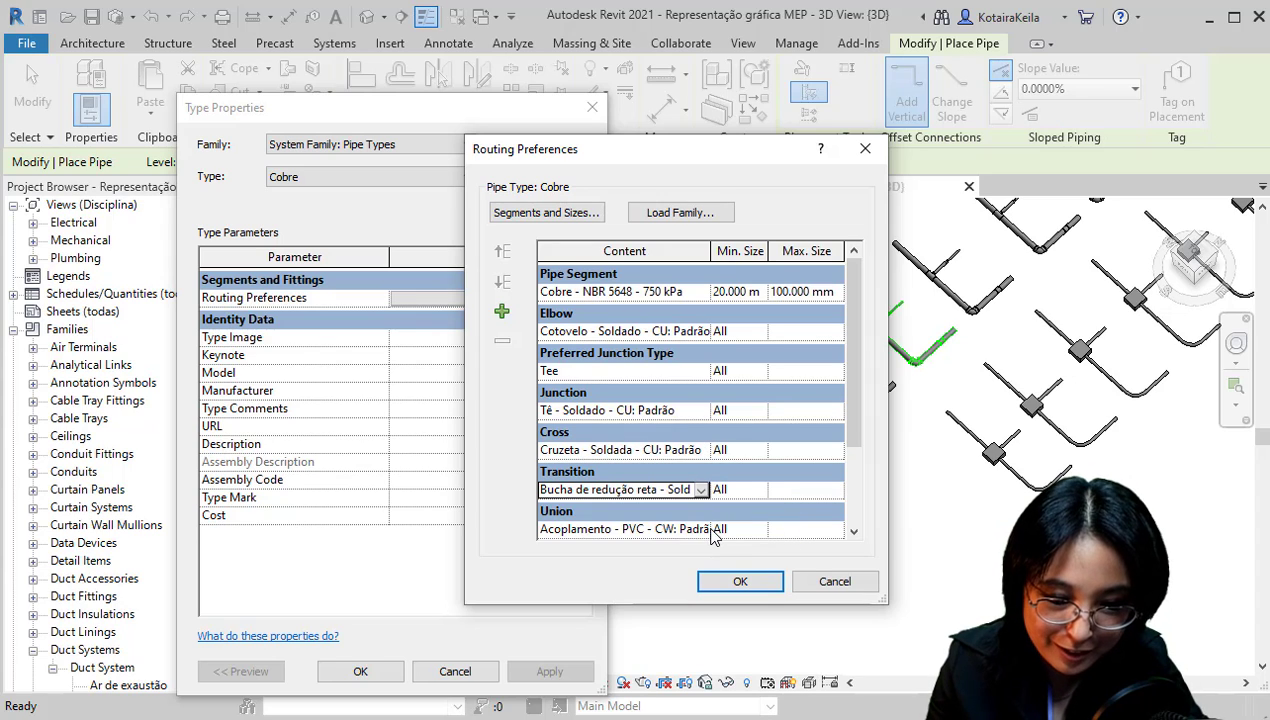
Set the union fitting in the Cobre routing preferences to União - Soldada - CU: Padrão
left_click(704, 529)
left_click(701, 529)
left_click(667, 580)
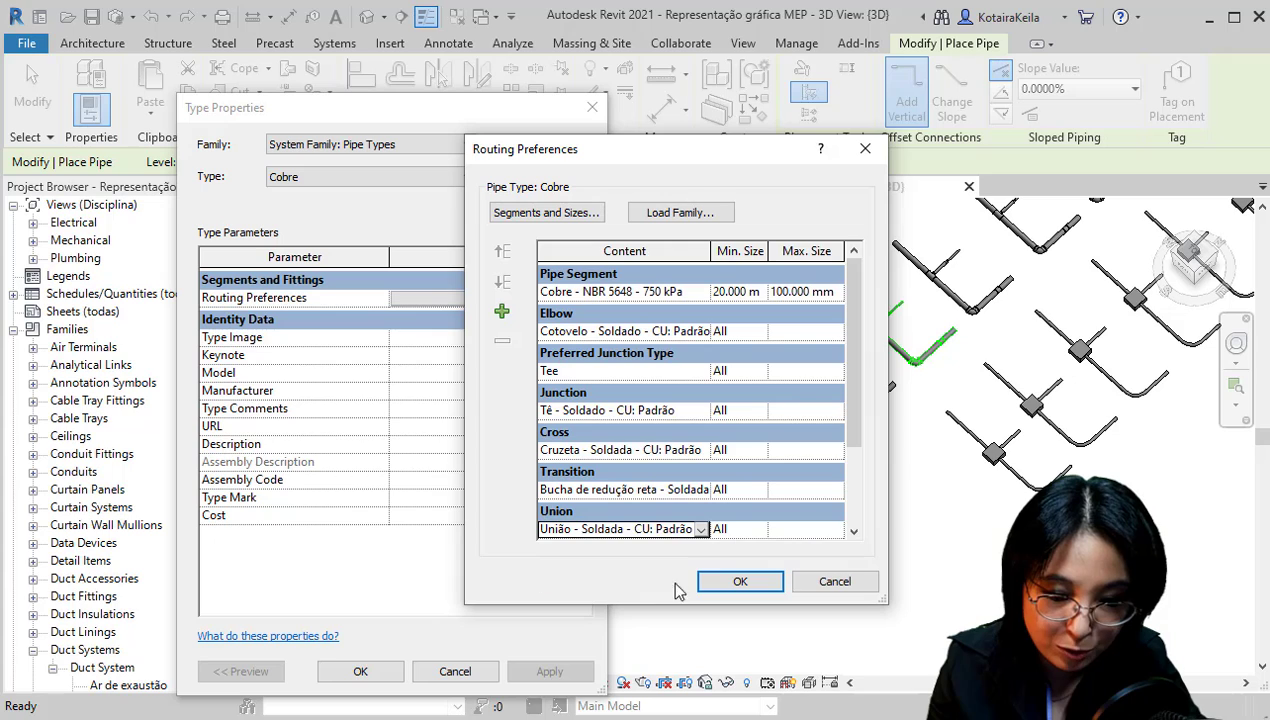
Keep the flange at None and set the cap fitting to Plugue - Soldado - CU: Padrão
scroll(839, 420, "down", 2)
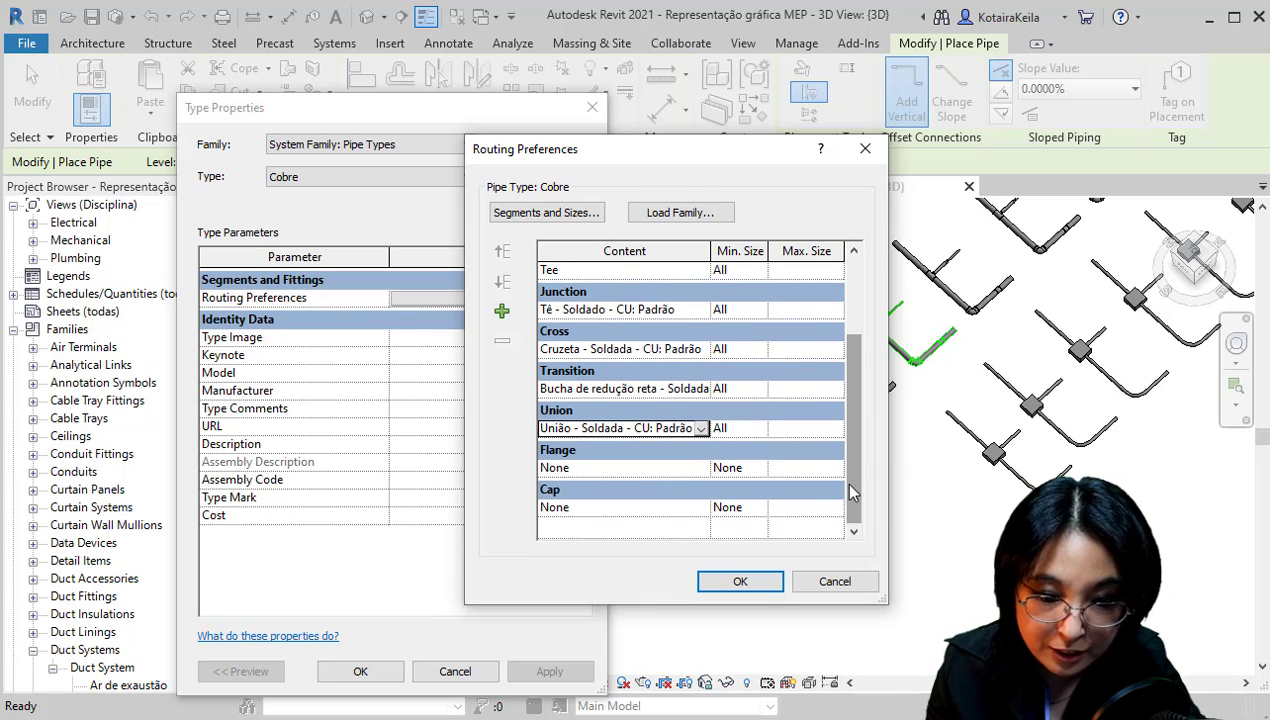
left_click(632, 466)
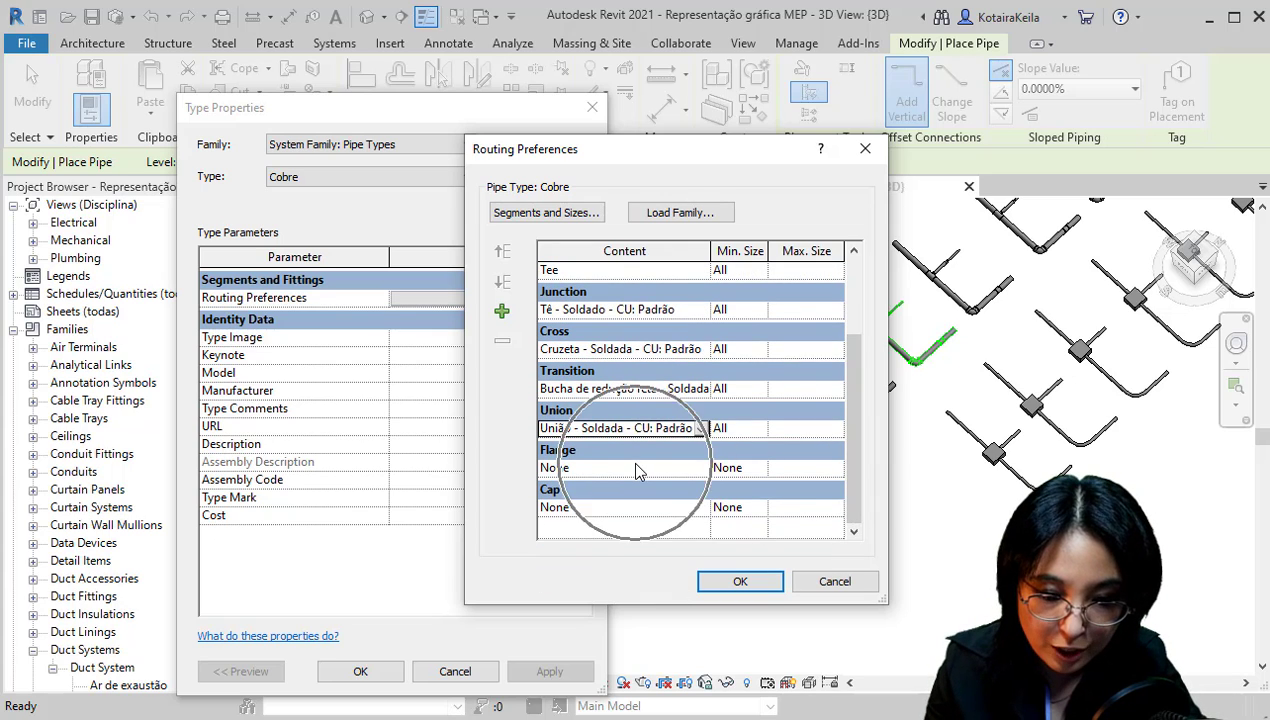
left_click(555, 465)
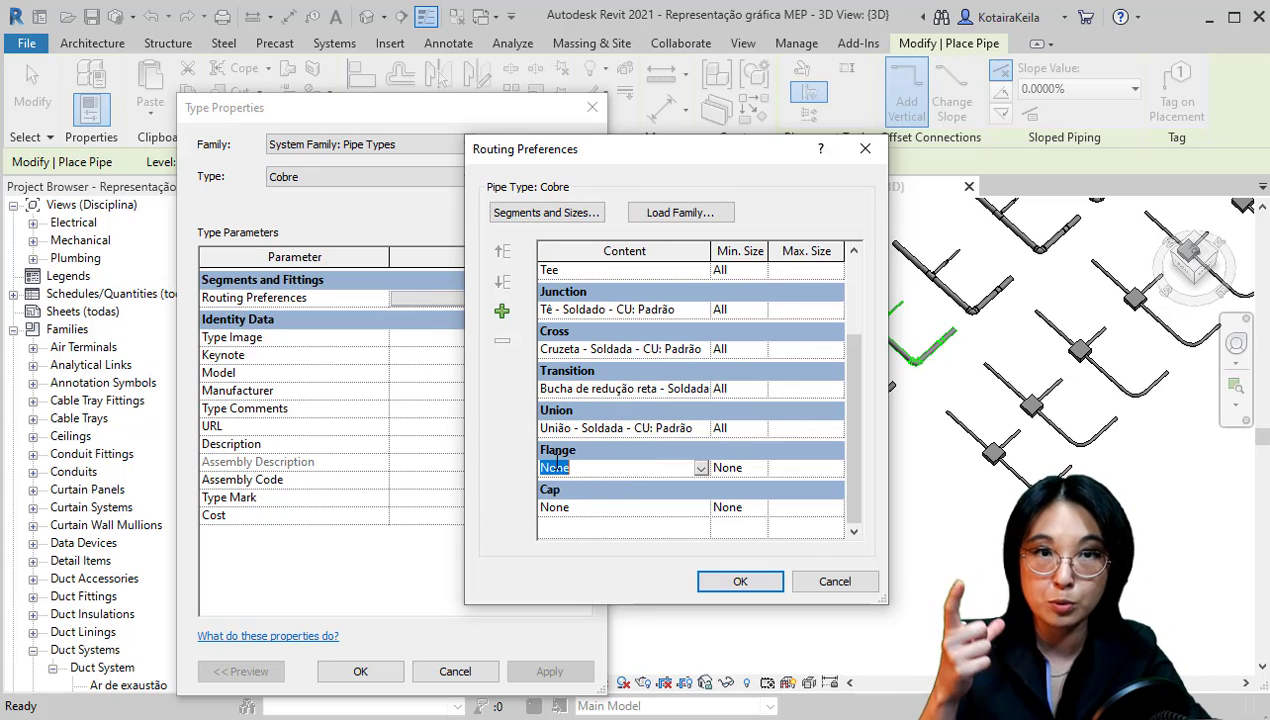
left_click(701, 468)
left_click(701, 472)
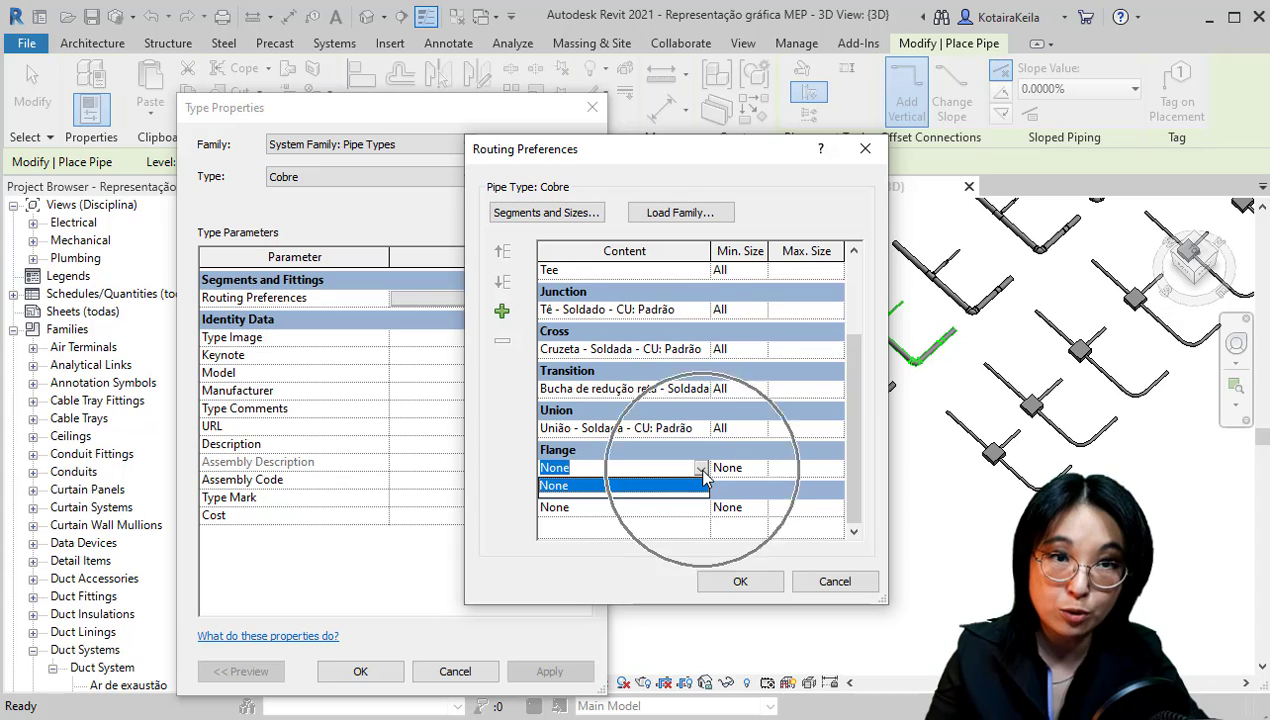
key("ctrl")
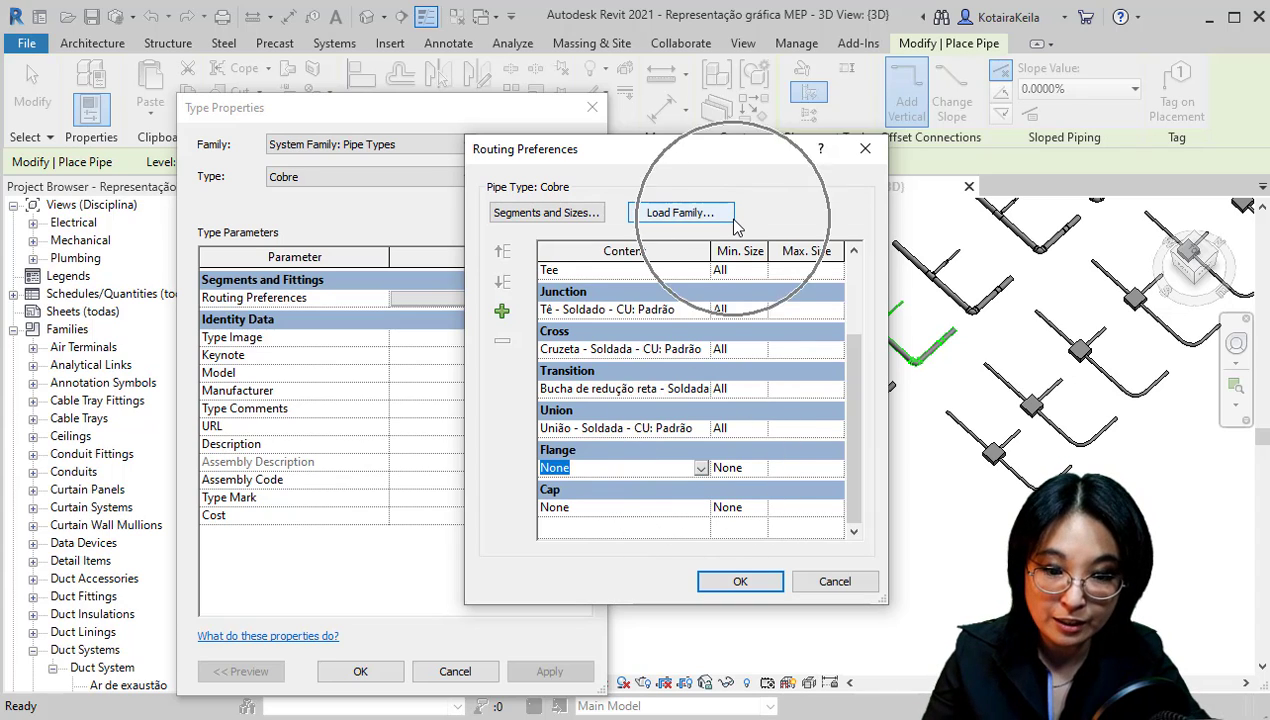
left_click(600, 508)
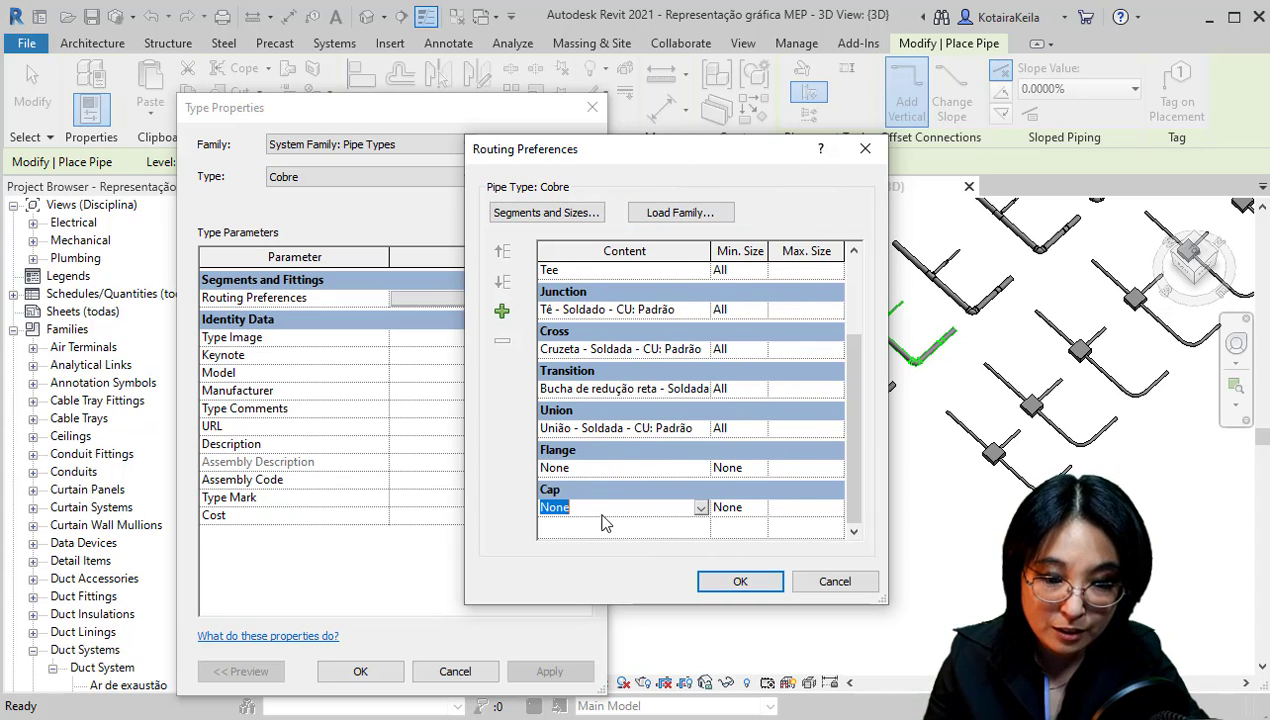
left_click(701, 507)
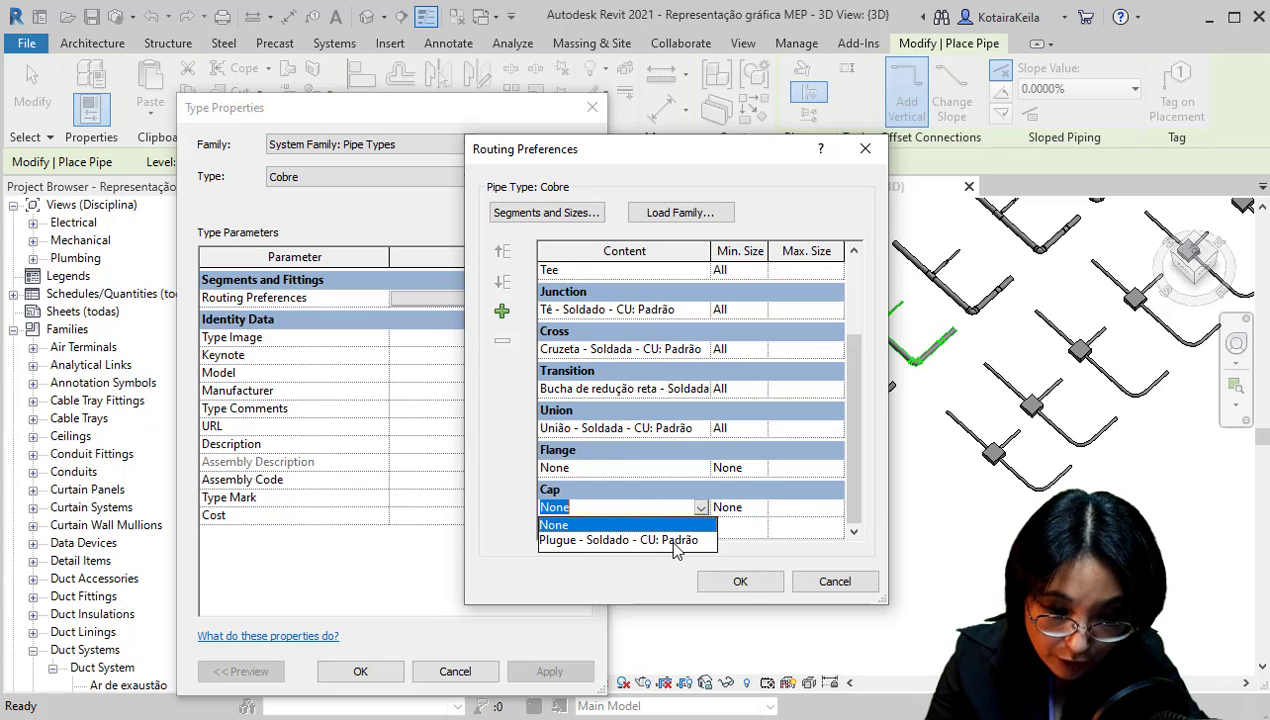
left_click(672, 541)
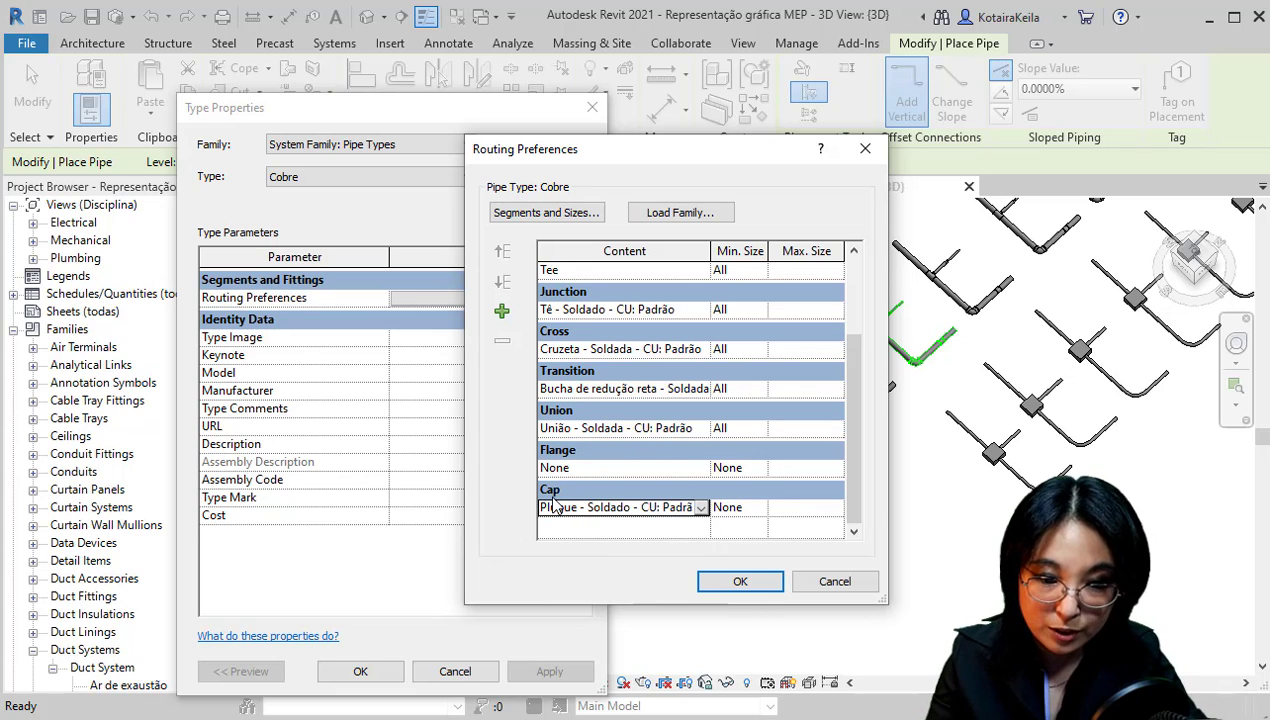
left_click(702, 509)
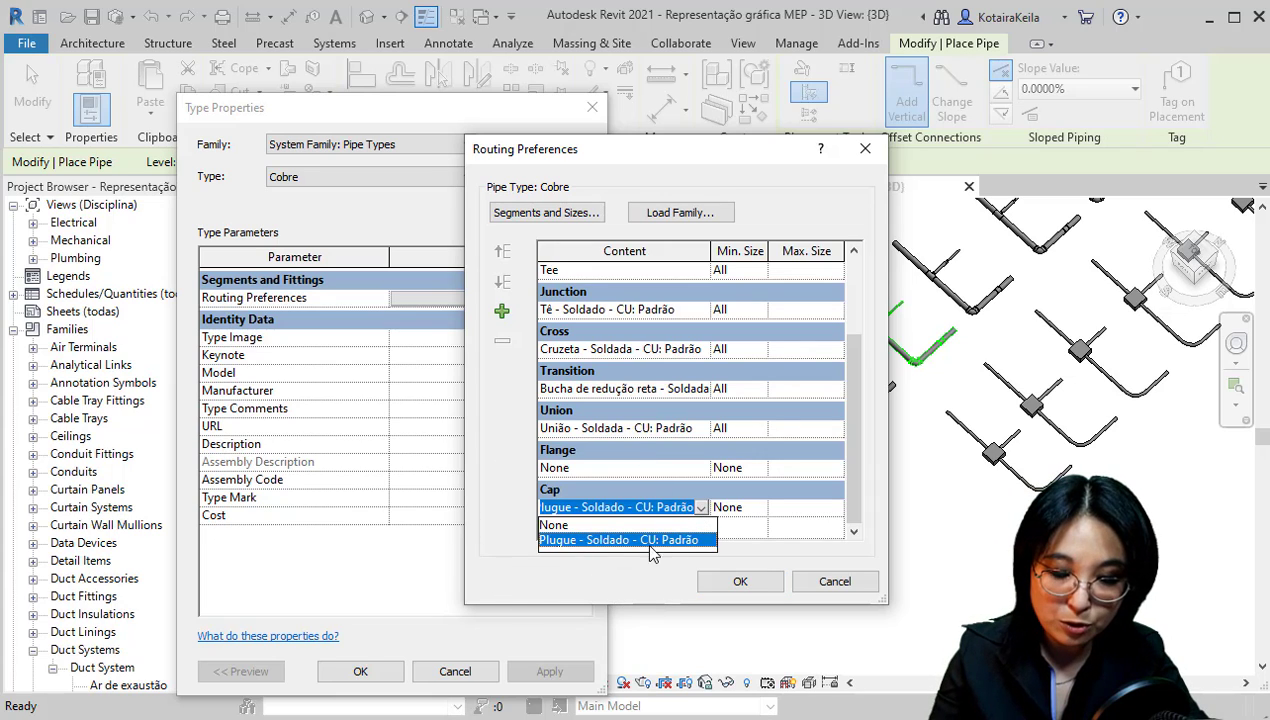
left_click(704, 509)
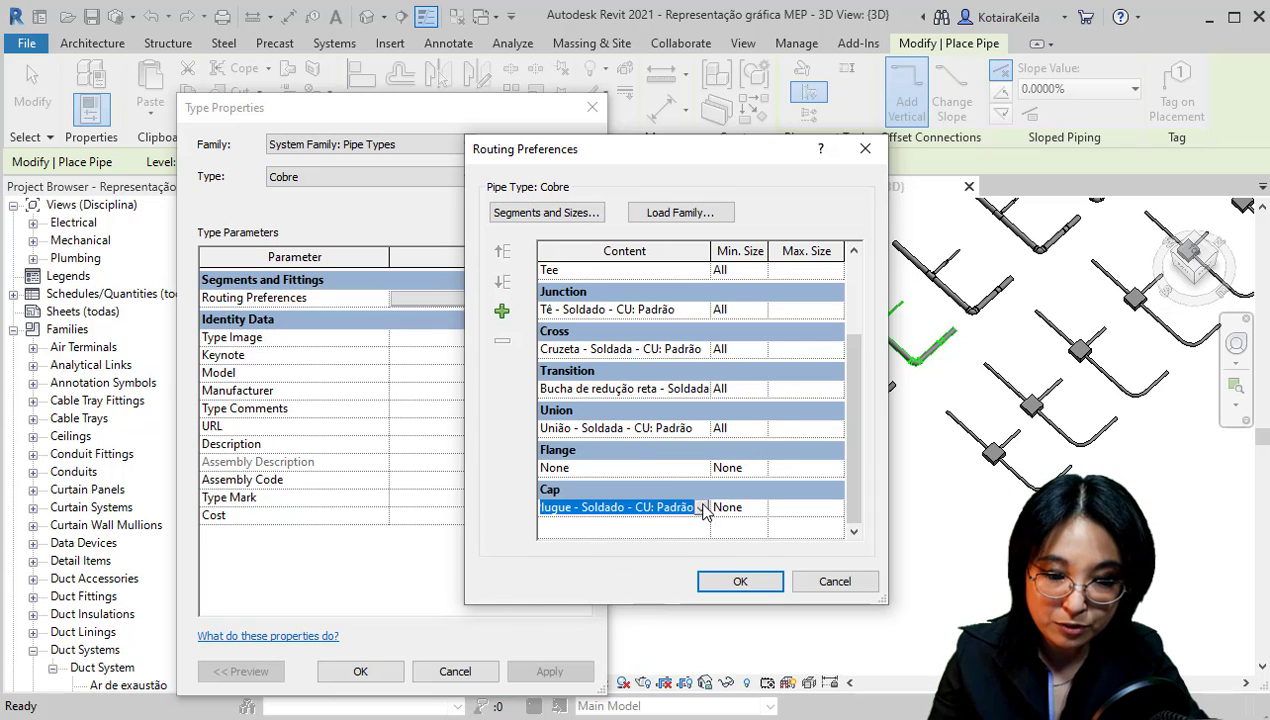
Reopen the routing preferences of the Cobre pipe type and set the cap fitting's minimum size to All
left_click(739, 582)
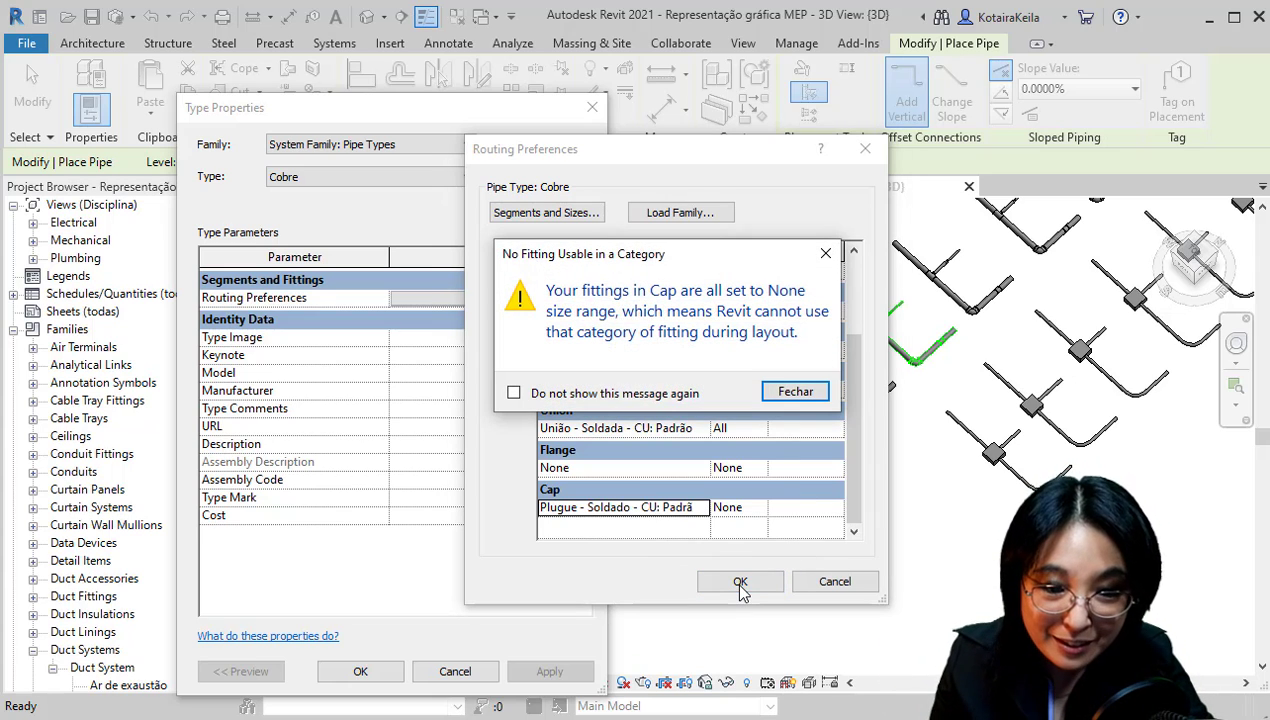
left_click(797, 393)
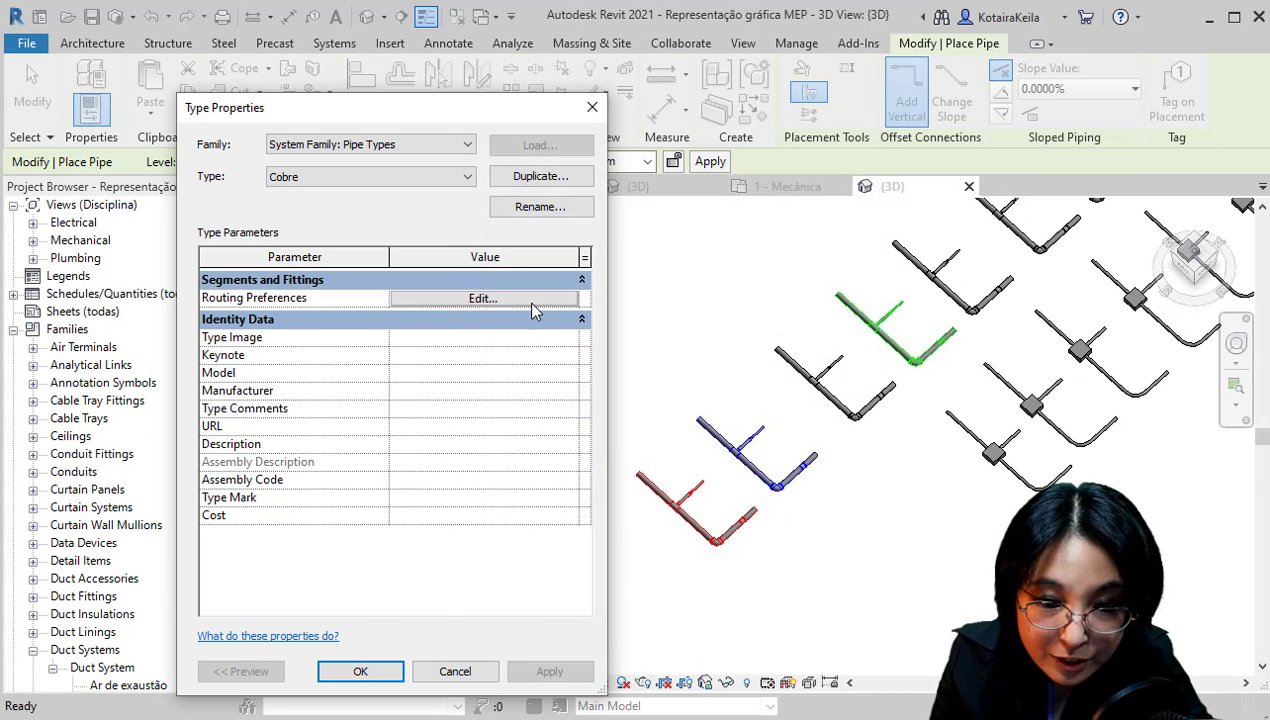
left_click(527, 301)
scroll(795, 395, "down", 3)
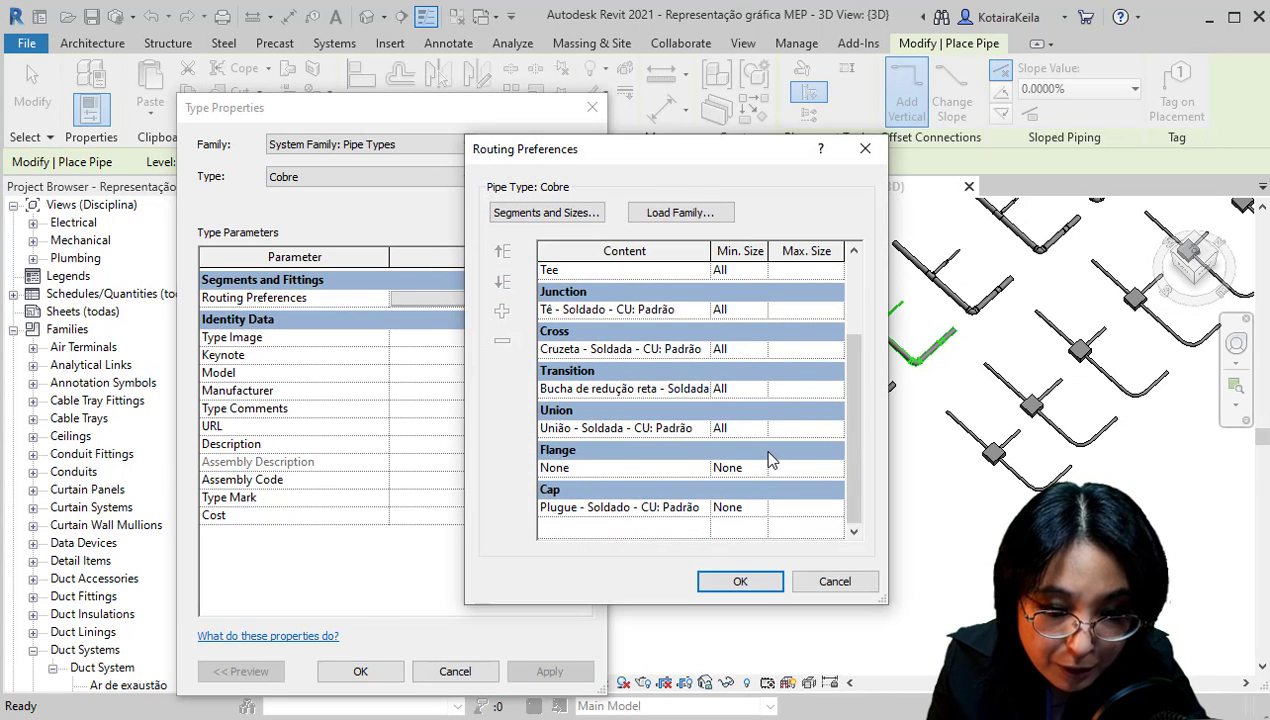
left_click(757, 513)
left_click(722, 540)
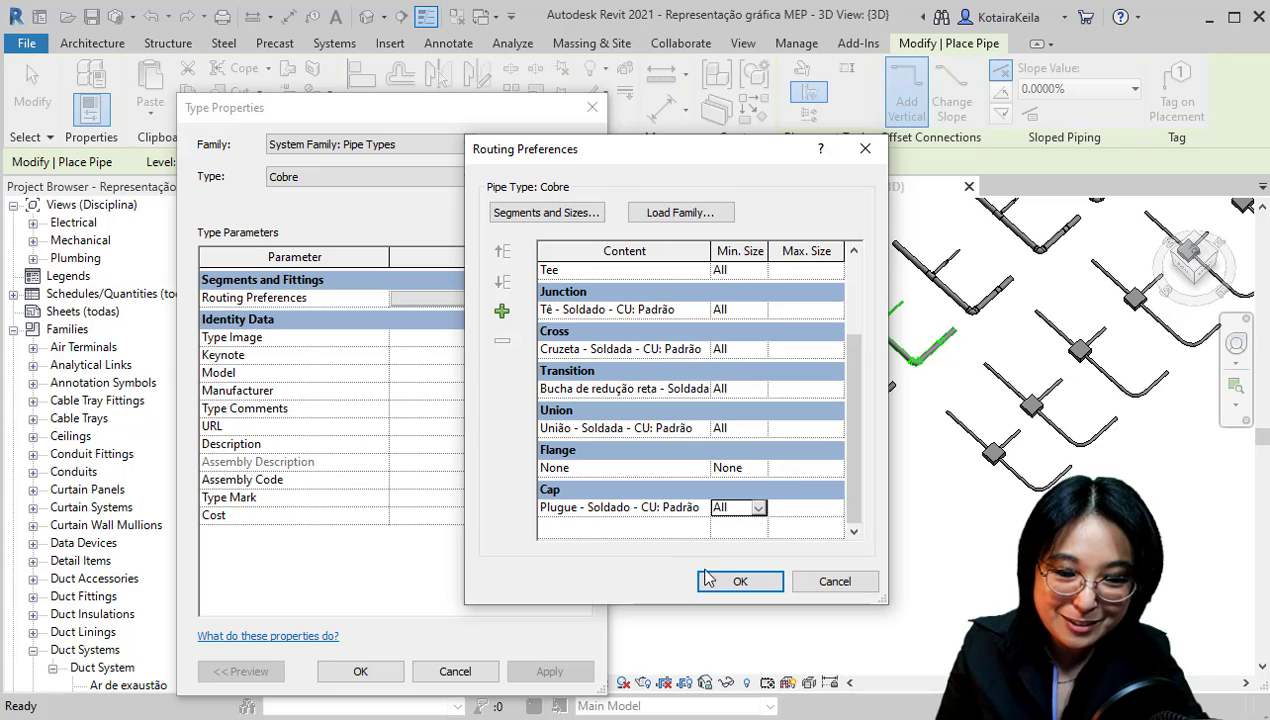
Set the flange's minimum size to All with its fitting kept at None, and accept the Cobre routing preferences and type properties
left_click(759, 468)
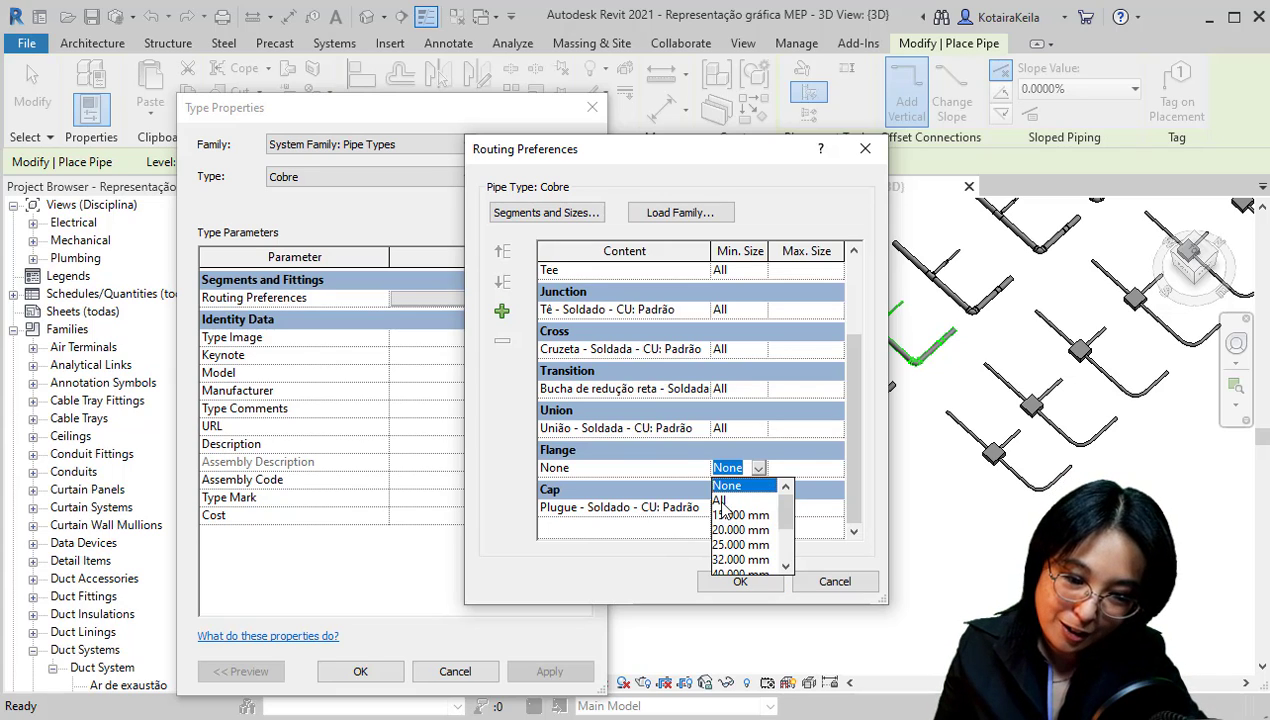
left_click(720, 500)
left_click(590, 468)
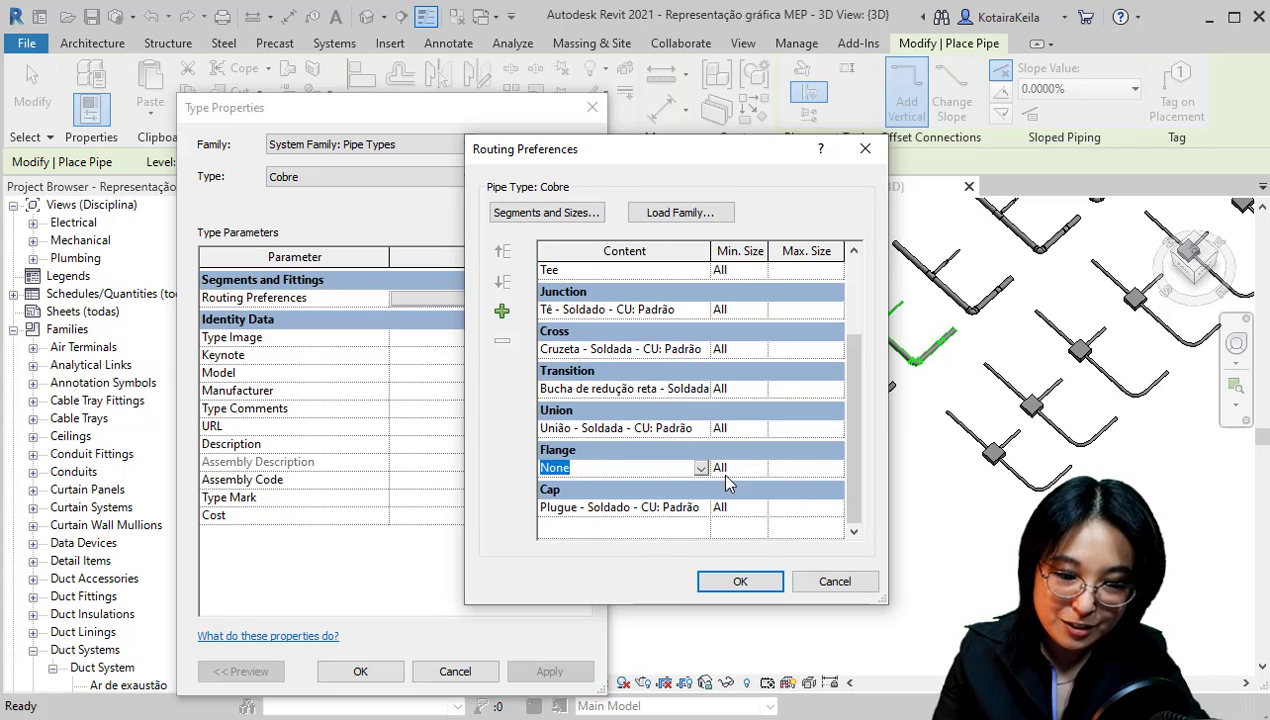
key("ctrl")
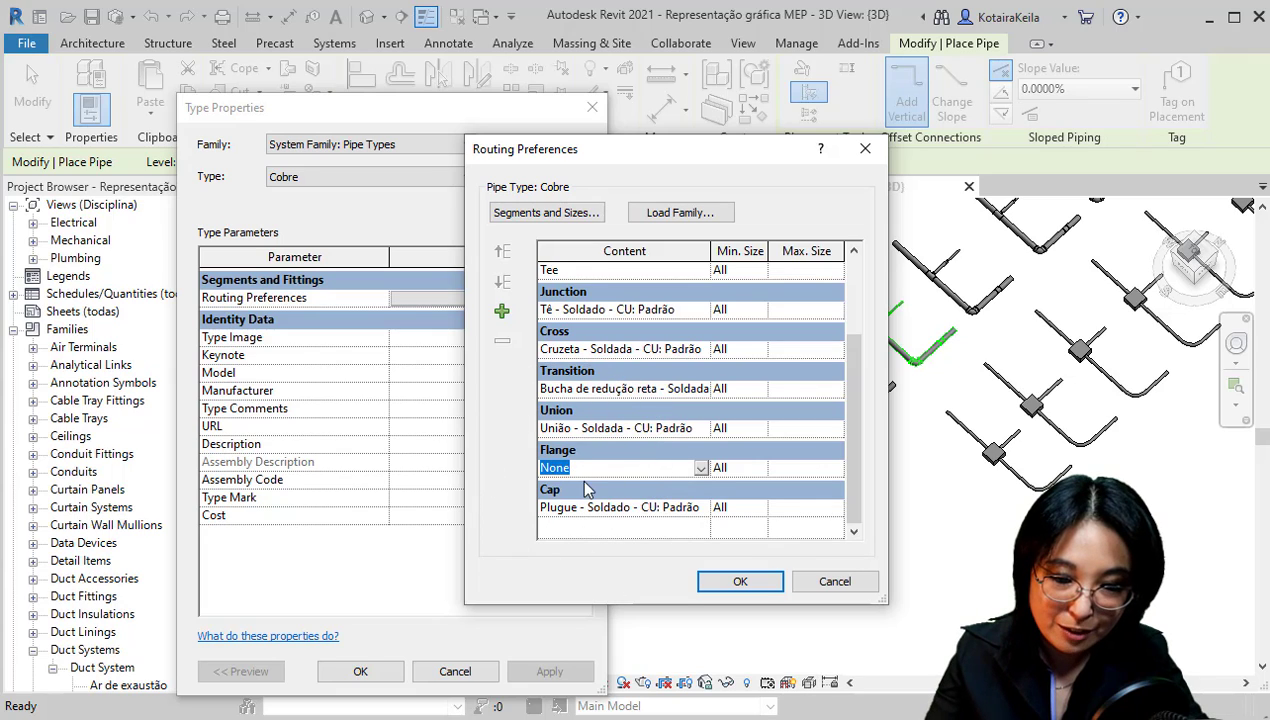
left_click(702, 468)
left_click(702, 468)
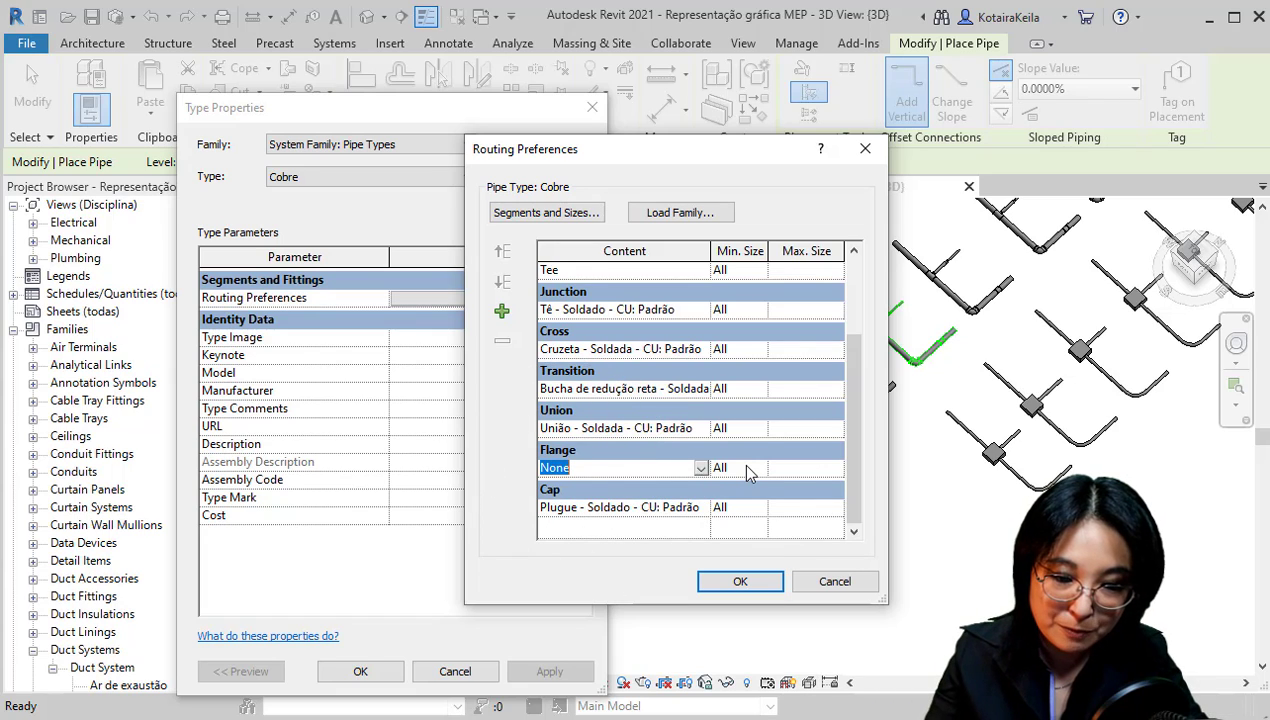
key("ctrl")
key("ctrl")
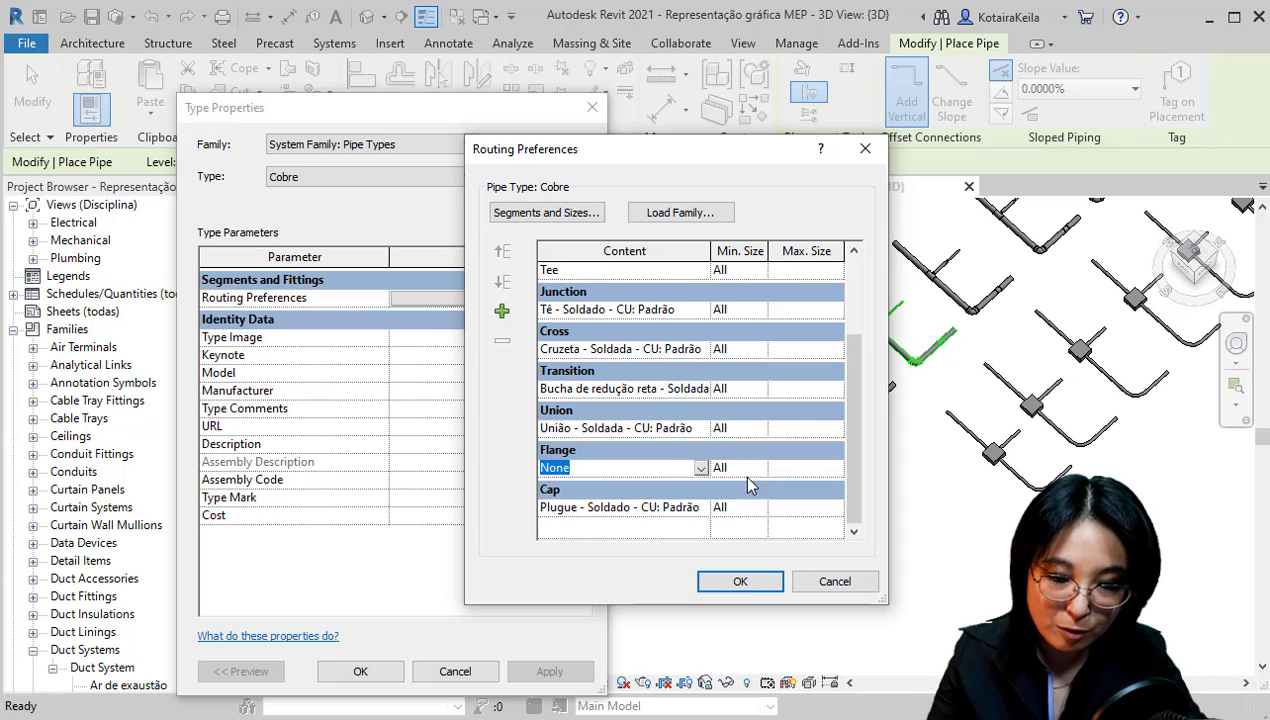
scroll(725, 410, "up", 3)
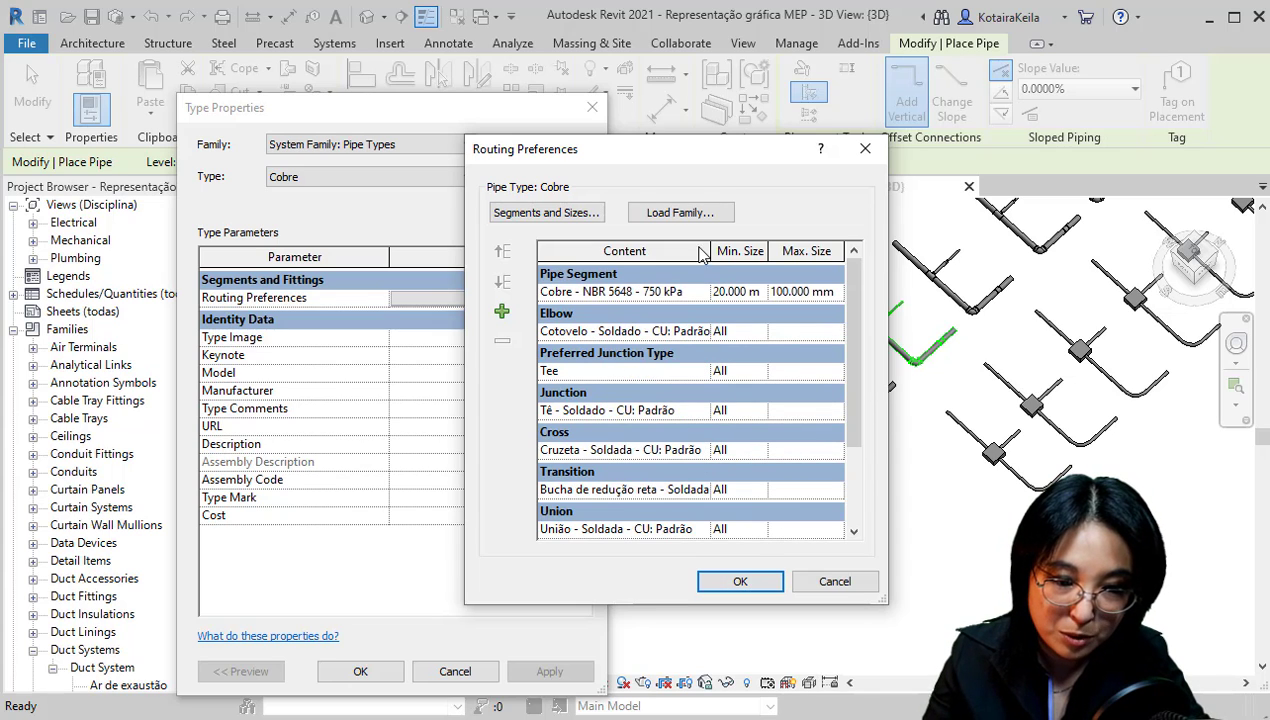
left_click(739, 580)
left_click(360, 671)
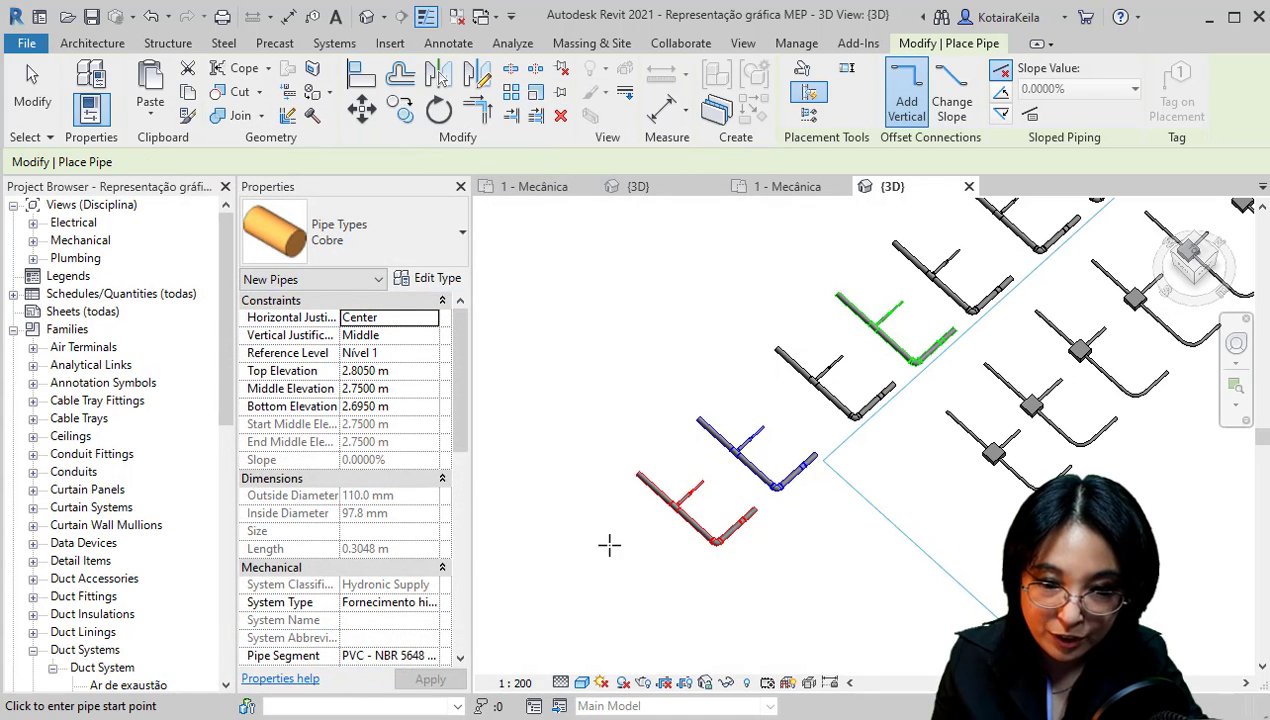
key("ctrl")
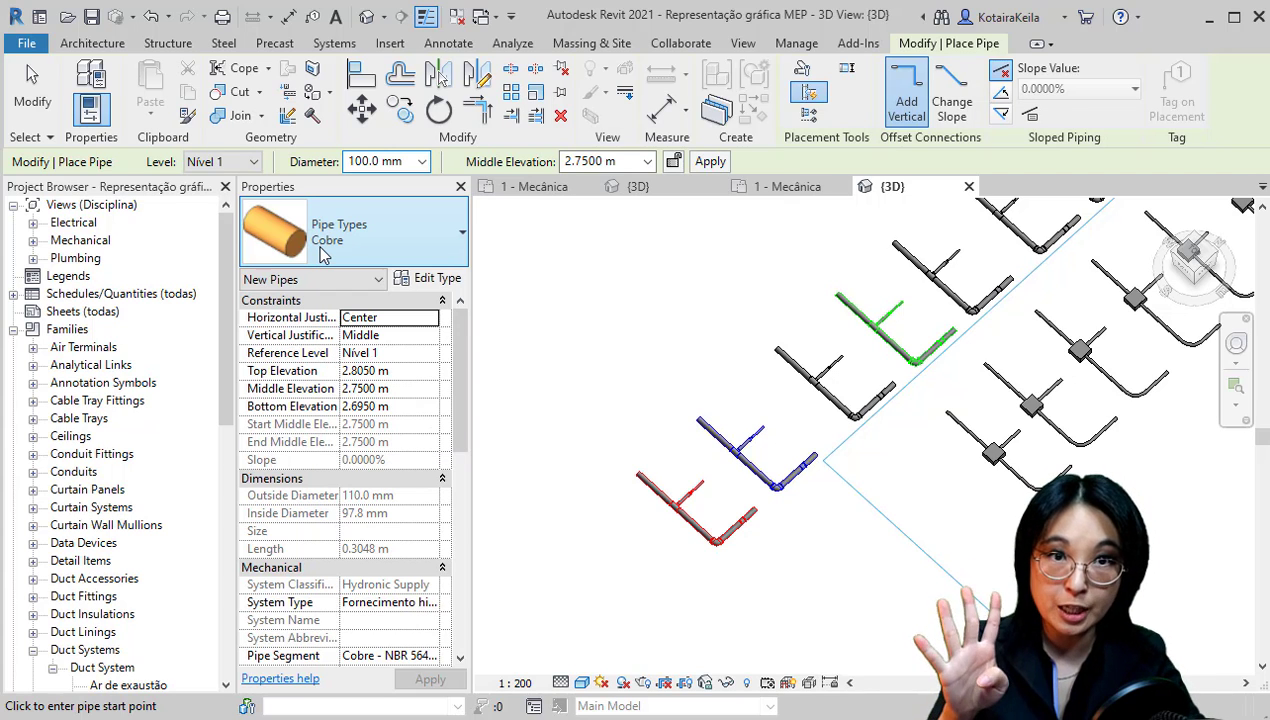
key("ctrl")
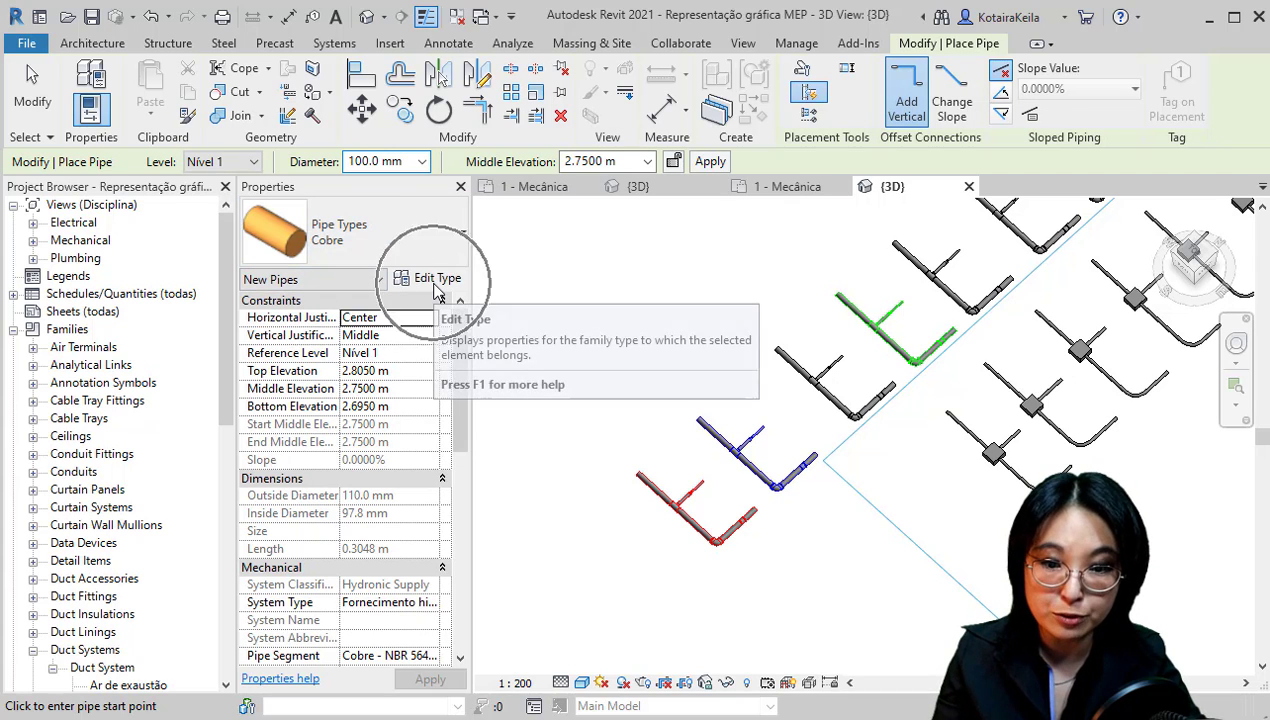
key("ctrl")
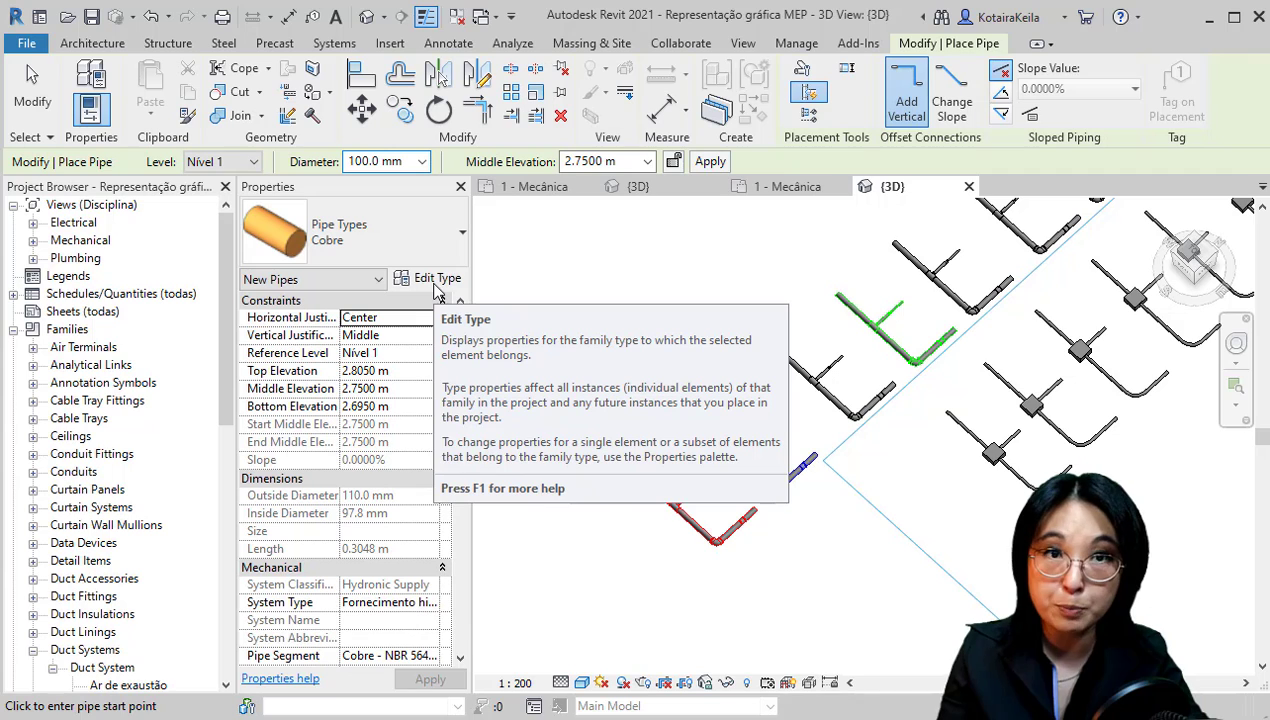
key("ctrl")
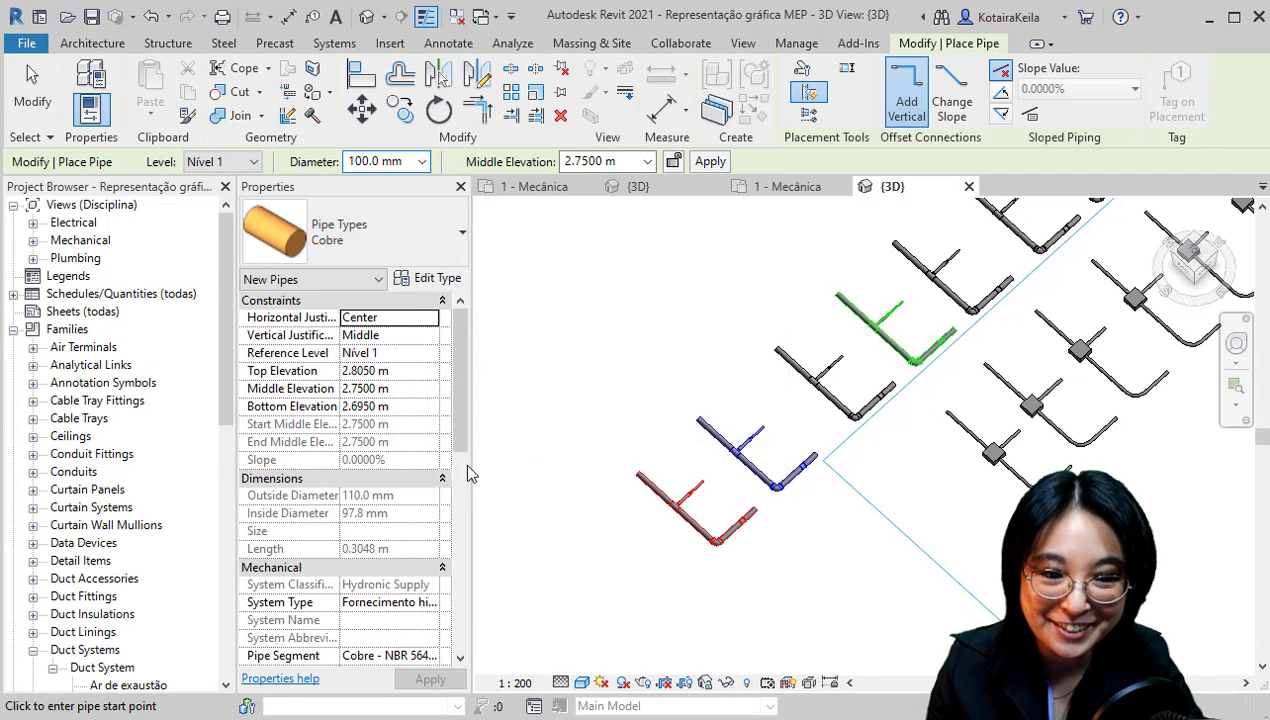
Set the system type of the new copper pipes to Outros
middle_click_drag(771, 530, 723, 428)
scroll(630, 499, "down", 2)
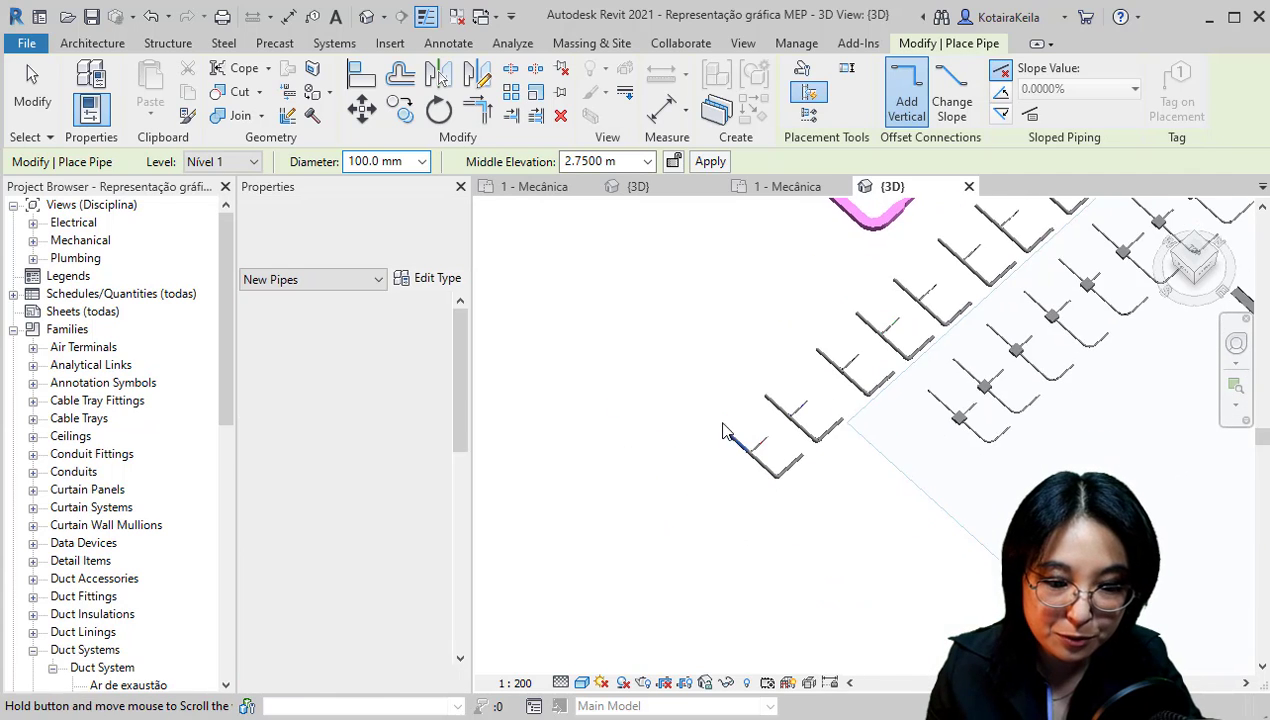
scroll(692, 507, "up", 3)
scroll(459, 516, "down", 3)
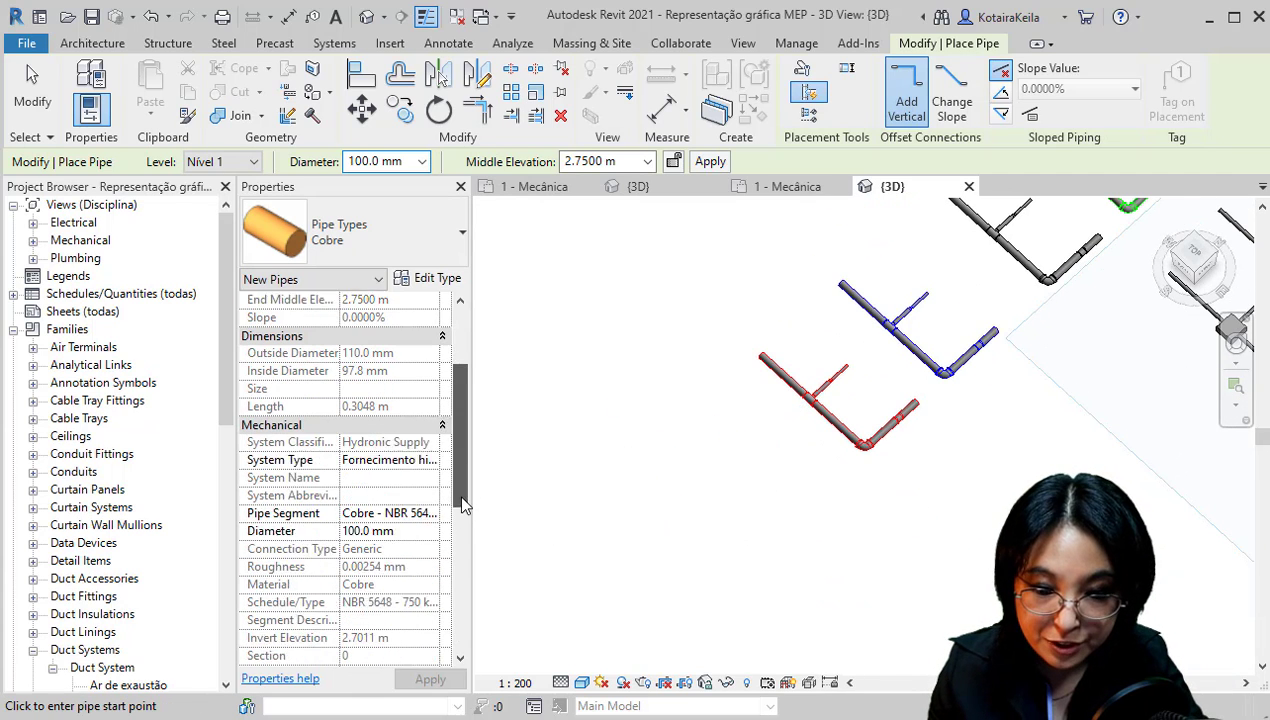
left_click(432, 446)
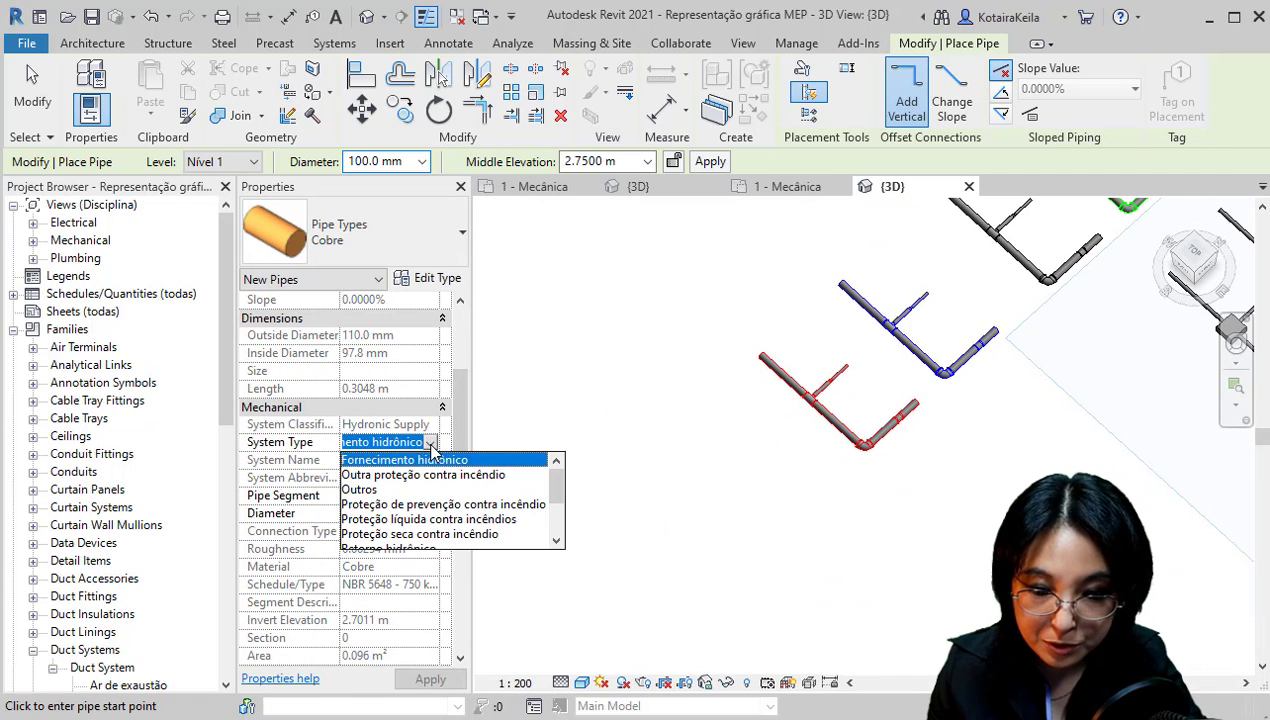
left_click(360, 490)
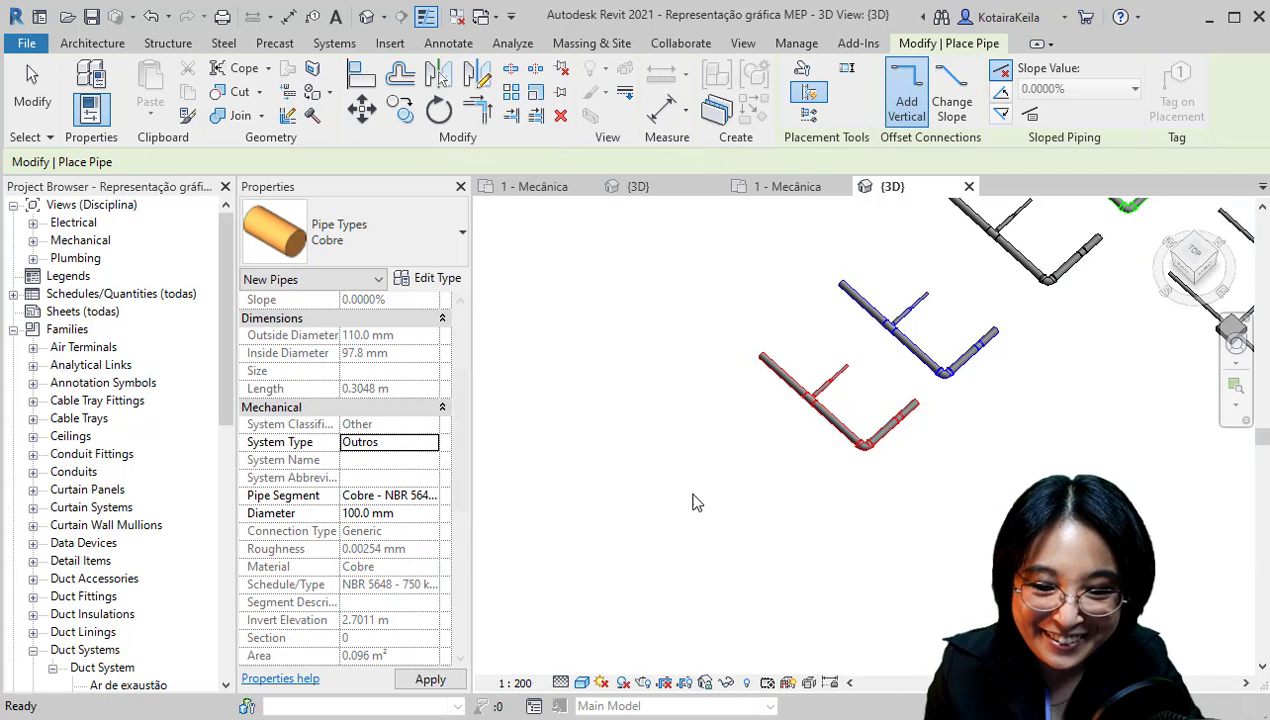
left_click(432, 447)
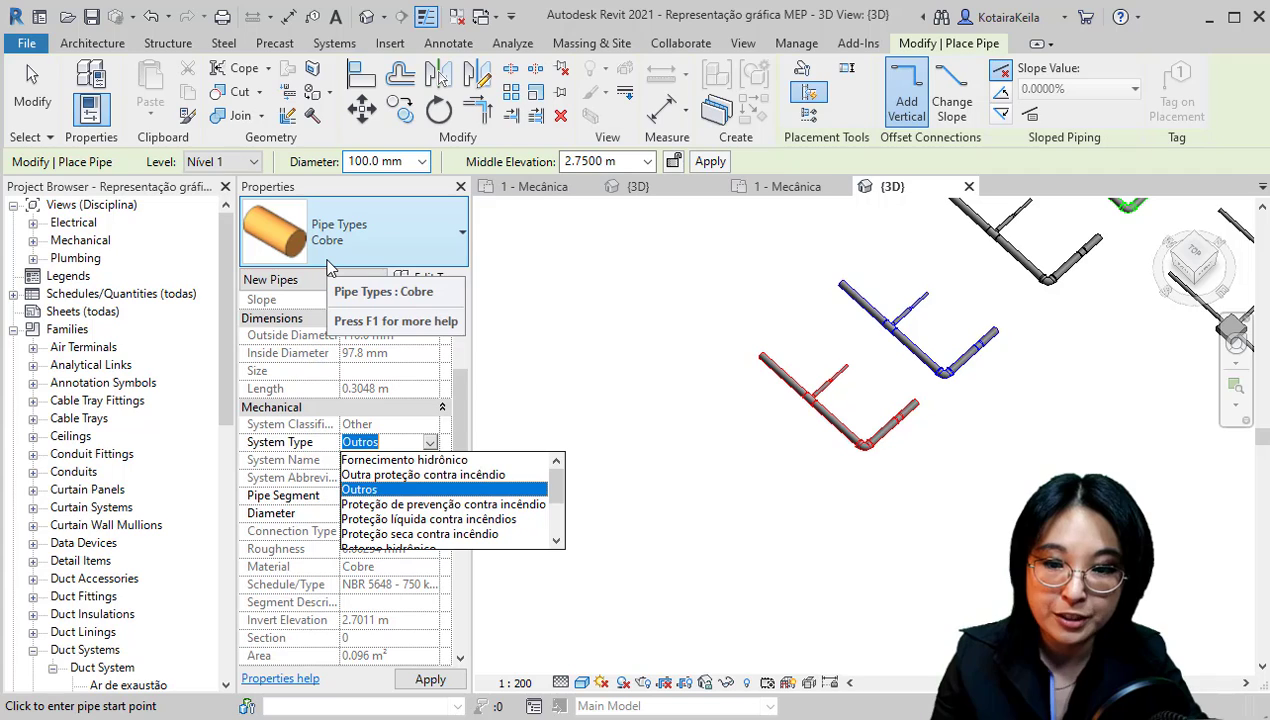
mouse_move(556, 490)
left_mouse_down()
mouse_move(557, 531)
mouse_move(556, 467)
left_mouse_up()
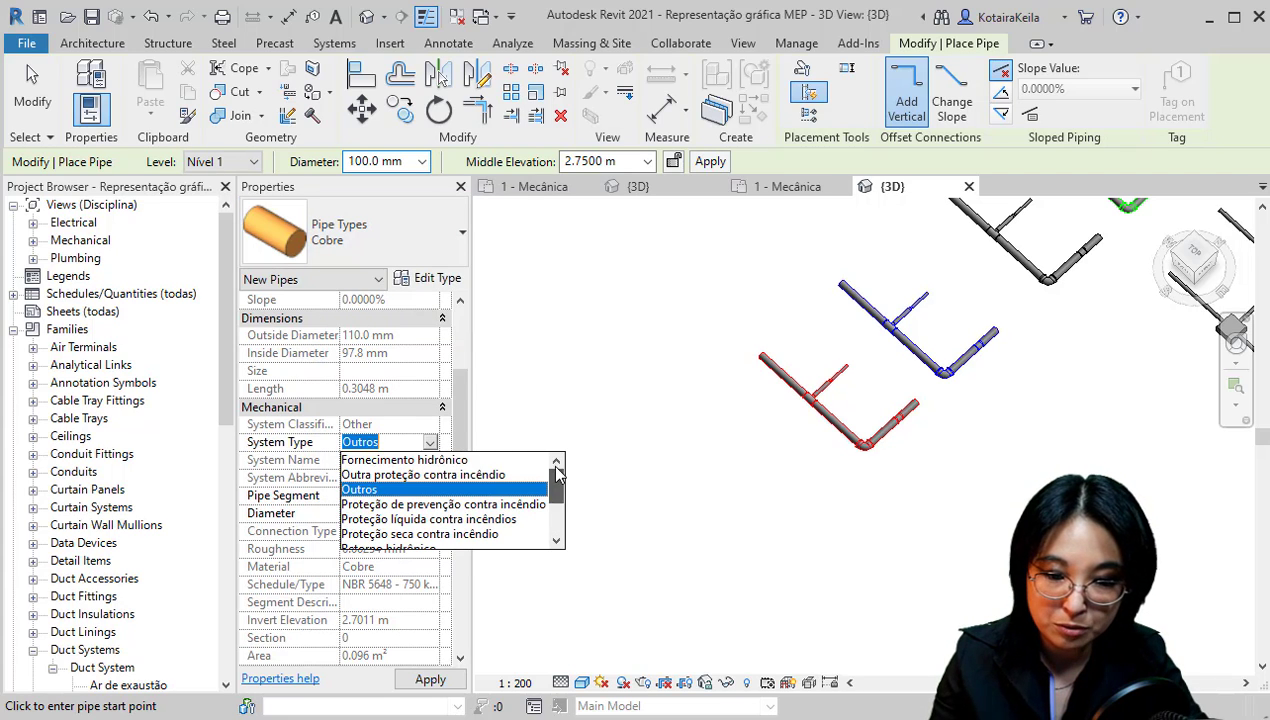
left_click(727, 476)
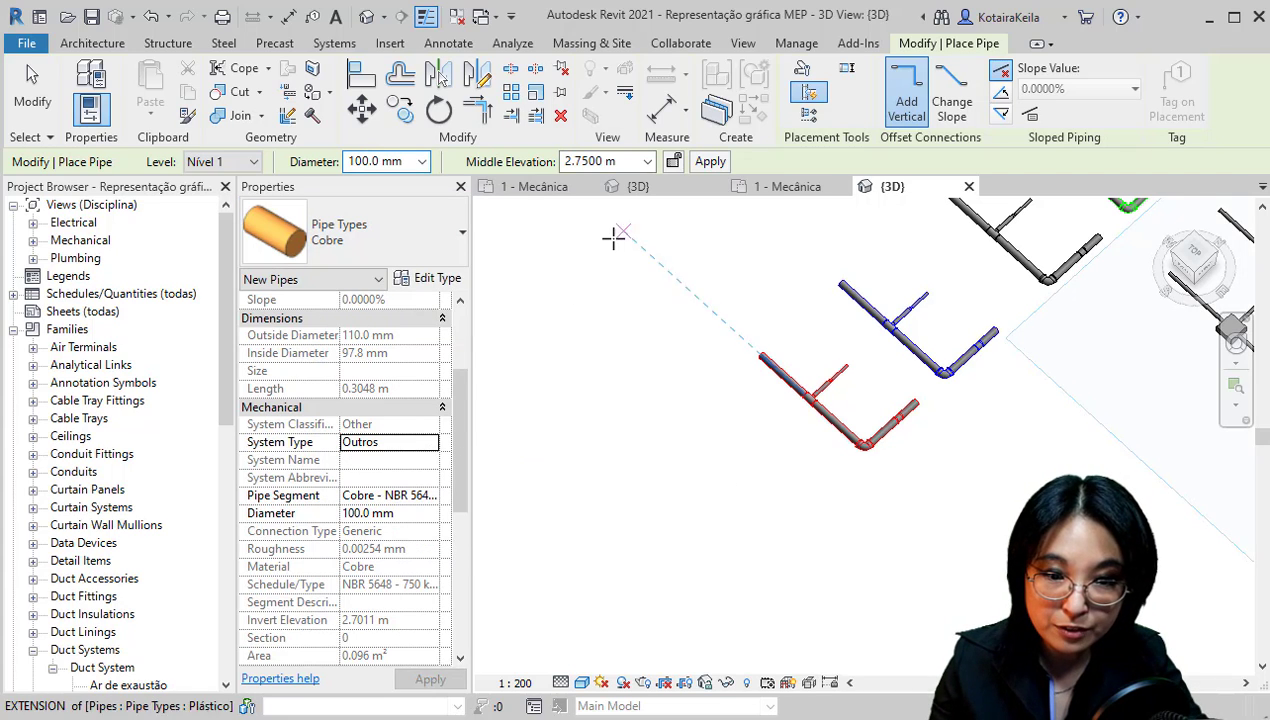
Draw a 100 mm Cobre pipe about 0.7 m long beside the red pipe run, at a middle elevation of 0 m
left_click(568, 162)
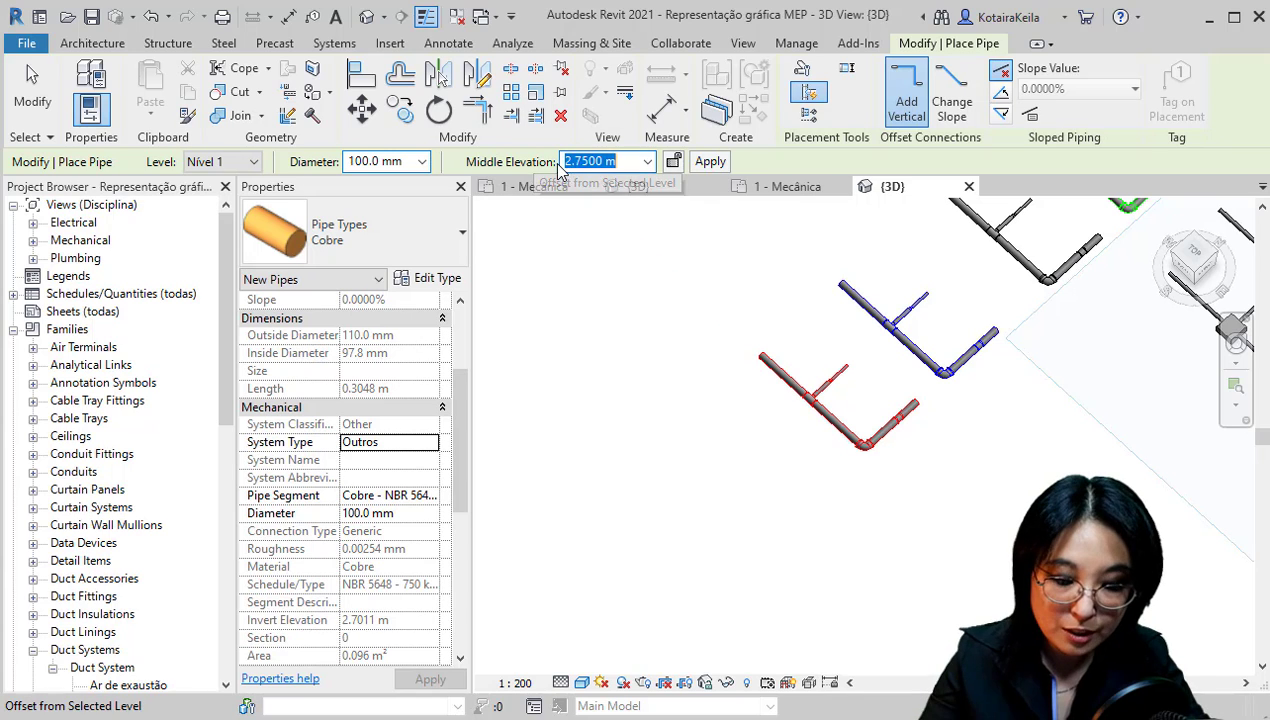
type("1")
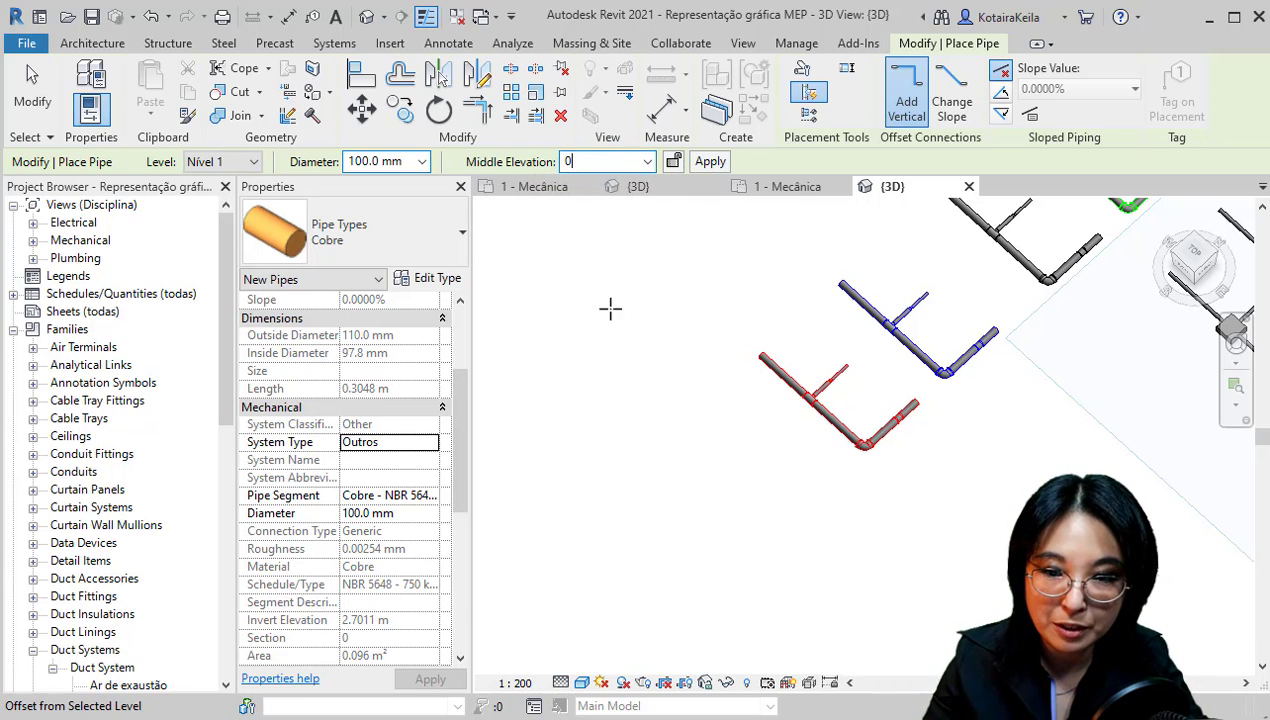
key("Return")
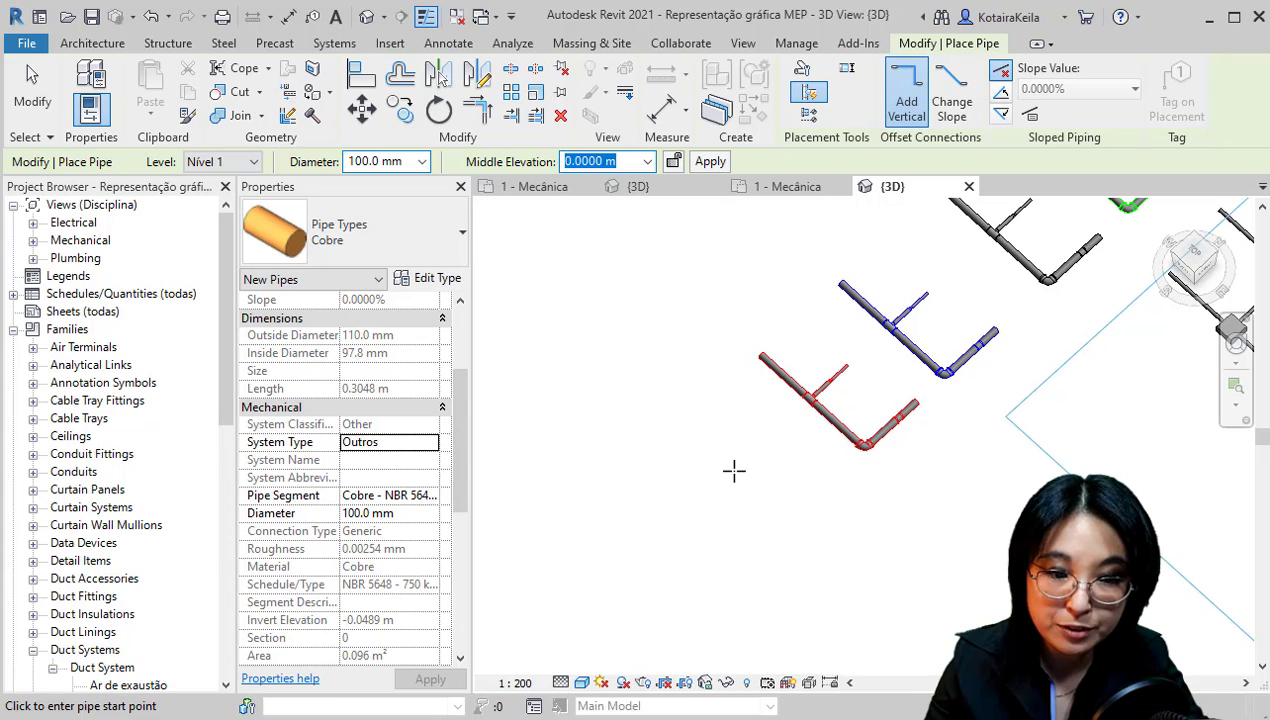
middle_click_drag(734, 470, 636, 370)
left_click(624, 367)
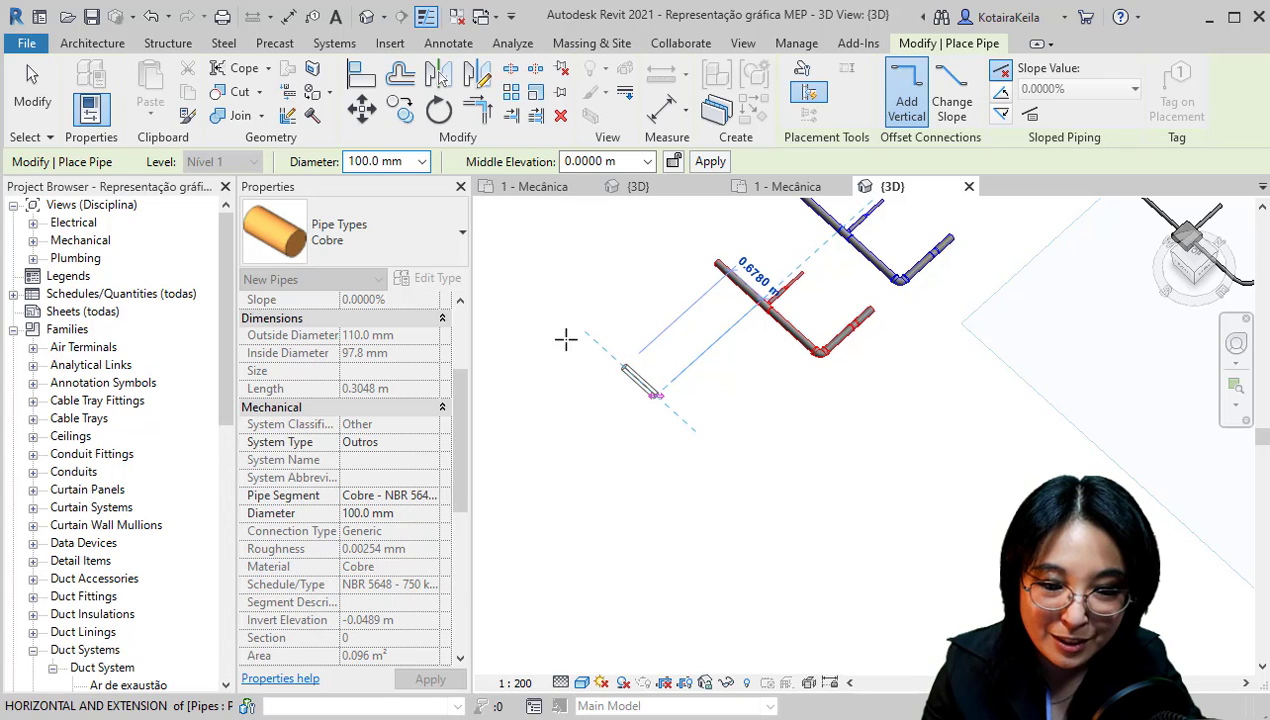
Continue the copper run with 50 mm diameter pipe, turn it 90° for a second leg, and end the run
left_click(398, 166)
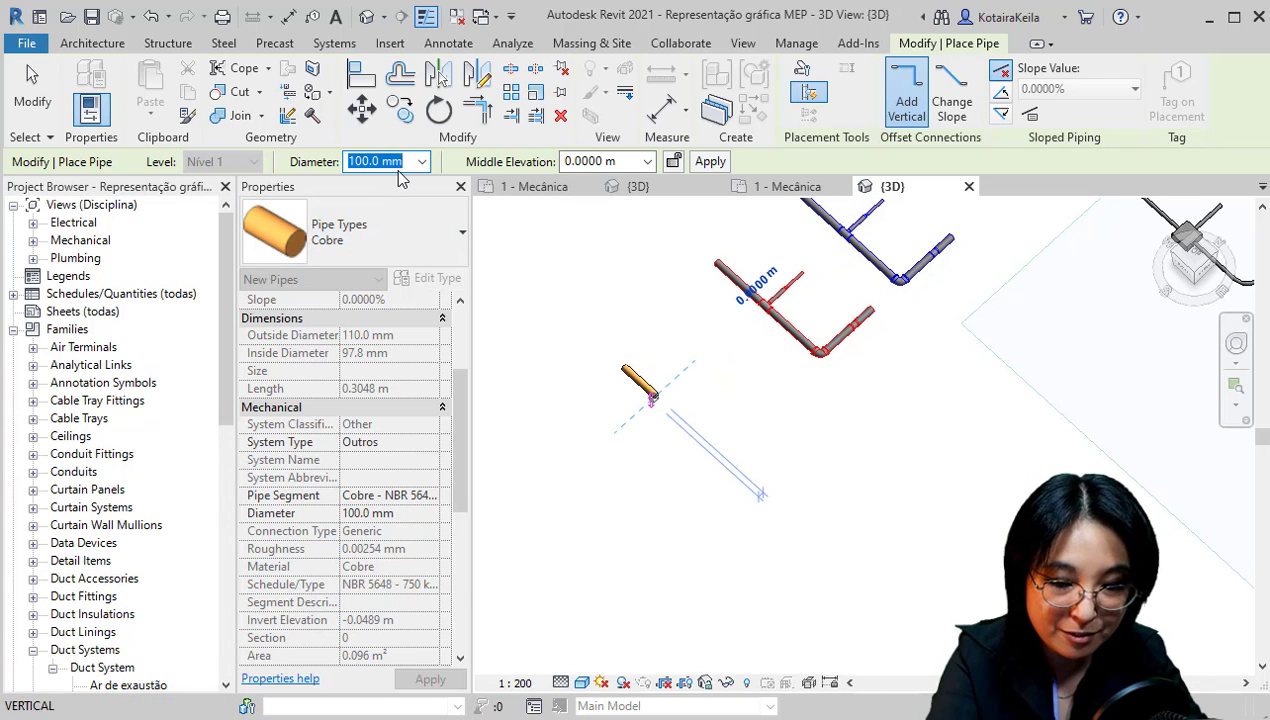
type("50")
key("Return")
scroll(730, 455, "up", 1)
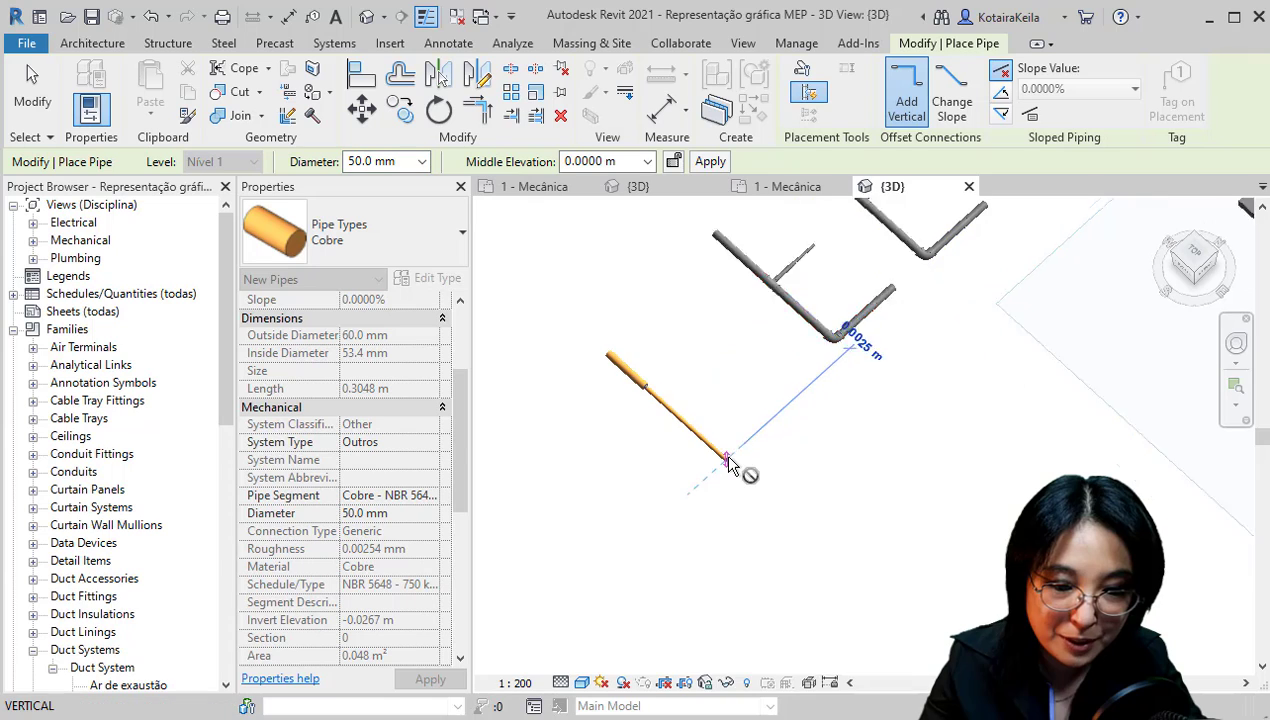
scroll(730, 463, "up", 5)
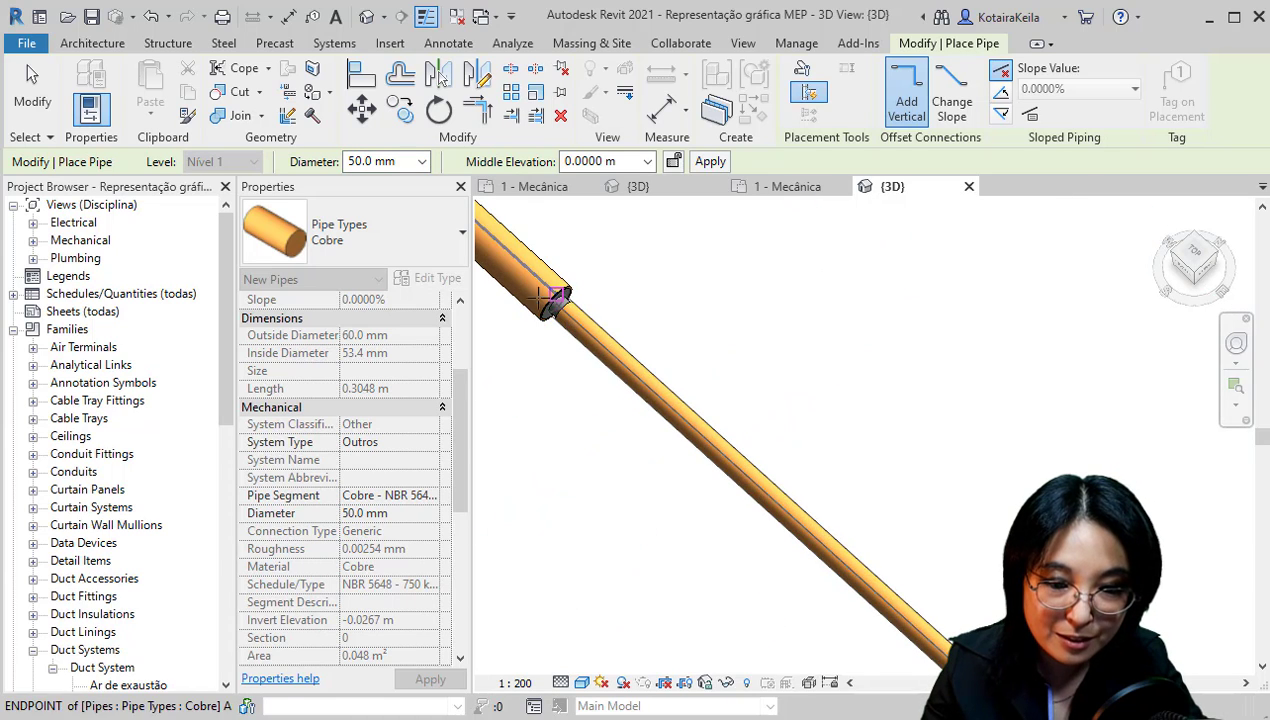
scroll(524, 366, "down", 5)
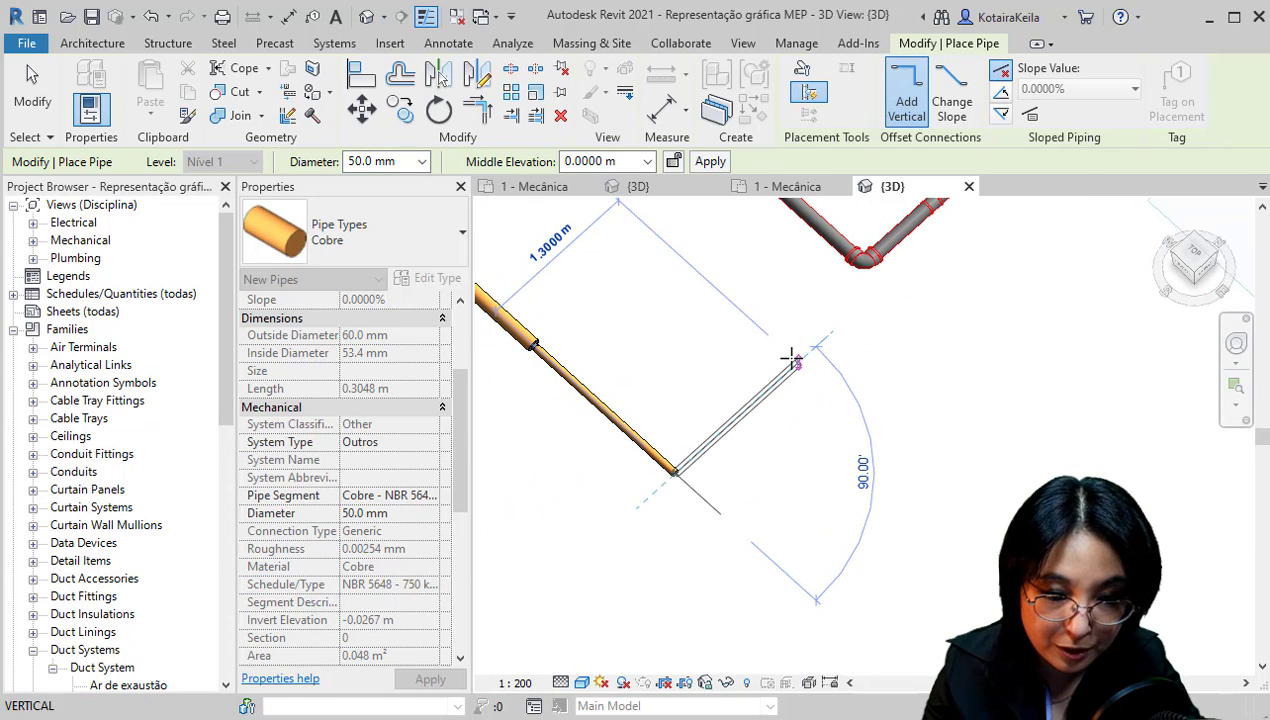
left_click(800, 350)
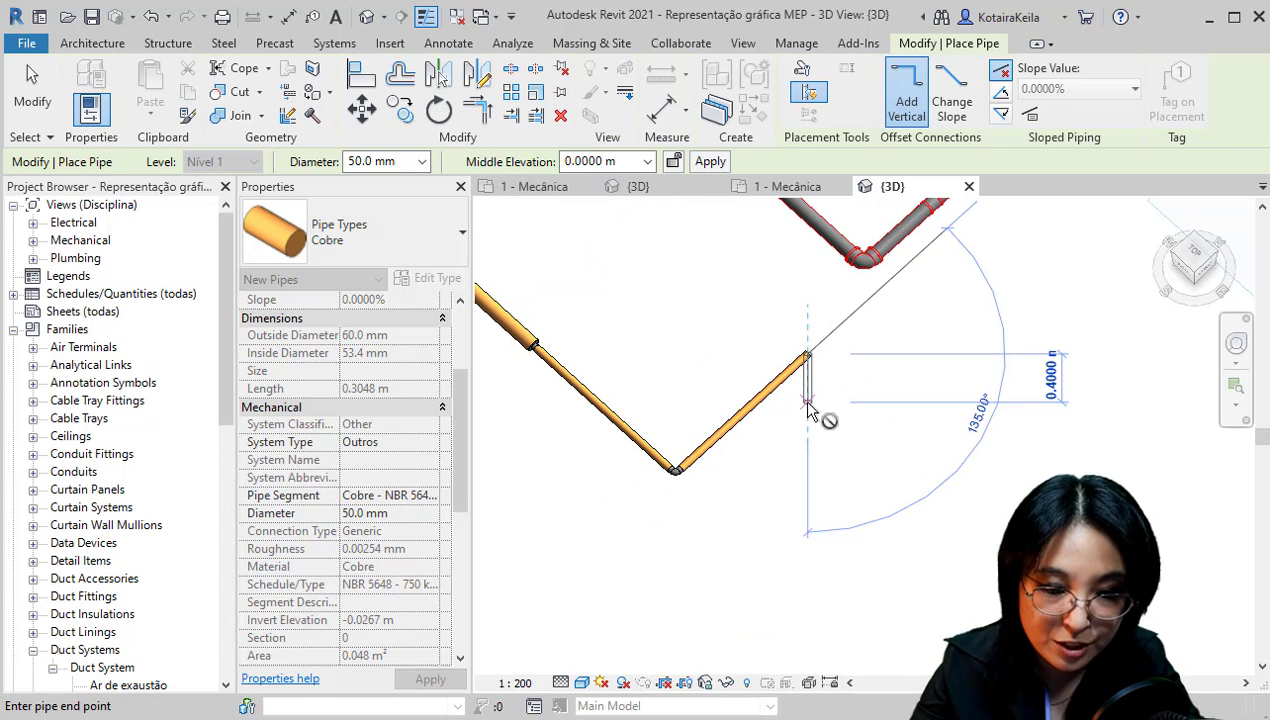
key("Escape")
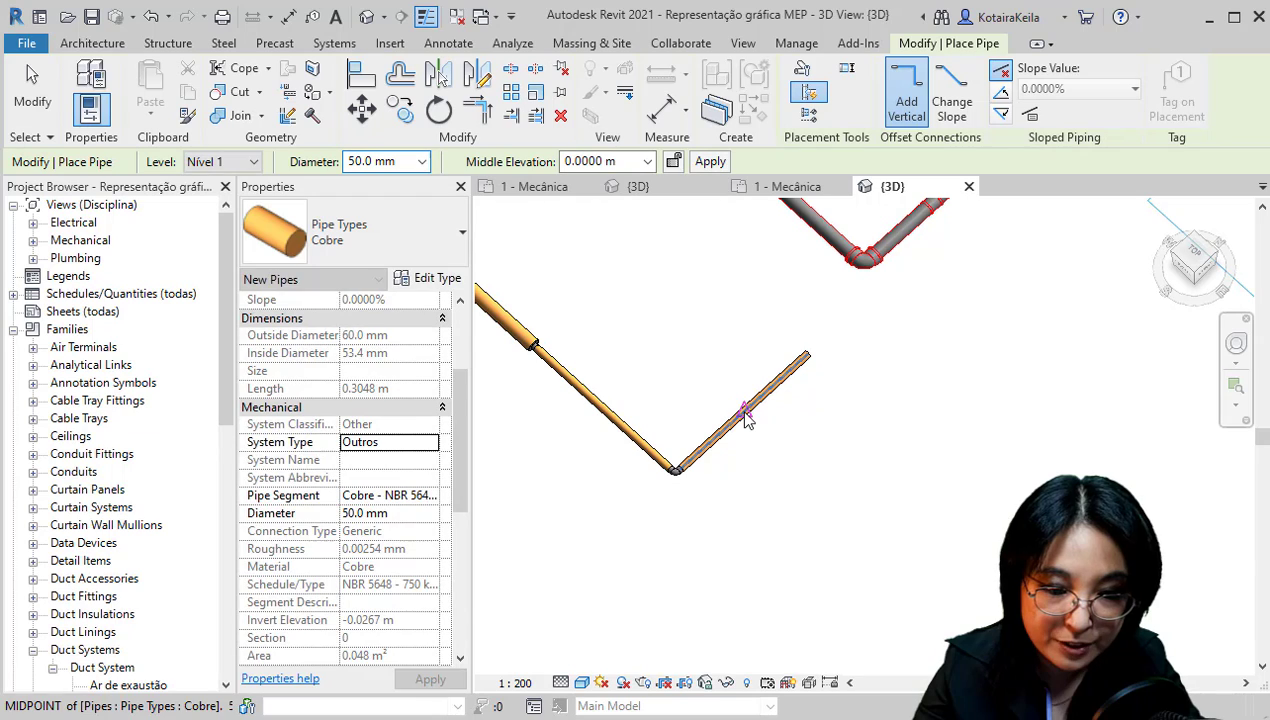
Draw a 50 mm branch pipe about 0.8 m long from the midpoint of the run's last leg
left_click(745, 412)
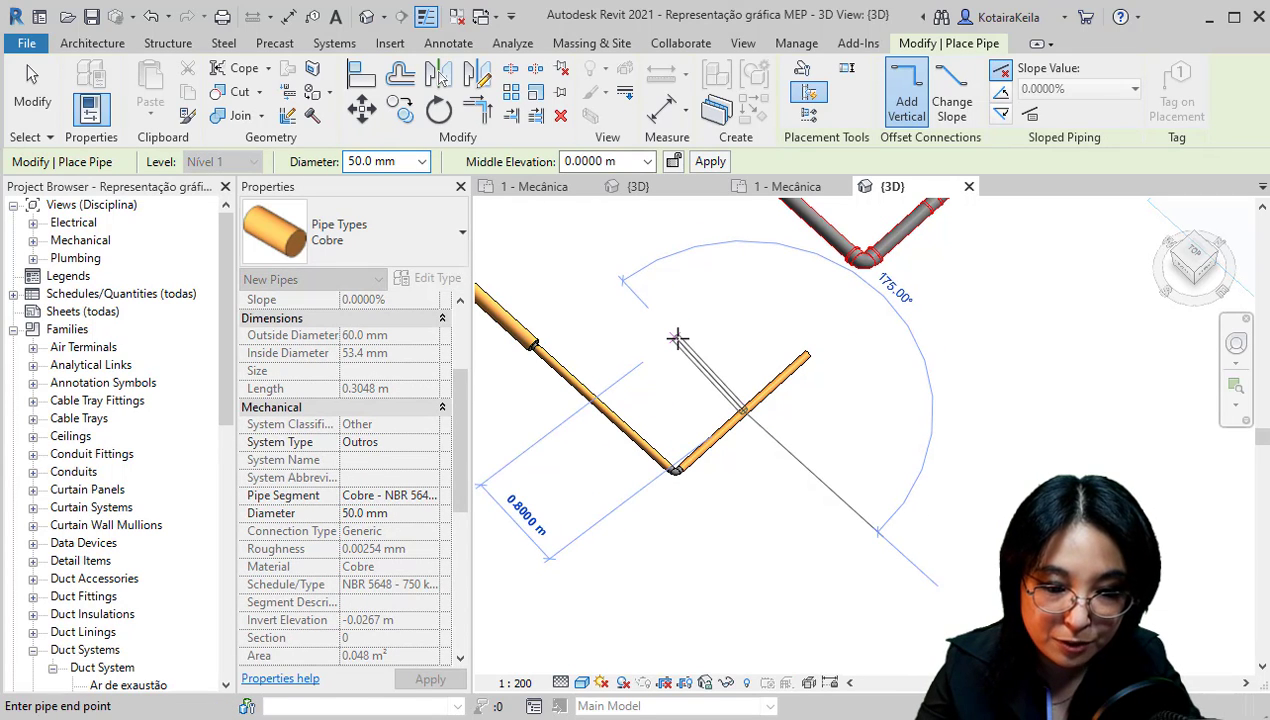
left_click(677, 340)
middle_click_drag(687, 401, 709, 448)
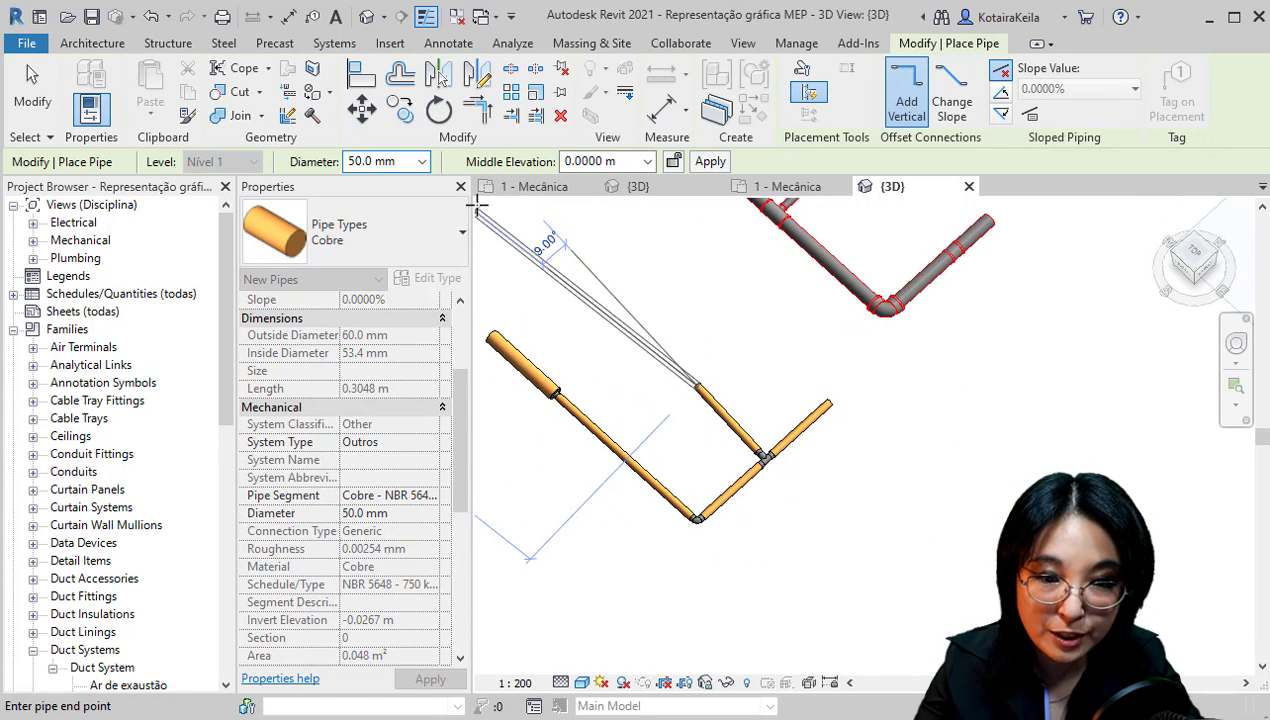
Continue the 50 mm branch pipe at a middle elevation of 1 m with a vertical rise and a horizontal leg about 0.6 m long
left_click(612, 166)
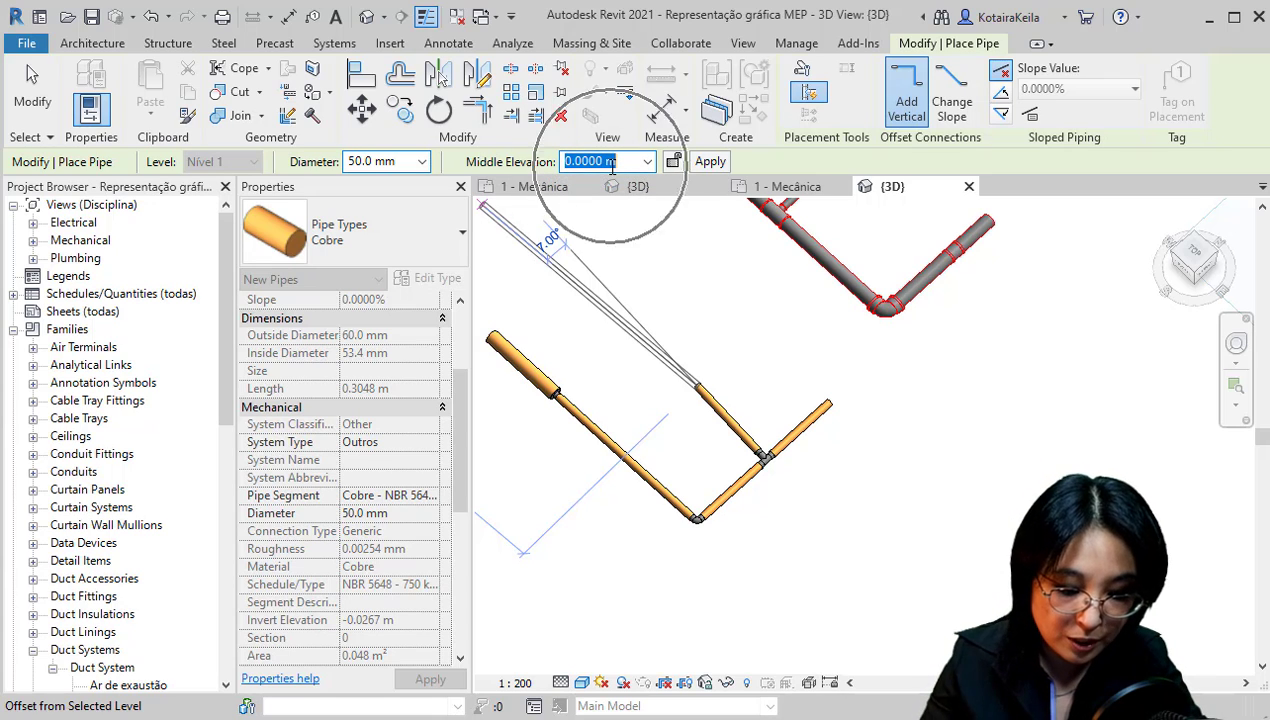
type("1")
key("Return")
middle_click_drag(698, 368, 706, 388)
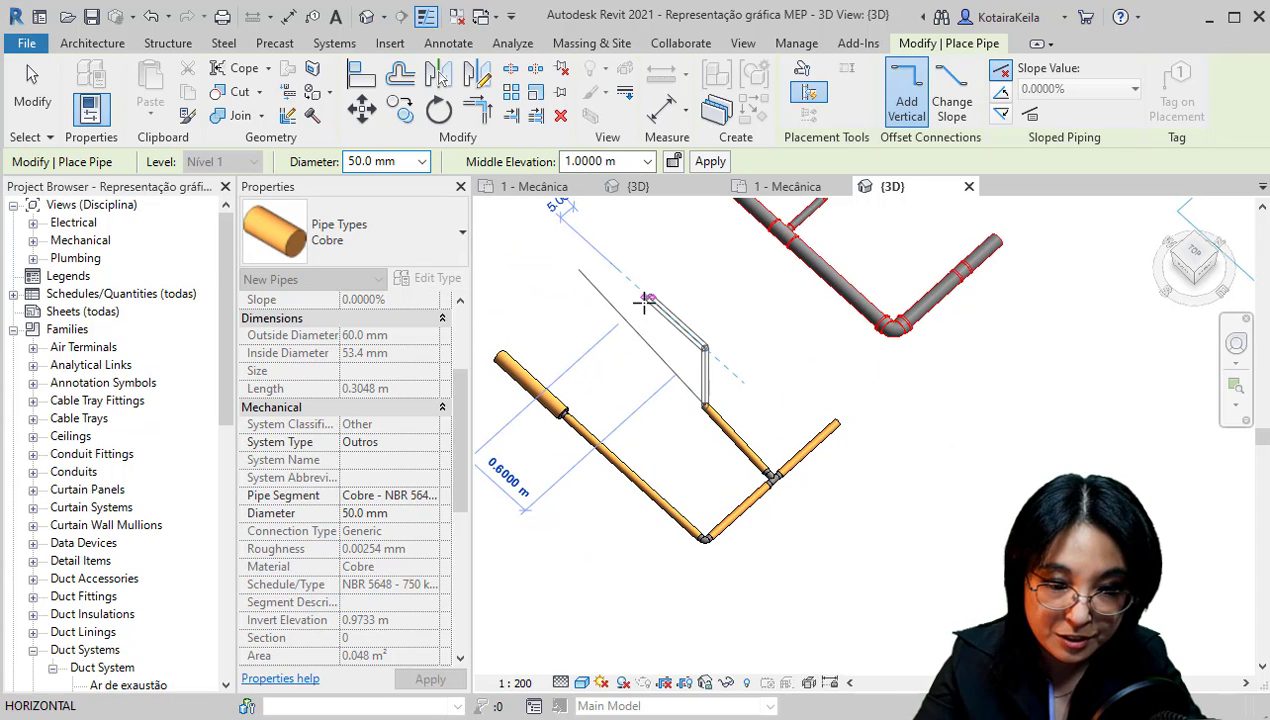
left_click(645, 302)
key("Escape")
key("Escape")
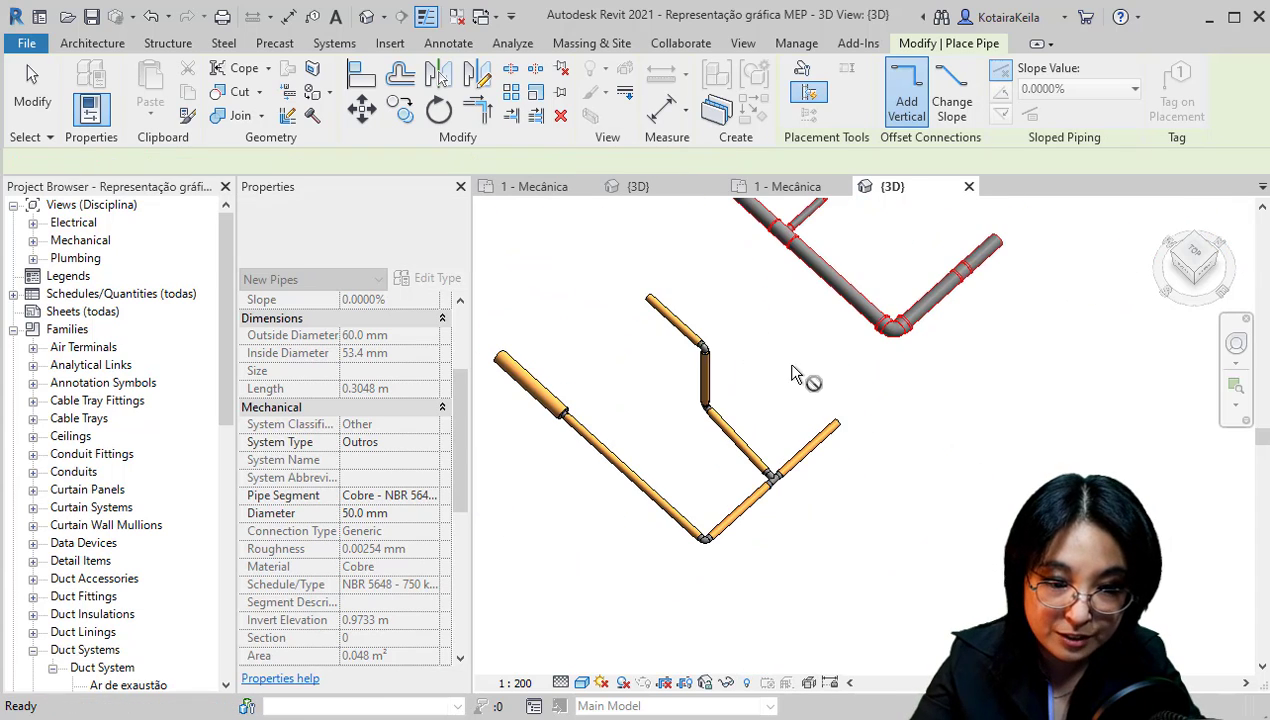
Examine the instance and type properties of the soldered copper elbow at the run's 90° corner
scroll(650, 562, "up", 3)
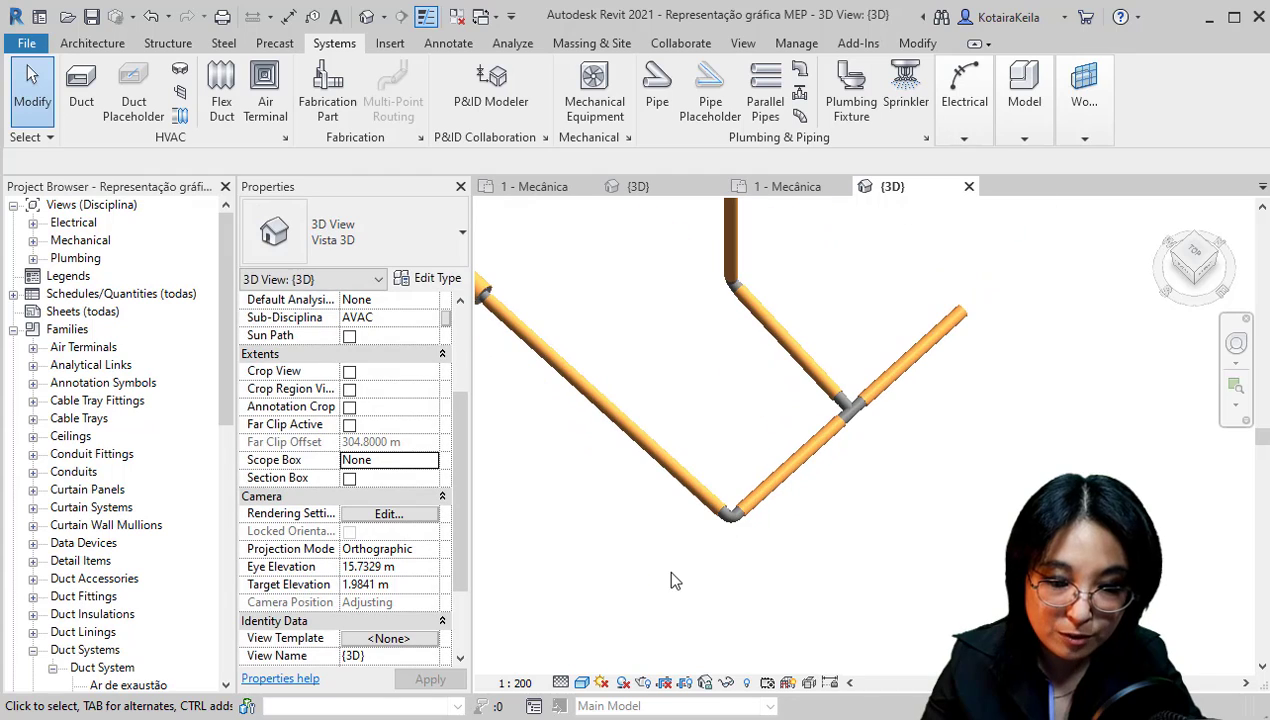
left_click(731, 530)
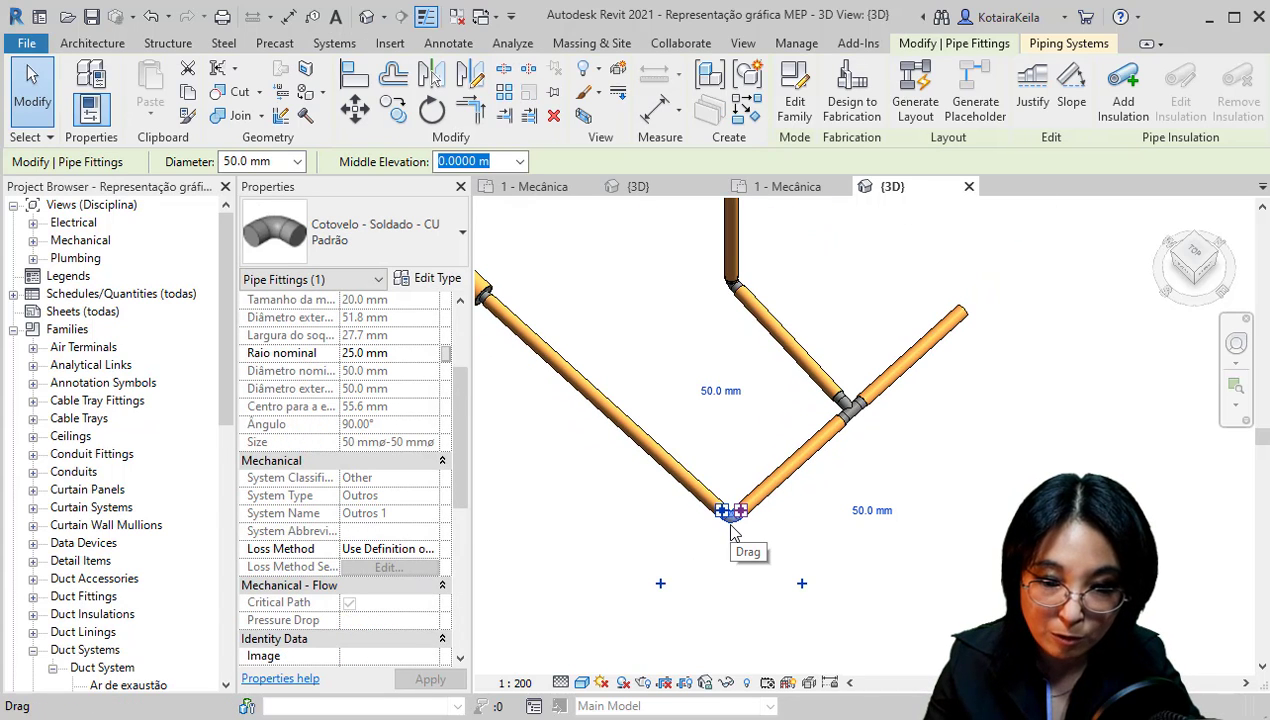
left_click_drag(458, 456, 462, 358)
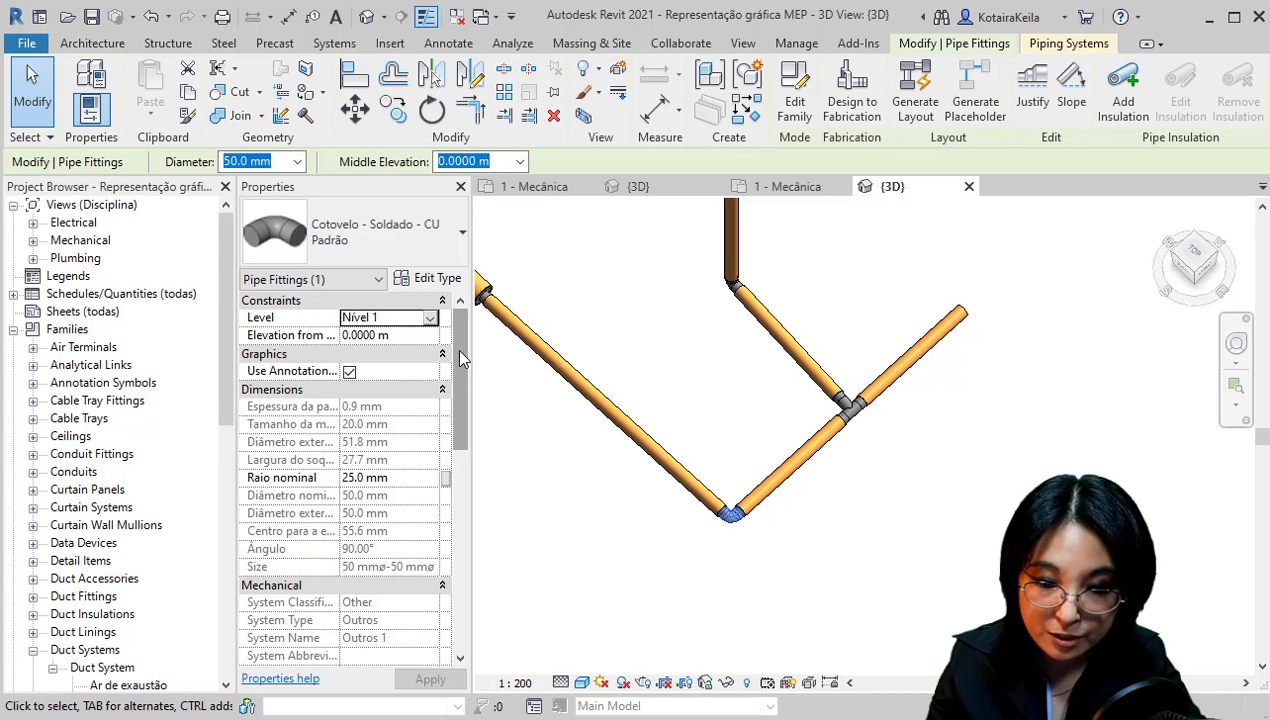
left_click(438, 278)
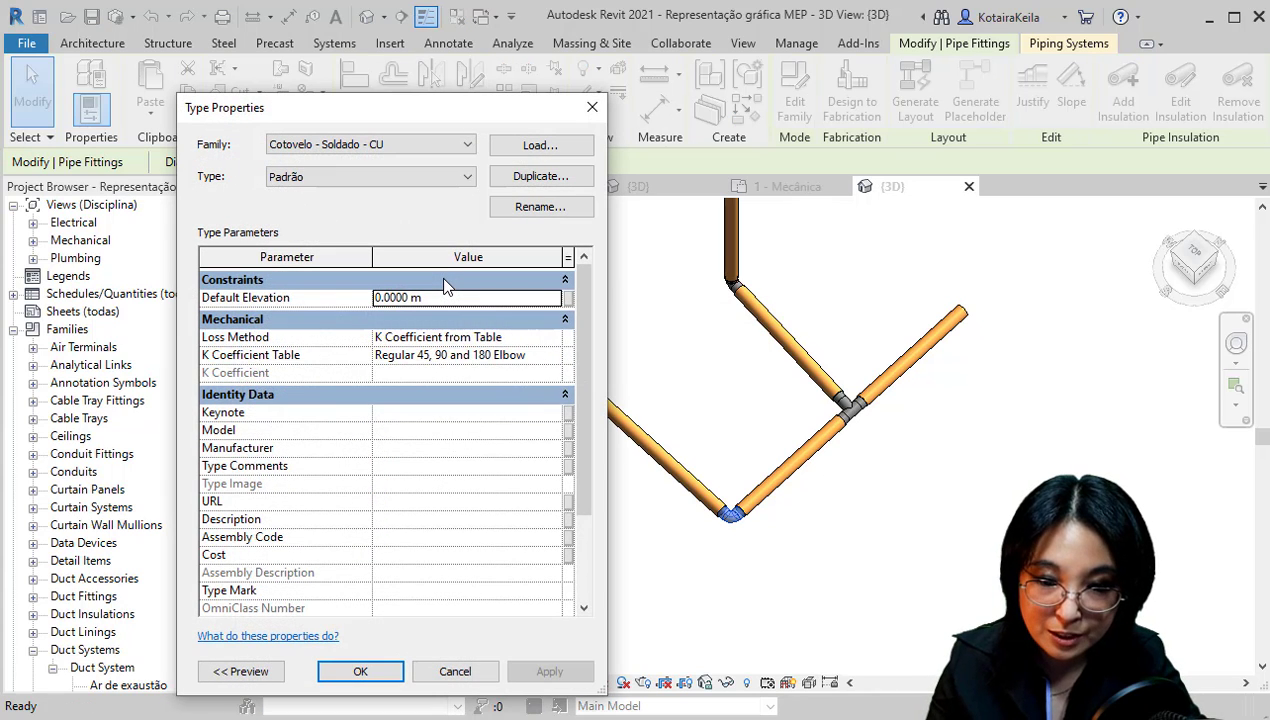
key("Escape")
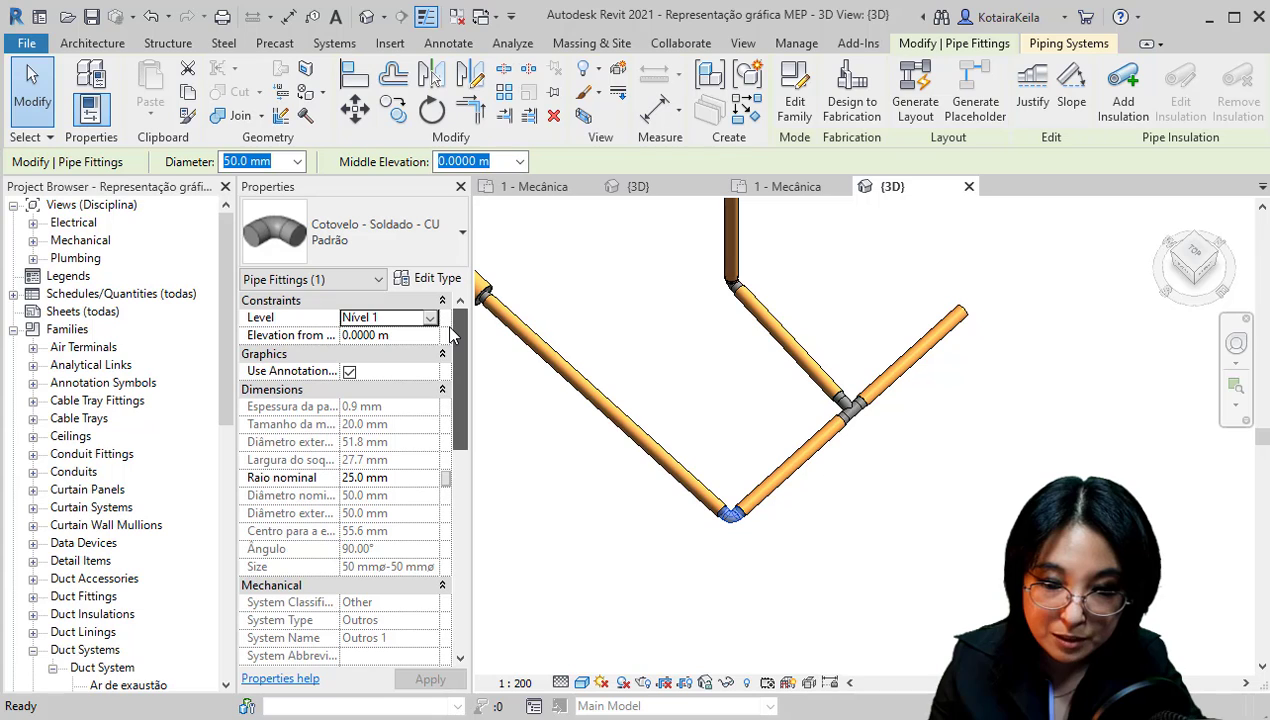
scroll(449, 334, "down", 7)
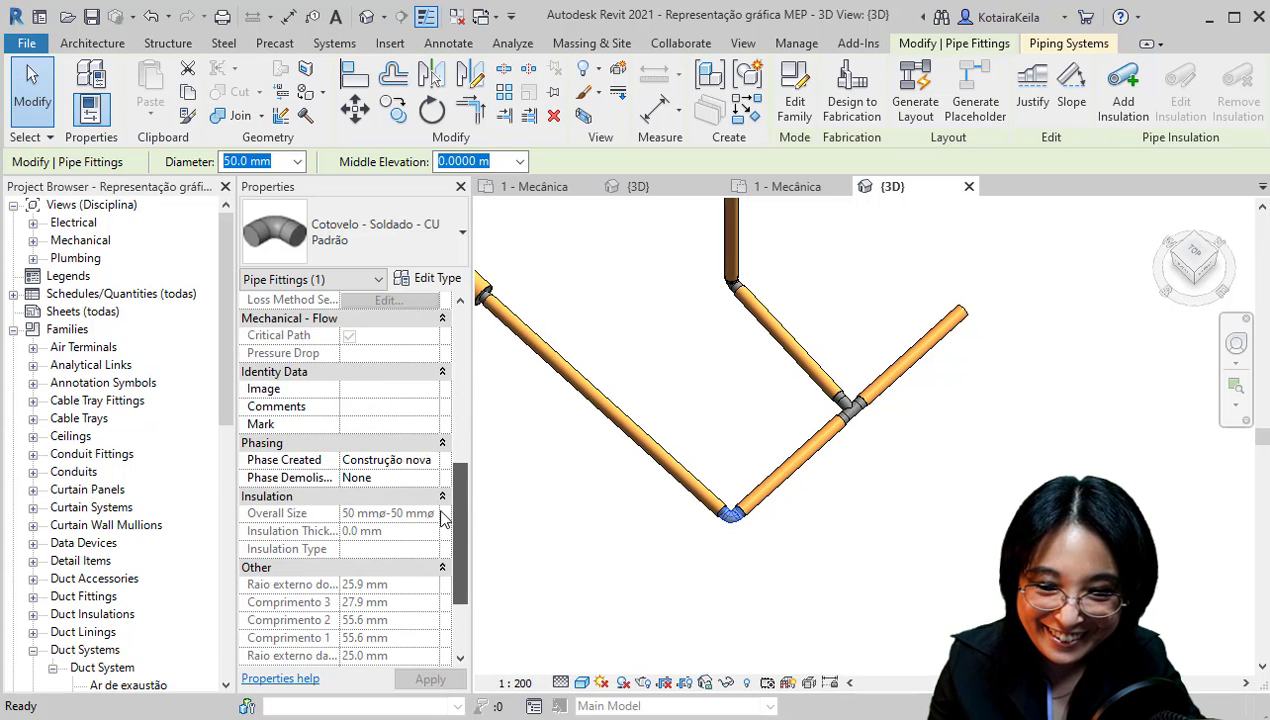
Examine the soldered copper elbow's instance and type properties for a material parameter
scroll(447, 470, "up", 2)
scroll(445, 540, "down", 5)
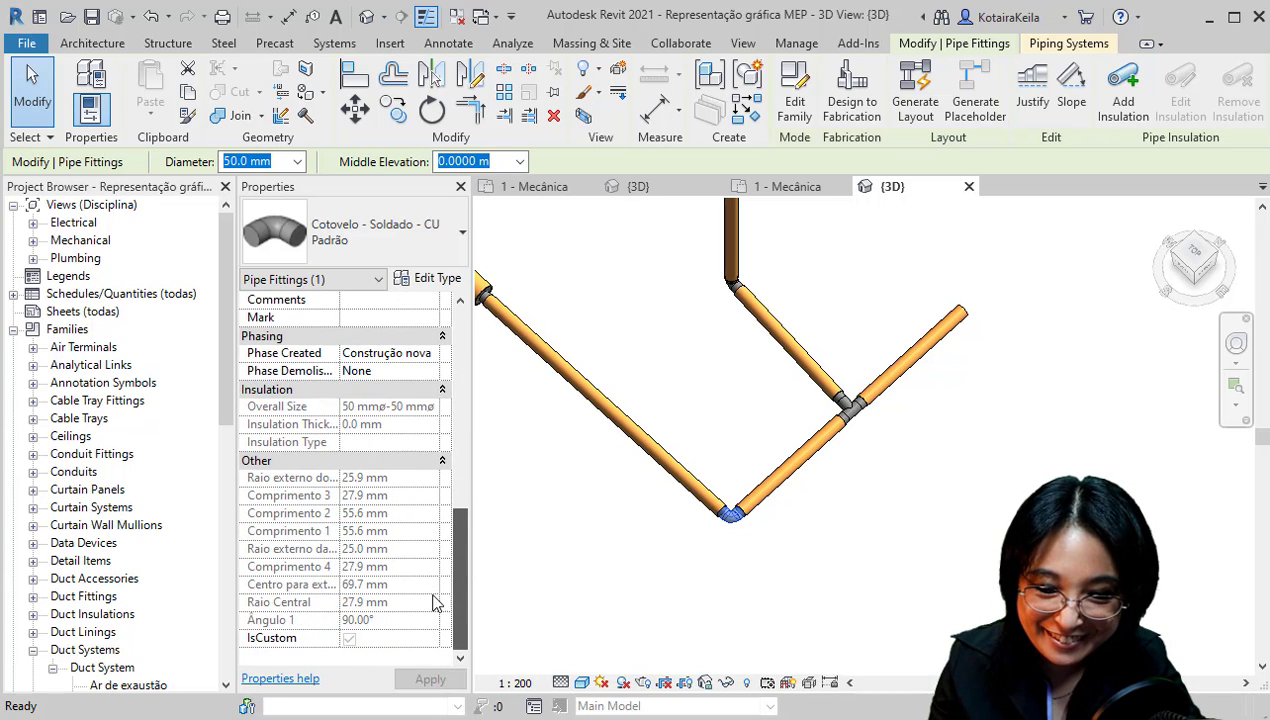
left_click(731, 542)
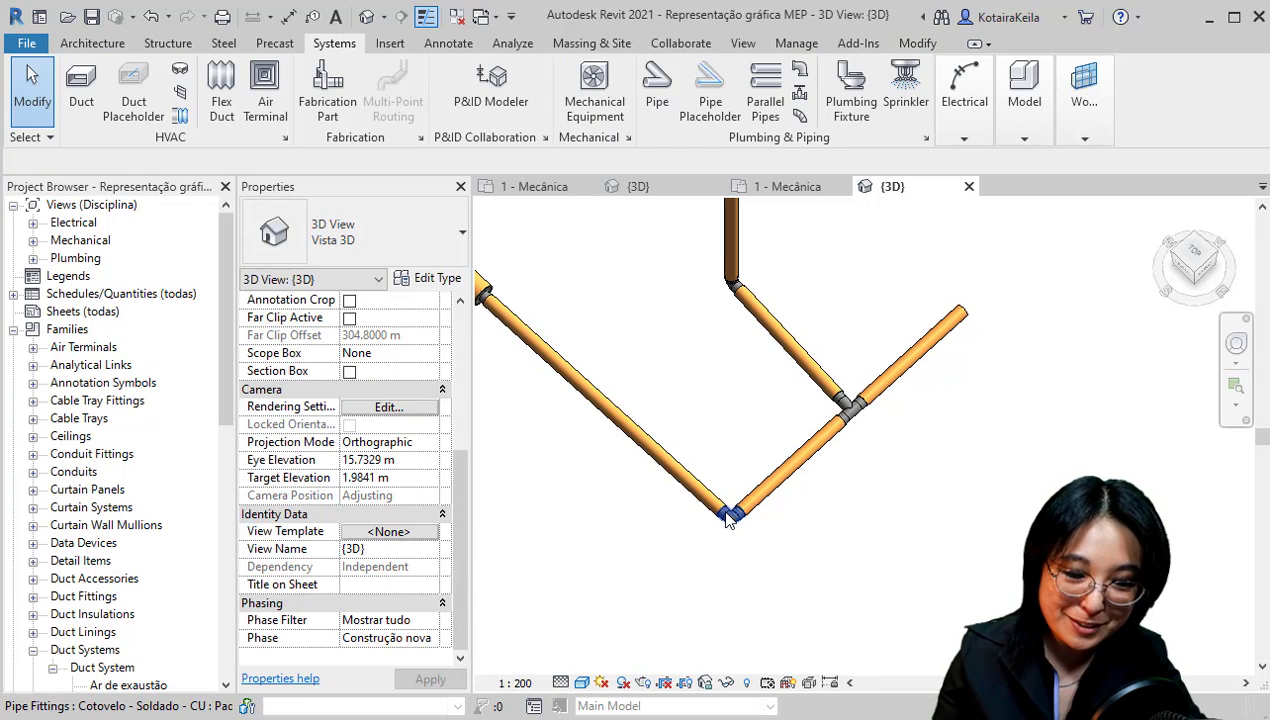
left_click(730, 515)
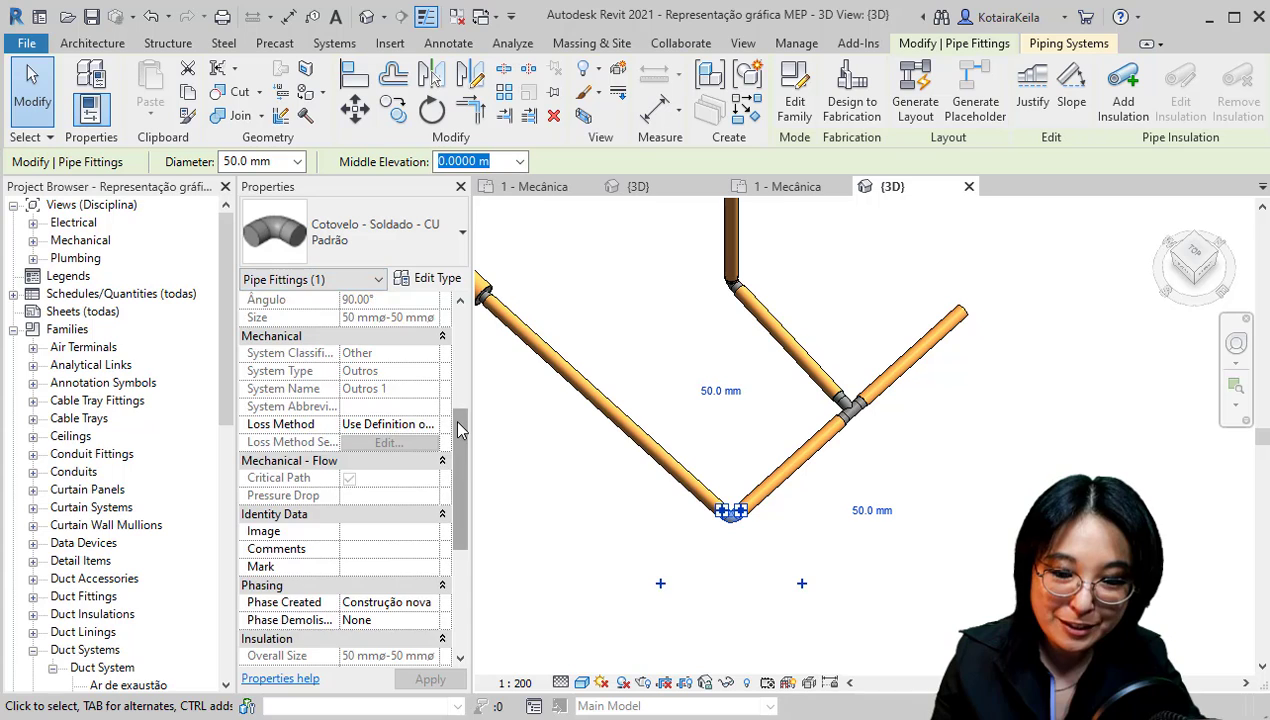
left_click_drag(458, 430, 473, 308)
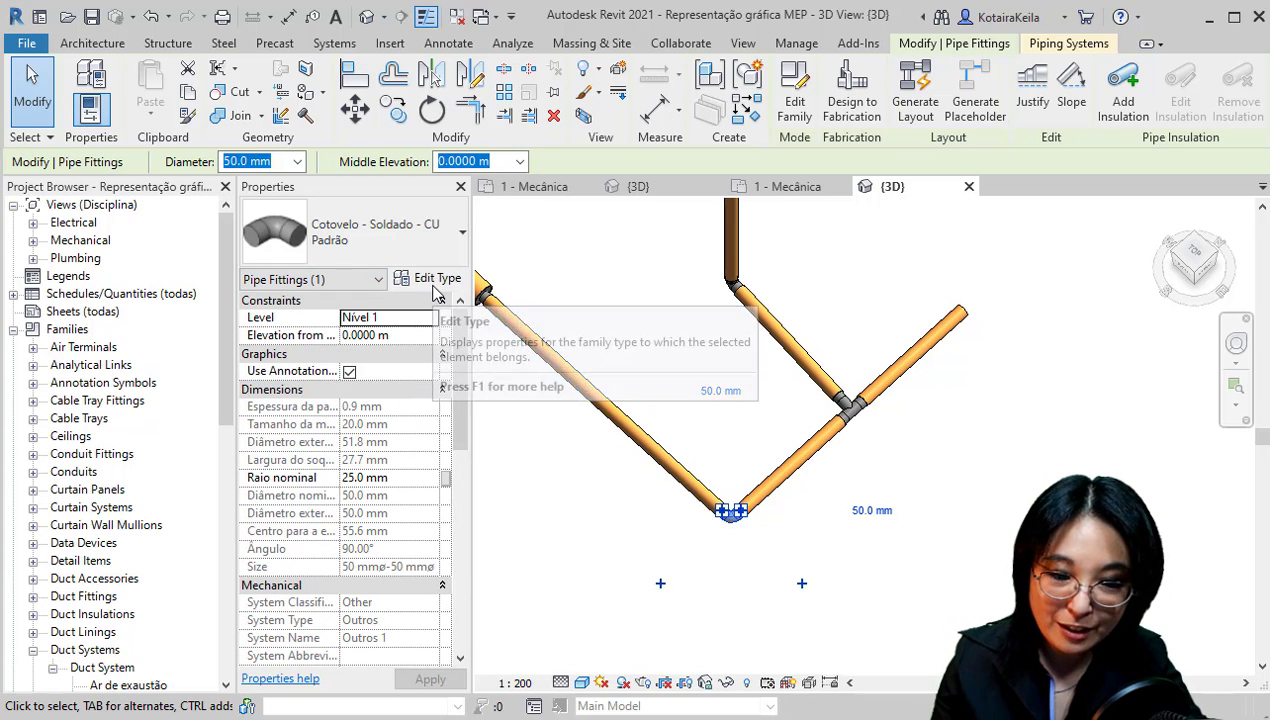
left_click(430, 283)
left_click(437, 282)
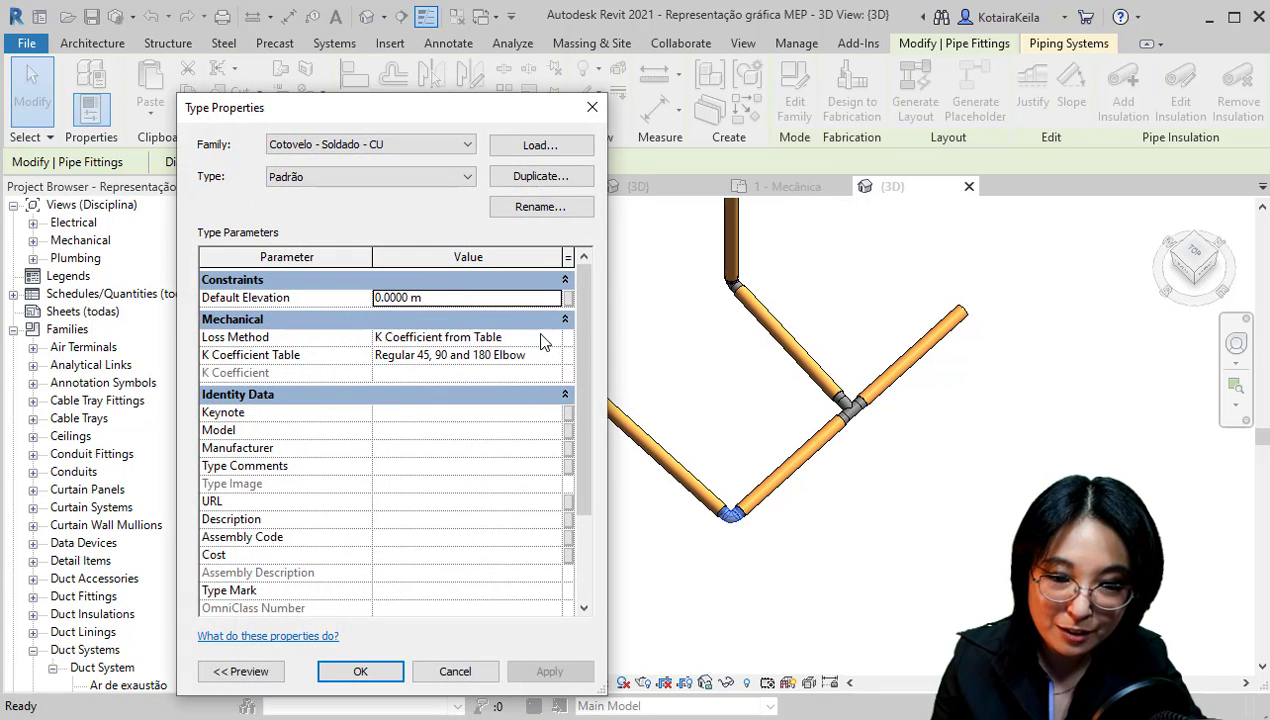
scroll(580, 370, "down", 1)
left_click_drag(580, 383, 568, 510)
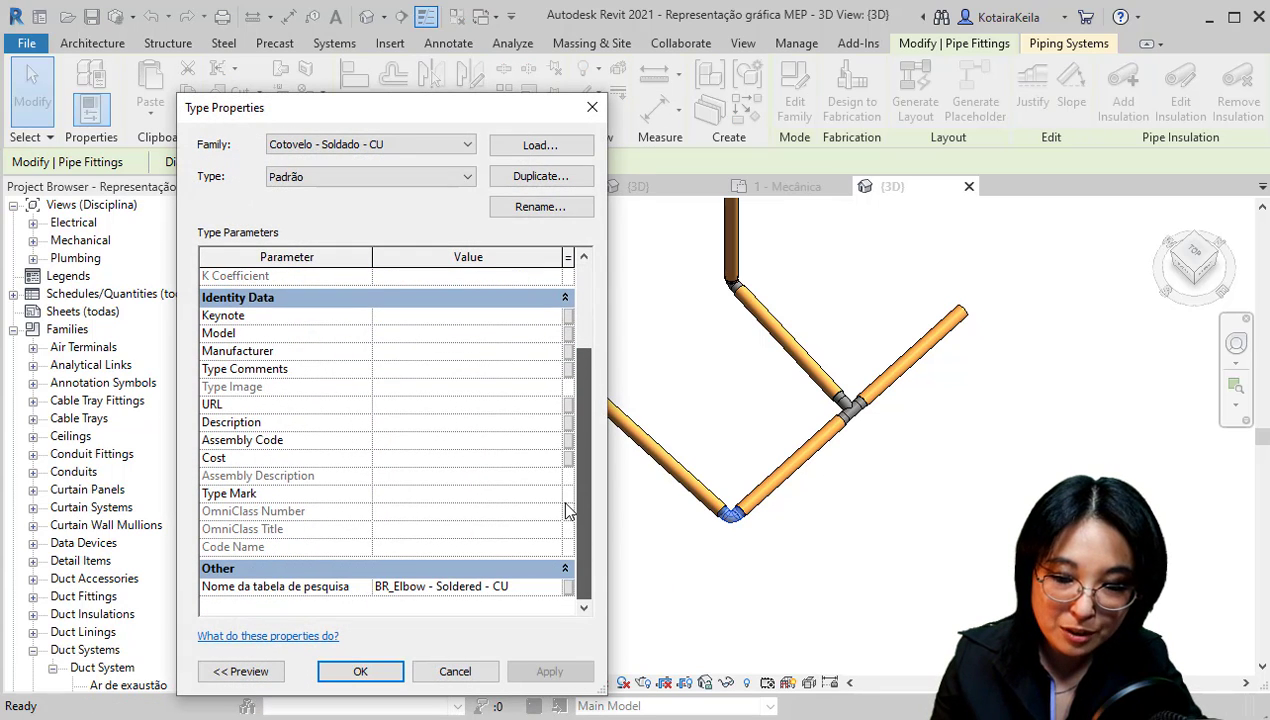
scroll(565, 510, "up", 2)
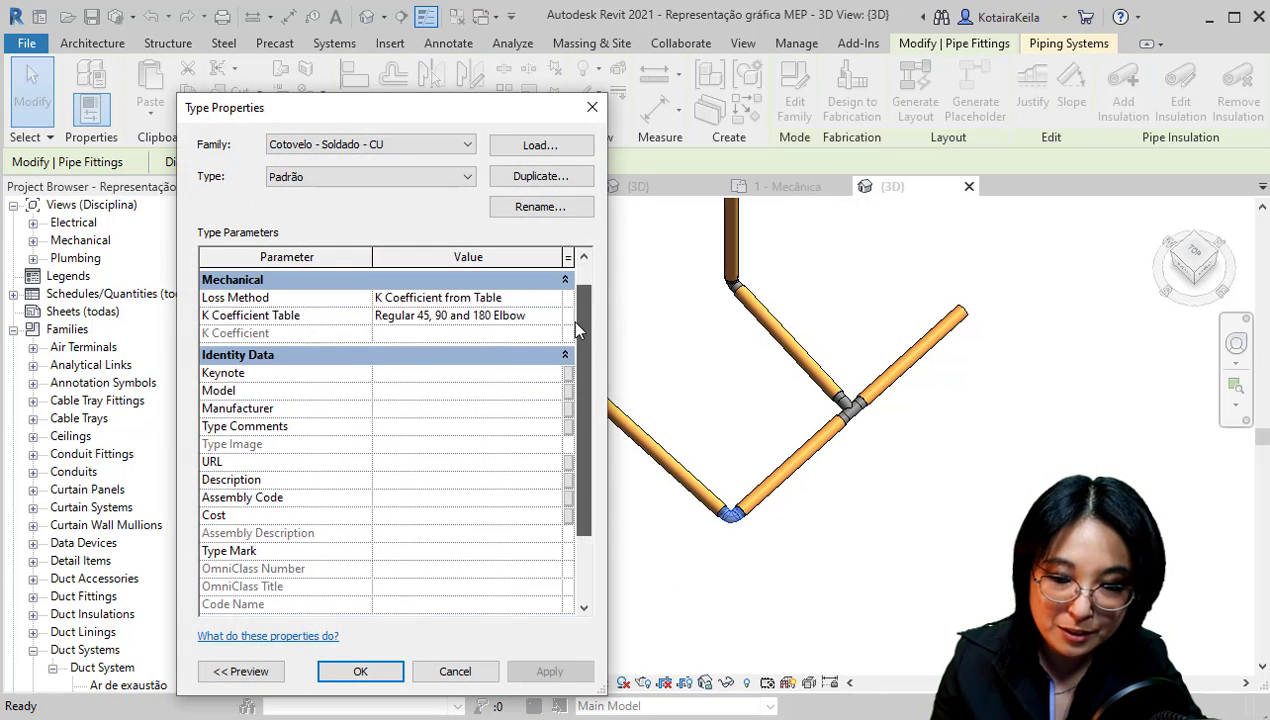
left_click(592, 107)
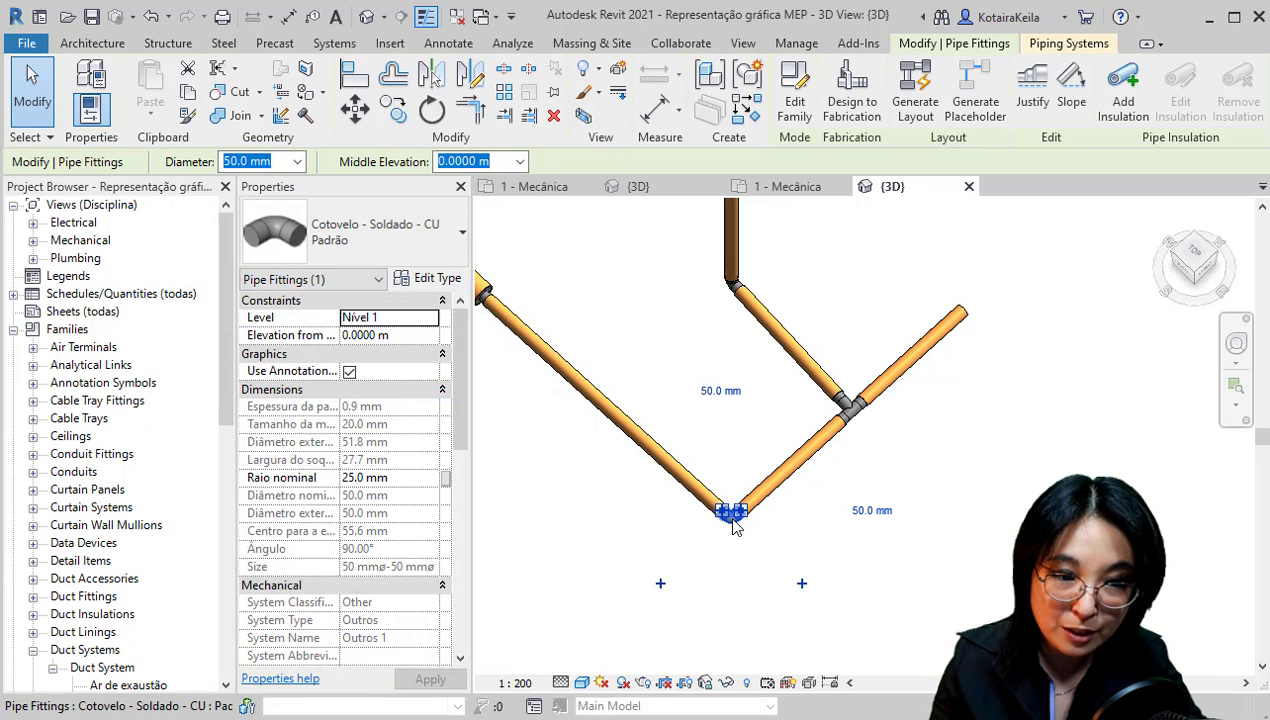
Open the soldered elbow's family for editing and select the three sweeps that form its bend and both ends
left_click(795, 108)
middle_click_drag(533, 244, 578, 264)
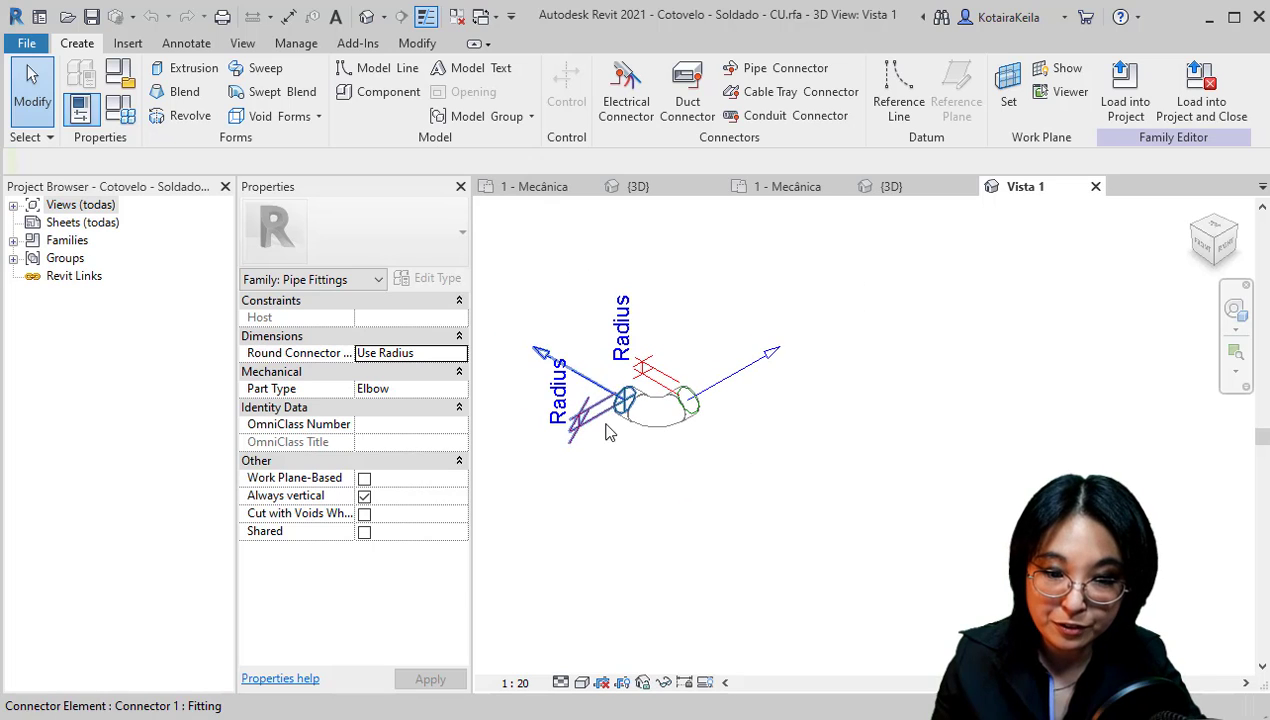
left_click(660, 430)
scroll(660, 428, "up", 2)
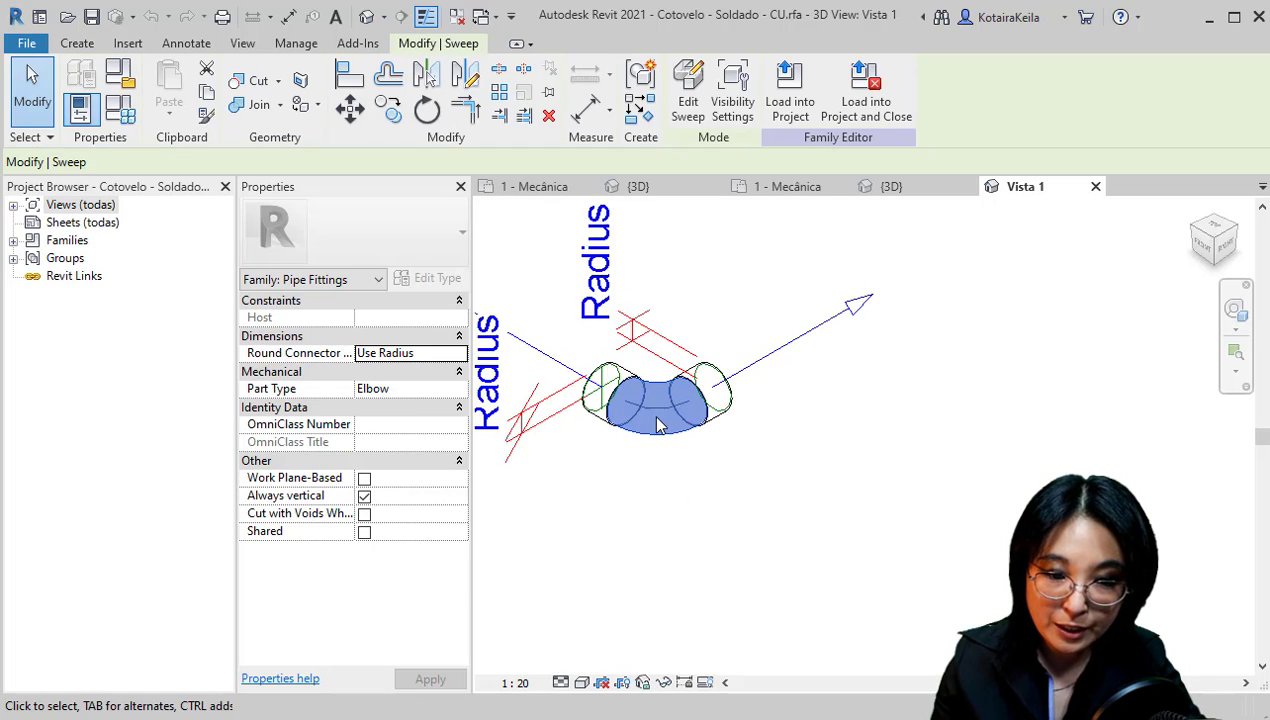
left_click(660, 427)
scroll(655, 425, "up", 3)
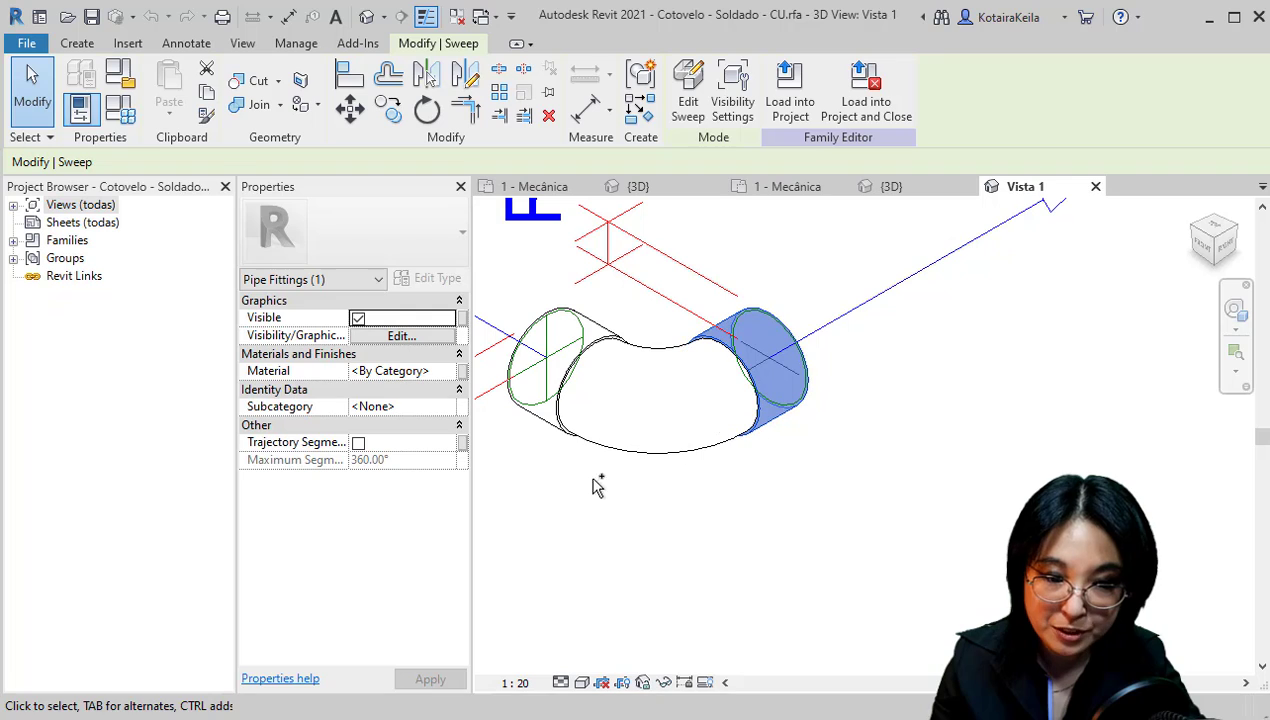
left_click(655, 452, "ctrl")
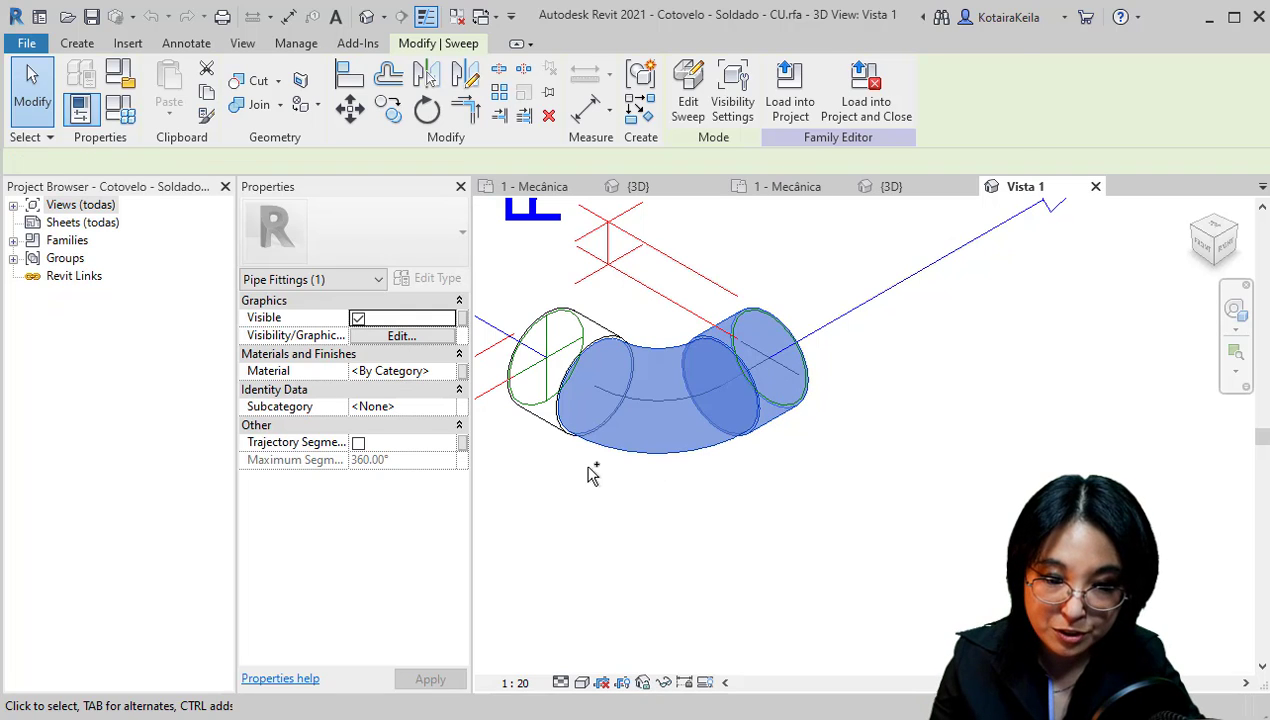
left_click(551, 432, "ctrl")
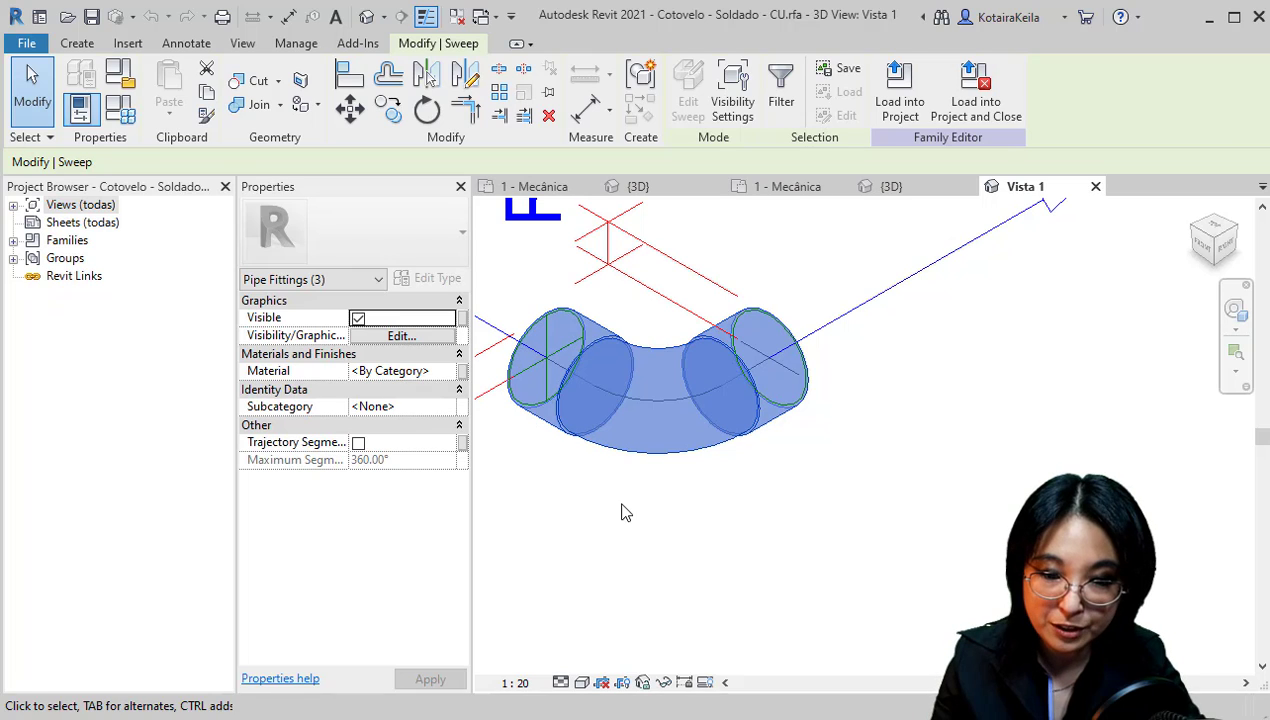
Link the sweeps' material to a new family type parameter named Material, grouped under Materials and Finishes
left_click(463, 372)
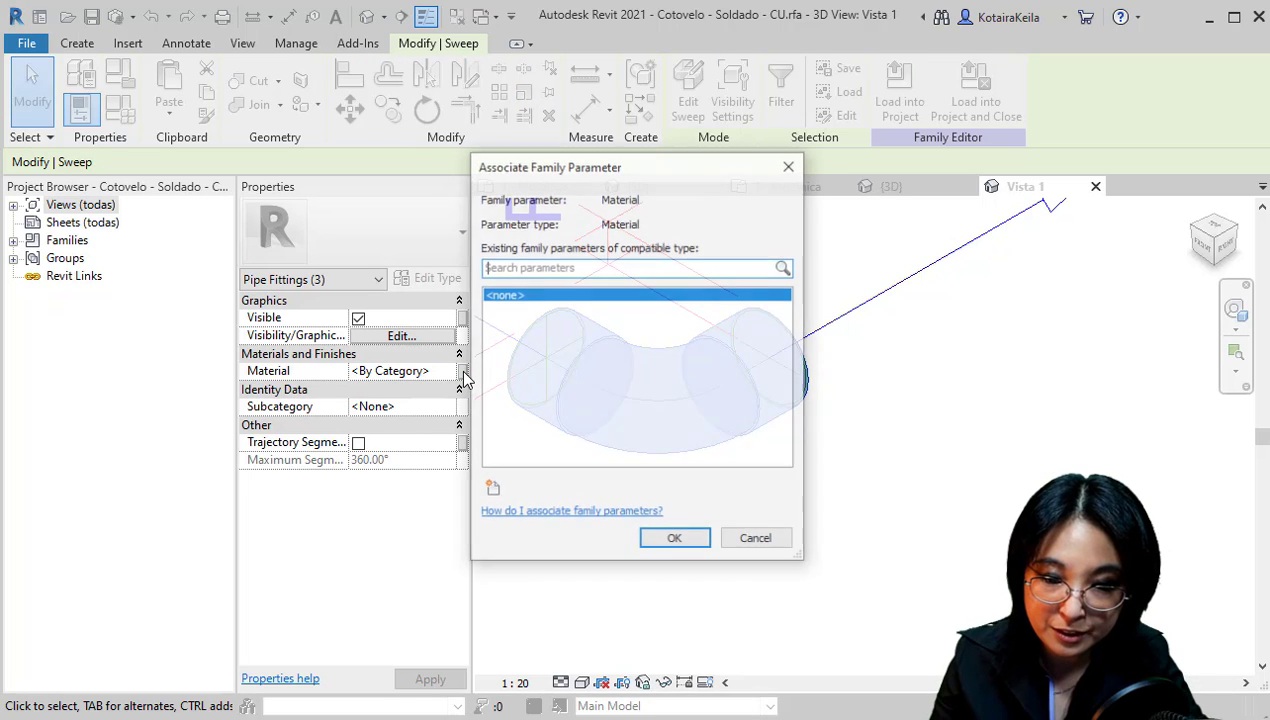
left_click(491, 491)
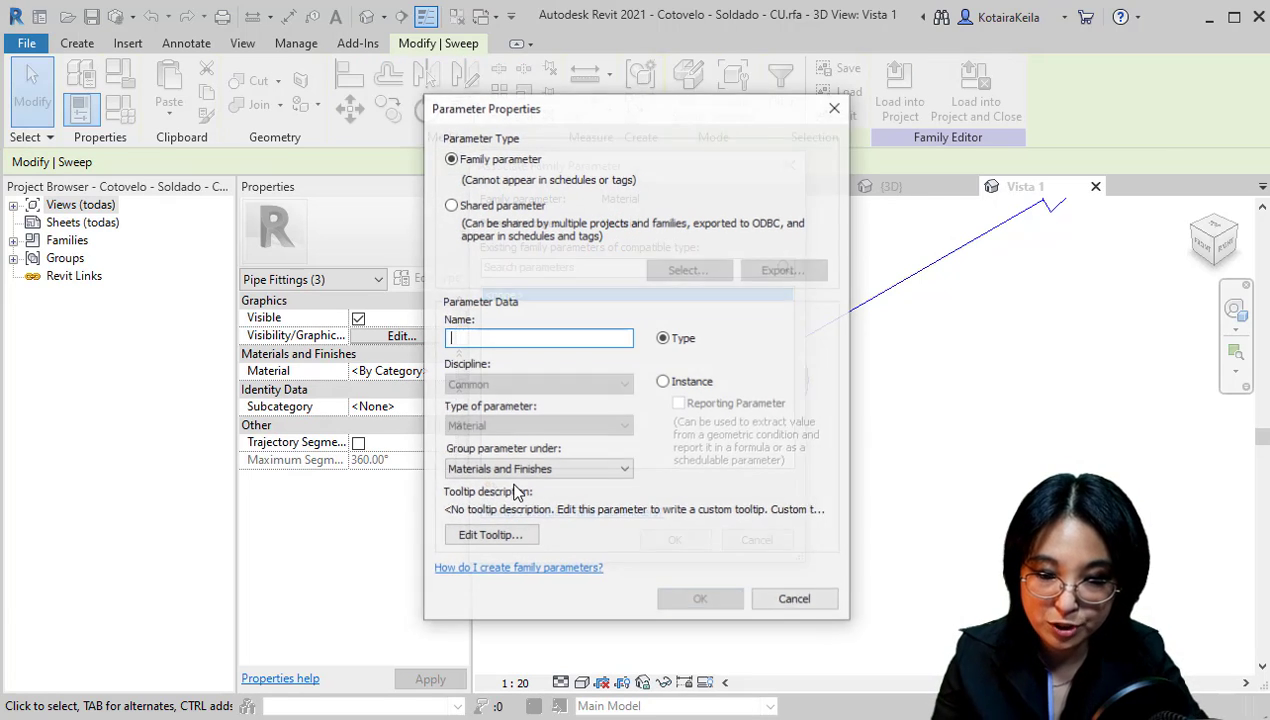
type("MAt")
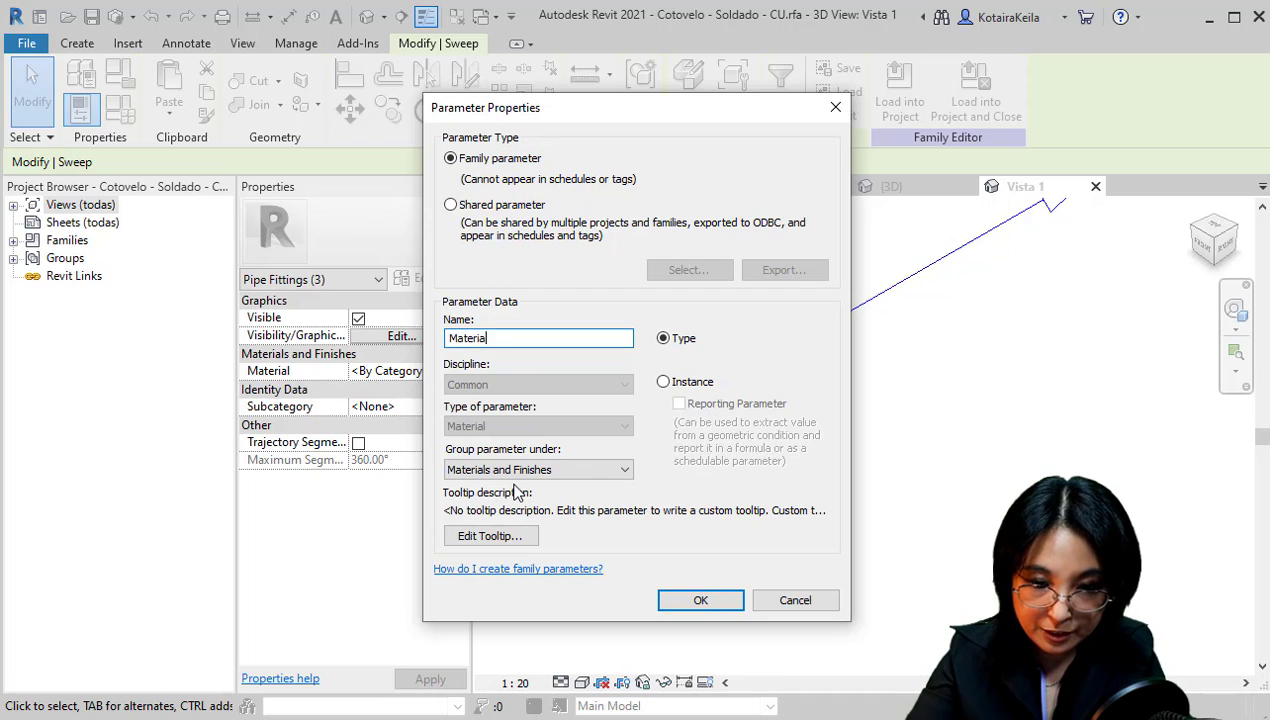
key("ctrl+a")
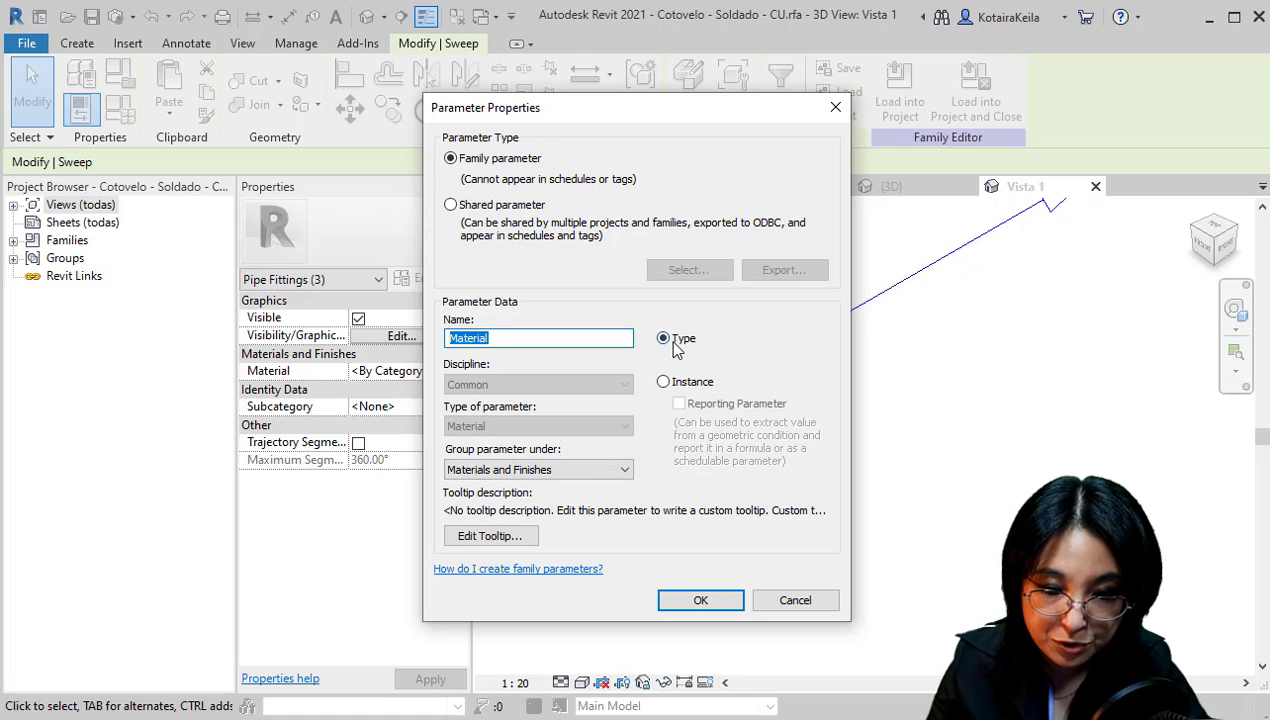
left_click(716, 600)
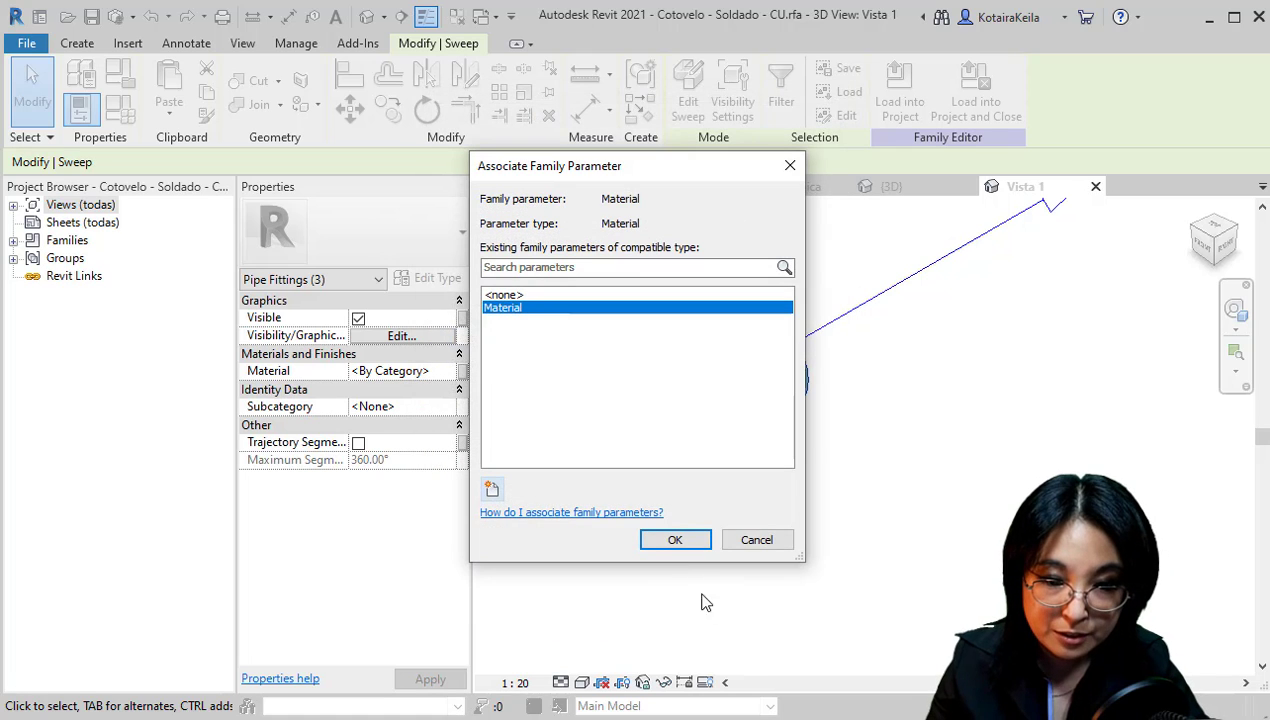
left_click(675, 542)
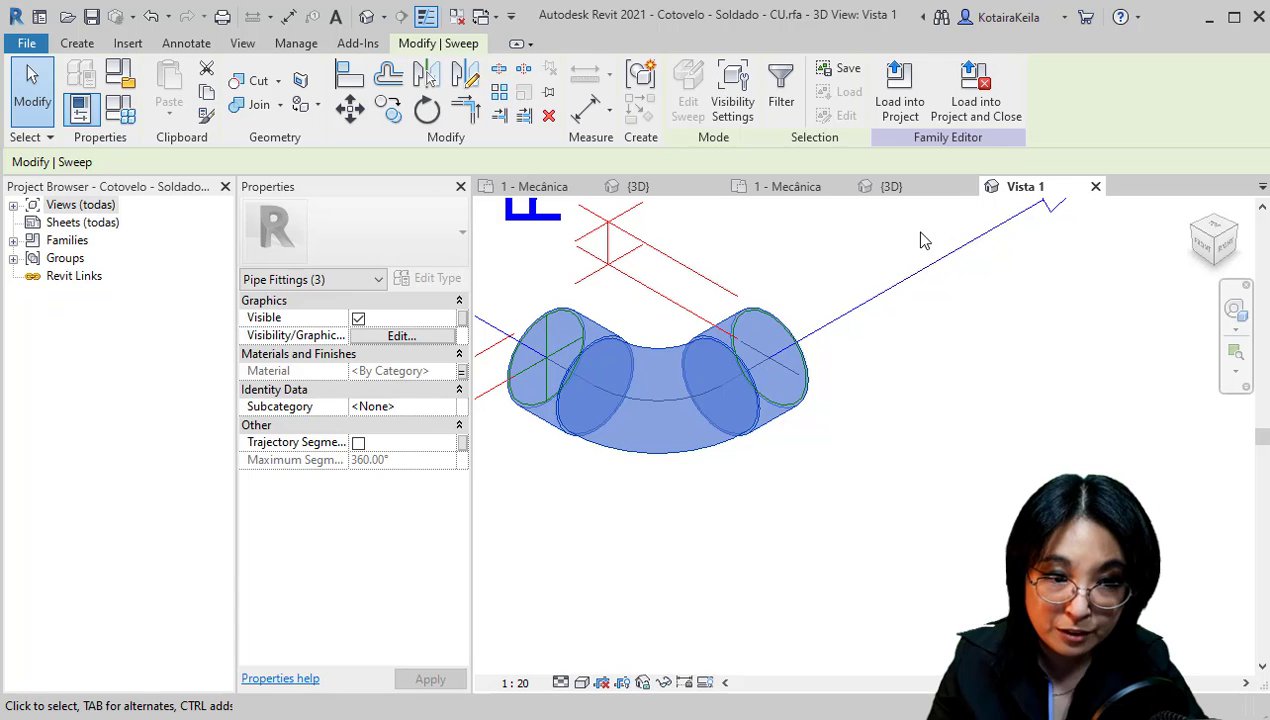
Load the edited elbow family into the project and close it, overwriting the existing version without its parameter values
left_click(990, 112)
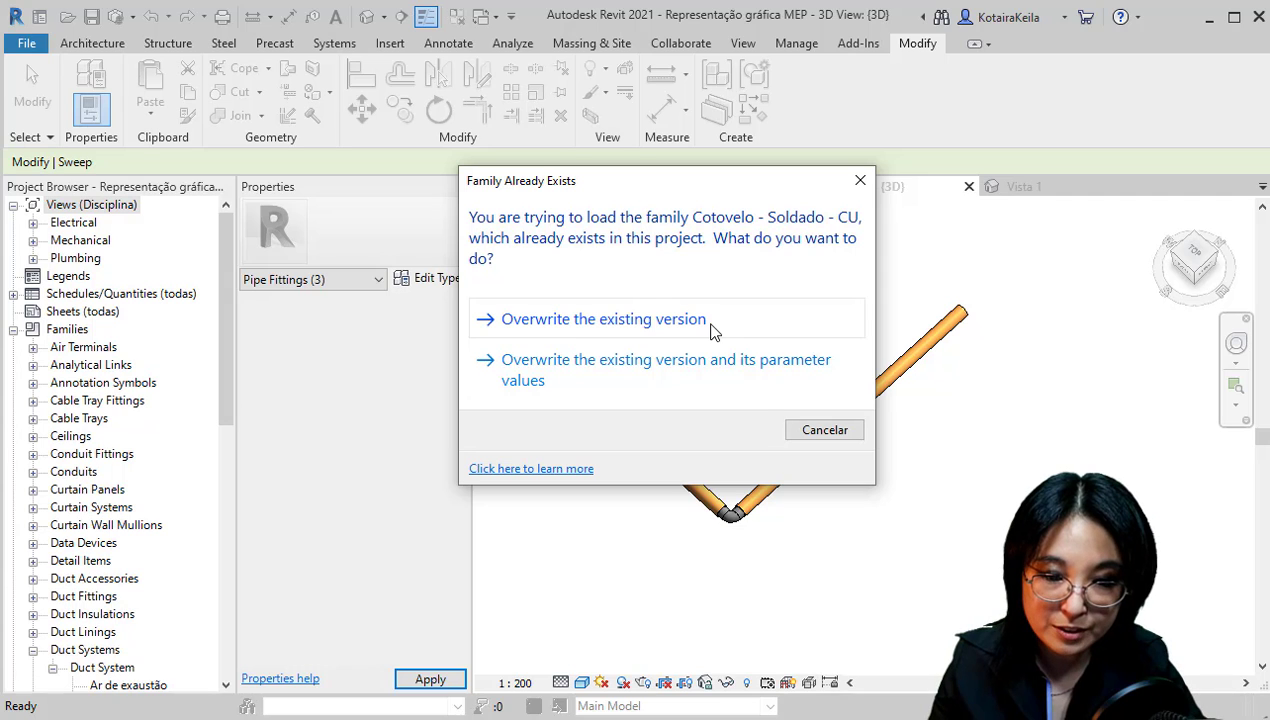
left_click(711, 325)
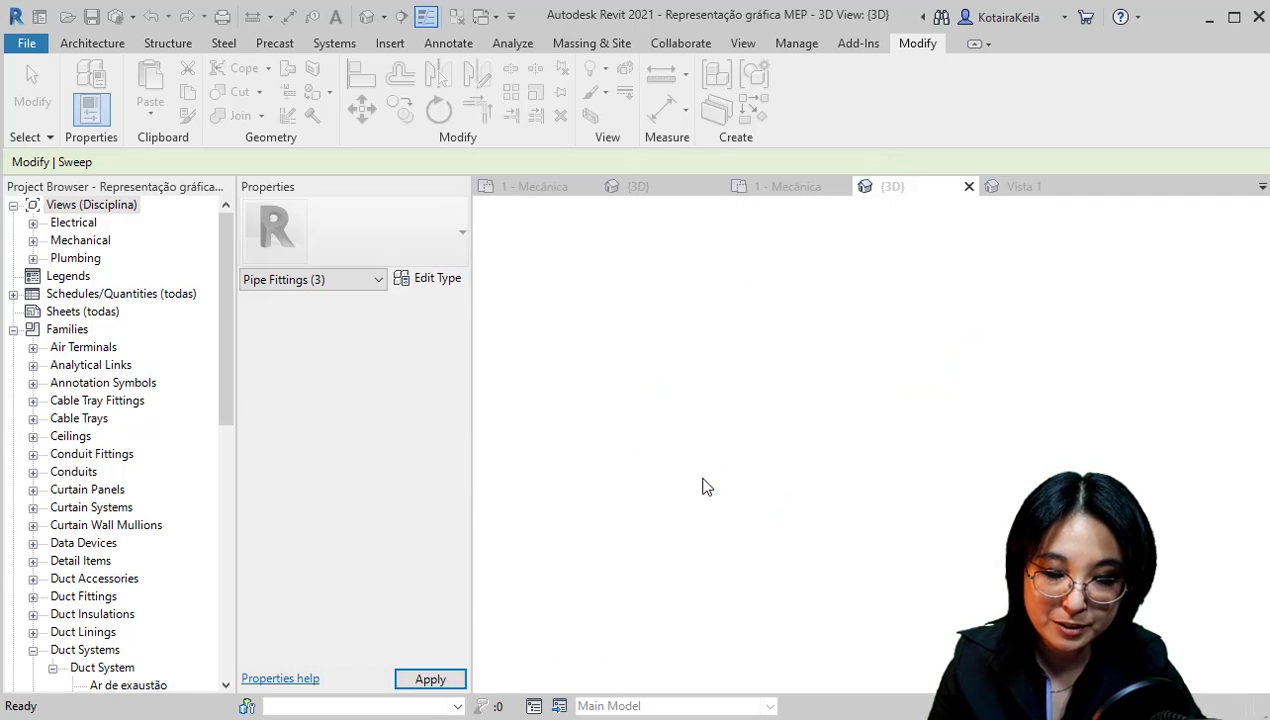
scroll(723, 513, "up", 3)
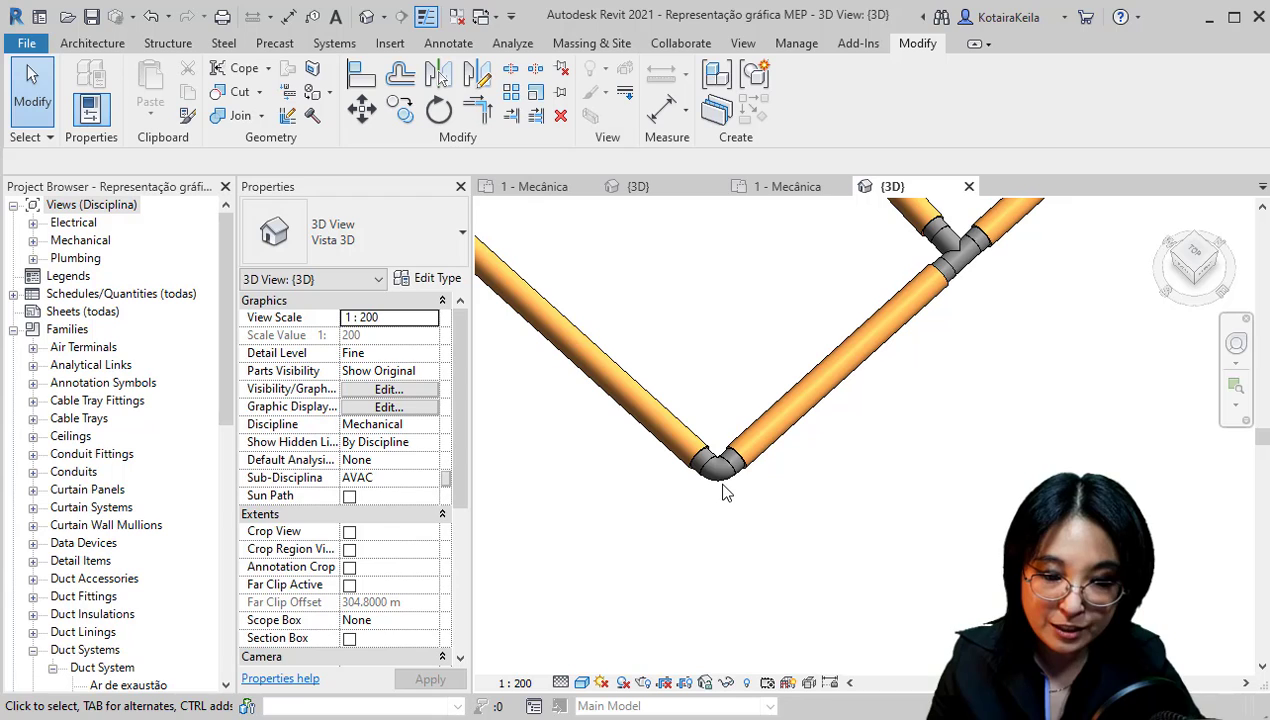
Set the Material type parameter of the elbow's Padrão type to Cobre
left_click(722, 489)
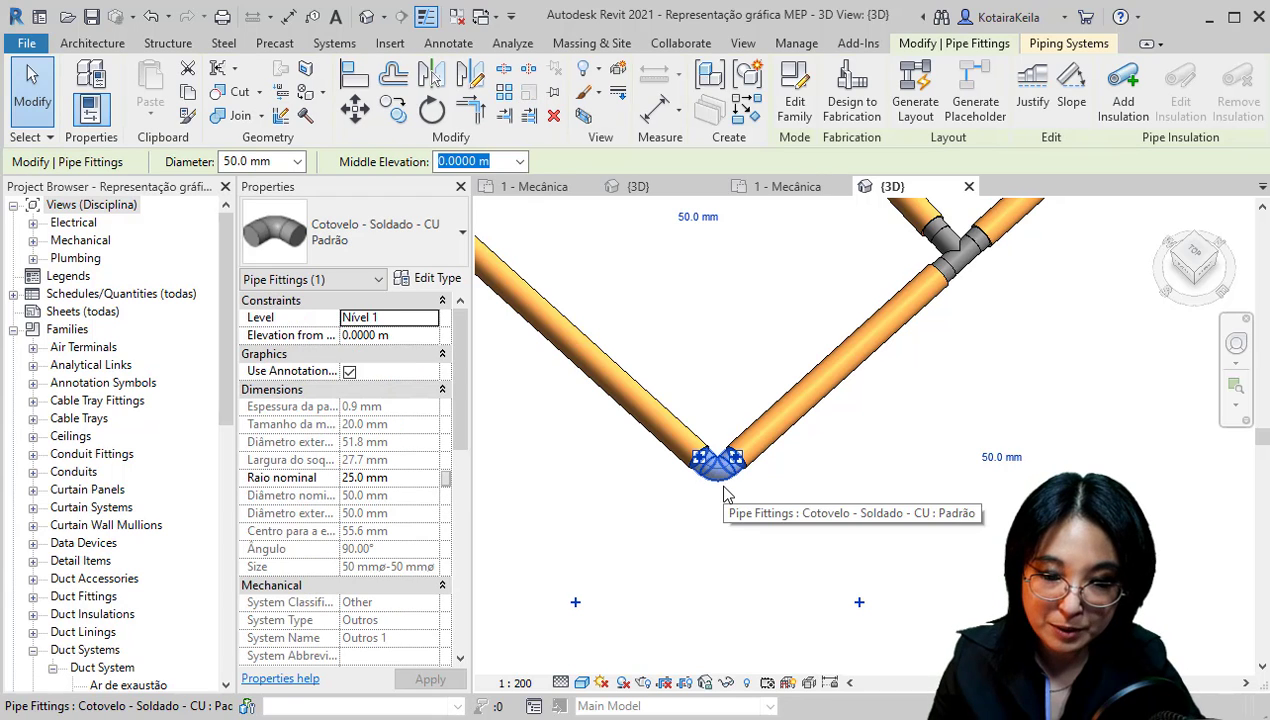
left_click(438, 279)
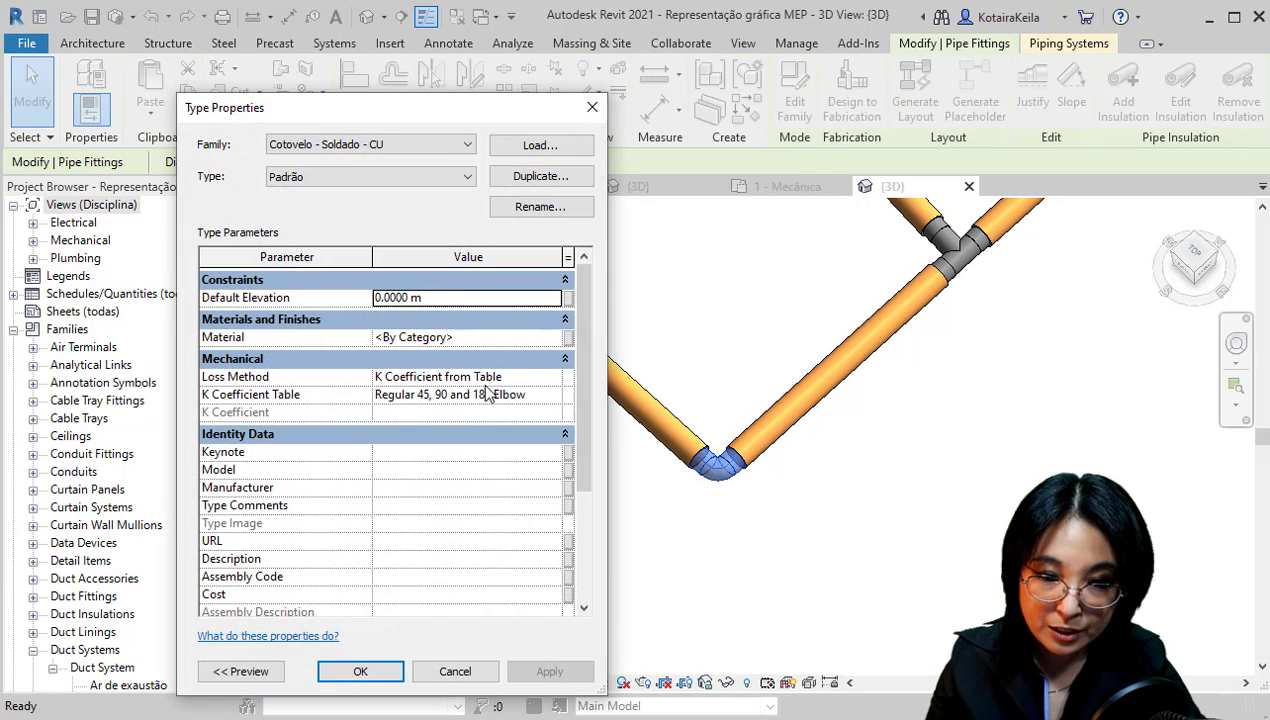
left_click(557, 340)
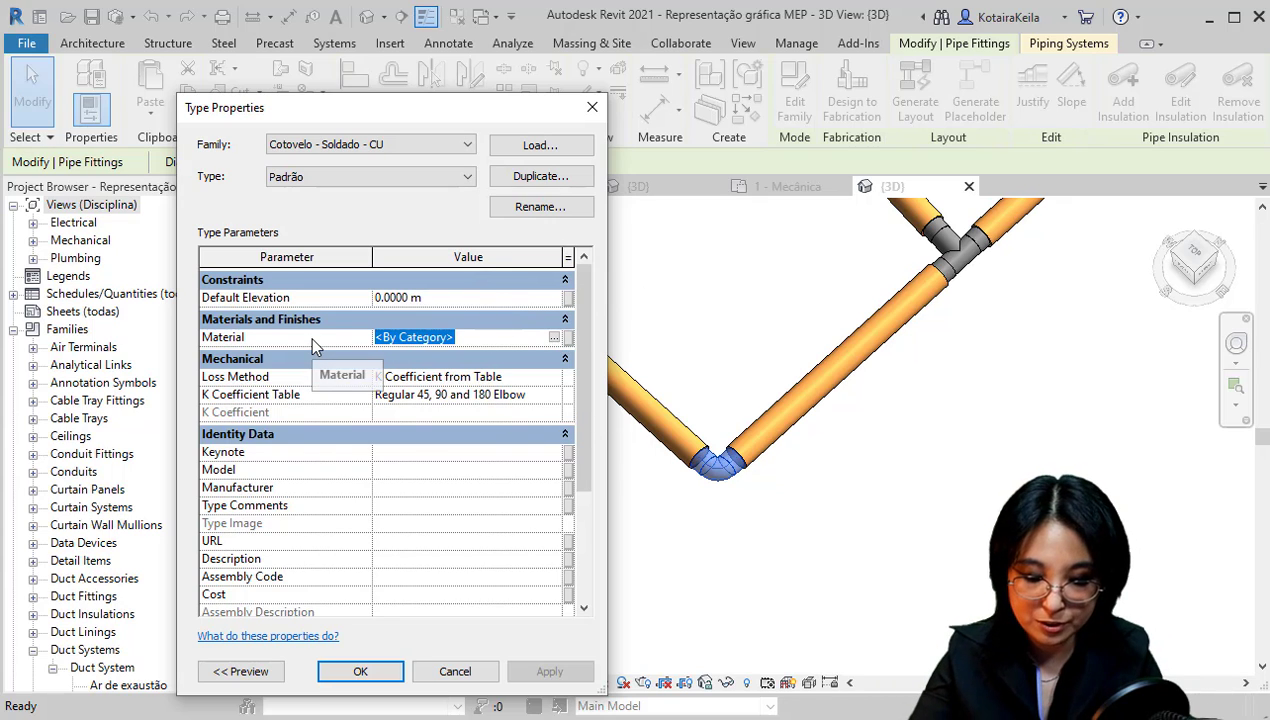
type("Cobre")
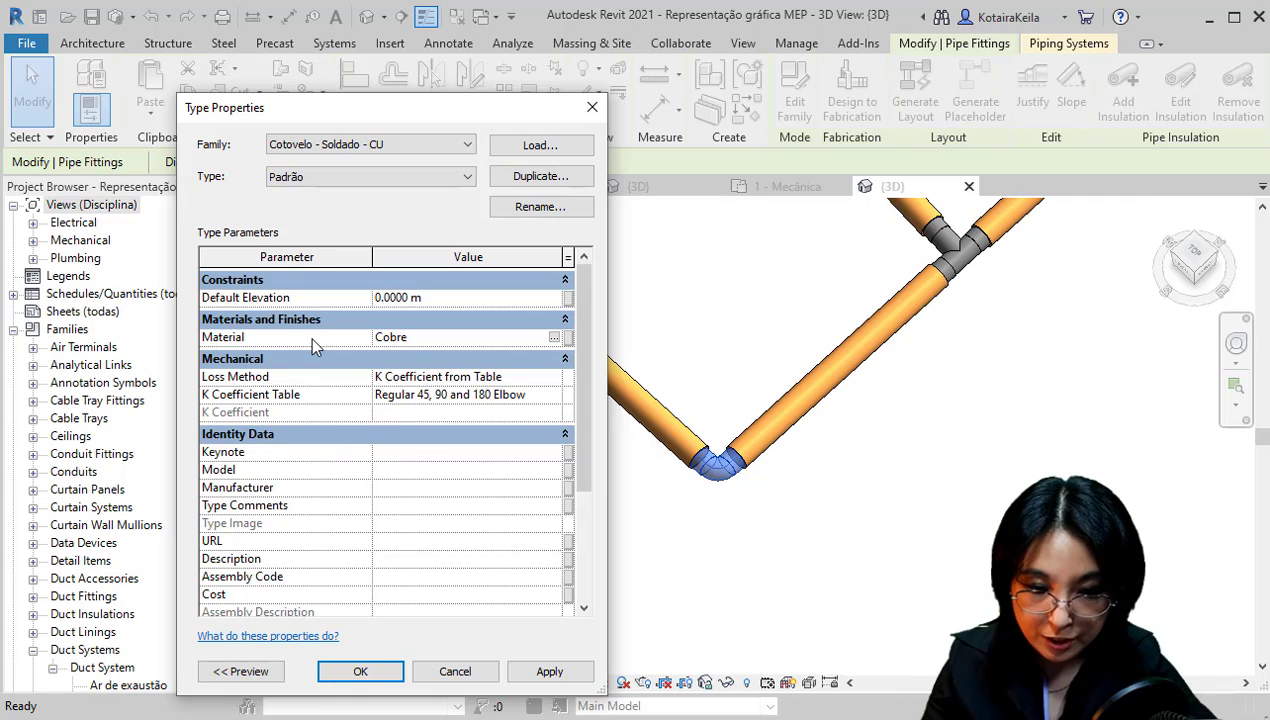
left_click(555, 338)
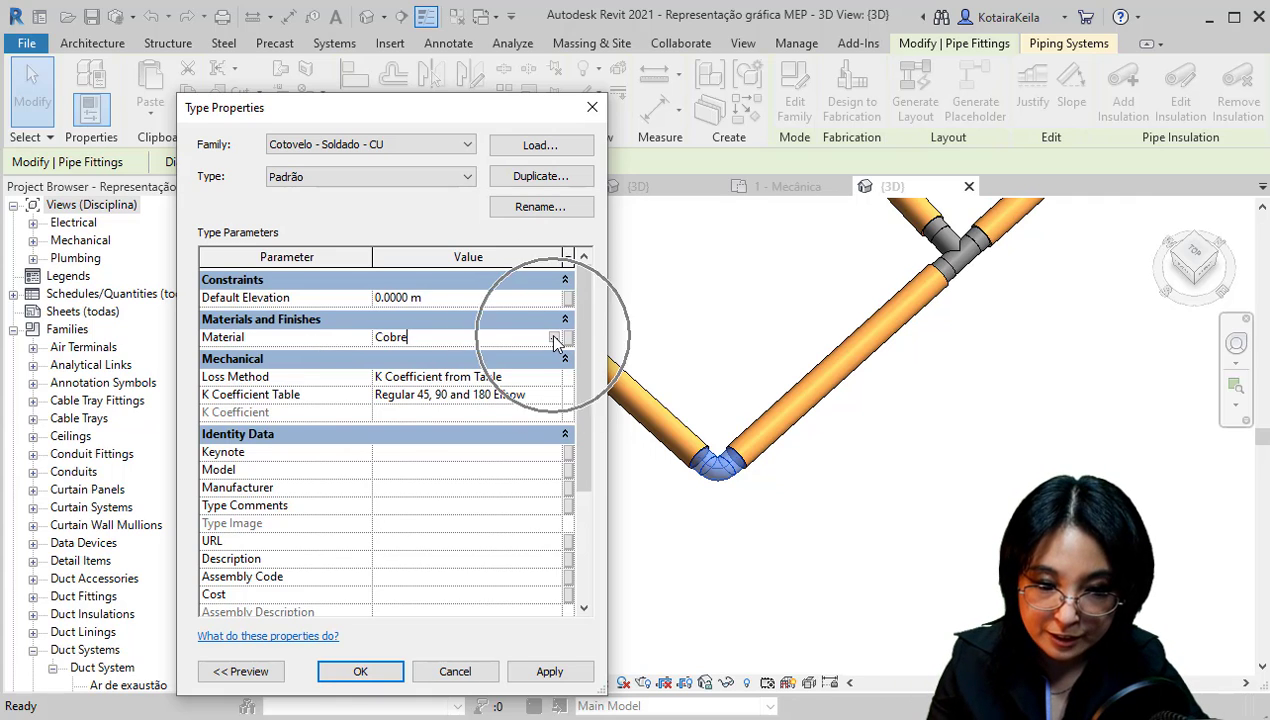
left_click(360, 671)
left_click(727, 525)
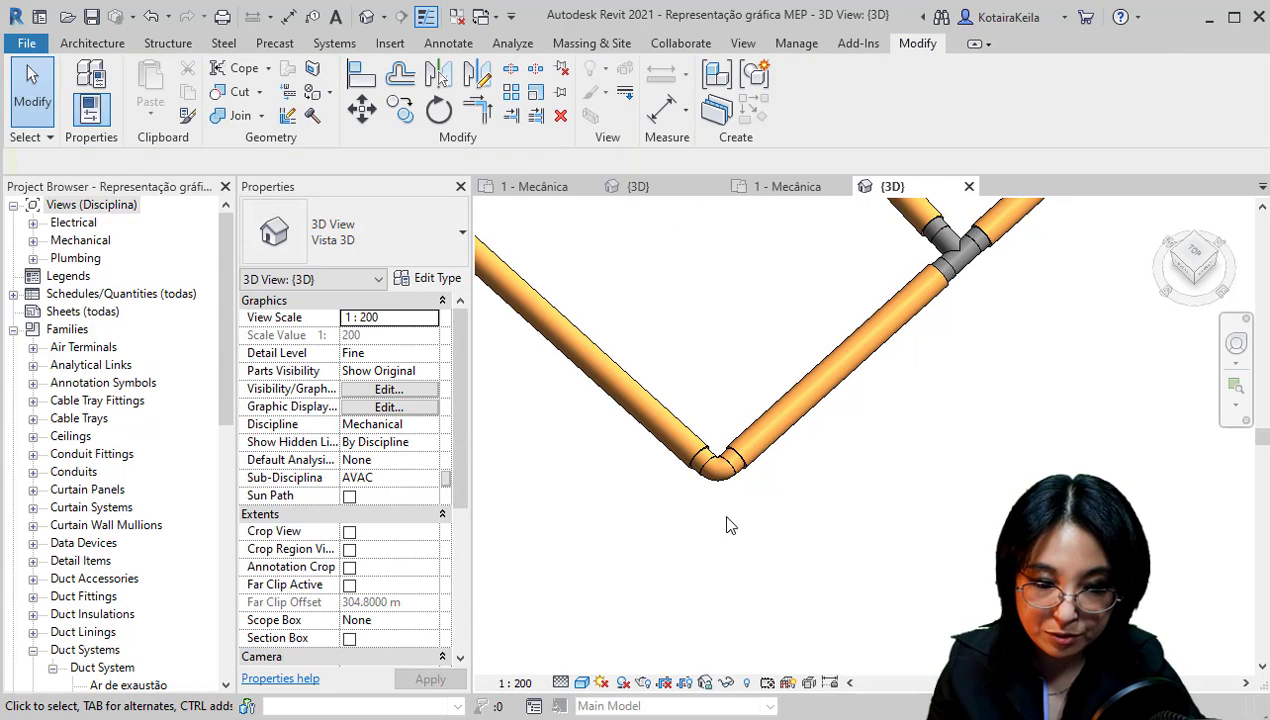
Open the family of the soldered tee joining the branch pipe for editing
middle_click_drag(727, 573, 640, 600)
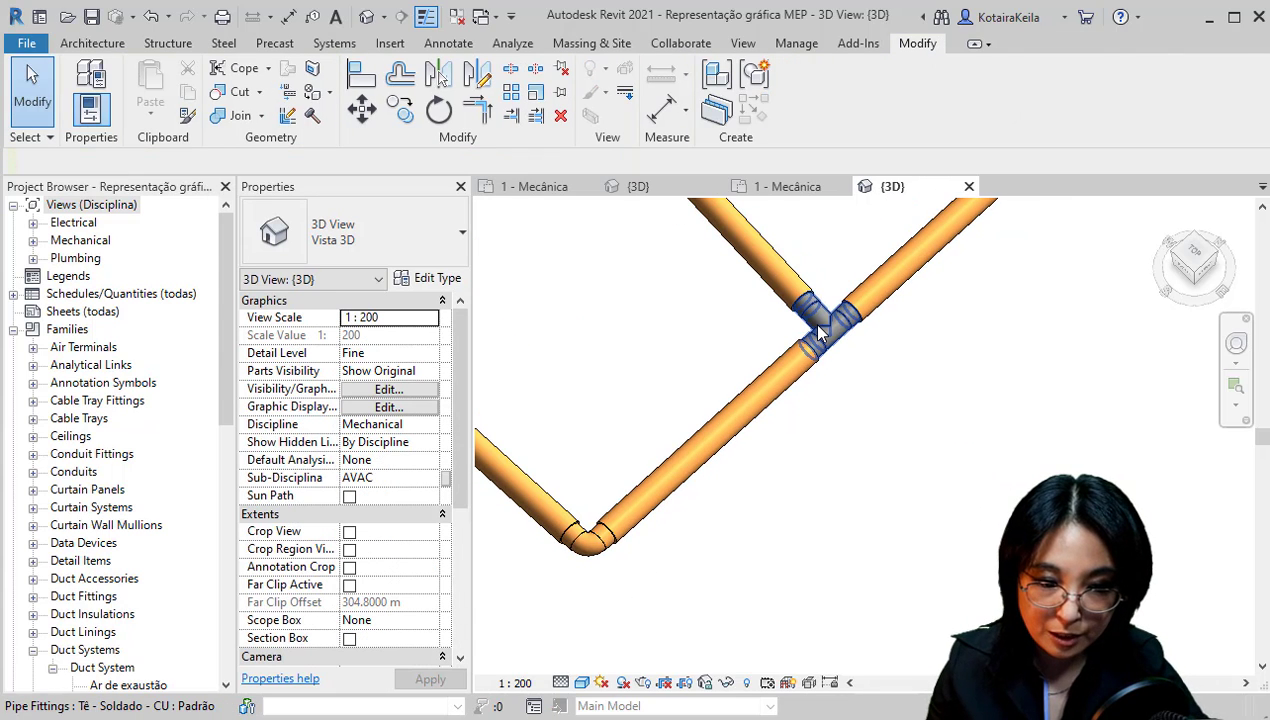
left_click(820, 333)
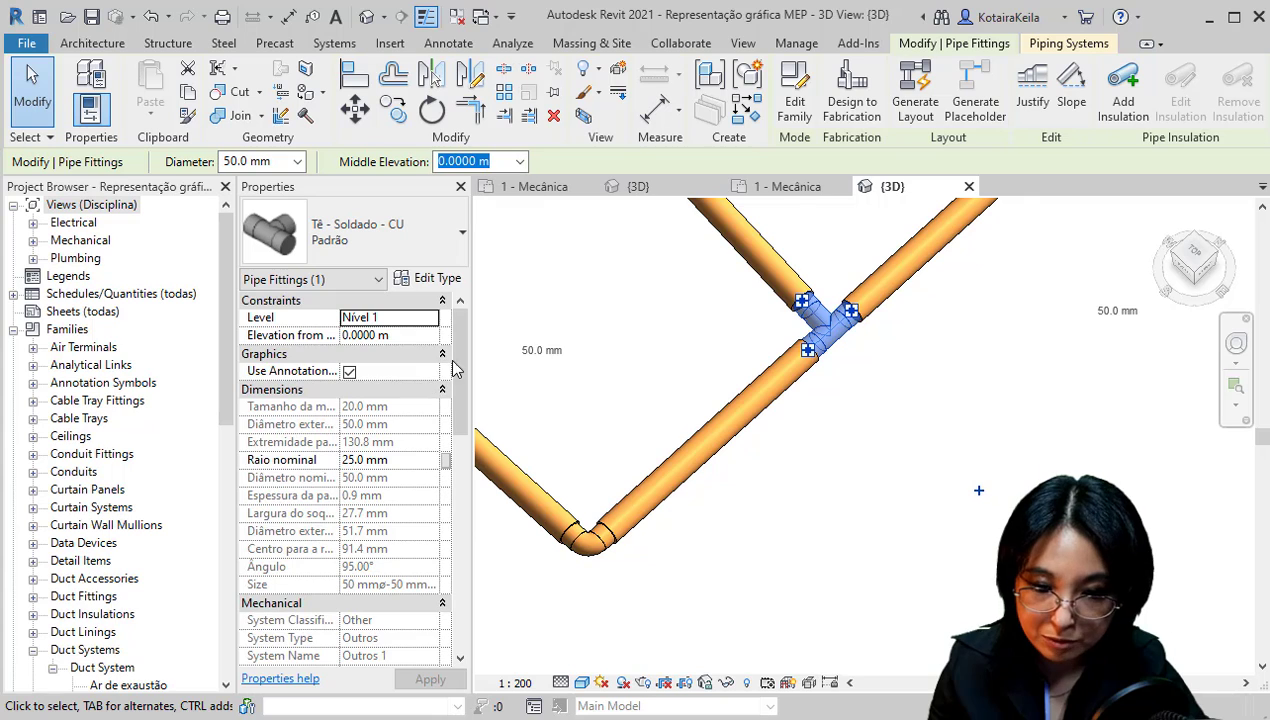
left_click_drag(450, 363, 443, 319)
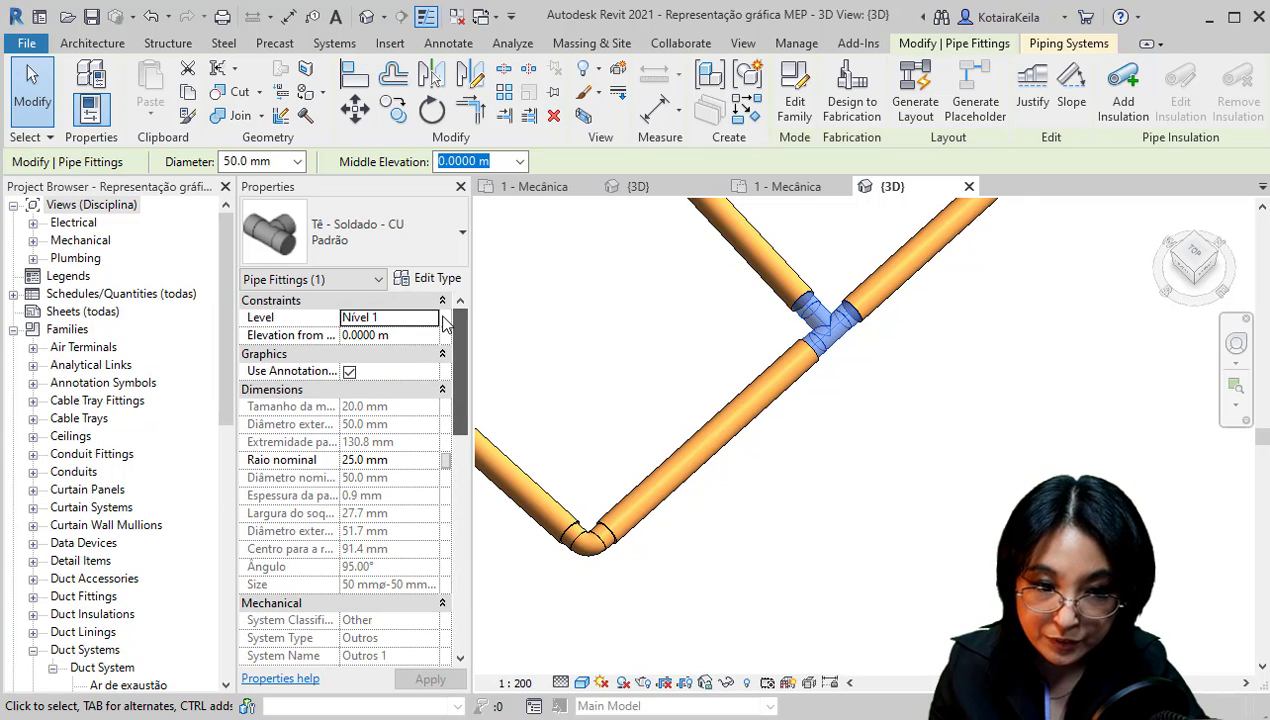
left_click(797, 110)
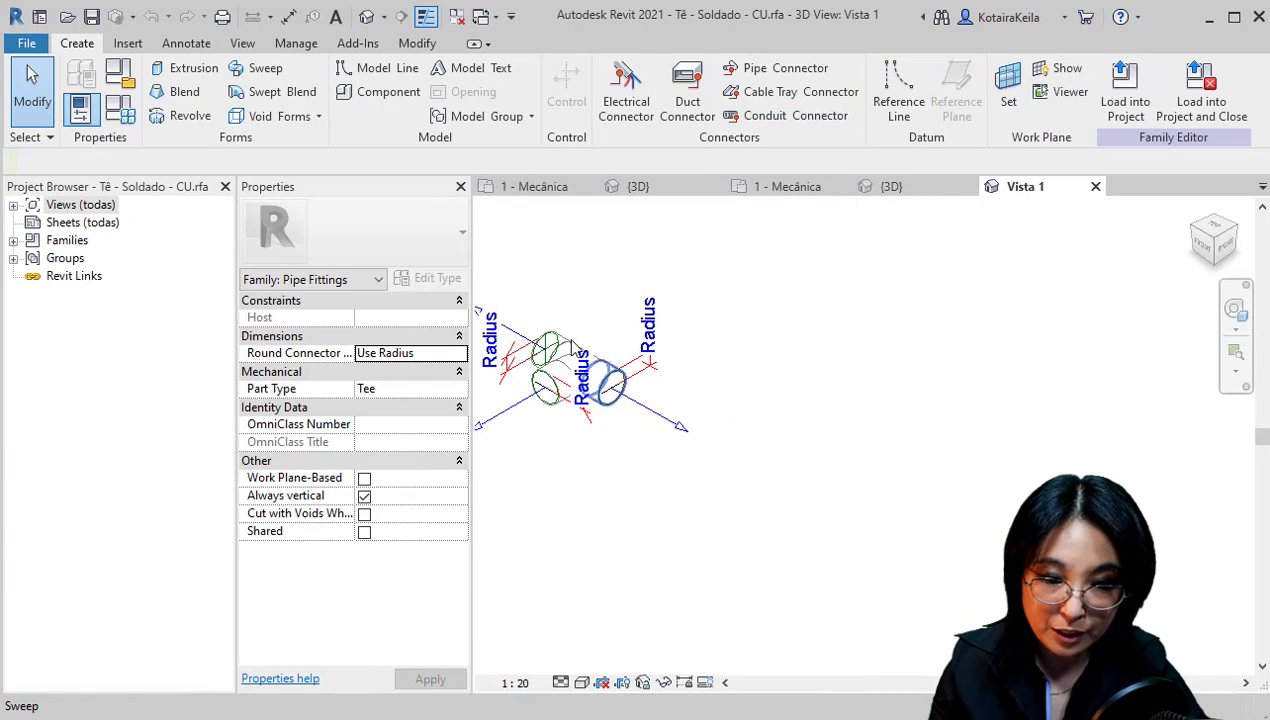
Link the material of the tee's five sweeps to a new family type parameter named Material, grouped under Materials and Finishes
scroll(650, 428, "up", 5)
scroll(650, 428, "down", 3)
left_click(768, 363)
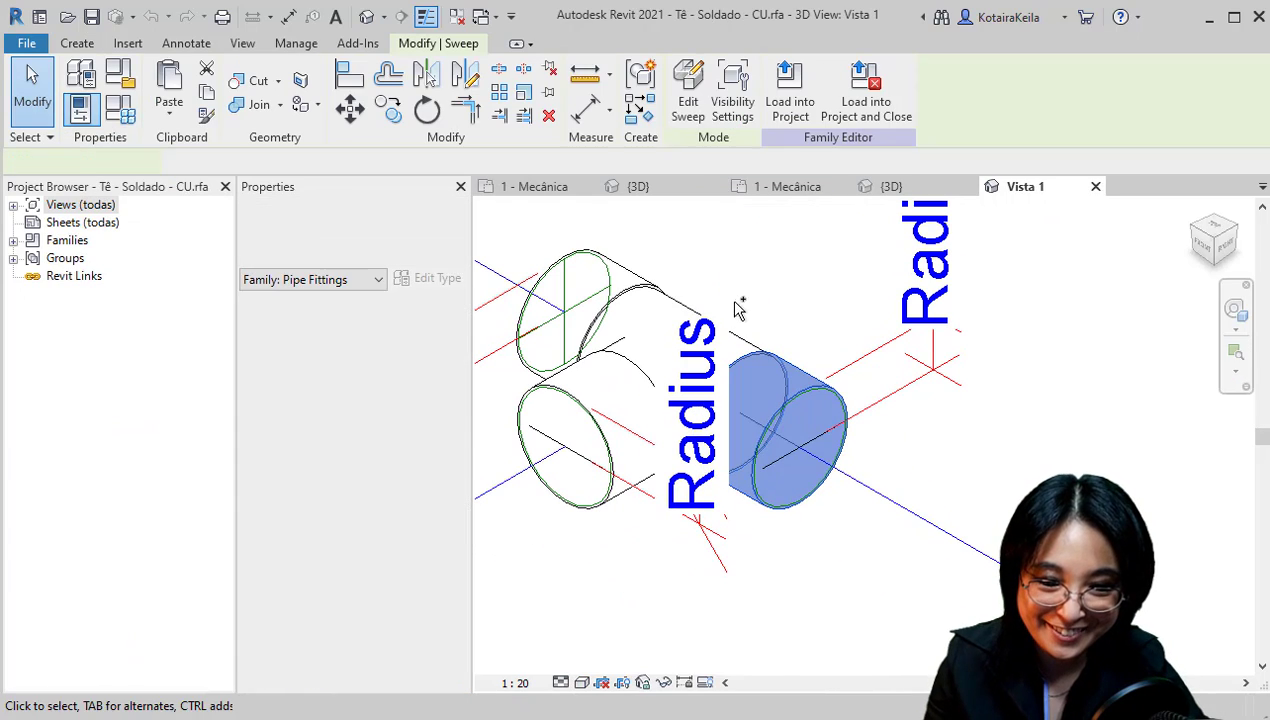
left_click(660, 308, "ctrl")
left_click(629, 346, "ctrl")
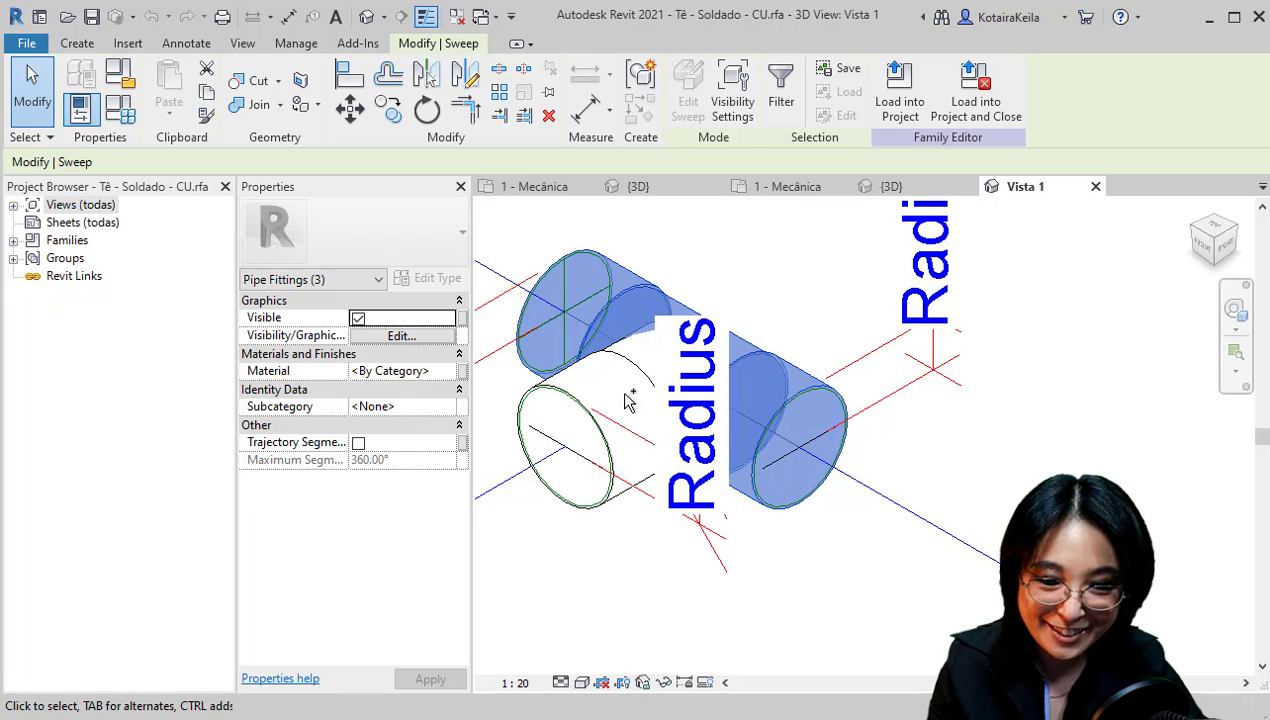
left_click(622, 358, "ctrl")
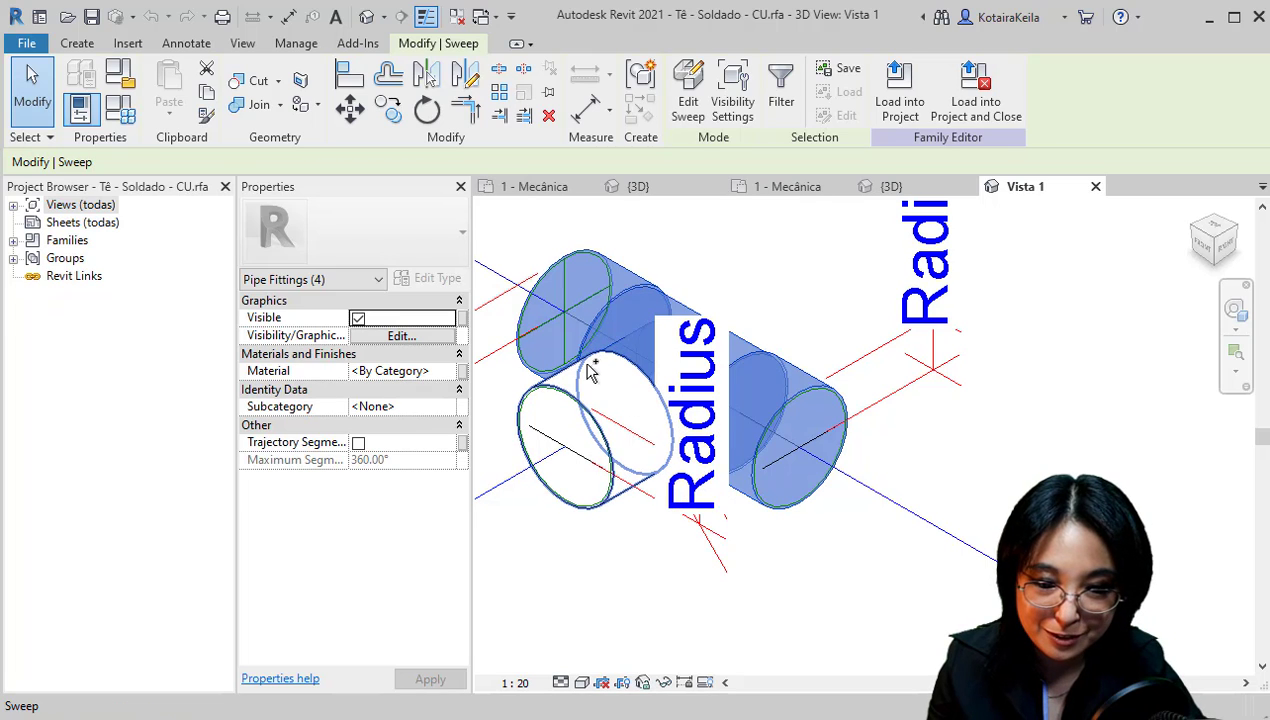
left_click(590, 369, "ctrl")
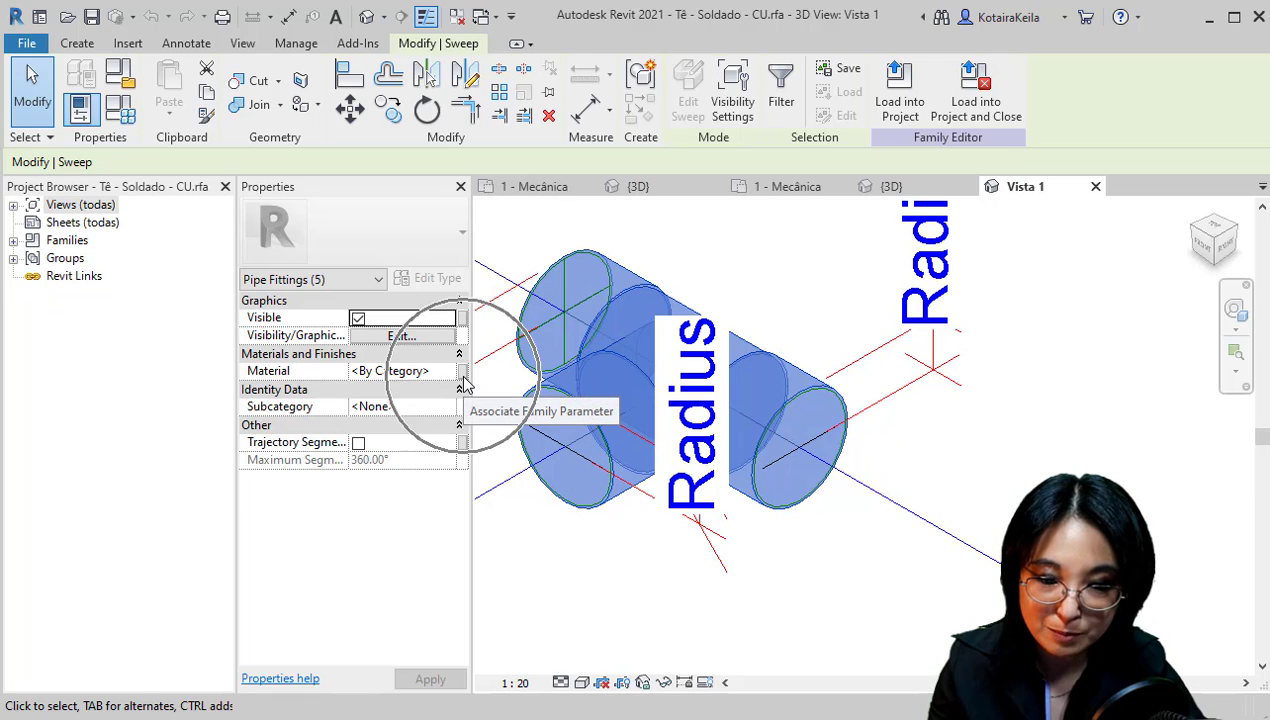
left_click(463, 383)
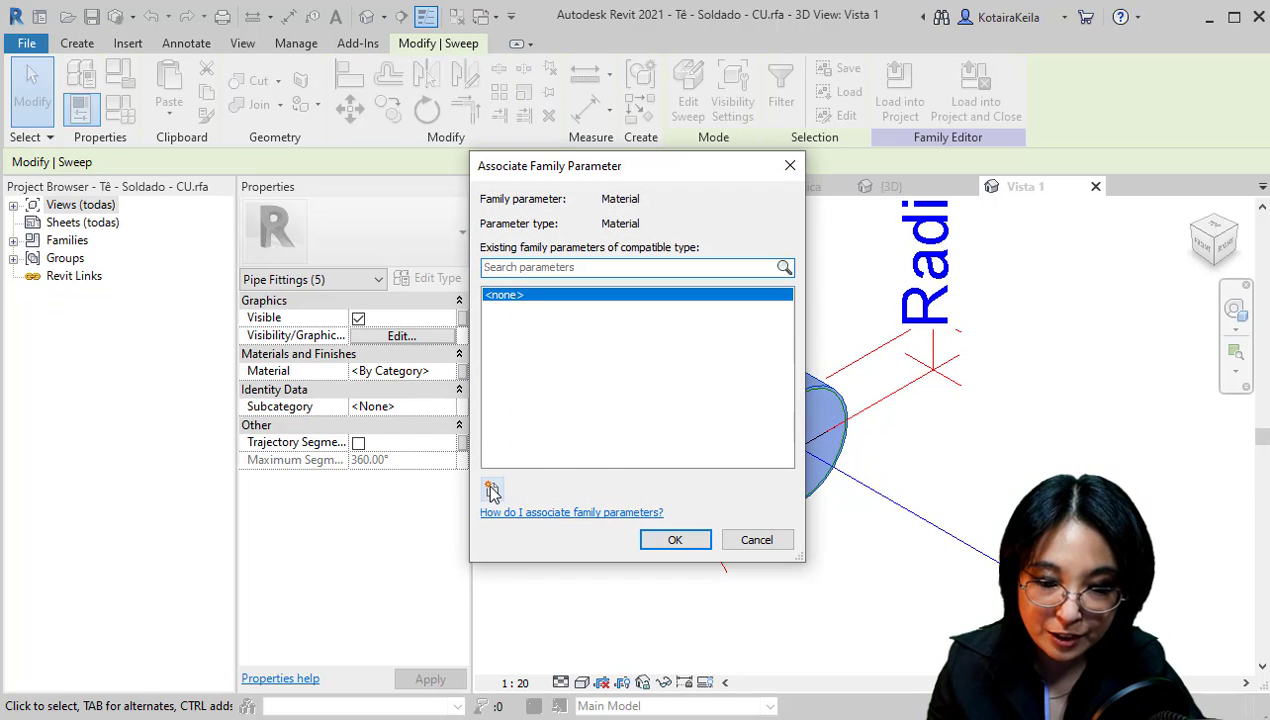
left_click(491, 490)
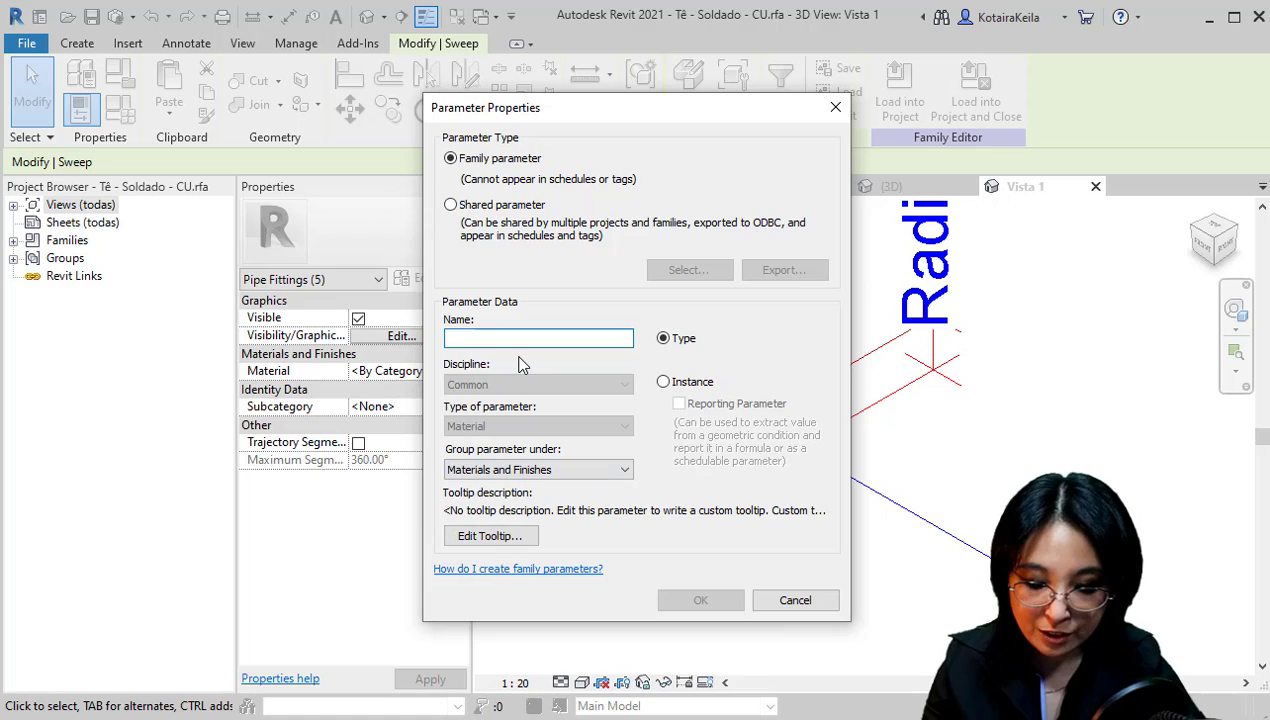
type("Material")
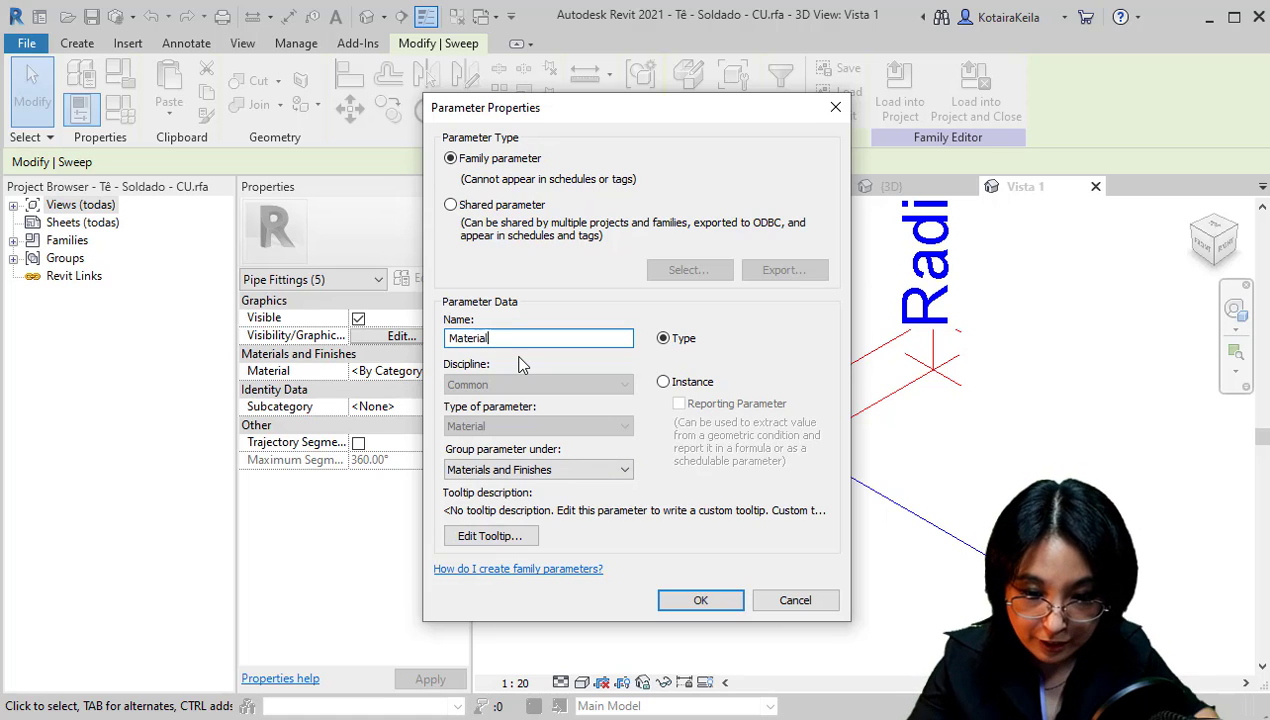
left_click(701, 600)
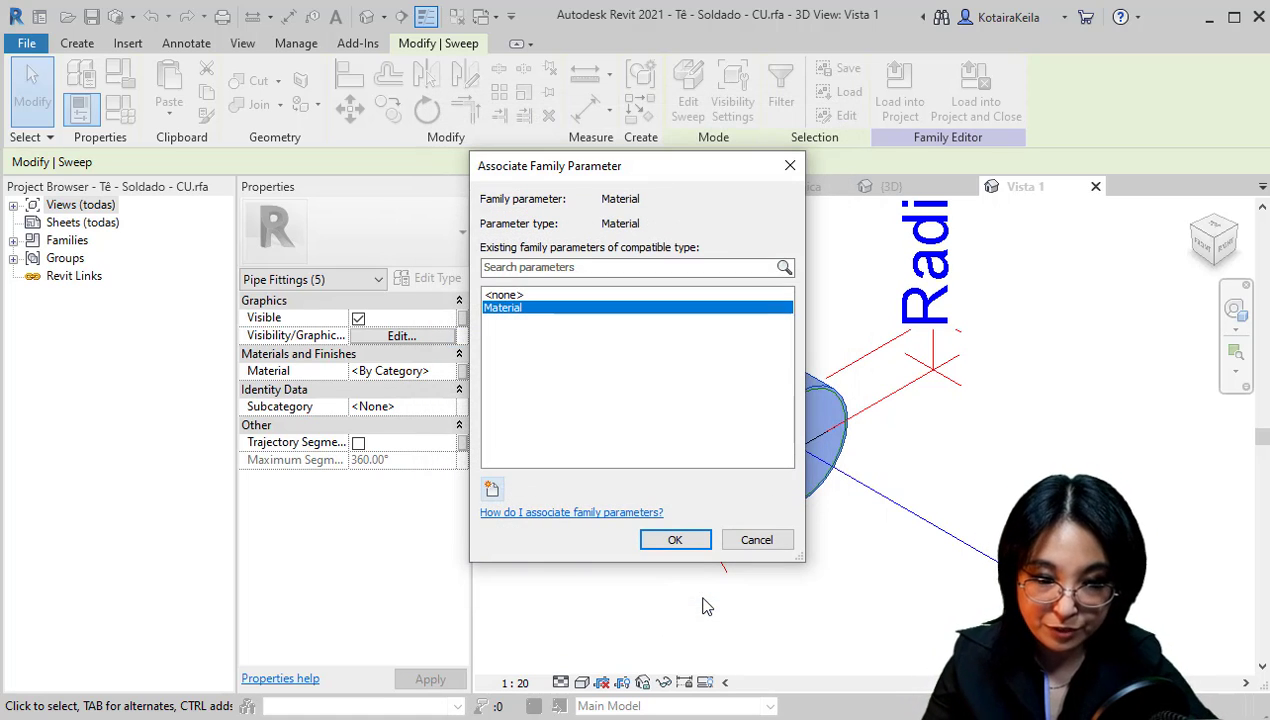
left_click(700, 548)
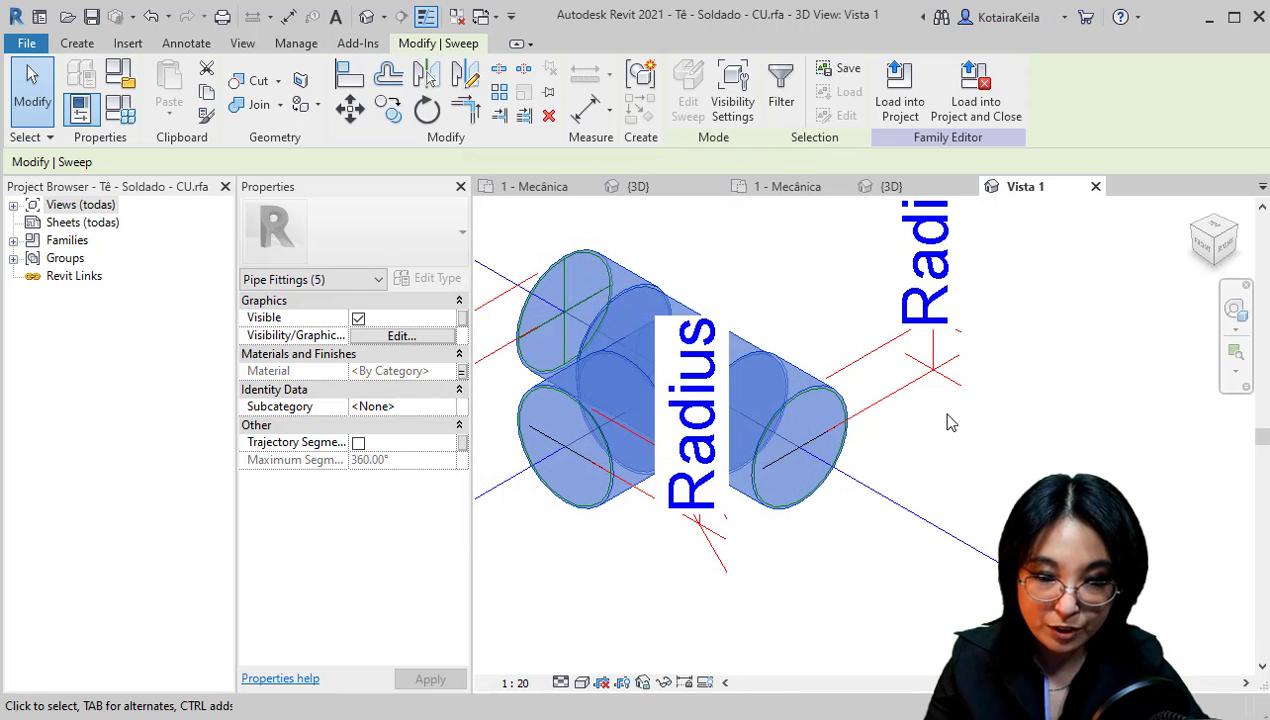
Load the tee family into the project and close it without saving the file, overwriting the existing version without its parameter values
left_click(1008, 115)
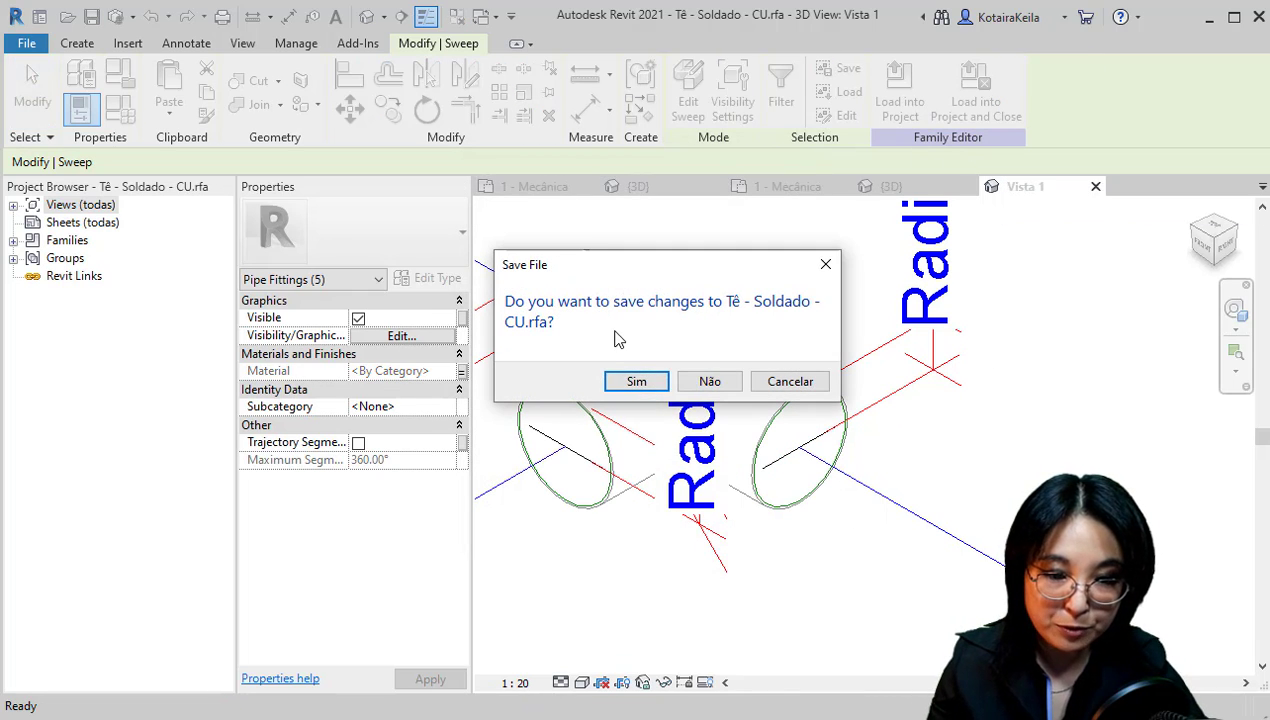
left_click(703, 384)
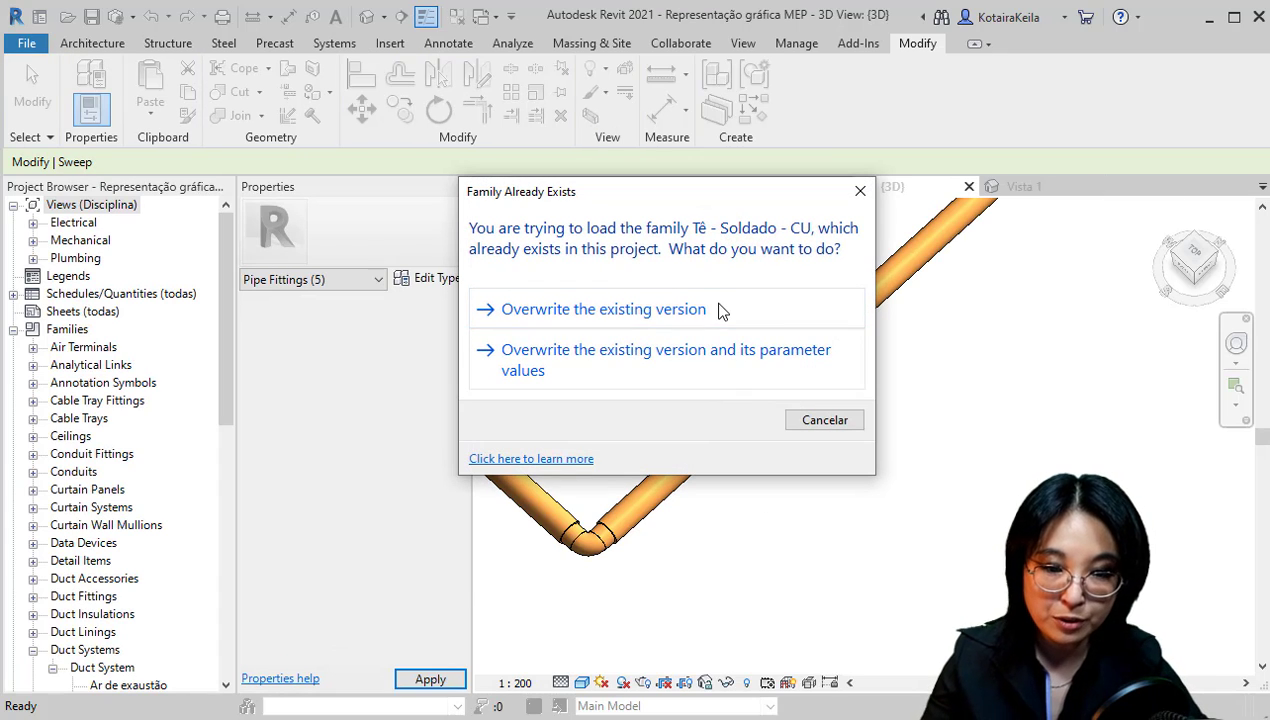
left_click(718, 309)
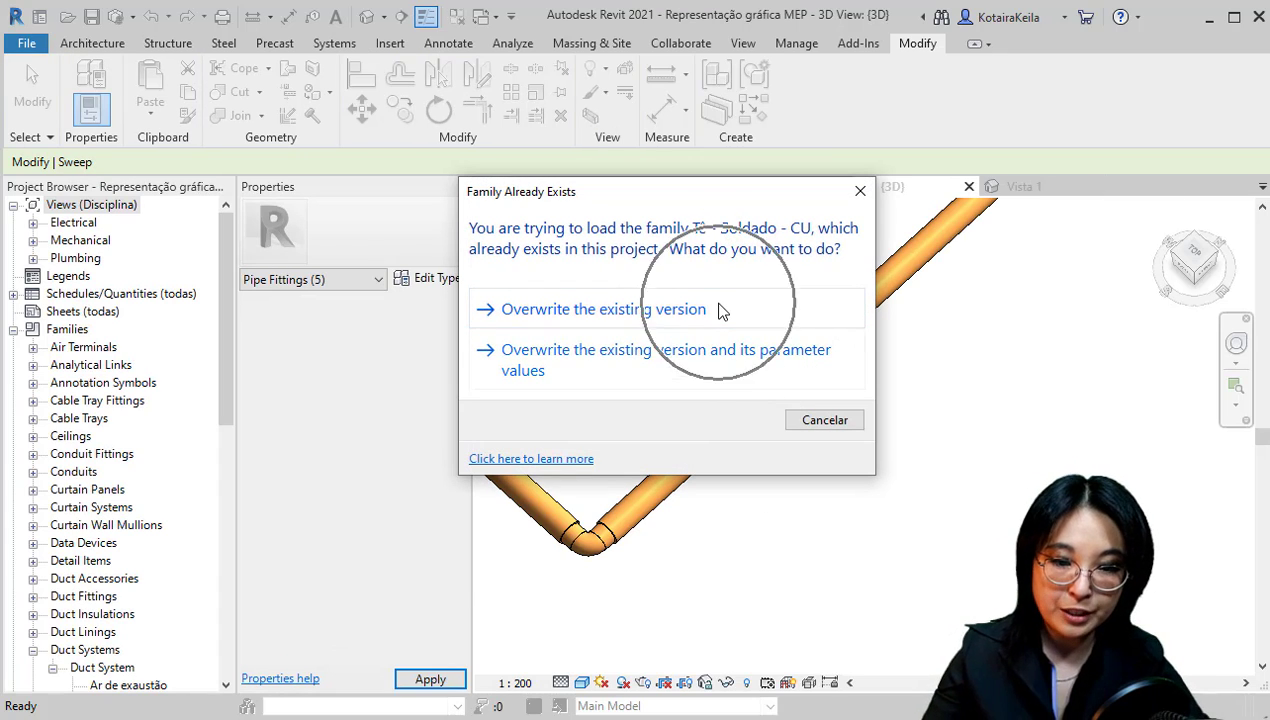
left_click(630, 310)
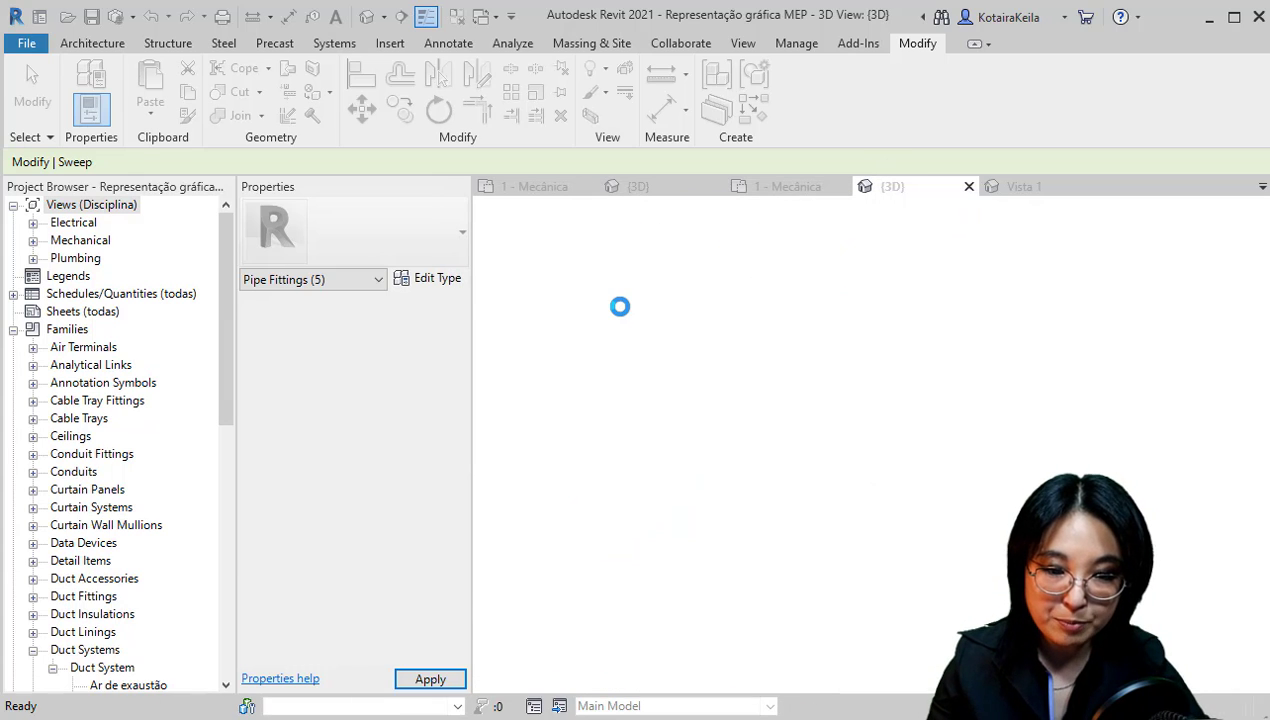
Set the Material type parameter of the tee's Padrão type to Cobre
left_click(806, 322)
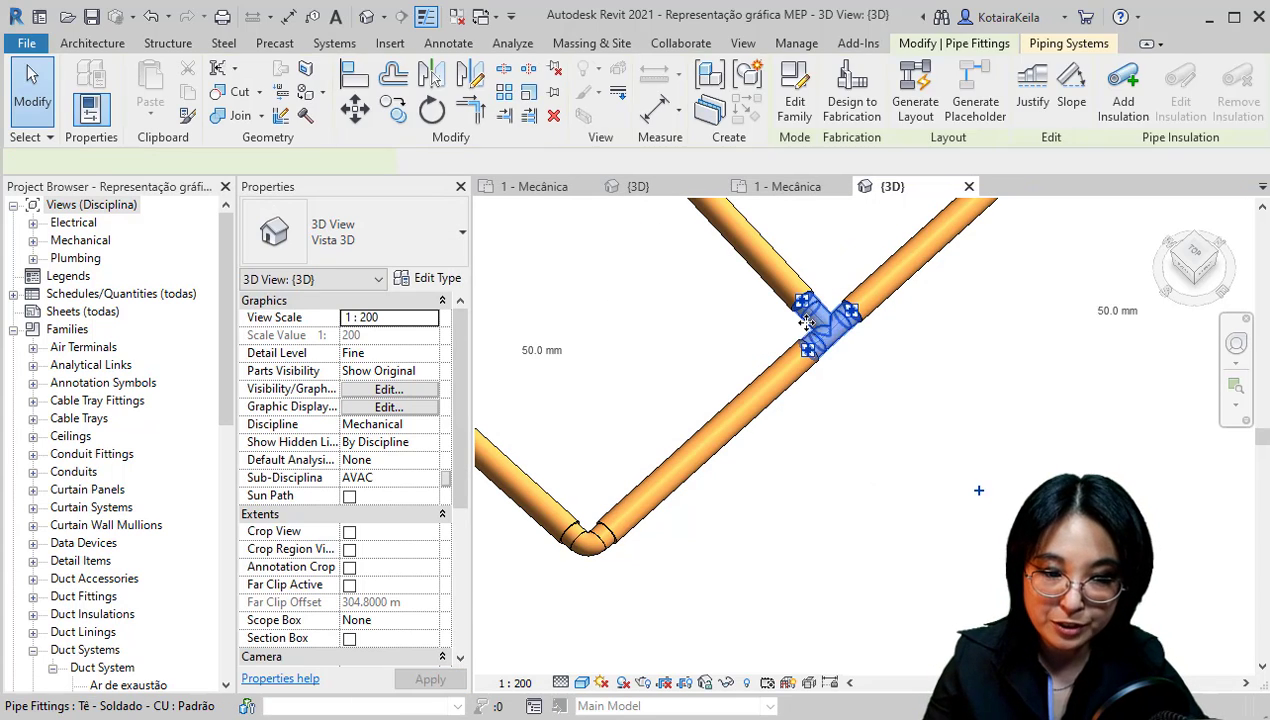
left_click(433, 278)
left_click(488, 341)
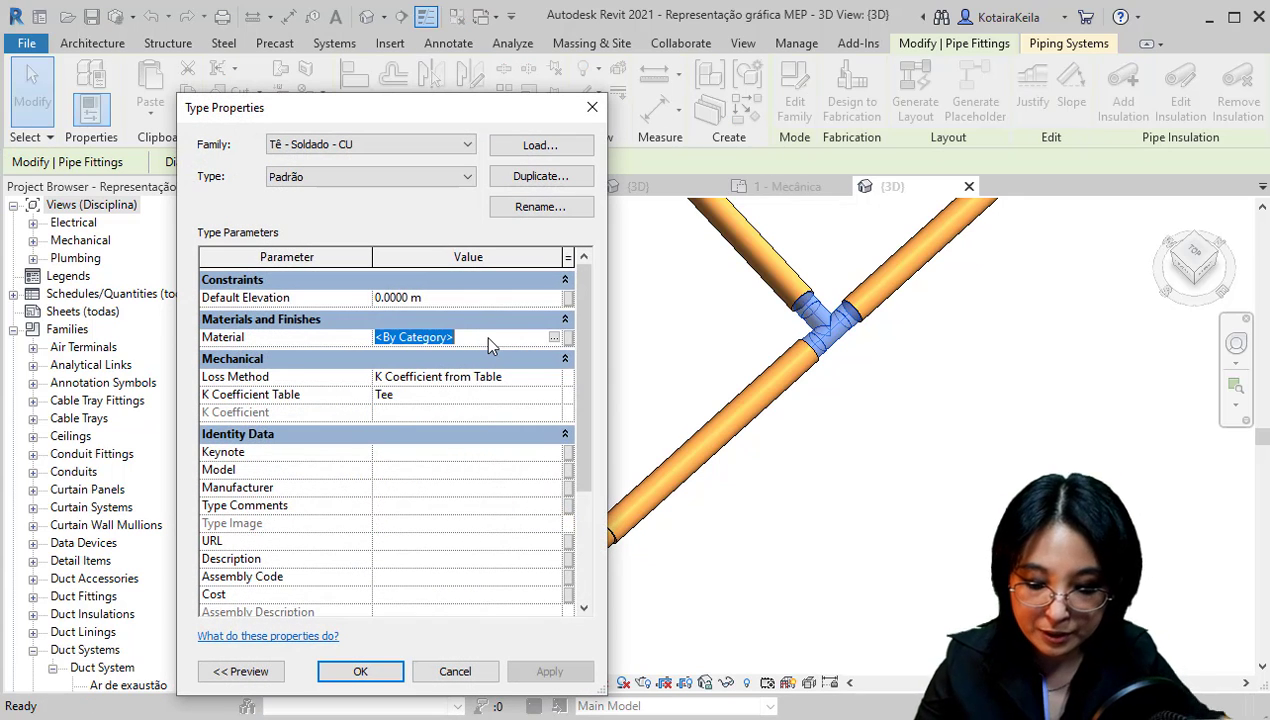
type("Cobre")
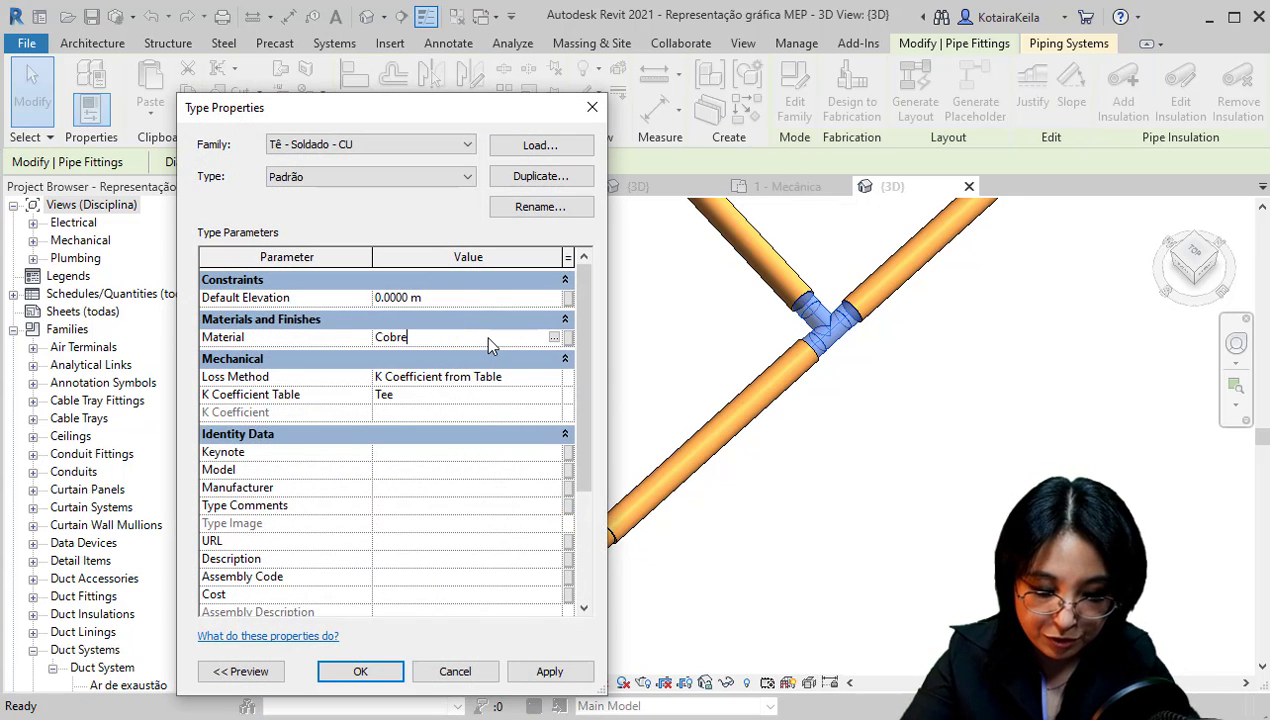
left_click(361, 671)
left_click(764, 472)
Inspect the reducing bushing between the thick and thin copper pipes and the fittings along the rest of the run
middle_click_drag(764, 472, 806, 519, "shift")
scroll(805, 516, "down", 1)
scroll(583, 436, "up", 4)
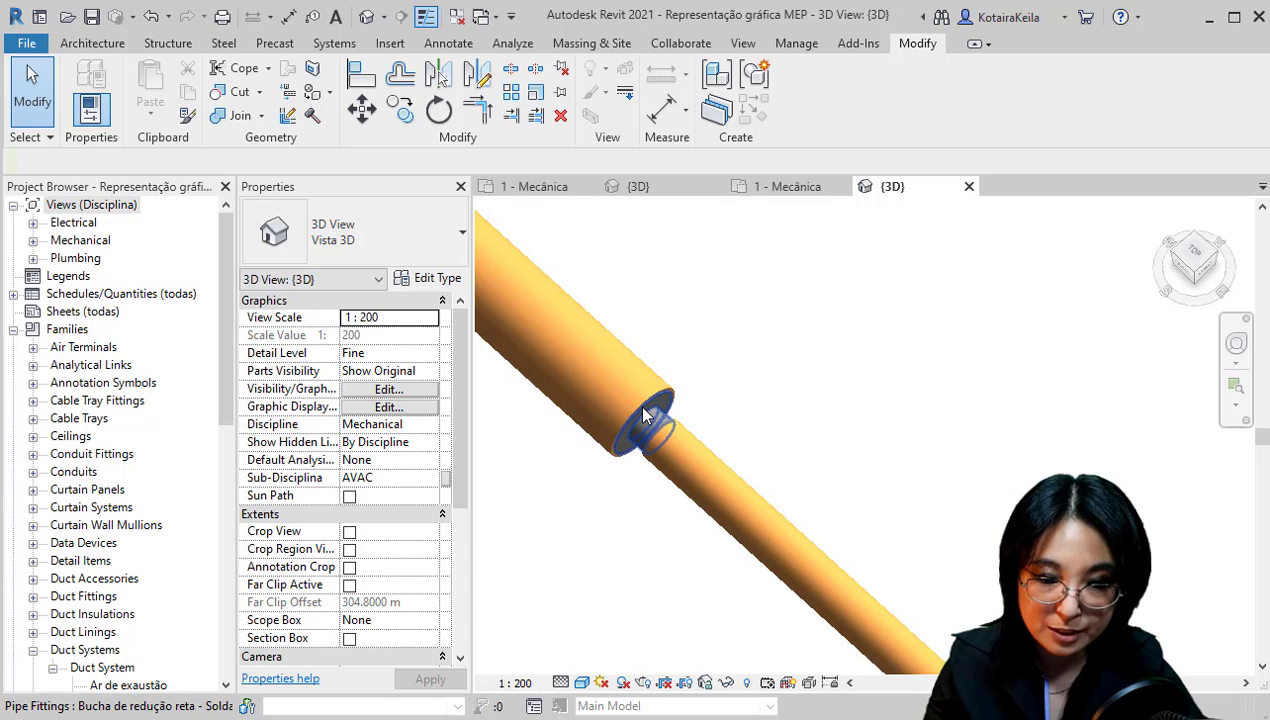
left_click(643, 408)
scroll(640, 430, "down", 6)
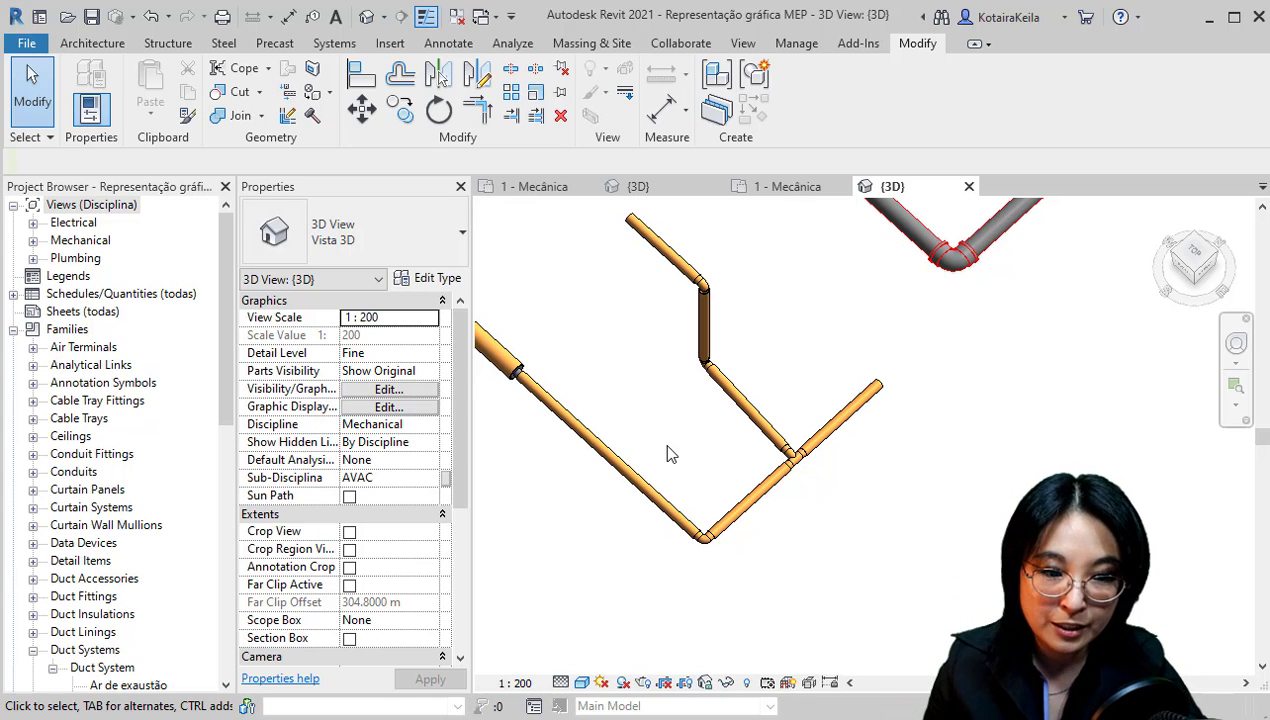
scroll(669, 420, "down", 2)
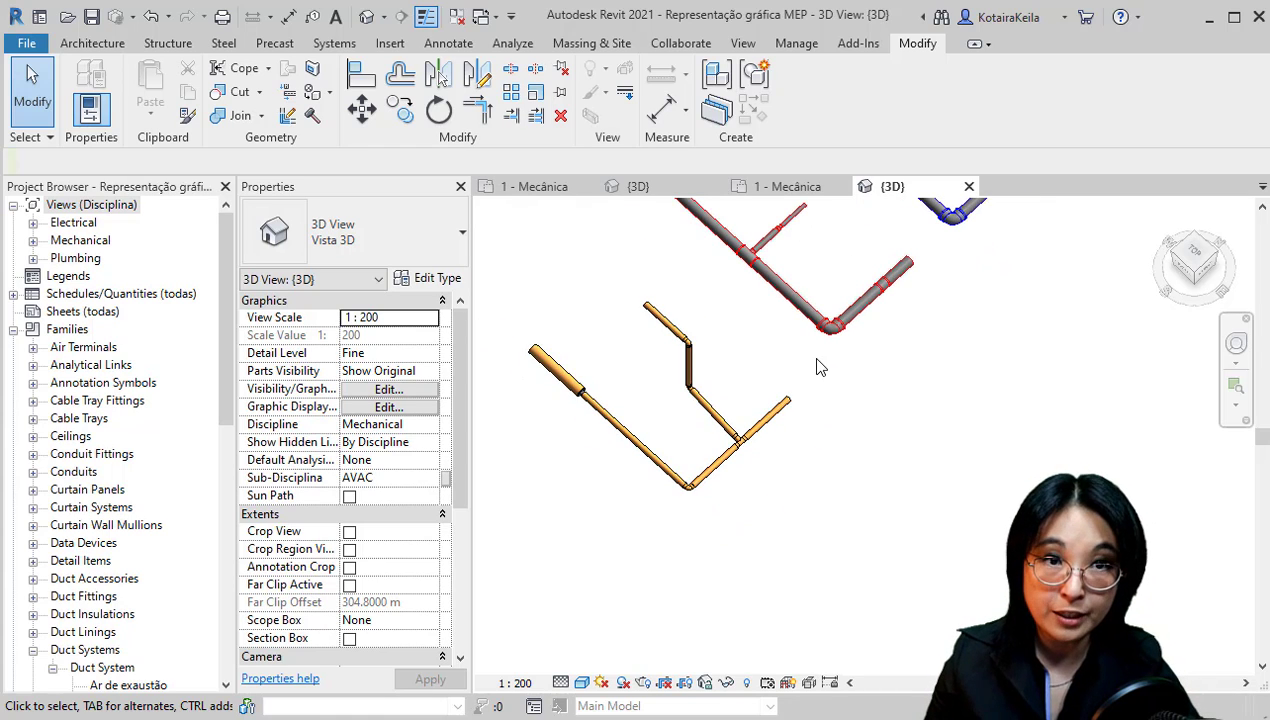
Copy the System Type name Água quente doméstica from the end pipe of the red-outlined plastic run, widening the properties for readability
middle_click_drag(765, 360, 677, 515)
scroll(850, 453, "up", 2)
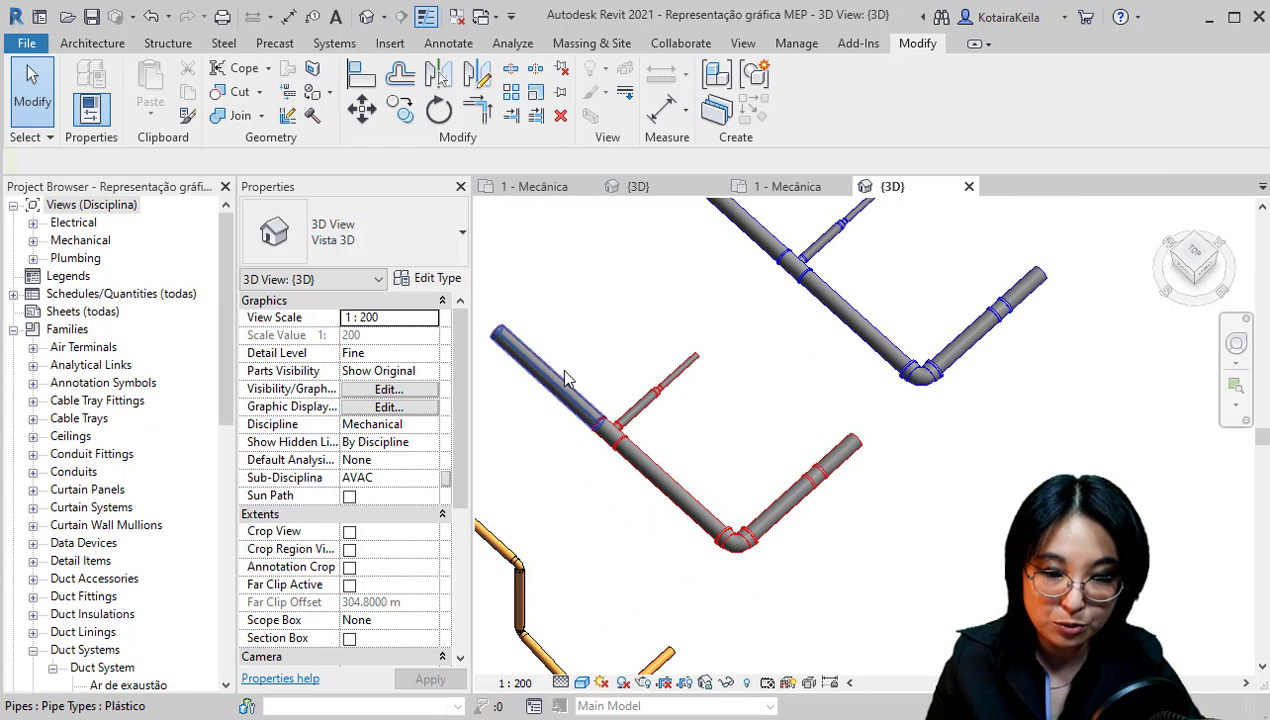
left_click(522, 362)
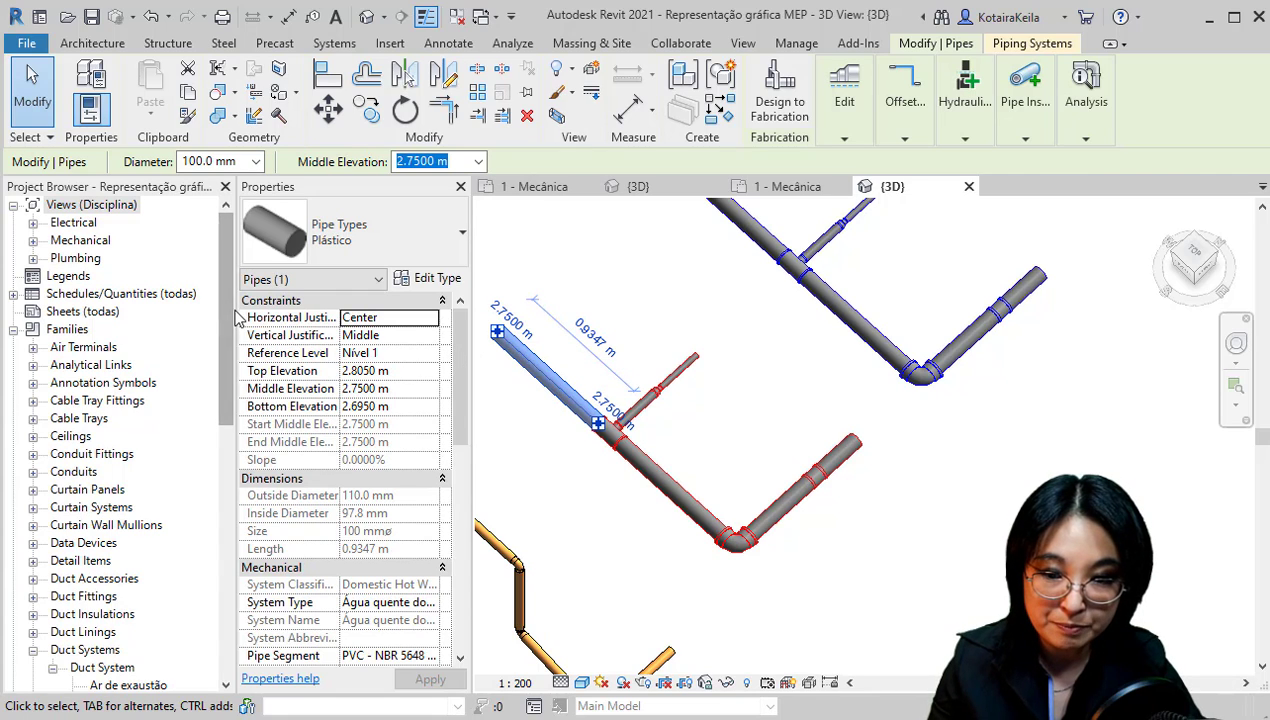
left_click_drag(236, 310, 165, 310)
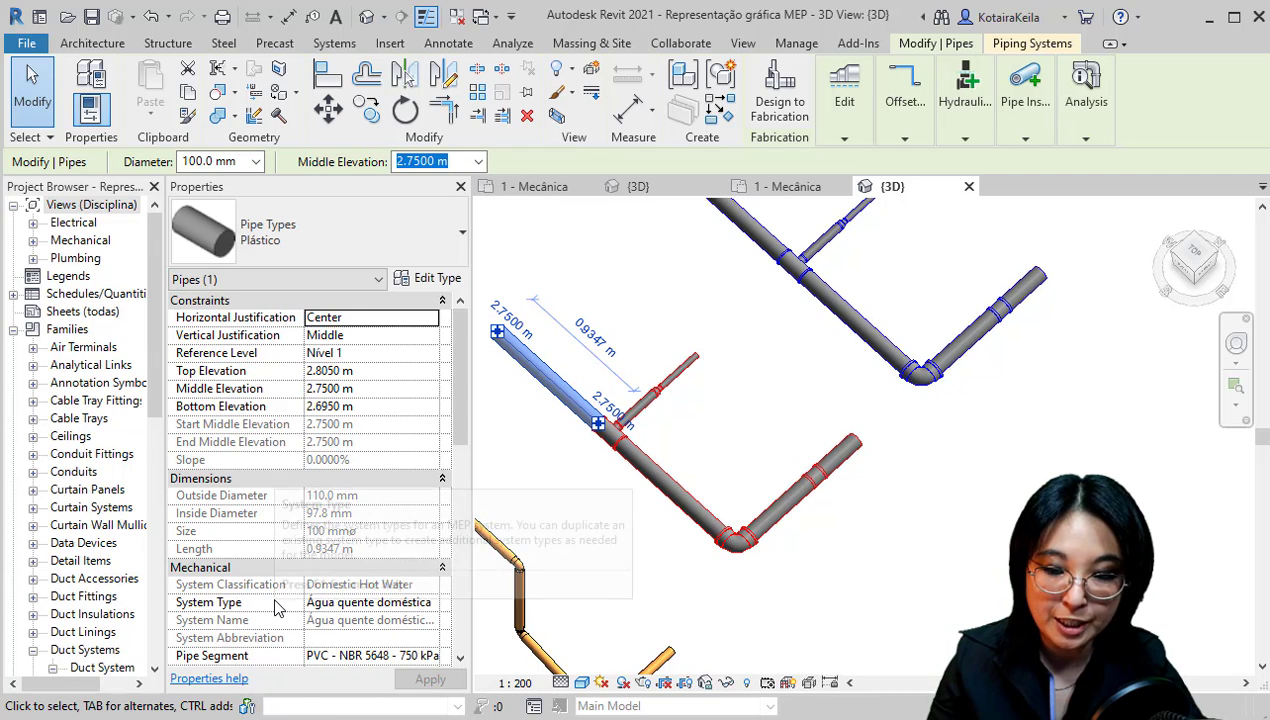
left_click(420, 606)
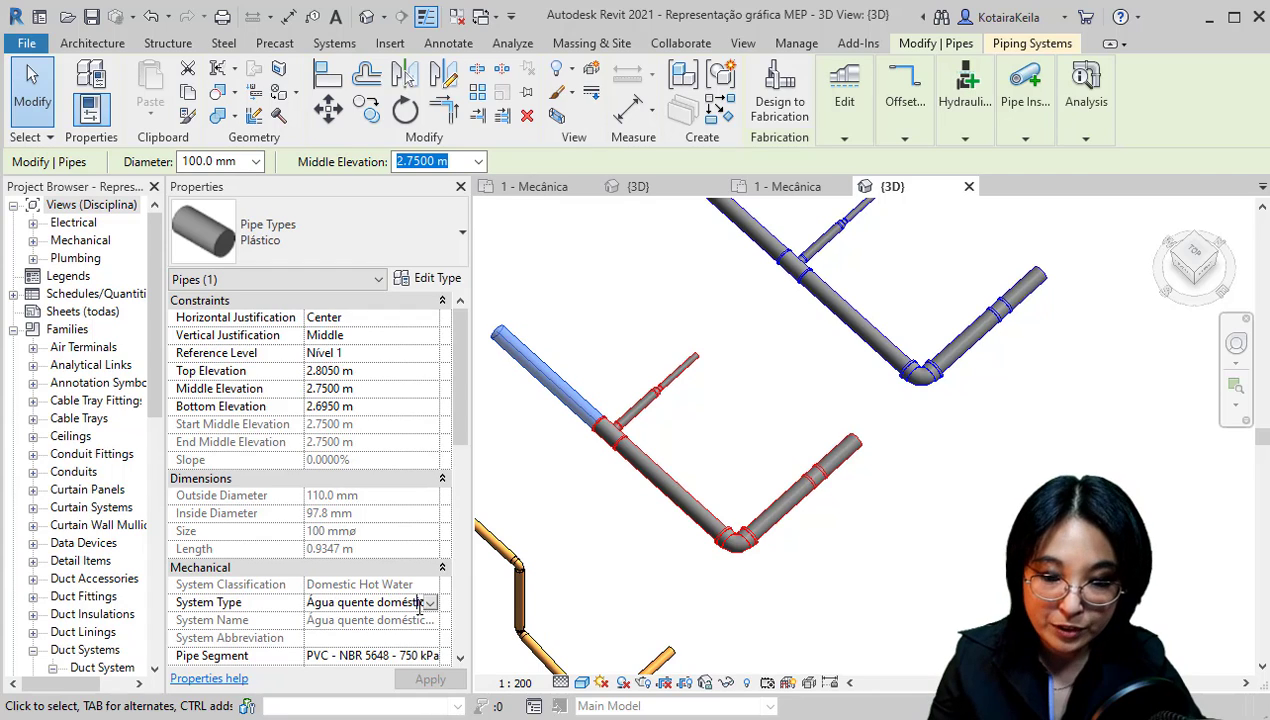
left_click_drag(309, 604, 437, 601)
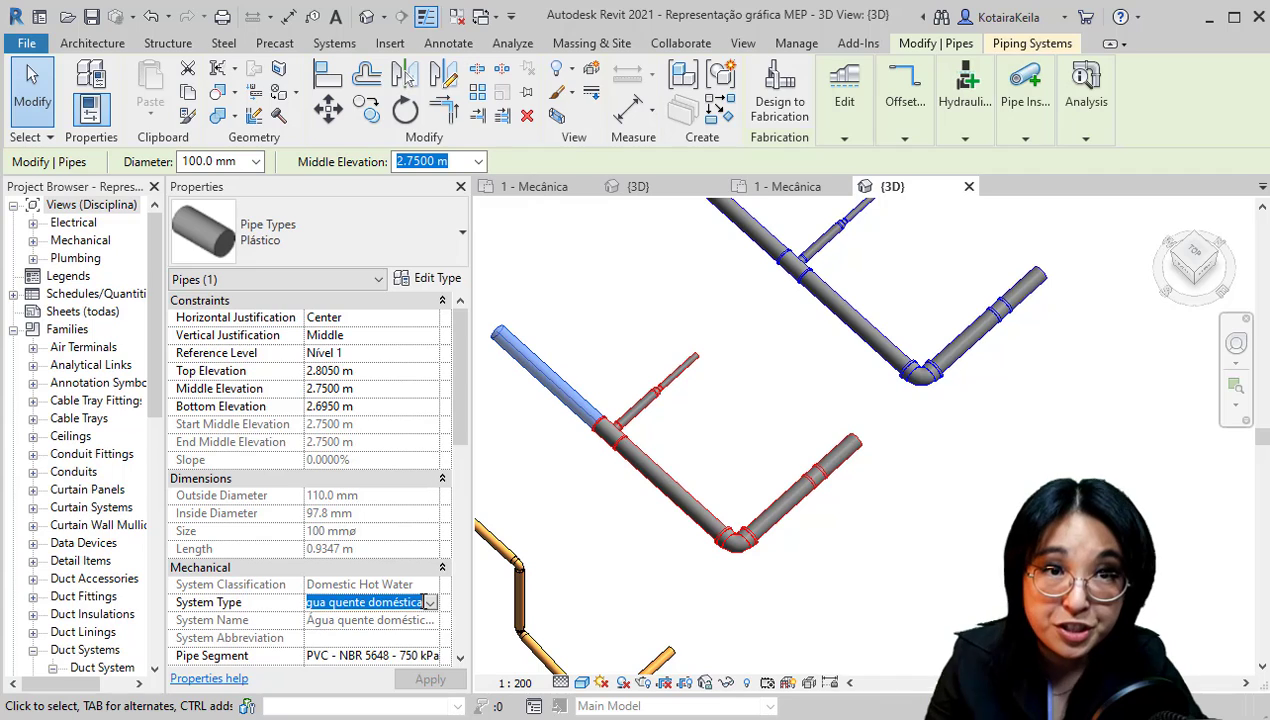
key("ctrl+c")
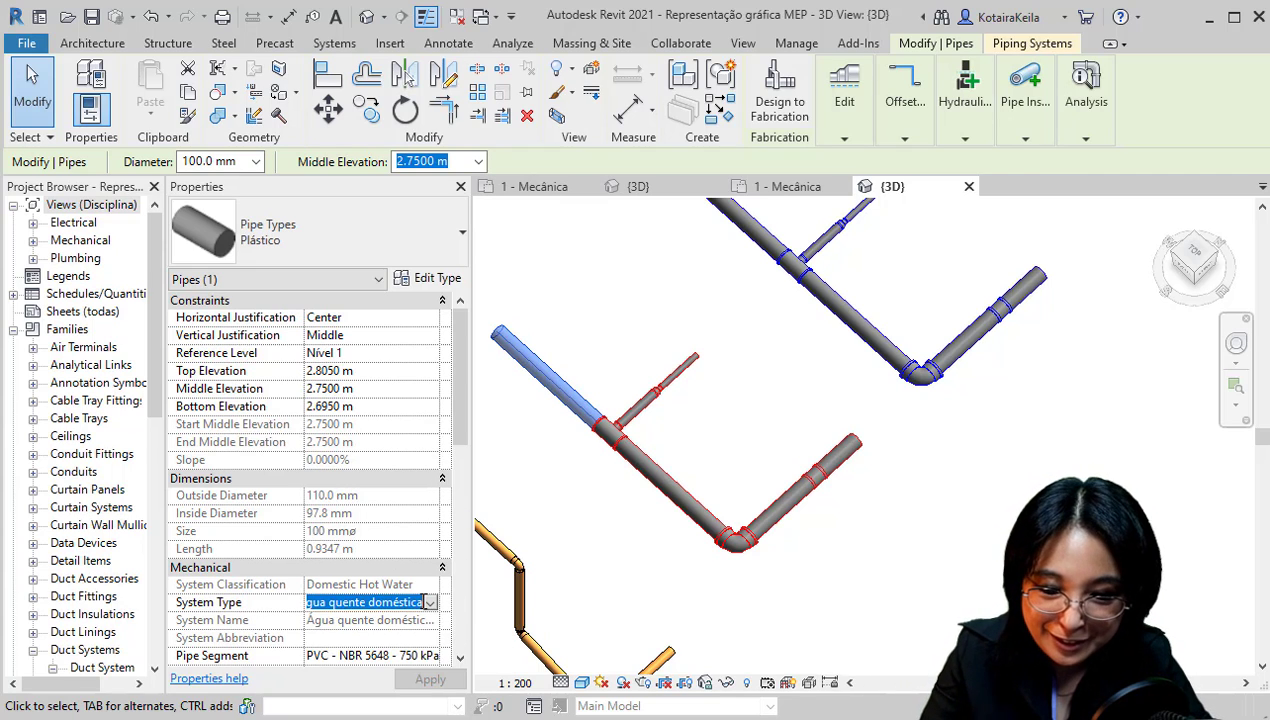
key("Return")
left_click(597, 563)
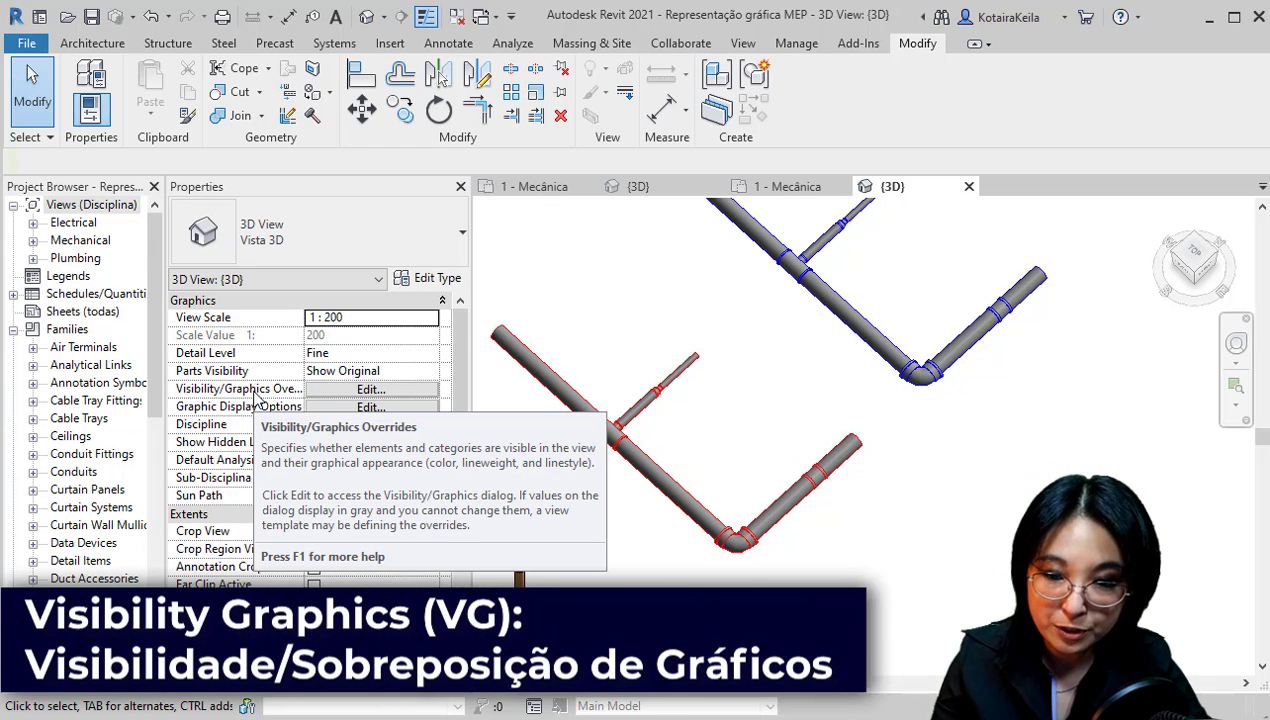
Open the filter definitions from the 3D view's Visibility/Graphic Overrides and display the rule of the Água quente doméstica filter
left_click(380, 392)
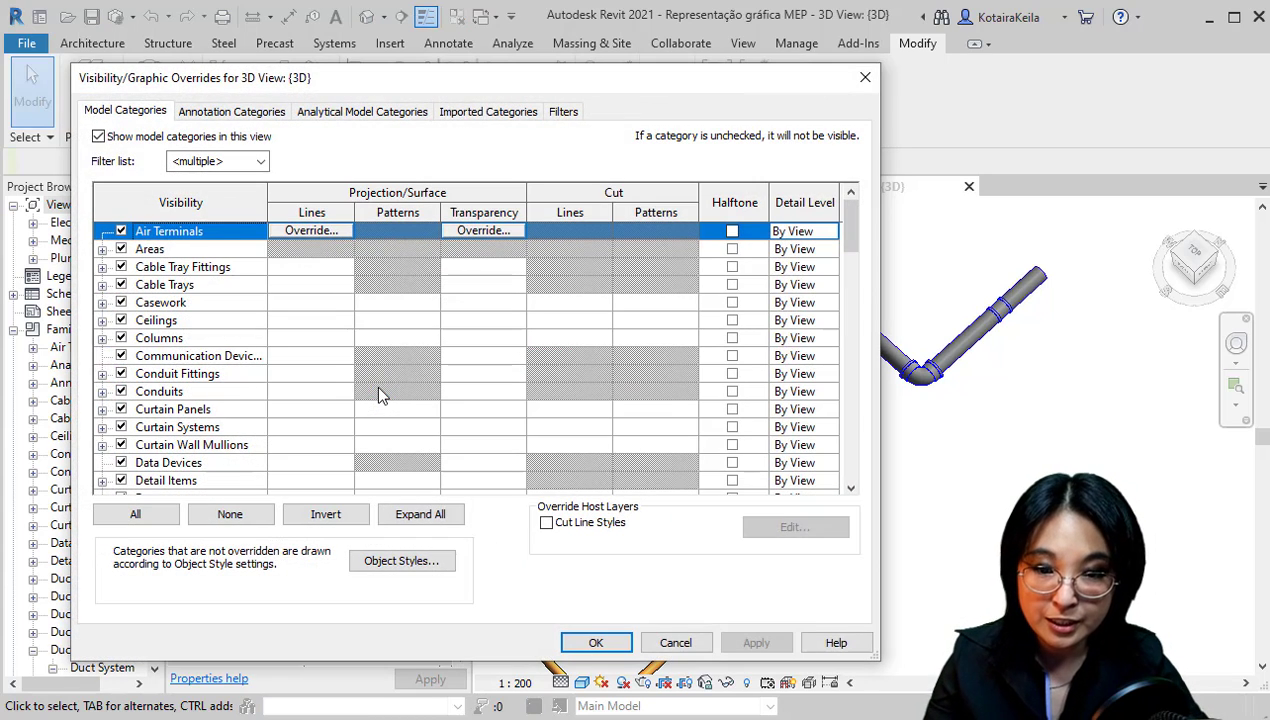
left_click(574, 115)
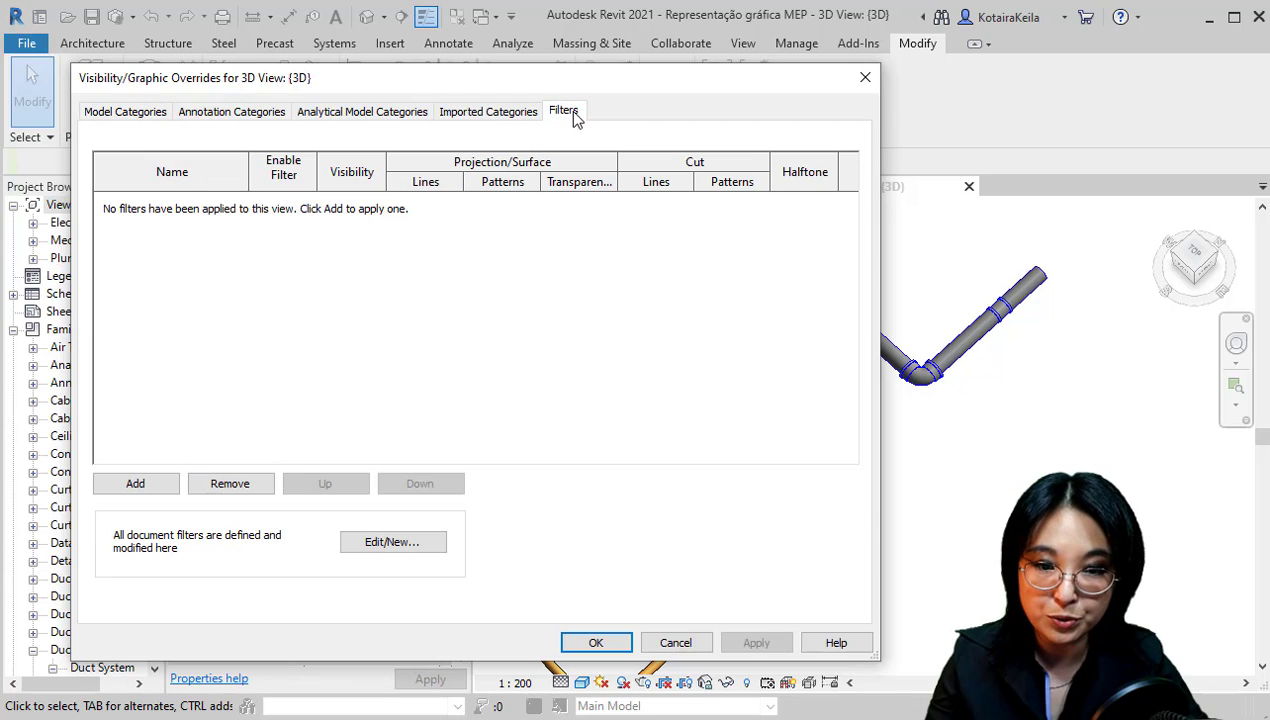
left_click(196, 220)
left_click(337, 220)
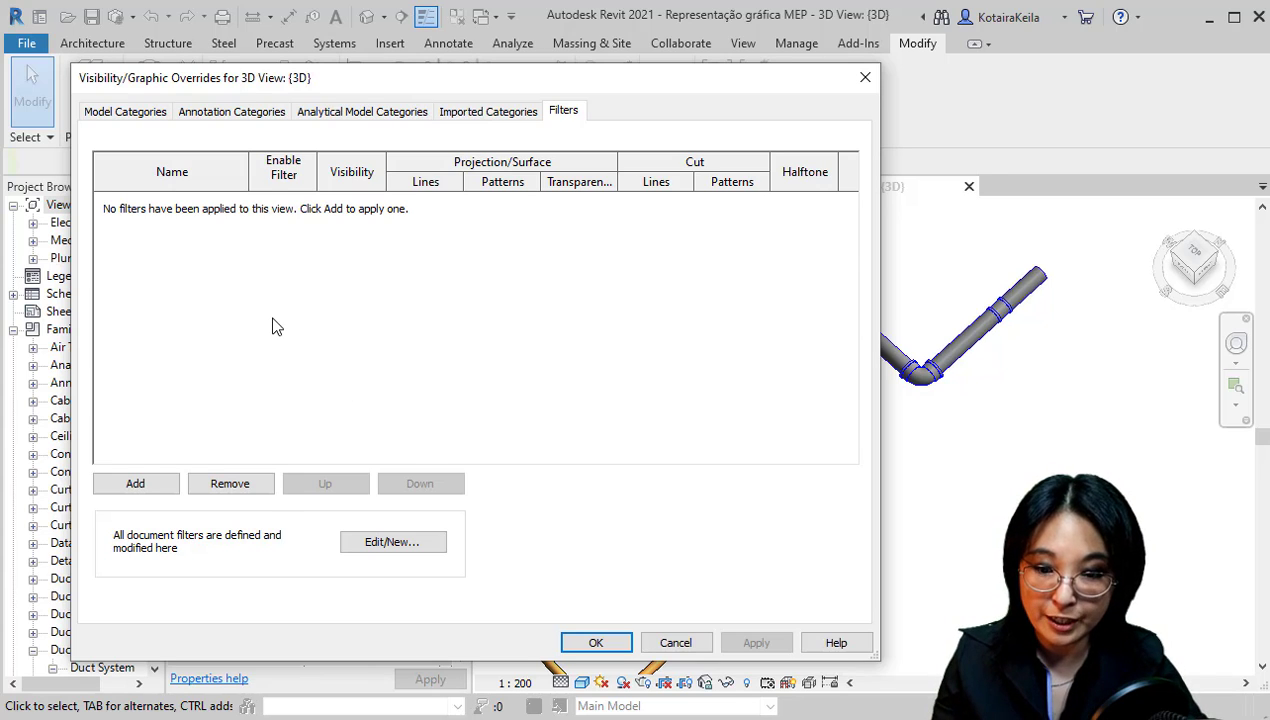
left_click(387, 554)
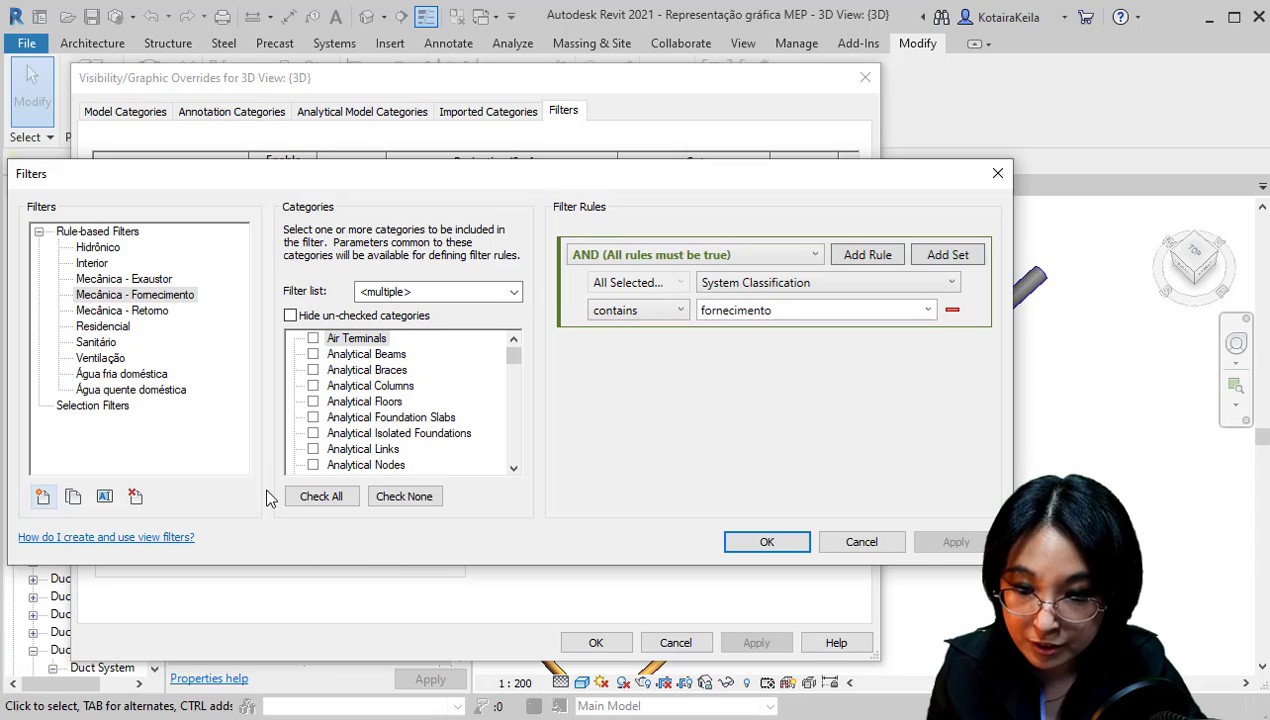
left_click(166, 391)
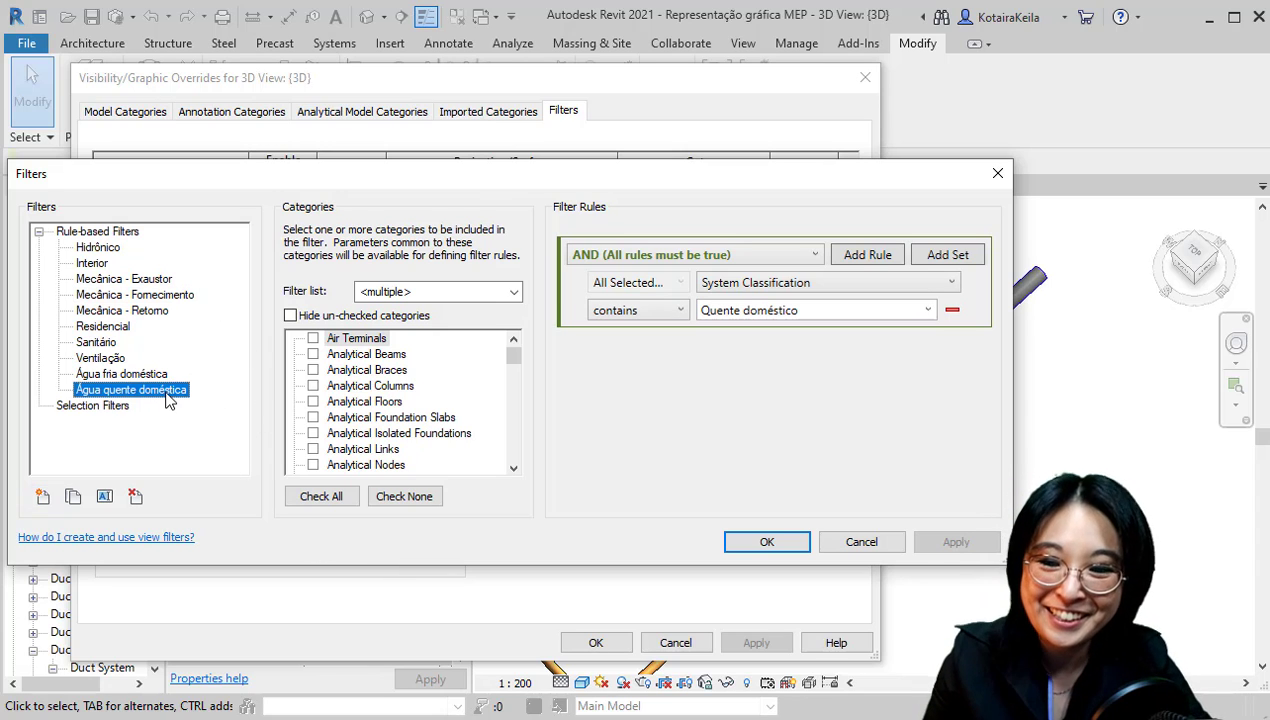
key("ctrl")
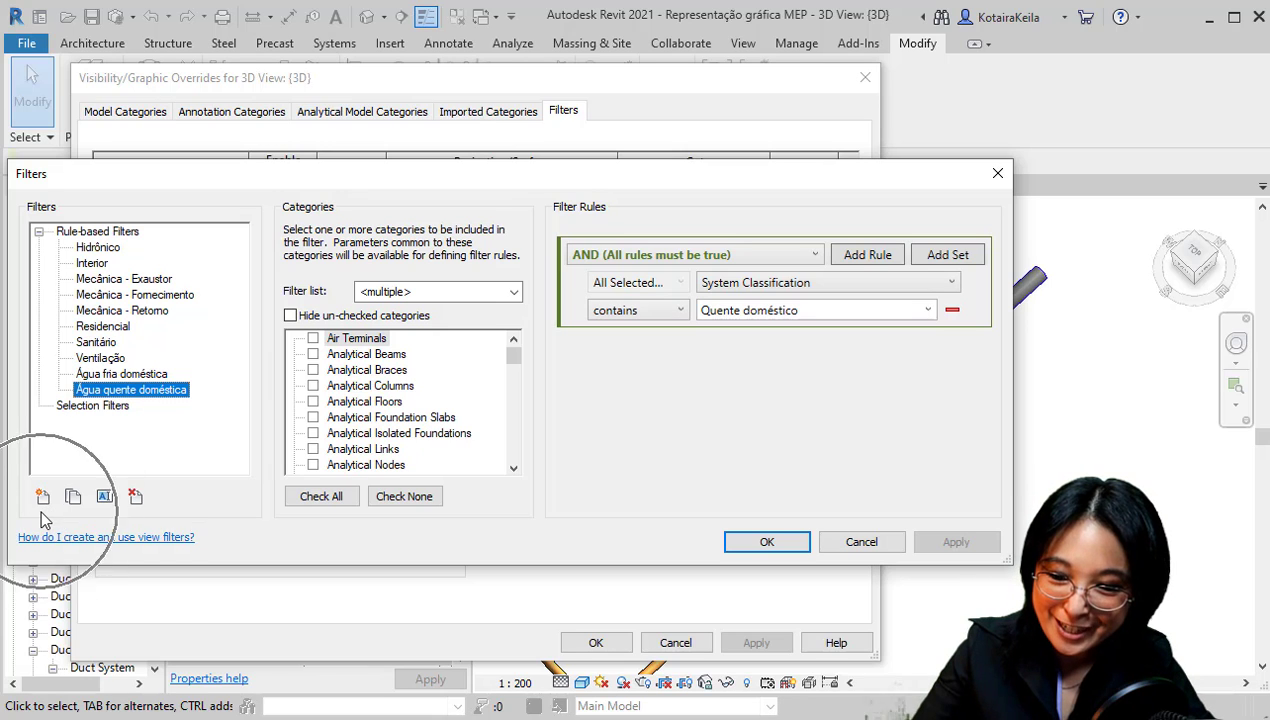
key("ctrl")
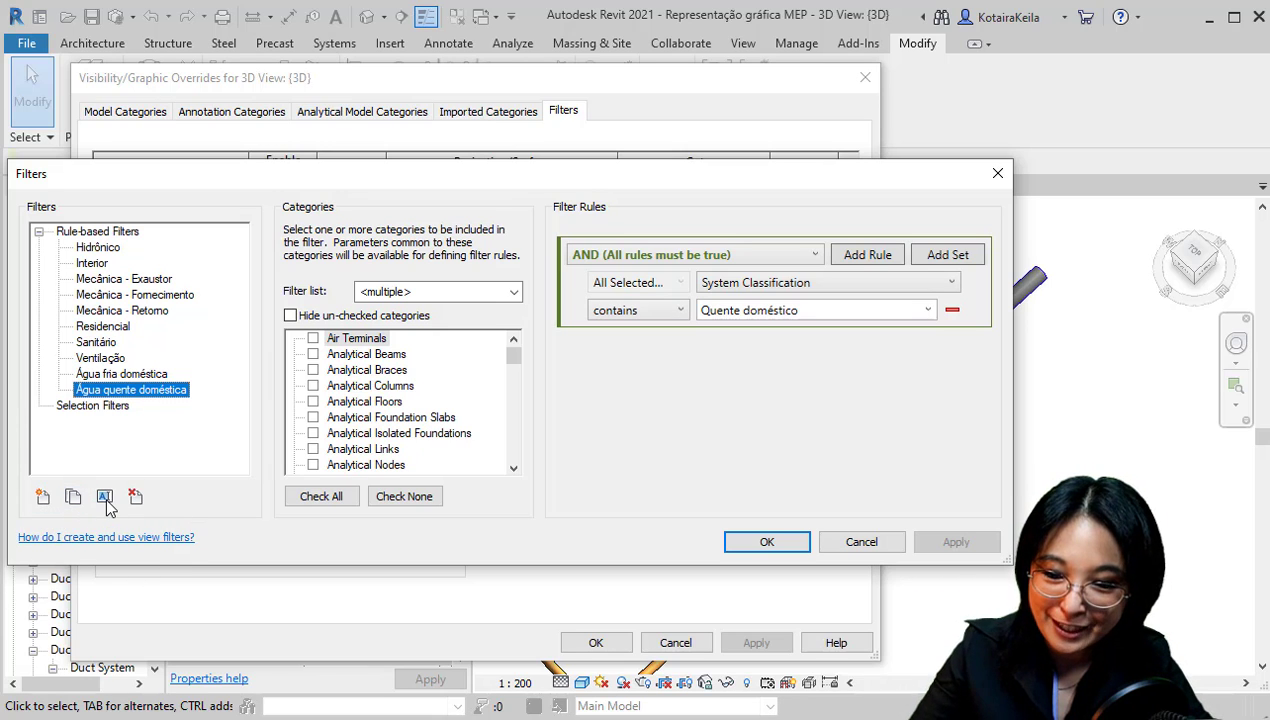
key("ctrl")
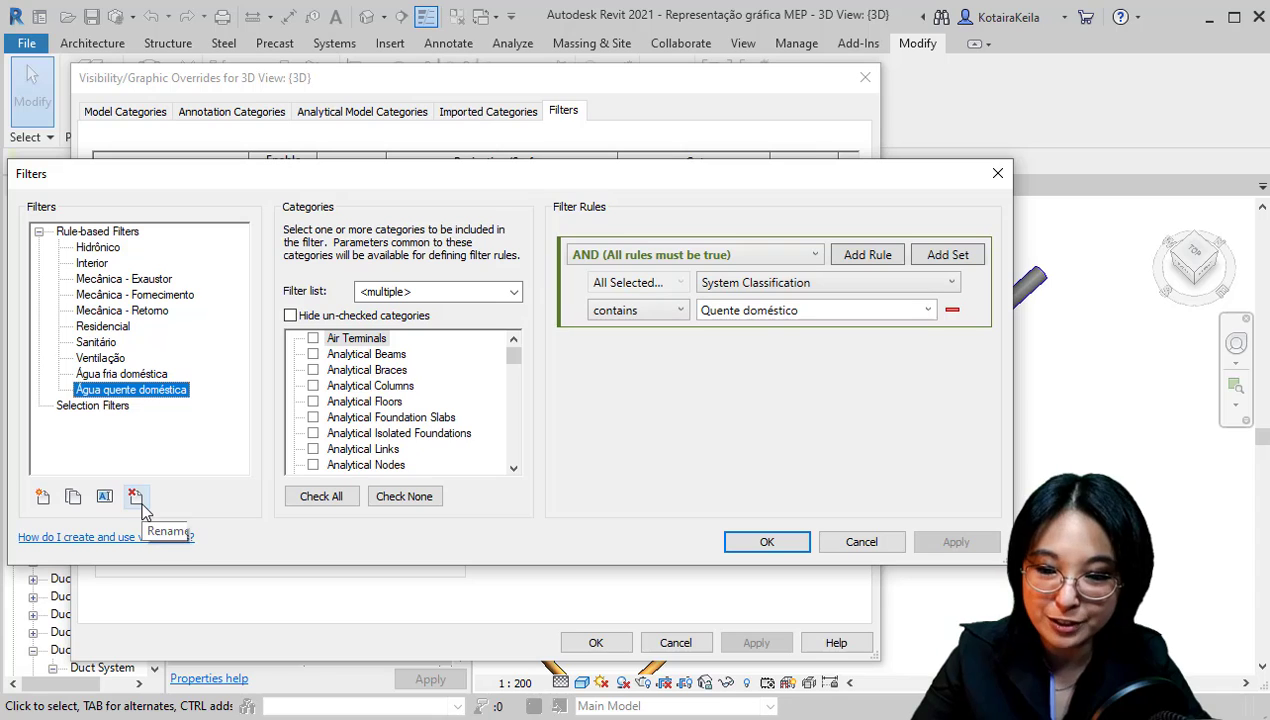
key("ctrl")
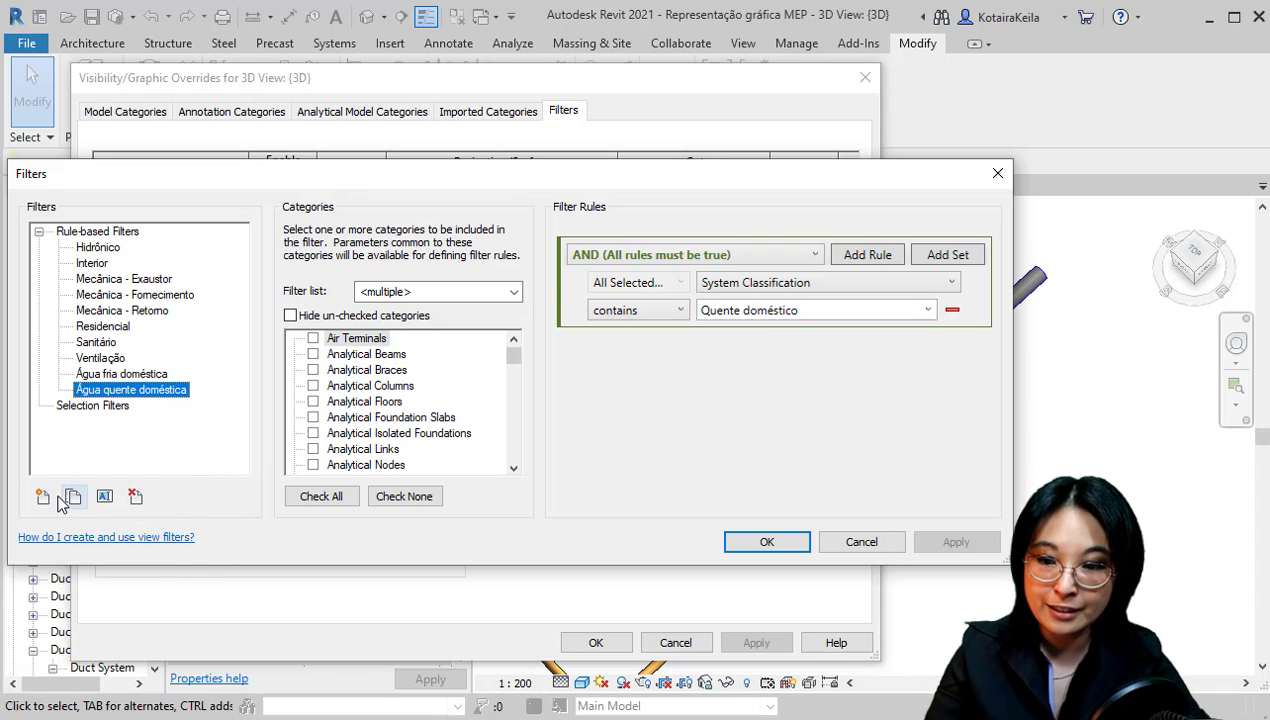
Examine which pipe categories the Água quente doméstica filter covers
key("ctrl")
key("ctrl")
key("ctrl")
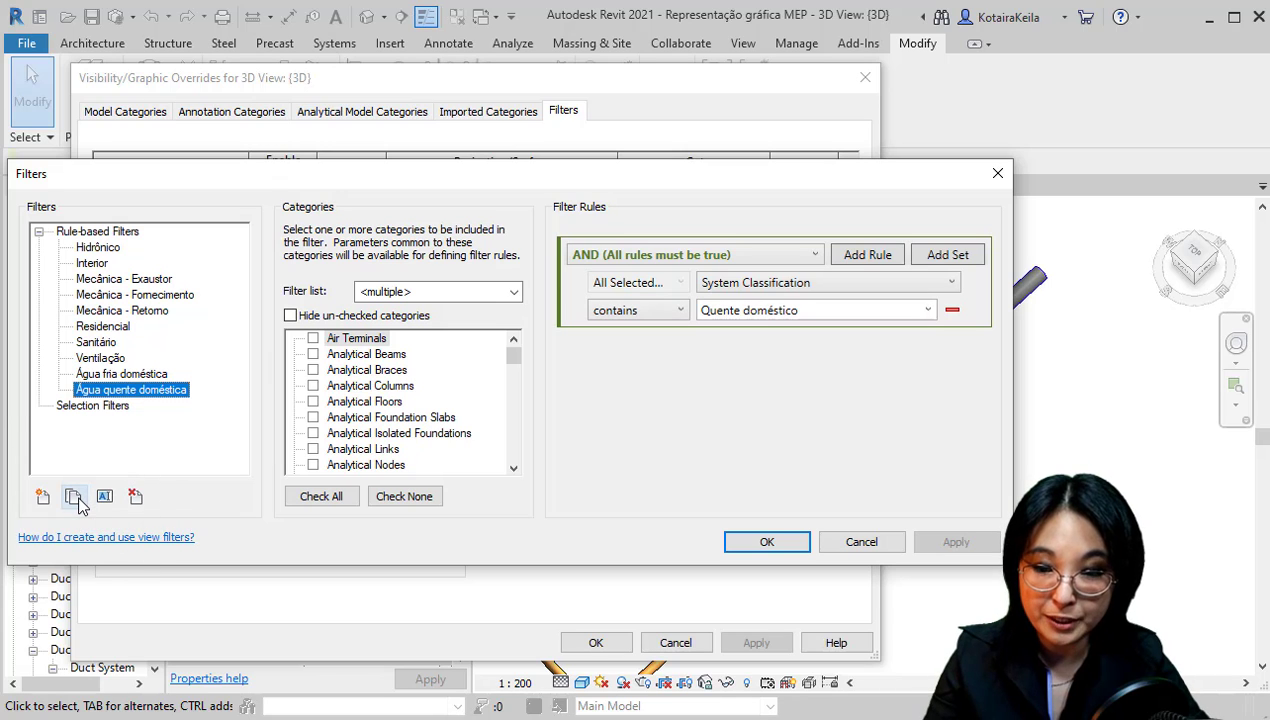
key("ctrl")
key("ctrl")
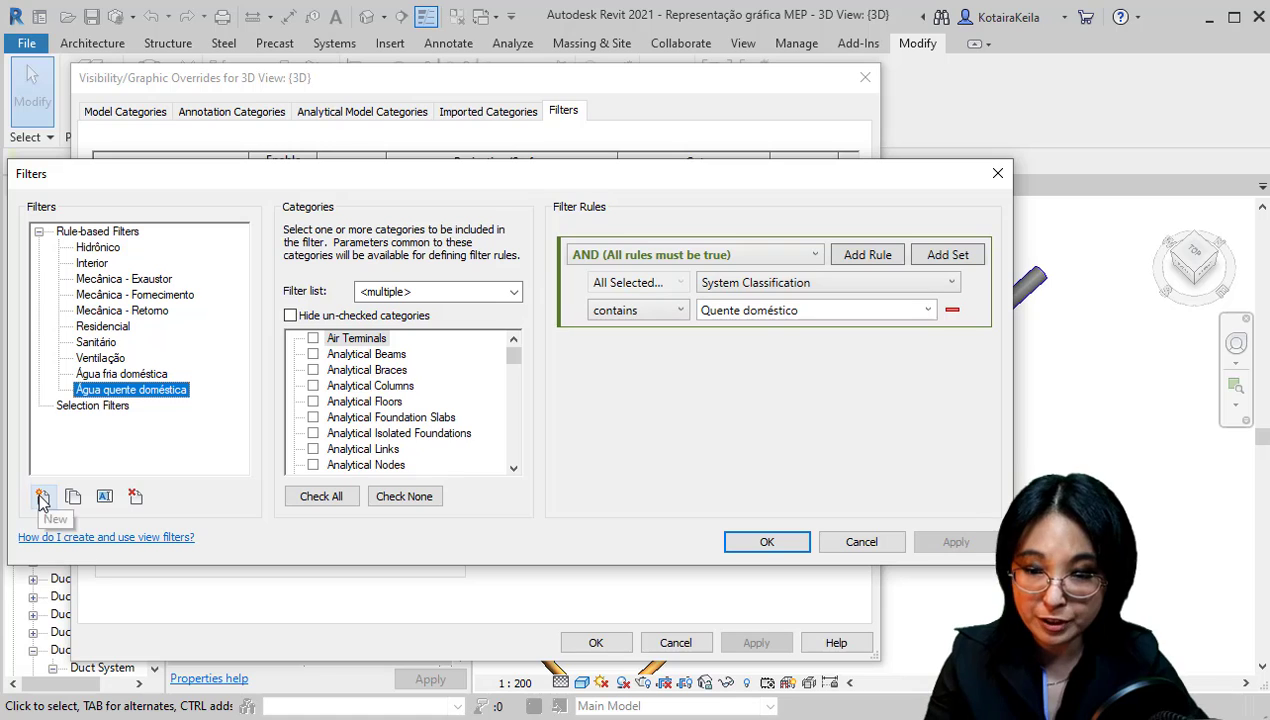
left_click(153, 397)
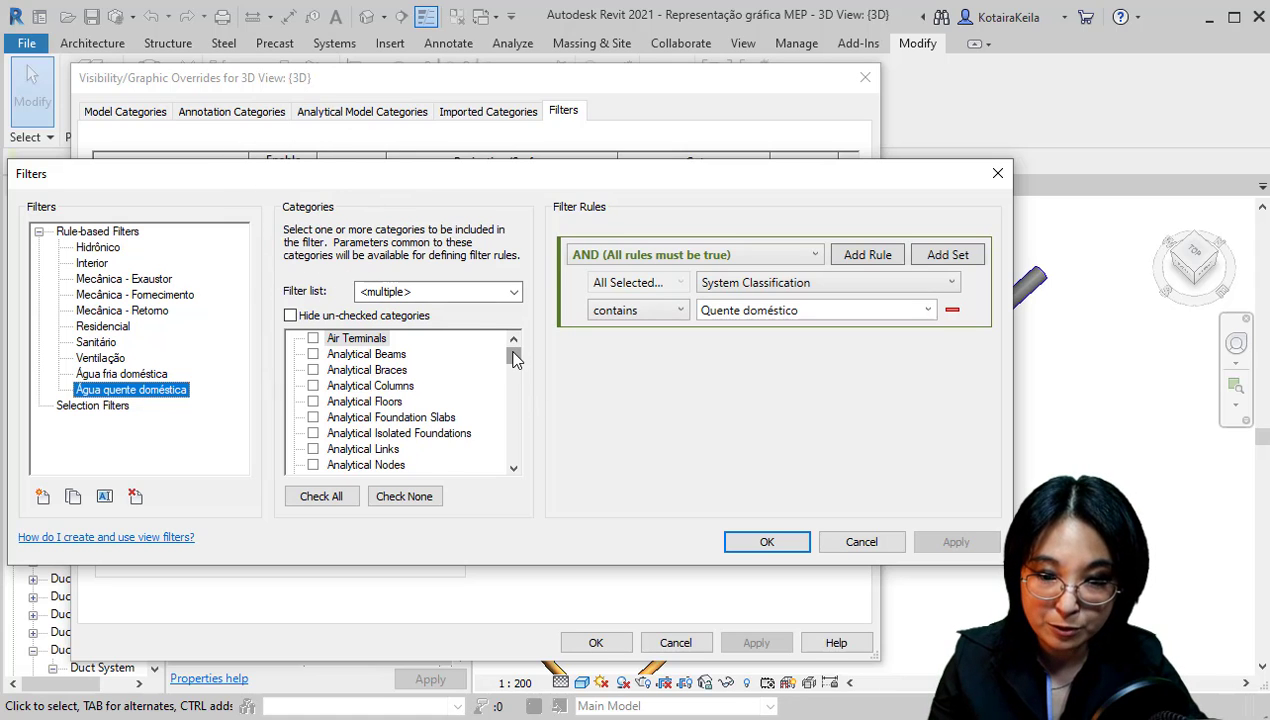
left_click_drag(514, 358, 514, 414)
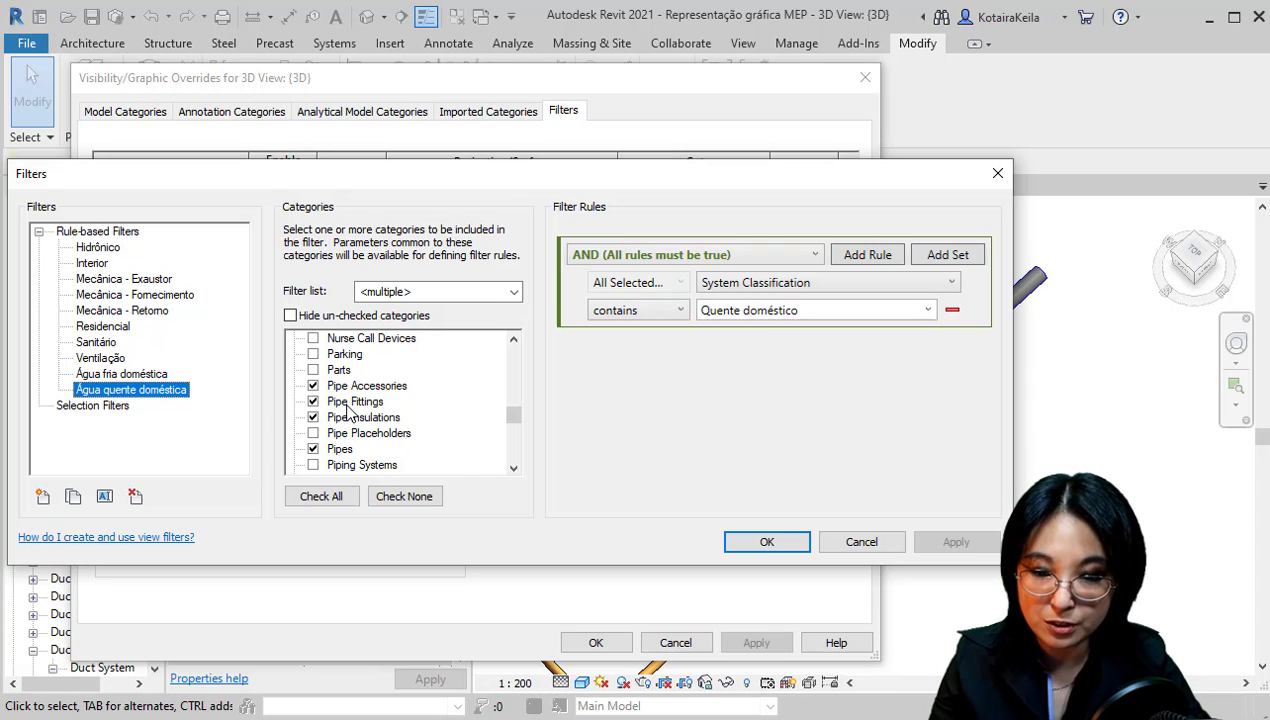
key("ctrl")
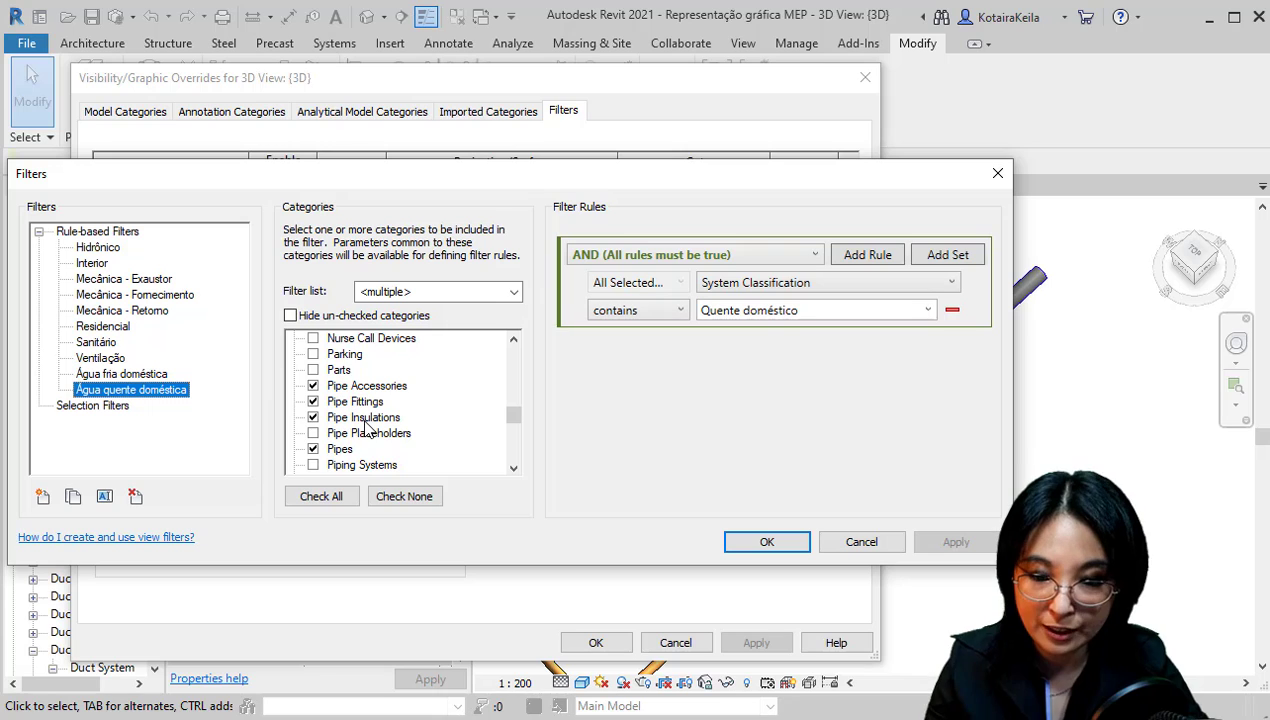
key("ctrl")
key("ctrl")
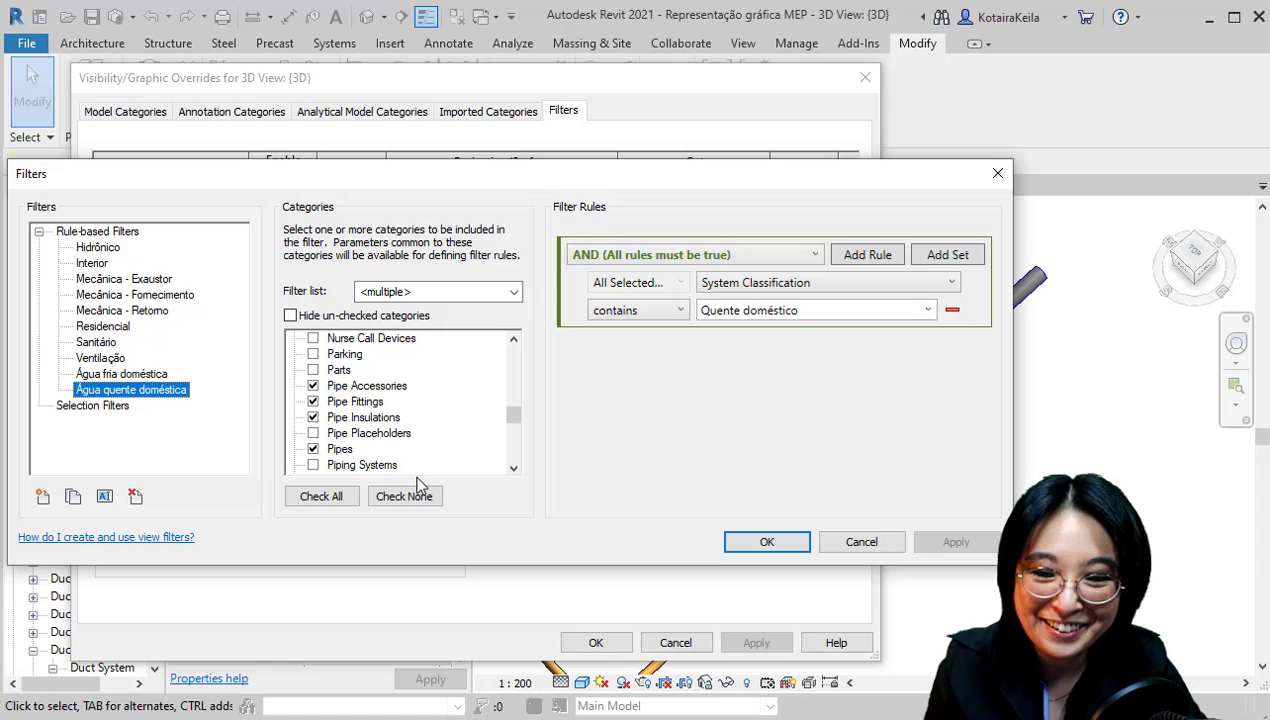
mouse_move(513, 416)
left_mouse_down()
mouse_move(516, 436)
mouse_move(518, 424)
left_mouse_up()
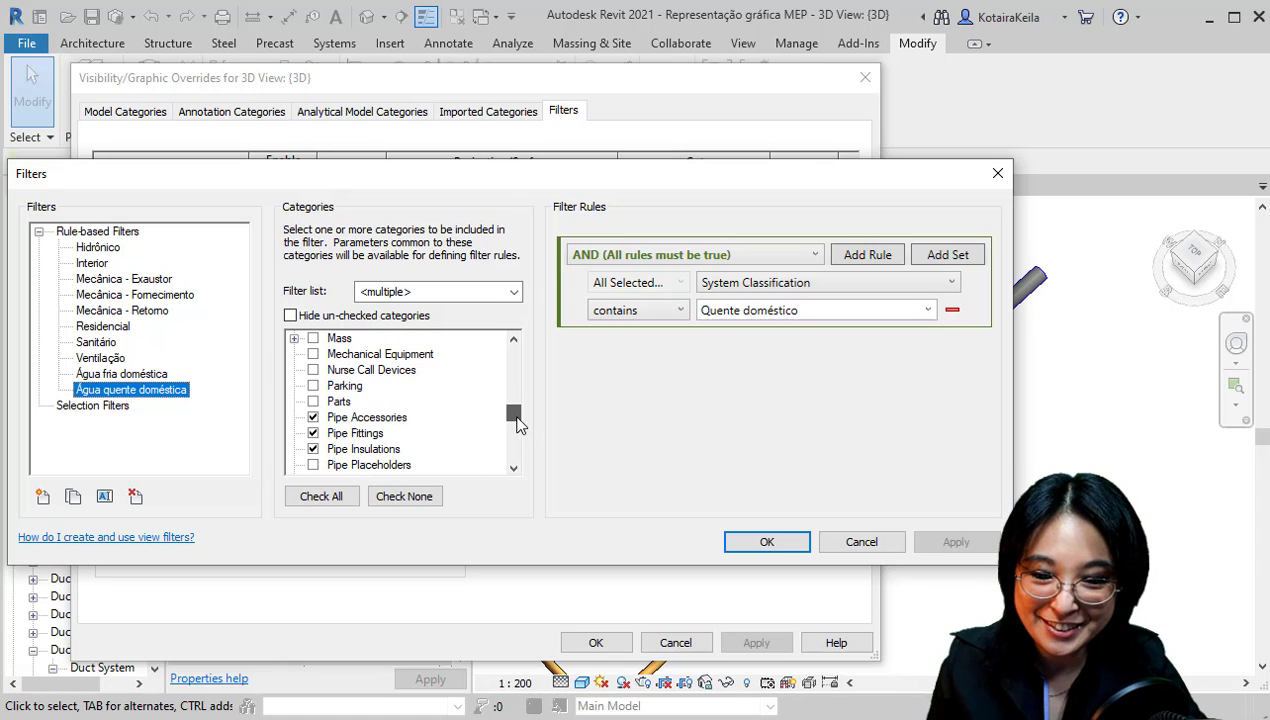
Switch the Água quente doméstica filter's rule set to OR (Any rule may be true) and view the category choices of its rule
left_click(806, 258)
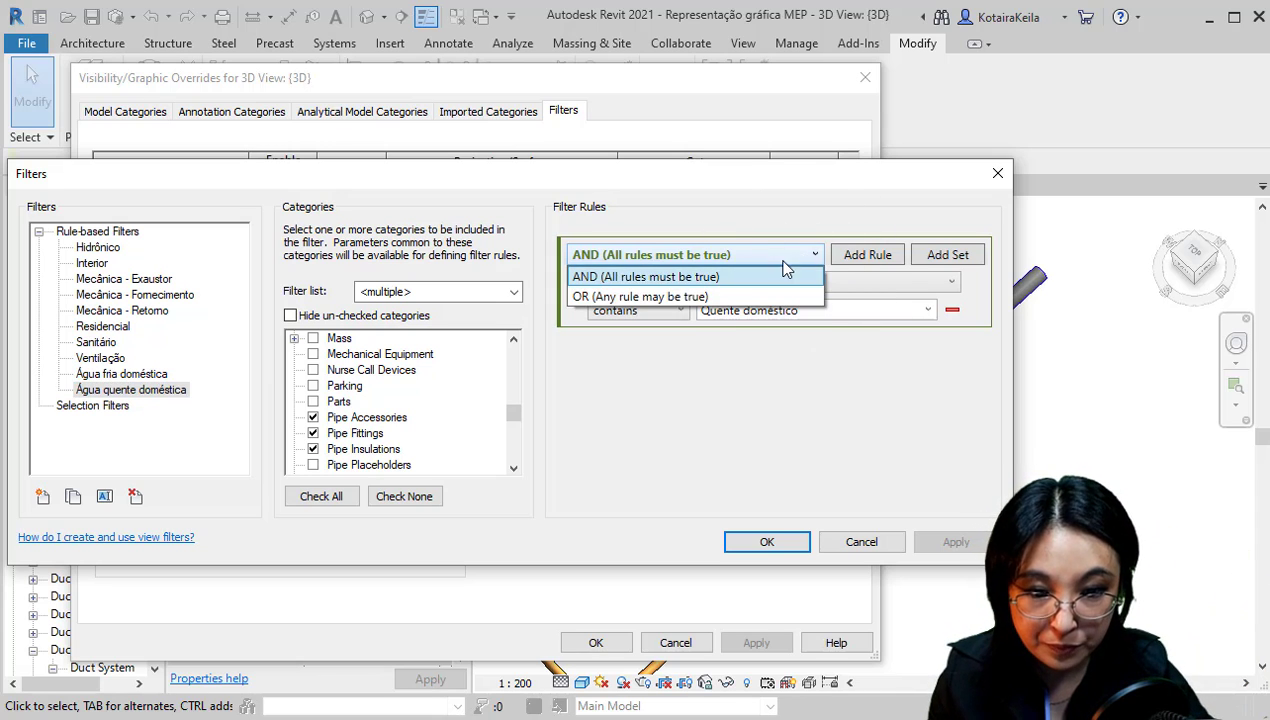
left_click(705, 296)
left_click_drag(634, 184, 605, 190)
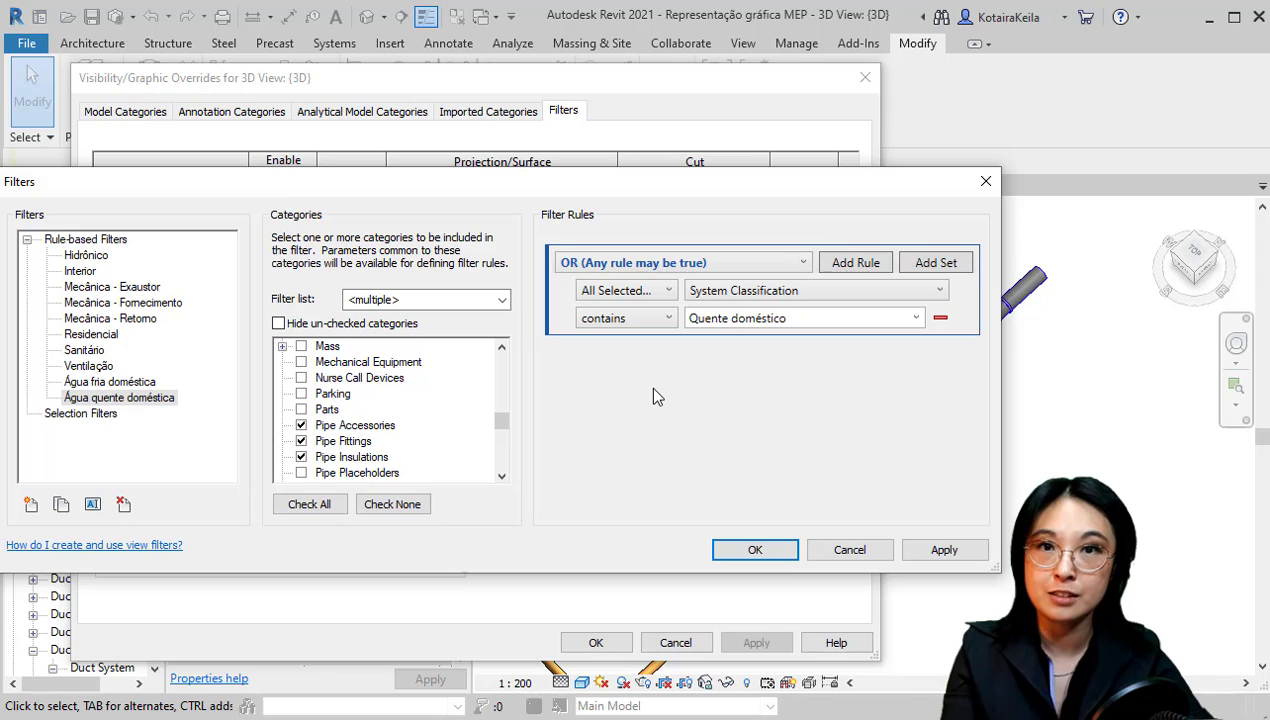
left_click(659, 292)
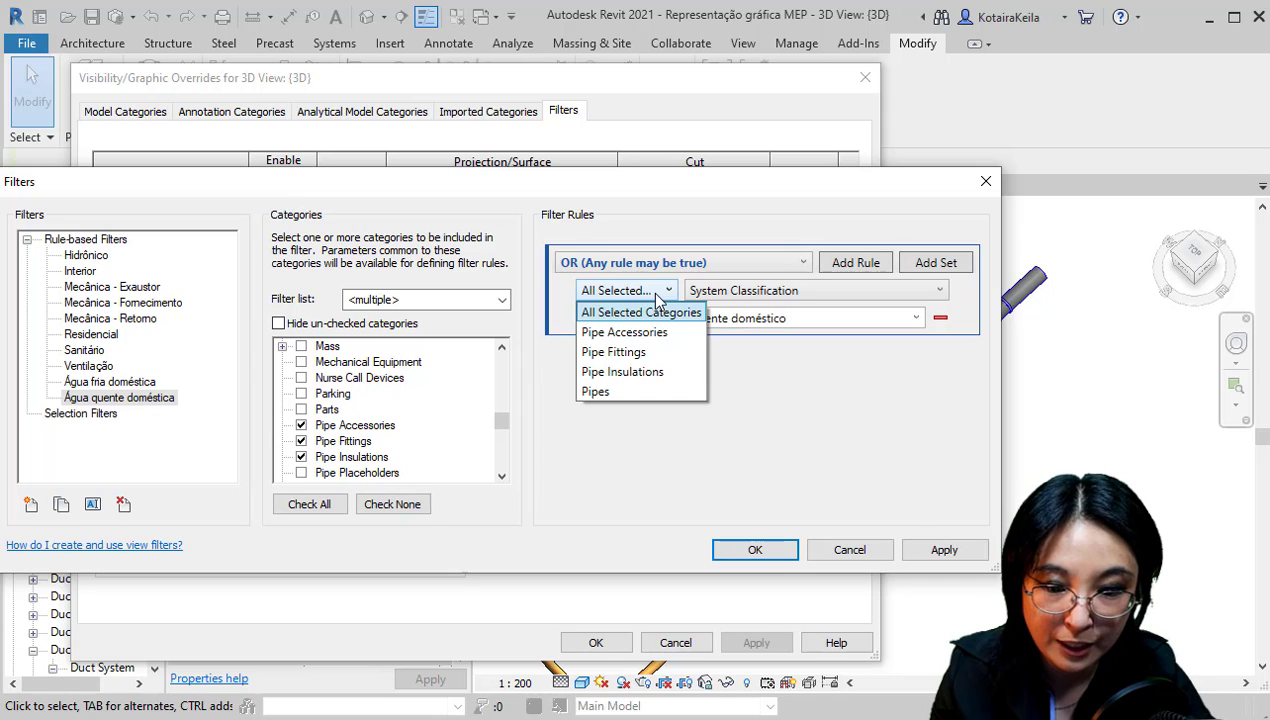
left_click(658, 298)
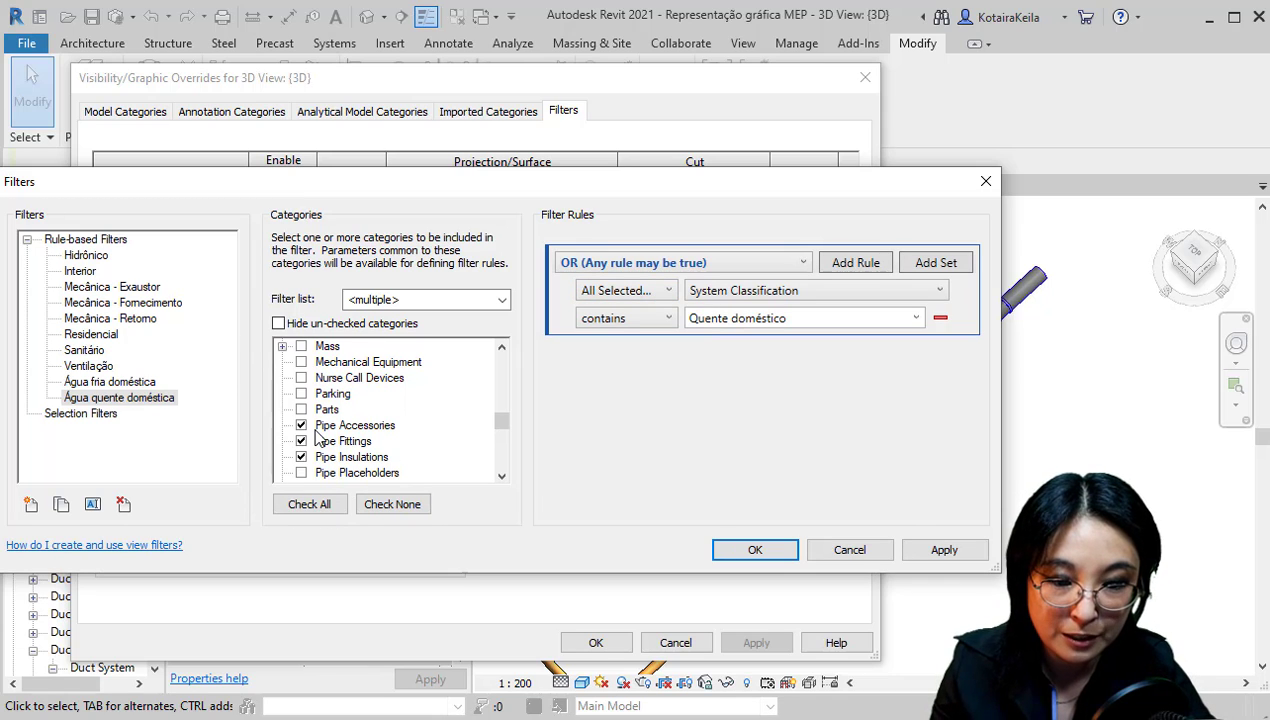
Make the hot water filter's rule System Type contains Água quente doméstica, and accept the filter and view override settings
left_click(766, 298)
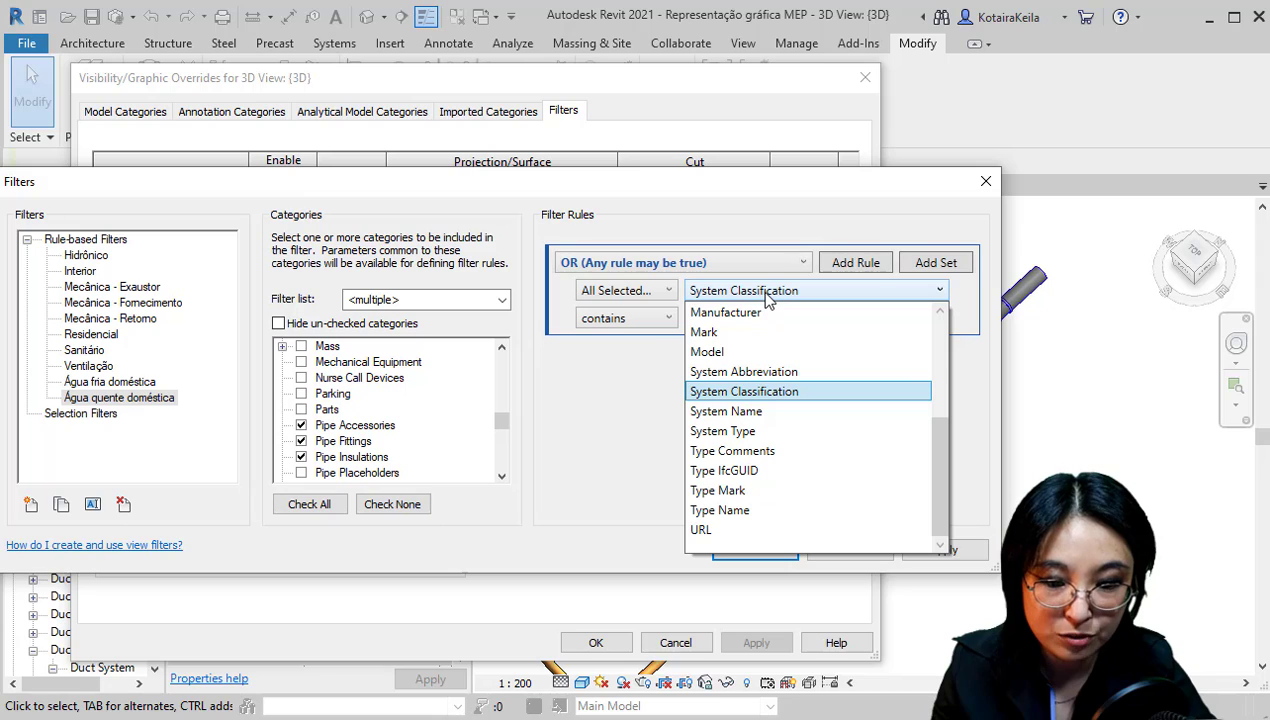
left_click(771, 432)
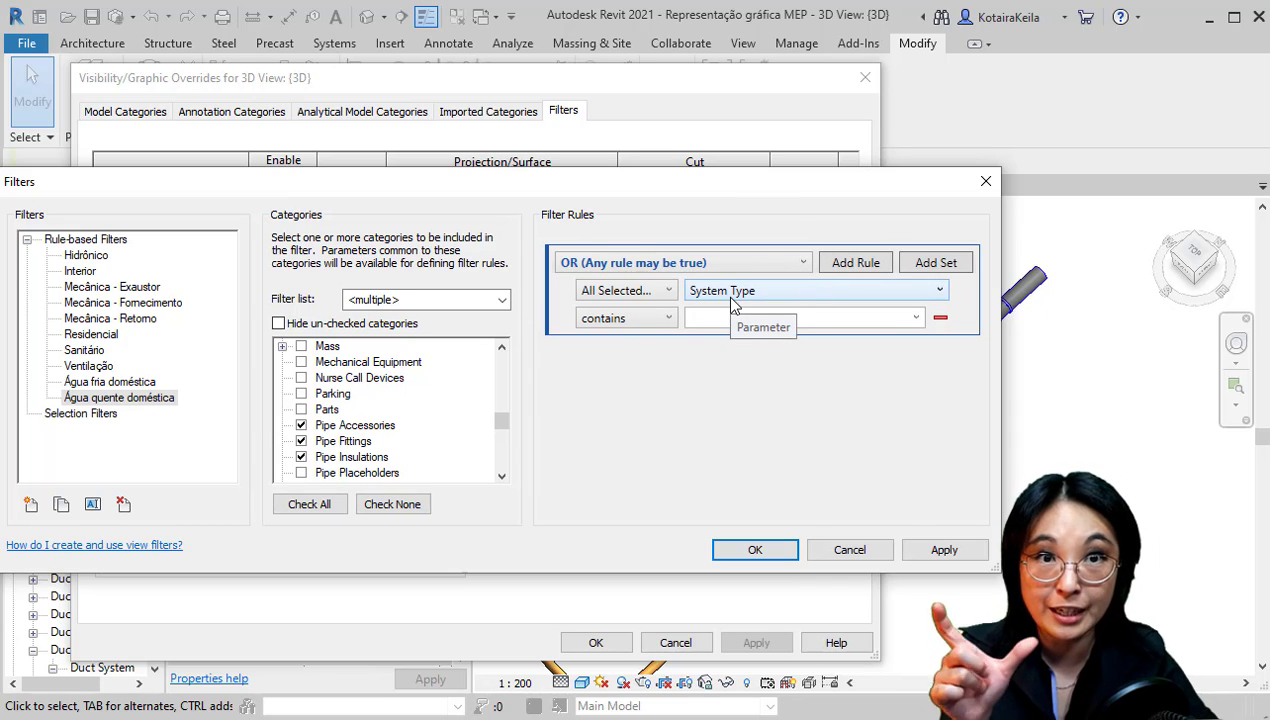
key("ctrl")
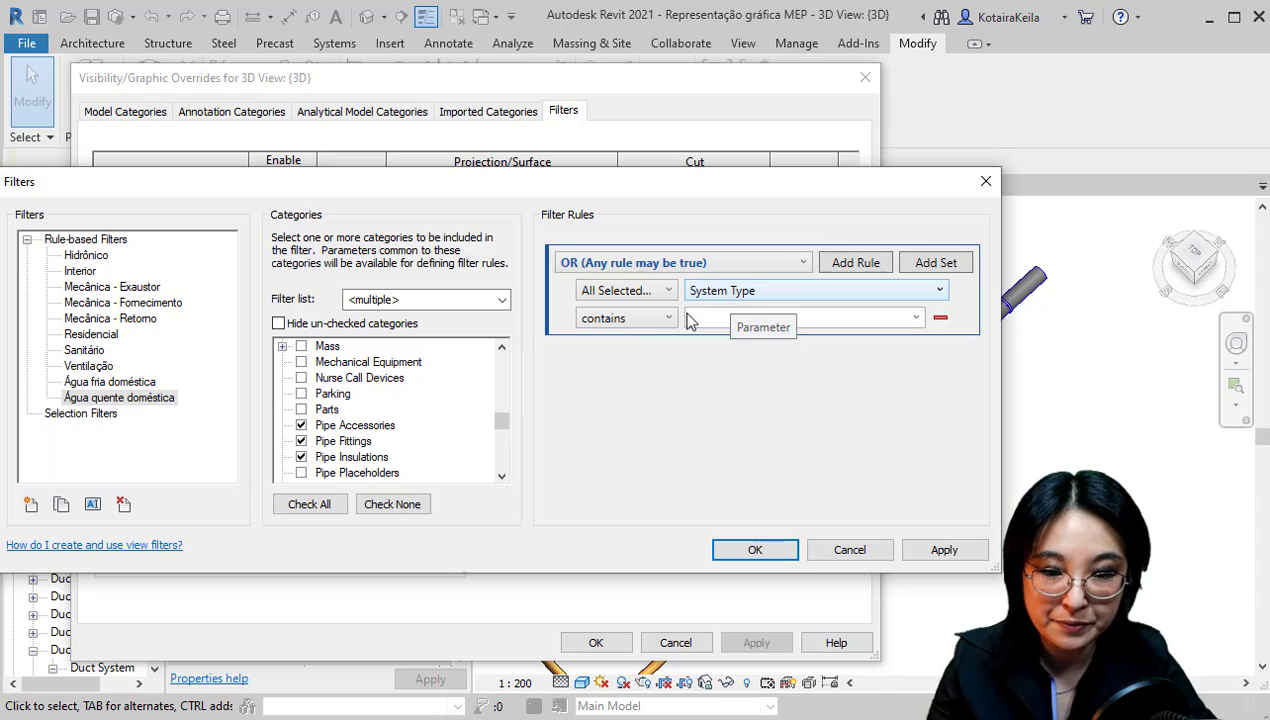
left_click(726, 320)
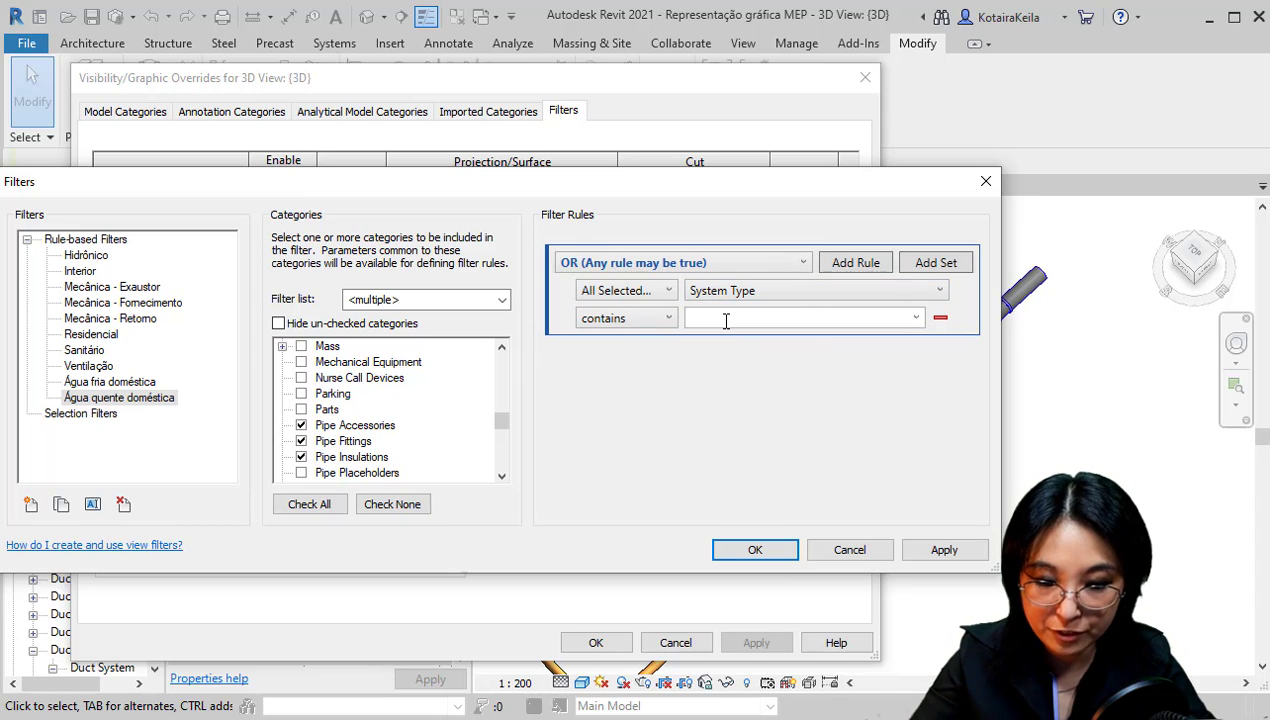
type("Água quente doméstica")
left_click_drag(813, 319, 615, 329)
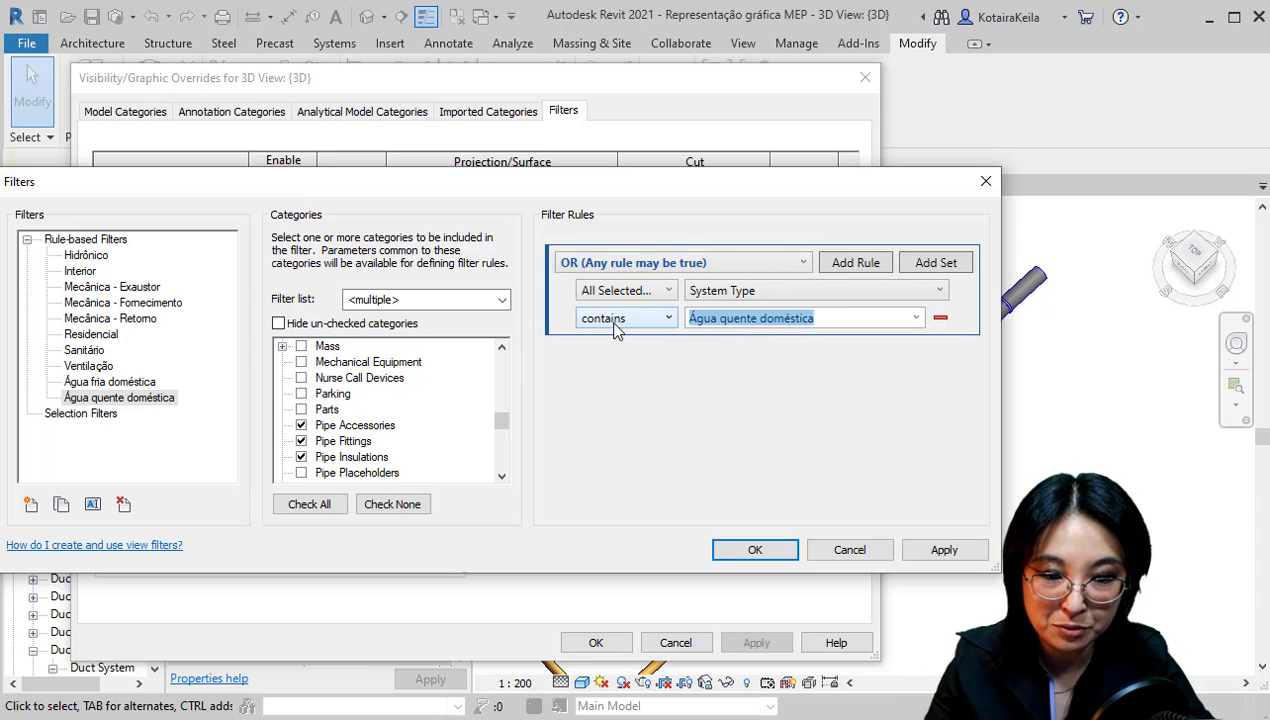
left_click(766, 556)
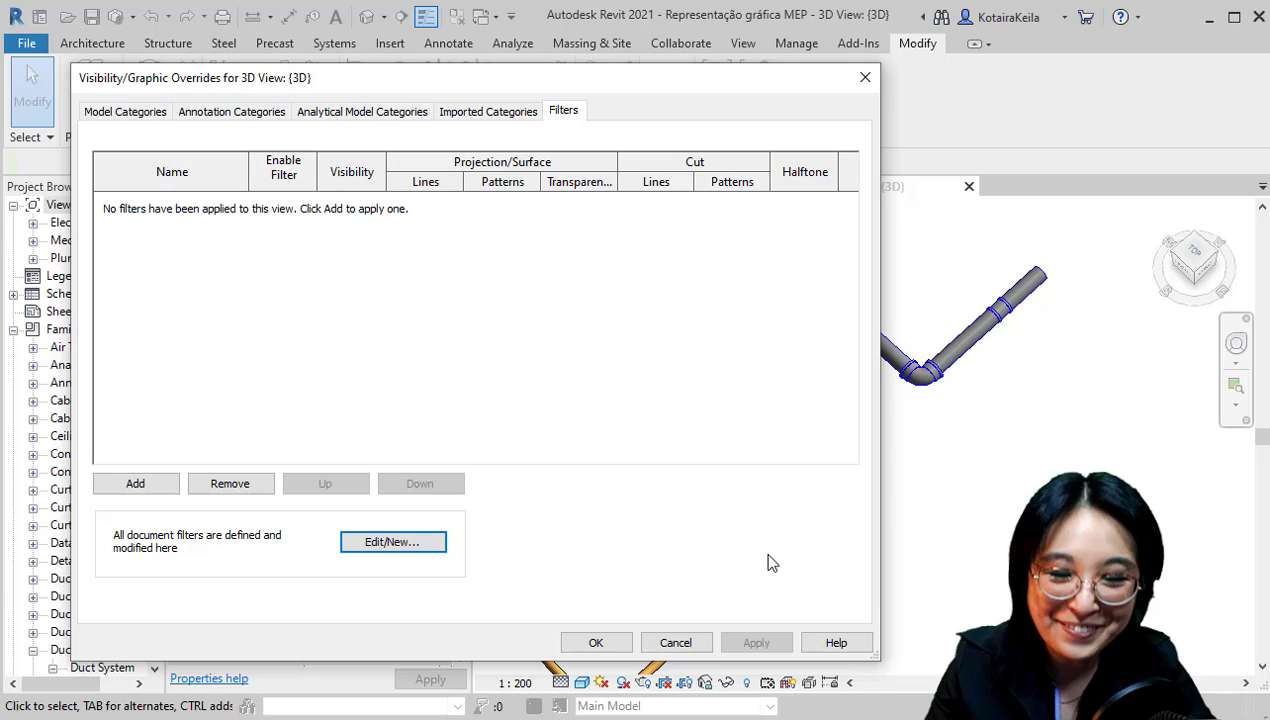
left_click(596, 643)
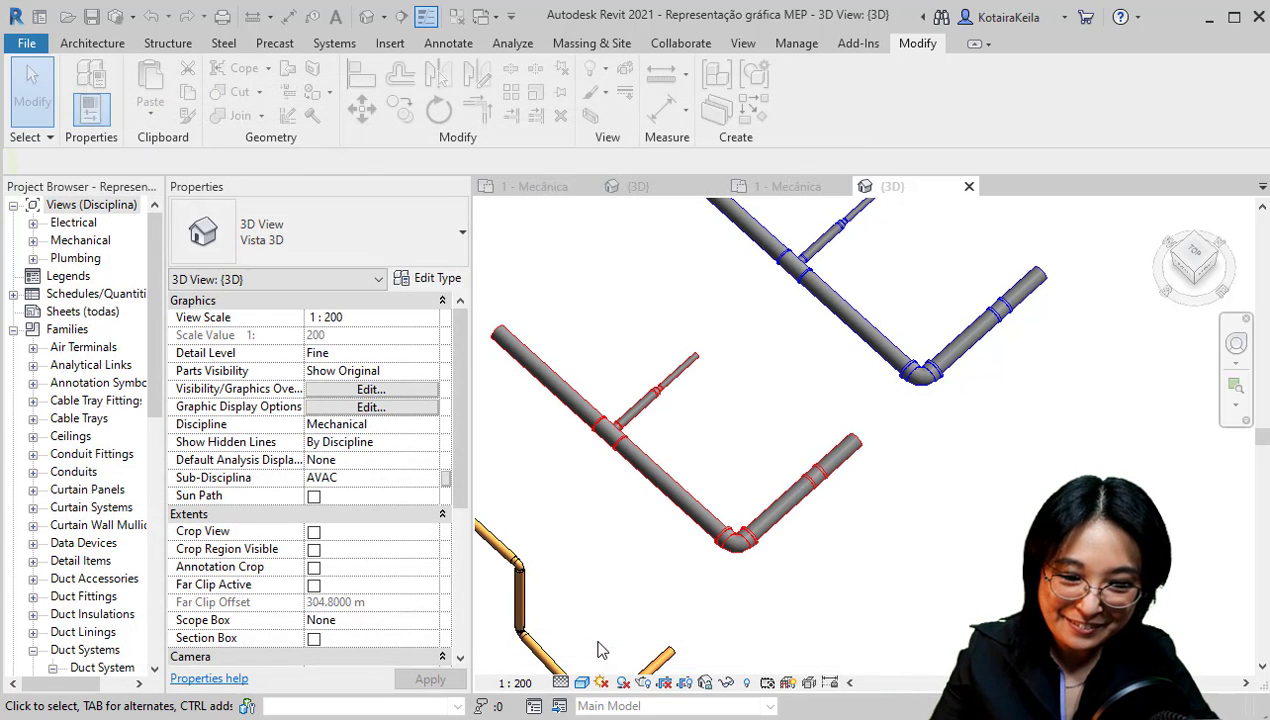
Copy the System Type name Água fria doméstica from the long pipe of the blue-outlined plastic run
left_click(857, 341)
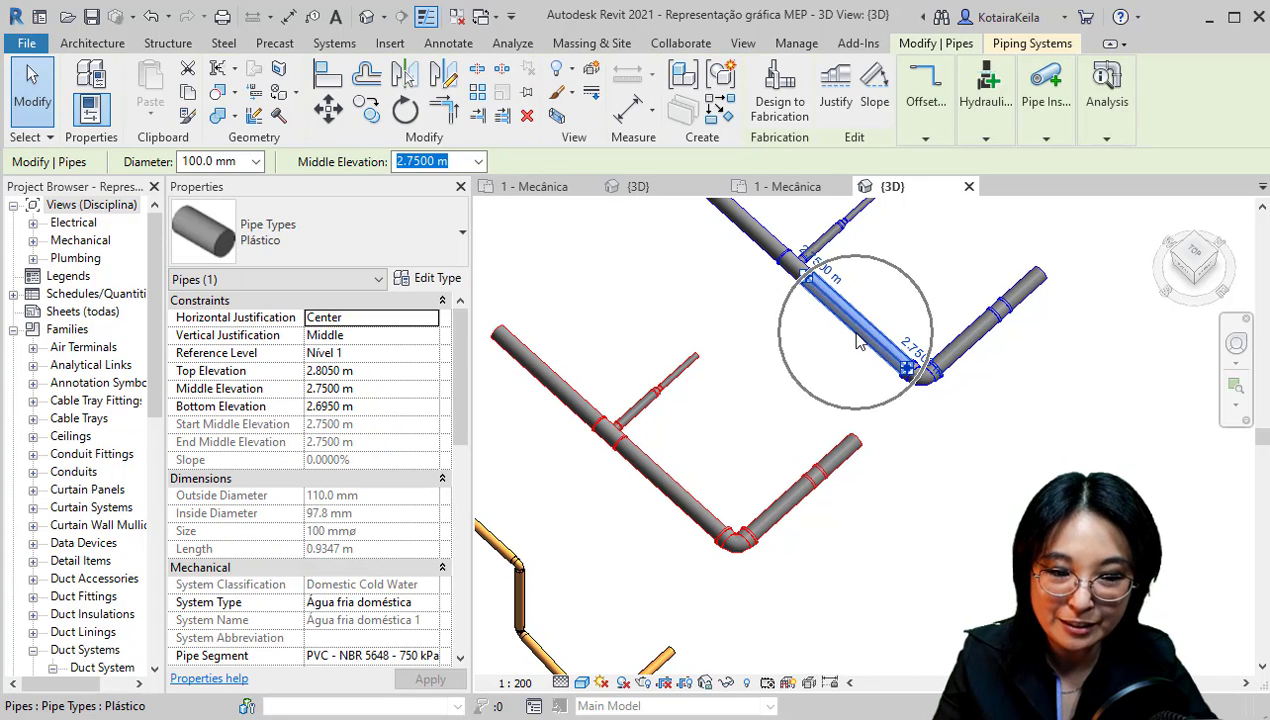
left_click(410, 603)
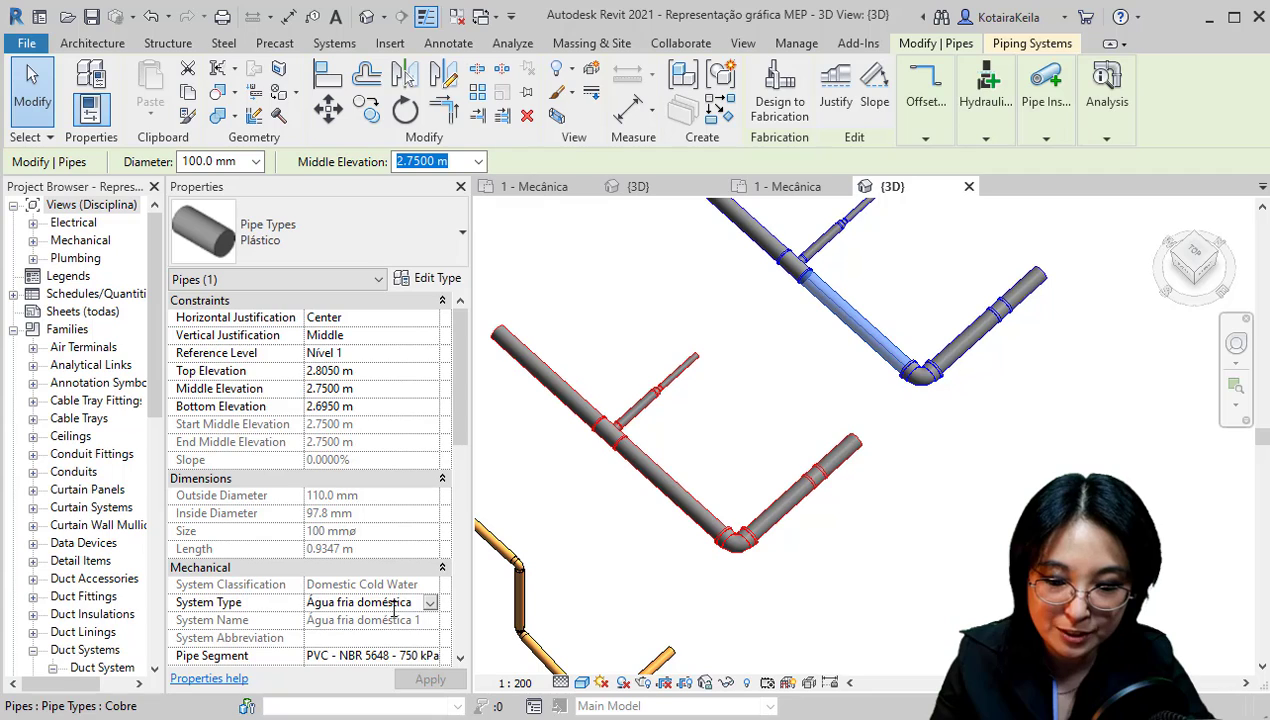
left_click_drag(419, 604, 297, 592)
key("ctrl+c")
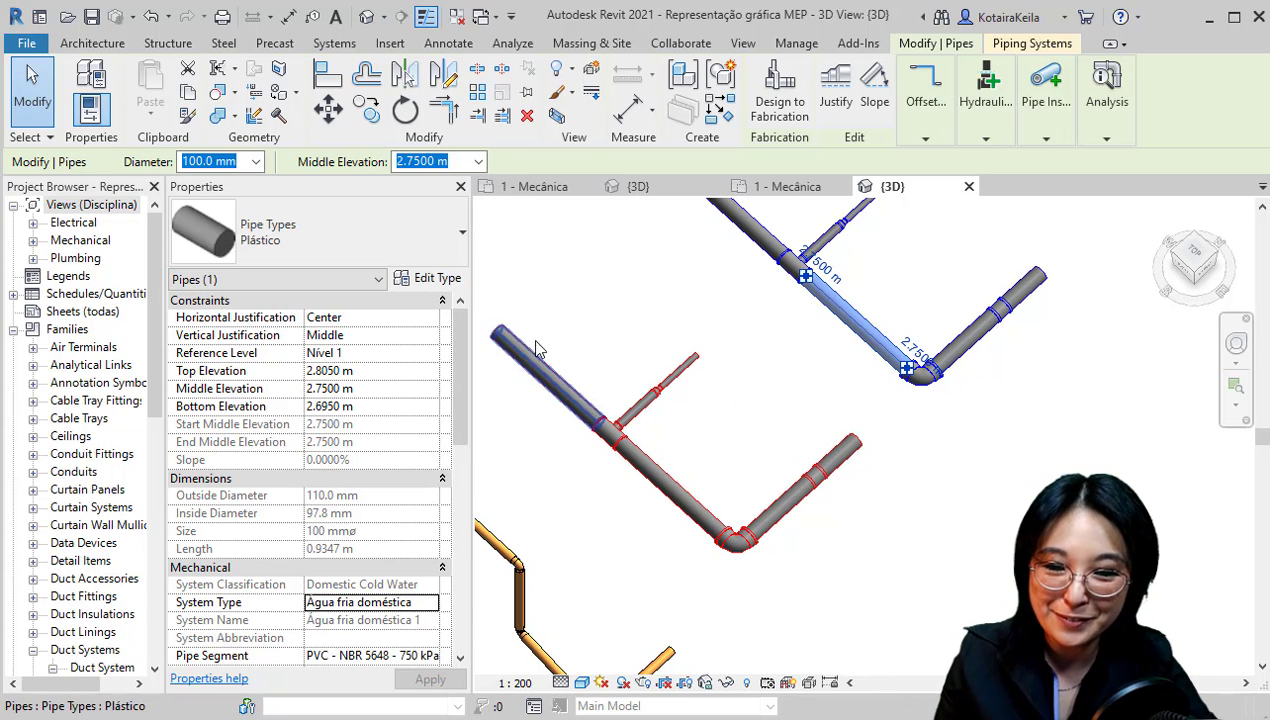
left_click(565, 310)
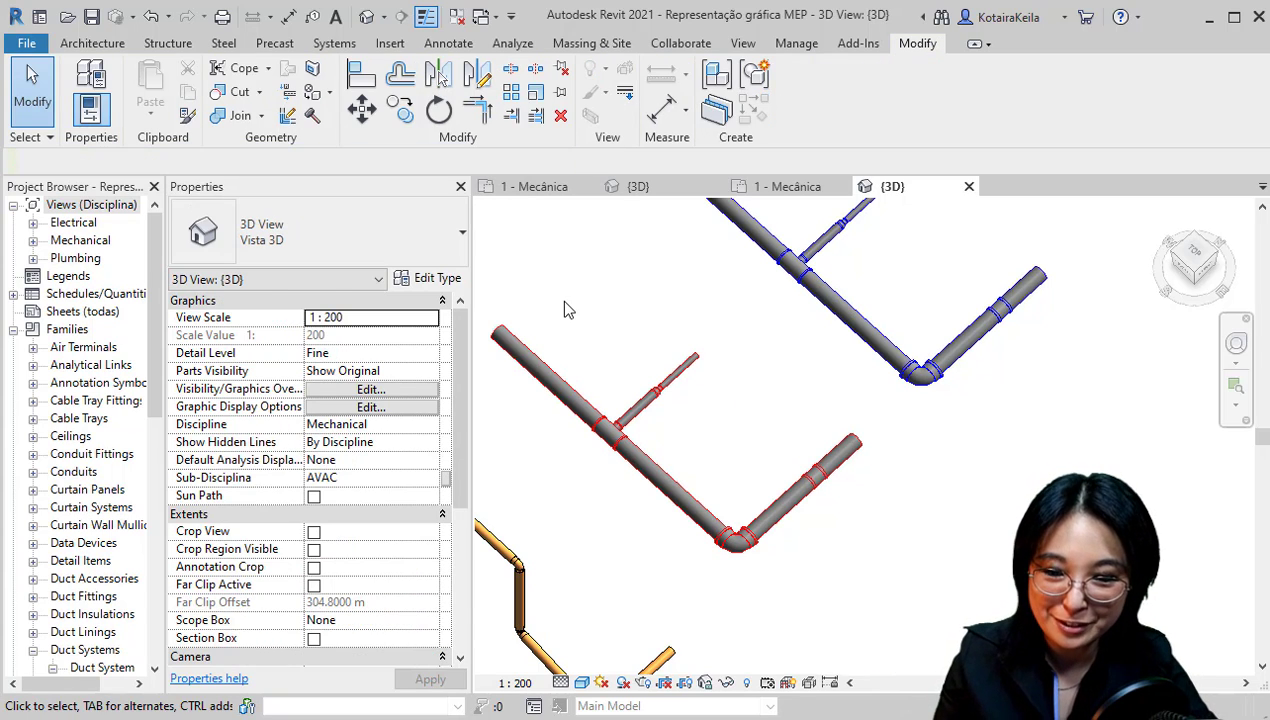
Open the filter definitions from the 3D view's Visibility/Graphic Overrides and display the Água fria doméstica filter's pipe categories and rule
left_click(371, 389)
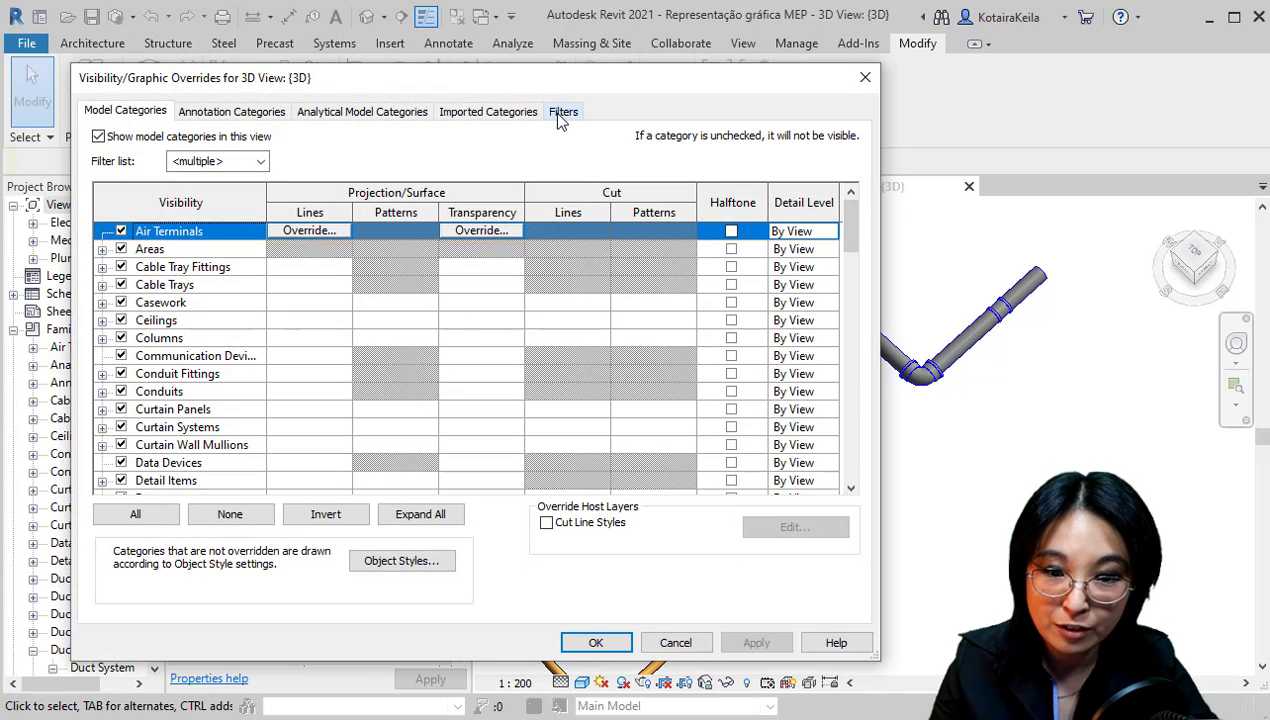
left_click(562, 112)
left_click(377, 546)
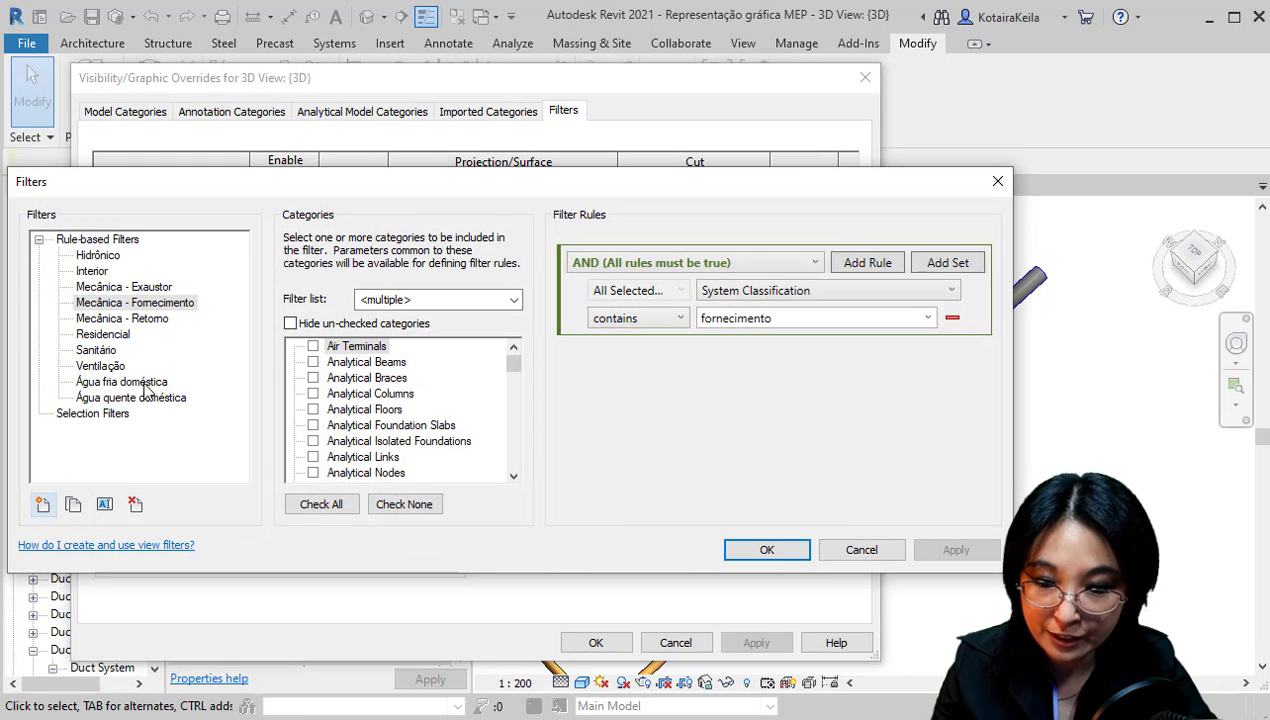
left_click(145, 384)
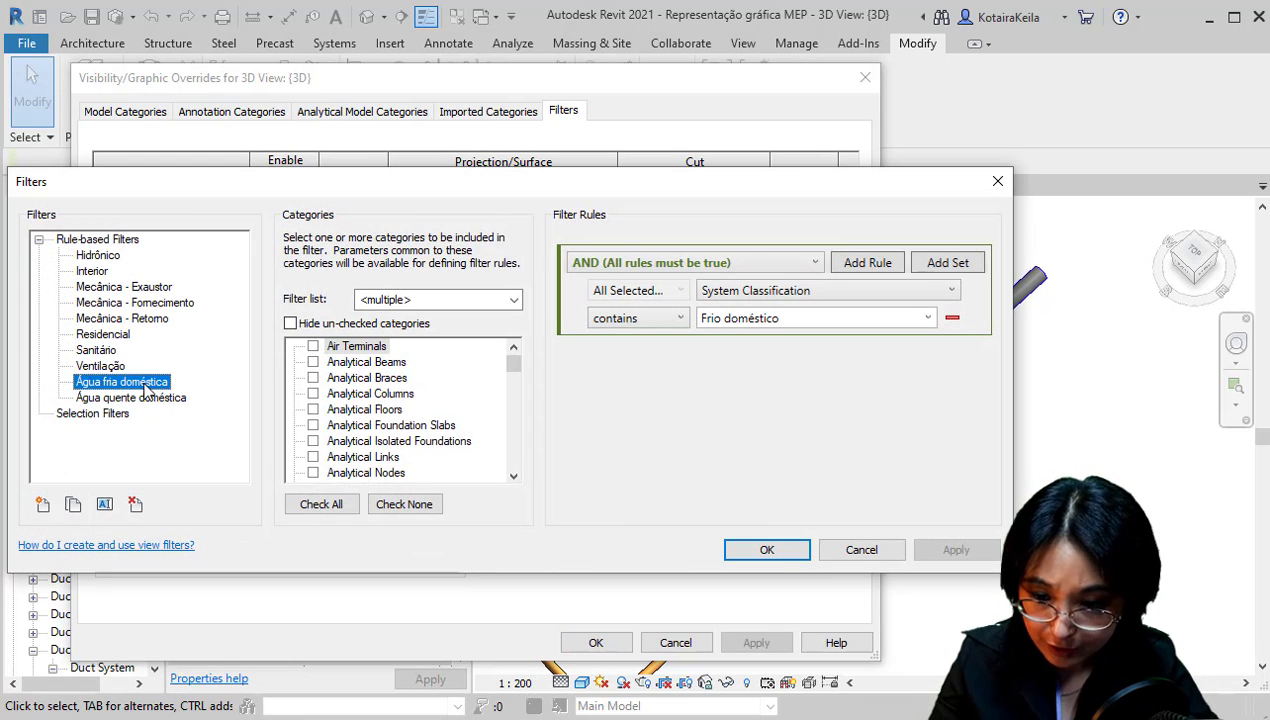
key("ctrl")
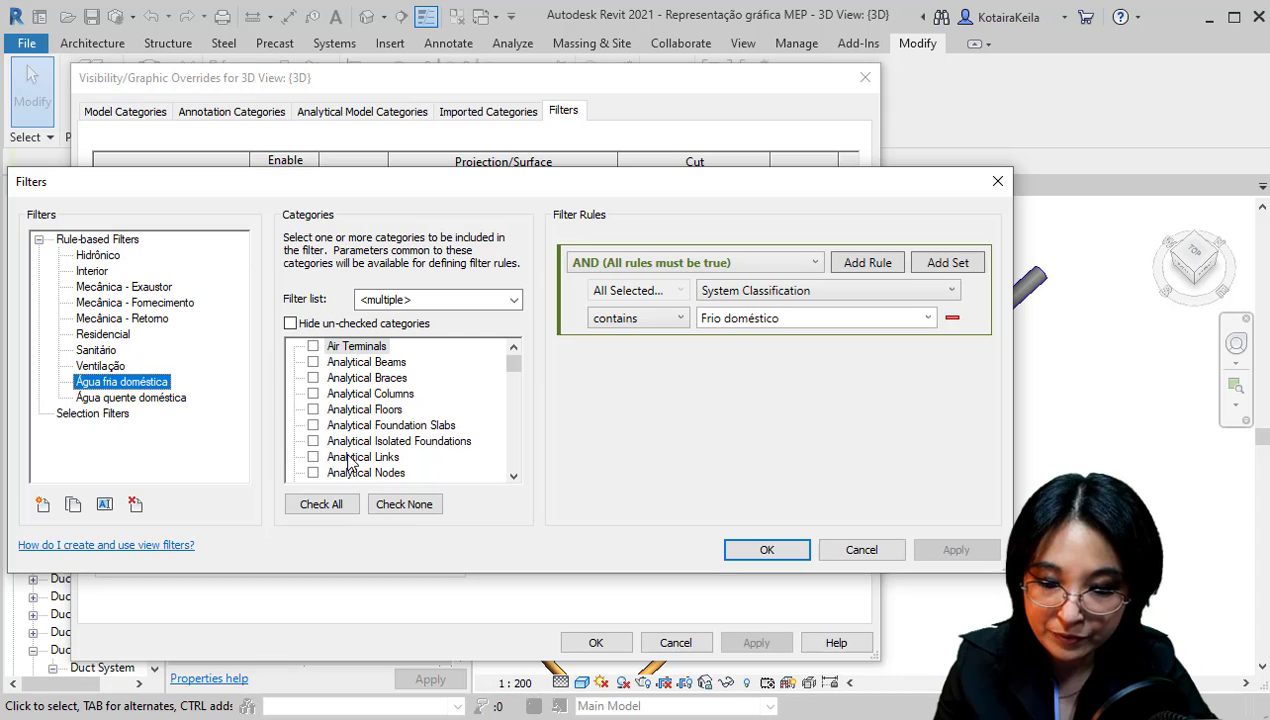
left_click_drag(513, 358, 513, 426)
key("ctrl")
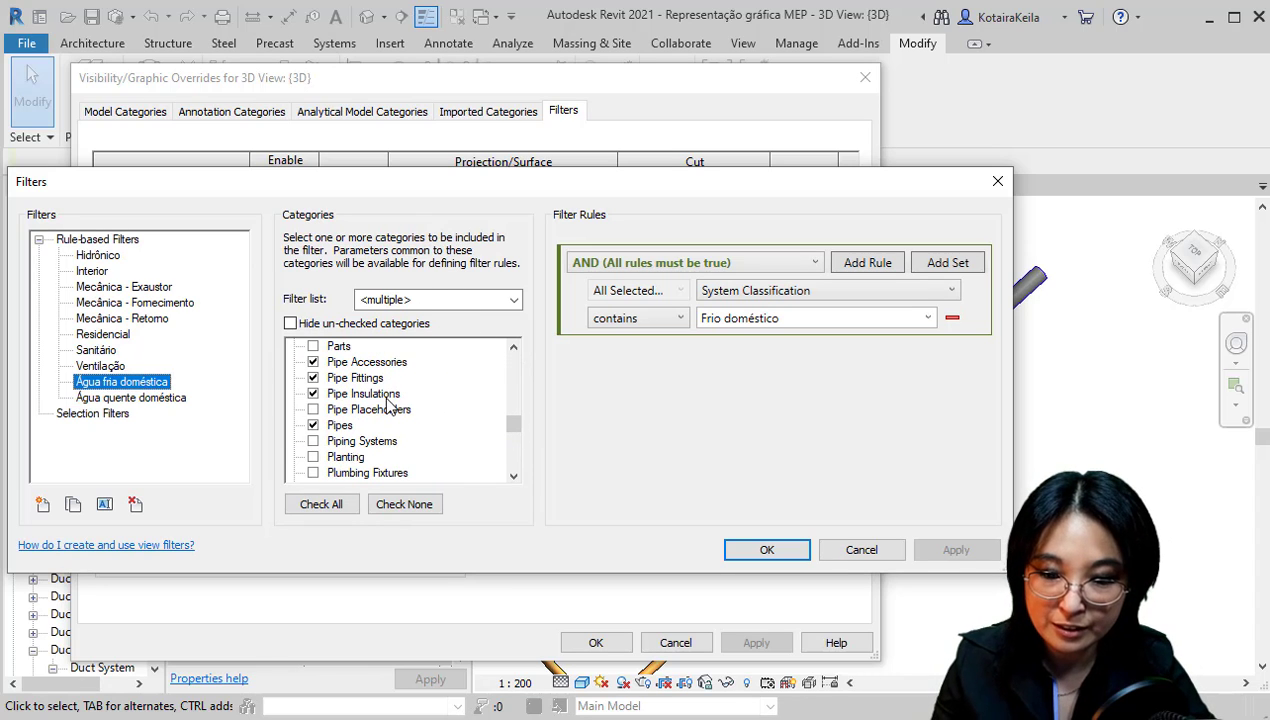
key("ctrl")
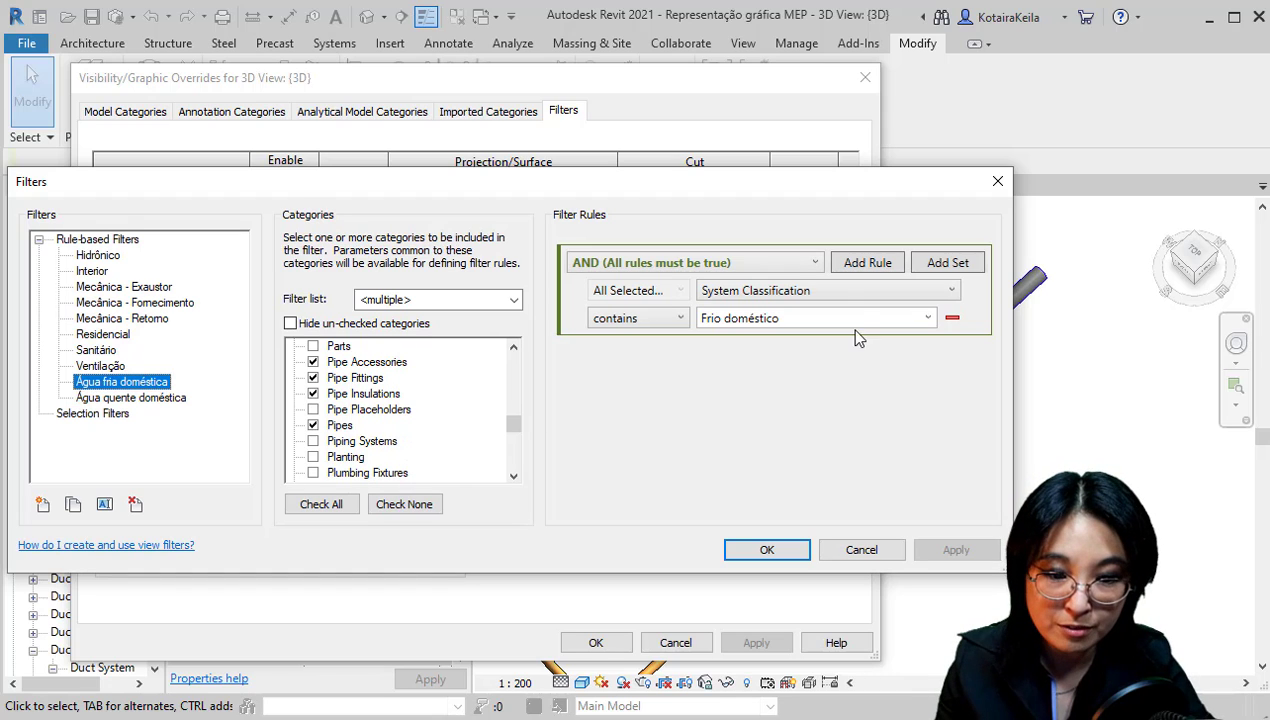
key("ctrl")
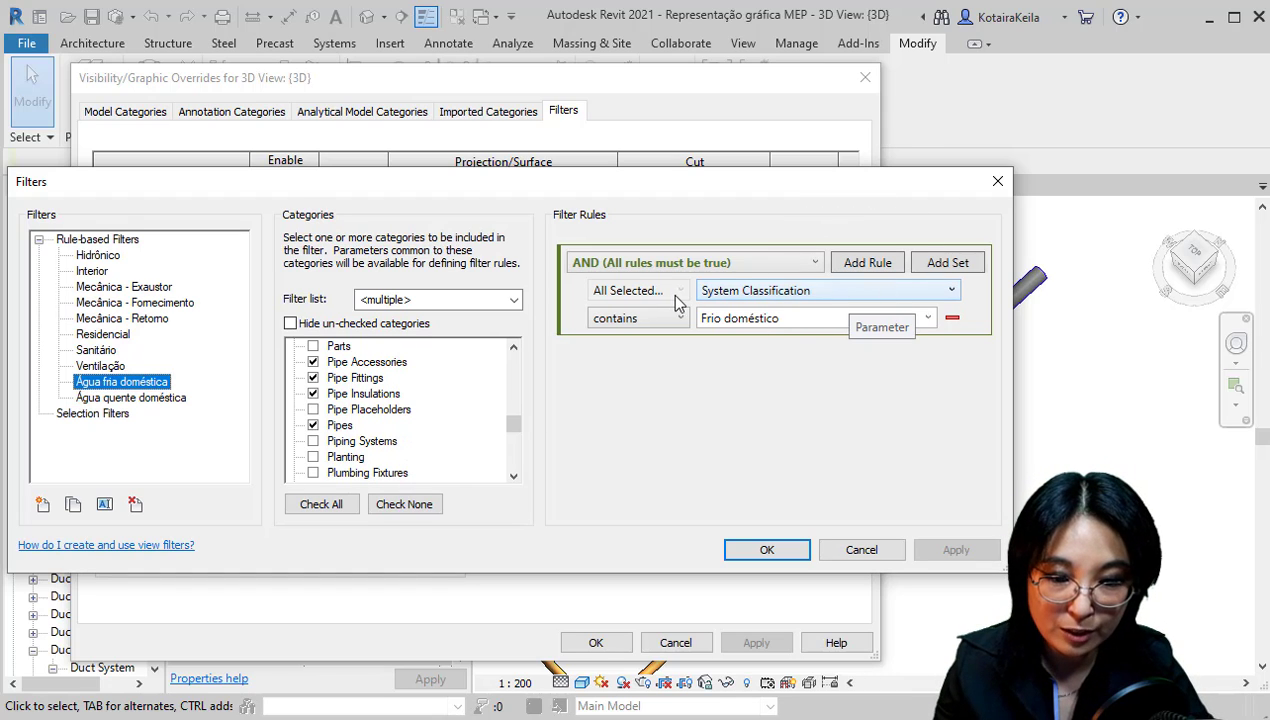
key("ctrl")
Make the cold water filter's rule System Type contains Água fria doméstica, and accept the filter and view override settings
left_click(760, 293)
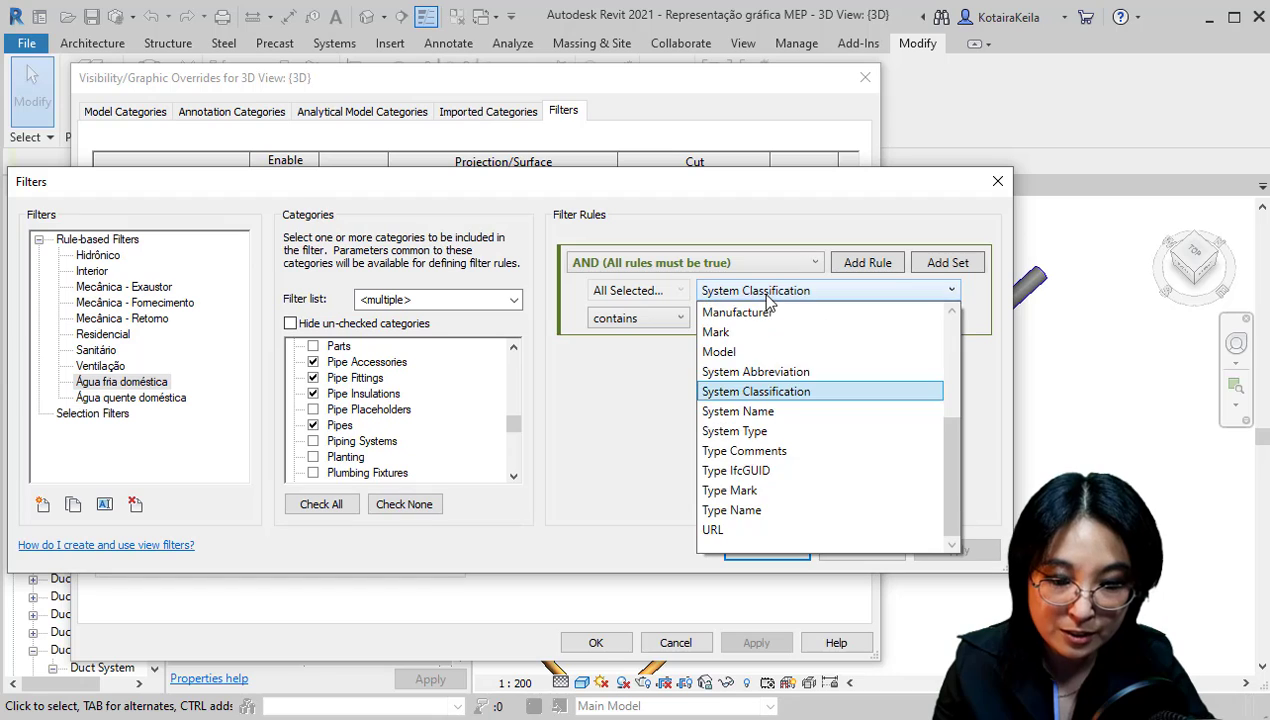
left_click(765, 432)
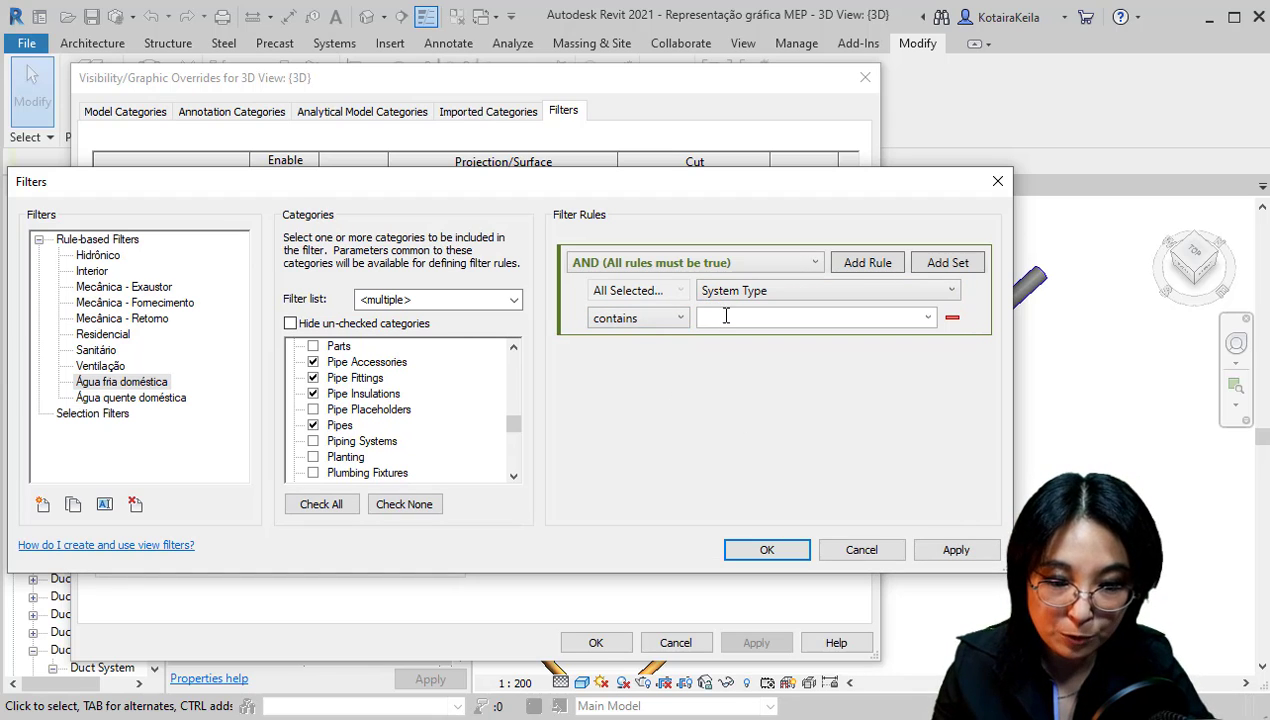
key("ctrl+v")
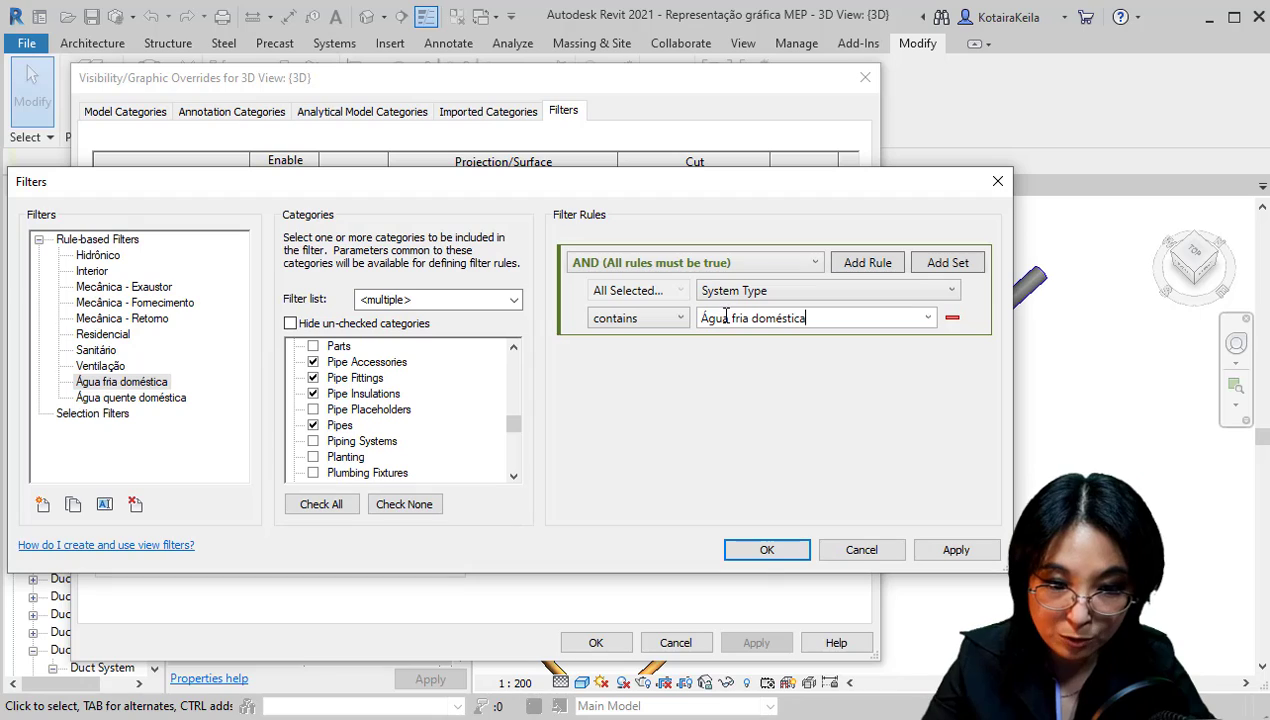
left_click(764, 551)
left_click(596, 642)
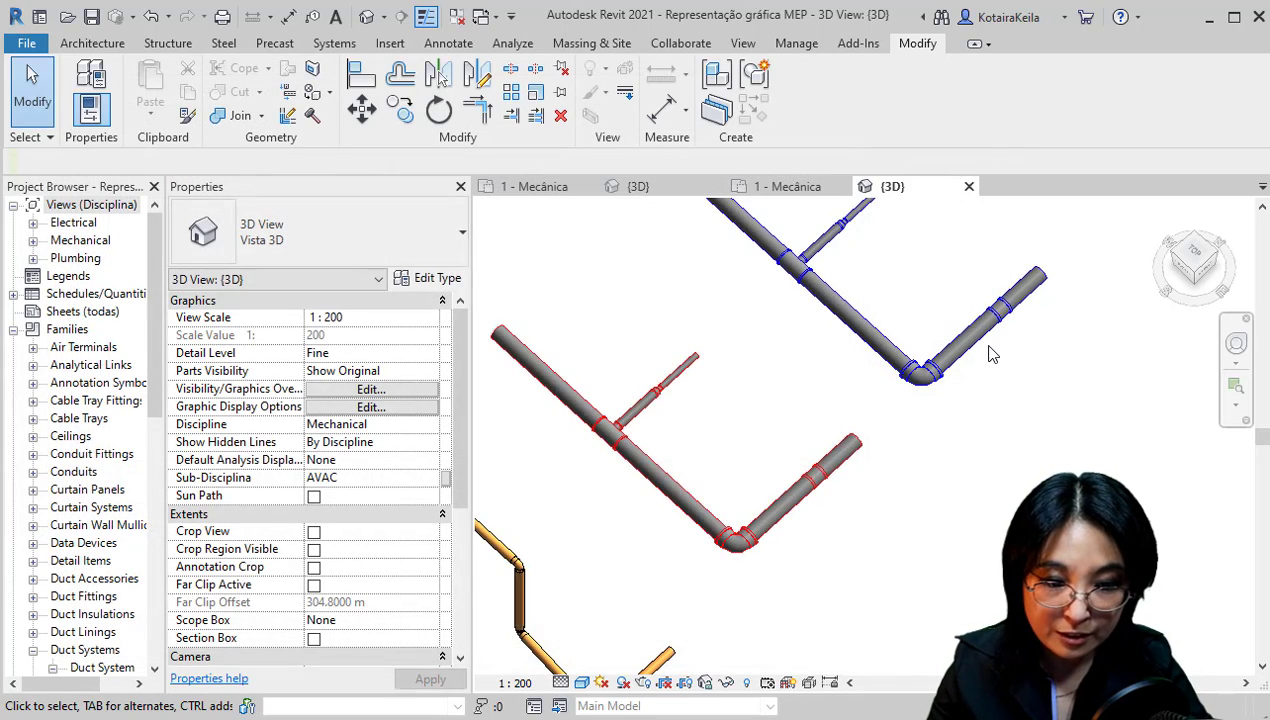
Copy the System Type name Sanitário from the long pipe of the green-outlined plastic run
middle_click_drag(992, 357, 729, 551)
scroll(743, 459, "down", 5)
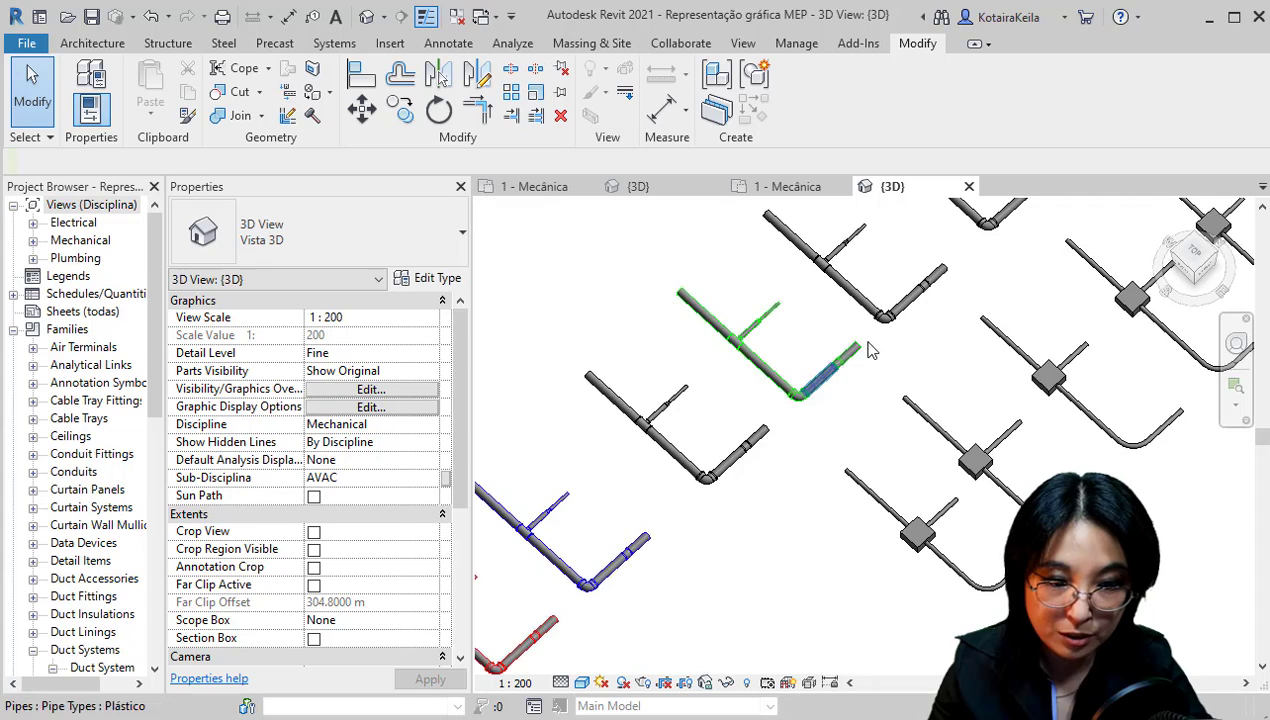
scroll(752, 446, "up", 3)
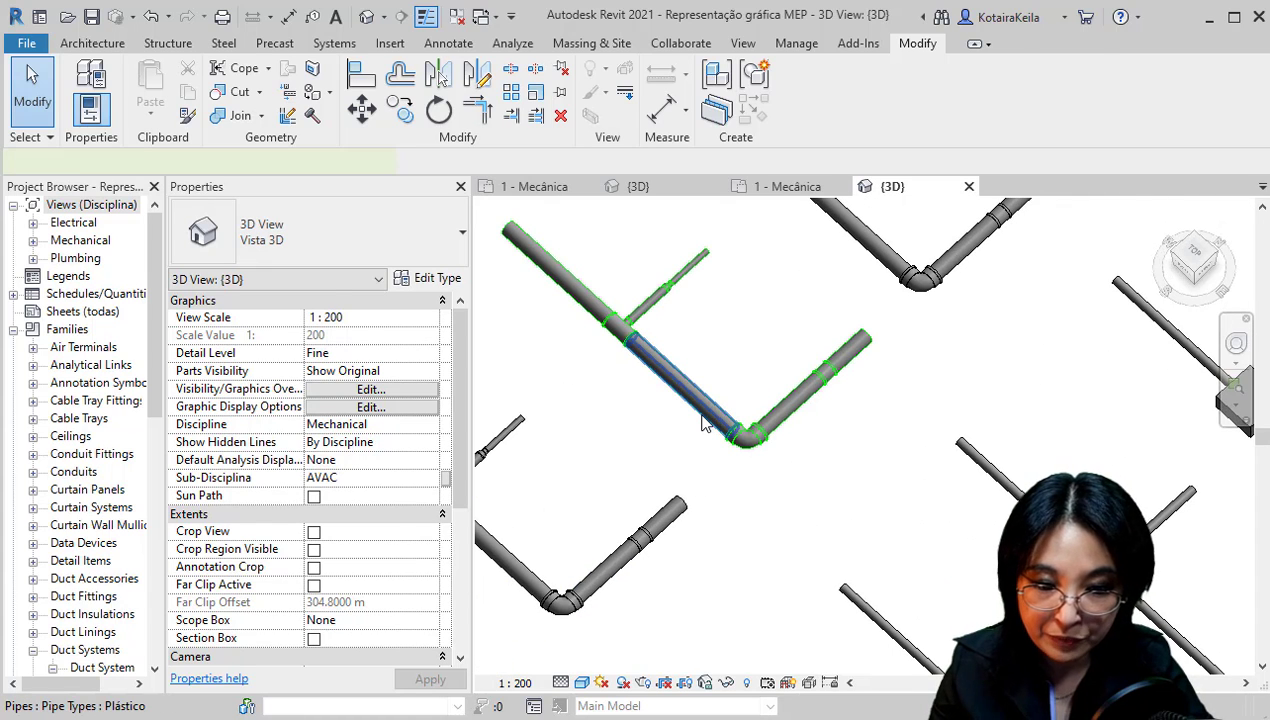
left_click(686, 410)
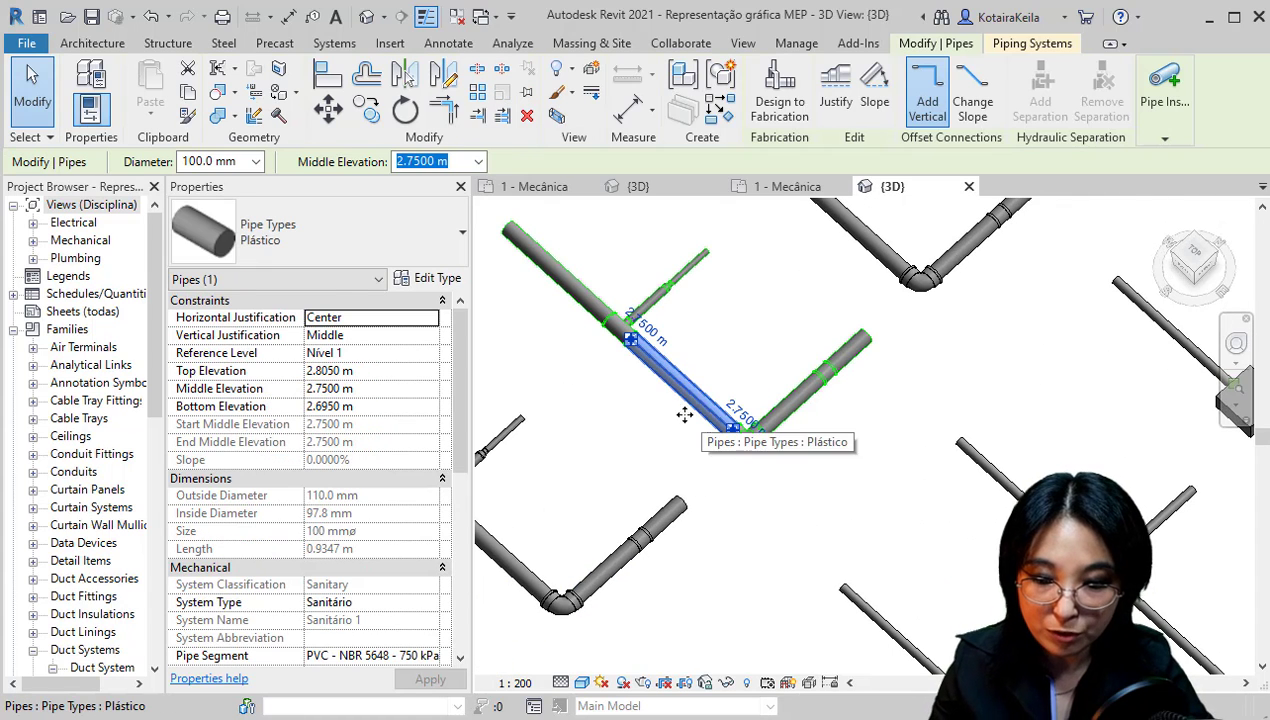
left_click(360, 603)
left_click_drag(360, 603, 285, 596)
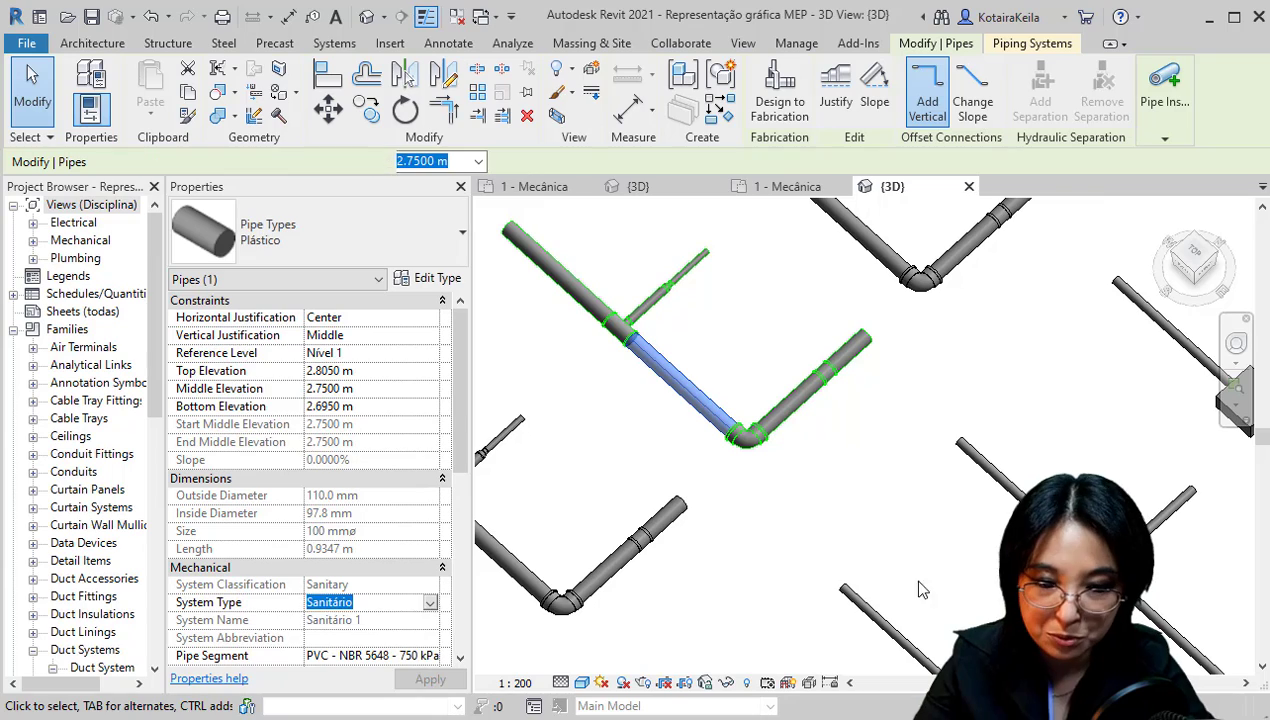
left_click(646, 472)
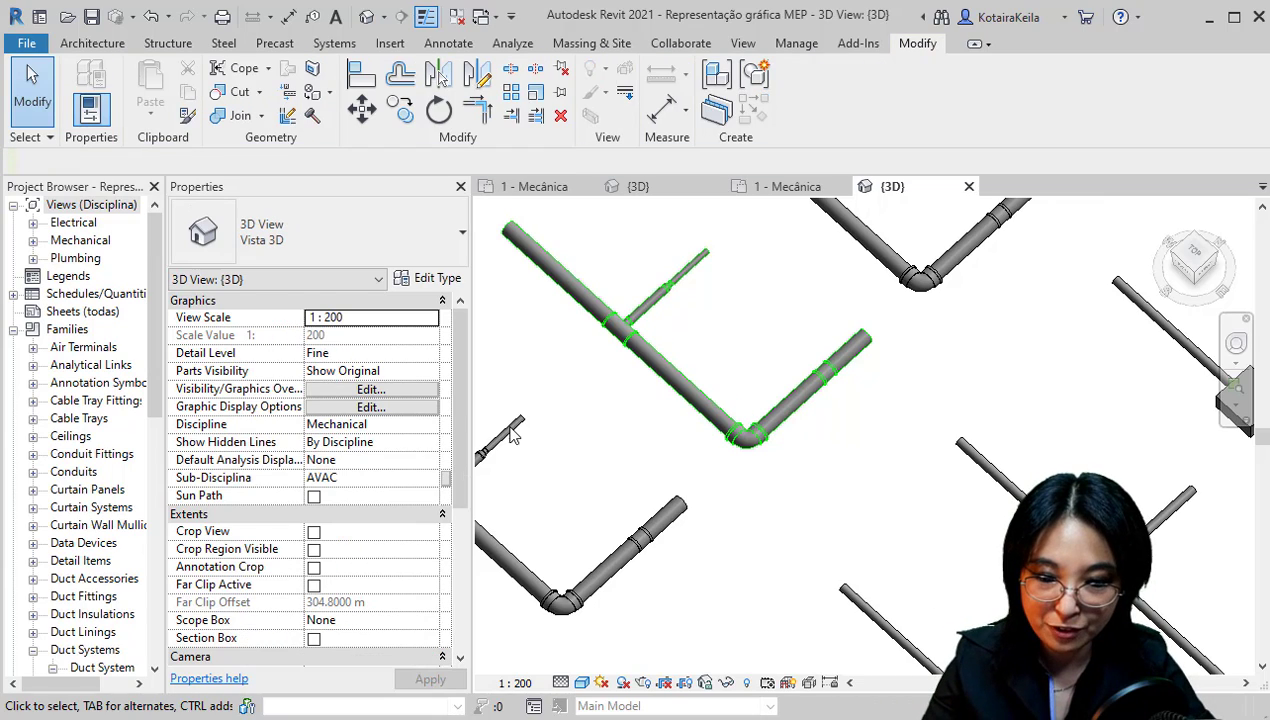
Open the filter definitions from the 3D view's Visibility/Graphic Overrides and display the Sanitário filter's pipe categories and rule
left_click(414, 392)
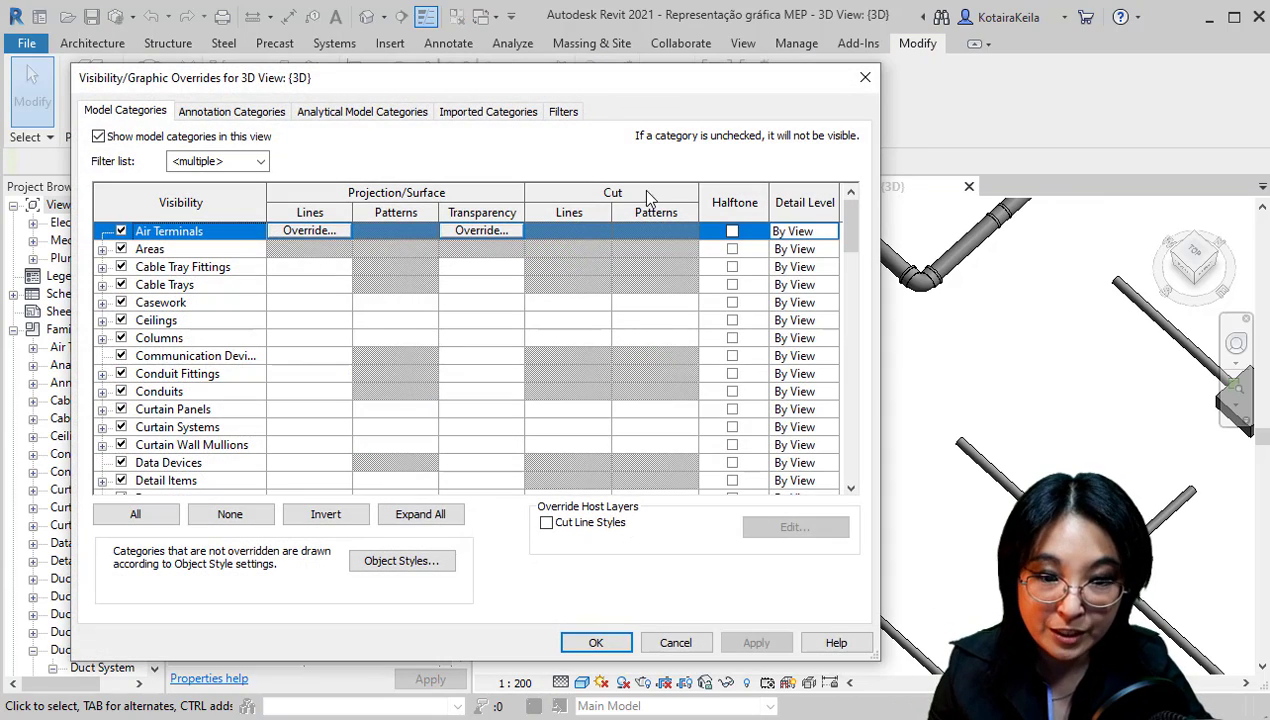
left_click(561, 114)
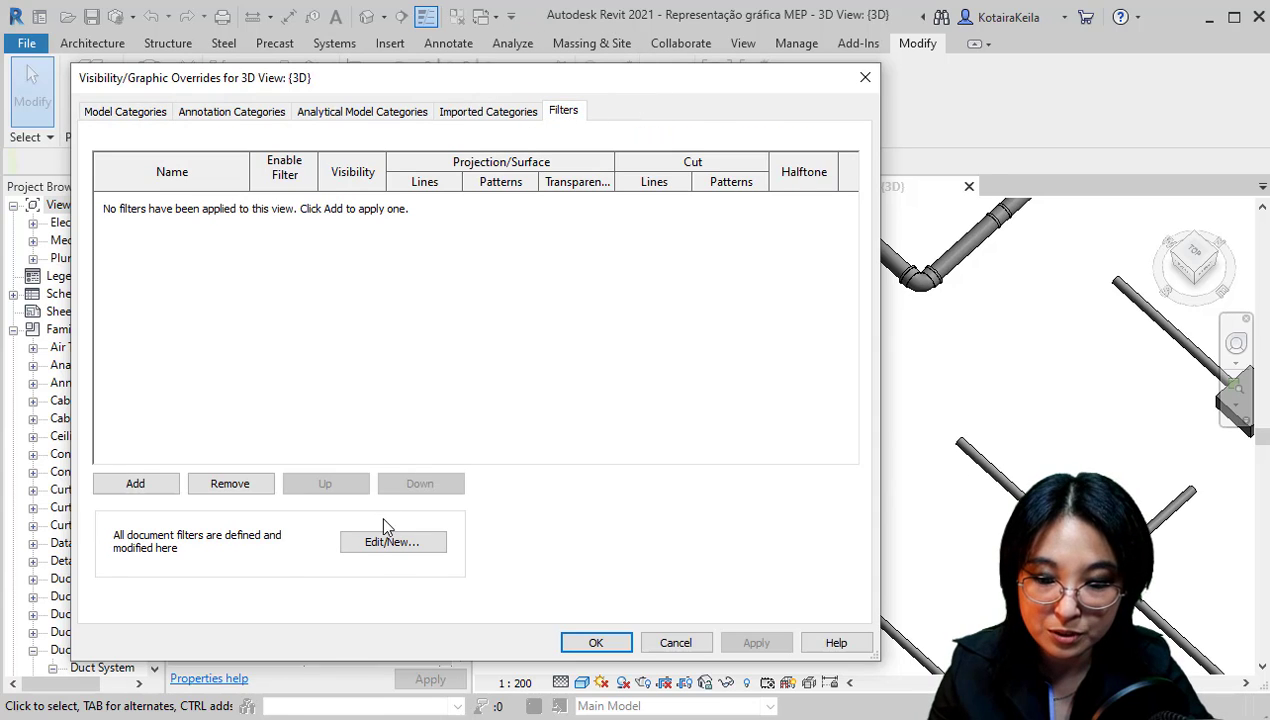
left_click(378, 548)
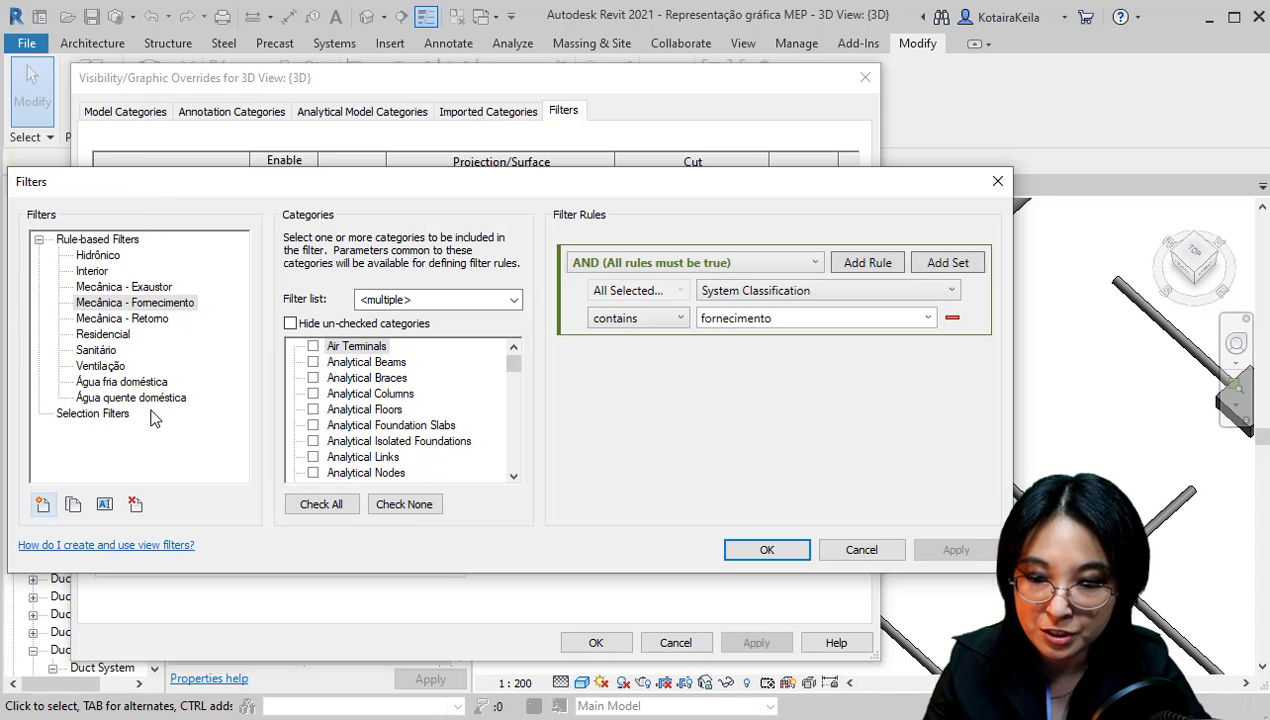
left_click(100, 351)
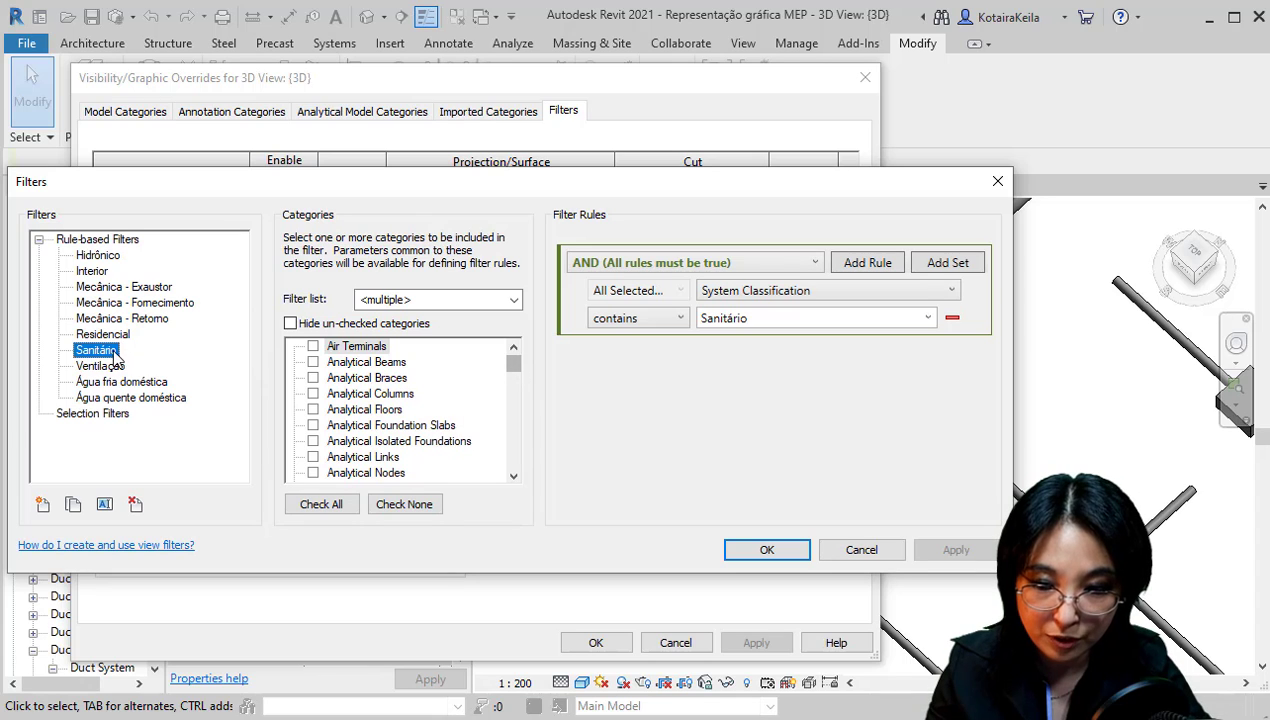
left_click_drag(513, 372, 417, 425)
scroll(417, 425, "down", 1)
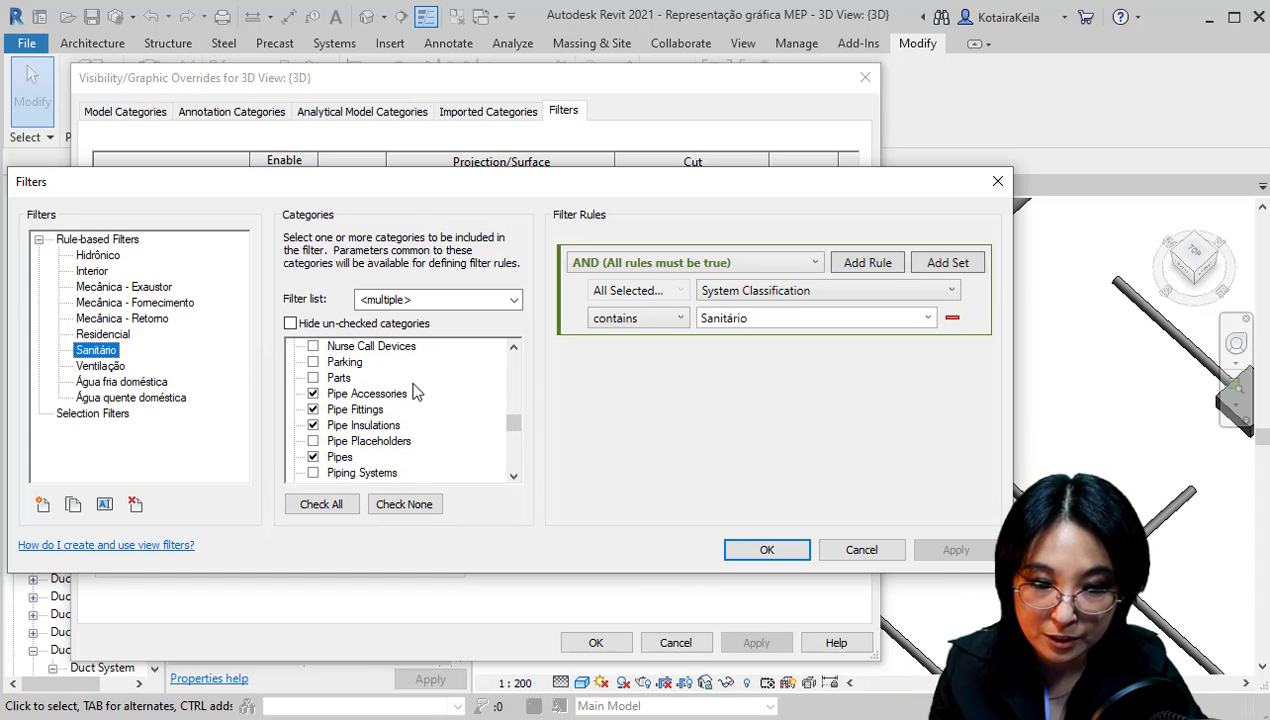
Make the Sanitário filter's rule System Type contains Sanitário, and accept the filter definitions
left_click(752, 292)
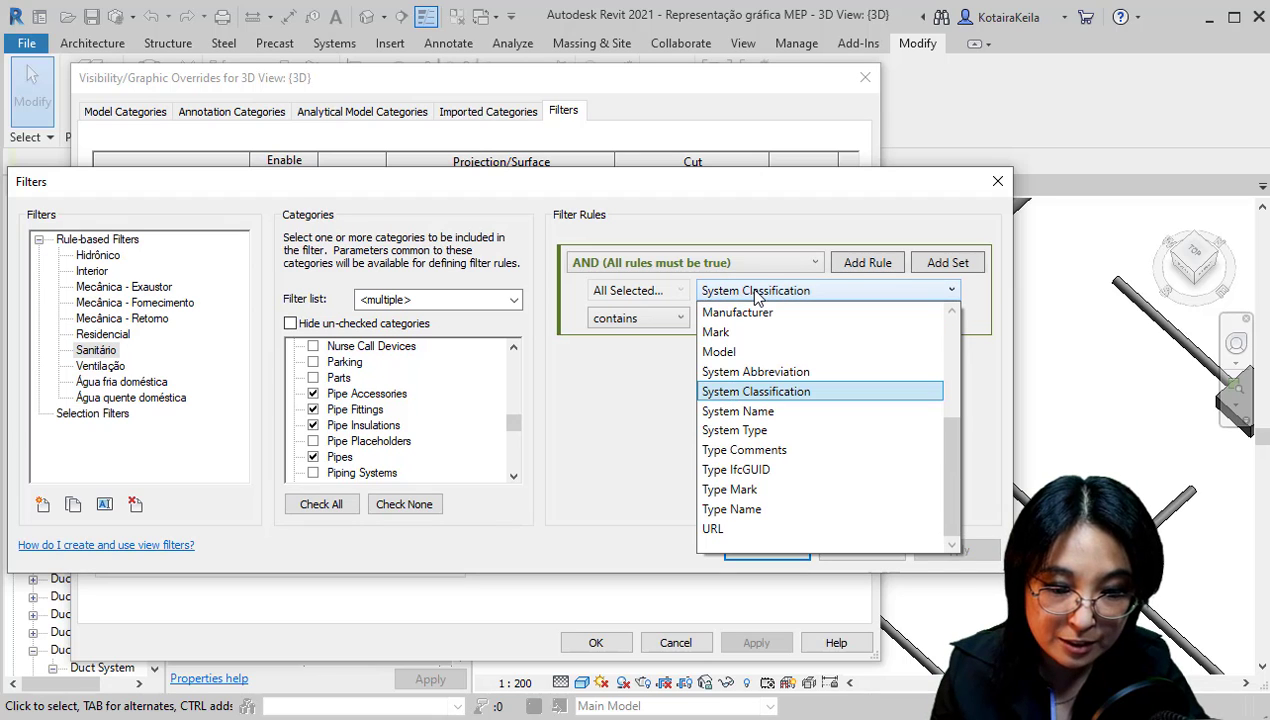
left_click(740, 431)
type("Sanitário")
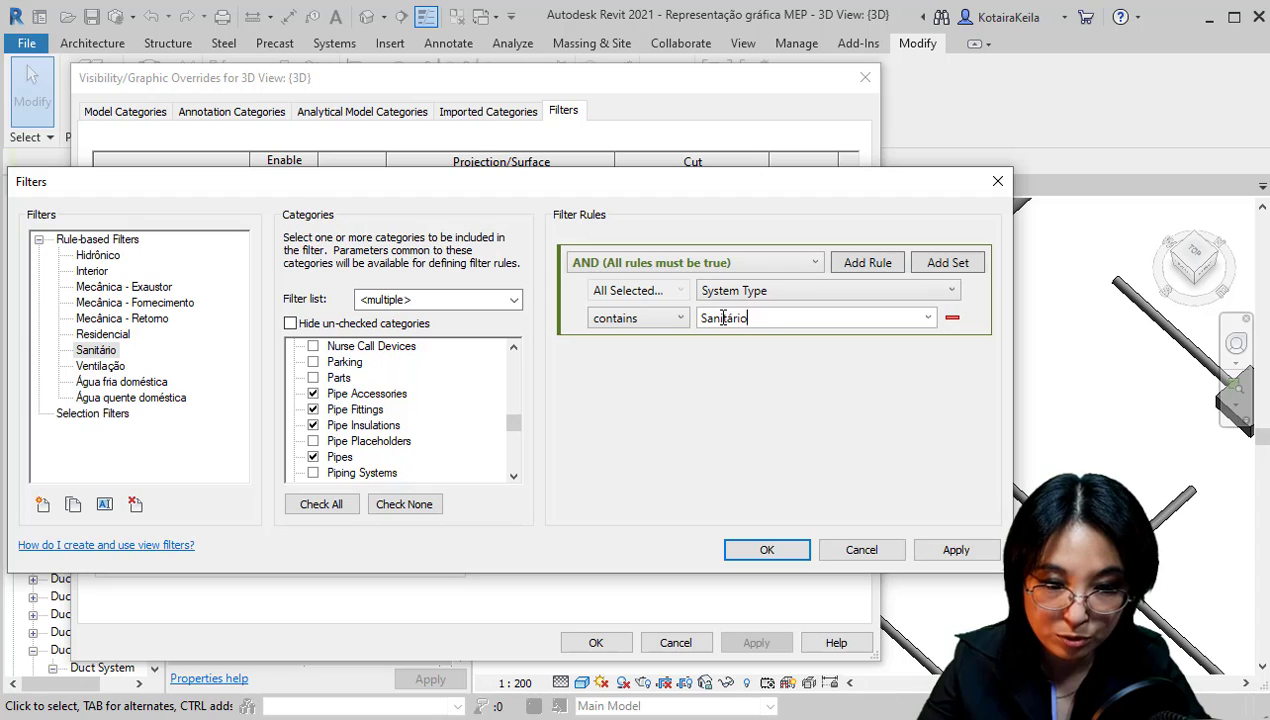
left_click_drag(764, 322, 664, 321)
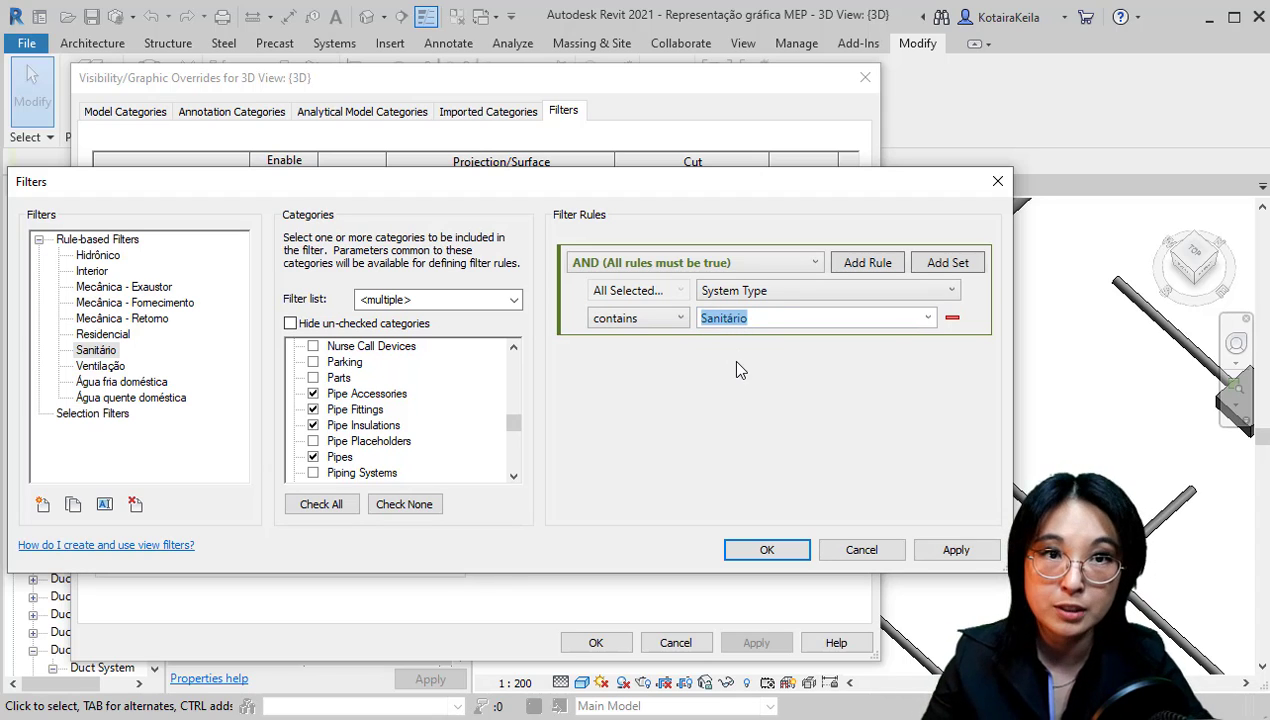
left_click(766, 548)
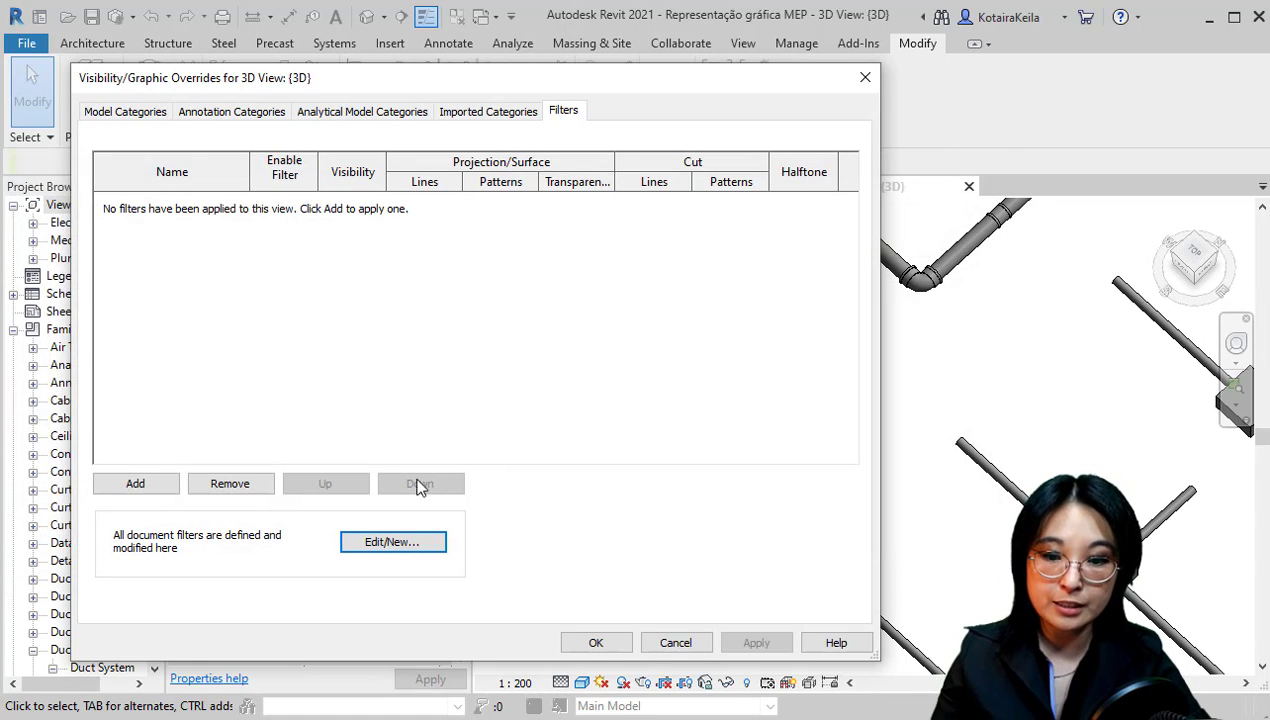
left_click(401, 538)
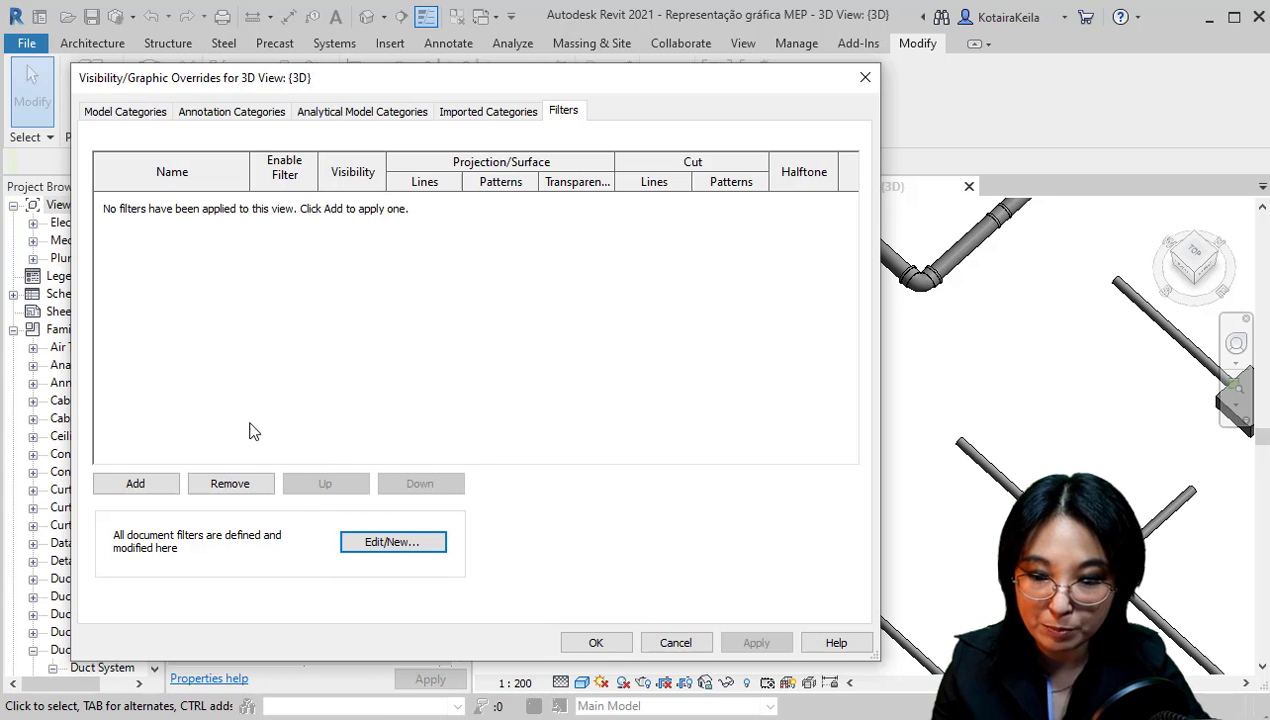
Add the Água fria doméstica filter to the 3D view
left_click(155, 487)
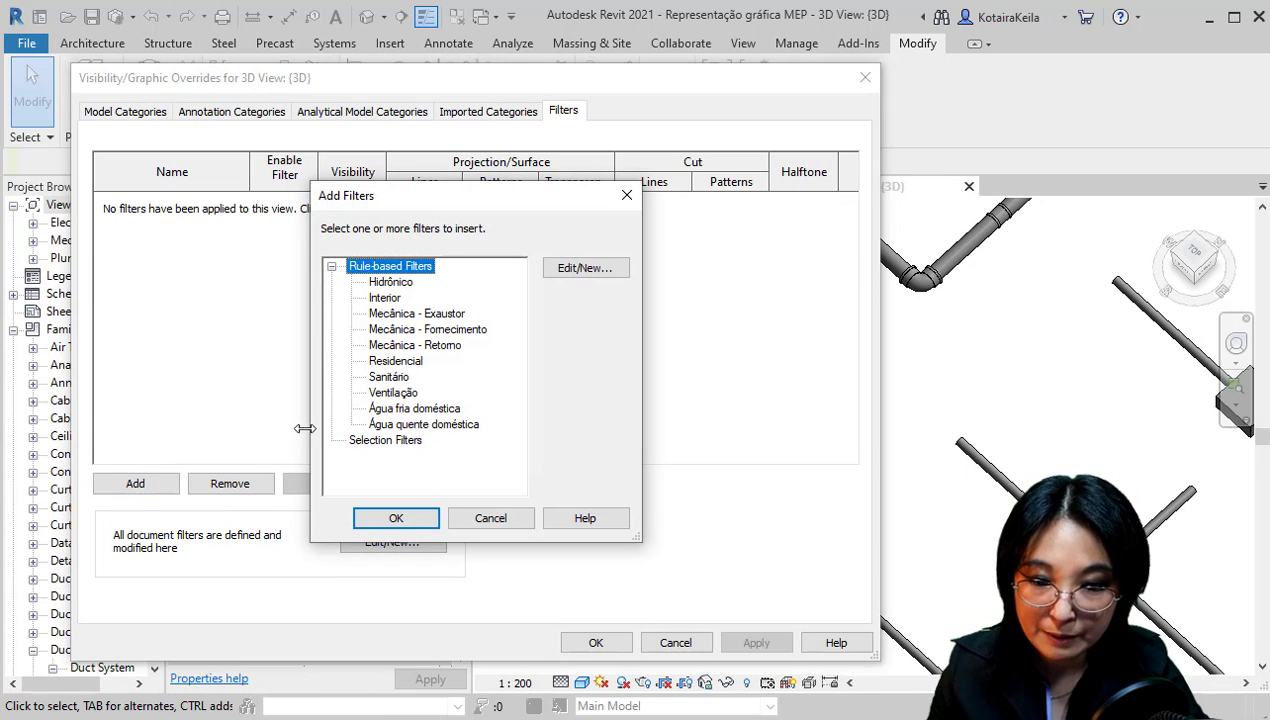
left_click(400, 410)
left_click(405, 516)
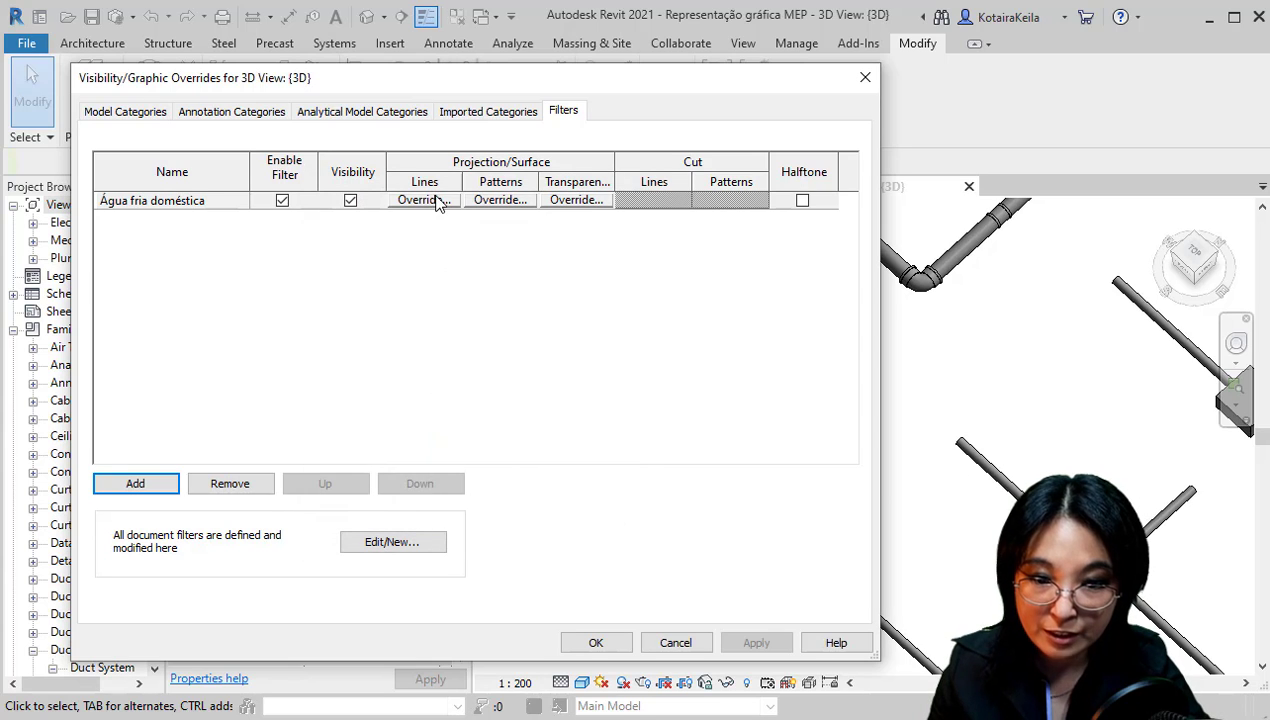
Override the Água fria doméstica filter's projection line color with dark blue RGB 000-000-102
left_click(425, 200)
left_click(505, 363)
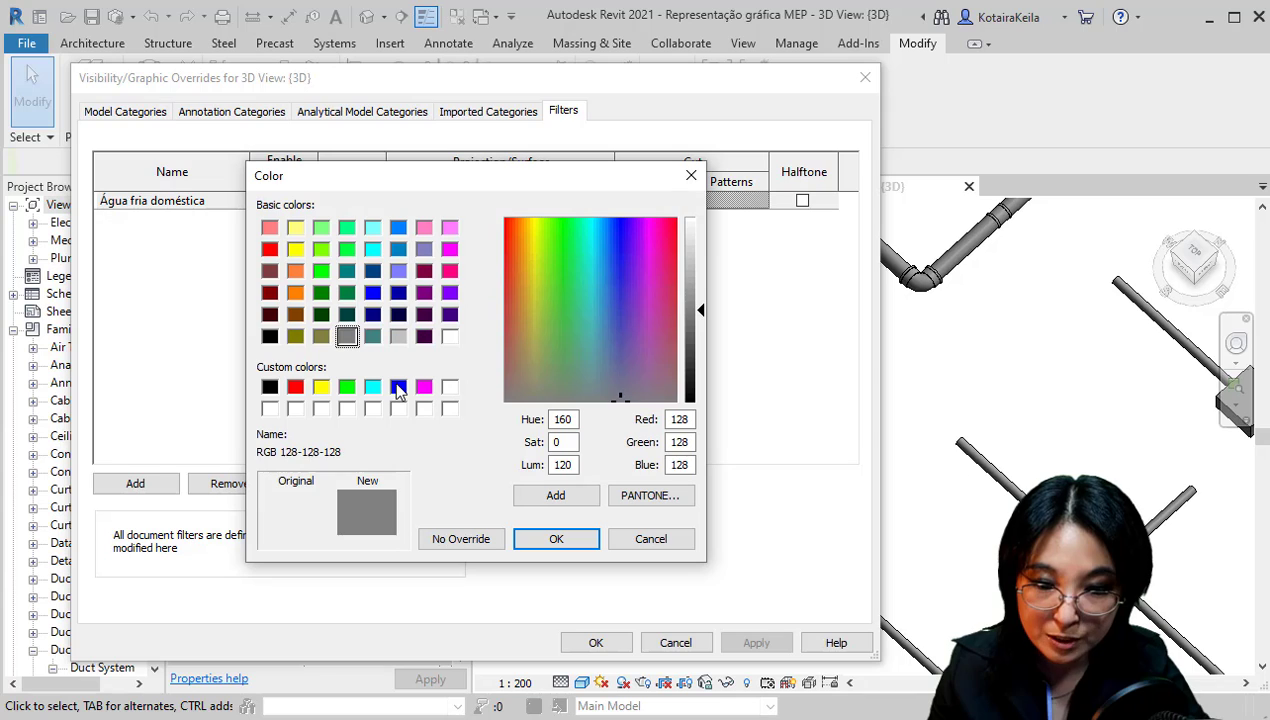
left_click(398, 387)
left_click_drag(701, 311, 701, 365)
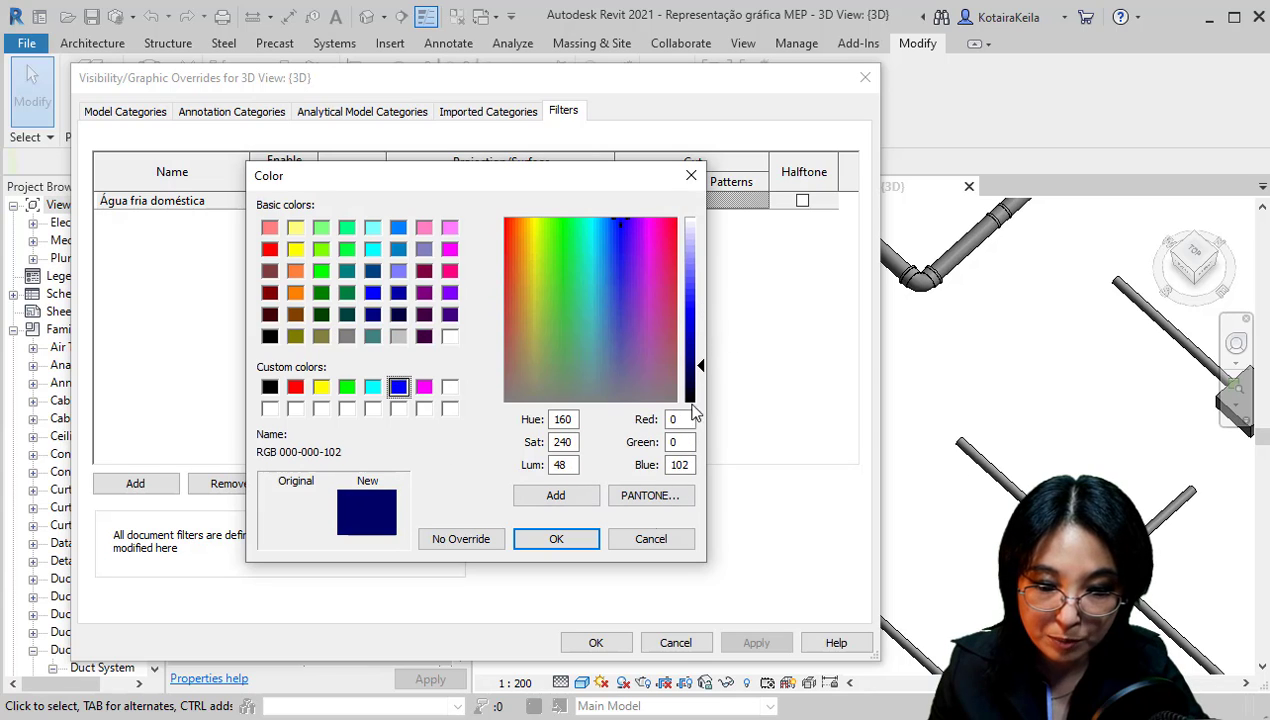
left_click(556, 541)
left_click(533, 444)
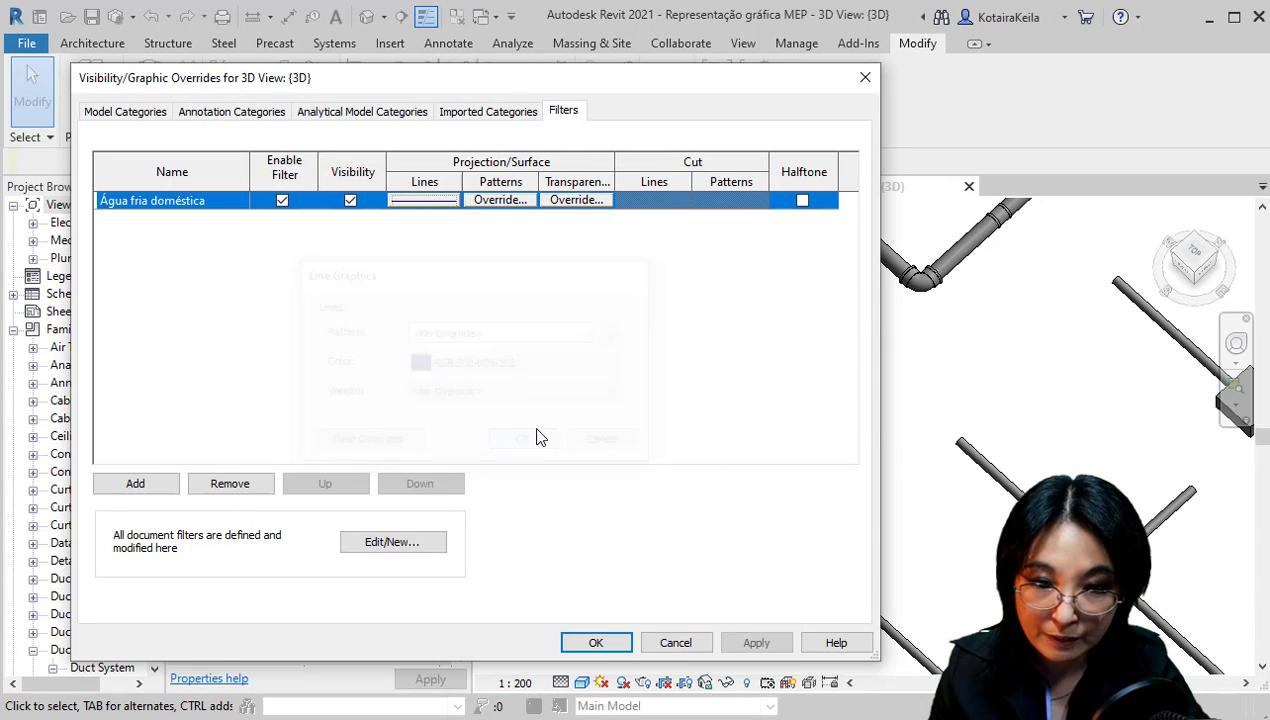
Override the Água fria doméstica filter's foreground surface pattern with a solid fill in light blue RGB 106-106-255, and apply it to the view
left_click(500, 200)
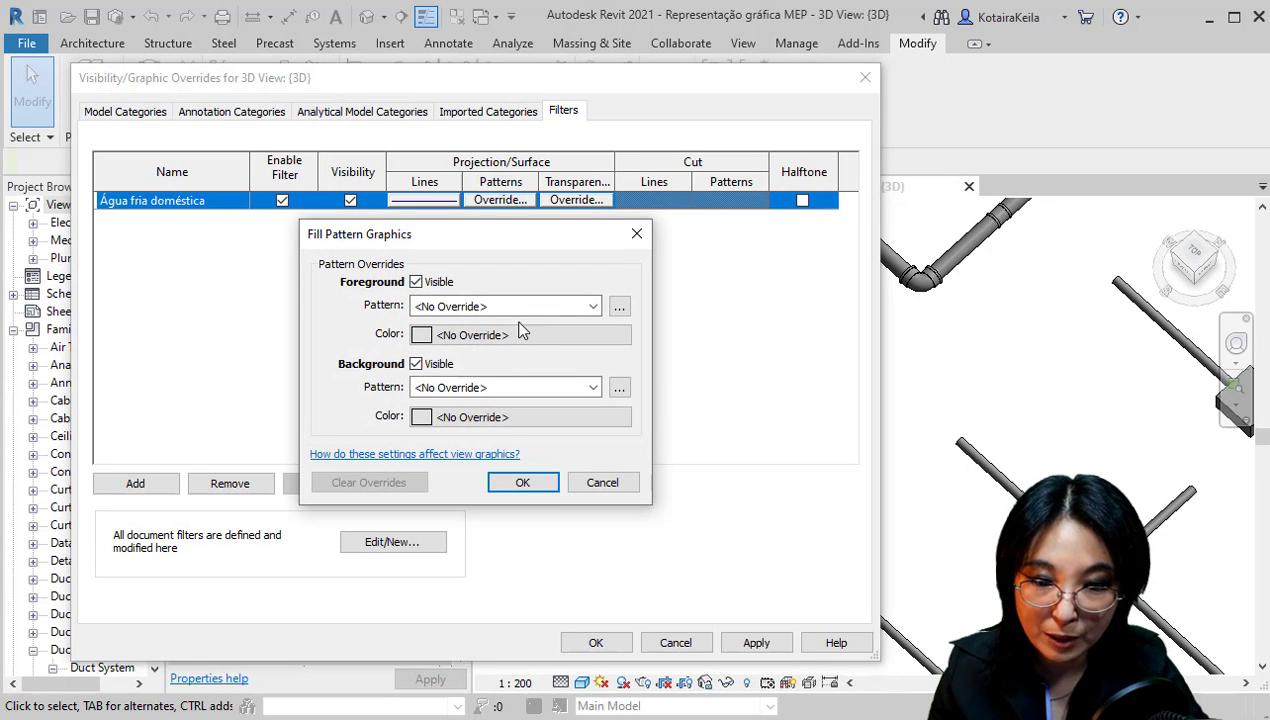
left_click(540, 334)
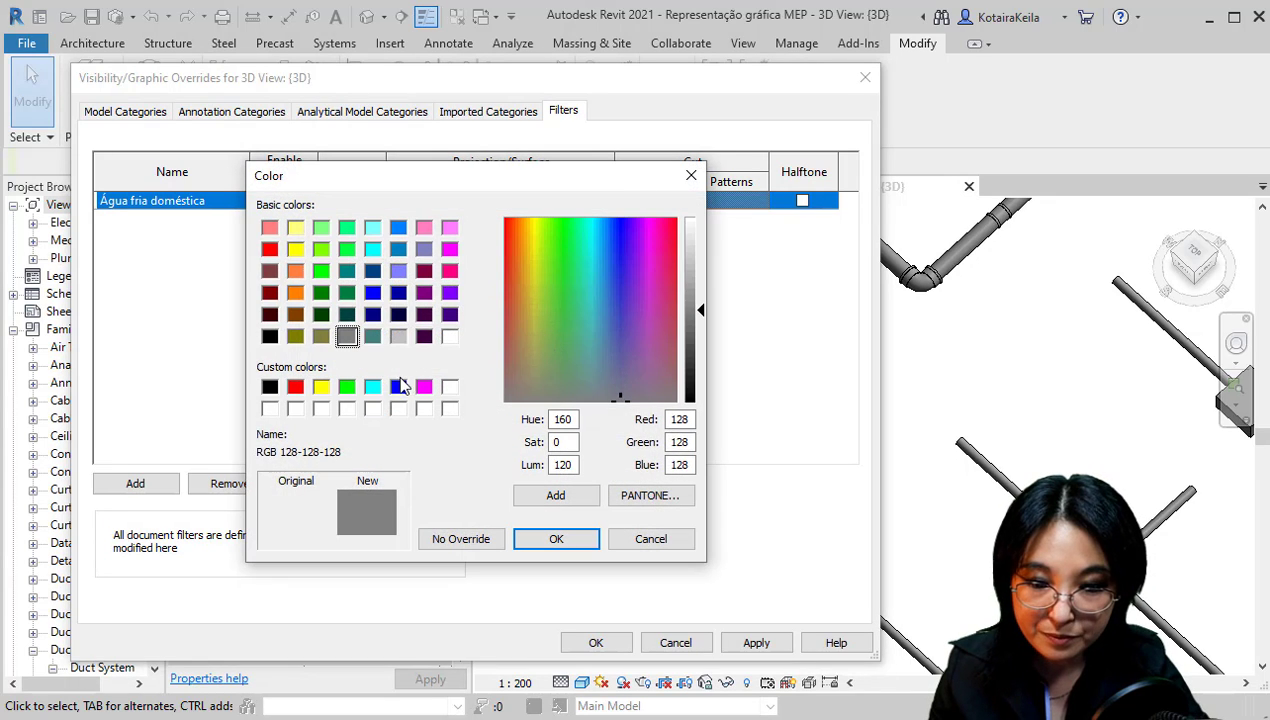
left_click(399, 387)
left_click_drag(724, 266, 698, 272)
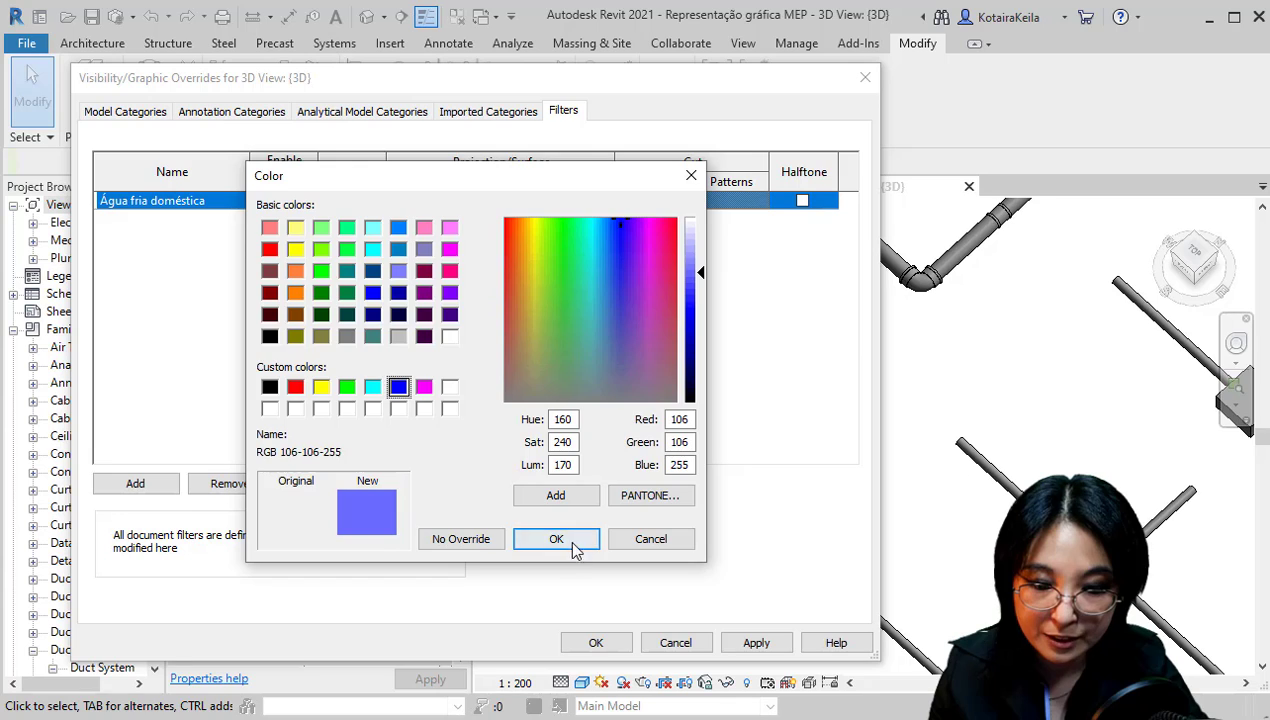
left_click(556, 539)
left_click(585, 287)
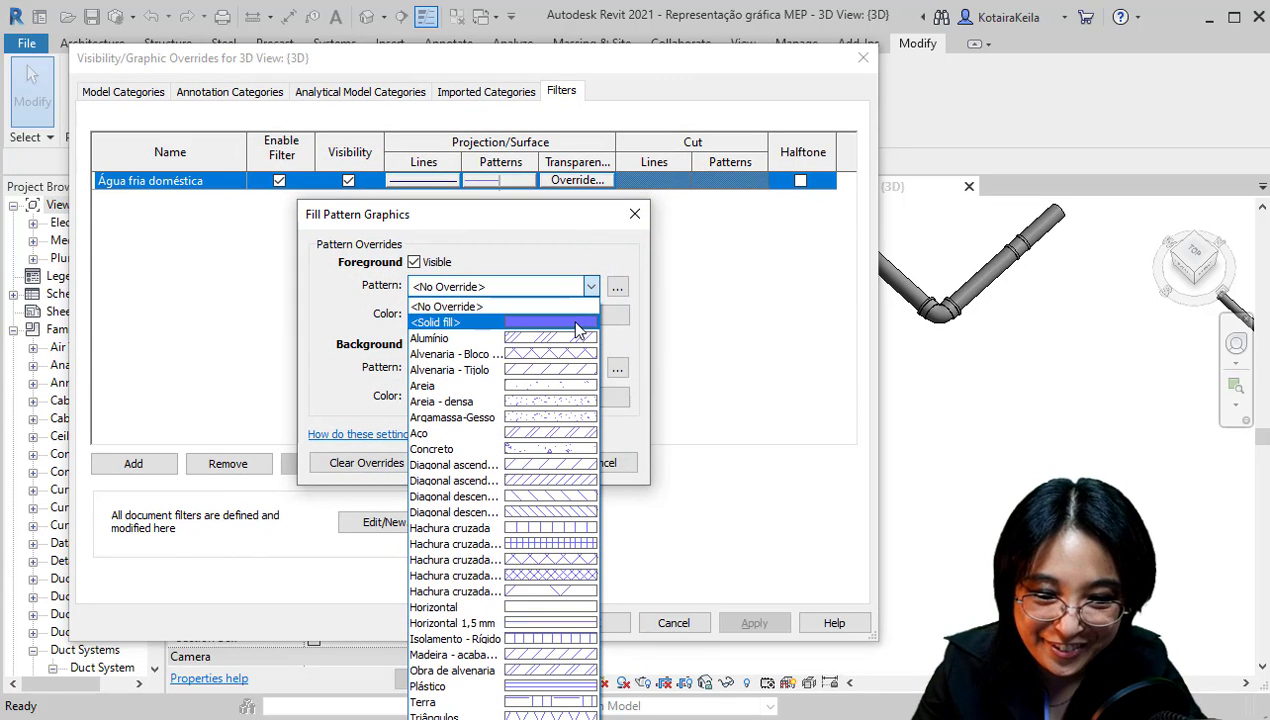
left_click(578, 322)
left_click(548, 463)
left_click(754, 622)
left_click_drag(713, 80, 742, 100)
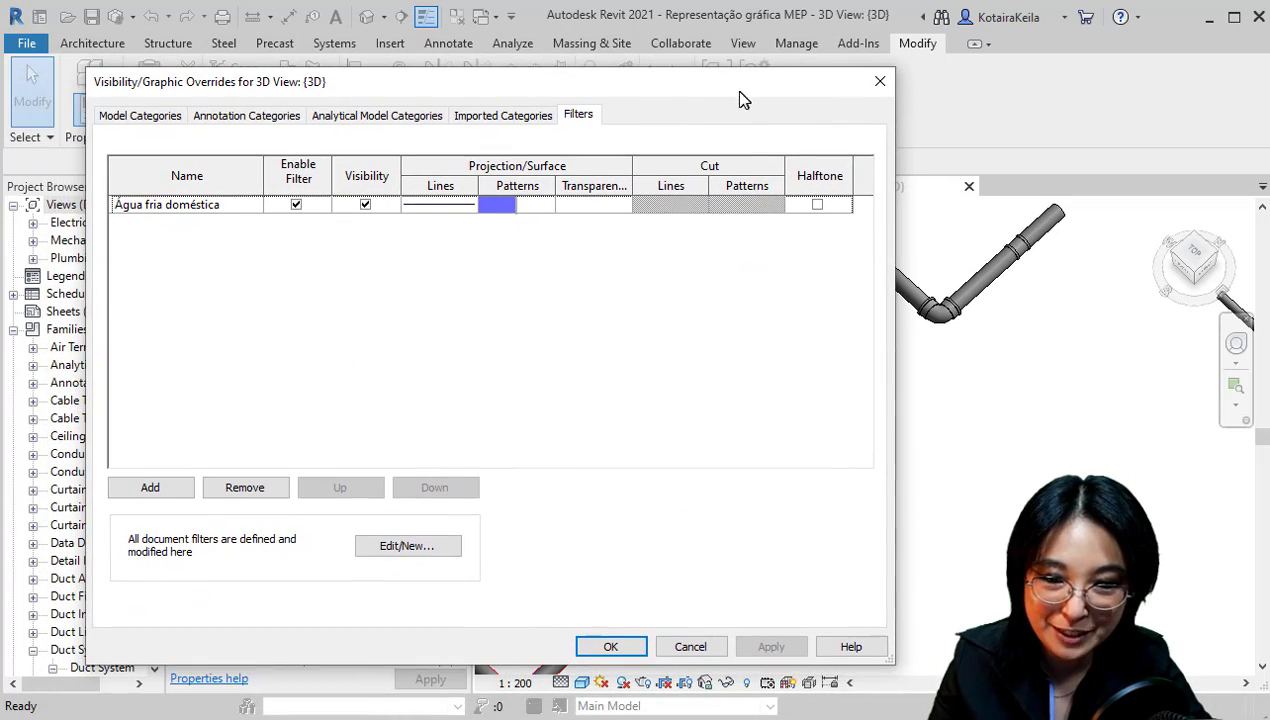
Add the Água quente doméstica filter to the 3D view
left_click(150, 487)
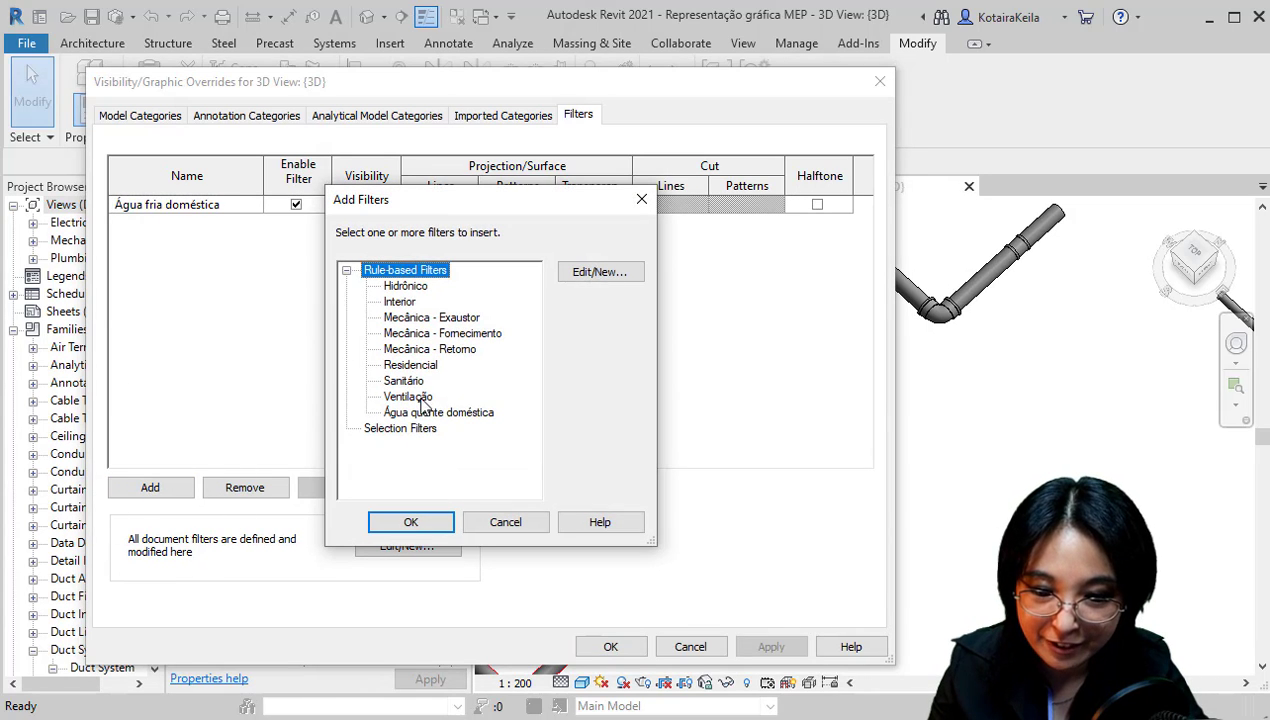
left_click(430, 412)
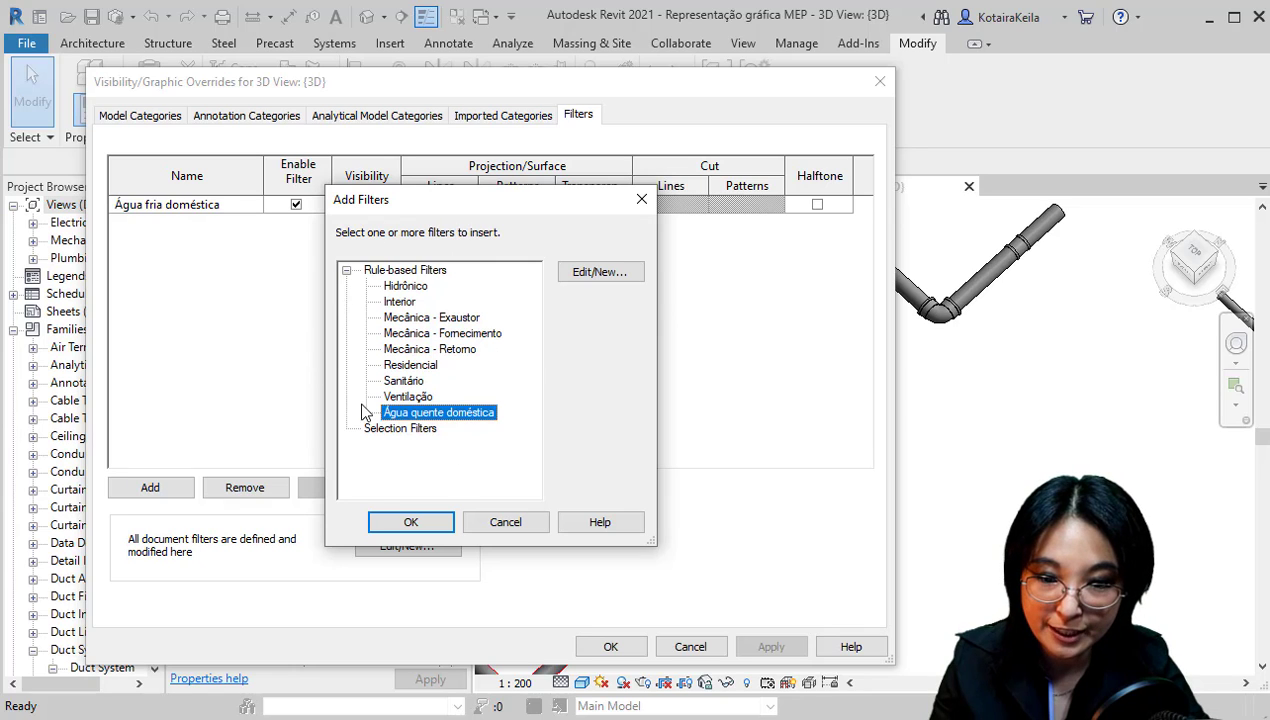
left_click(433, 523)
Override the Água quente doméstica filter's projection line color with dark red RGB 121-000-000
left_click(451, 222)
left_click(452, 222)
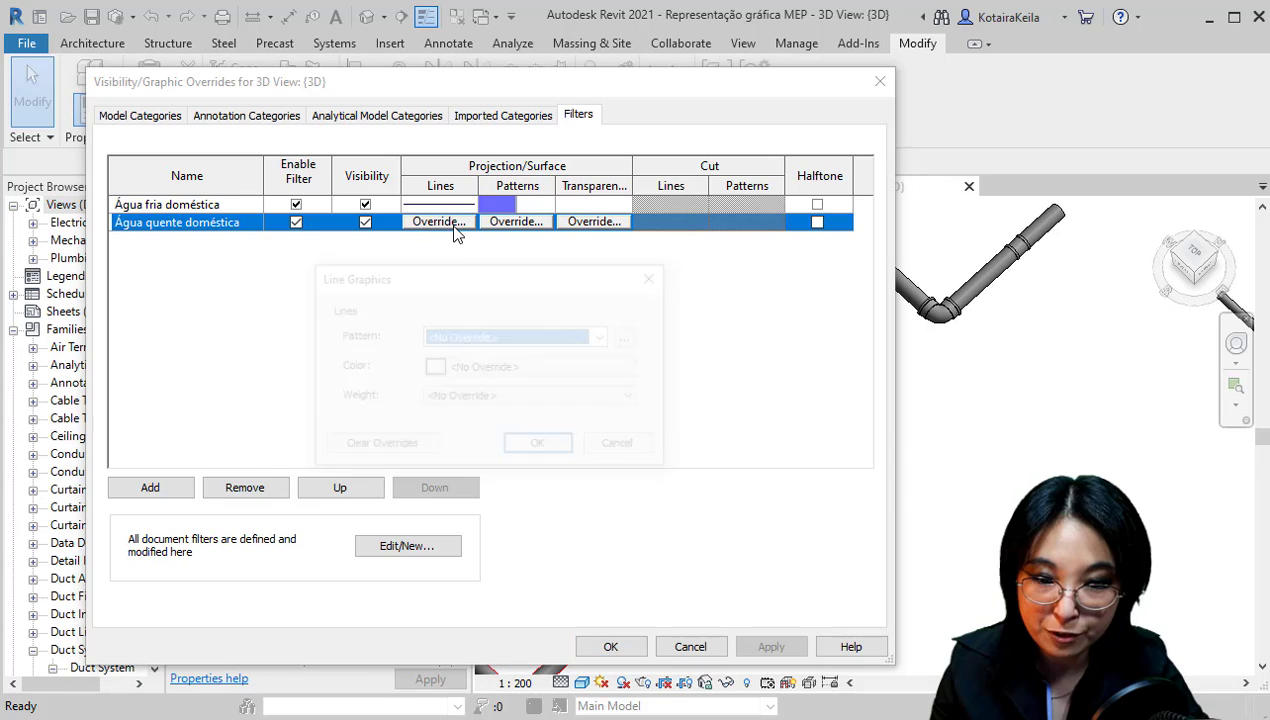
left_click(495, 370)
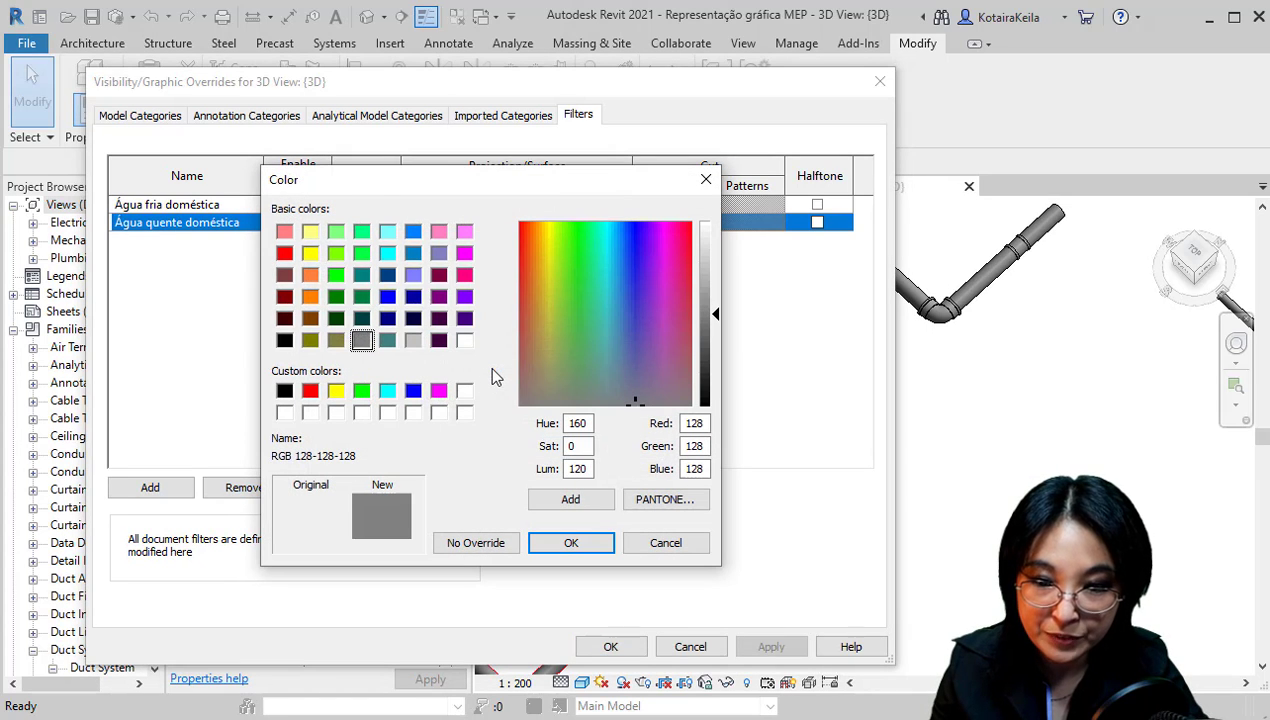
left_click(311, 391)
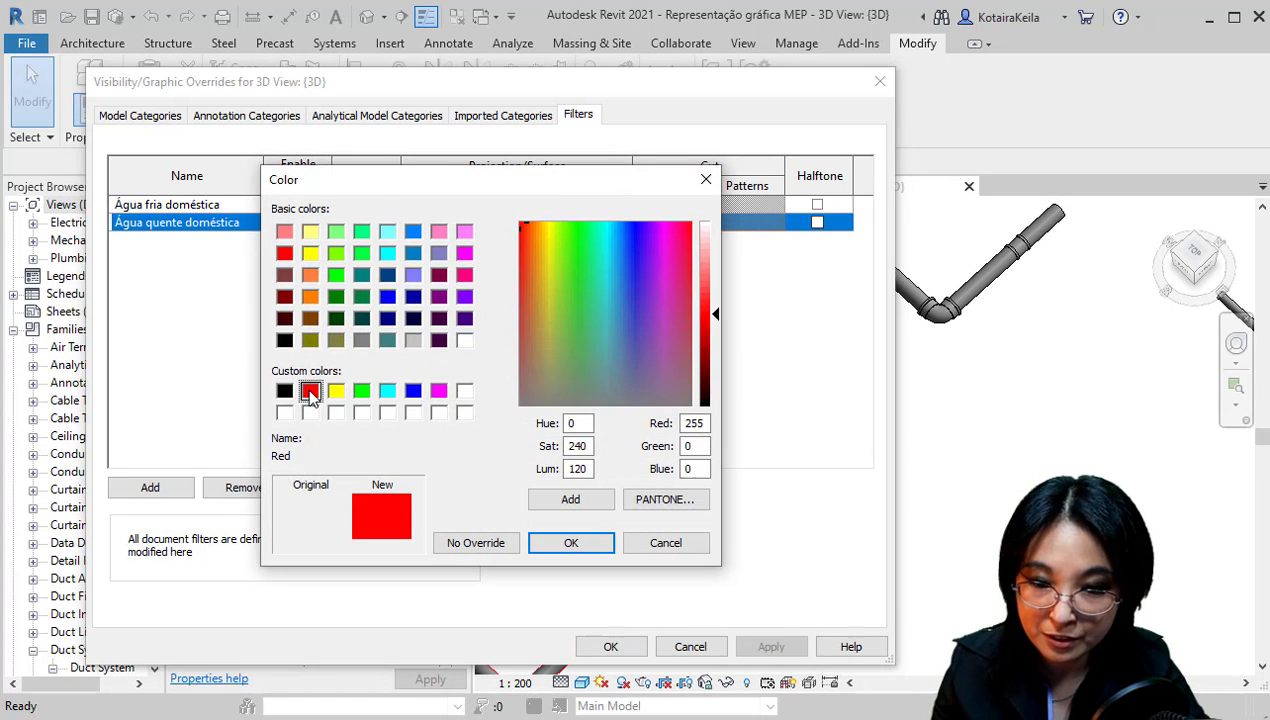
left_click_drag(706, 313, 706, 362)
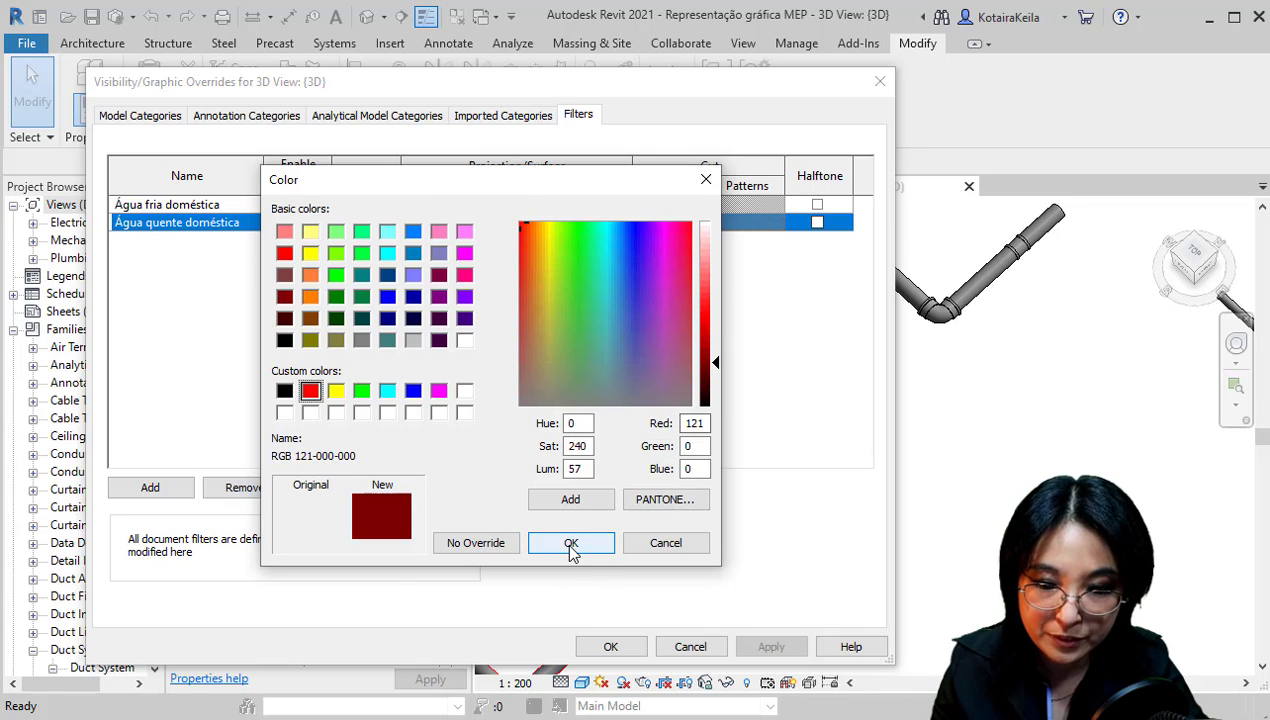
left_click(570, 543)
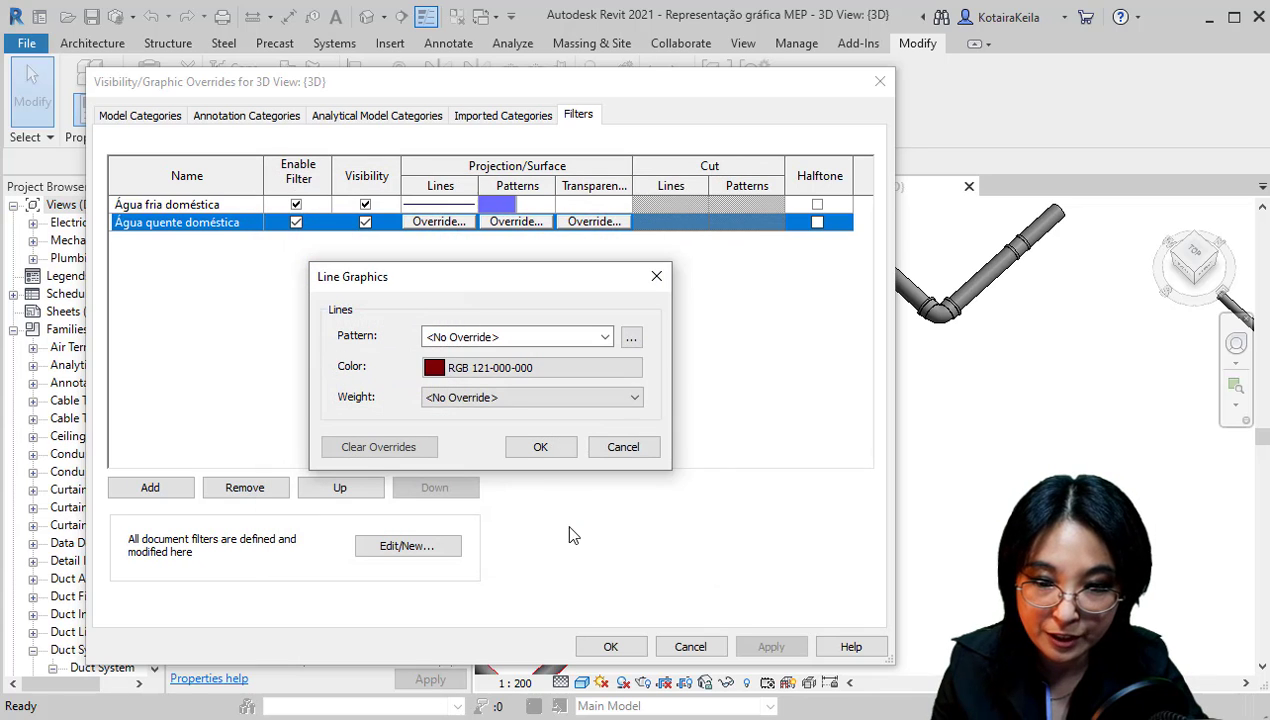
left_click(540, 446)
Override the Água quente doméstica filter's foreground surface pattern with a solid fill in light red RGB 255-121-121, and apply it to the view
left_click(515, 222)
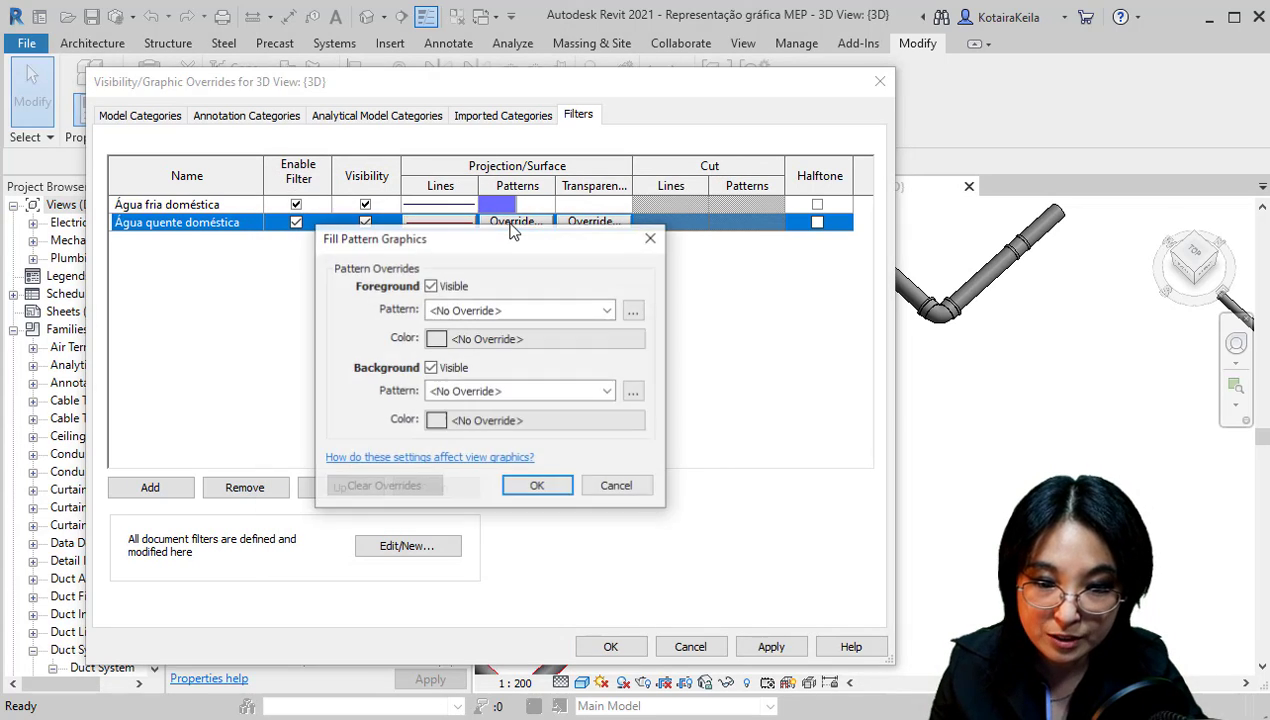
left_click(560, 311)
left_click(497, 26)
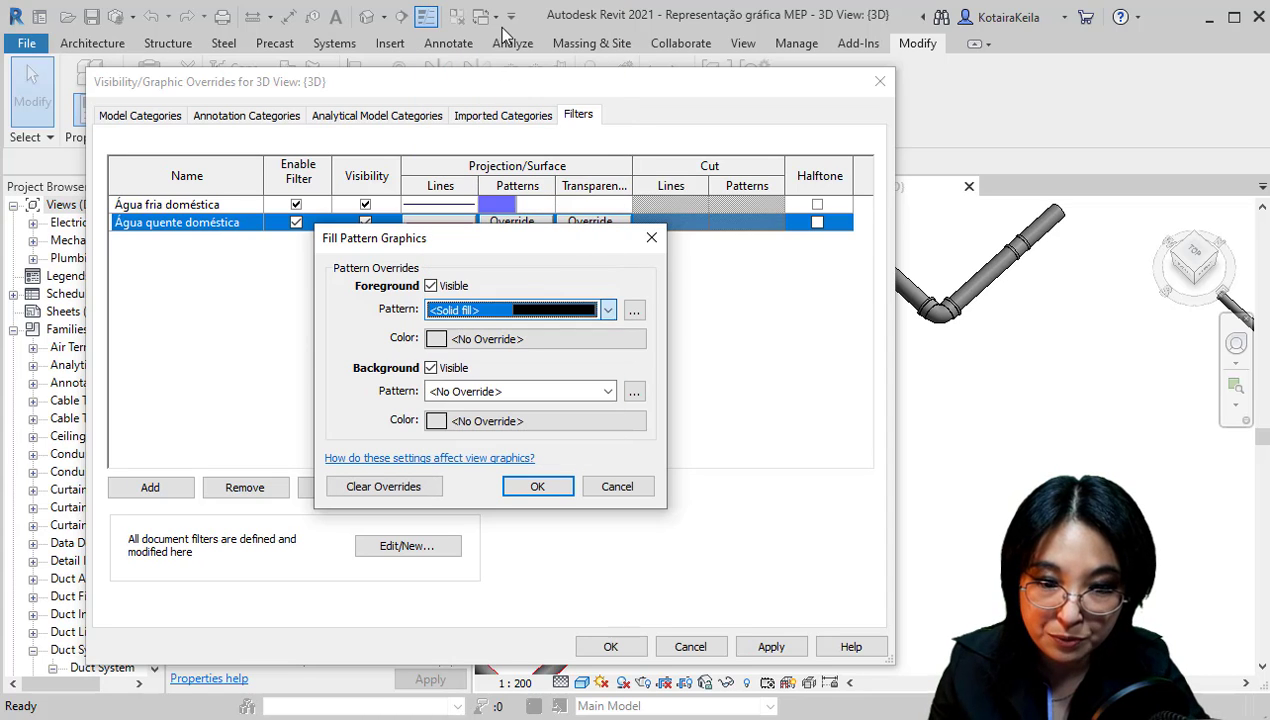
left_click(440, 339)
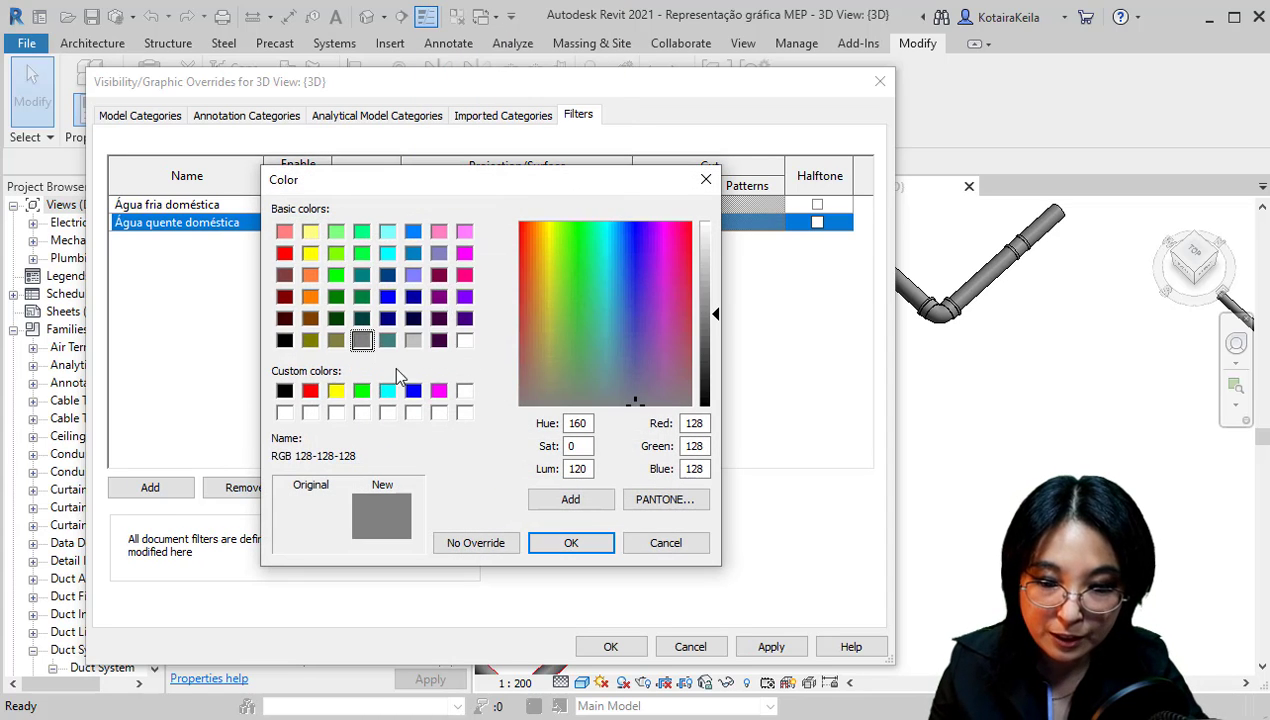
left_click(310, 391)
left_click_drag(707, 292, 708, 270)
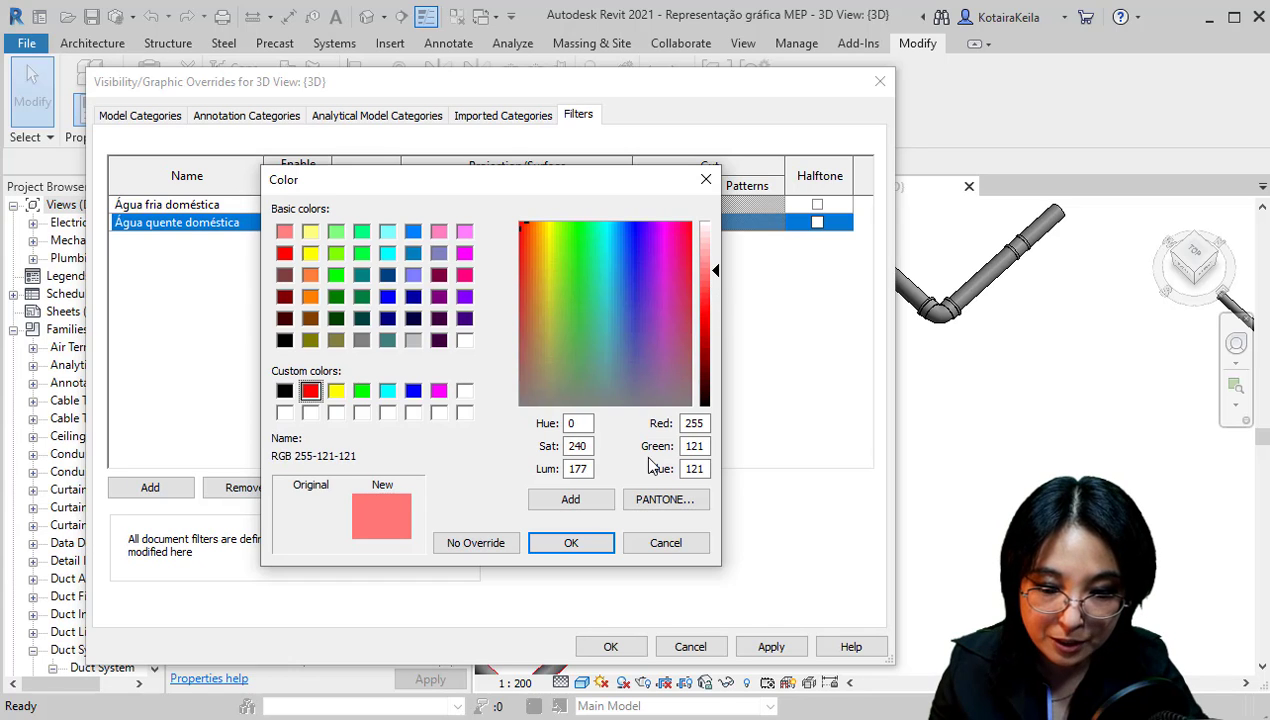
left_click(574, 545)
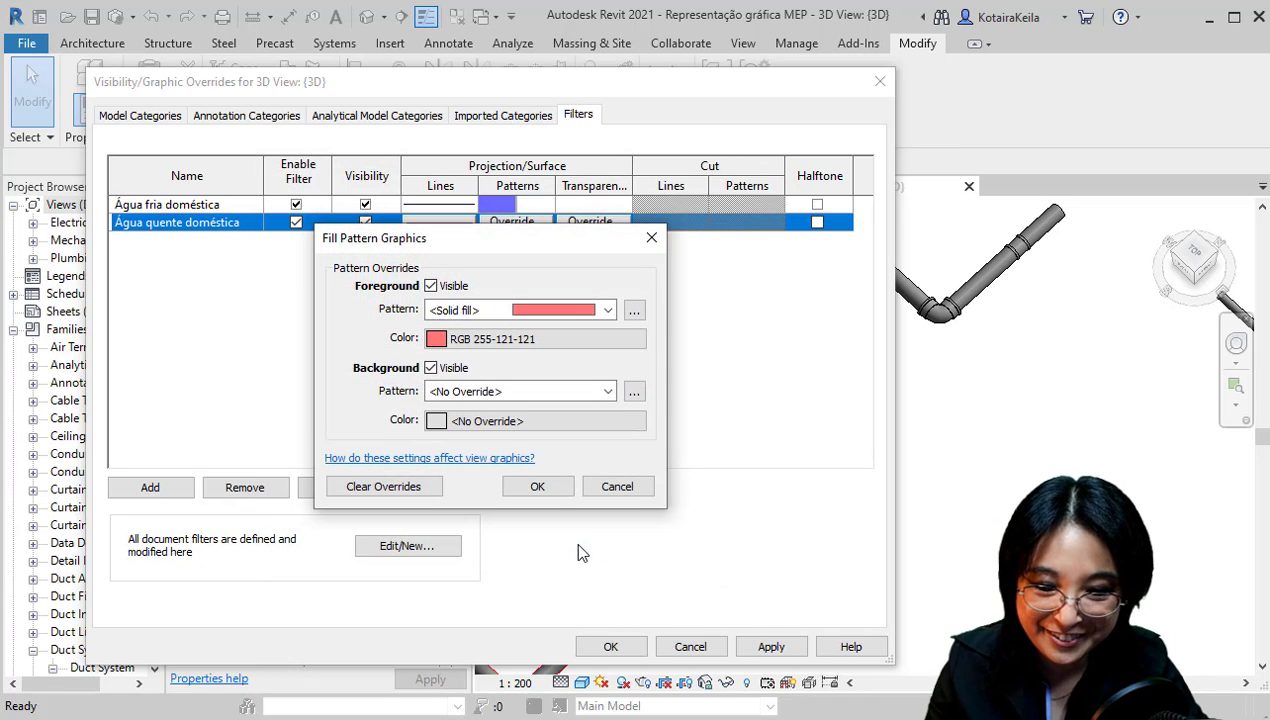
left_click(535, 486)
left_click(610, 646)
Open the list of filters in the 3D view's Visibility/Graphic Overrides
middle_click_drag(645, 632, 899, 405)
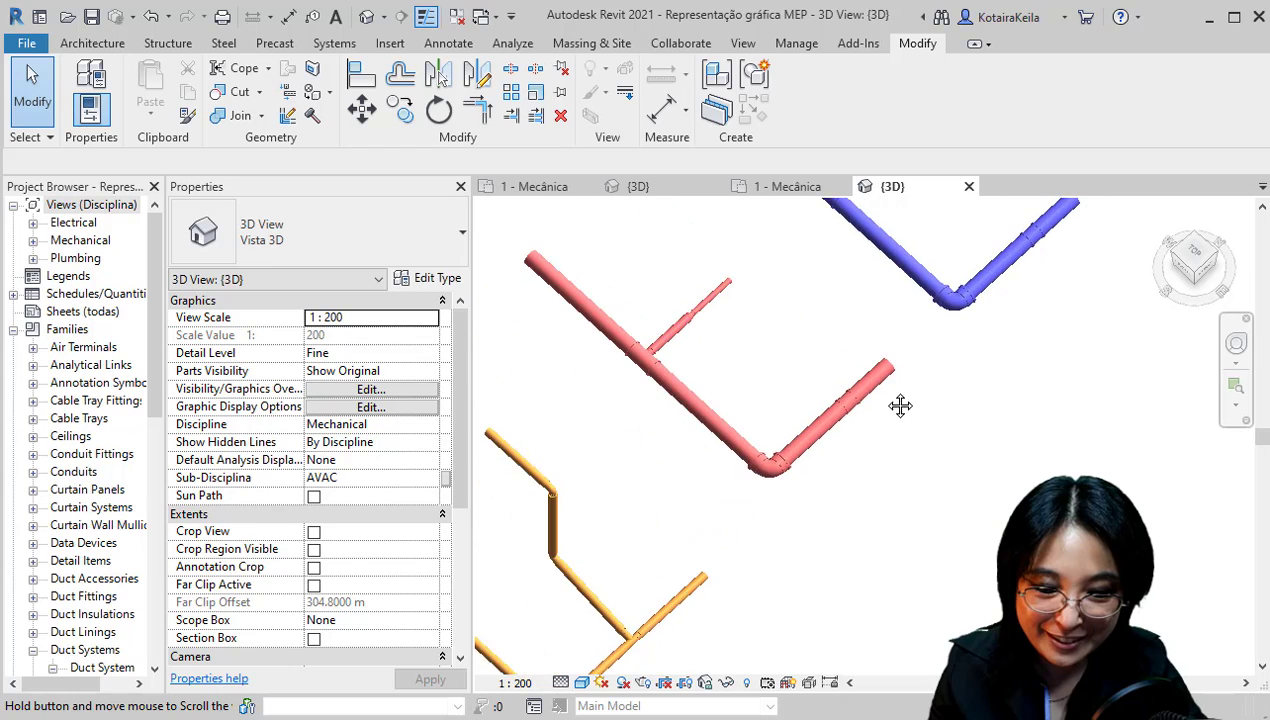
scroll(714, 445, "up", 2)
scroll(714, 447, "down", 2)
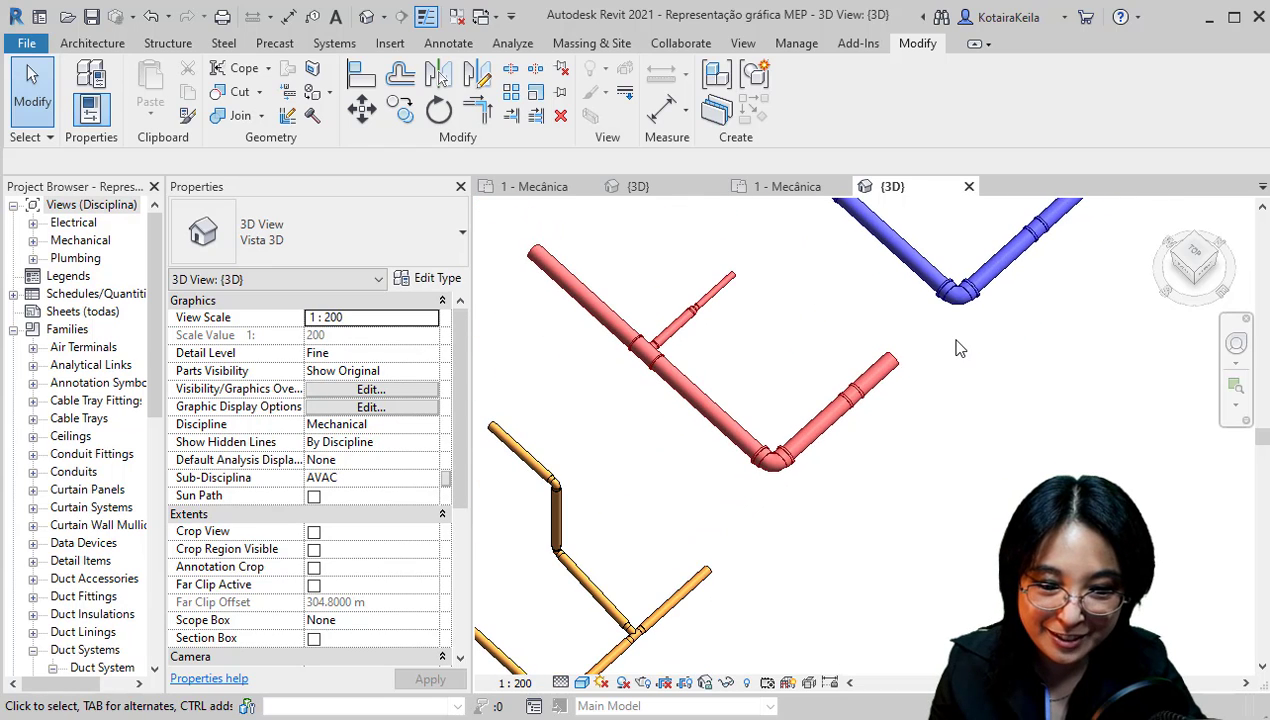
middle_click_drag(1001, 349, 576, 596)
middle_click_drag(842, 369, 718, 589)
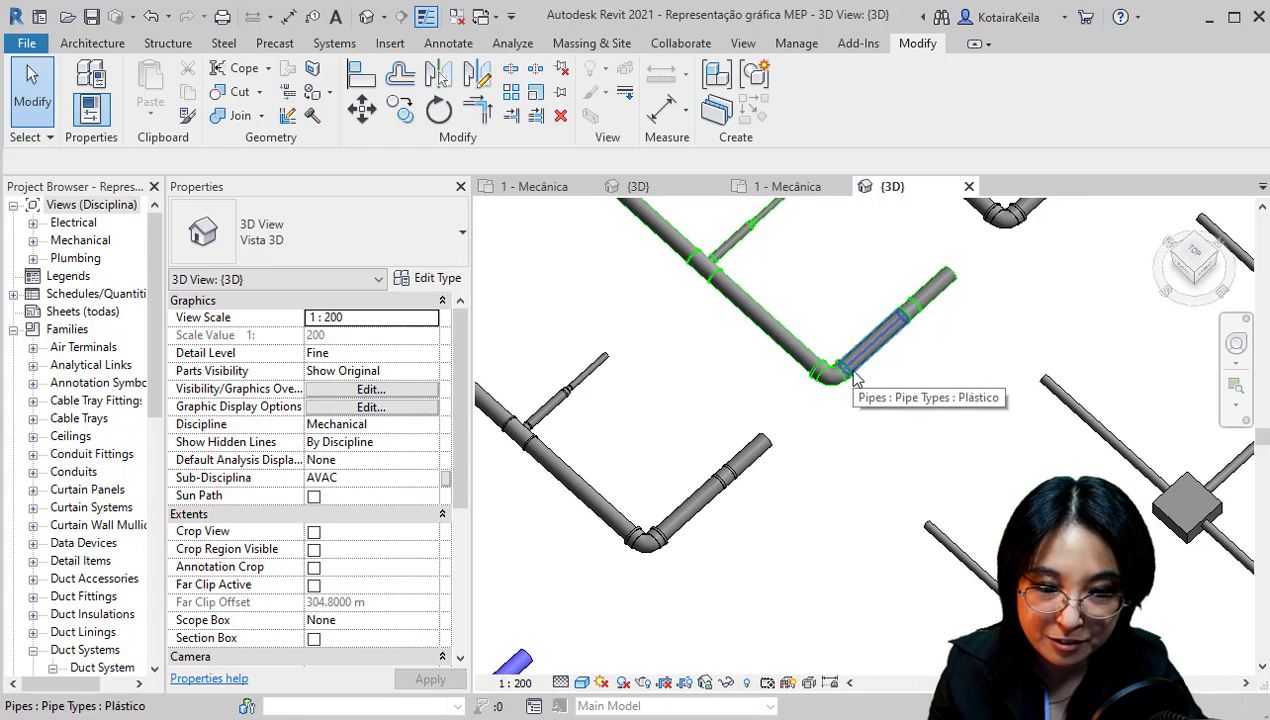
middle_click_drag(855, 378, 834, 464)
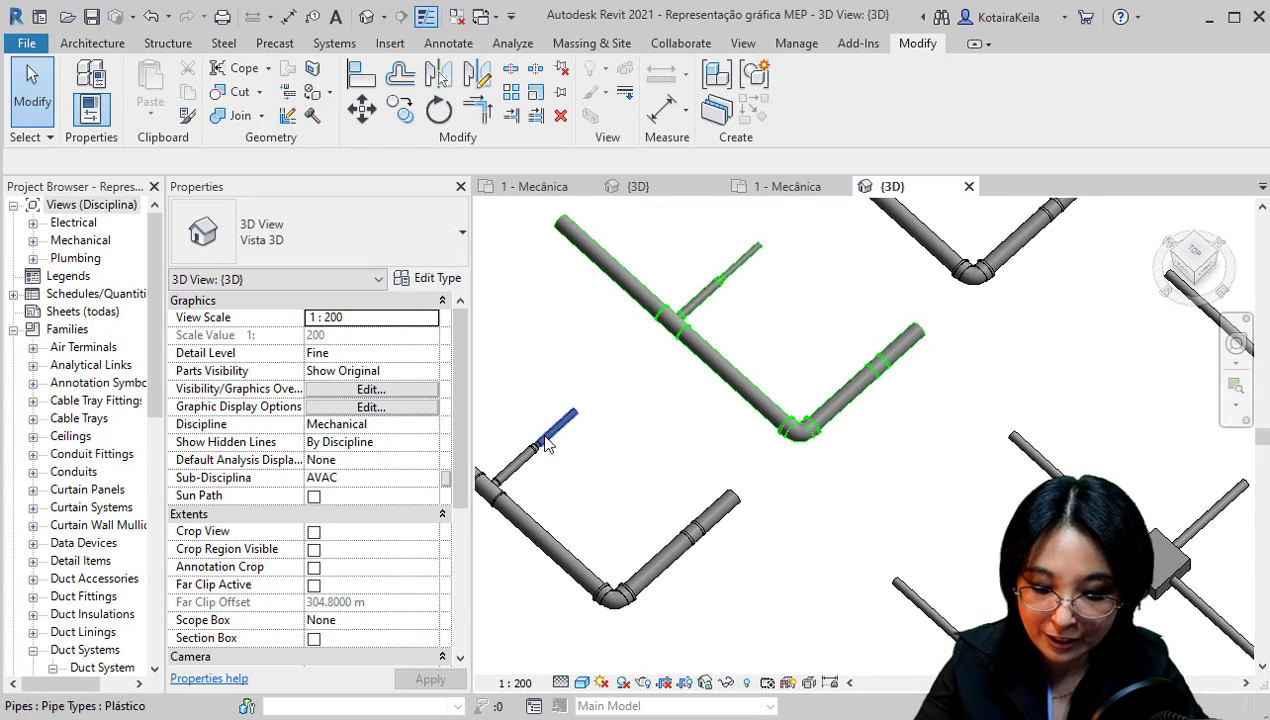
key("v")
key("v")
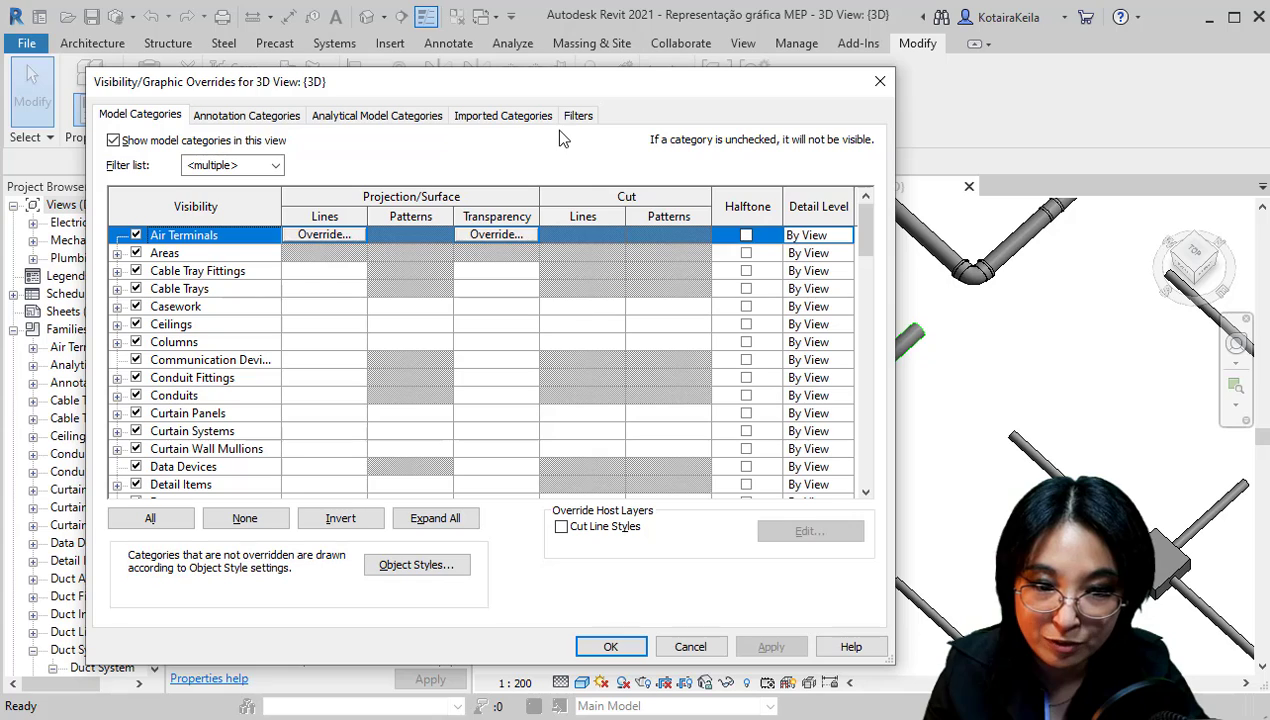
left_click(566, 116)
left_click(168, 493)
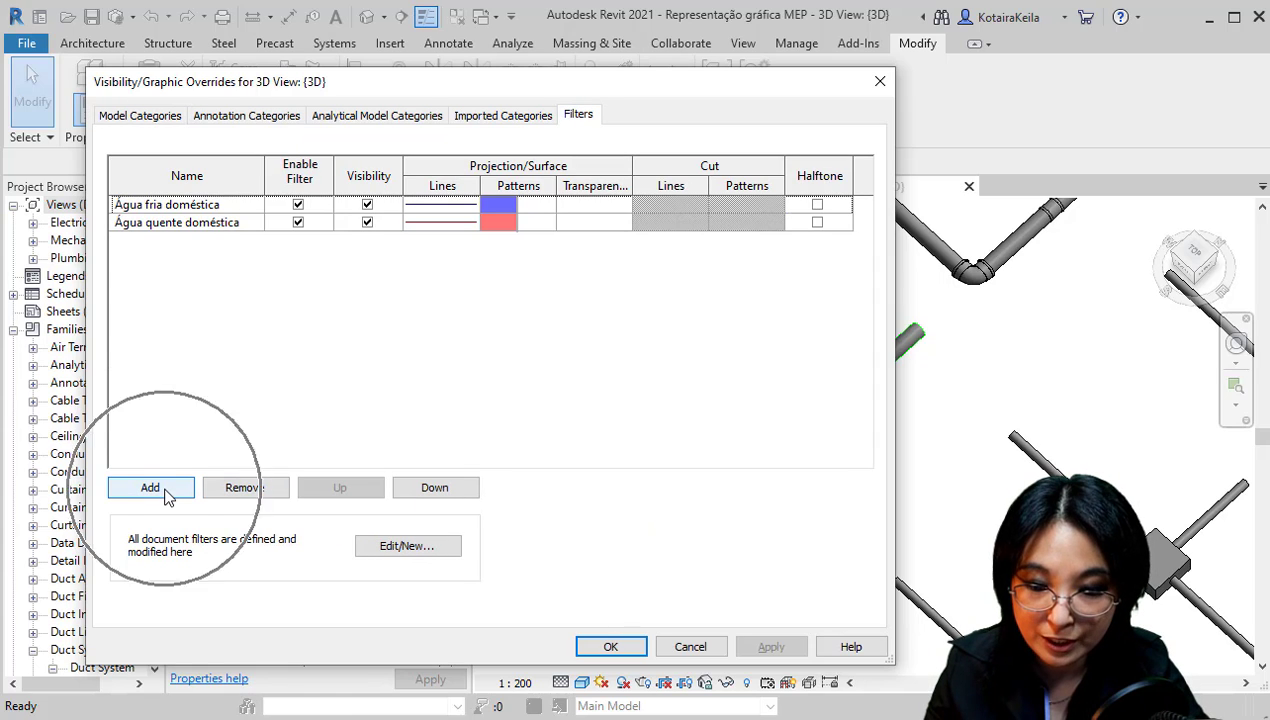
left_click(424, 578)
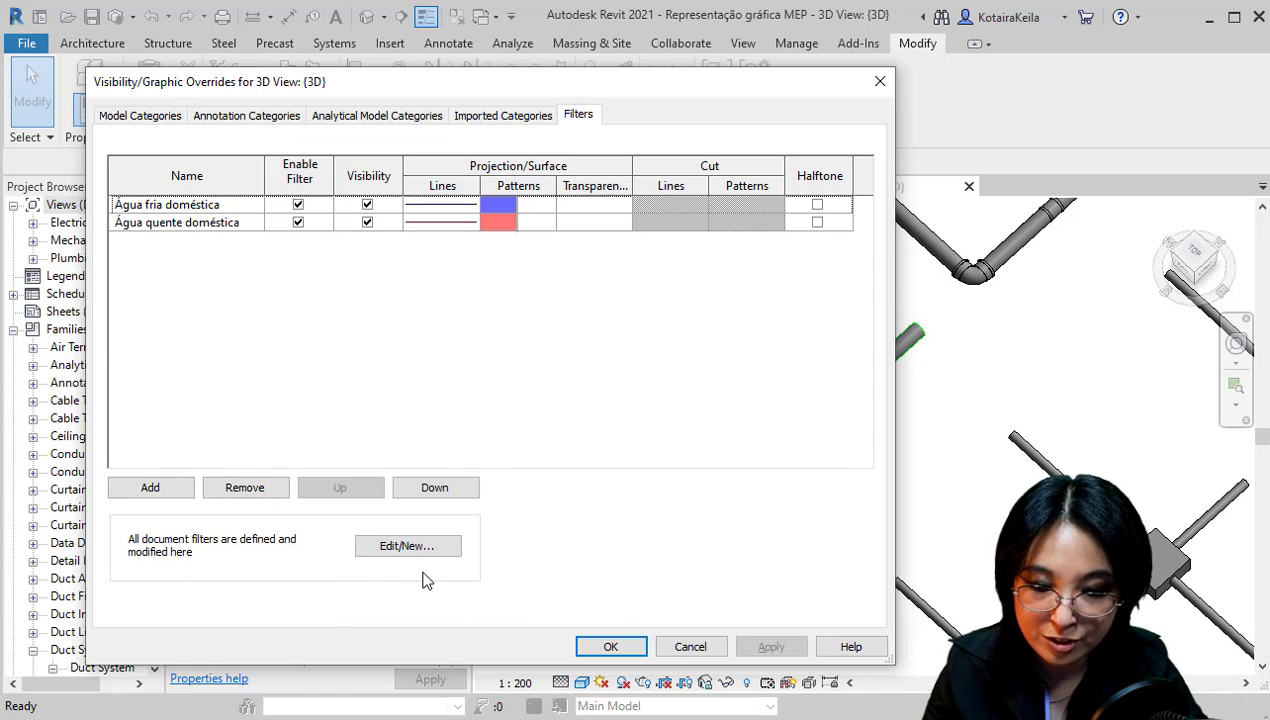
key("ctrl")
key("ctrl")
key("ctrl")
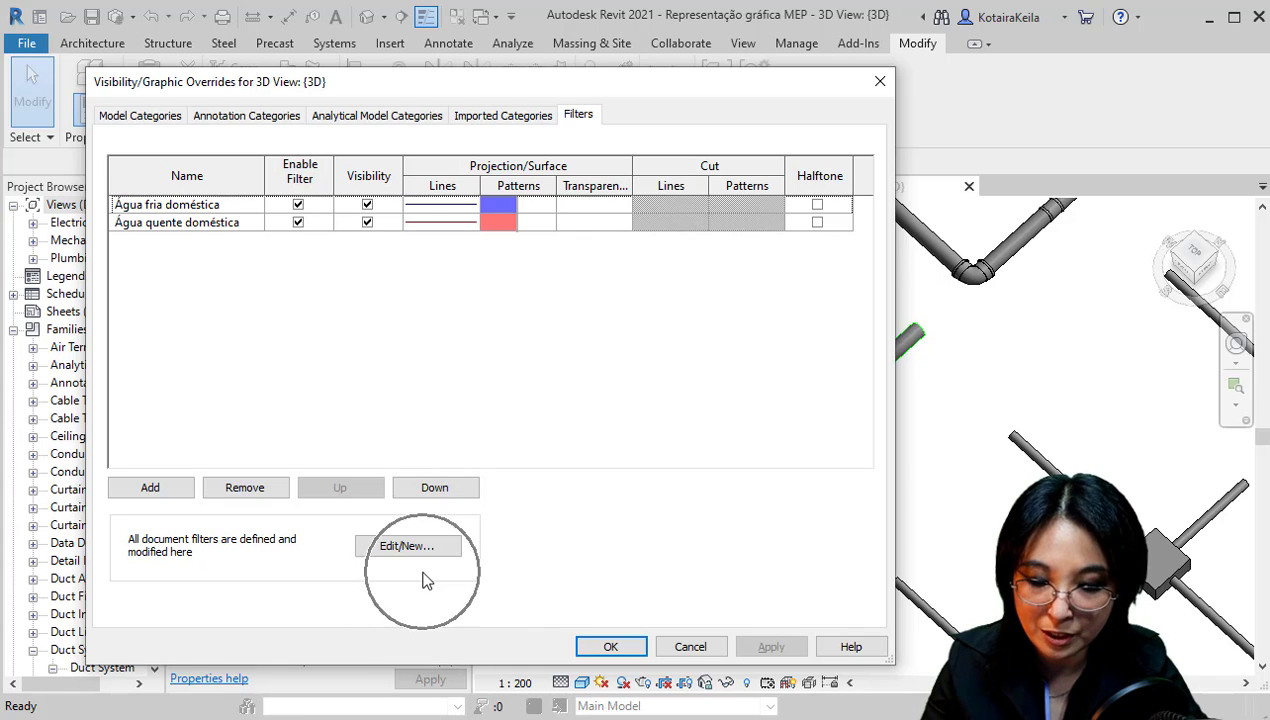
key("ctrl")
key("ctrl")
key("ctrl")
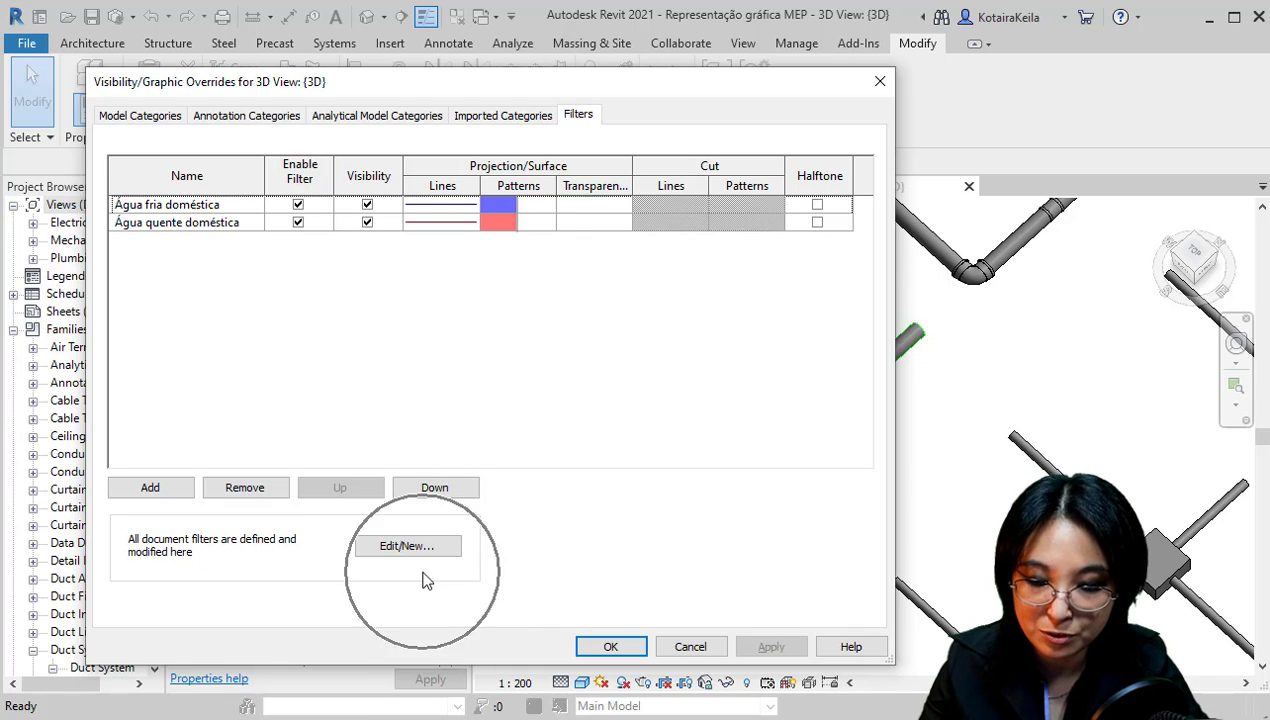
Add the Sanitário filter to the 3D view
left_click(147, 492)
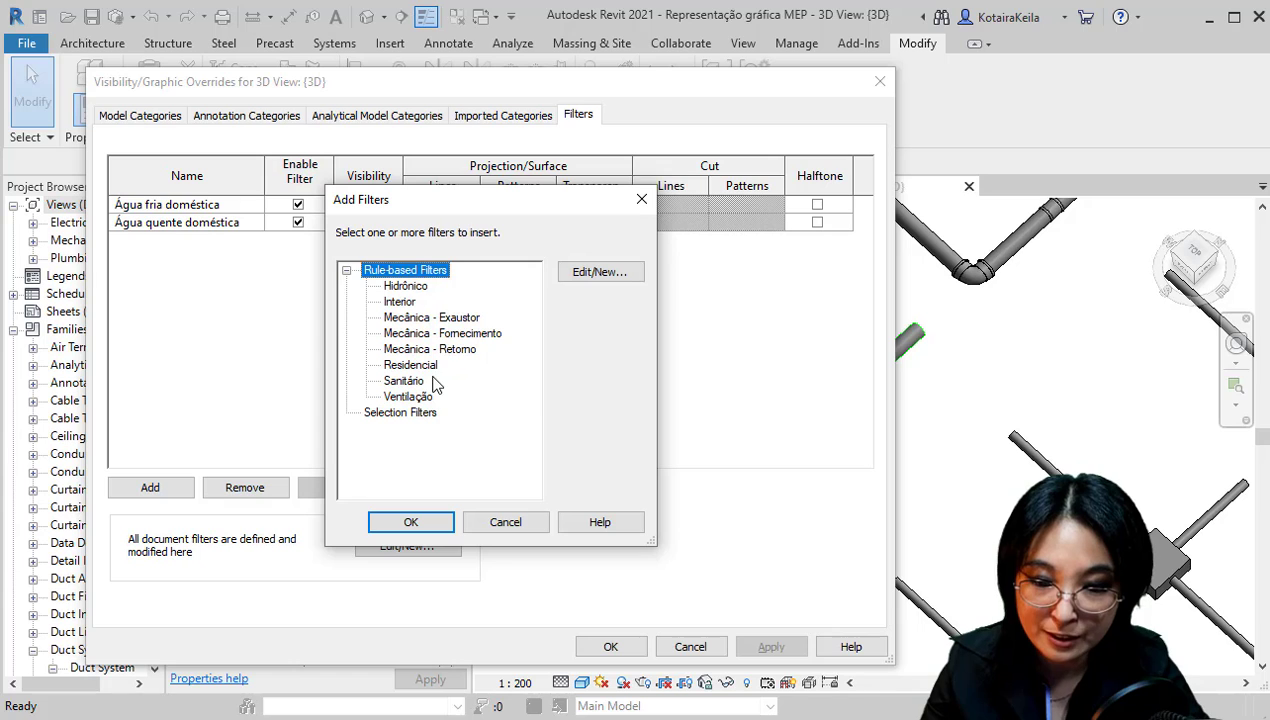
left_click(406, 381)
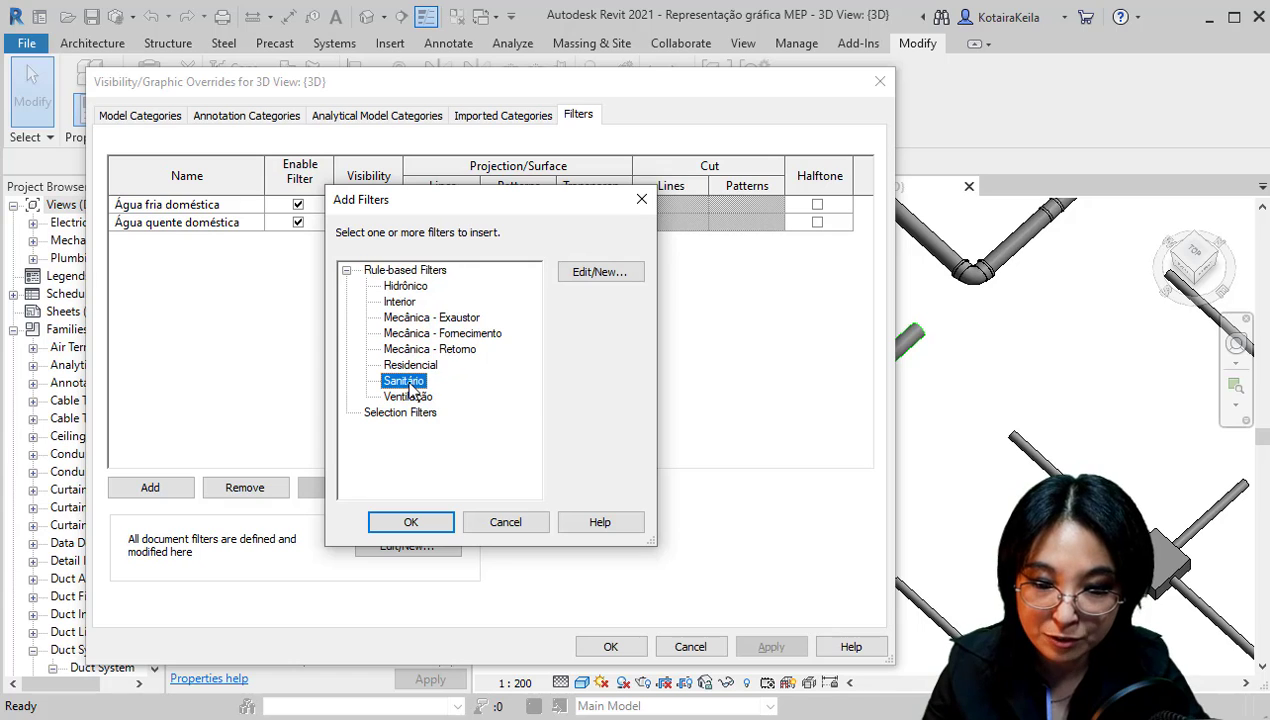
left_click(432, 524)
Override the Sanitário filter's projection line color with dark green RGB 000-121-000
left_click(463, 224)
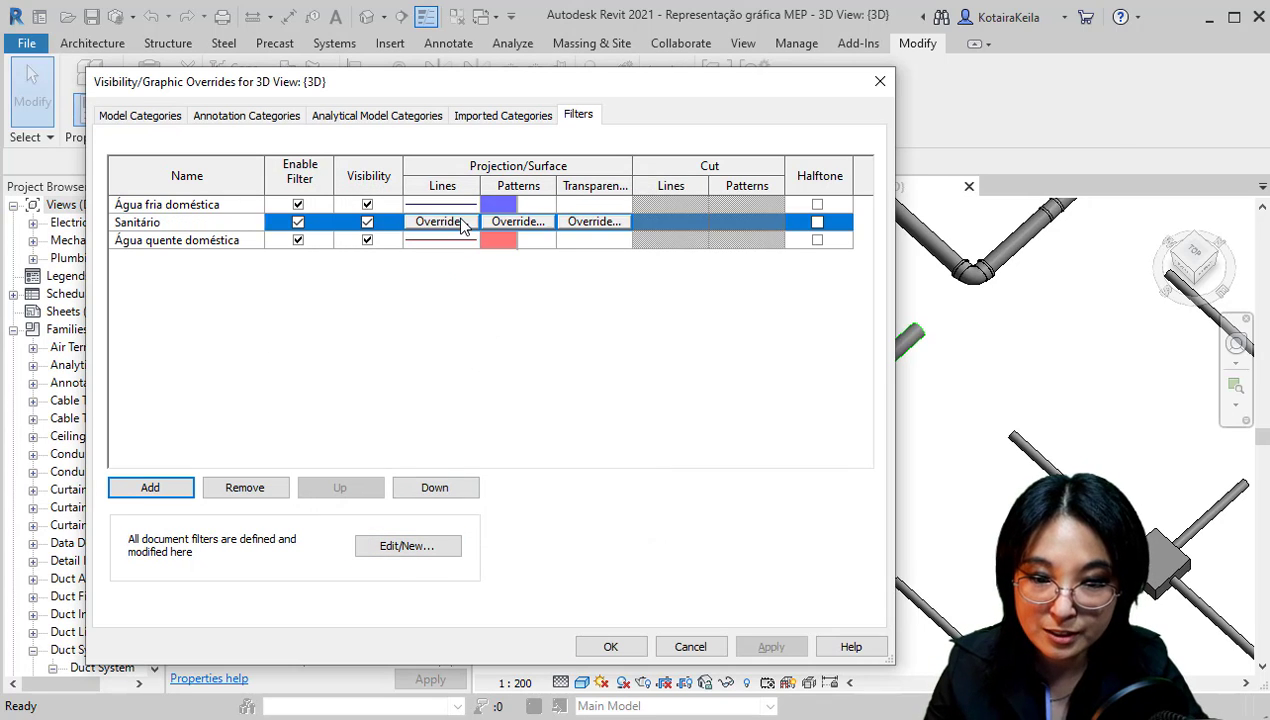
left_click(462, 221)
left_click(522, 368)
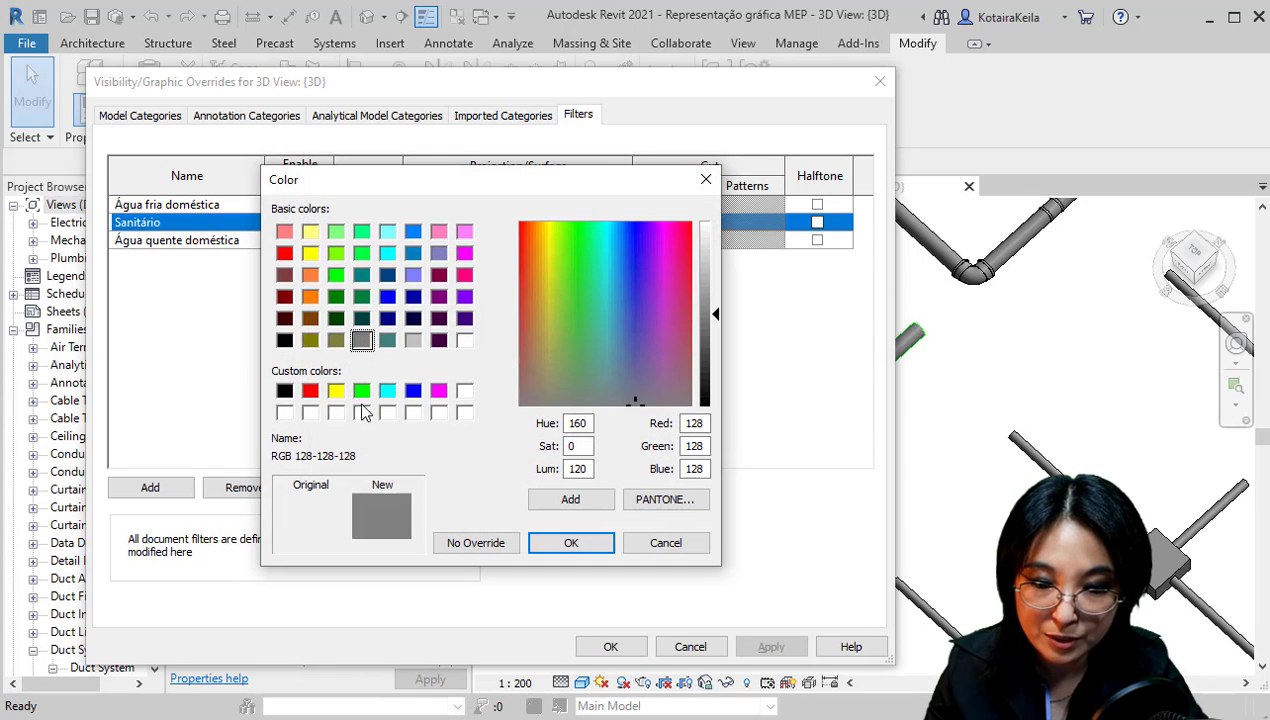
left_click(361, 390)
left_click_drag(706, 316, 706, 361)
left_click(571, 543)
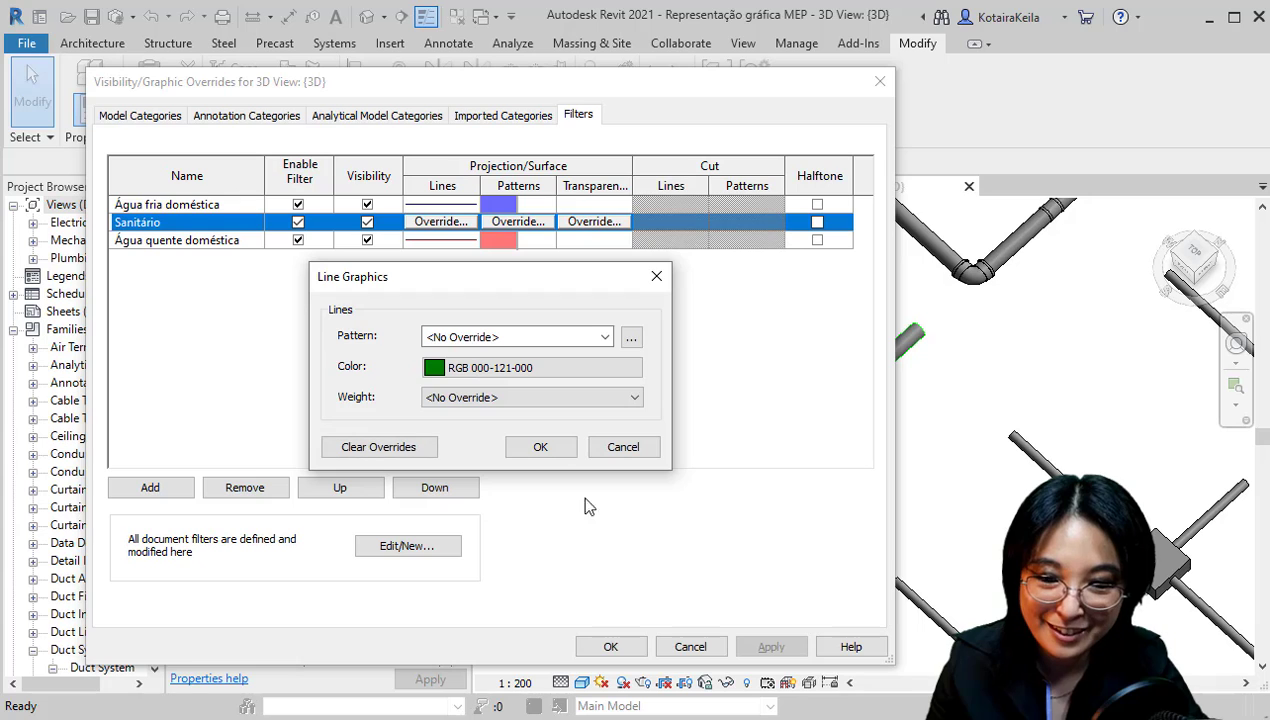
left_click(533, 445)
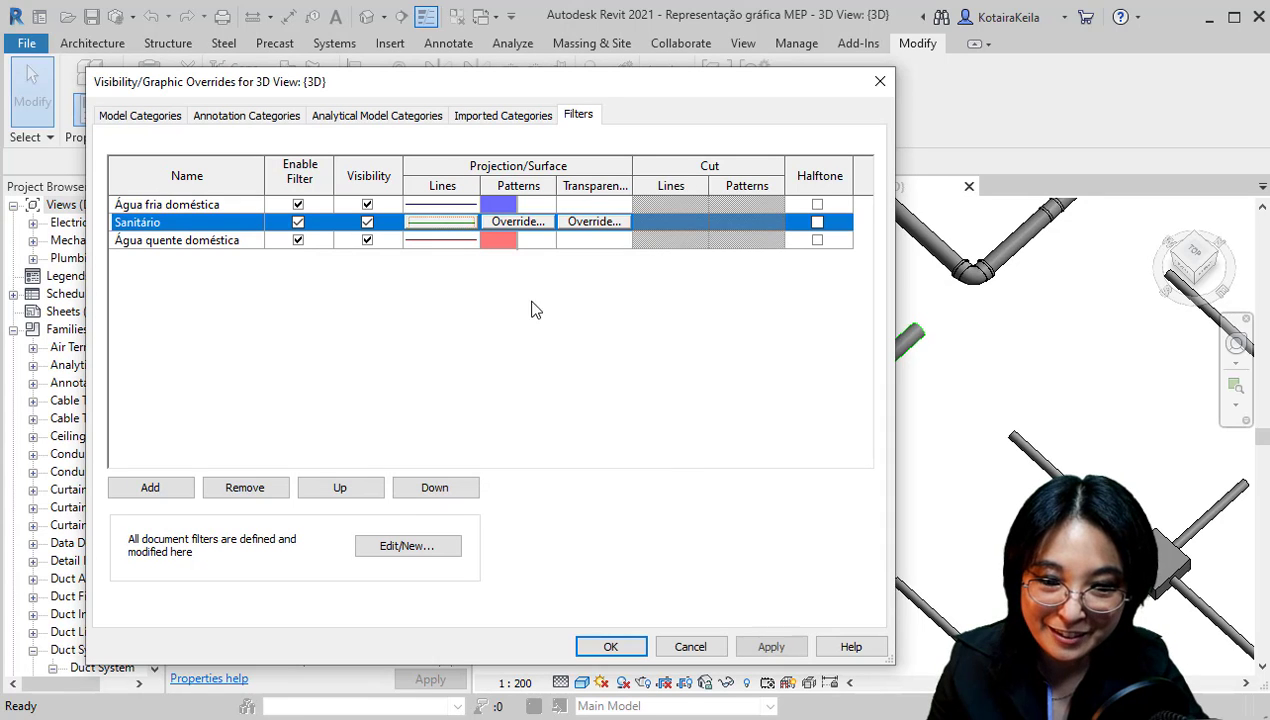
Override the Sanitário filter's foreground surface pattern with a solid fill and open its color for editing
left_click(508, 222)
left_click(579, 312)
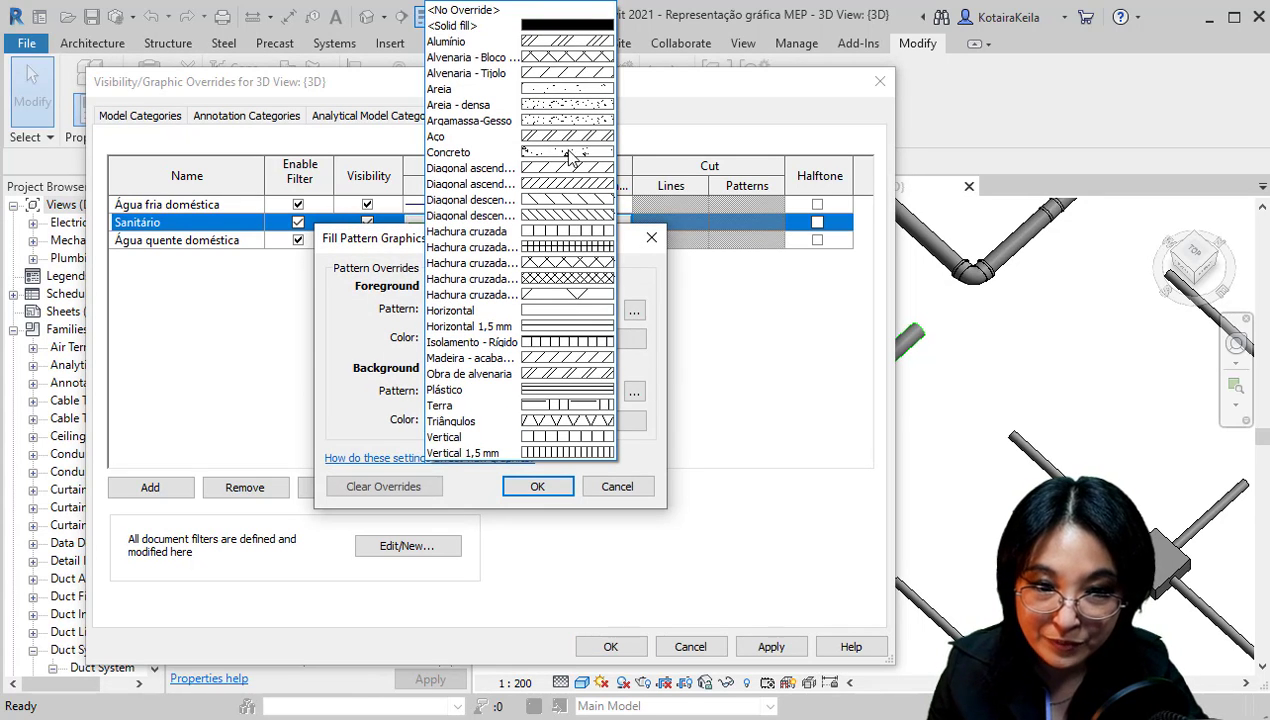
left_click(478, 24)
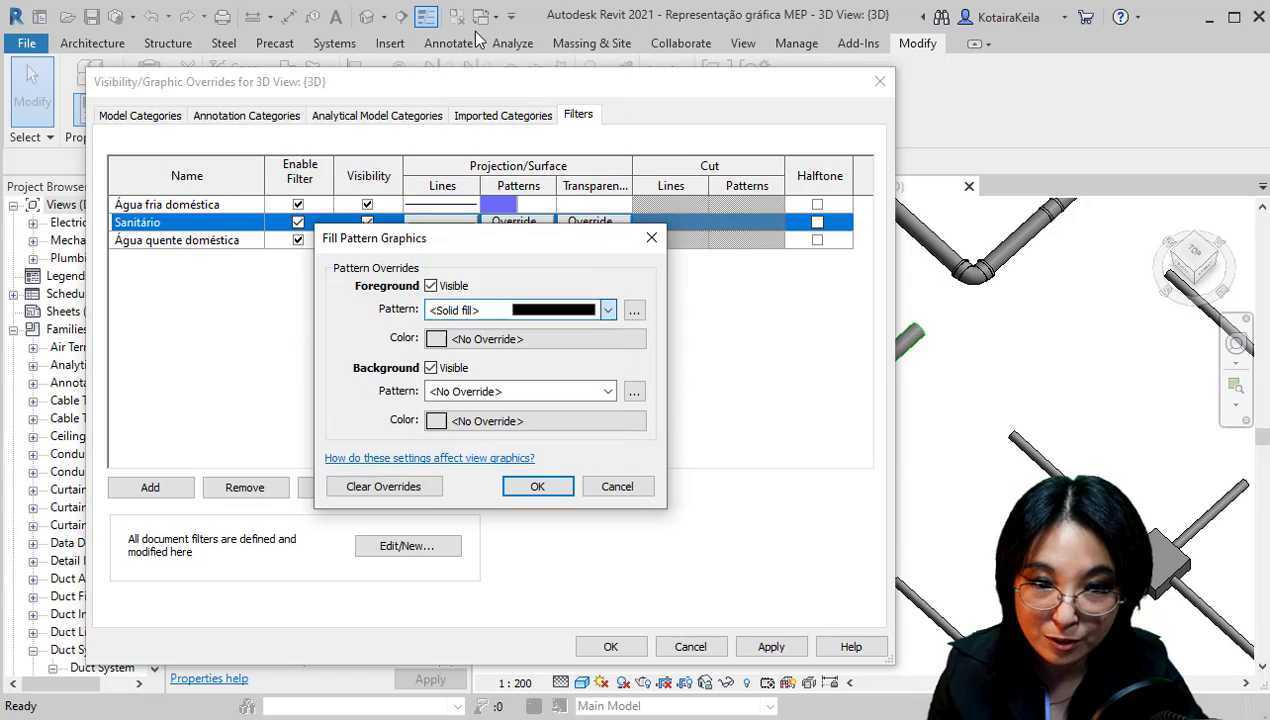
left_click(522, 339)
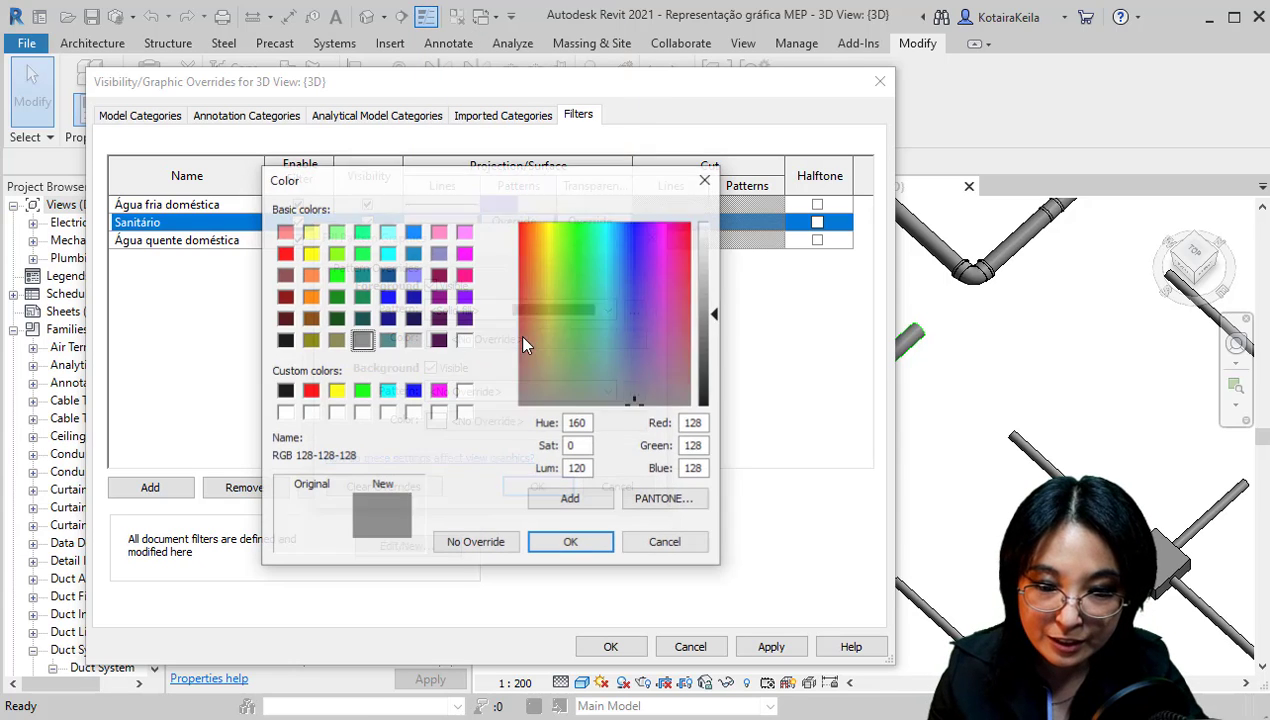
Try preset greens for the Sanitário fill color, including RGB 000-255-128 and RGB 128-255-000
left_click(361, 391)
left_click(340, 233)
left_click(362, 232)
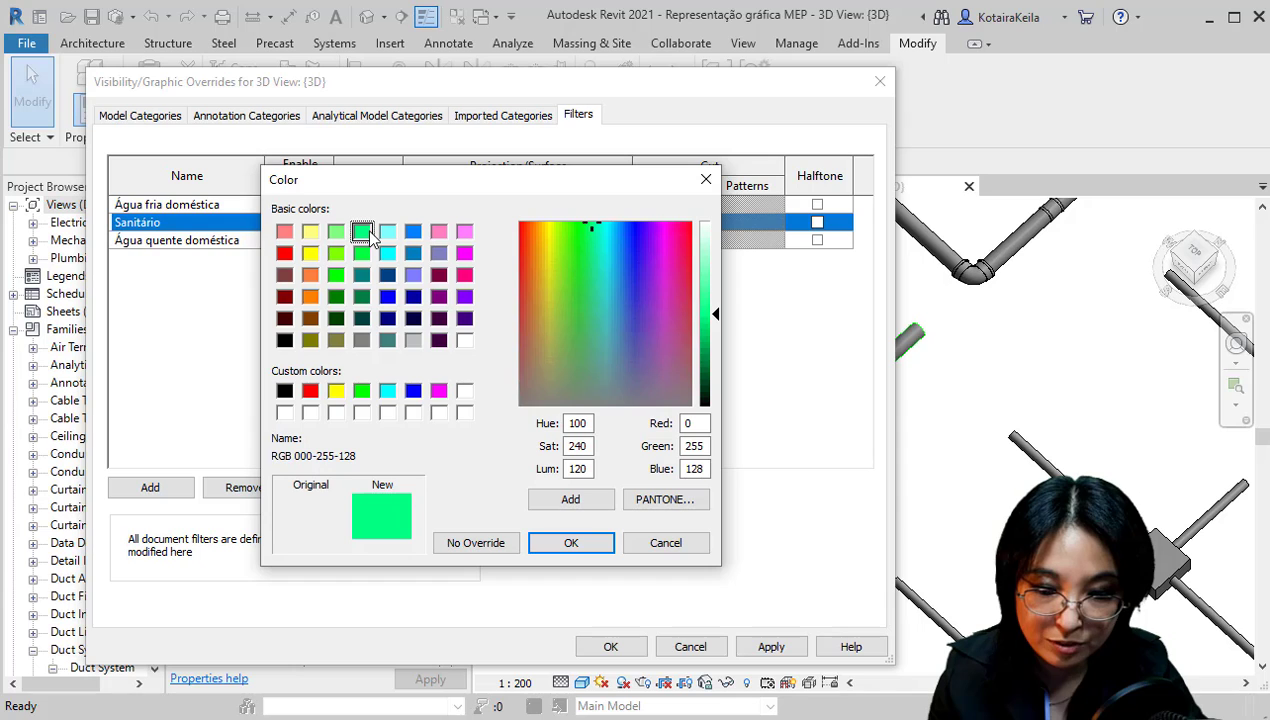
left_click(336, 253)
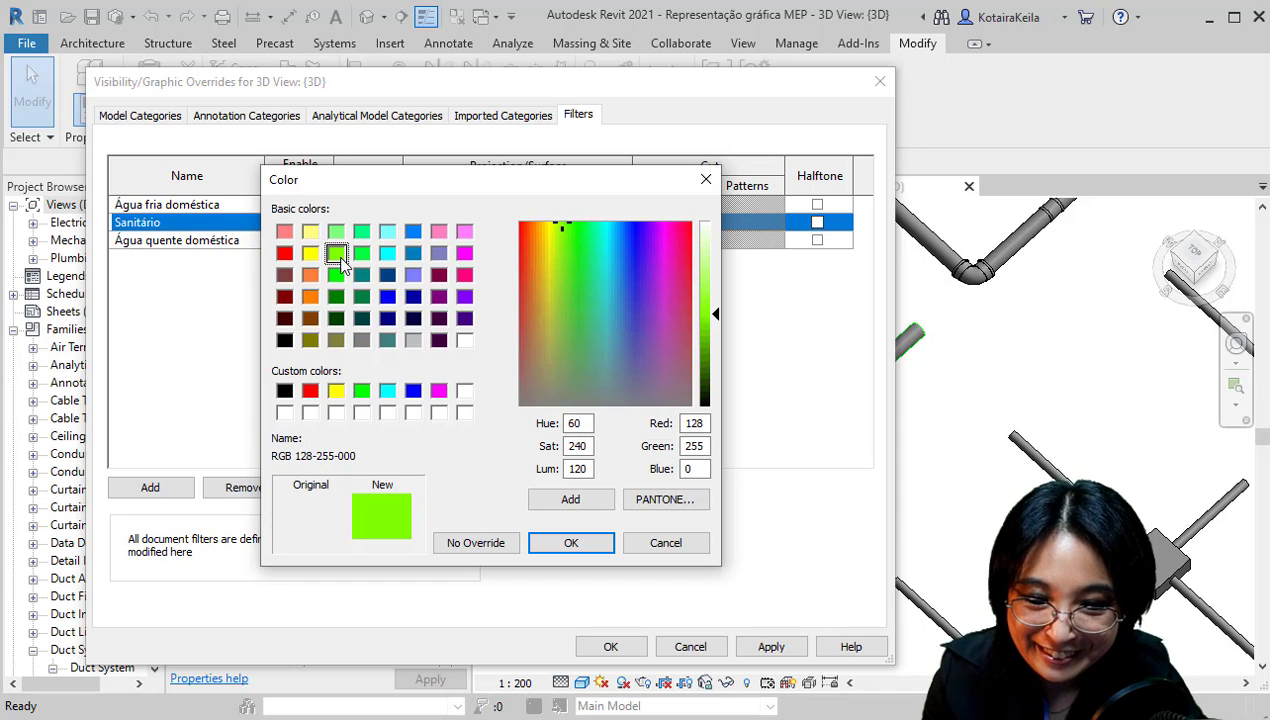
Set the Sanitário filter's fill color to soft green RGB 139-198-081 and apply the overrides to the view
left_click(362, 391)
left_click_drag(564, 292, 567, 307)
left_click_drag(721, 318, 717, 293)
left_click_drag(556, 312, 563, 314)
left_click(712, 307)
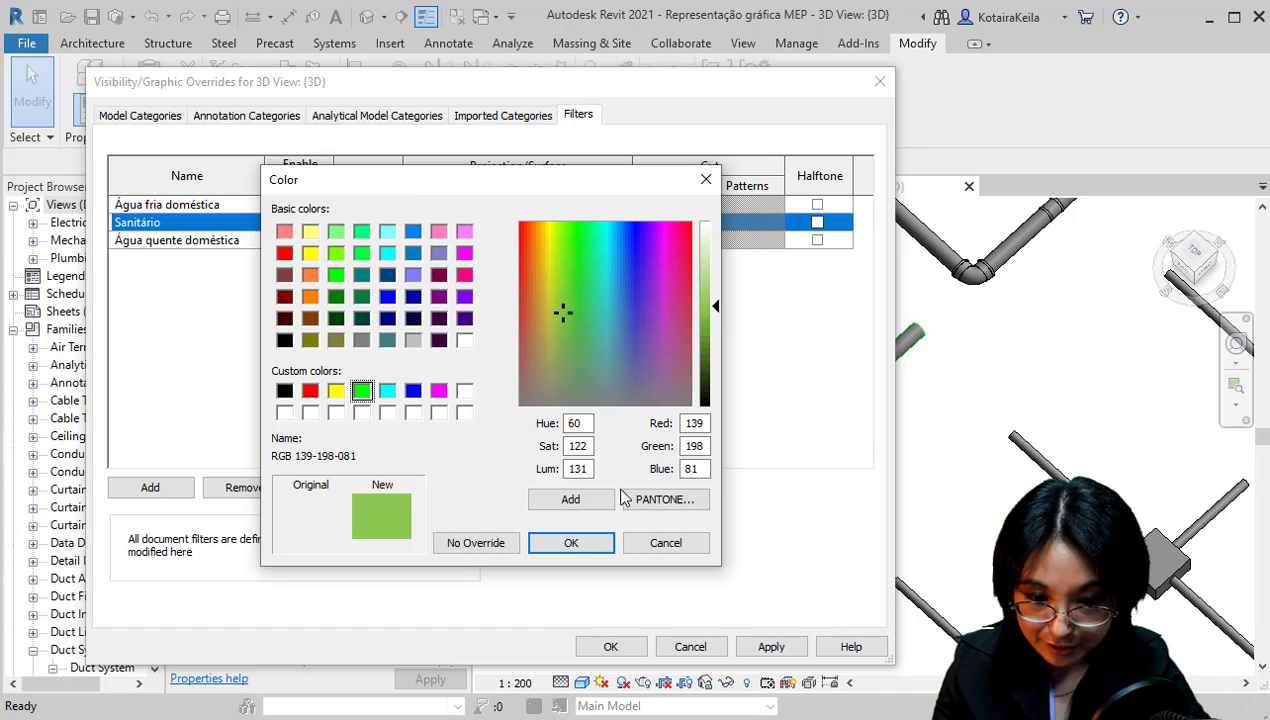
left_click(571, 542)
left_click(539, 486)
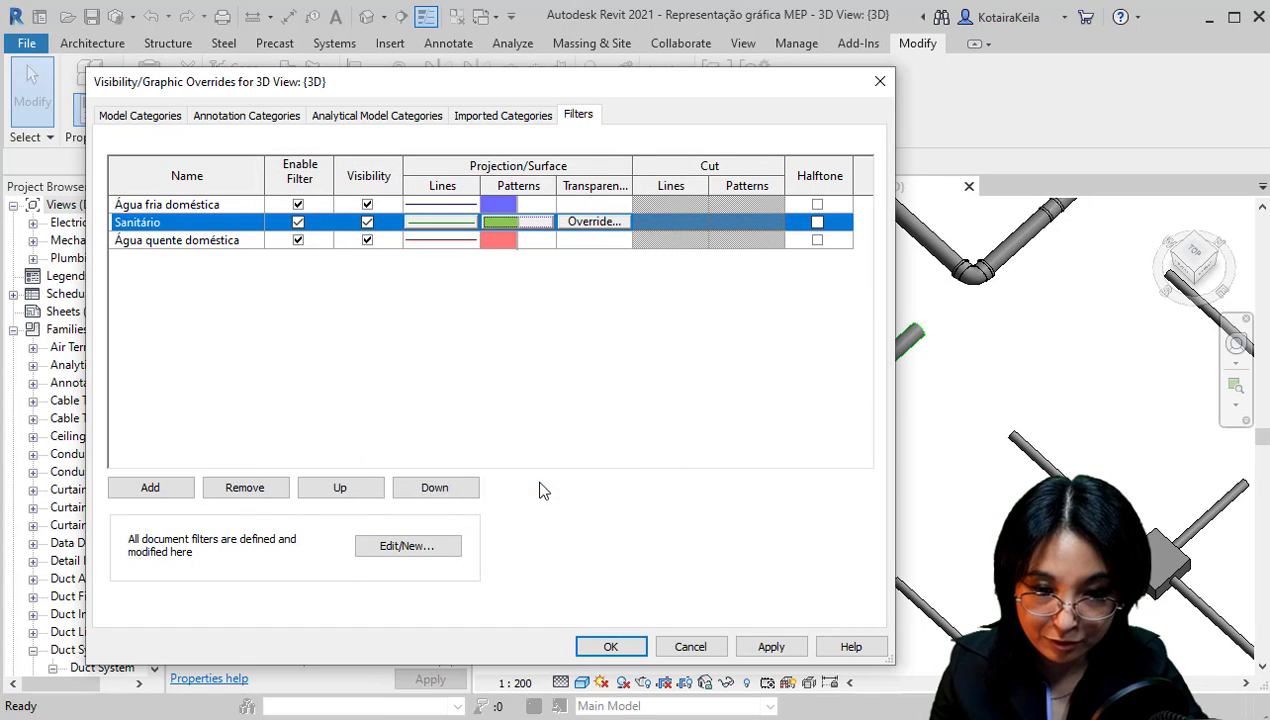
left_click(611, 646)
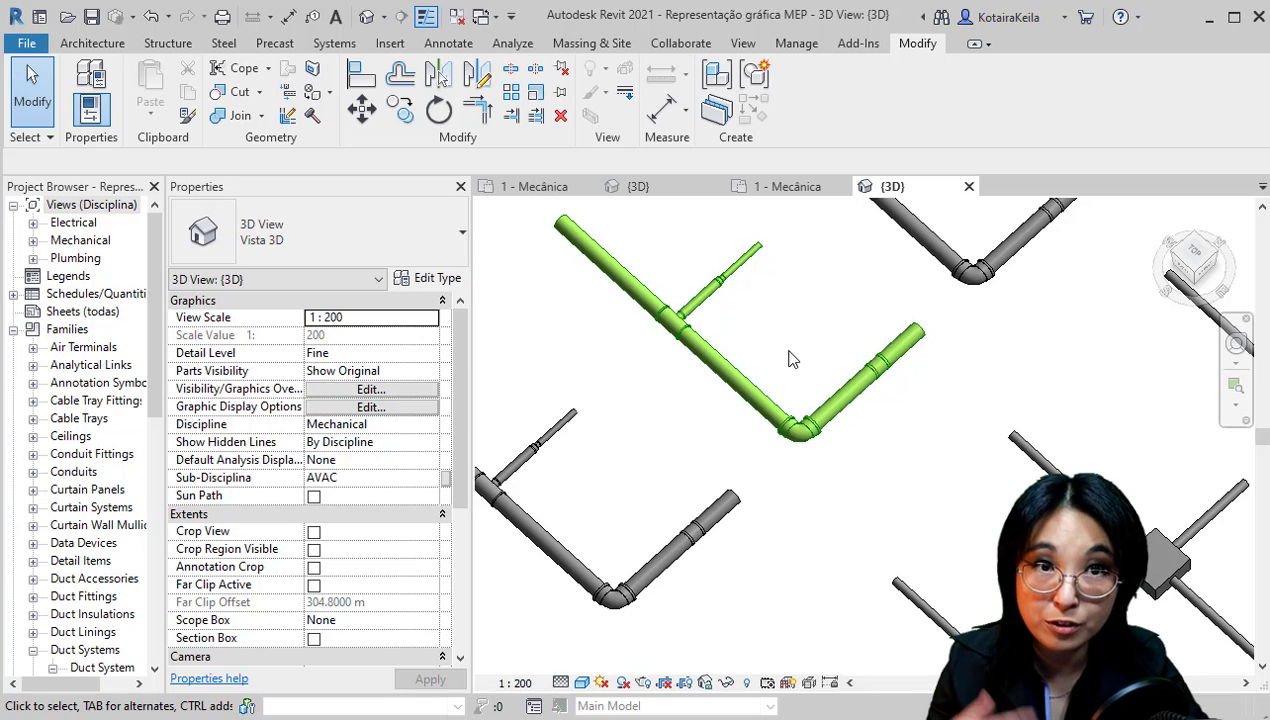
Turn off the visibility of the Sanitário filter in the 3D view and apply the change
scroll(717, 516, "down", 2)
middle_click_drag(732, 545, 935, 405)
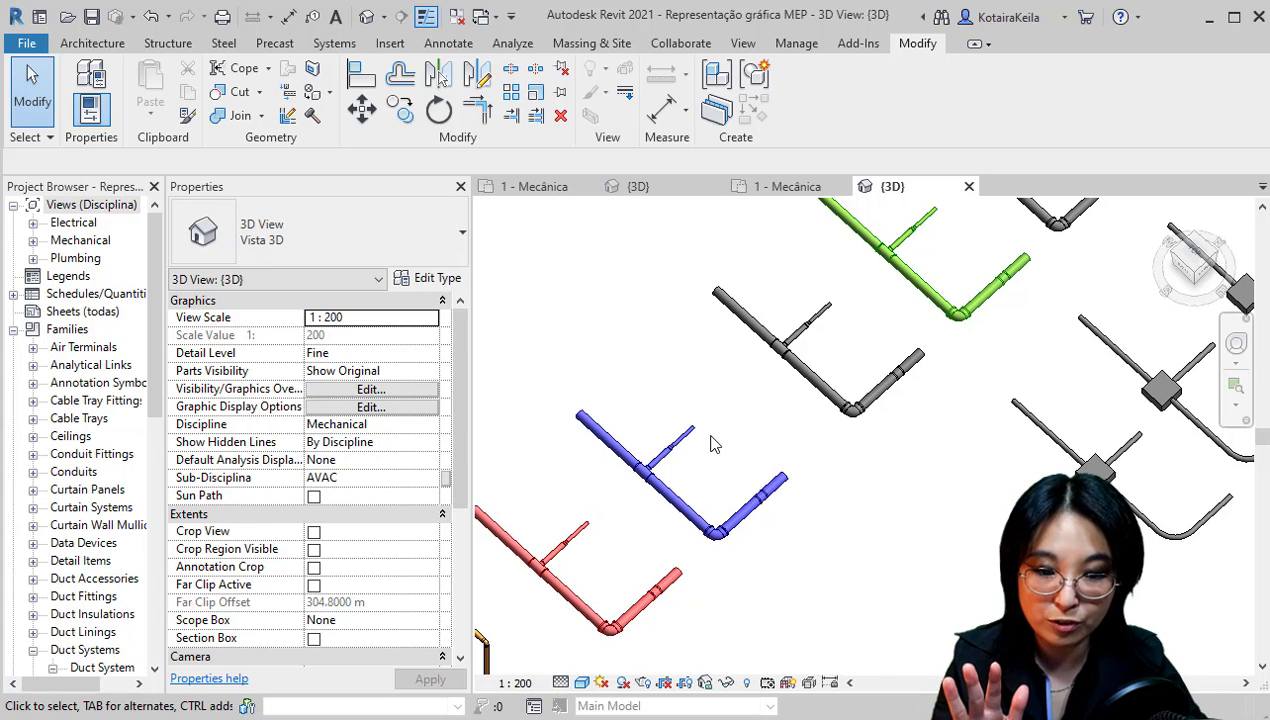
key("v")
key("g")
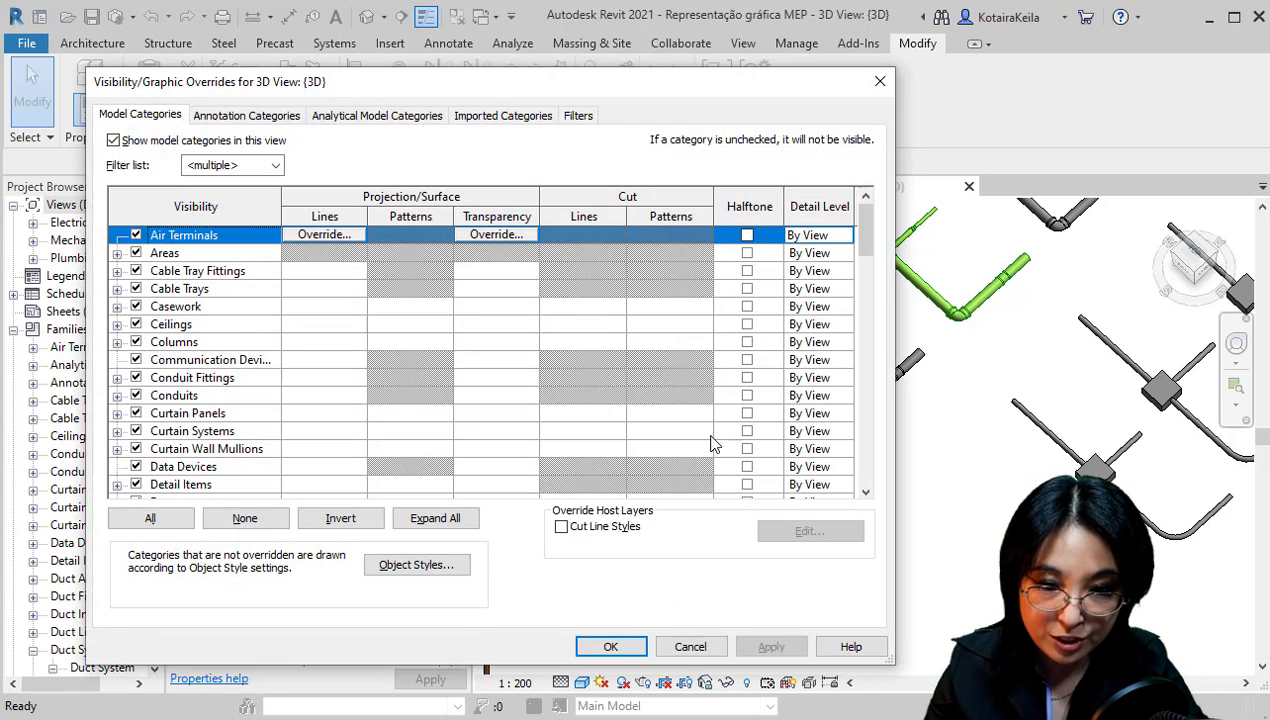
left_click(577, 116)
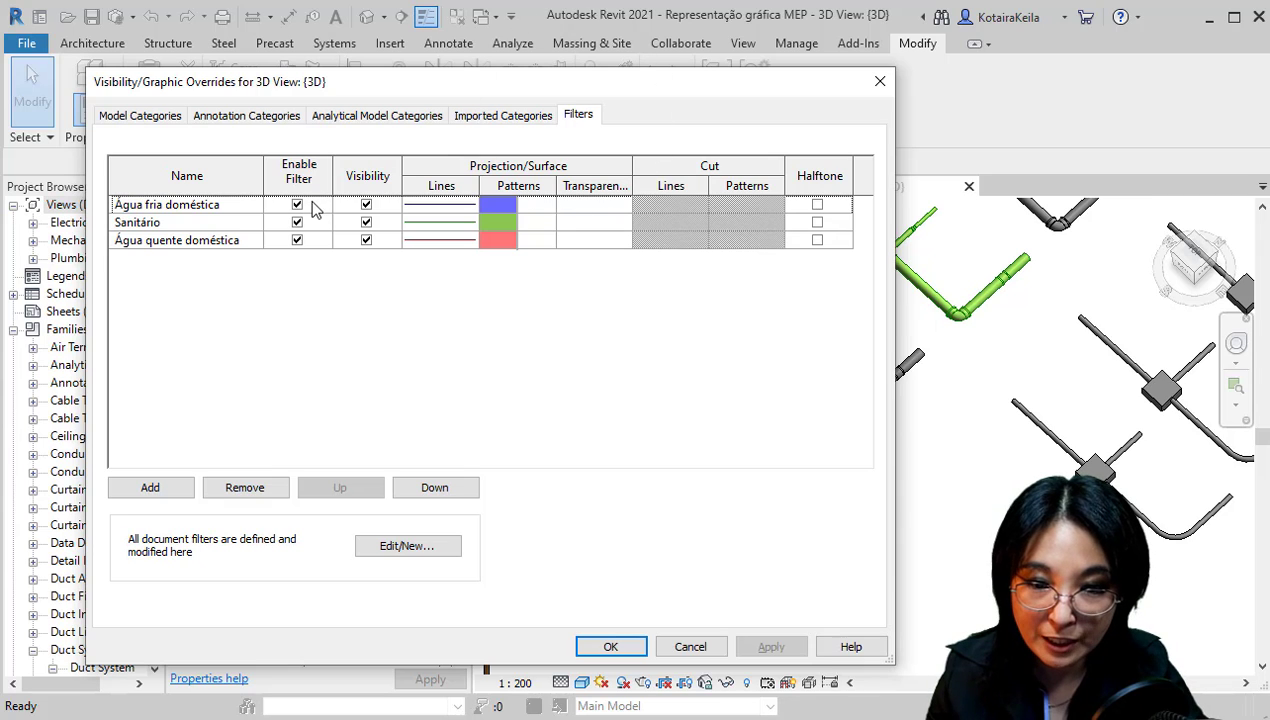
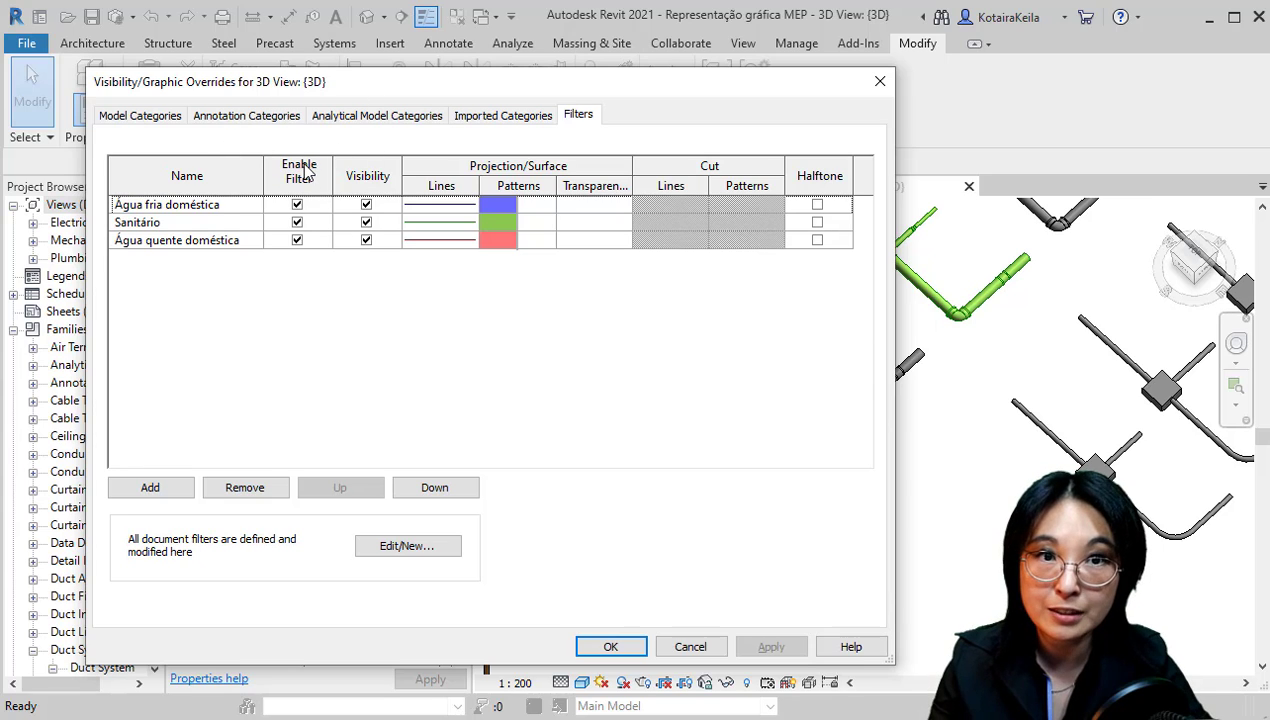
left_click(366, 222)
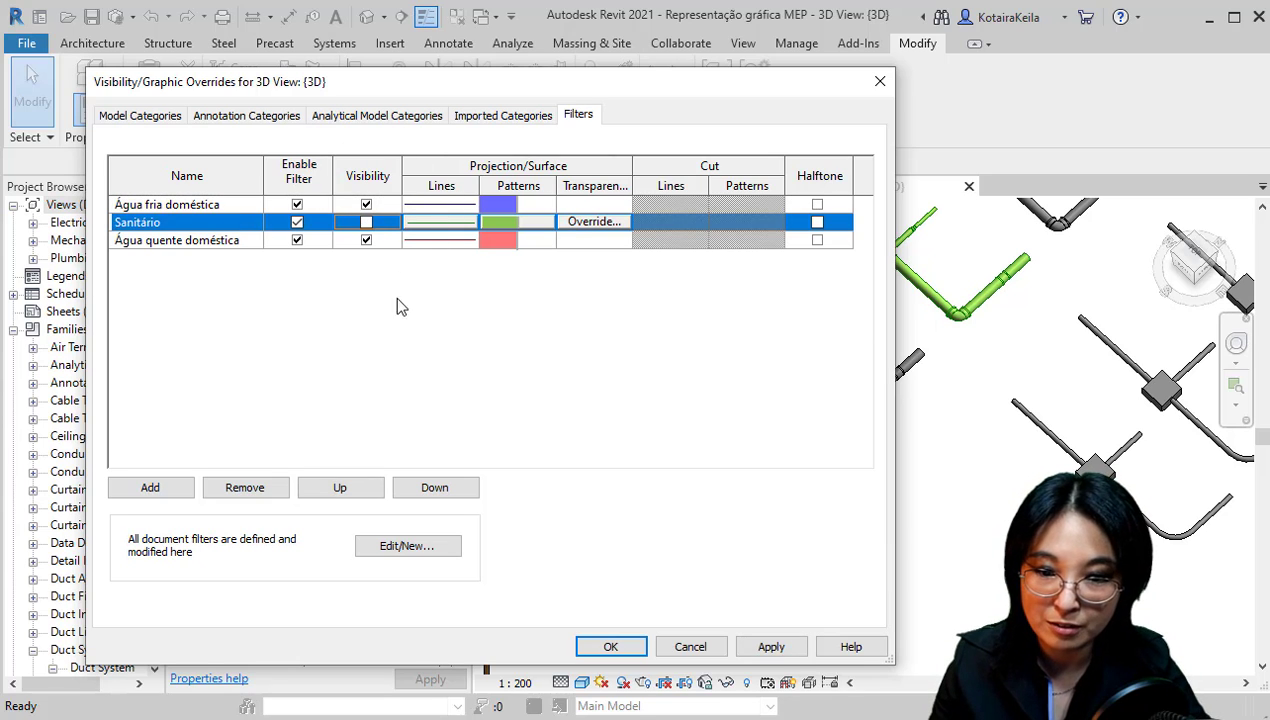
left_click(366, 222)
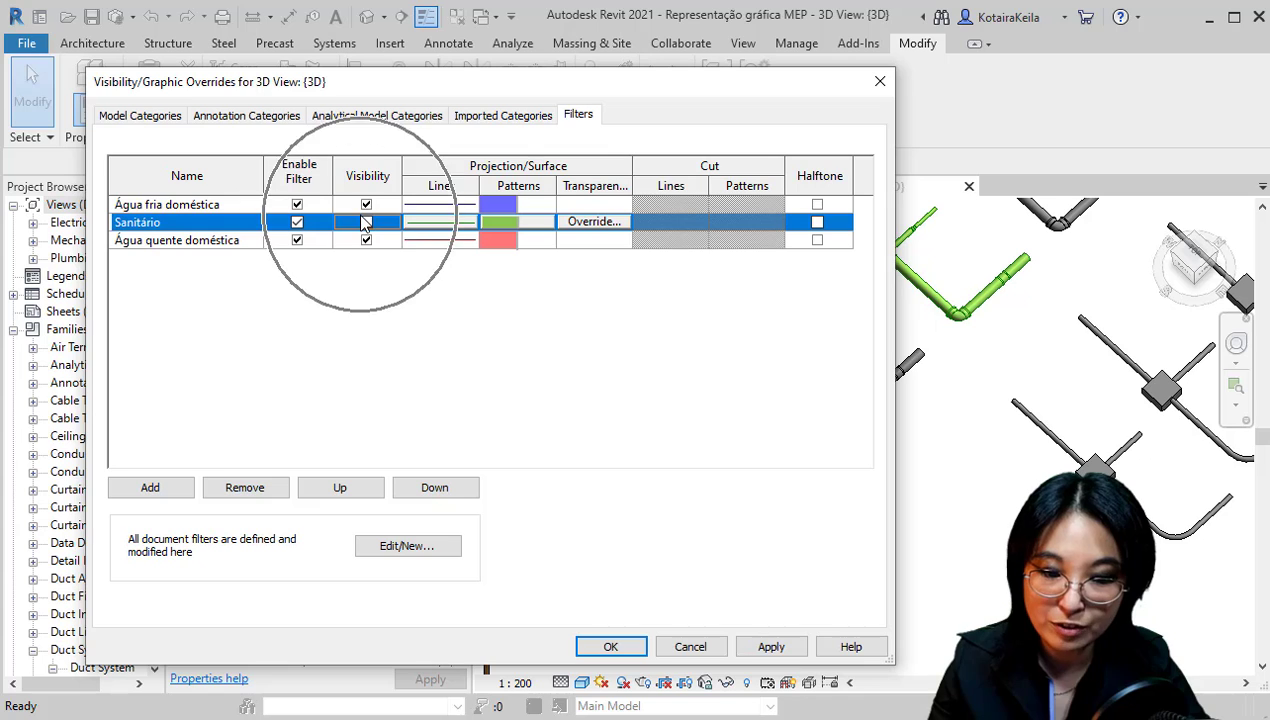
left_click(771, 647)
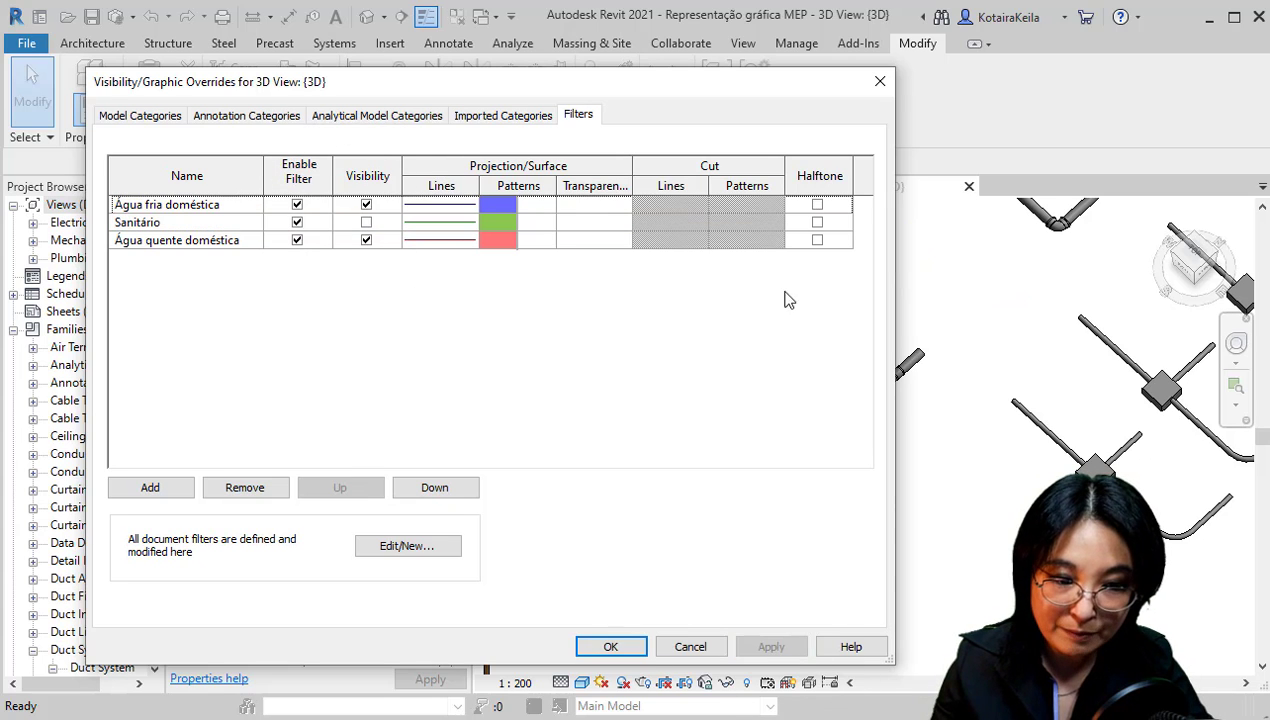
Confirm the 3D view's graphic overrides and open the 1 - Hidráulica plumbing floor plan
left_click_drag(770, 92, 774, 40)
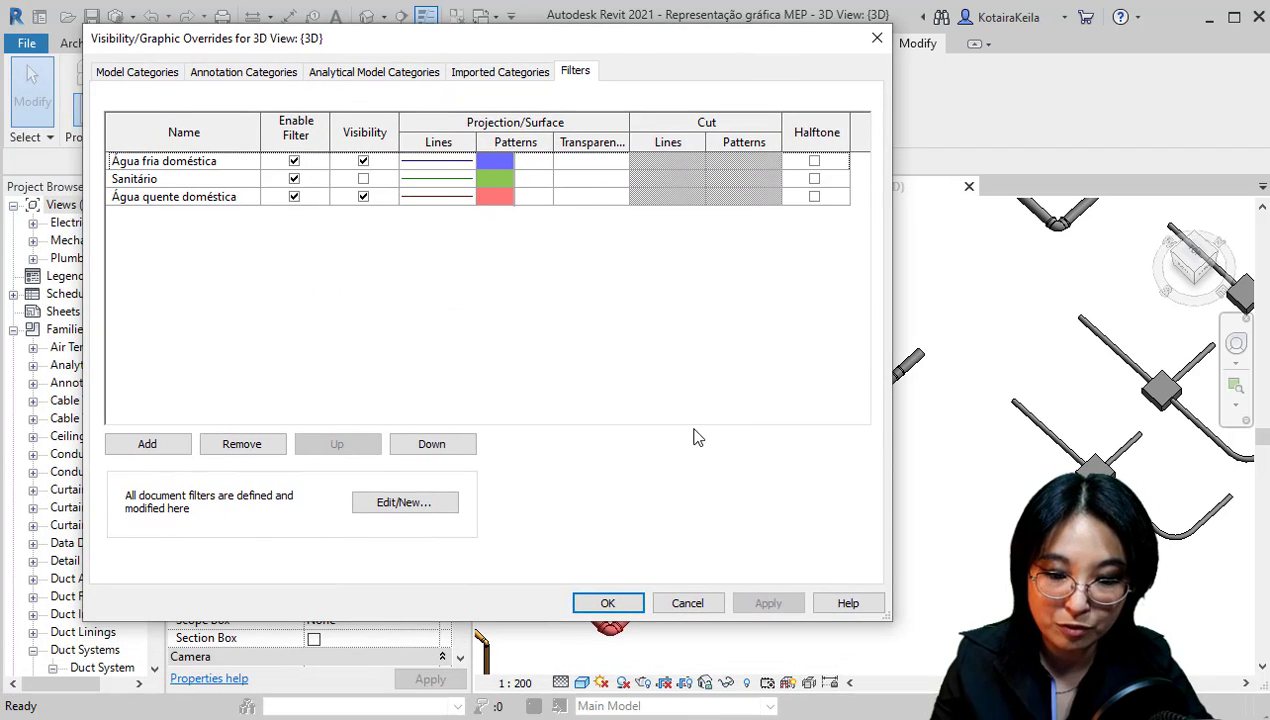
left_click(607, 604)
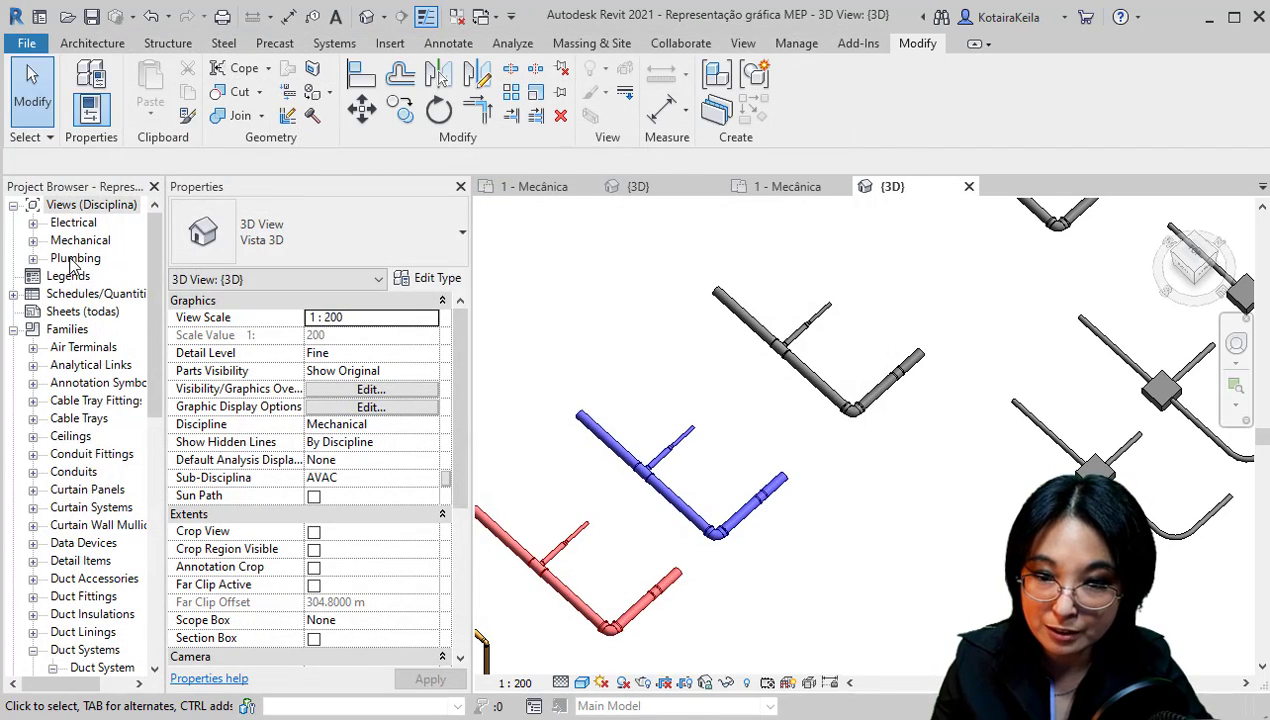
double_click(84, 241)
double_click(84, 388)
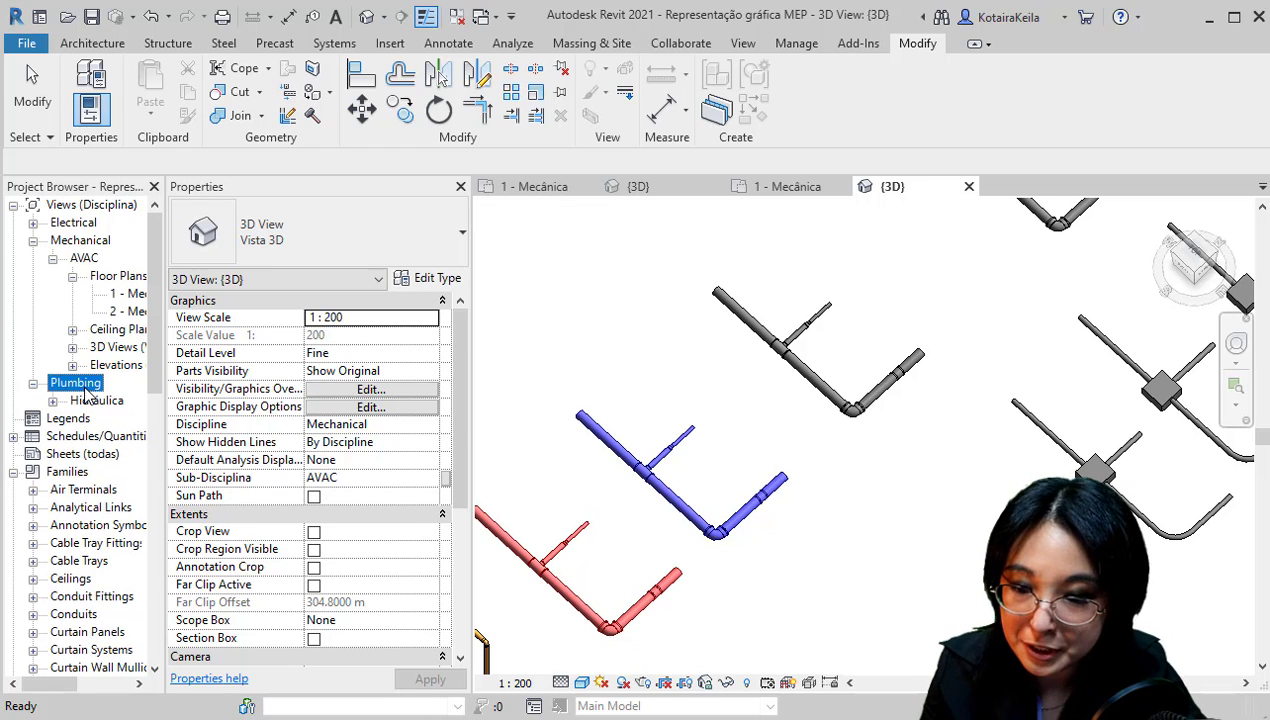
double_click(96, 400)
double_click(117, 418)
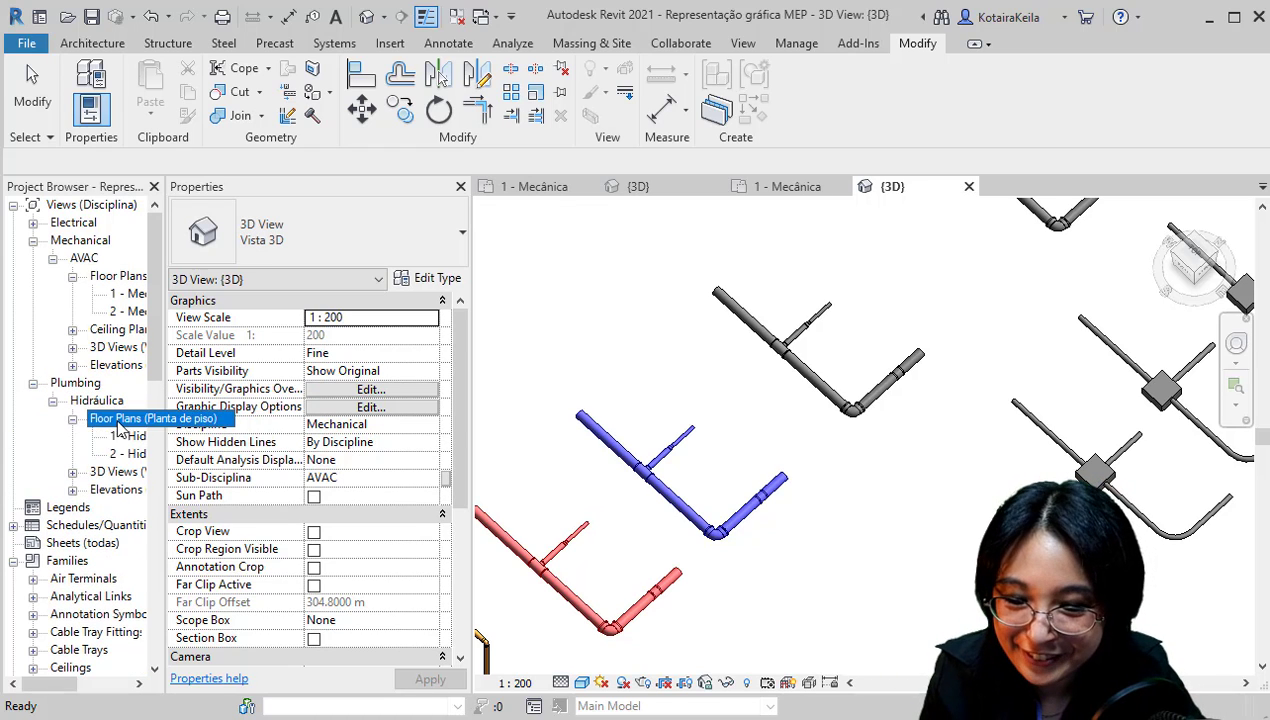
double_click(133, 438)
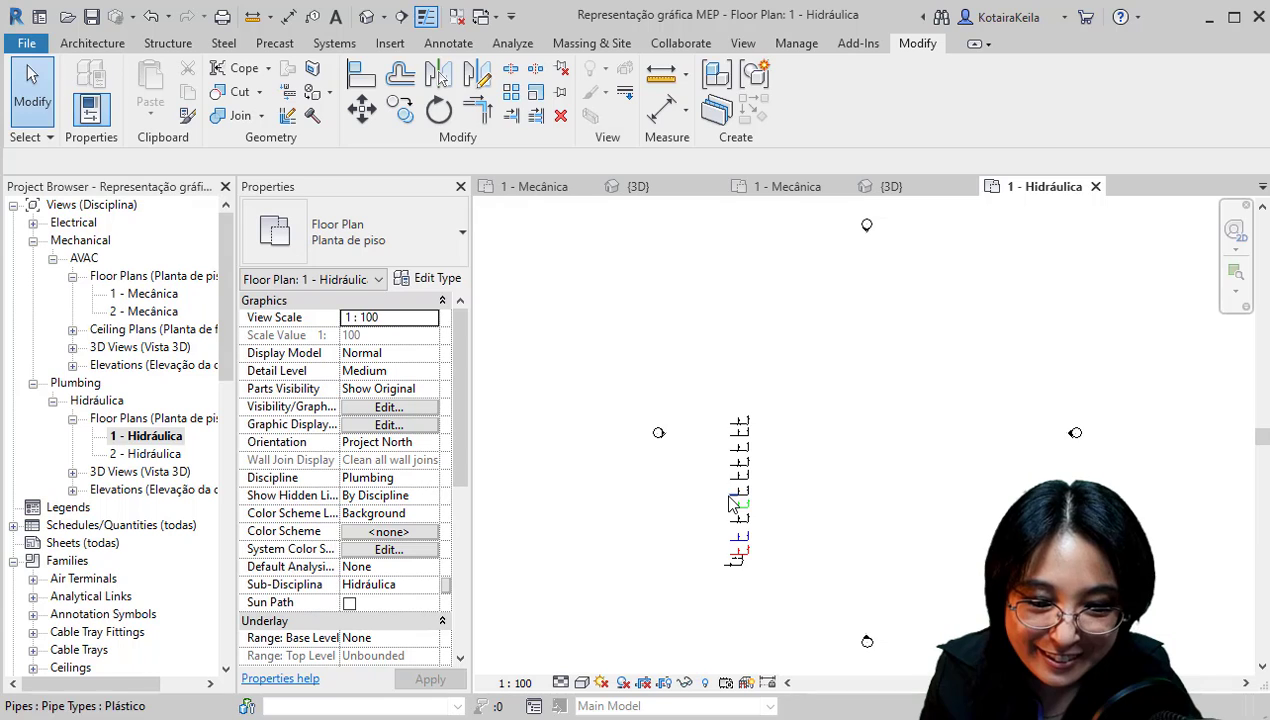
Set the 1 - Hidráulica floor plan to Fine detail level and display its pipes with shaded surfaces
scroll(752, 495, "up", 5)
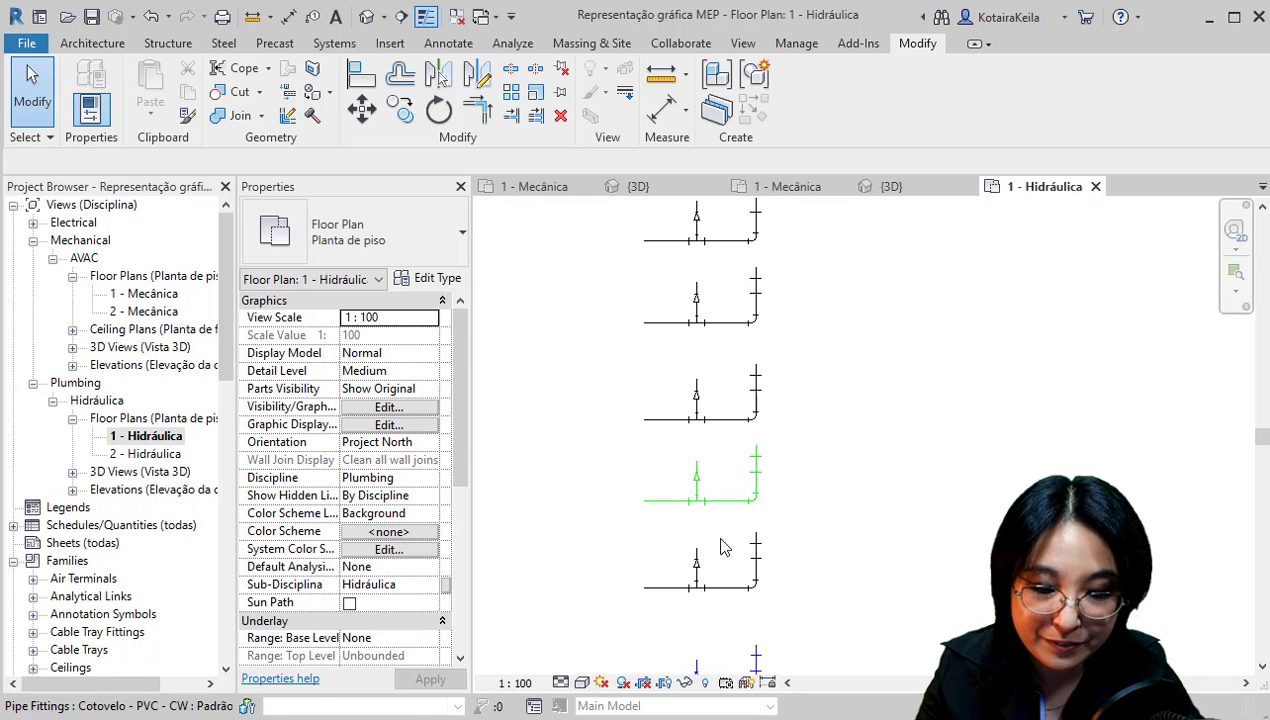
left_click(581, 682)
left_click(586, 661)
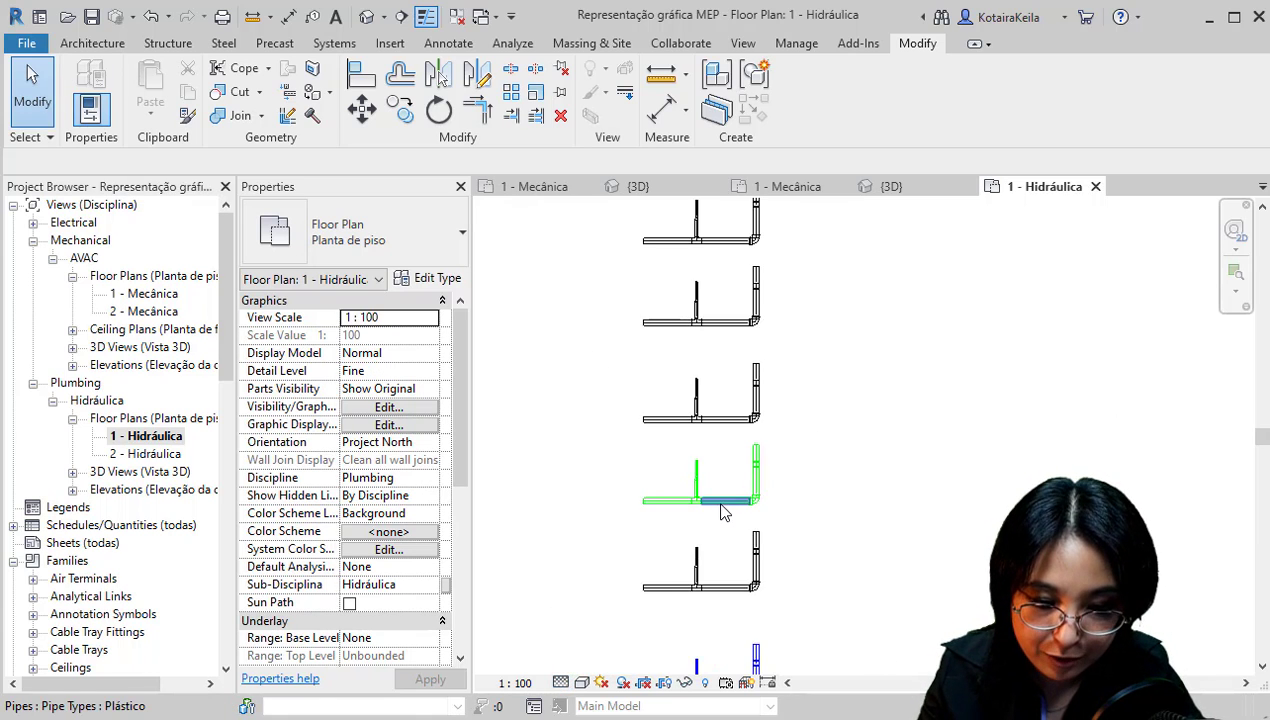
scroll(720, 510, "up", 4)
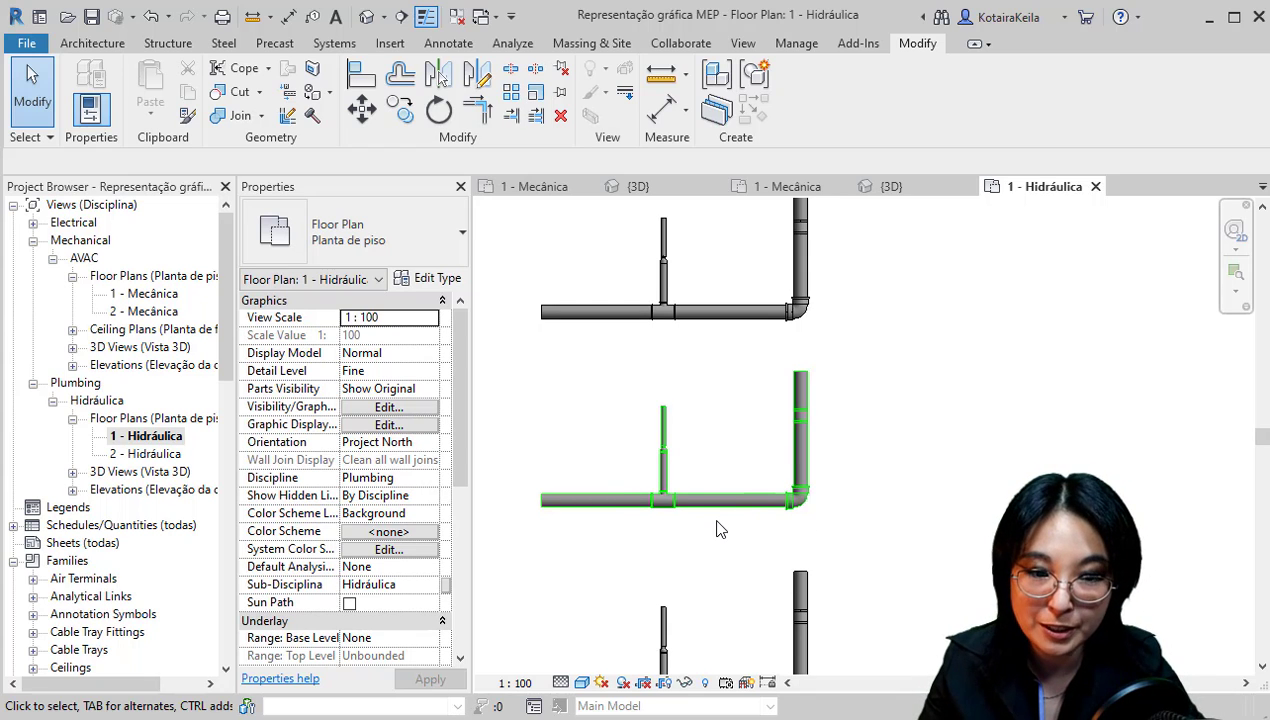
Return to the 3D view and turn the Sanitário filter's visibility back on, applying the change
left_click(893, 188)
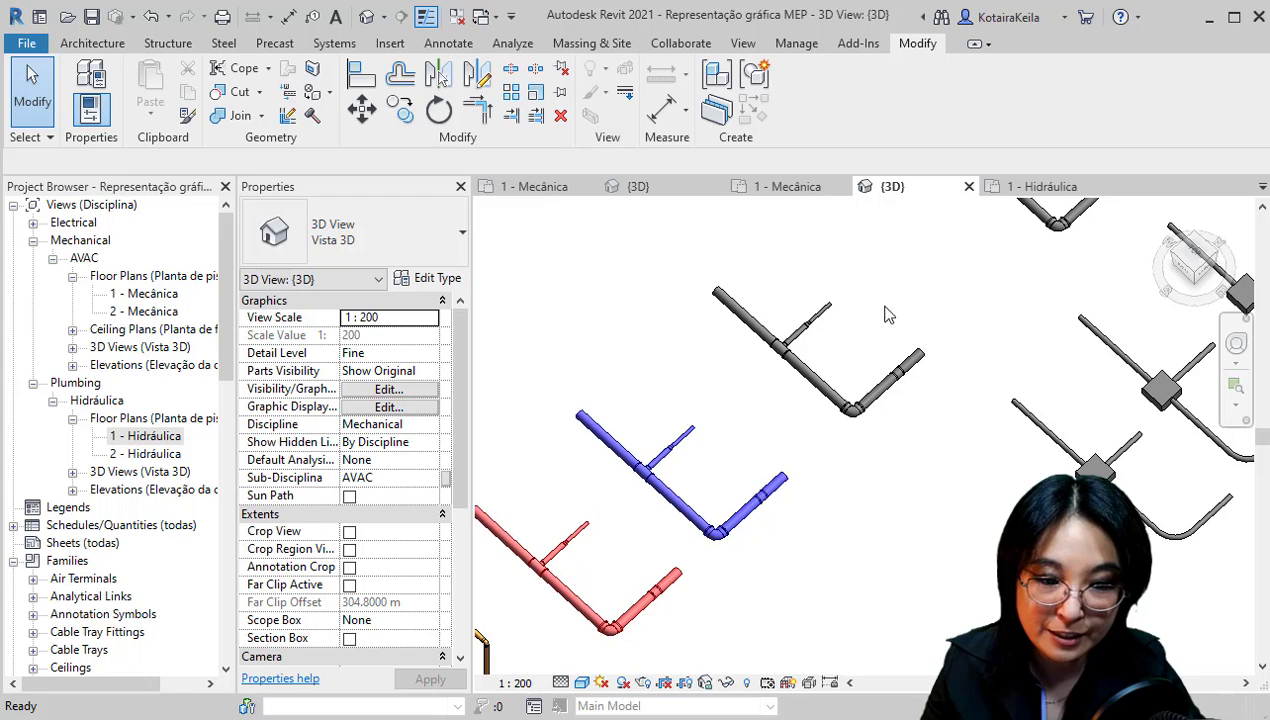
scroll(889, 315, "down", 2)
middle_click_drag(839, 411, 680, 483)
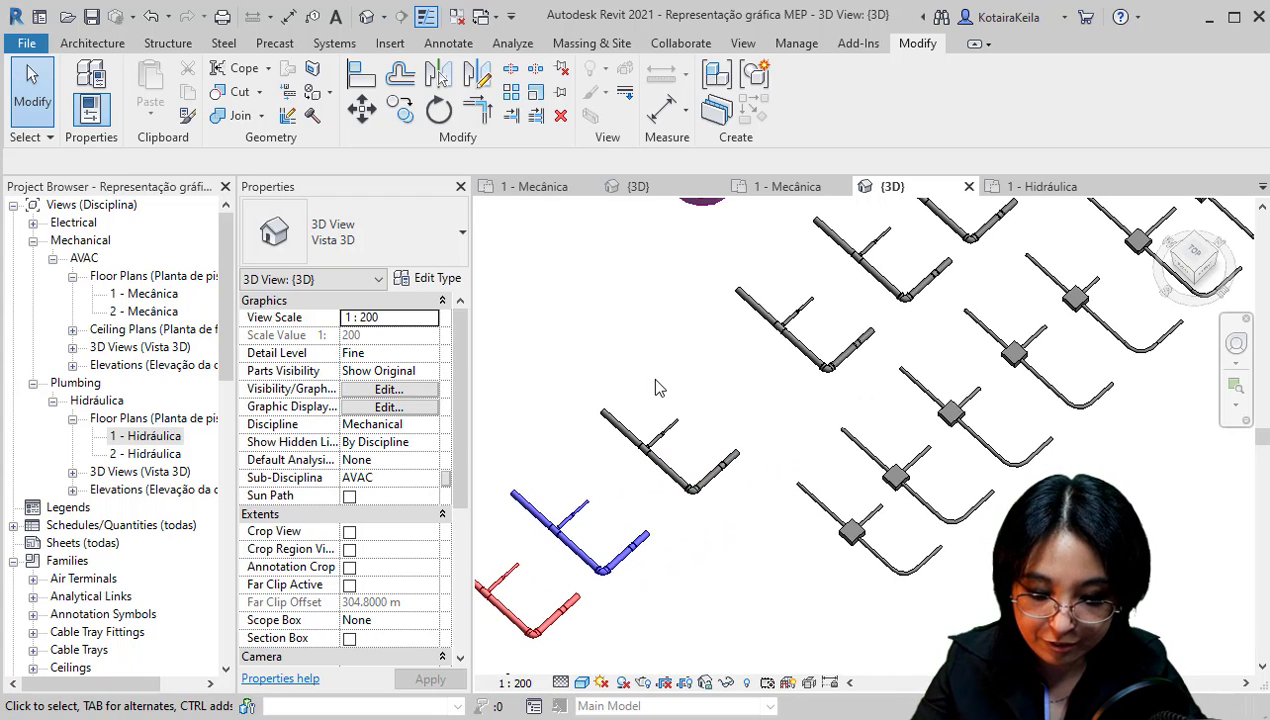
key("v")
key("v")
left_click(575, 71)
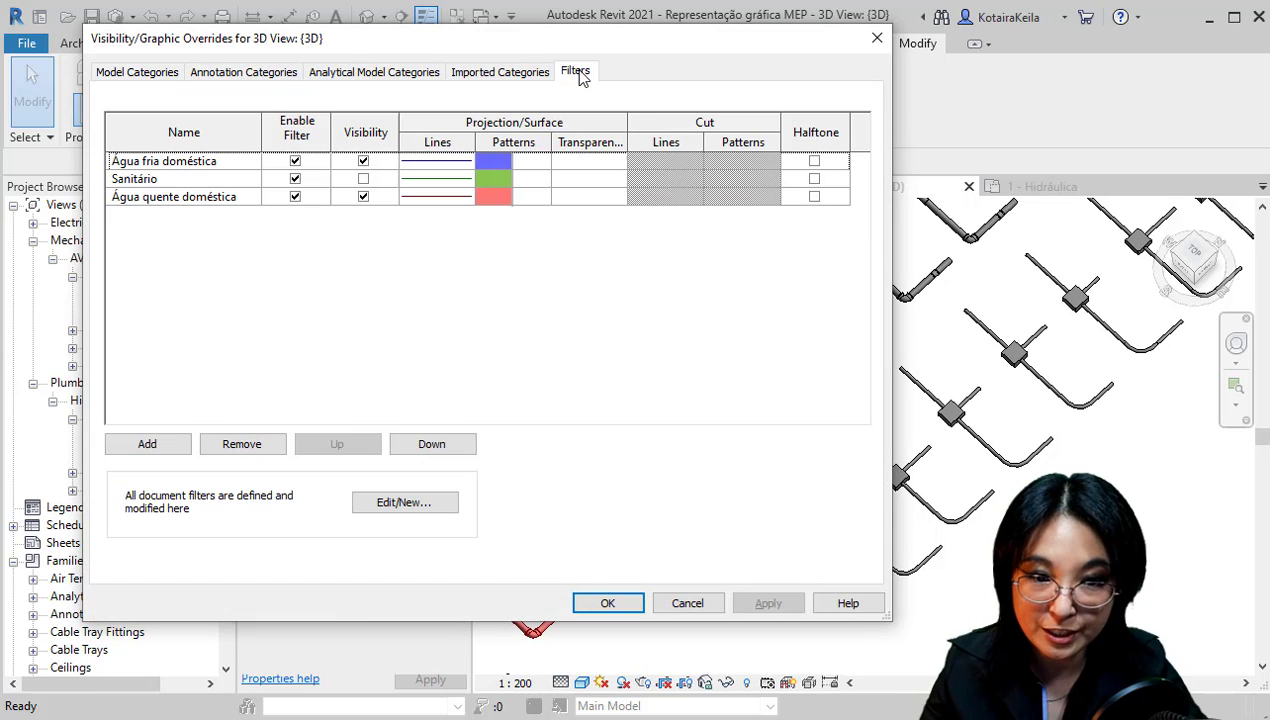
left_click(364, 179)
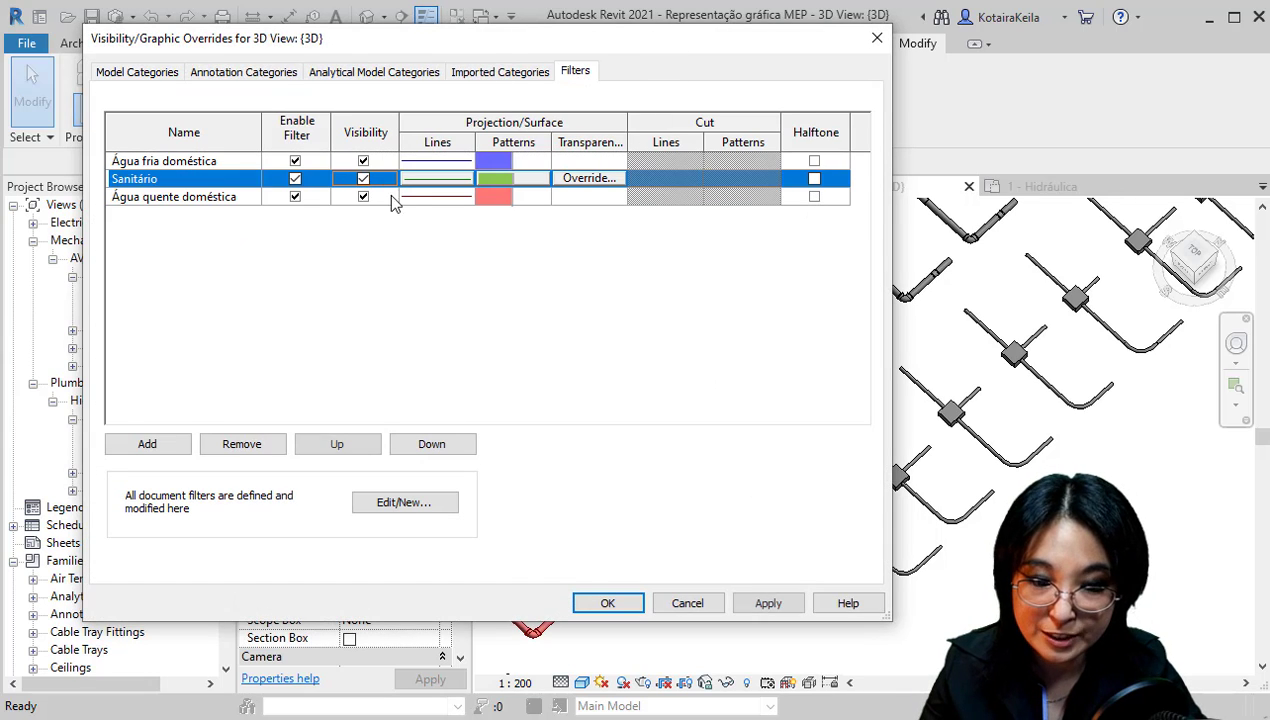
left_click(767, 603)
Disable the Sanitário filter in the 3D view, apply the change and uncover the sanitary pipes for inspection
left_click_drag(635, 36, 571, 44)
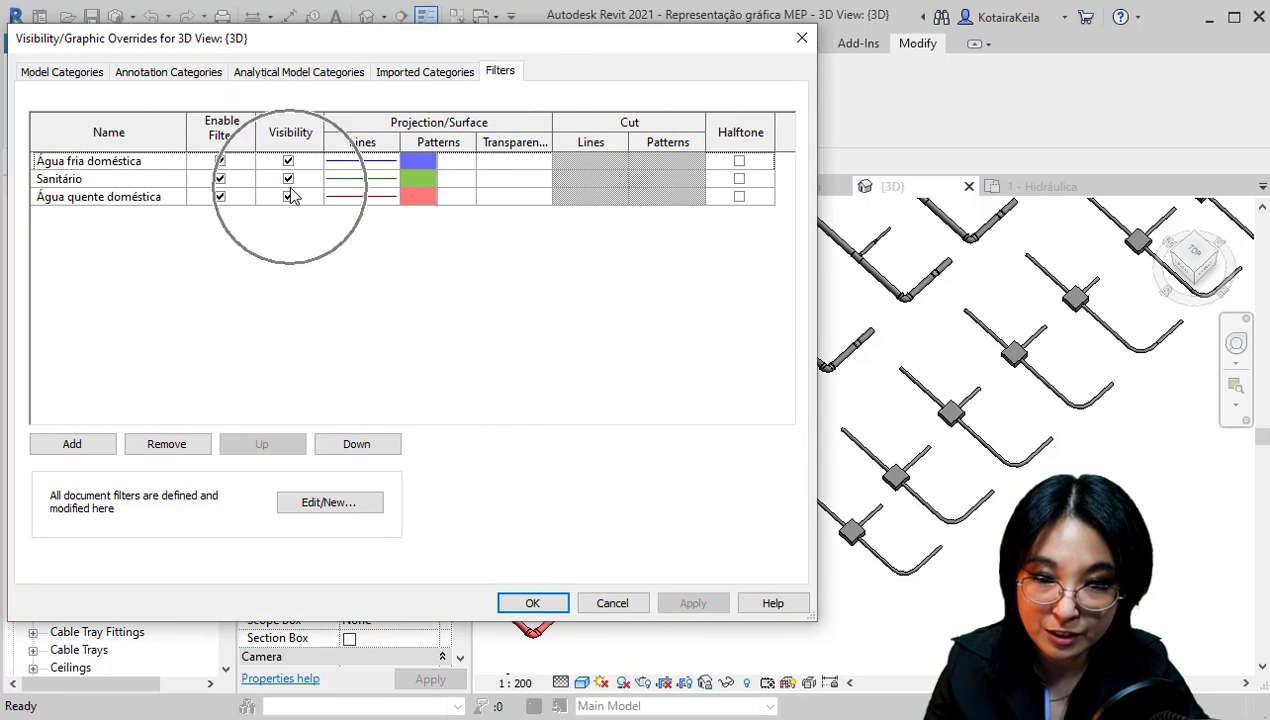
left_click(220, 179)
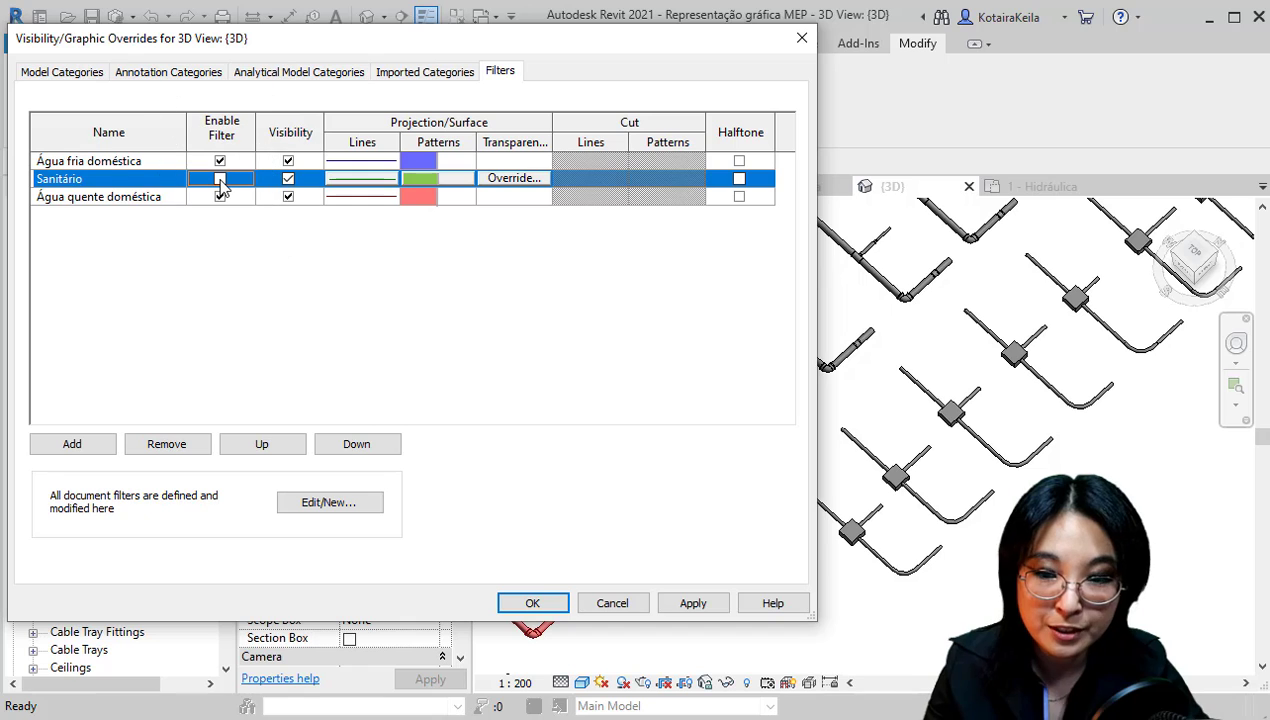
left_click(688, 604)
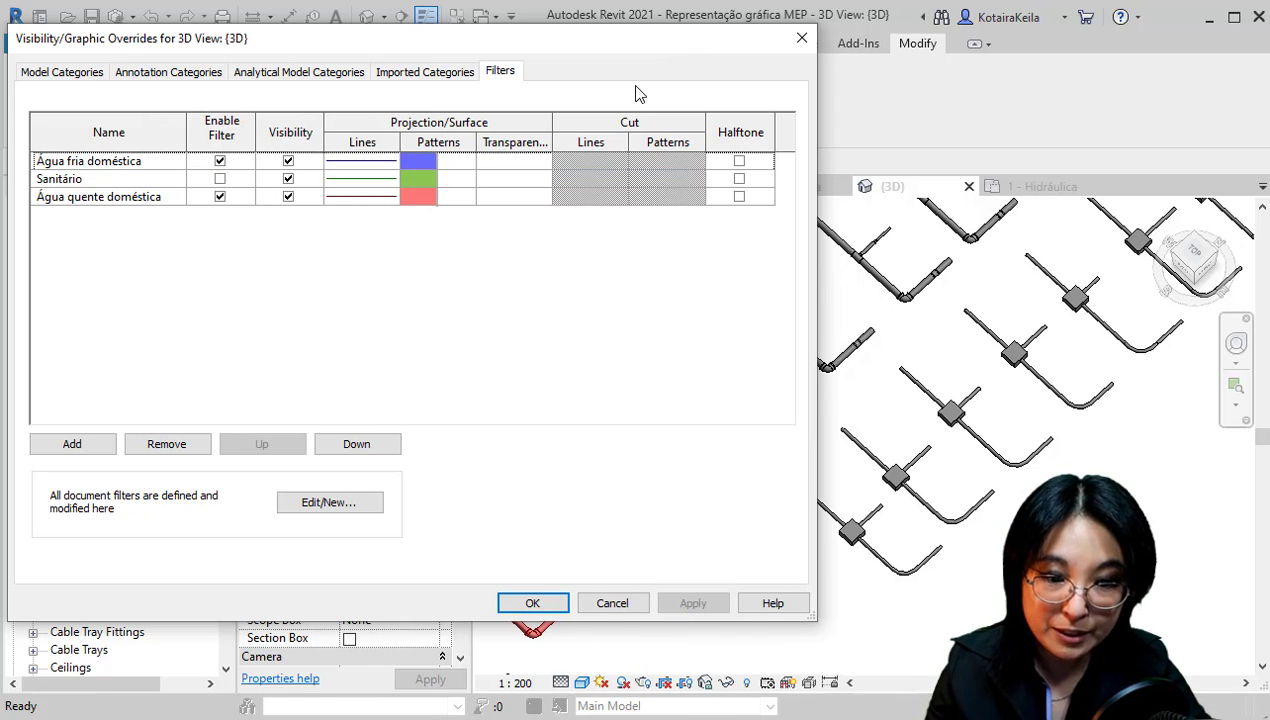
left_click_drag(700, 49, 407, 190)
key("ctrl")
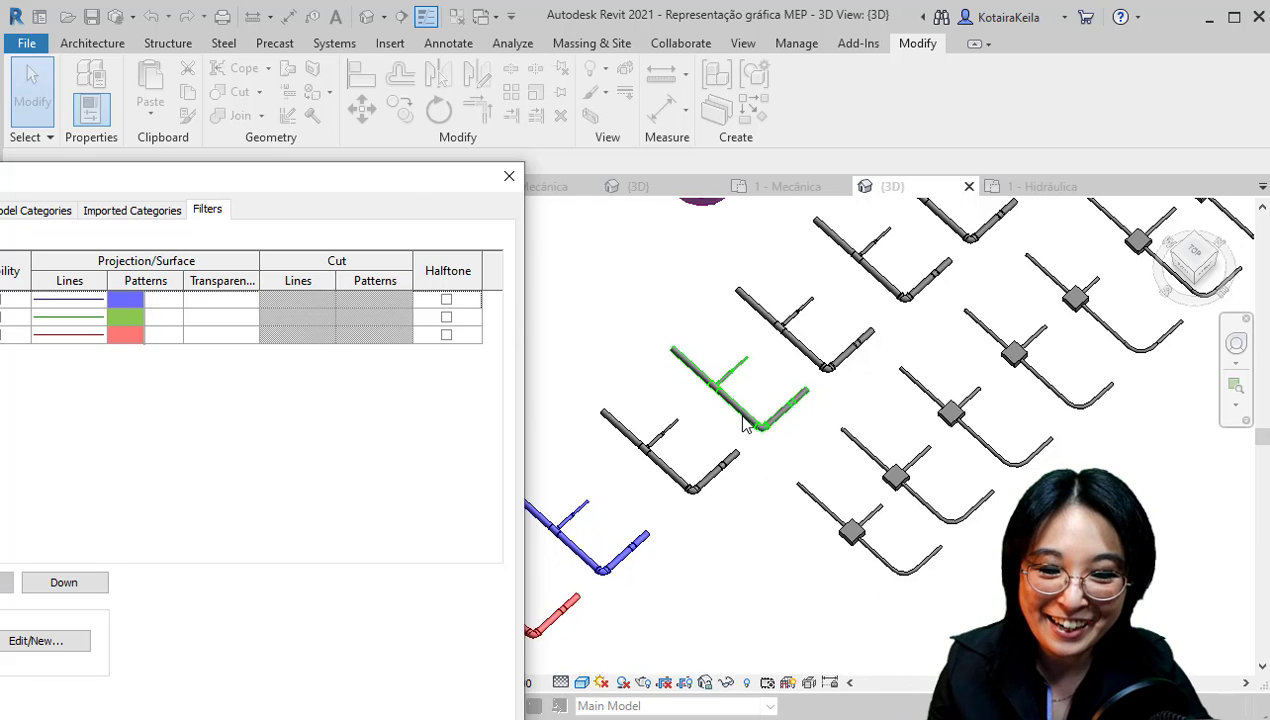
Re-enable the Sanitário filter in the 3D view and confirm the overrides
left_click_drag(388, 187, 781, 48)
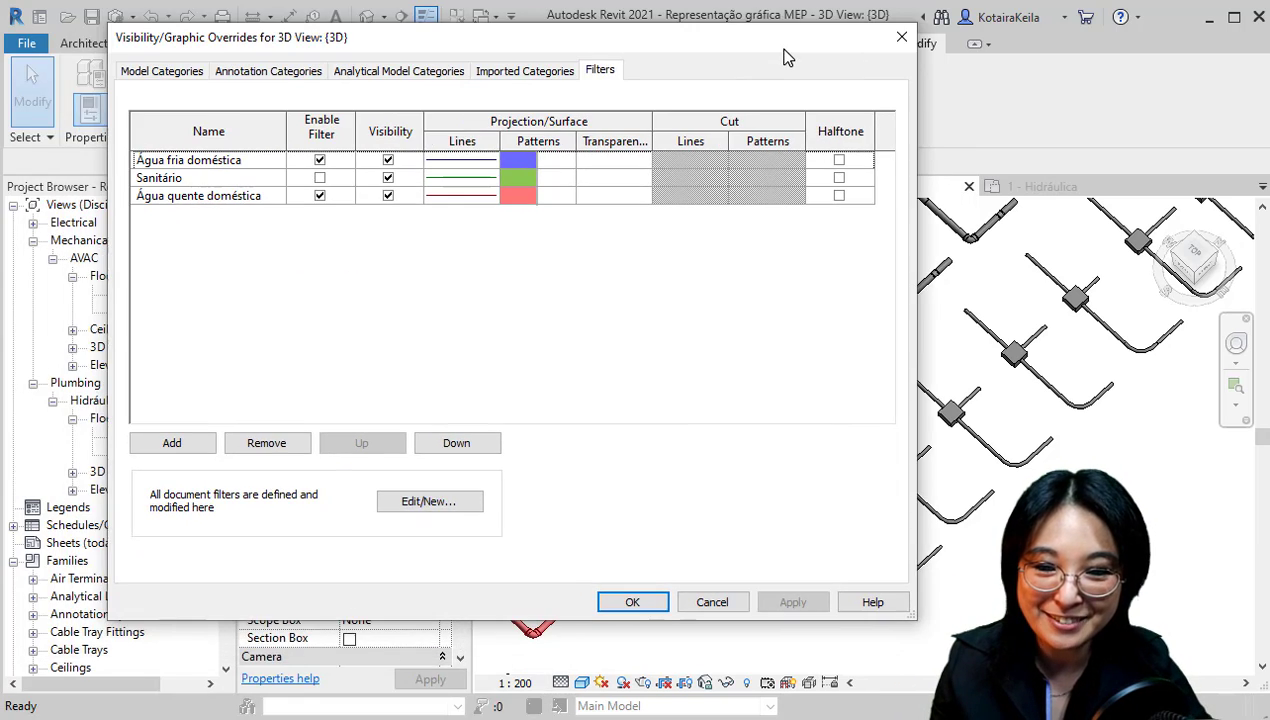
left_click(336, 177)
left_click(632, 601)
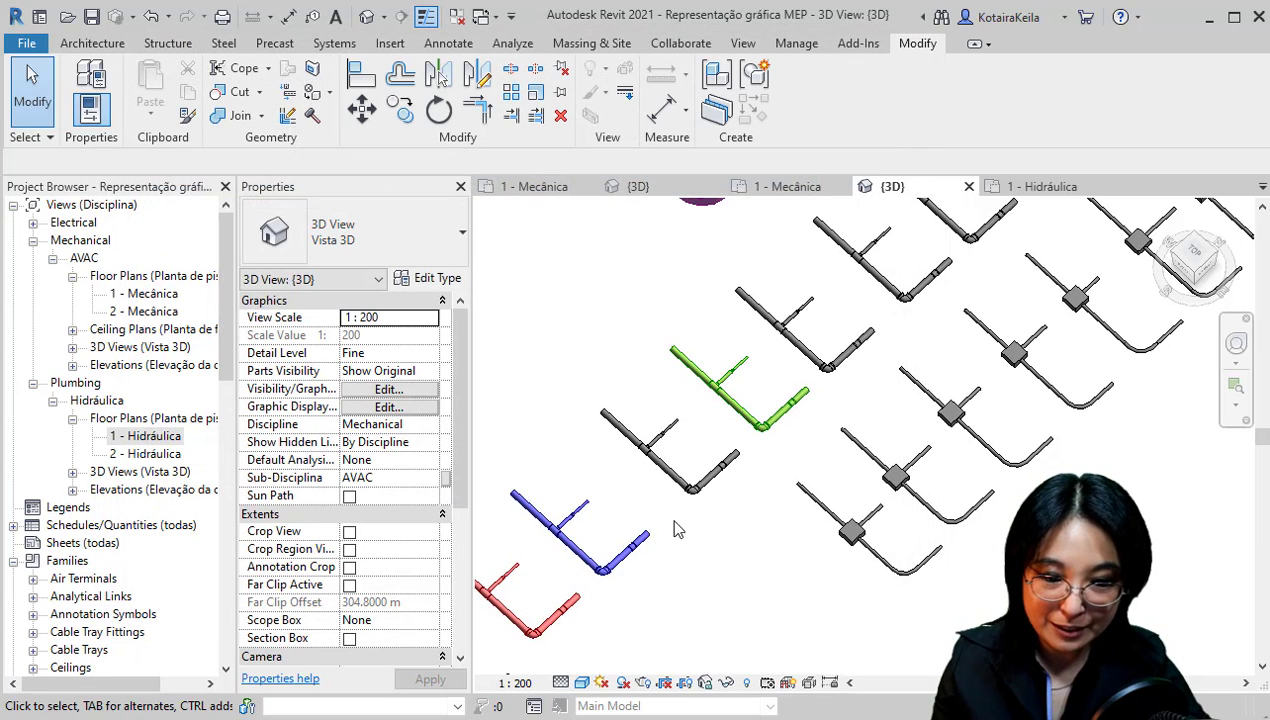
Switch to the 1 - Hidráulica floor plan and open the filter list of its visibility and graphic overrides
double_click(164, 440)
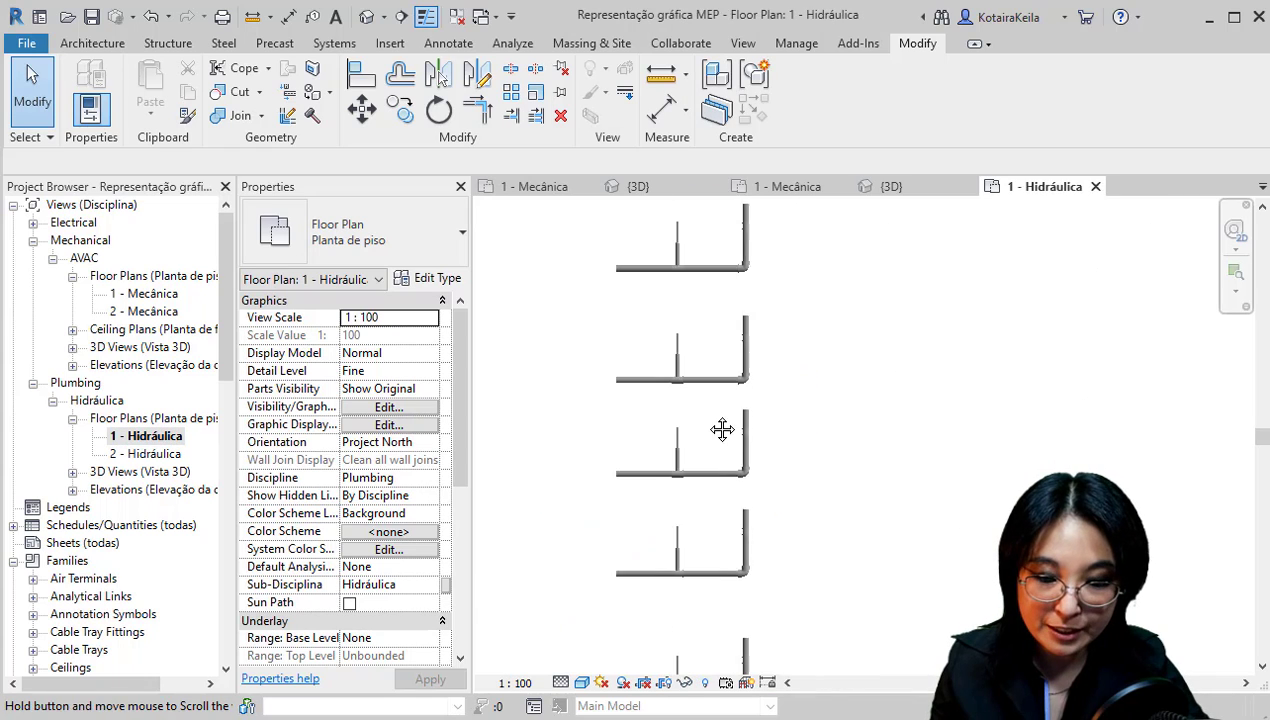
middle_click_drag(722, 429, 735, 360)
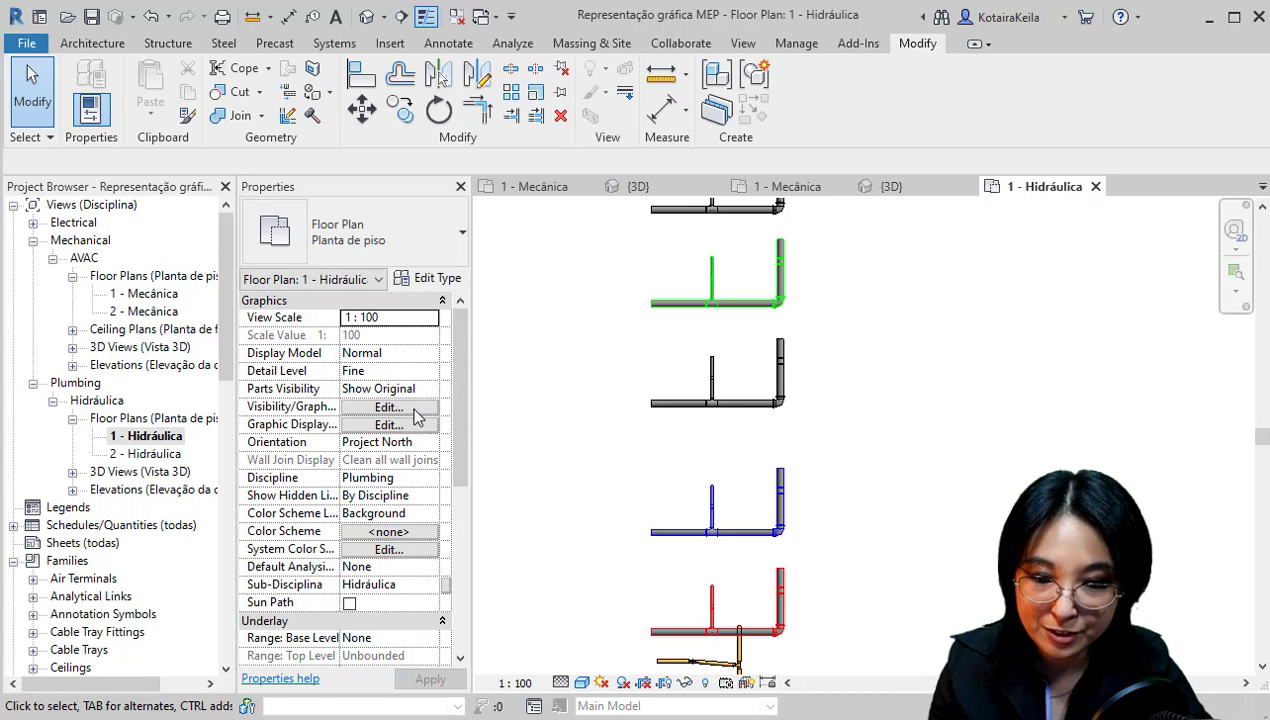
left_click(414, 409)
left_click(553, 73)
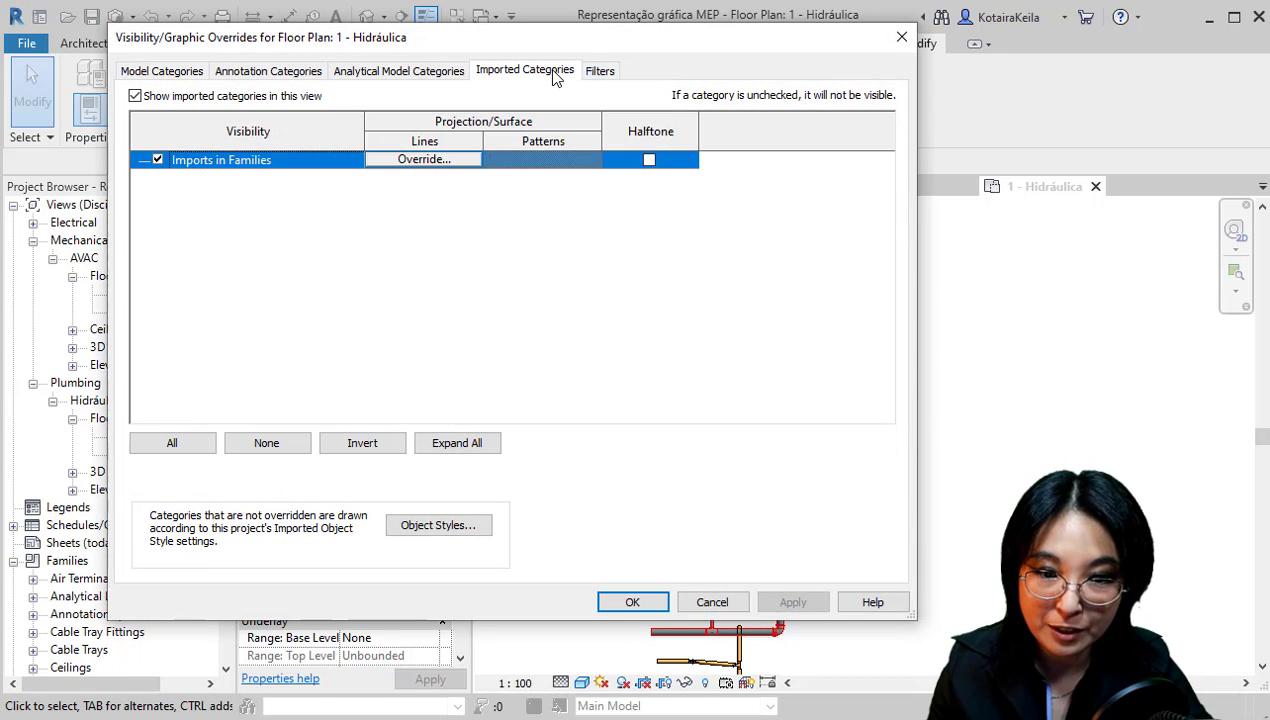
left_click(598, 72)
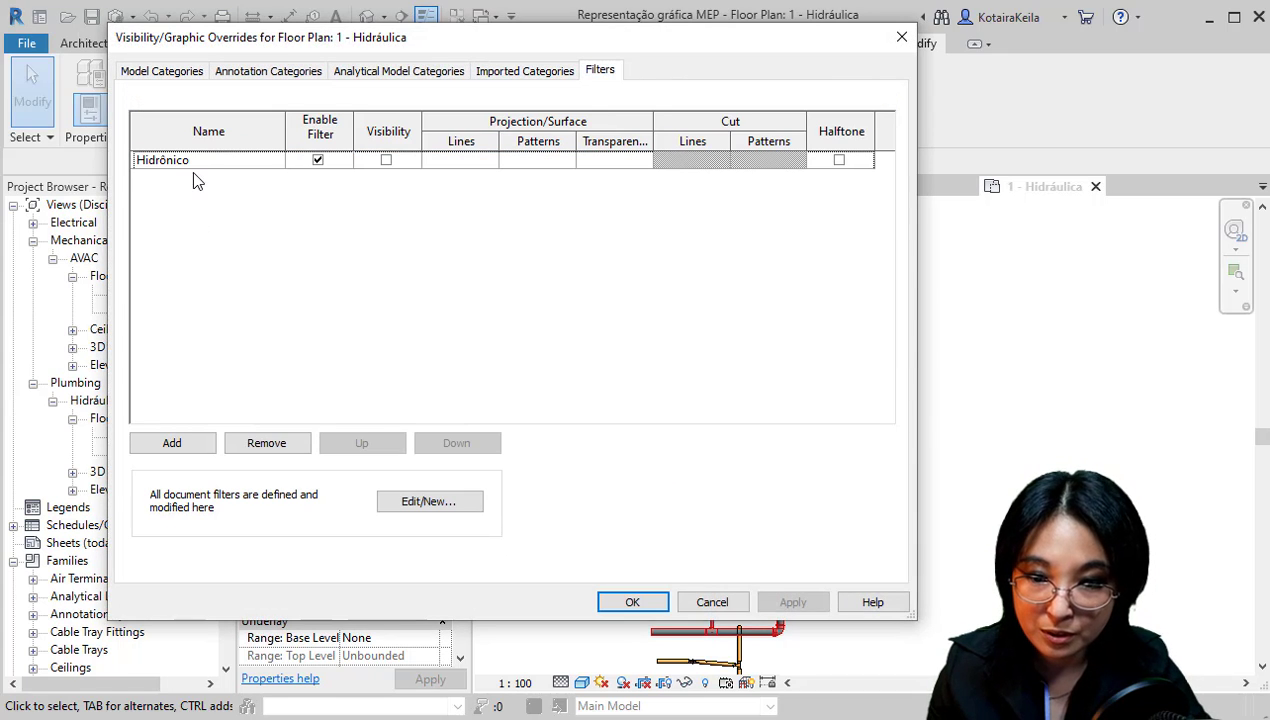
Add the Água quente doméstica, Água fria doméstica and Sanitário filters to the 1 - Hidráulica floor plan
left_click(181, 444)
left_click(460, 368)
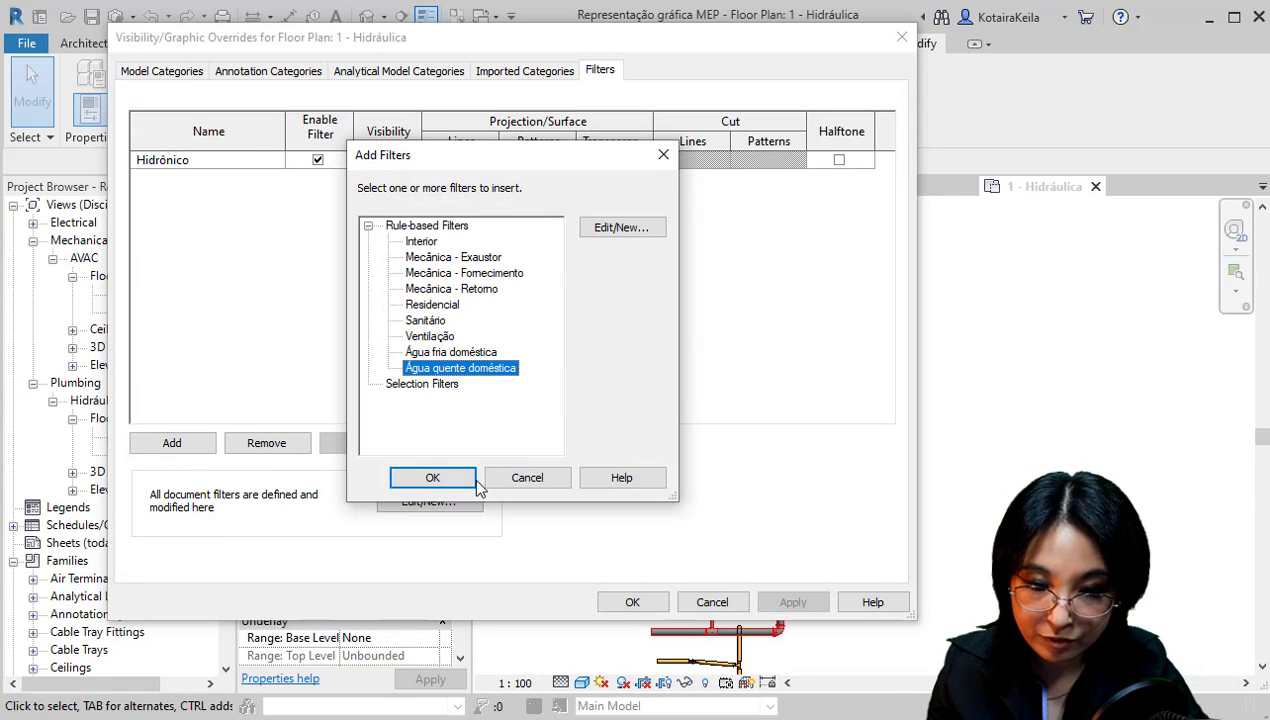
left_click(455, 484)
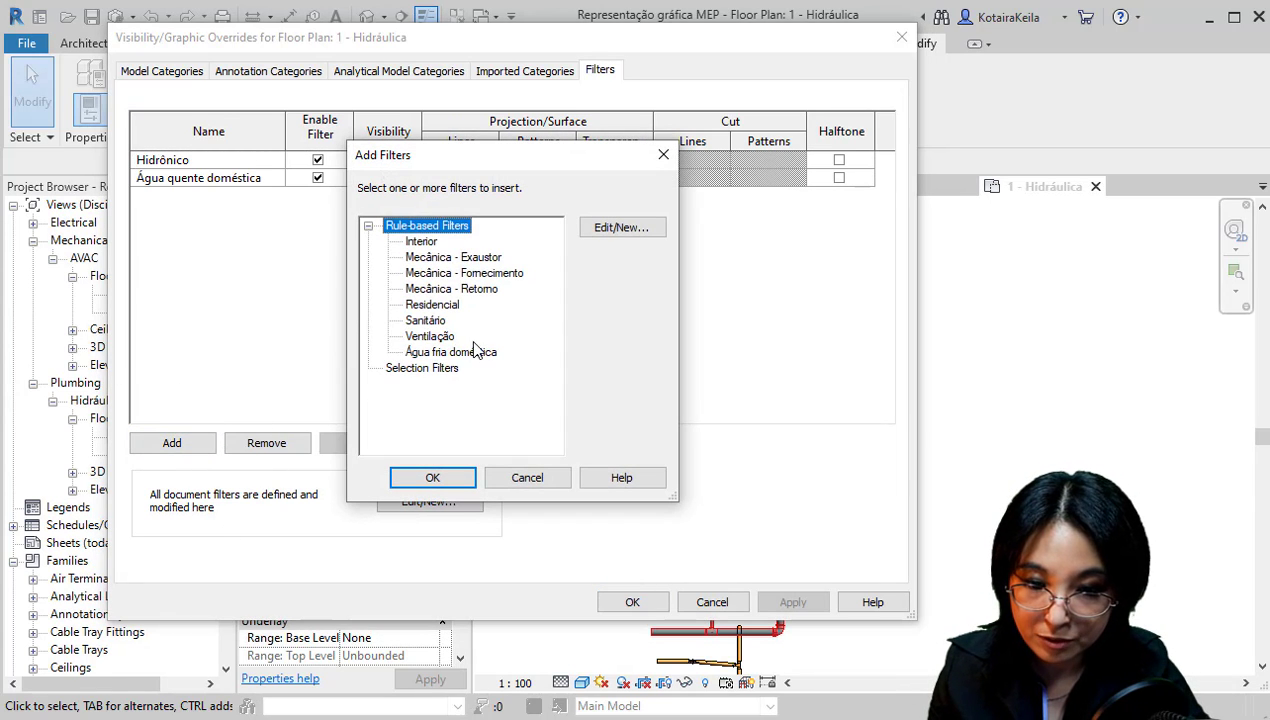
left_click(474, 350)
left_click(433, 474)
left_click(205, 448)
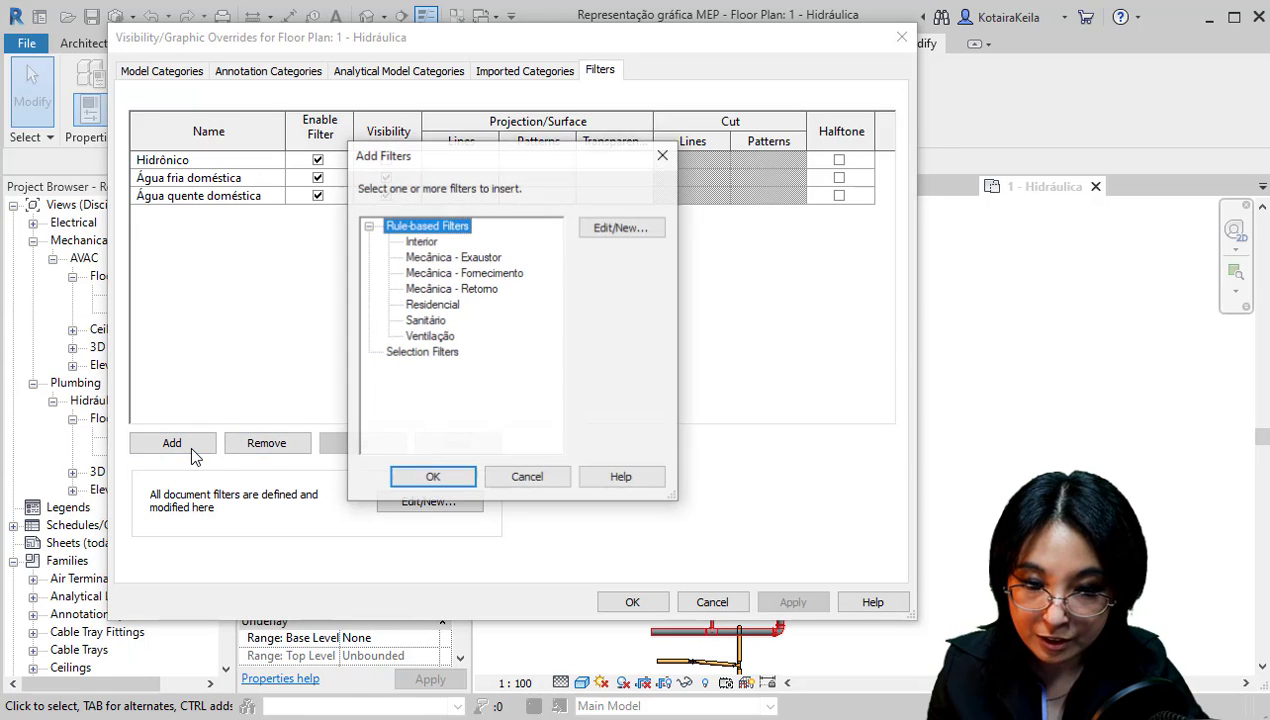
left_click(425, 320)
left_click(463, 480)
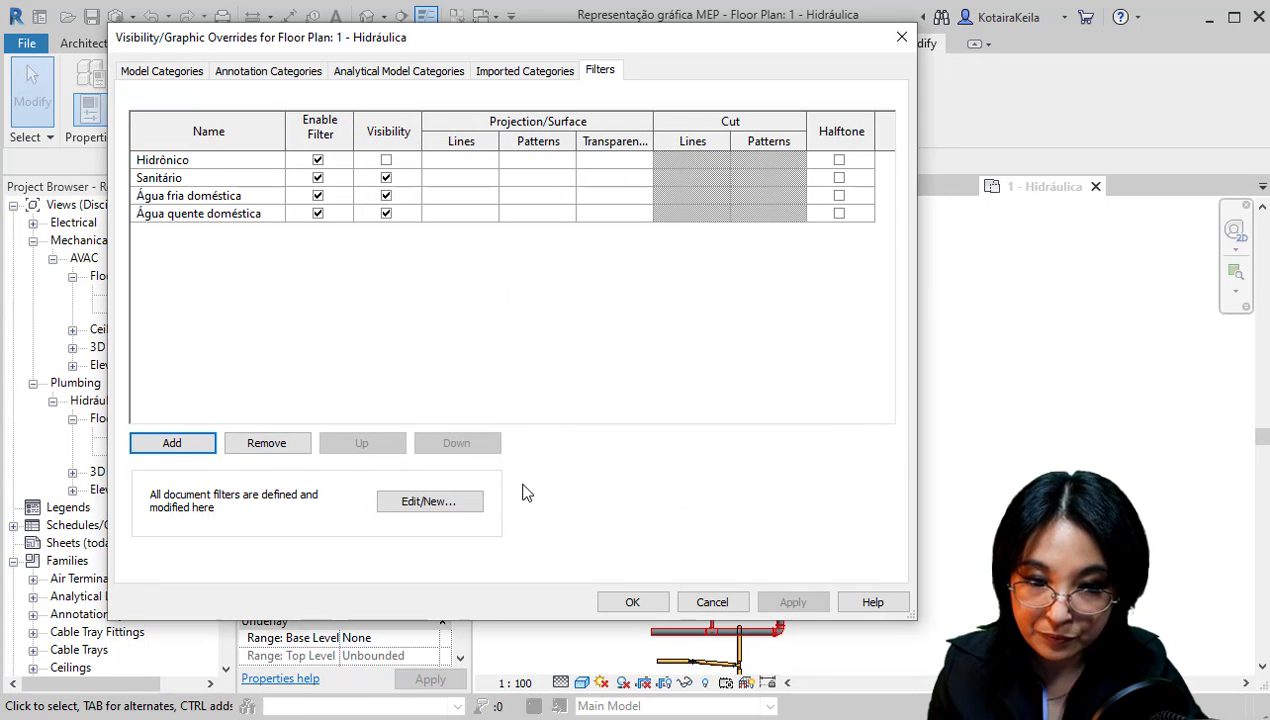
Override the projection line color of the Água quente doméstica filter with Red
left_click(474, 220)
left_click(472, 216)
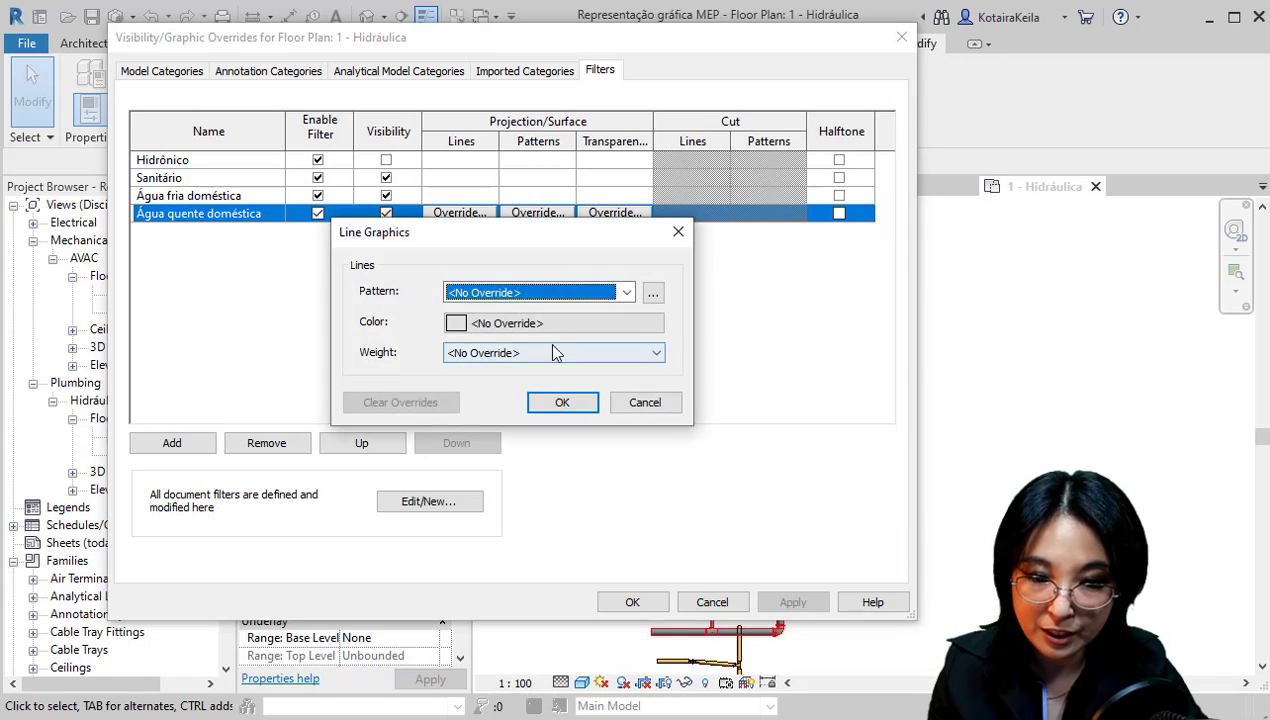
left_click(539, 325)
left_click(332, 346)
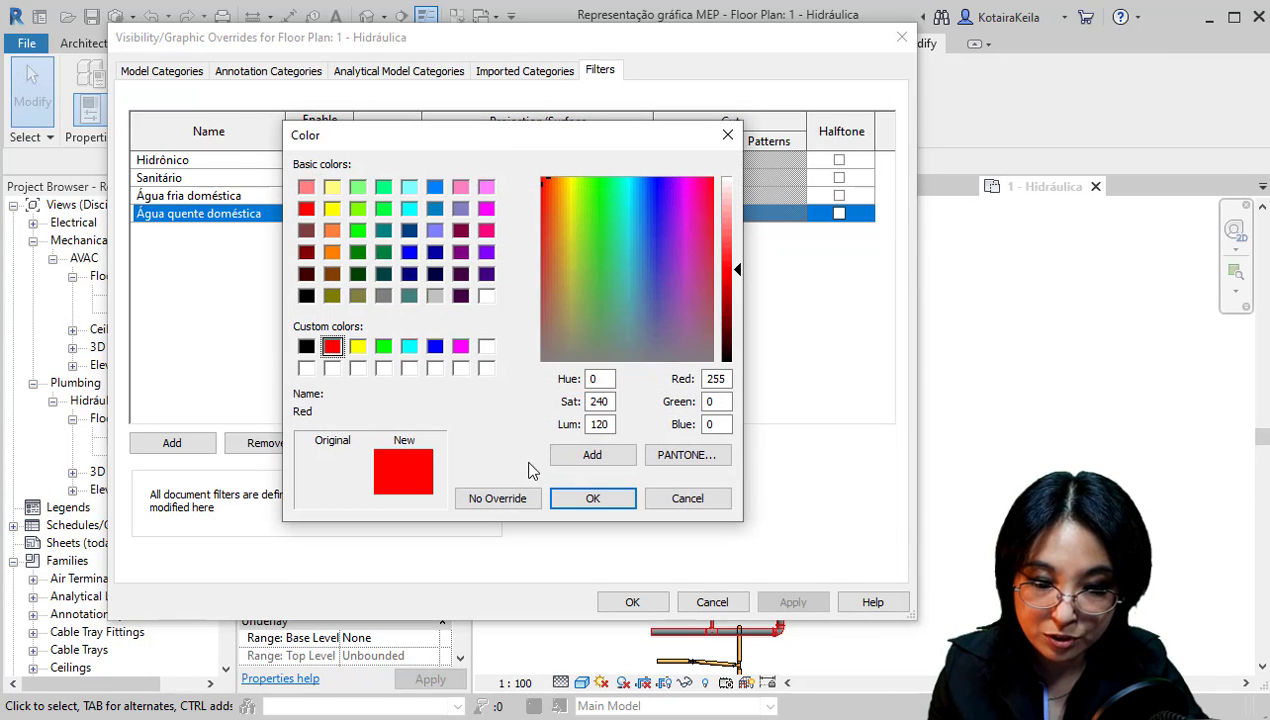
left_click(592, 498)
left_click(562, 402)
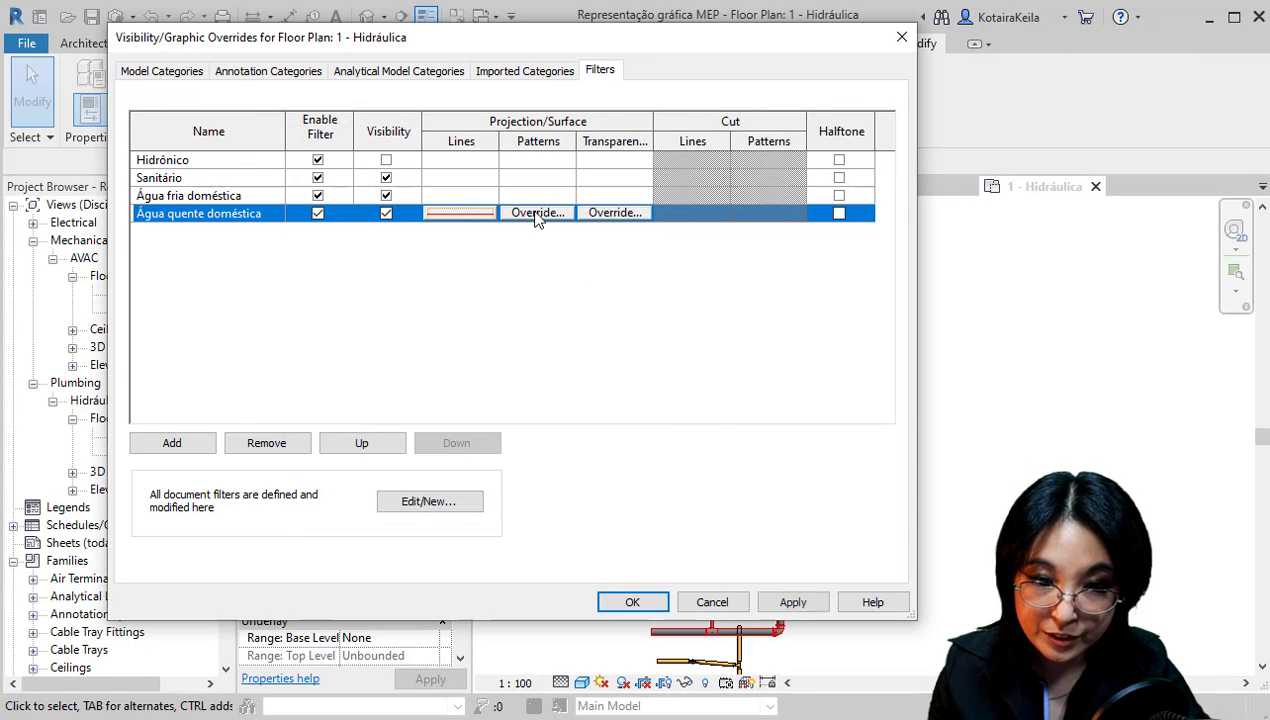
Override the Água quente doméstica filter's foreground surface pattern with a solid fill in RGB 255-074-074
left_click(538, 212)
left_click(490, 295)
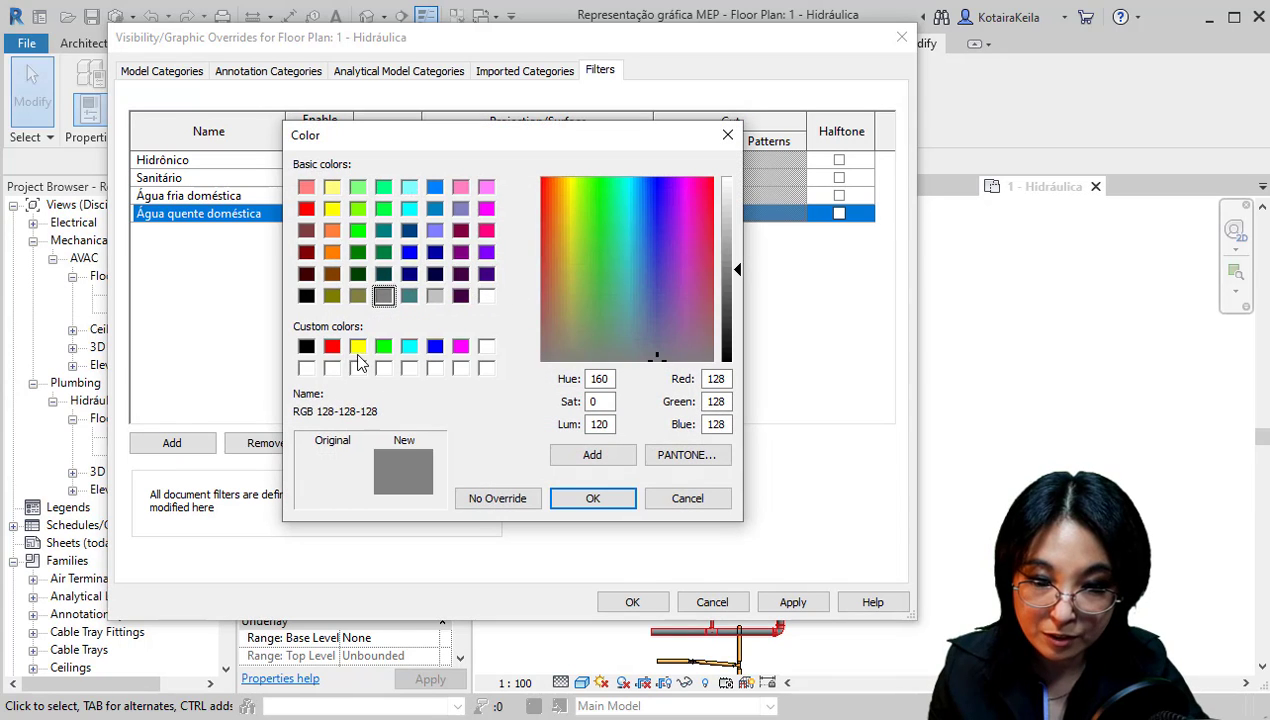
left_click(332, 346)
left_click(731, 242)
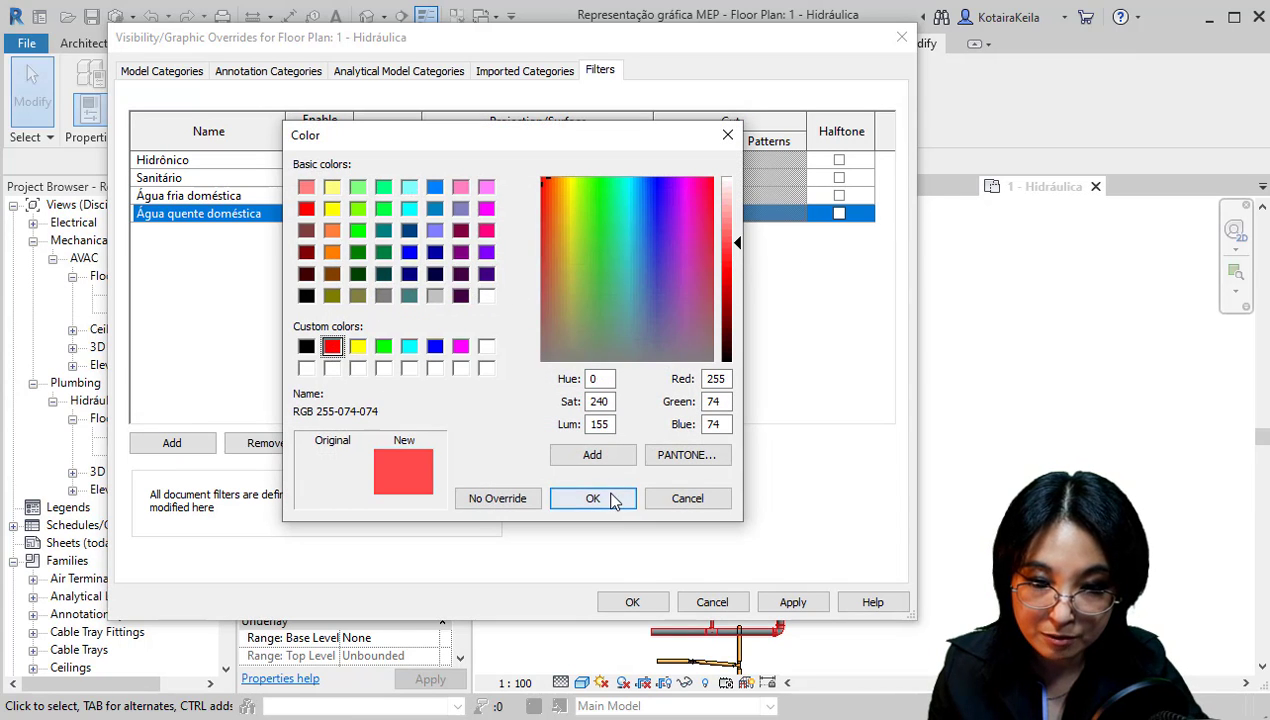
left_click(600, 498)
left_click(583, 266)
left_click(575, 300)
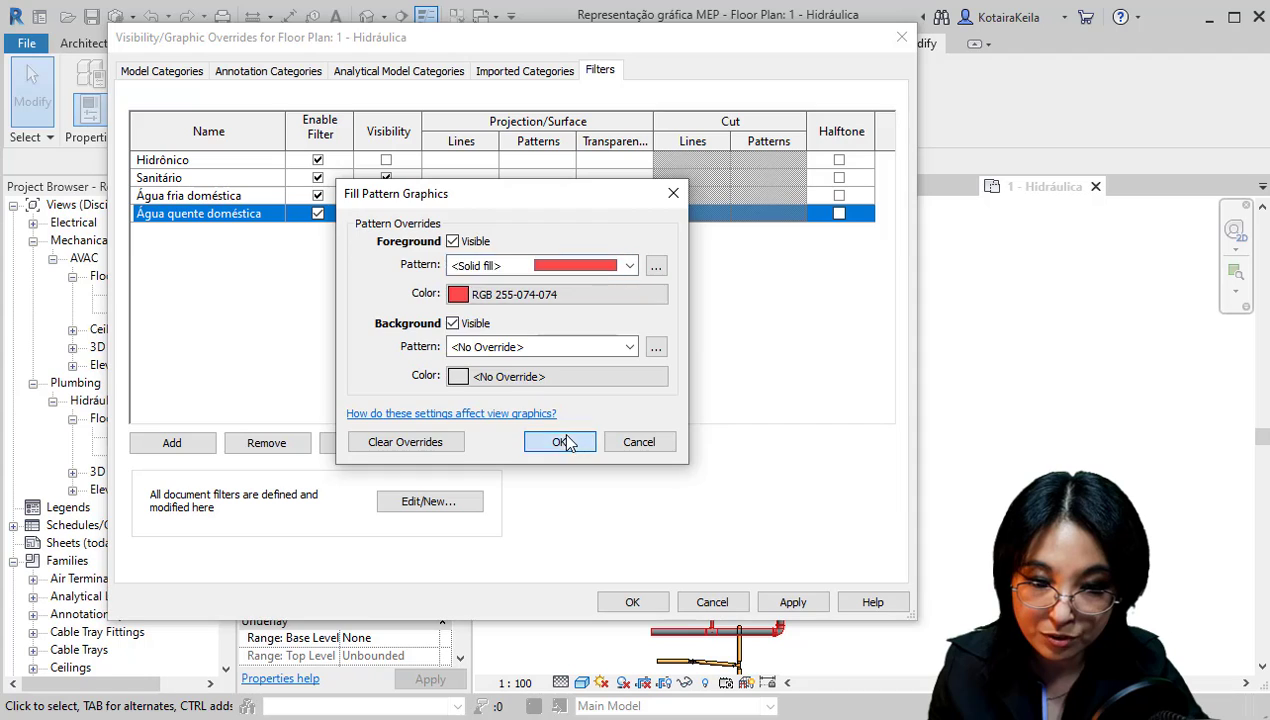
left_click(566, 443)
Override the projection line color of the Água fria doméstica filter with Blue
left_click(490, 198)
left_click(486, 203)
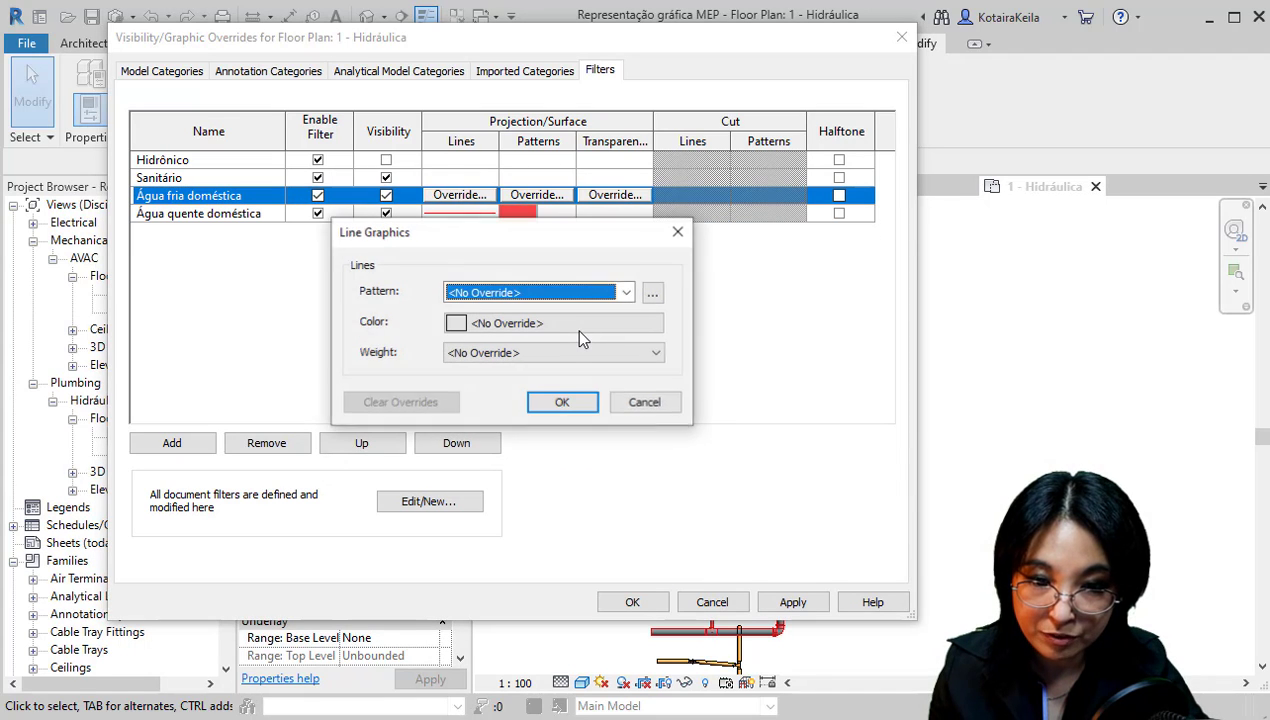
left_click(579, 323)
left_click(434, 346)
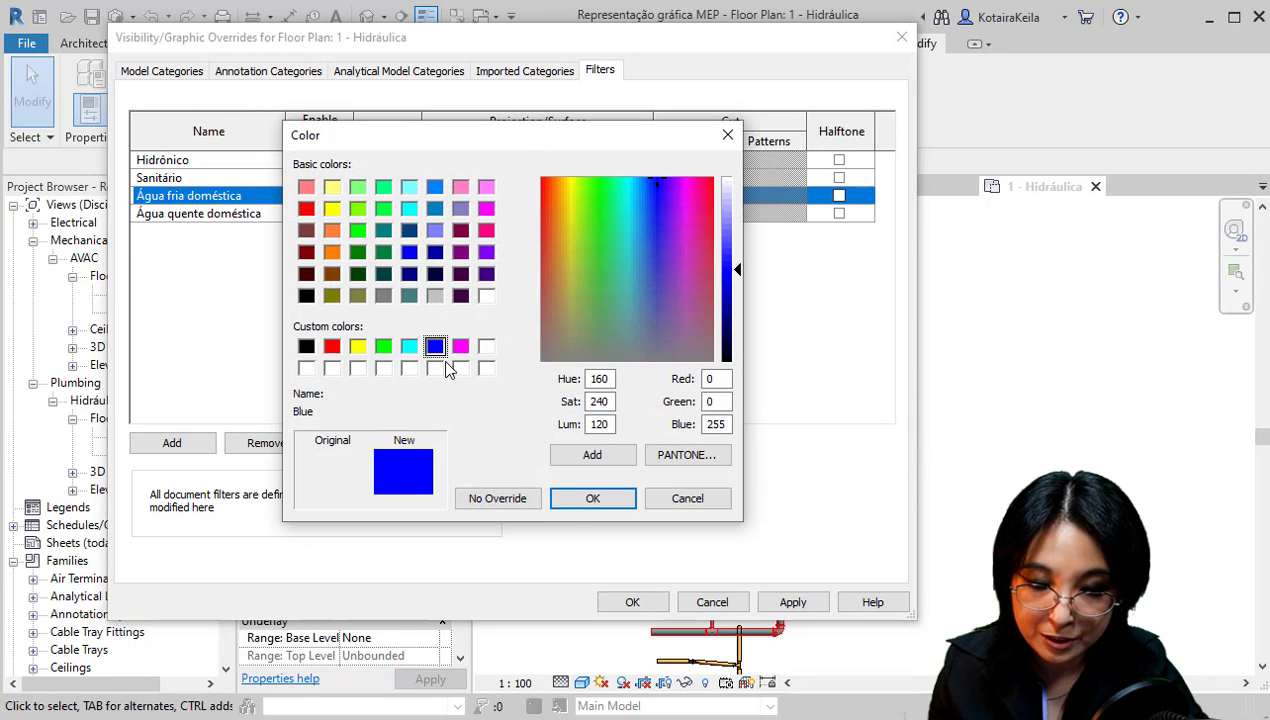
left_click(592, 498)
left_click(562, 402)
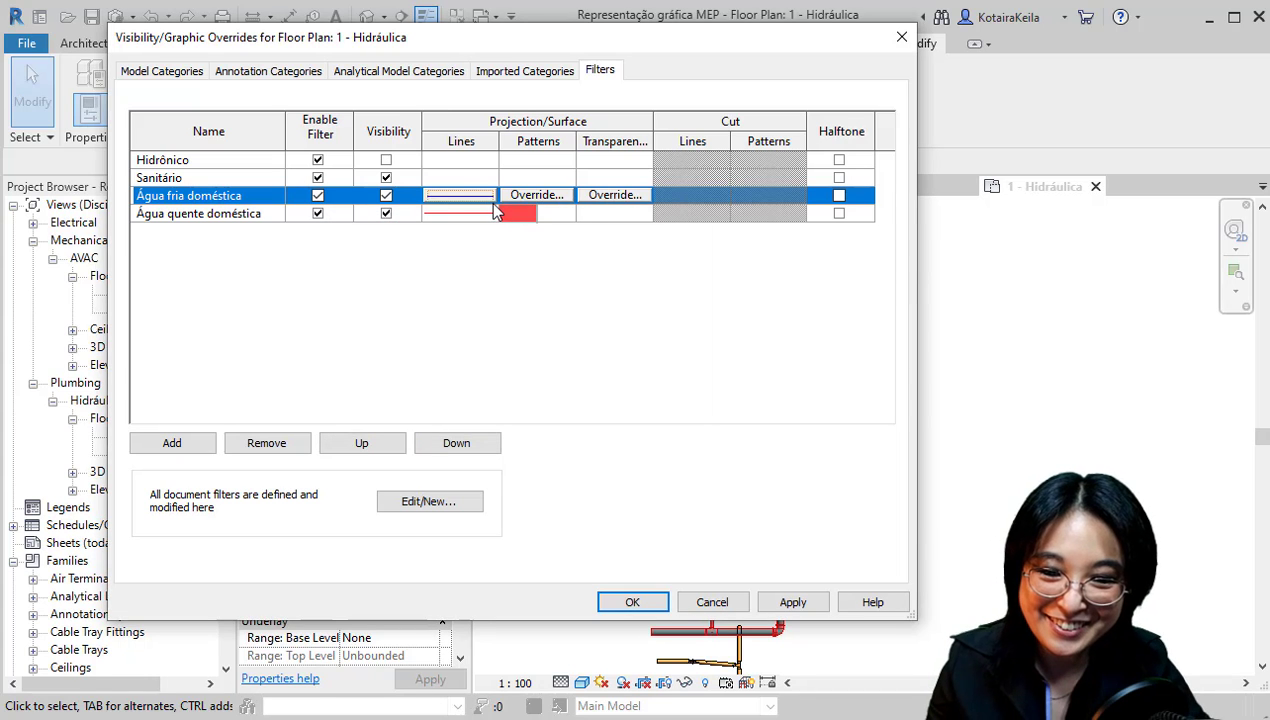
Override the Água fria doméstica filter's foreground surface pattern with a solid fill in a lighter shade of blue
left_click(537, 195)
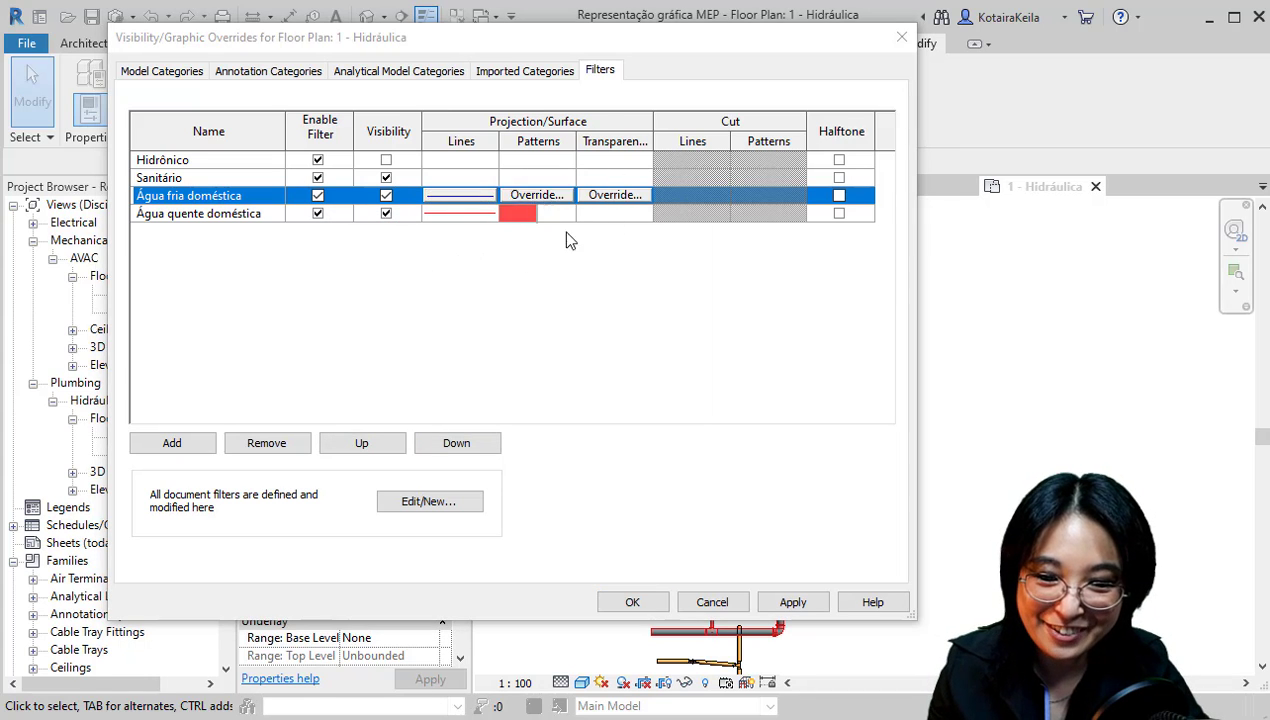
left_click(580, 290)
left_click(434, 346)
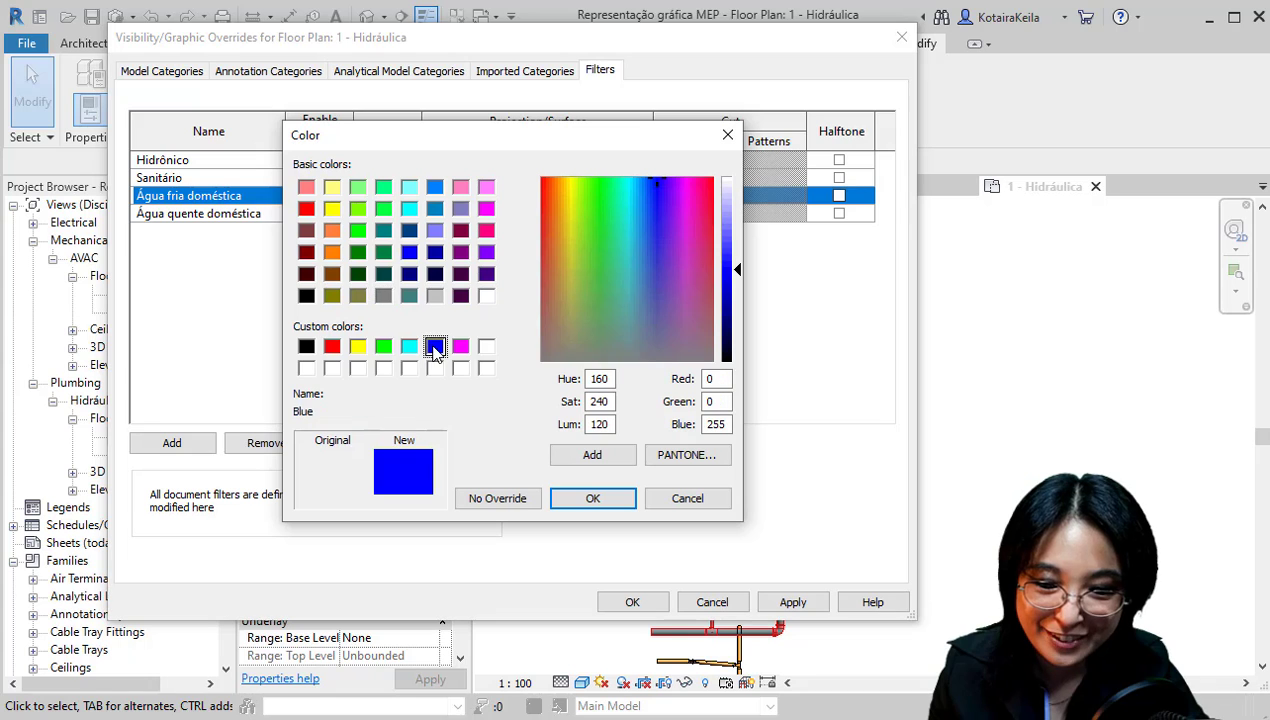
left_click(726, 238)
left_click(590, 498)
left_click(610, 267)
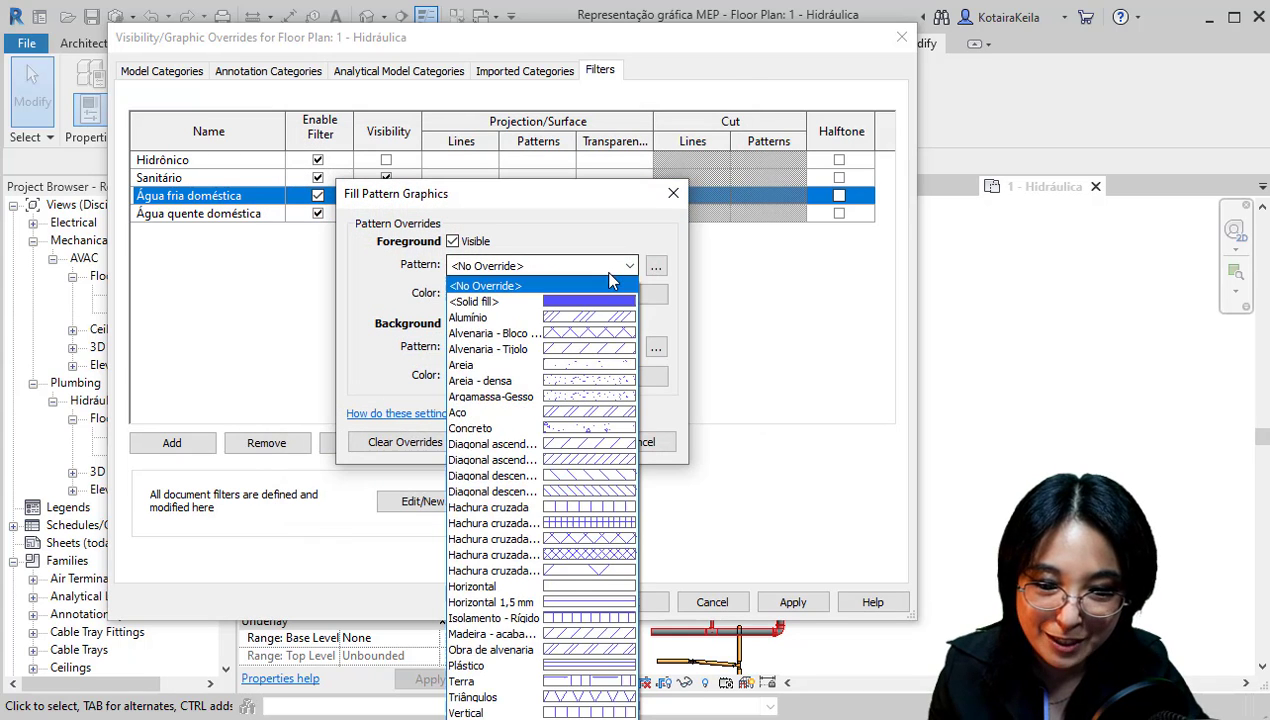
left_click(583, 301)
left_click(562, 443)
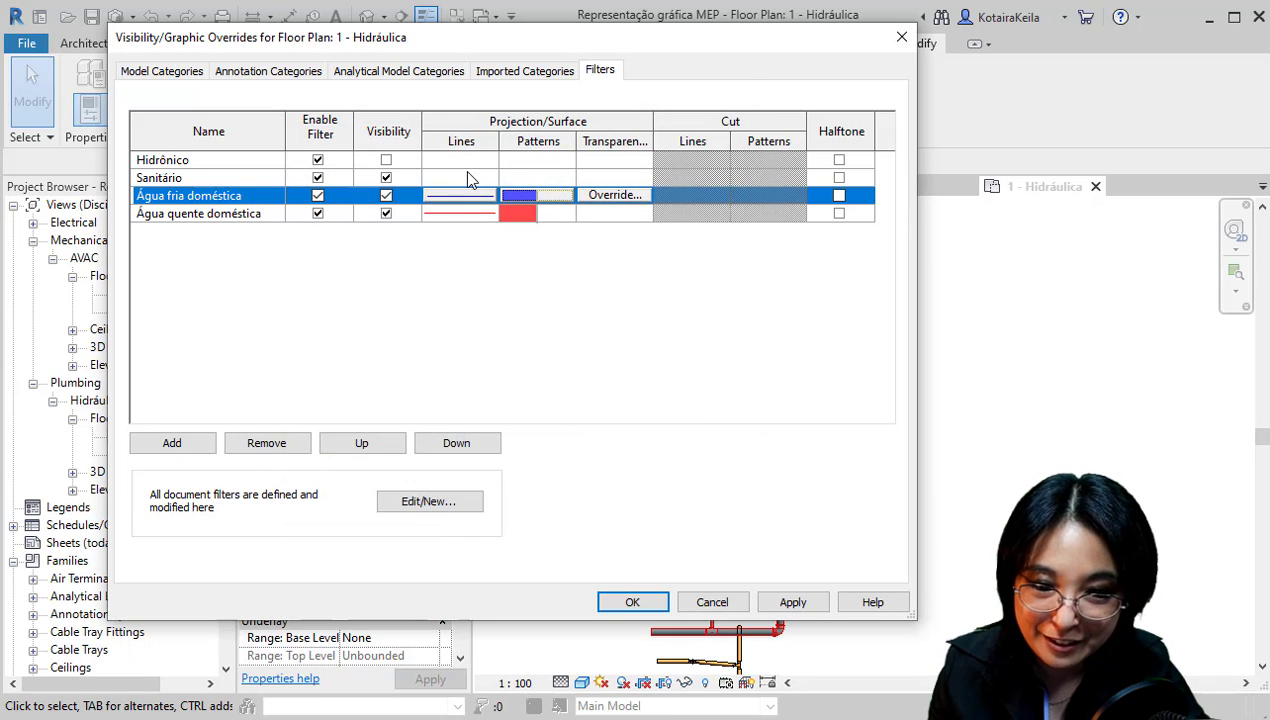
Override the projection line color of the Sanitário filter with the dark green RGB 000-140-000
left_click(470, 178)
left_click(462, 177)
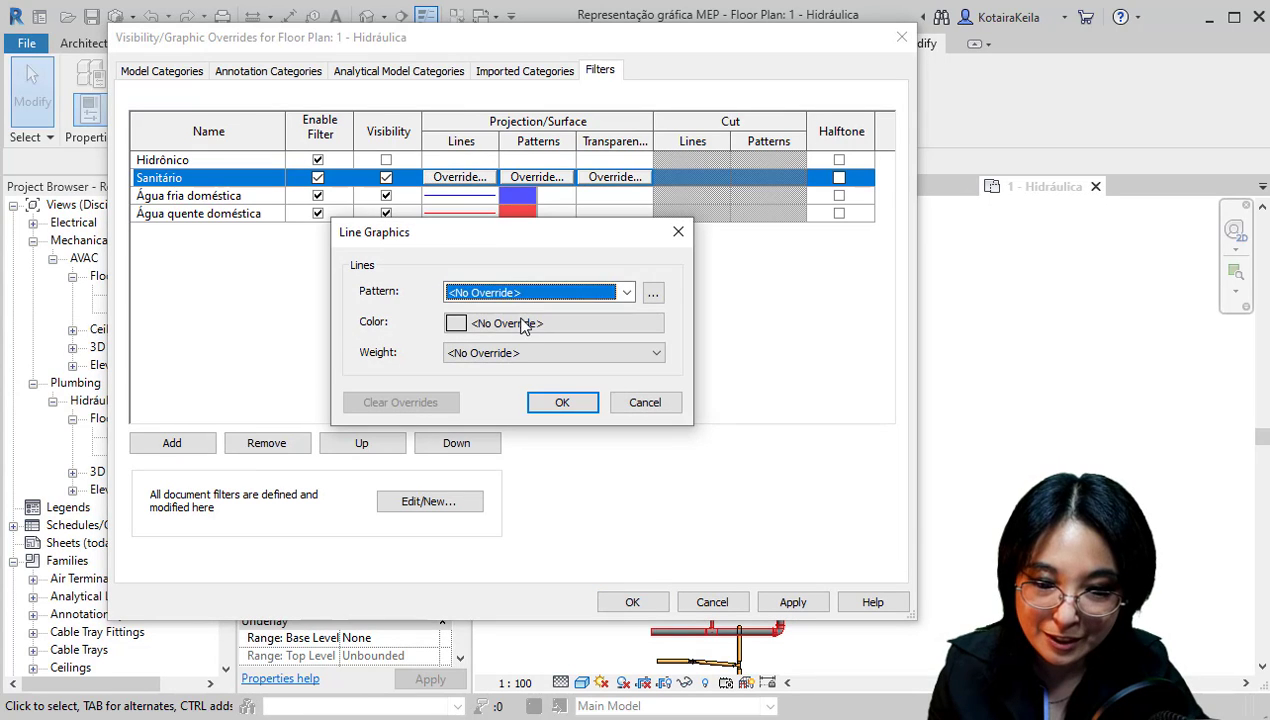
left_click(524, 324)
left_click(383, 346)
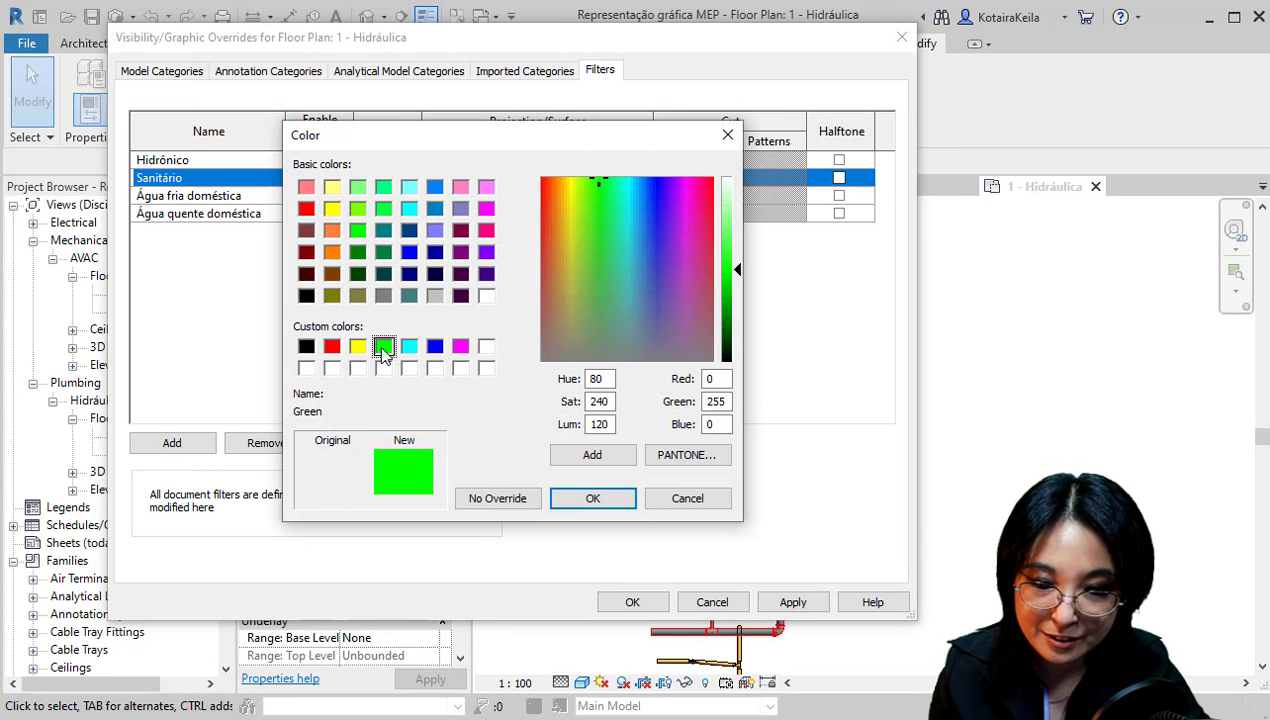
left_click(726, 320)
left_click(592, 498)
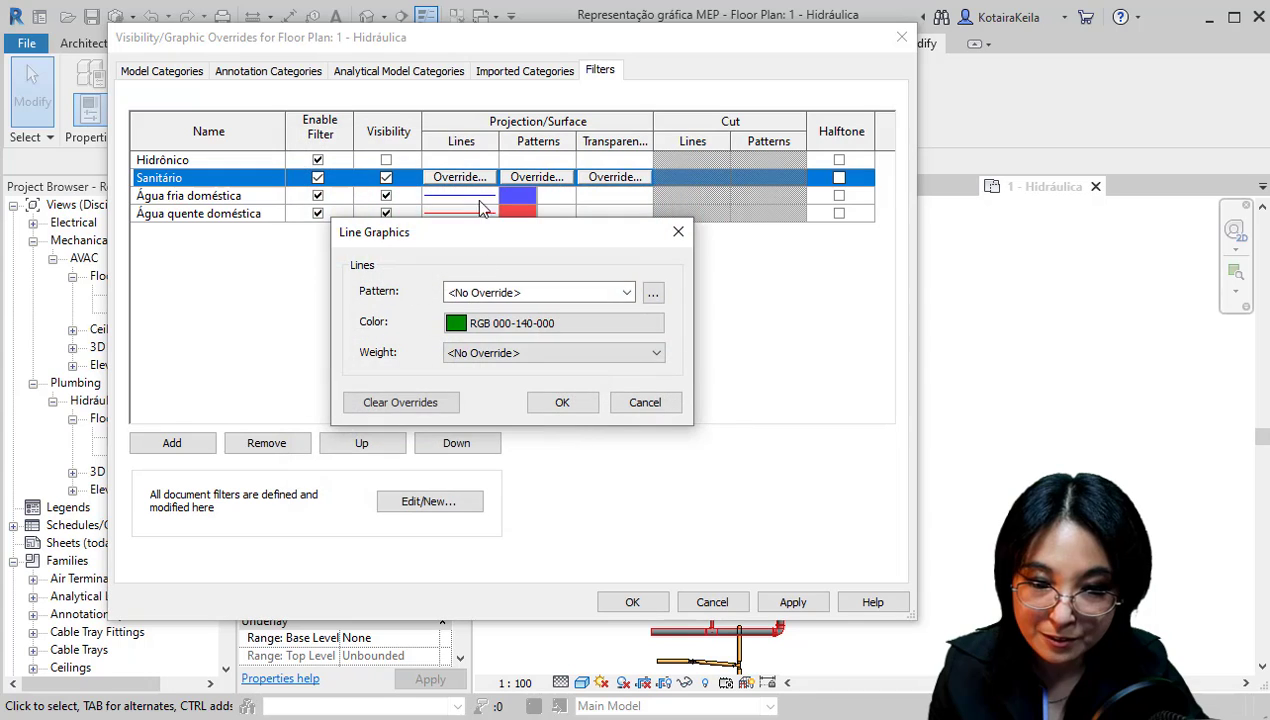
left_click(563, 402)
Override the Sanitário filter's foreground surface pattern with a solid fill in RGB 146-207-054 and apply the overrides to the floor plan
left_click(537, 177)
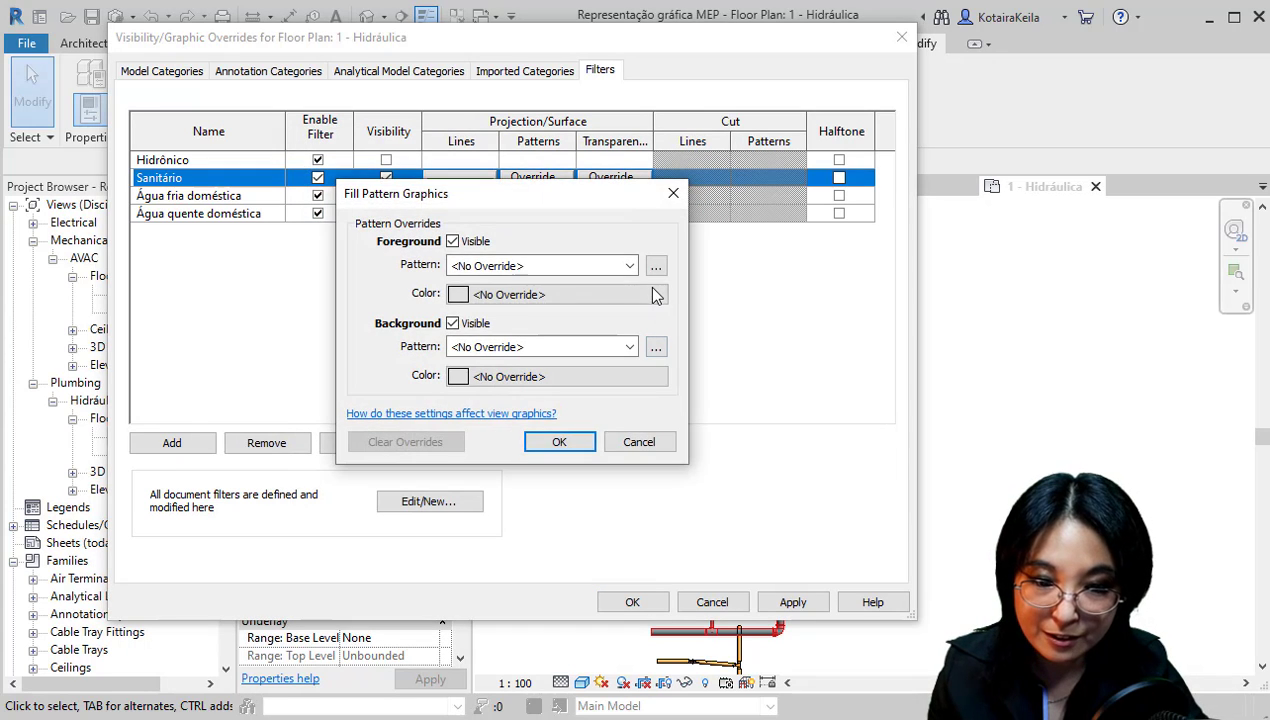
left_click(645, 300)
left_click(383, 346)
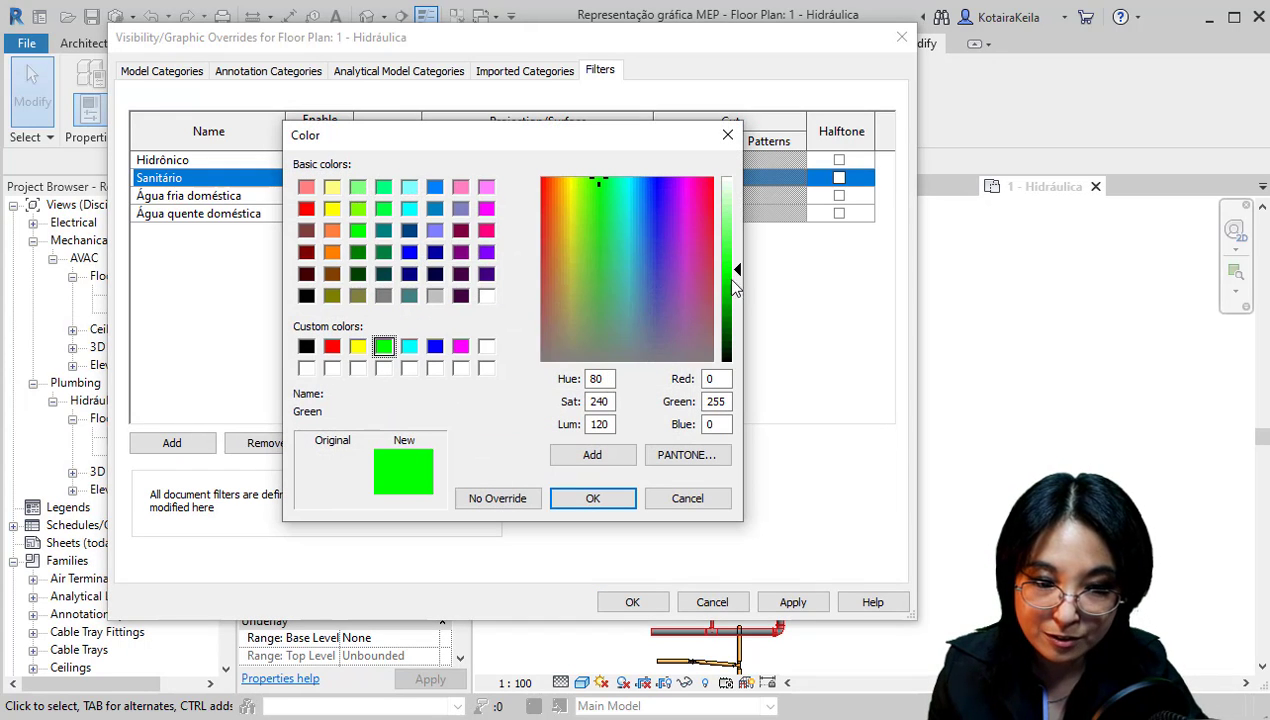
mouse_move(732, 281)
left_mouse_down()
mouse_move(733, 234)
mouse_move(736, 267)
left_mouse_up()
left_click(590, 251)
left_click(581, 248)
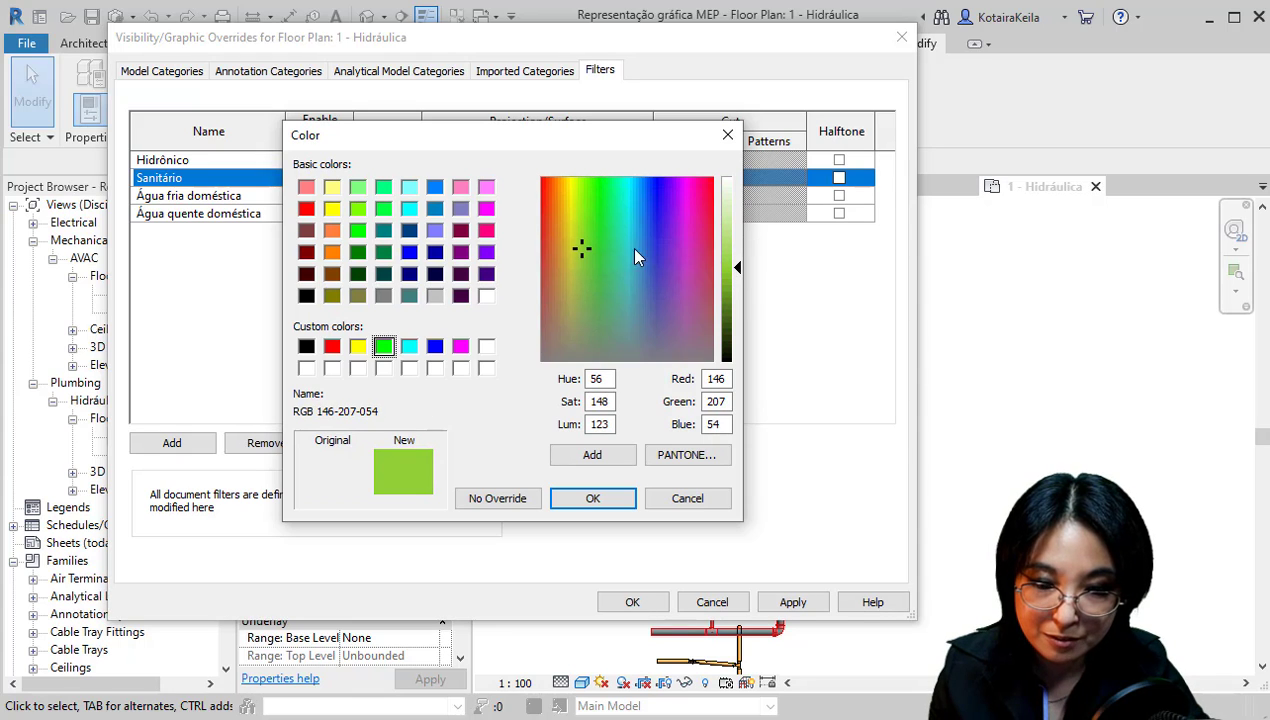
left_click(592, 498)
left_click(592, 265)
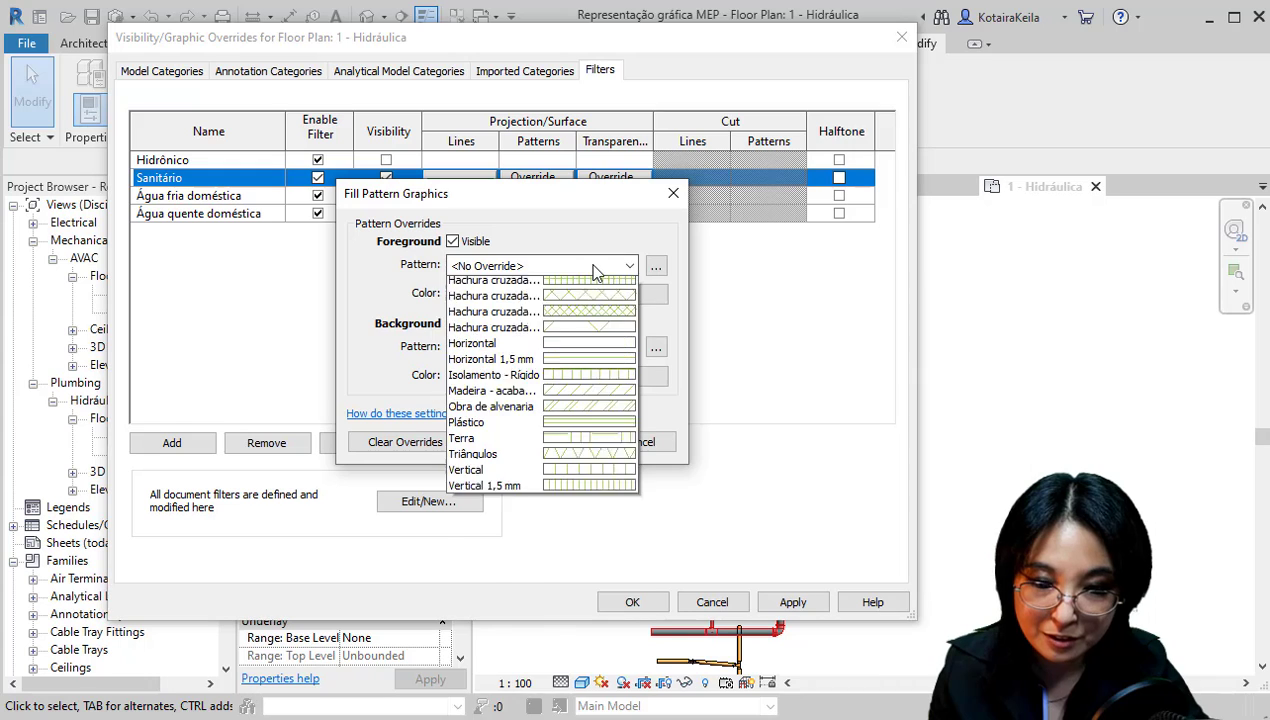
left_click(575, 302)
left_click(566, 441)
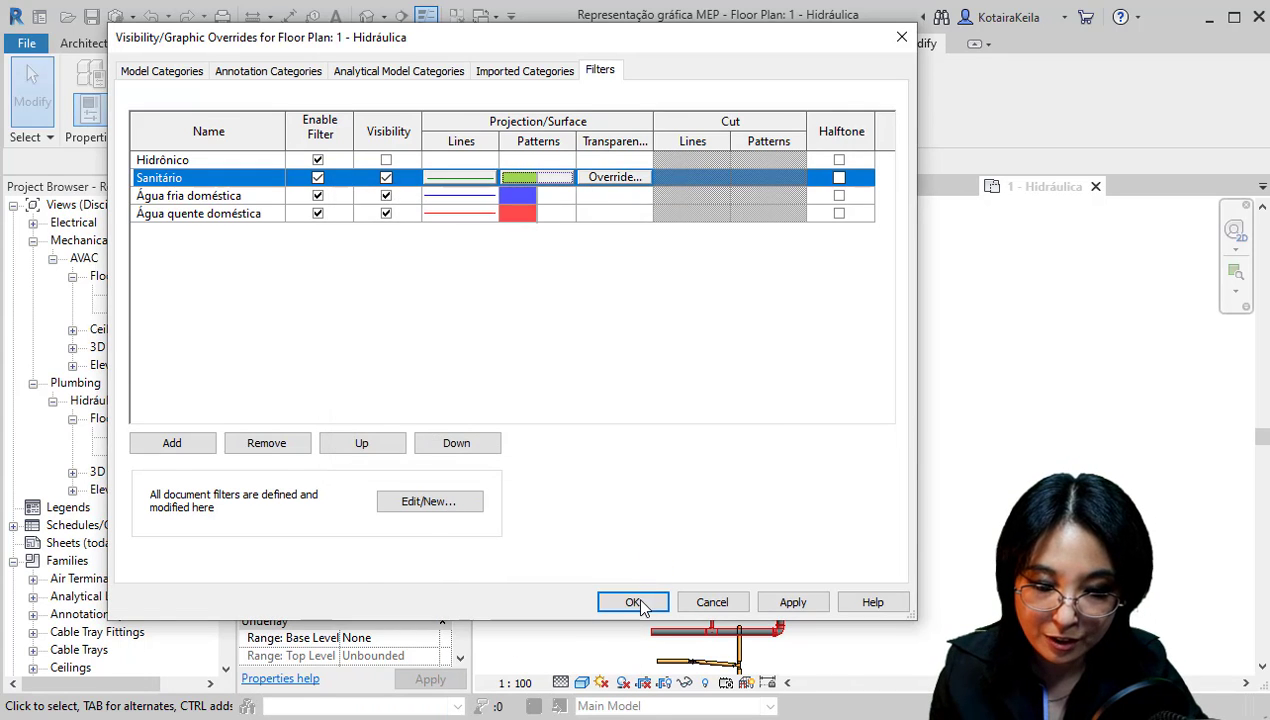
left_click(641, 602)
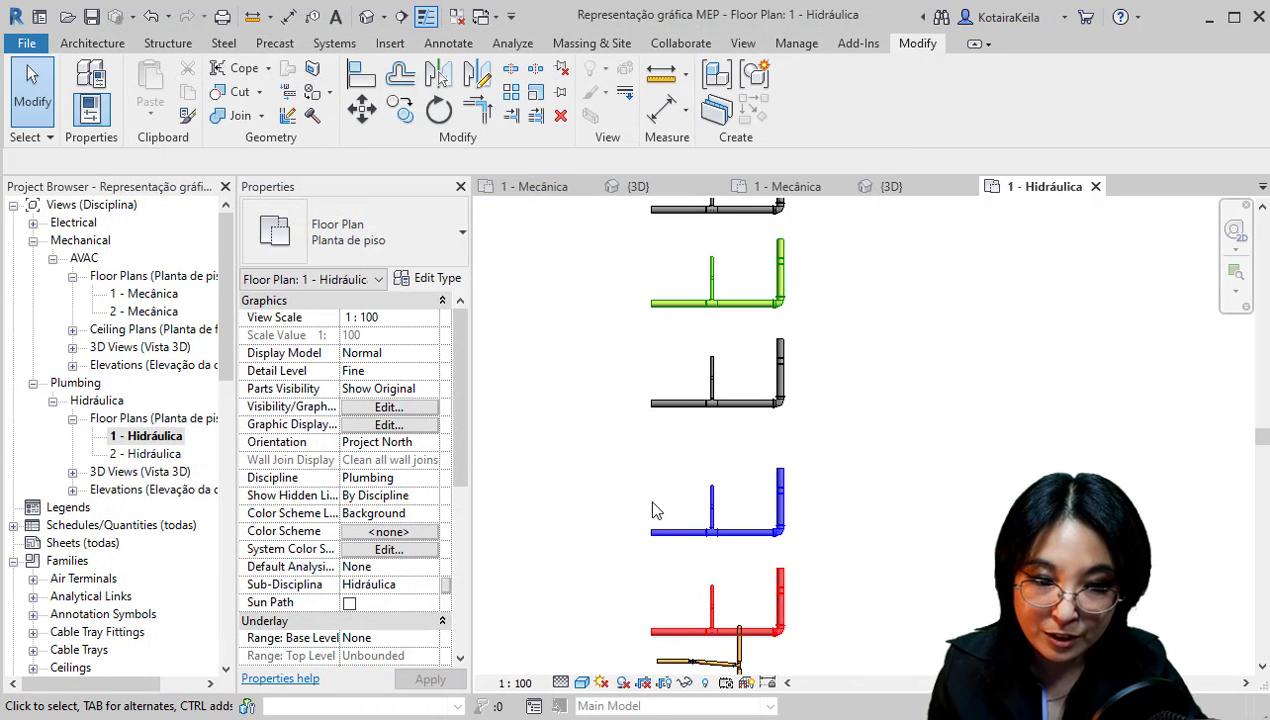
Try turning off the visibility of the Água fria doméstica and Água quente doméstica filters in the floor plan, and undo the change
middle_click_drag(722, 475, 681, 439)
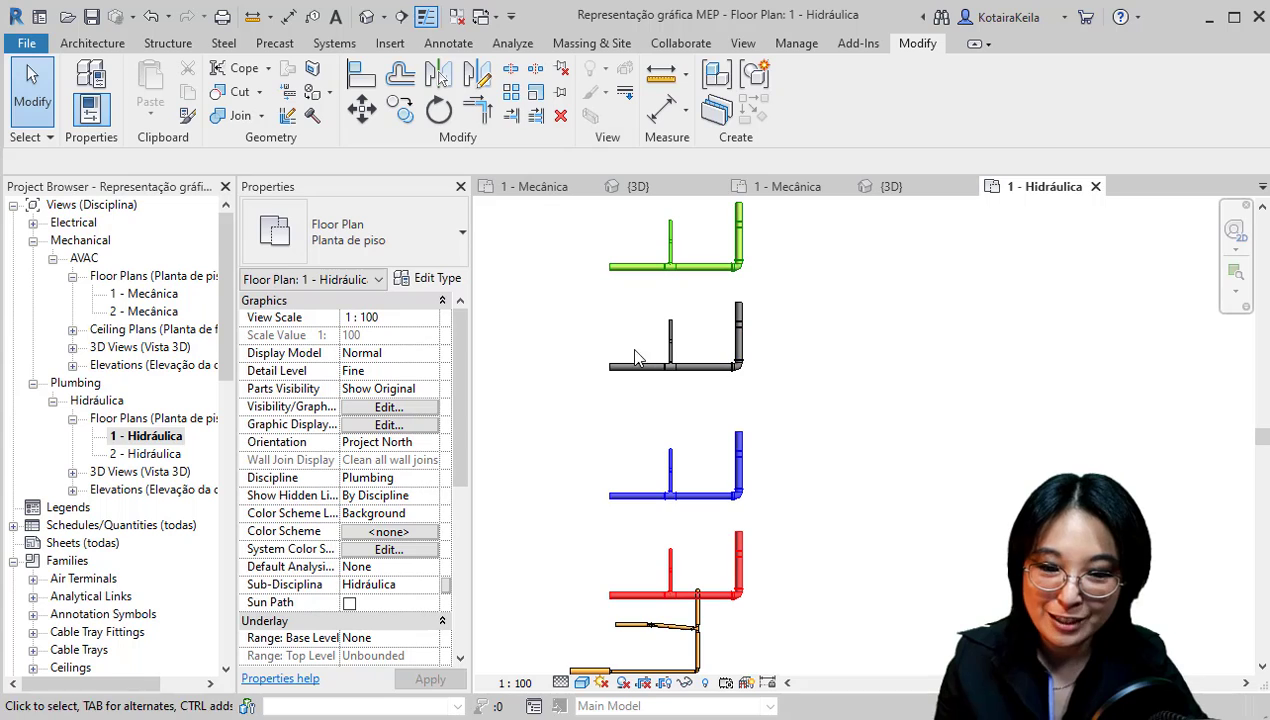
key("v")
key("g")
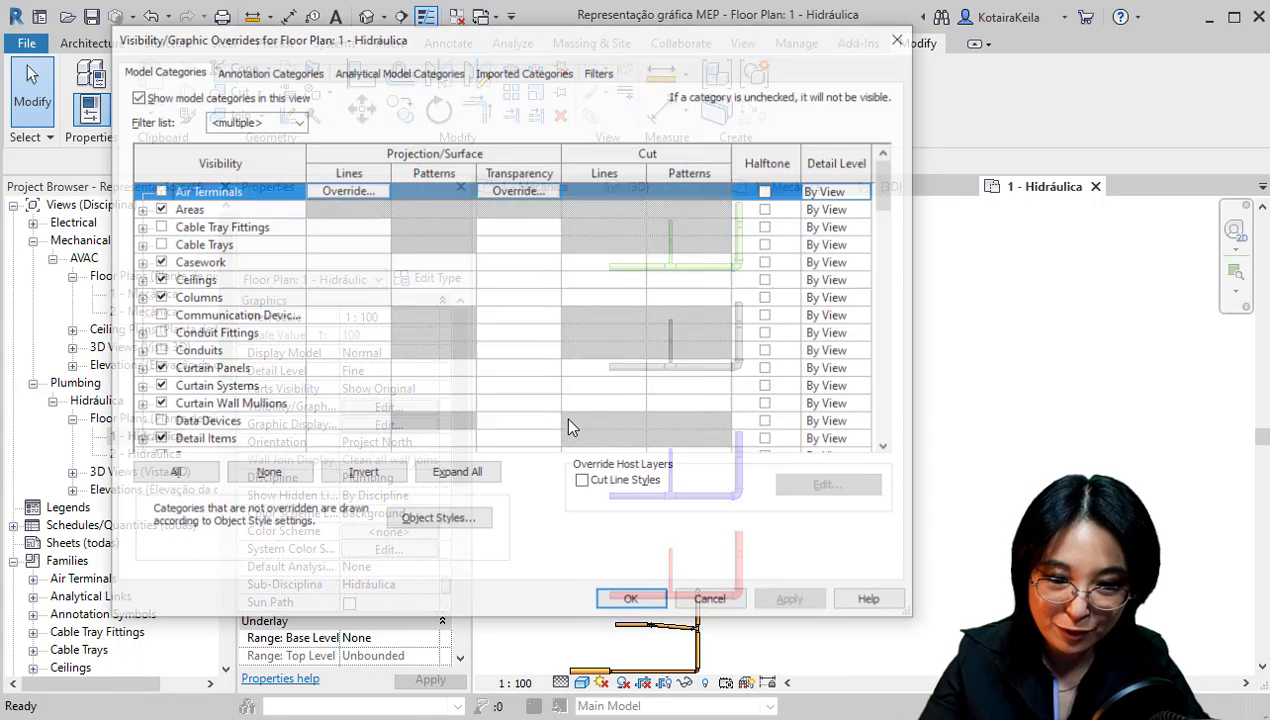
left_click(528, 72)
left_click(600, 72)
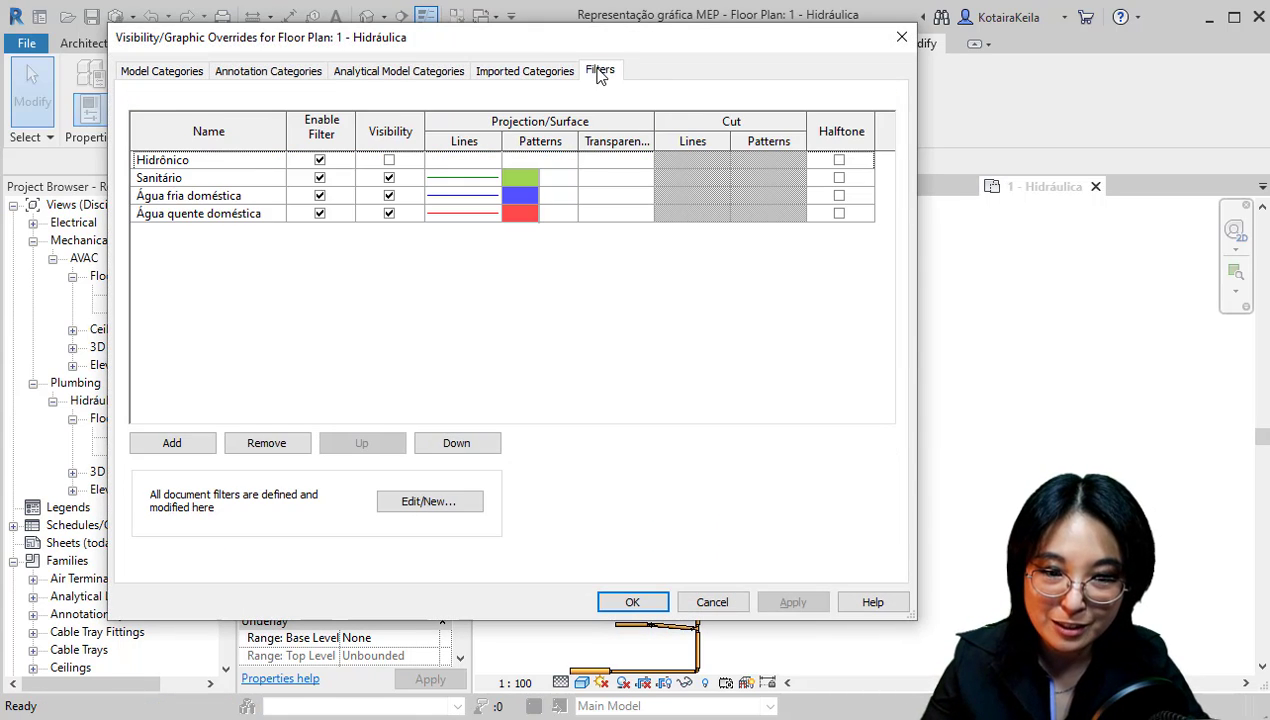
left_click(389, 195)
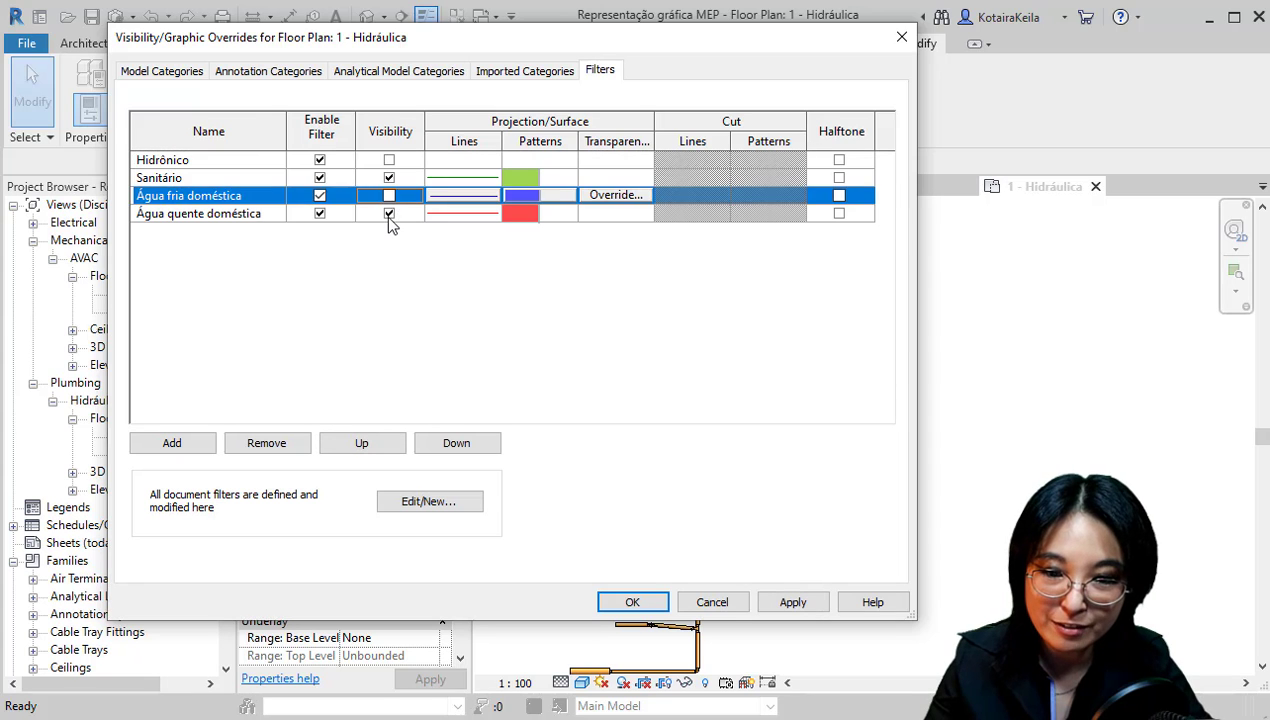
left_click(389, 213)
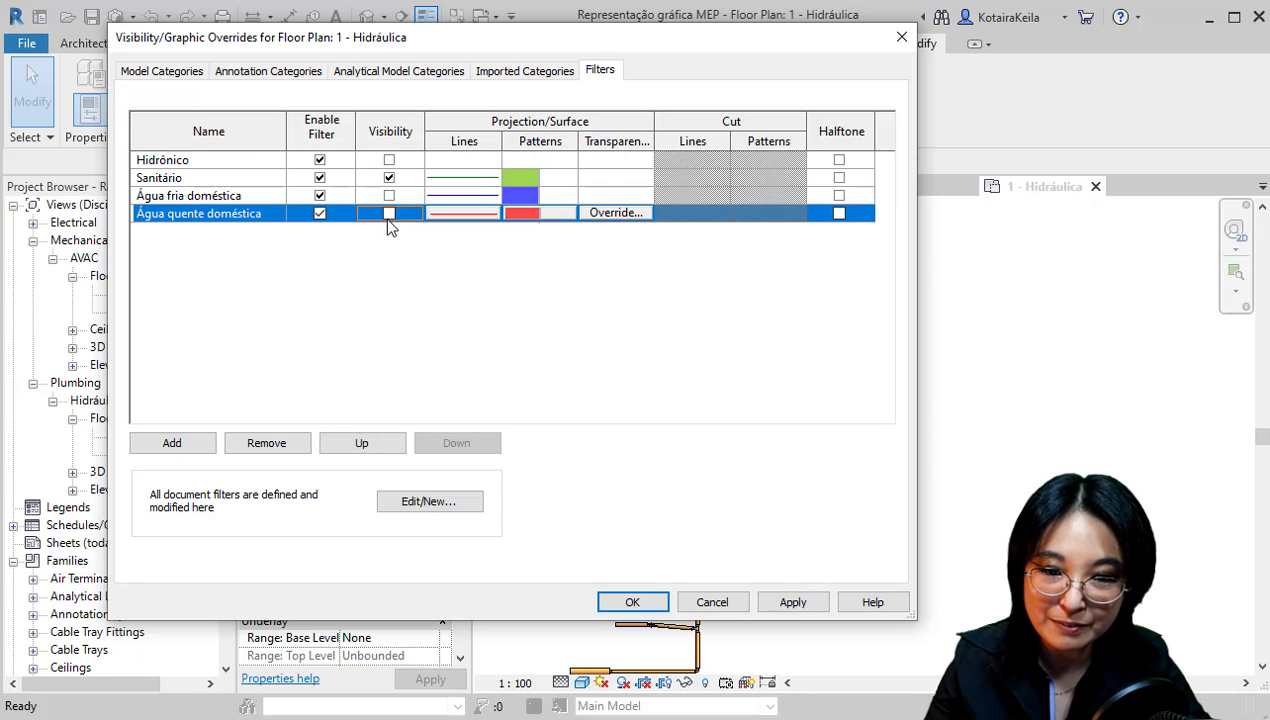
left_click(632, 601)
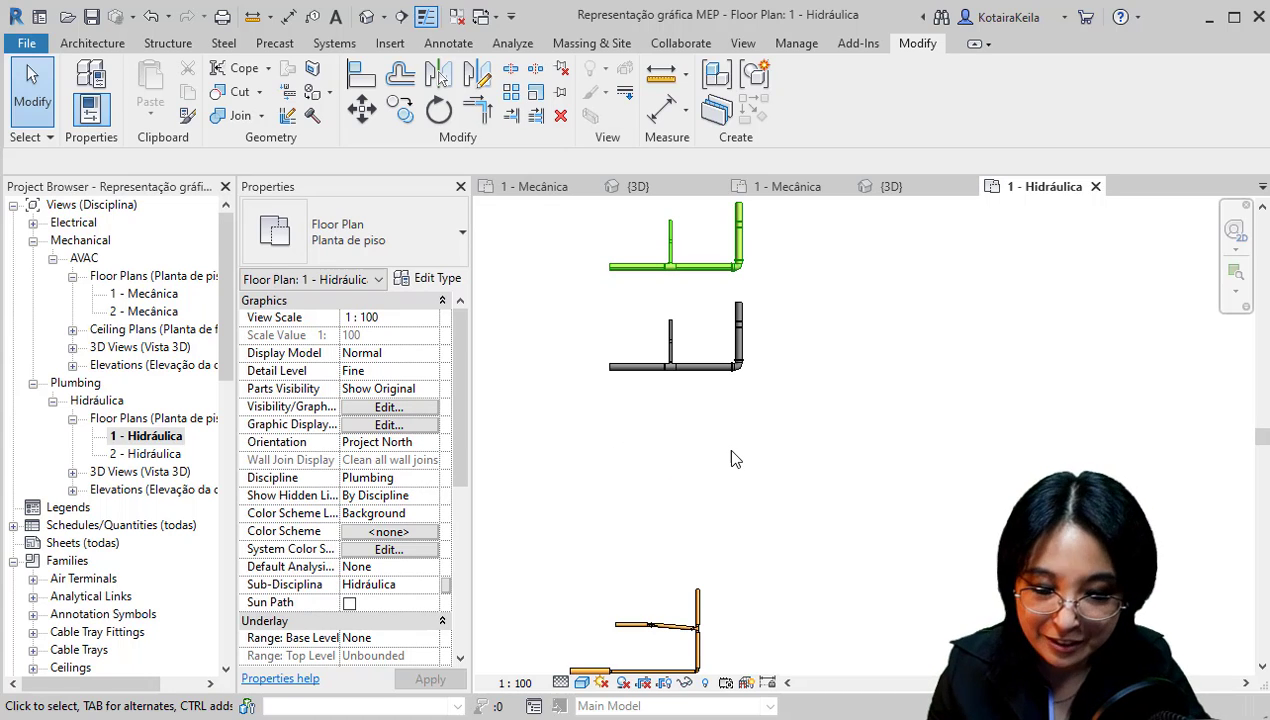
left_click(150, 16)
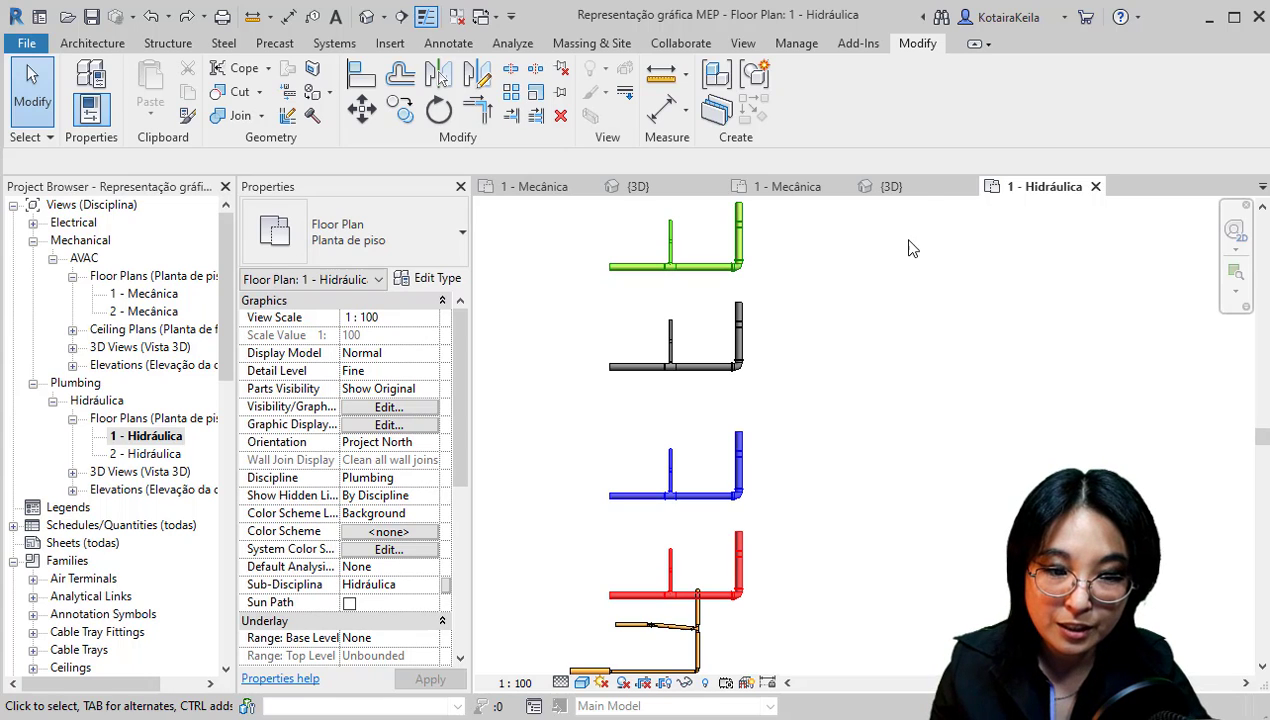
Switch to the {3D} view and check the type and system properties of the copper pipe beside the hot water run
left_click(916, 189)
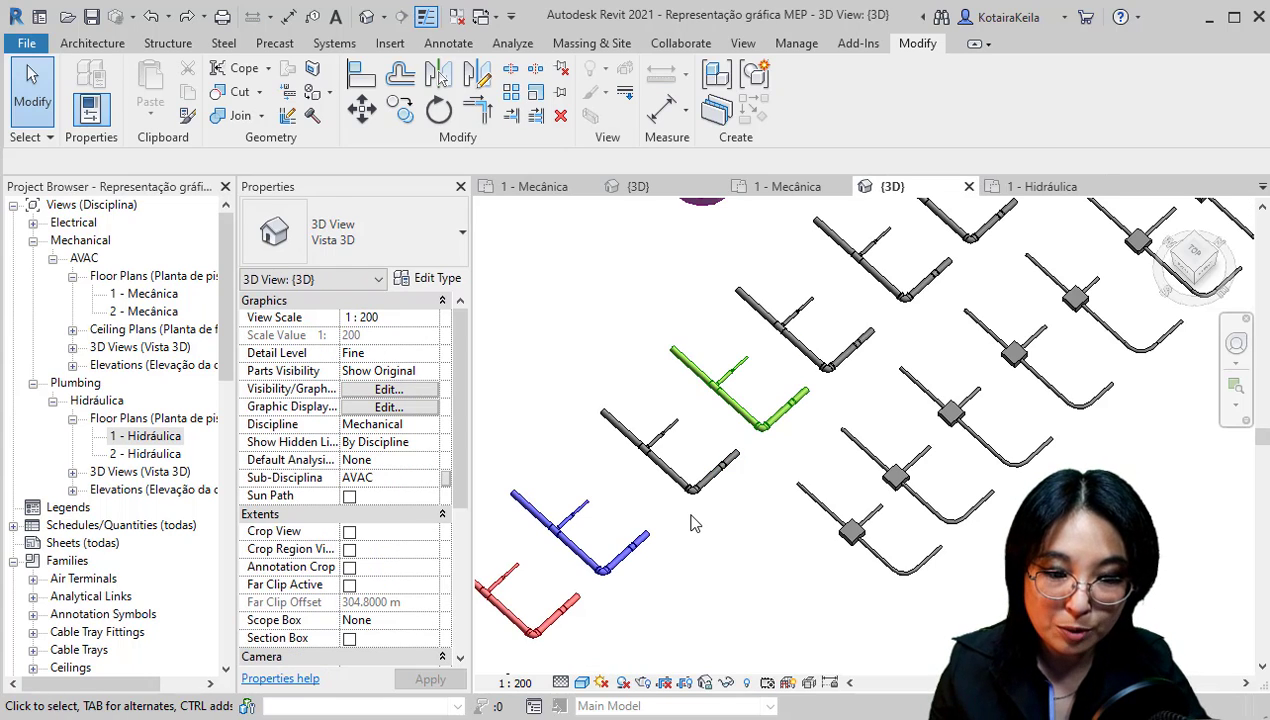
scroll(695, 523, "down", 3)
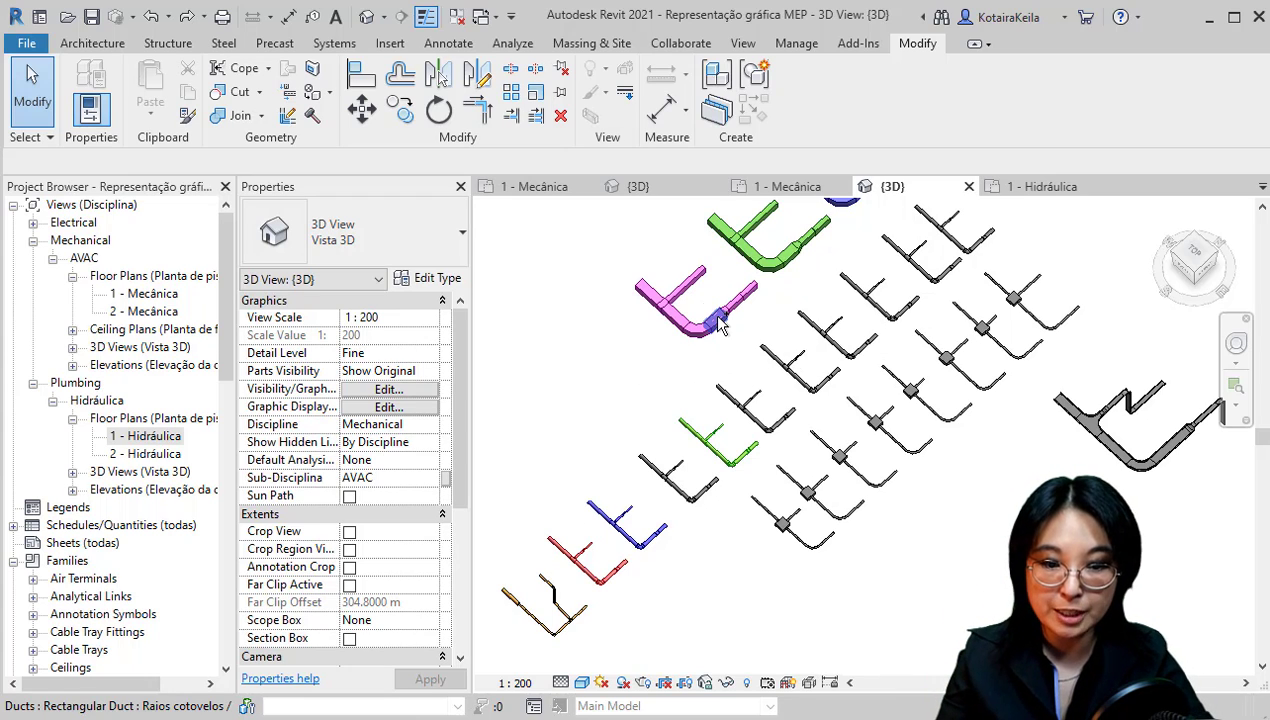
scroll(612, 612, "up", 4)
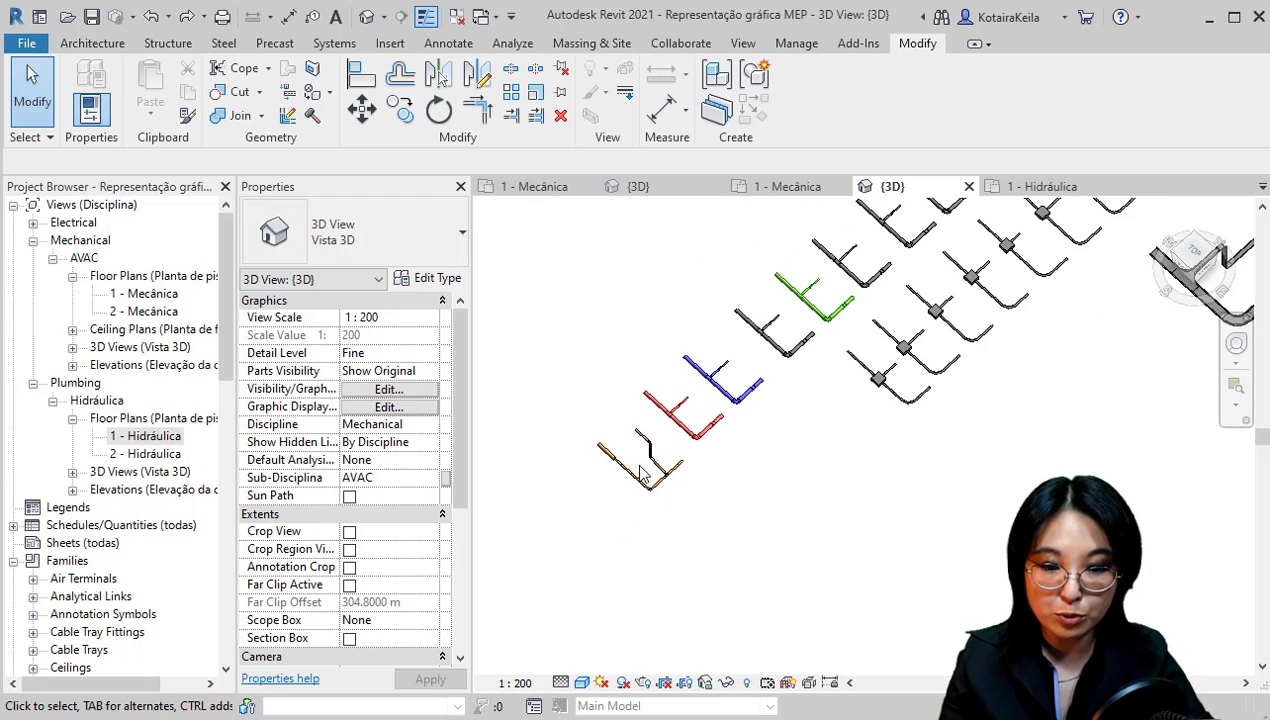
left_click(604, 462)
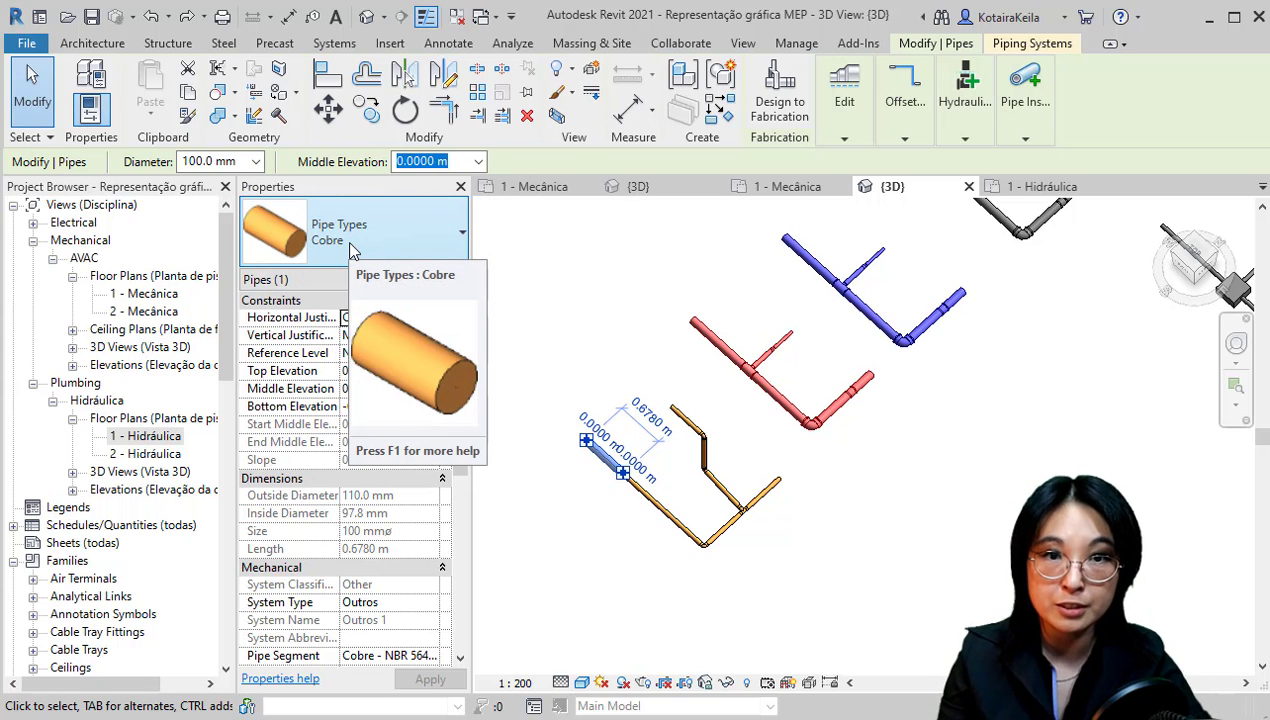
left_click(834, 497)
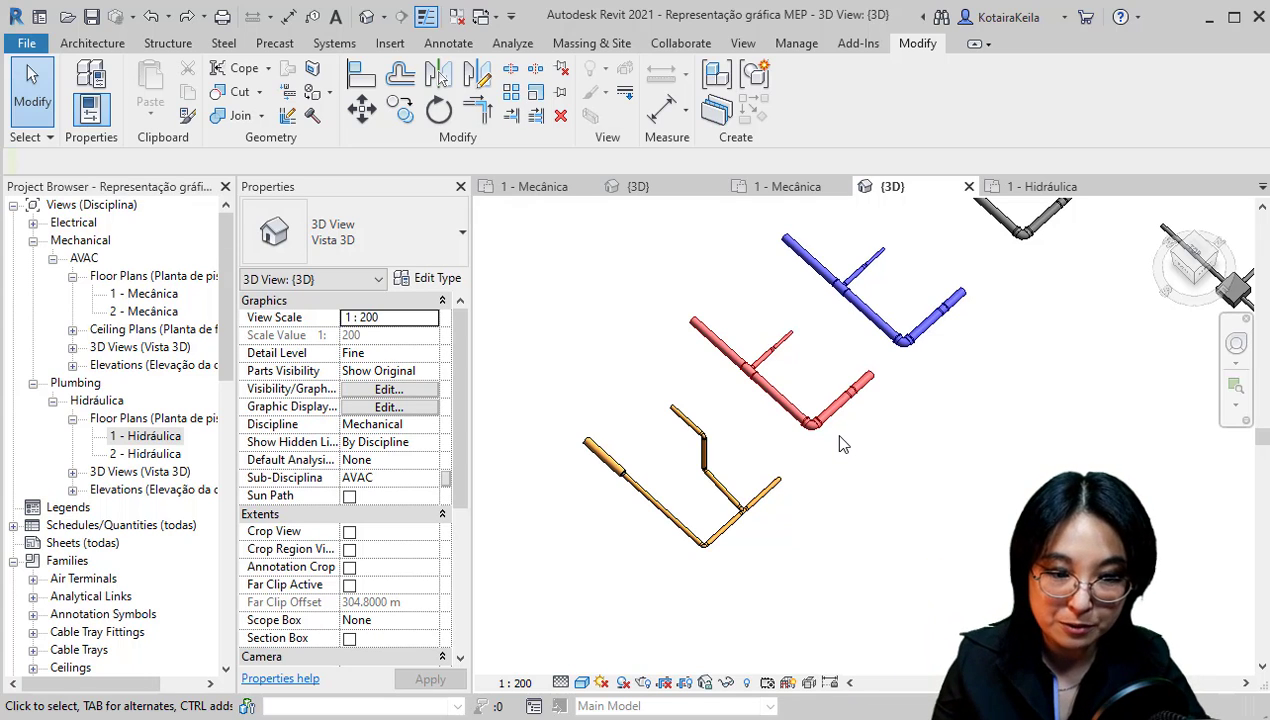
Inspect the instance properties of several conduits in the uncolored electrical runs of the 3D view
scroll(906, 435, "down", 2)
middle_click_drag(1007, 371, 661, 528)
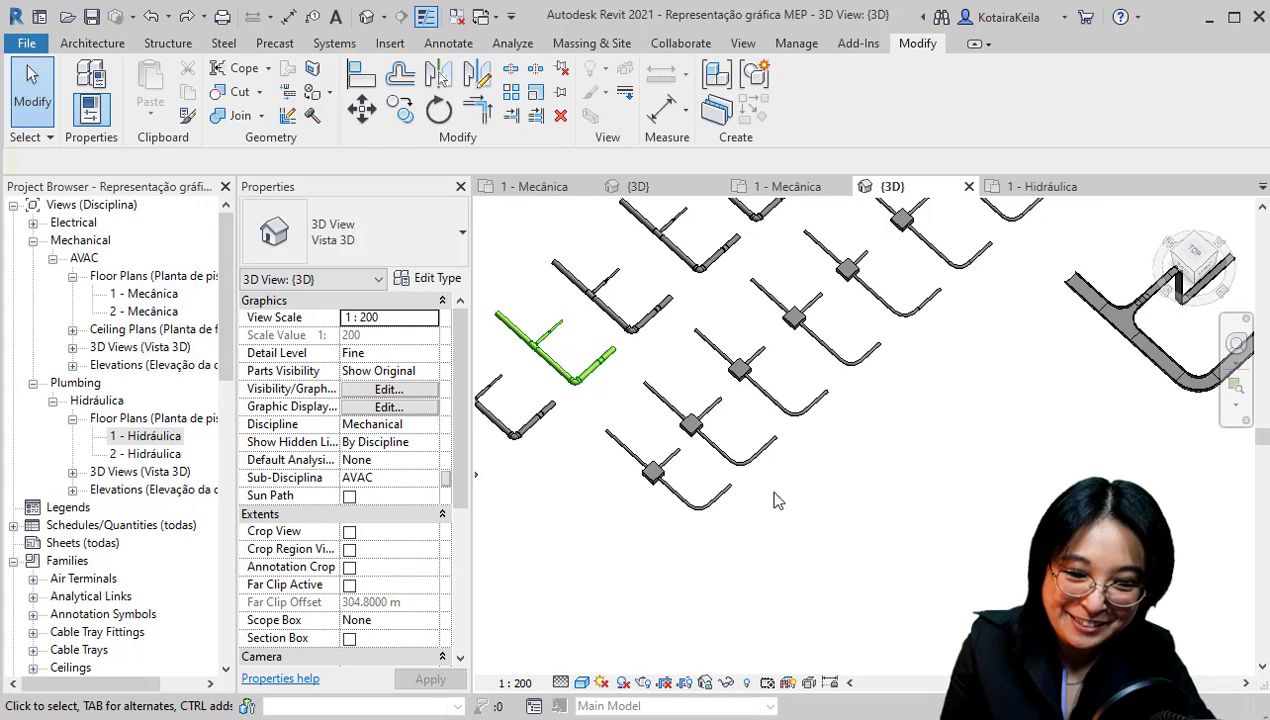
left_click(625, 452)
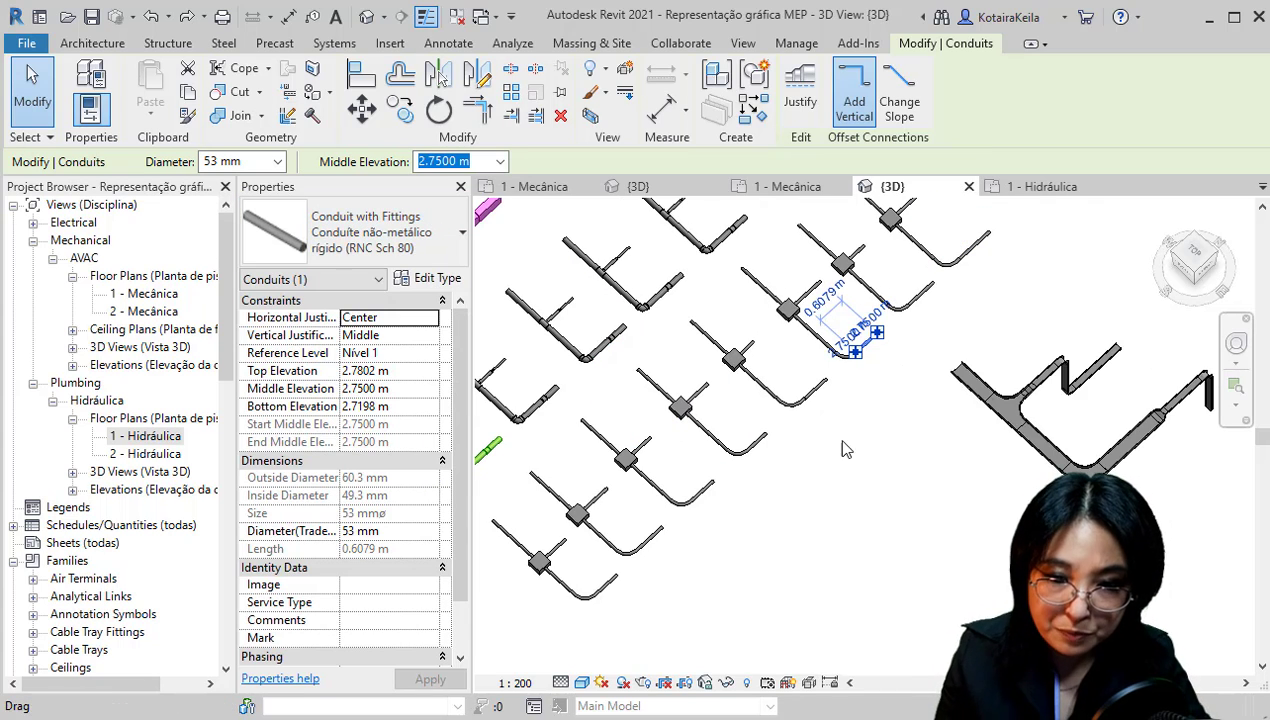
left_click(559, 585)
middle_click_drag(618, 650, 691, 621)
left_click(588, 533)
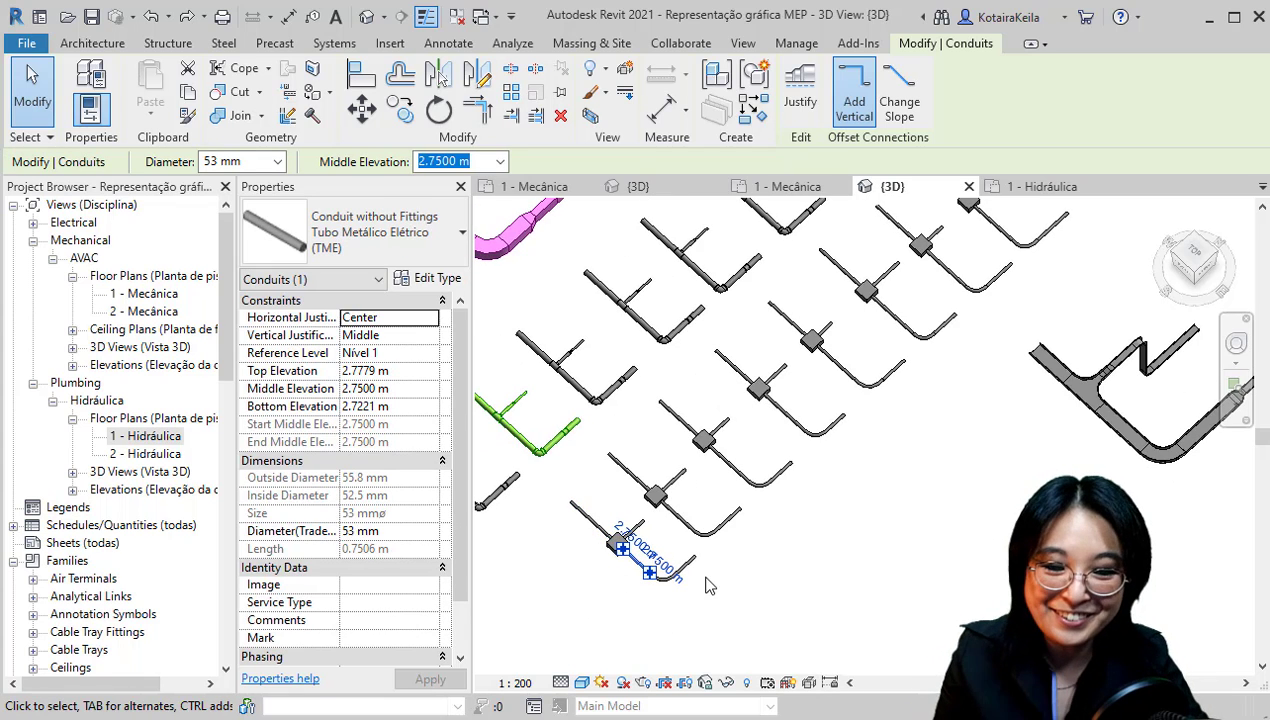
Examine the type parameters of the selected Tubo Metálico Elétrico (TME) conduit, leave them unedited and clear the selection
scroll(703, 590, "up", 4)
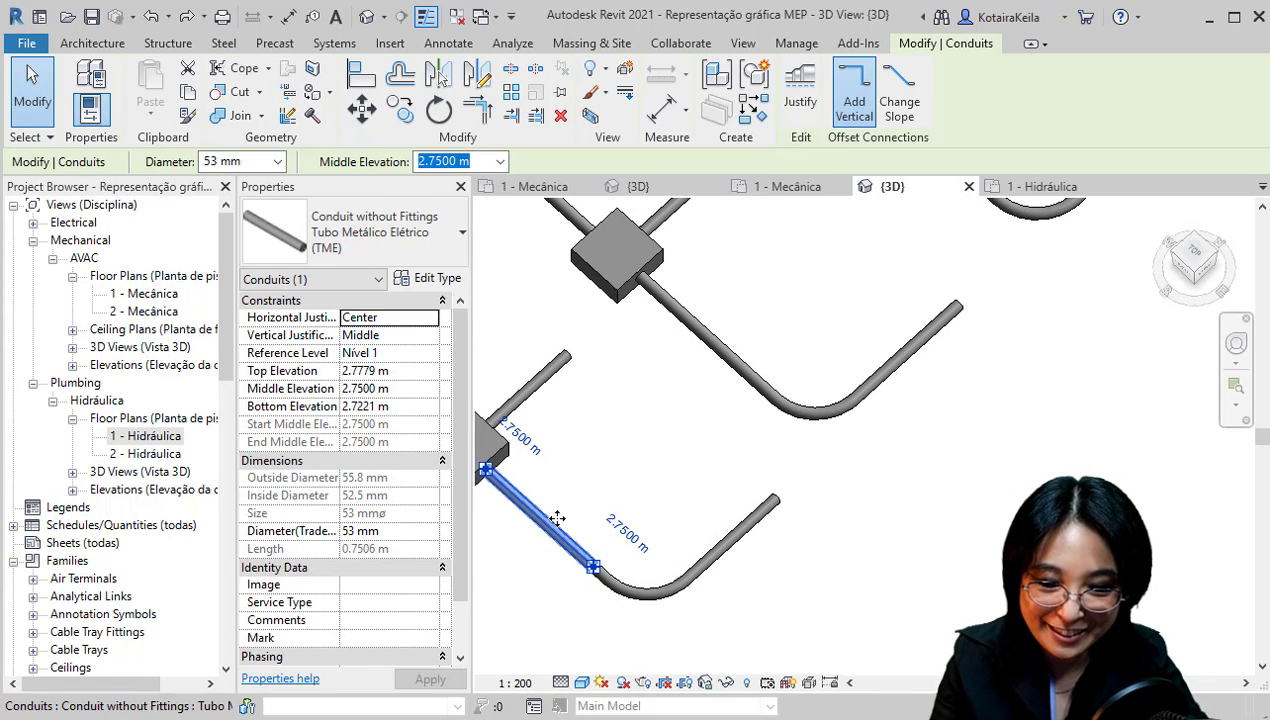
scroll(703, 590, "down", 3)
middle_click_drag(605, 570, 778, 566)
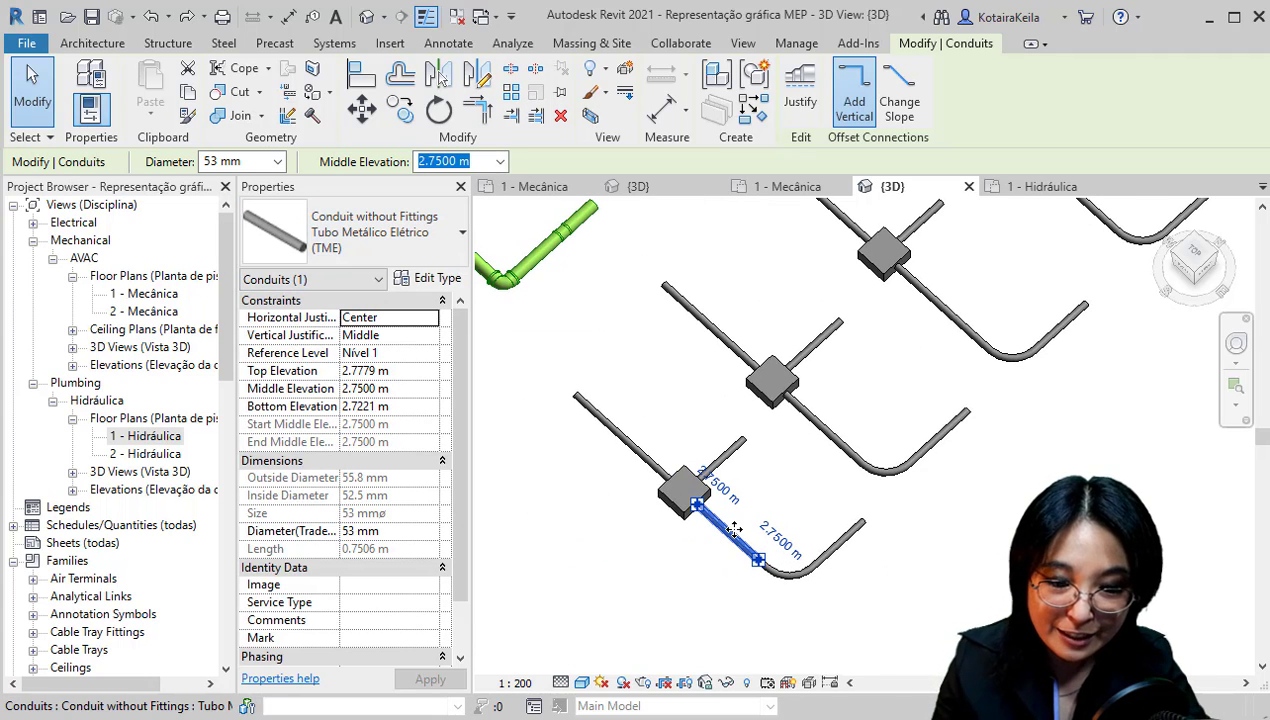
left_click(447, 280)
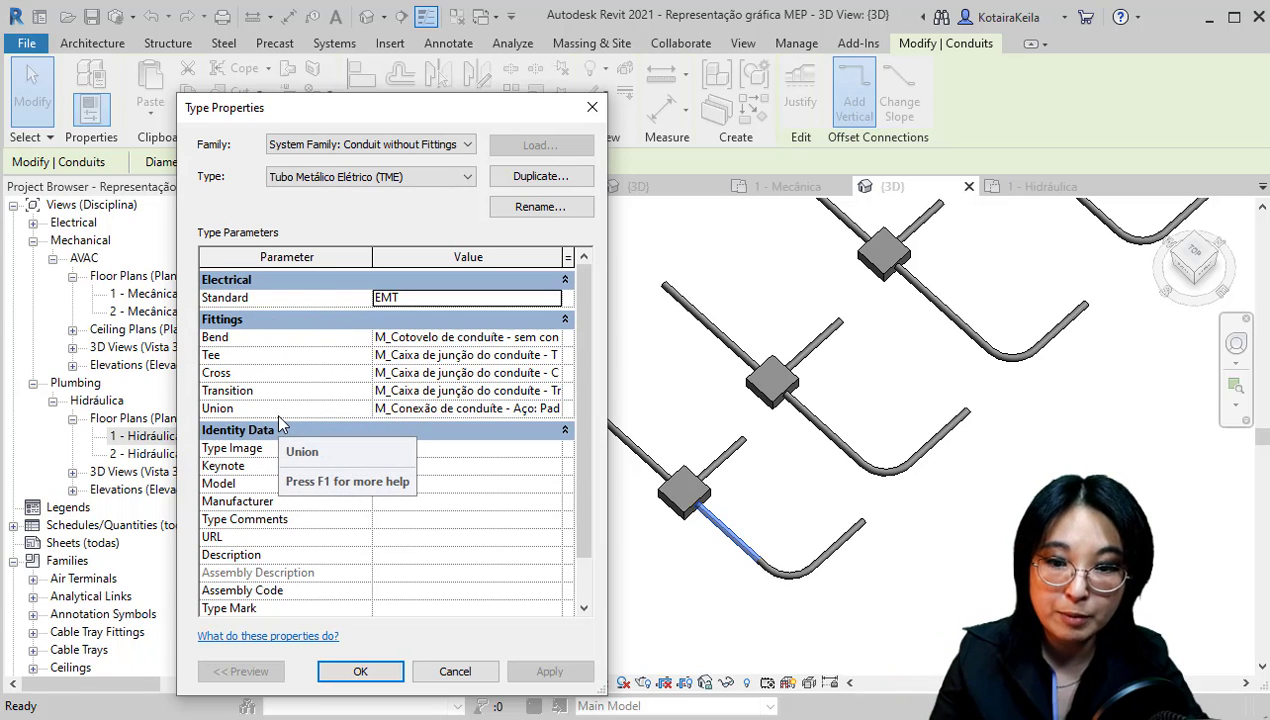
scroll(588, 396, "down", 1)
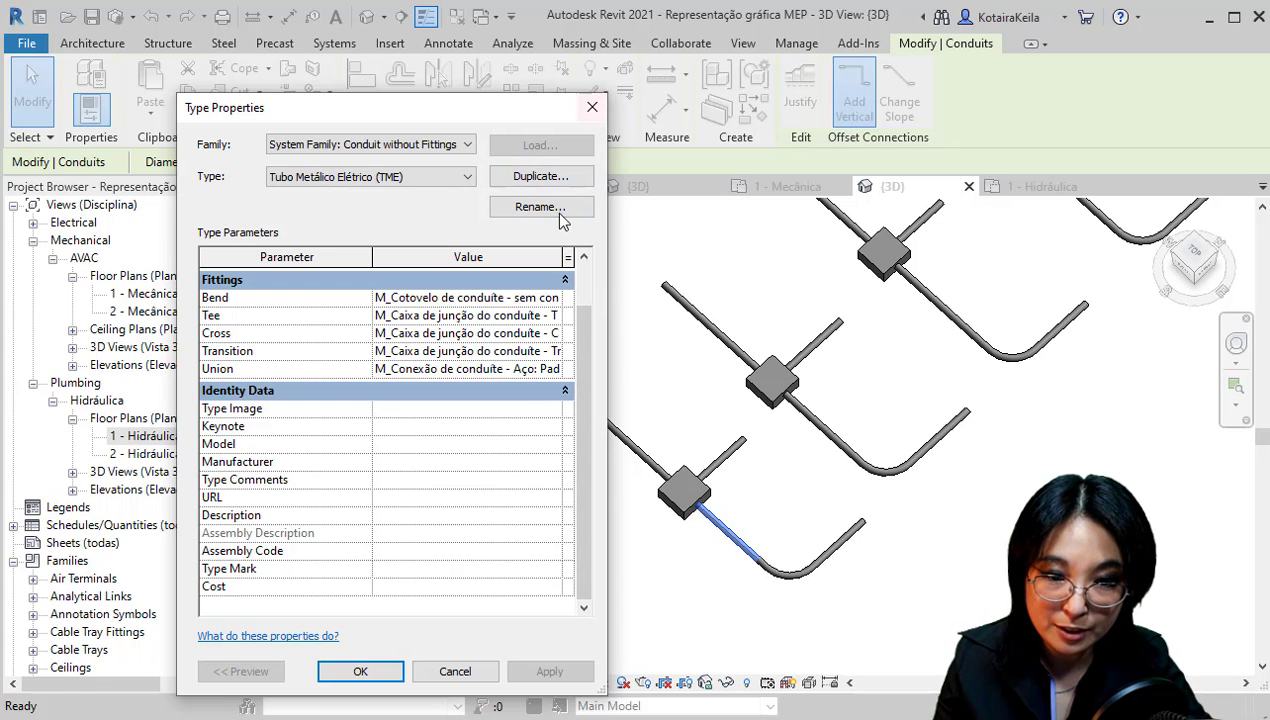
left_click(592, 107)
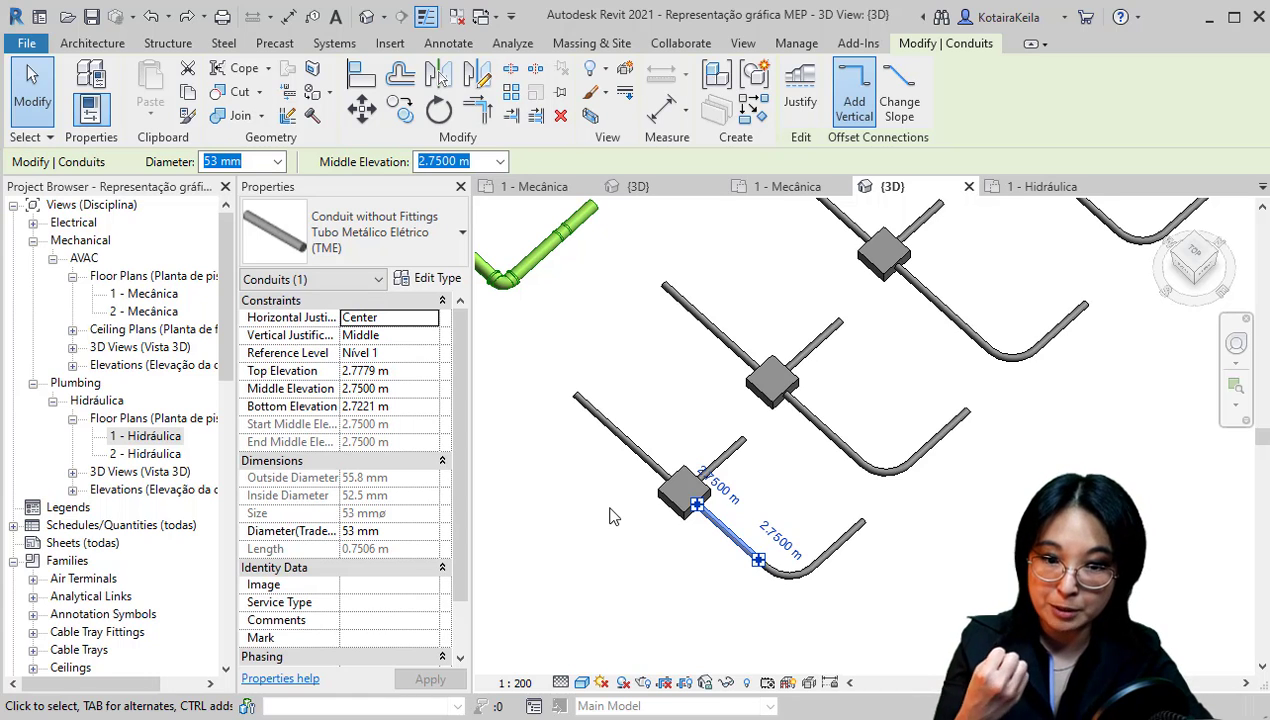
scroll(655, 518, "down", 3)
middle_click_drag(682, 530, 722, 547)
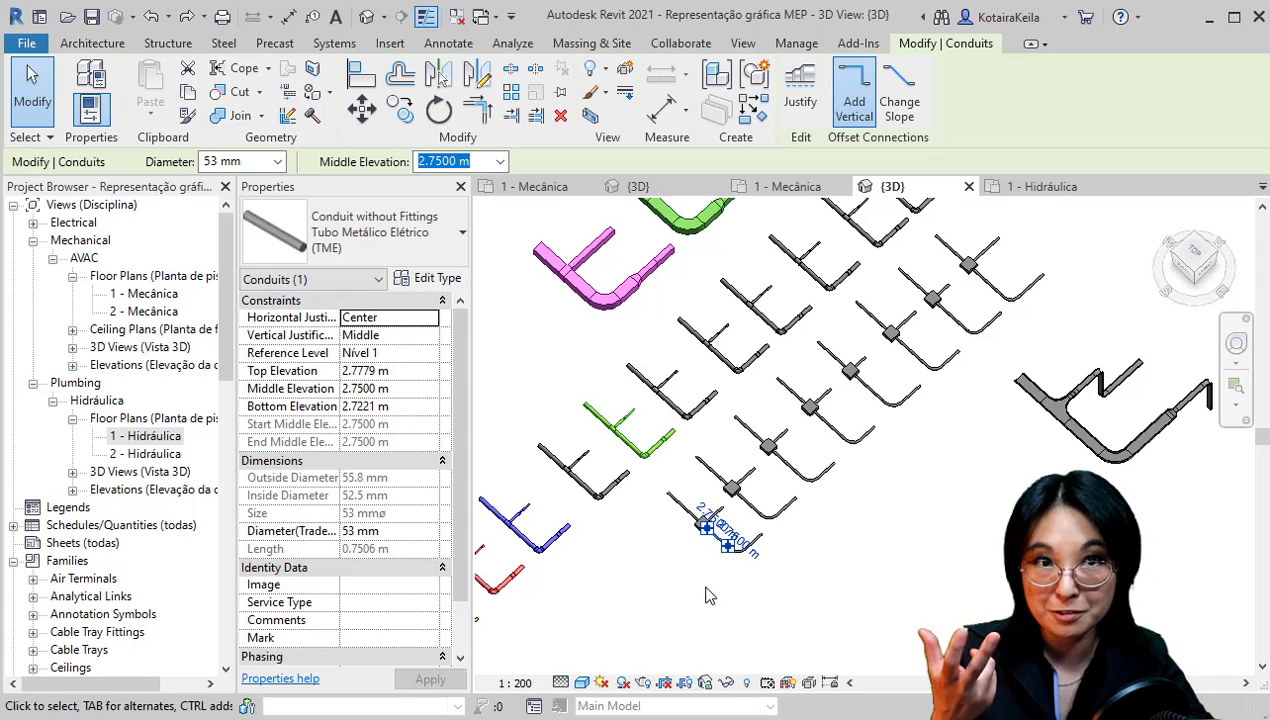
left_click(680, 615)
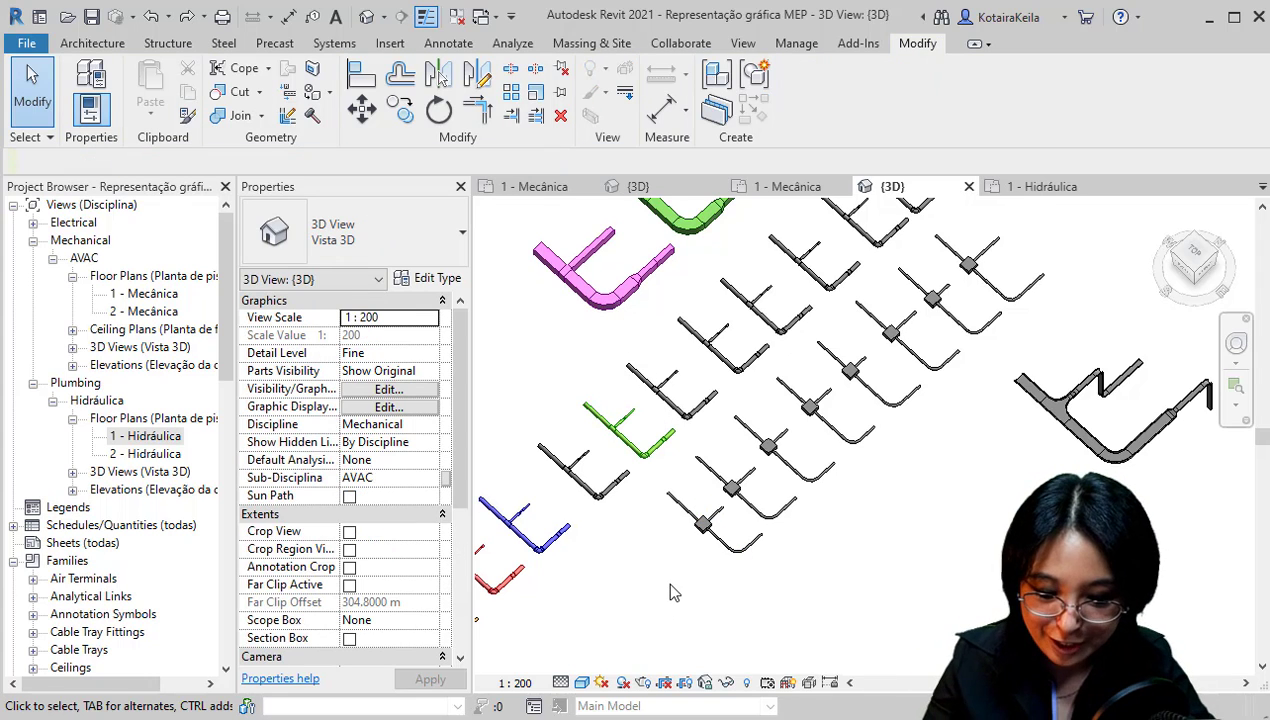
Check the Standard options in the type properties of the frontmost TME conduit run, cancel without changes and deselect the conduit
scroll(709, 541, "up", 5)
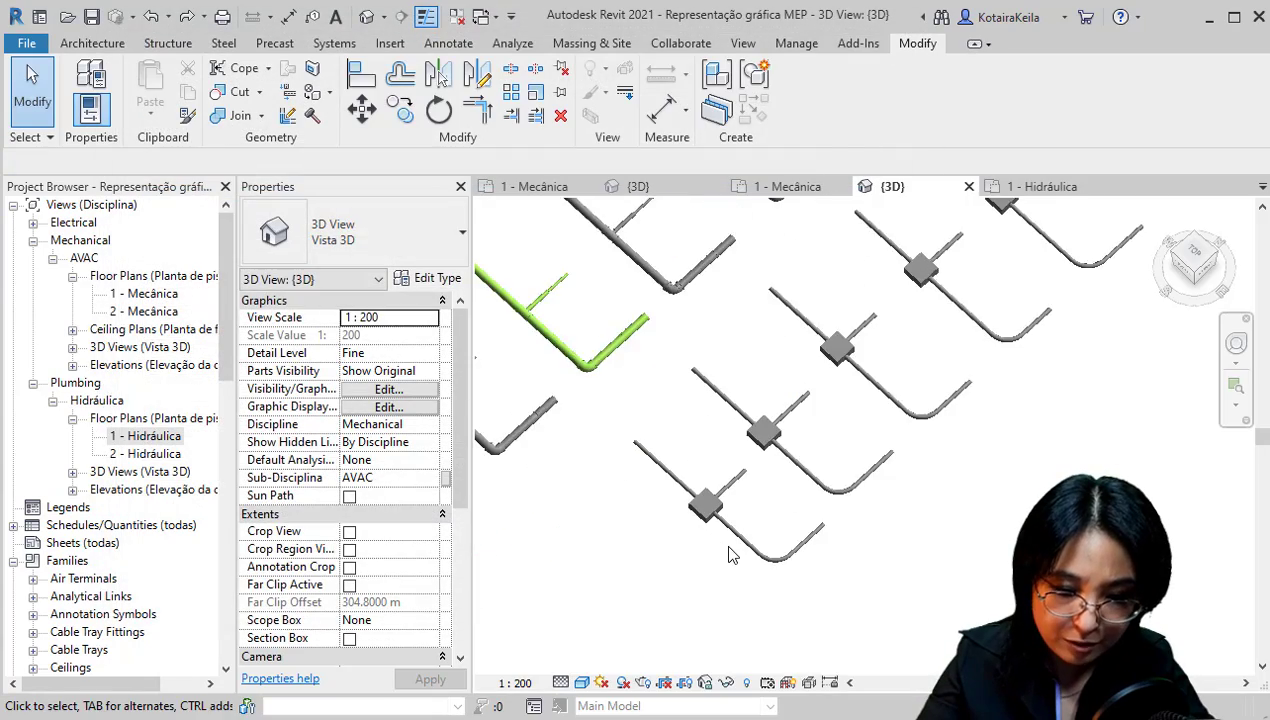
left_click(757, 530)
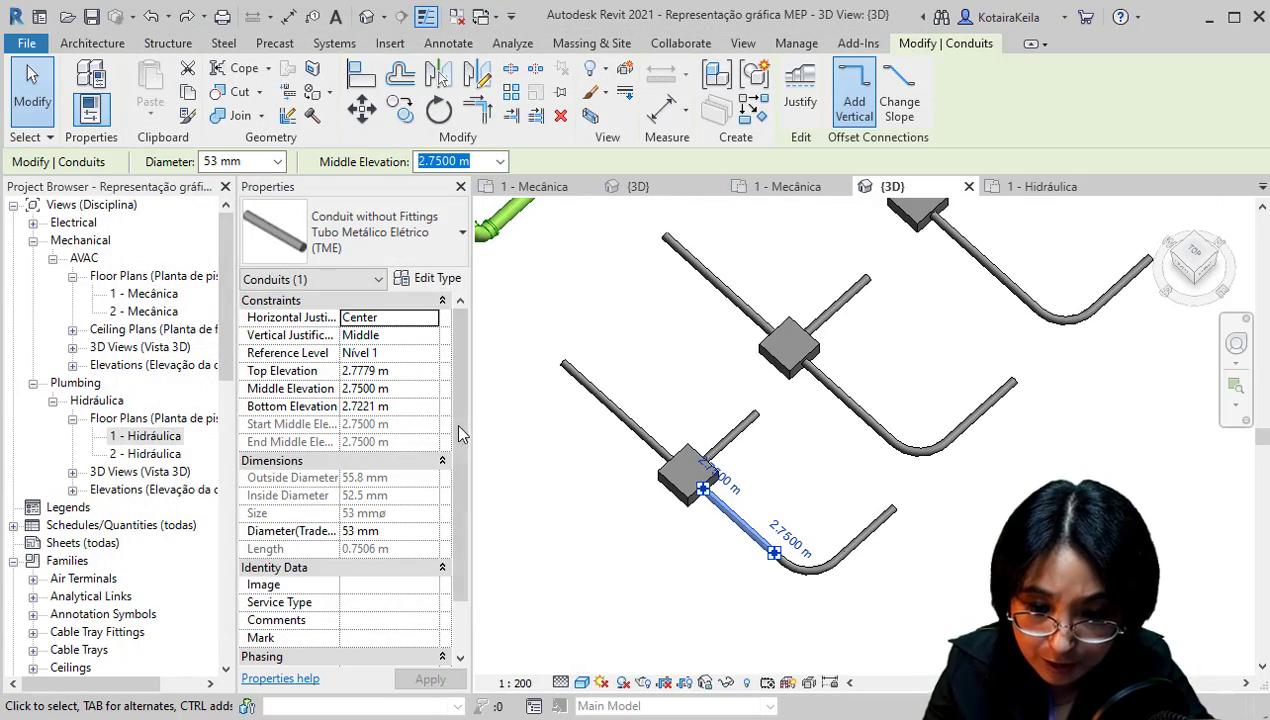
left_click(446, 280)
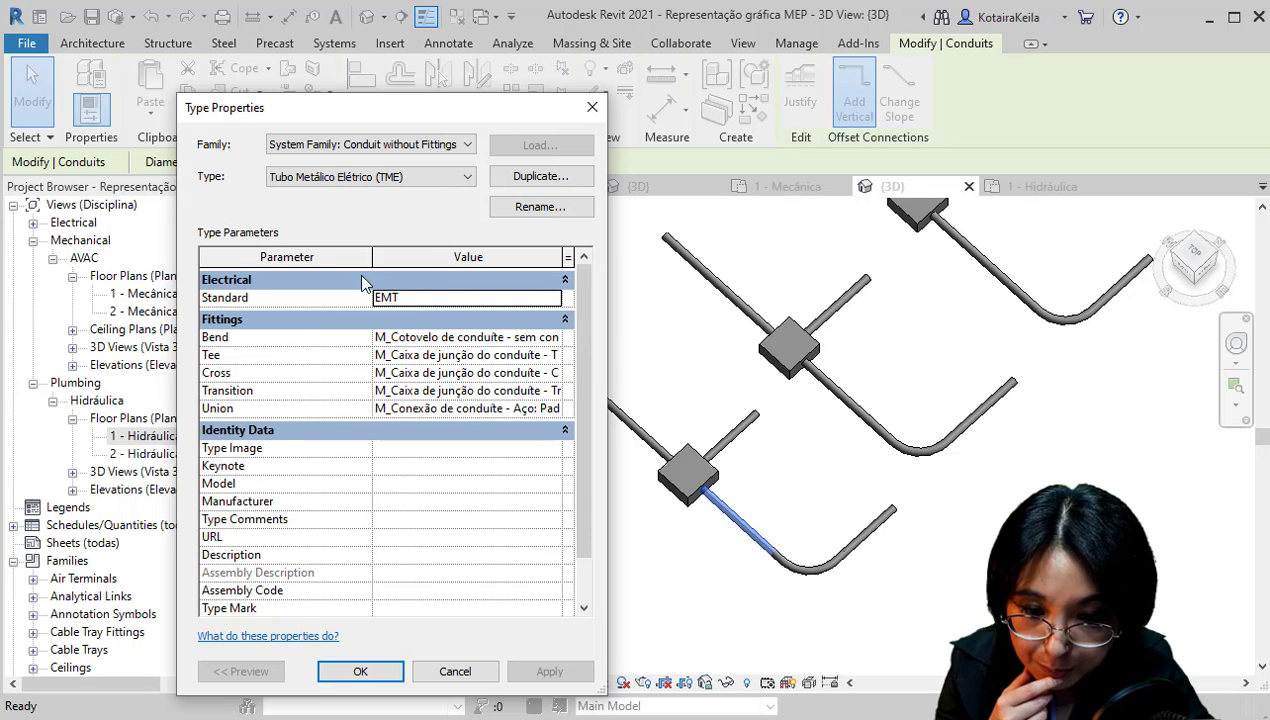
left_click(367, 298)
left_click(553, 298)
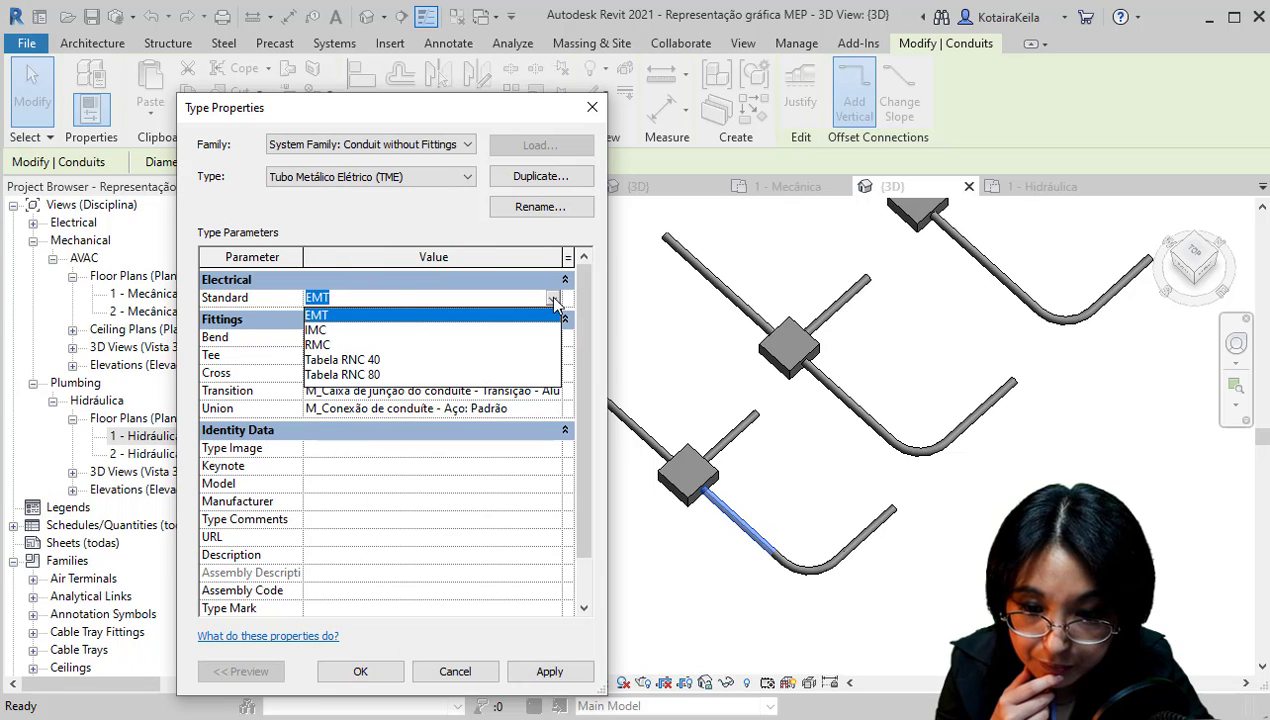
left_click(553, 299)
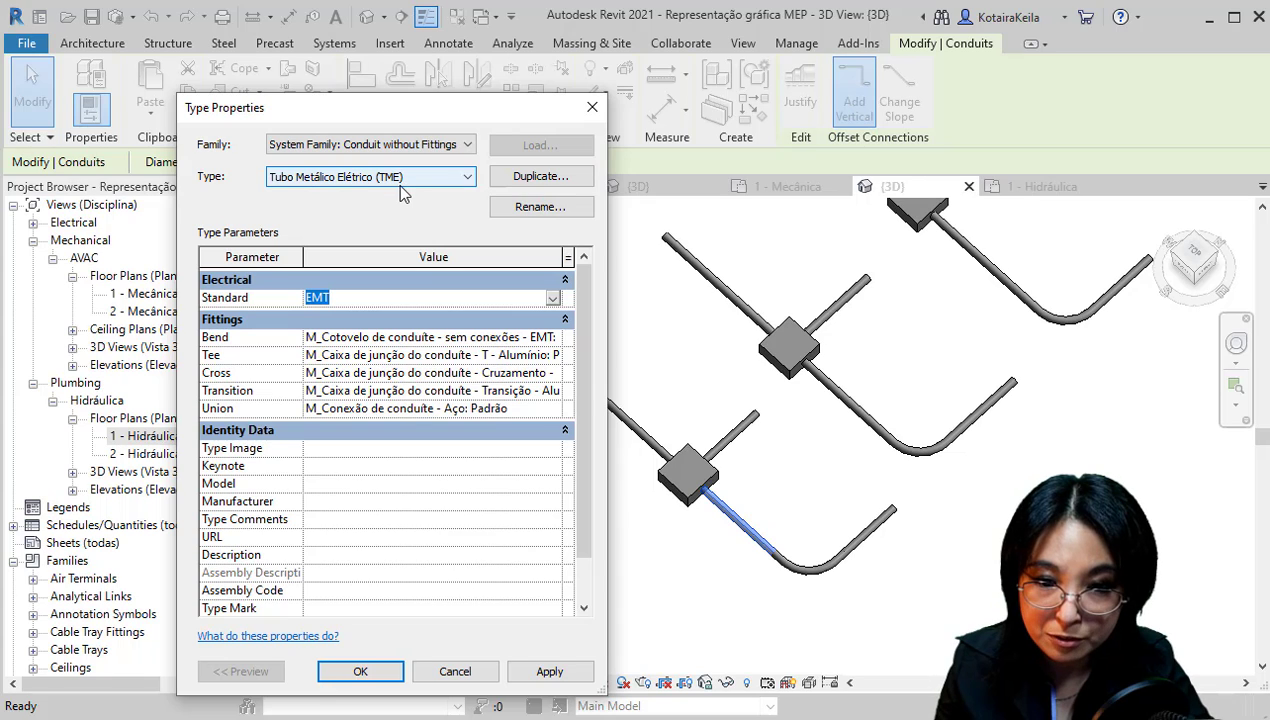
left_click(309, 300)
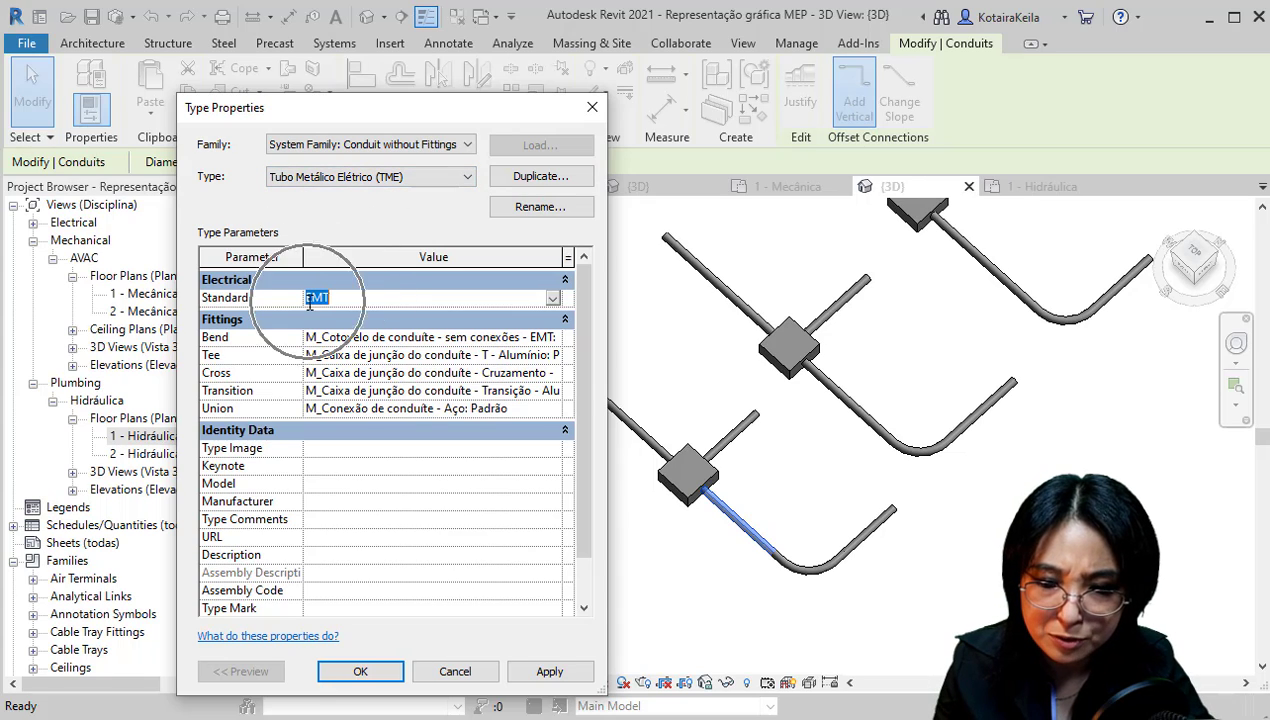
left_click(455, 671)
left_click(615, 588)
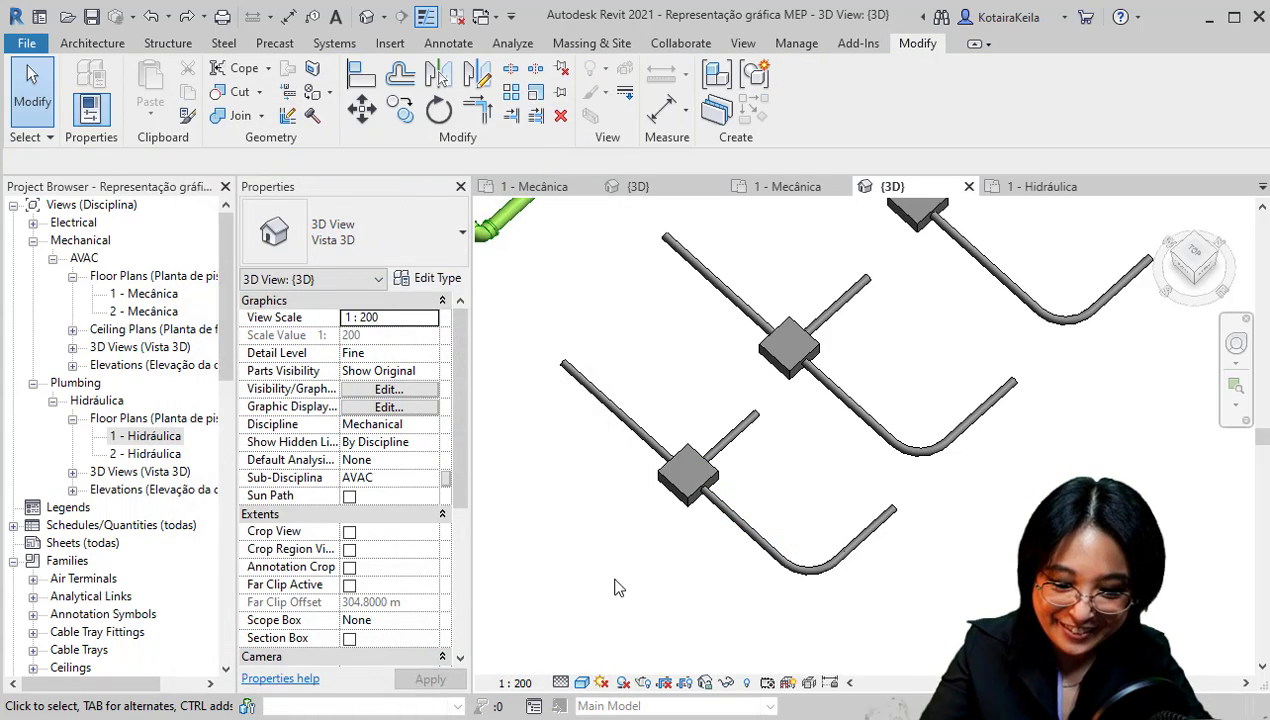
Create a new rule-based view filter named Conduíte amarelo from the 3D view's visibility/graphics overrides
key("v")
key("g")
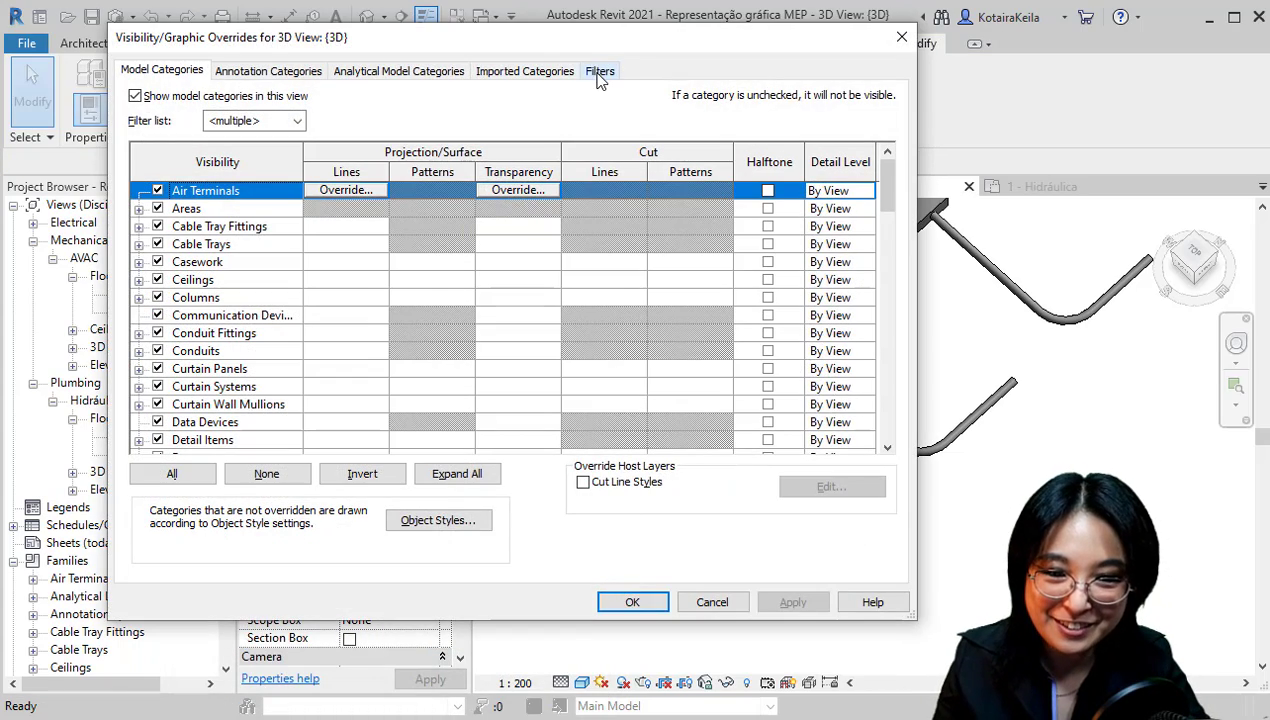
left_click(600, 73)
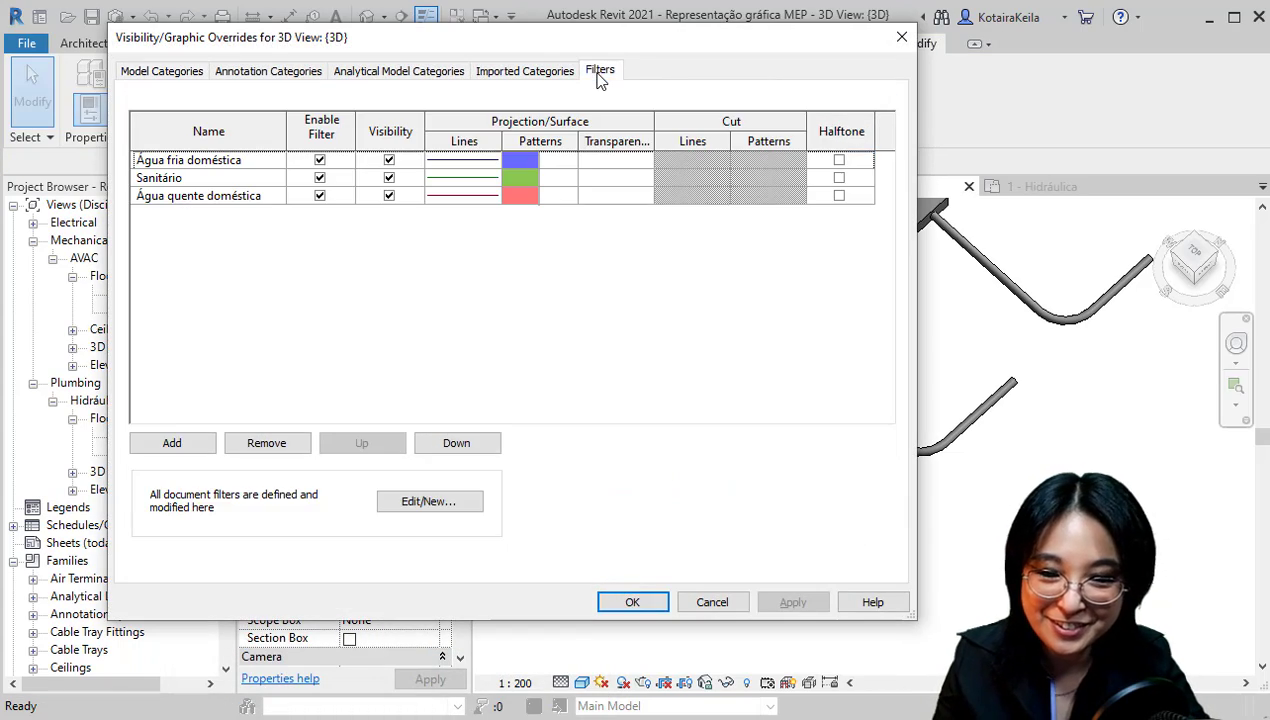
left_click(445, 503)
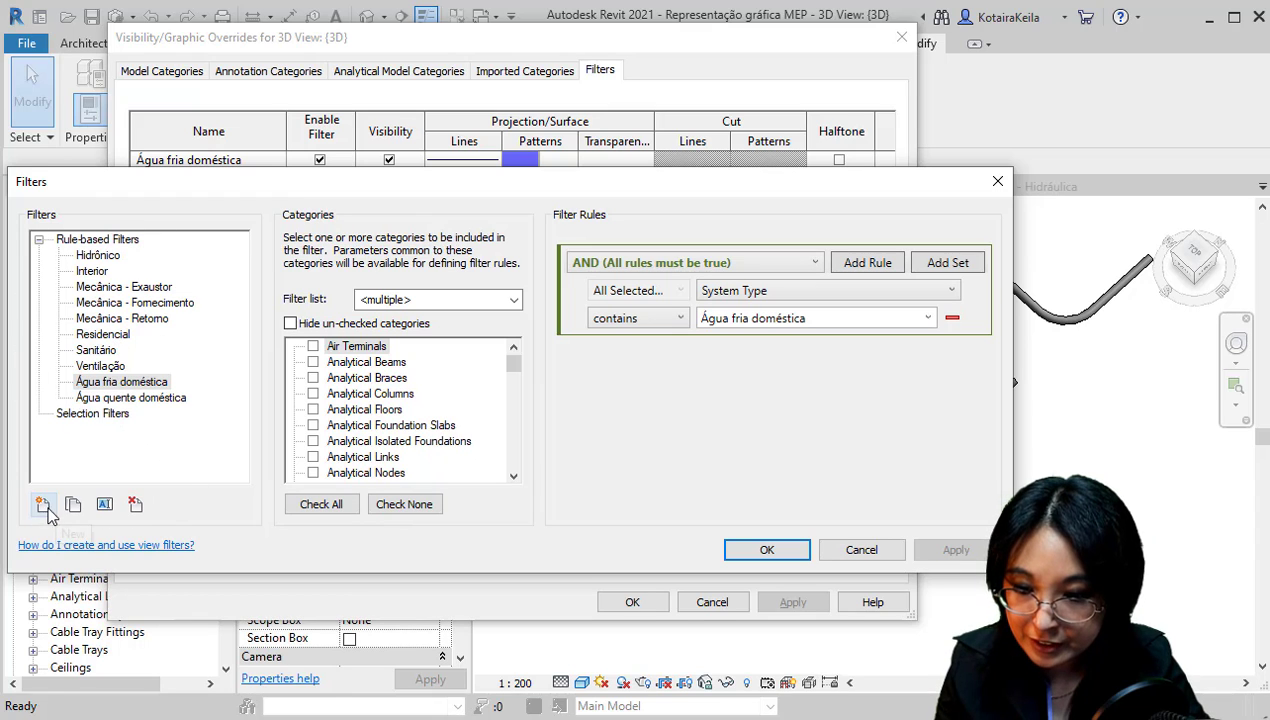
left_click(44, 507)
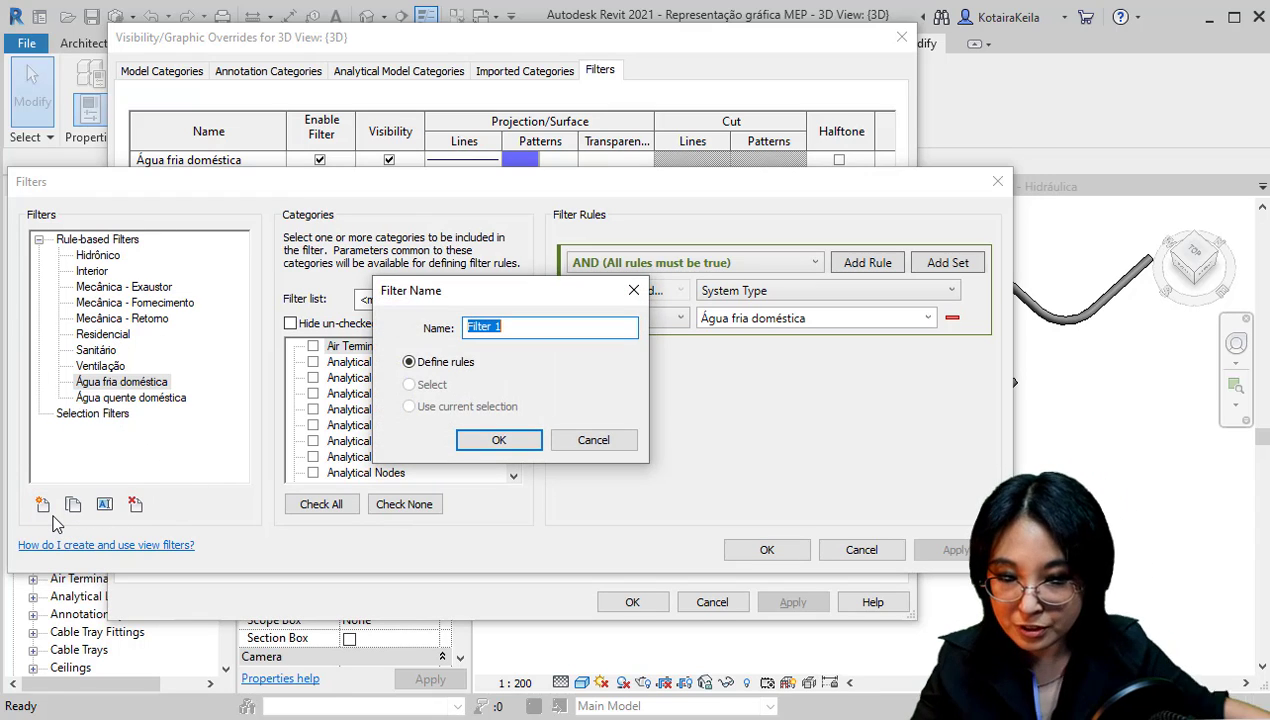
type("Condu")
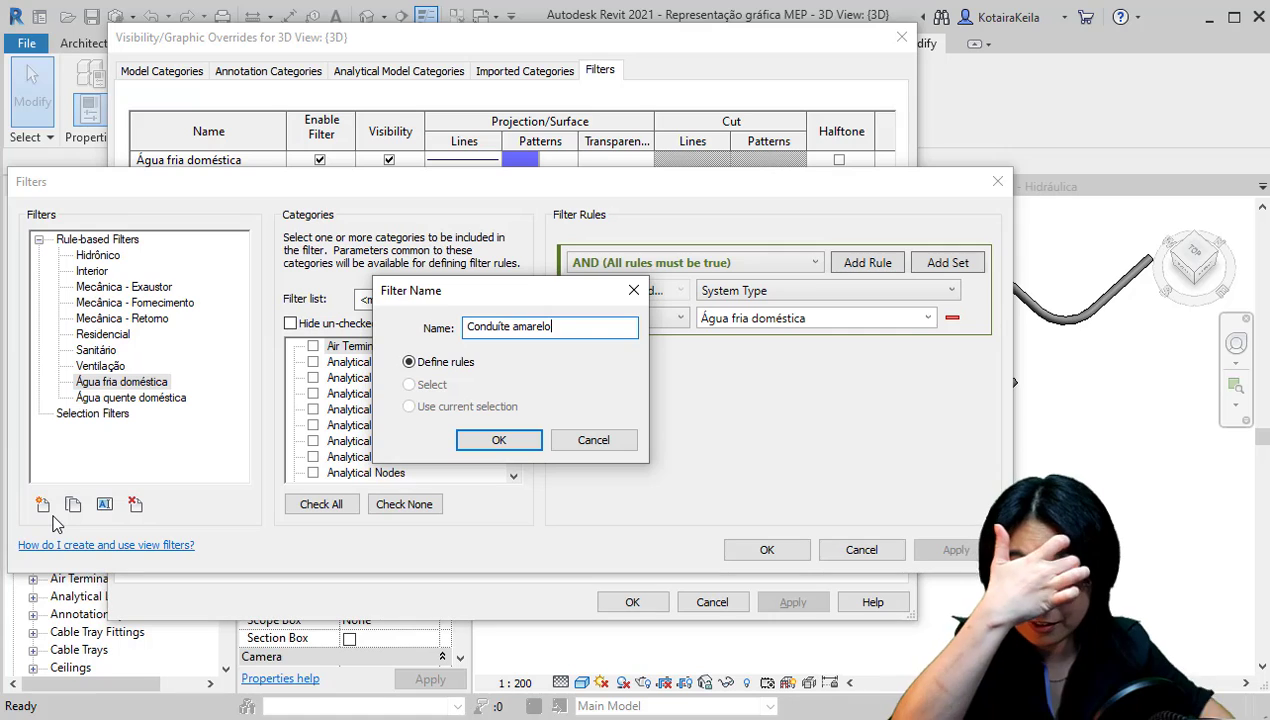
left_click(519, 441)
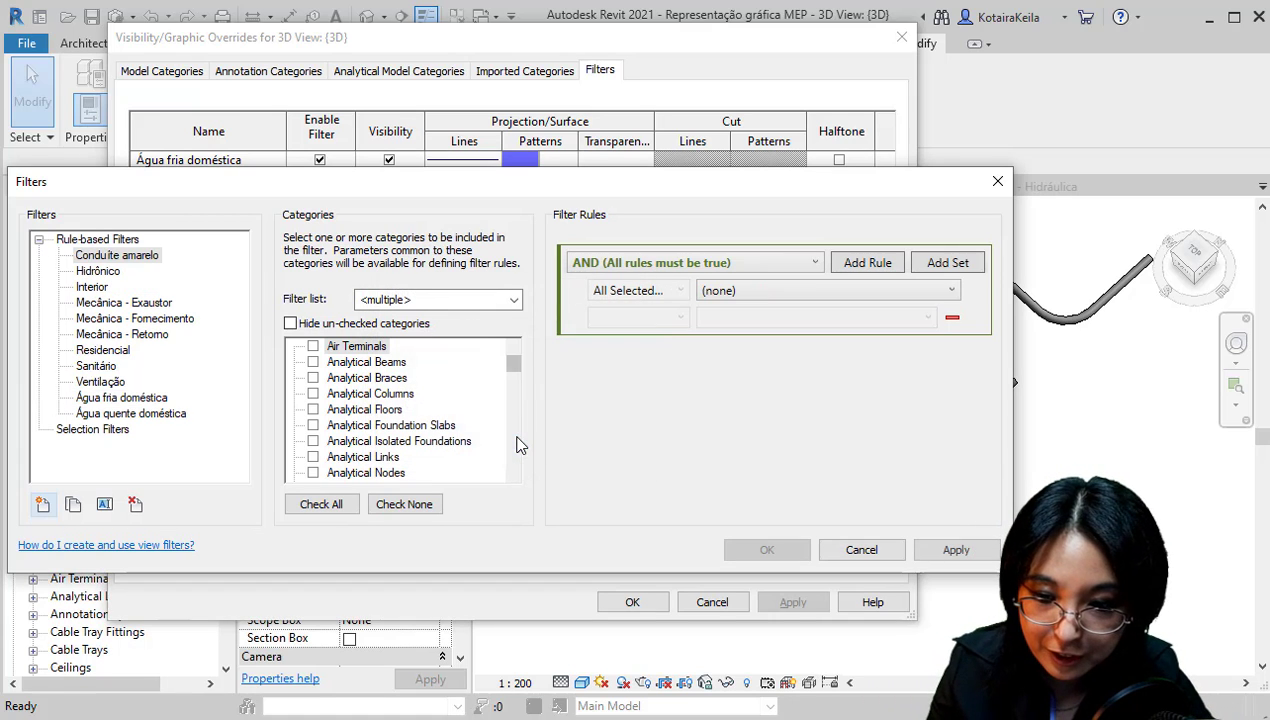
Include the Conduits and Conduit Fittings categories in the Conduíte amarelo filter
left_click(393, 424)
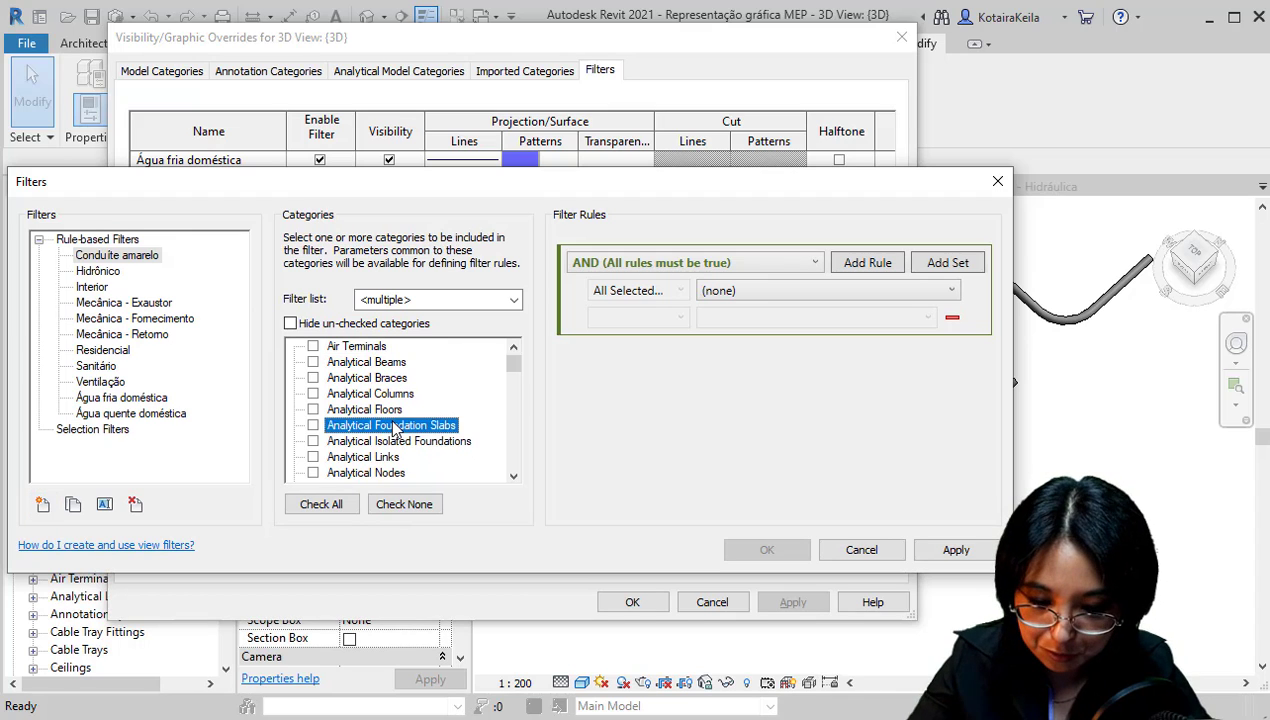
key("c")
scroll(395, 455, "down", 1)
scroll(385, 450, "down", 3)
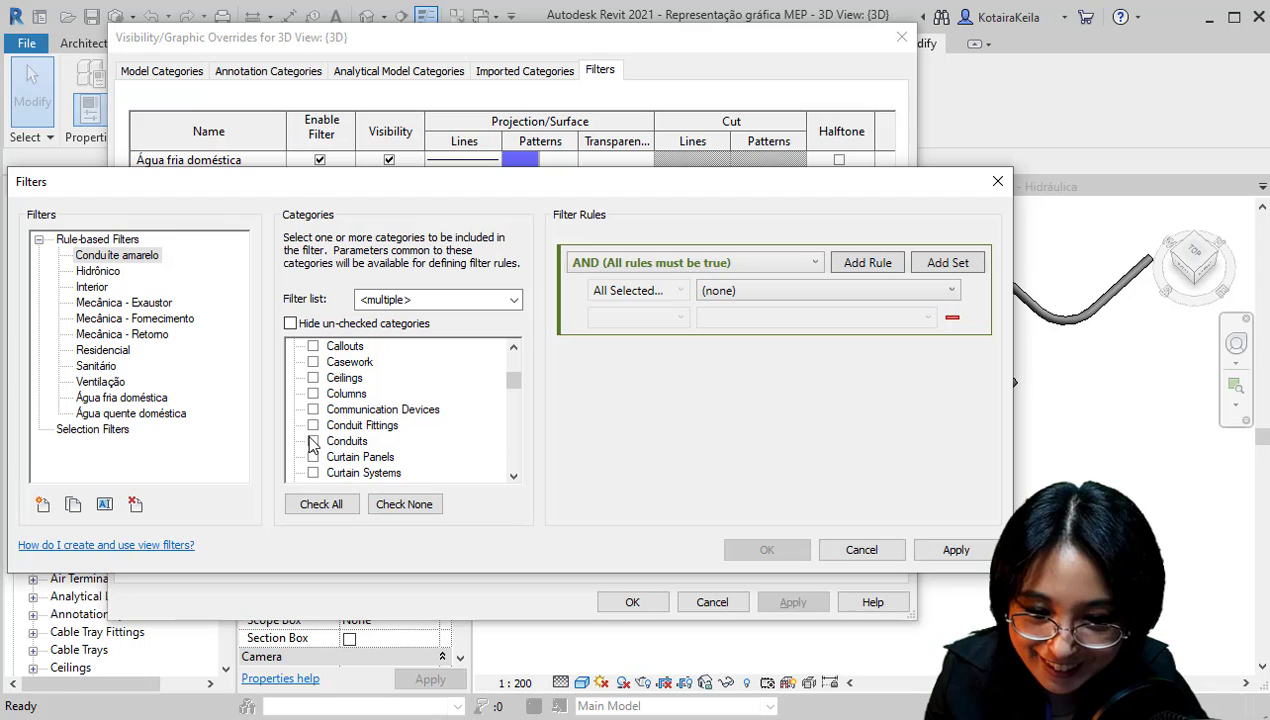
left_click(313, 441)
left_click(313, 425)
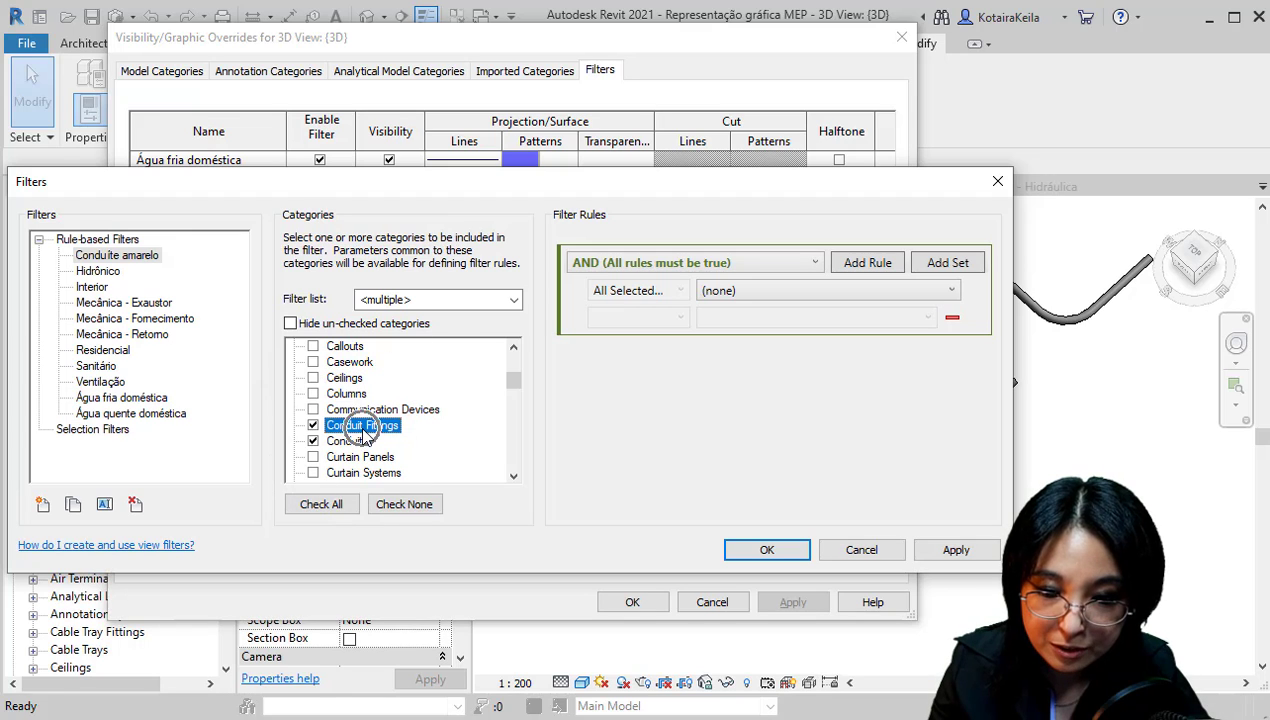
Set the filter rules to OR and define a rule for all selected categories where Type Name contains EMT
left_click(700, 264)
left_click(680, 300)
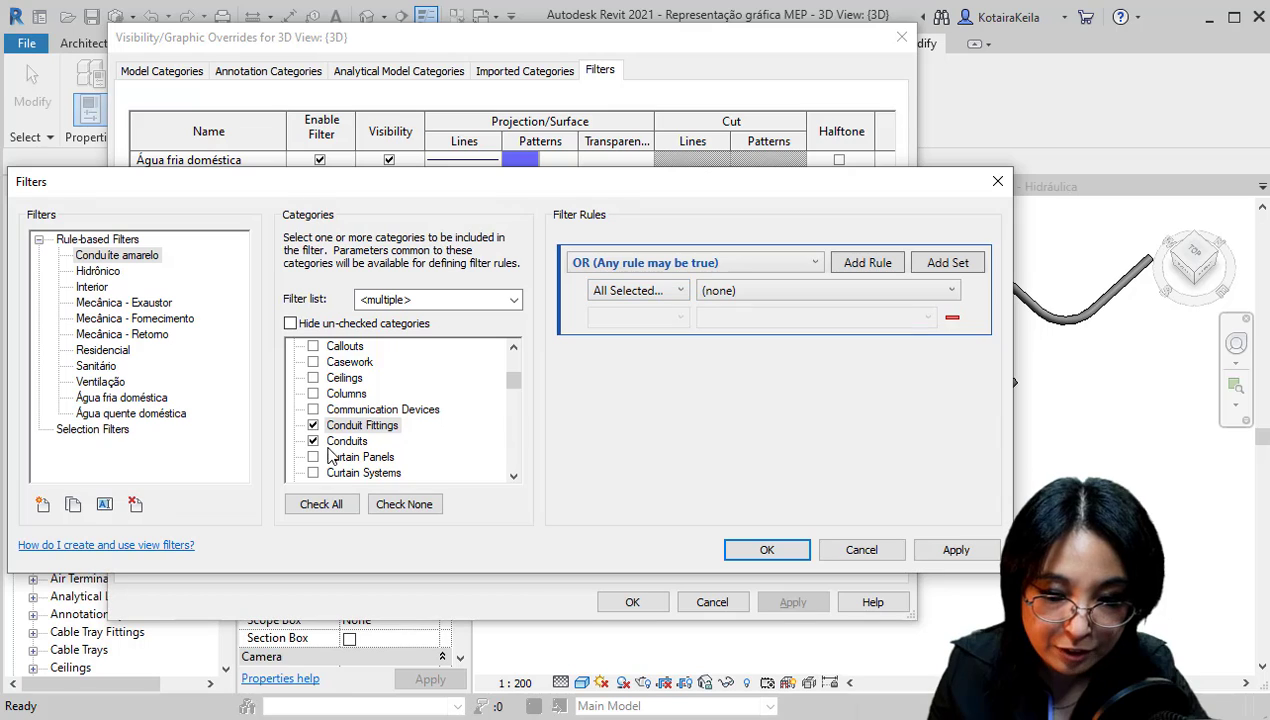
left_click(665, 292)
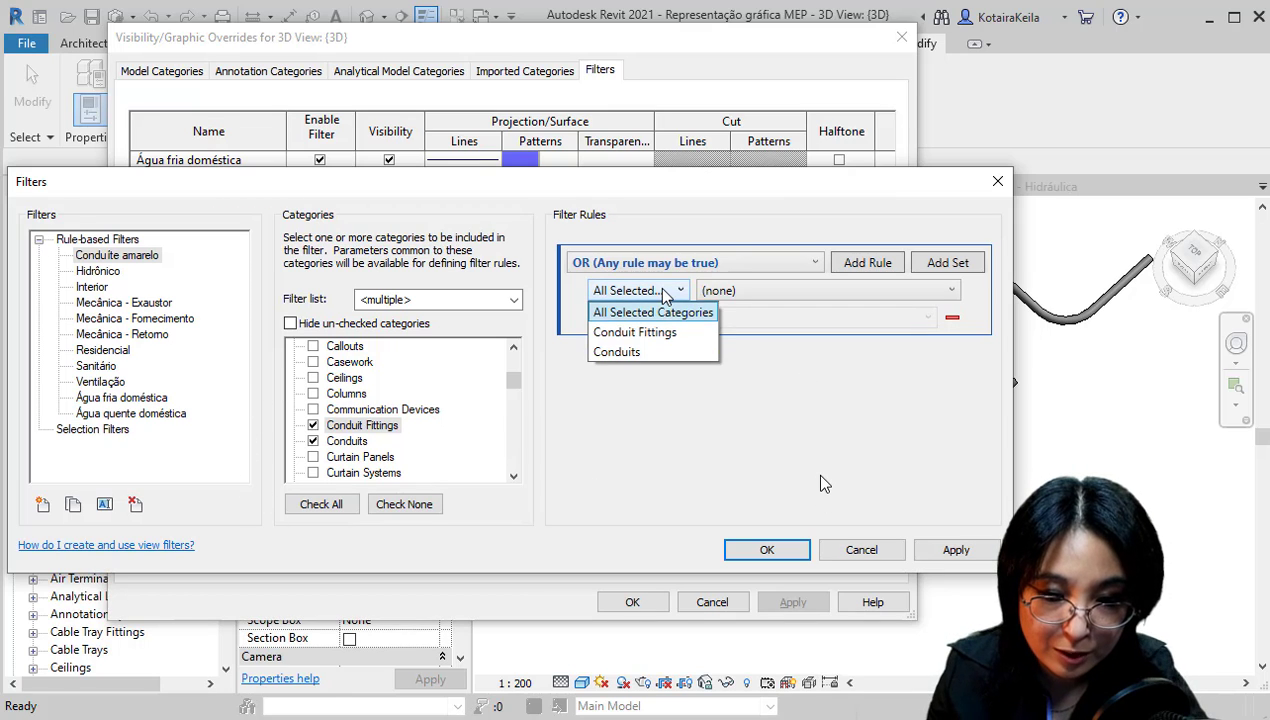
left_click(630, 311)
left_click(884, 291)
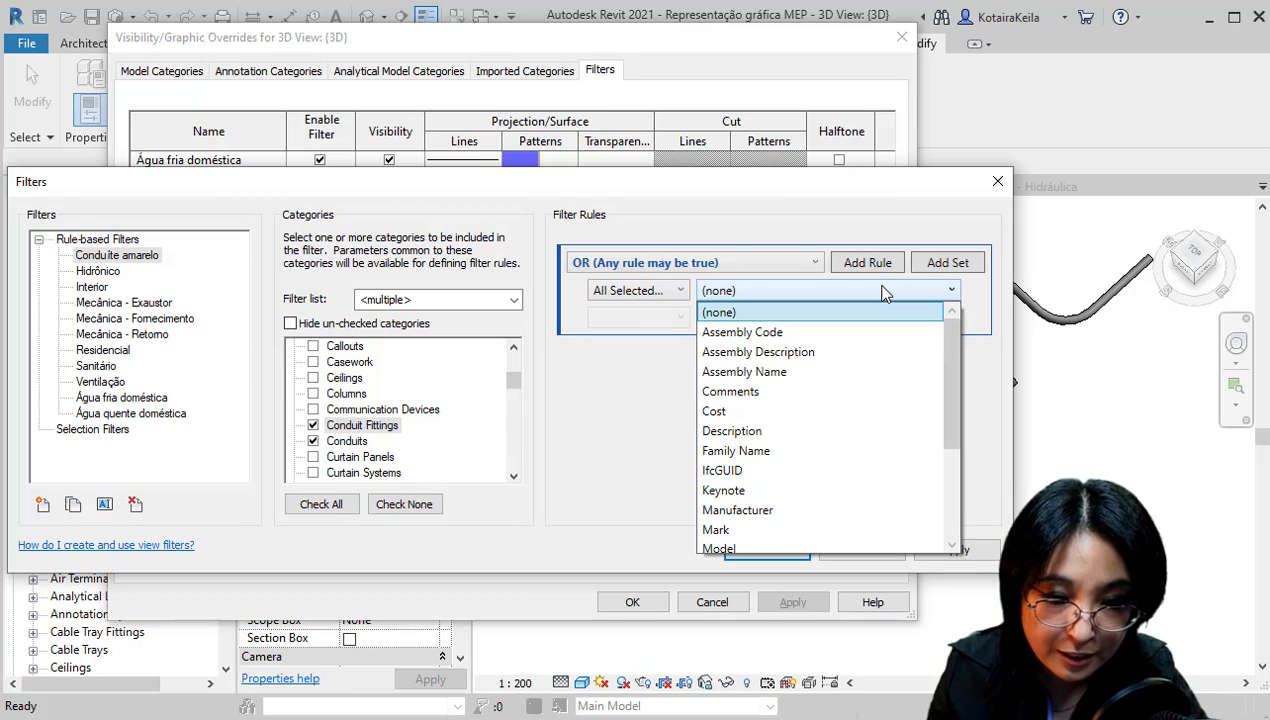
scroll(950, 437, "down", 1)
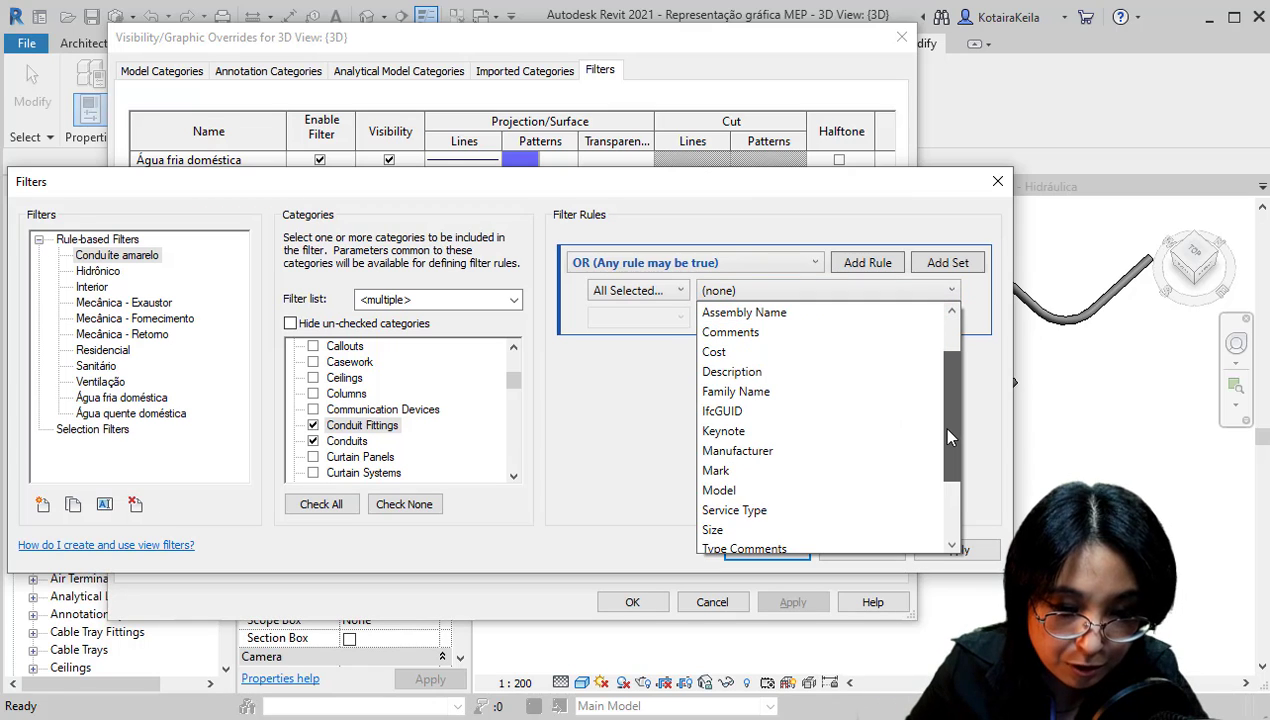
scroll(950, 437, "down", 2)
left_click(732, 510)
left_click(677, 319)
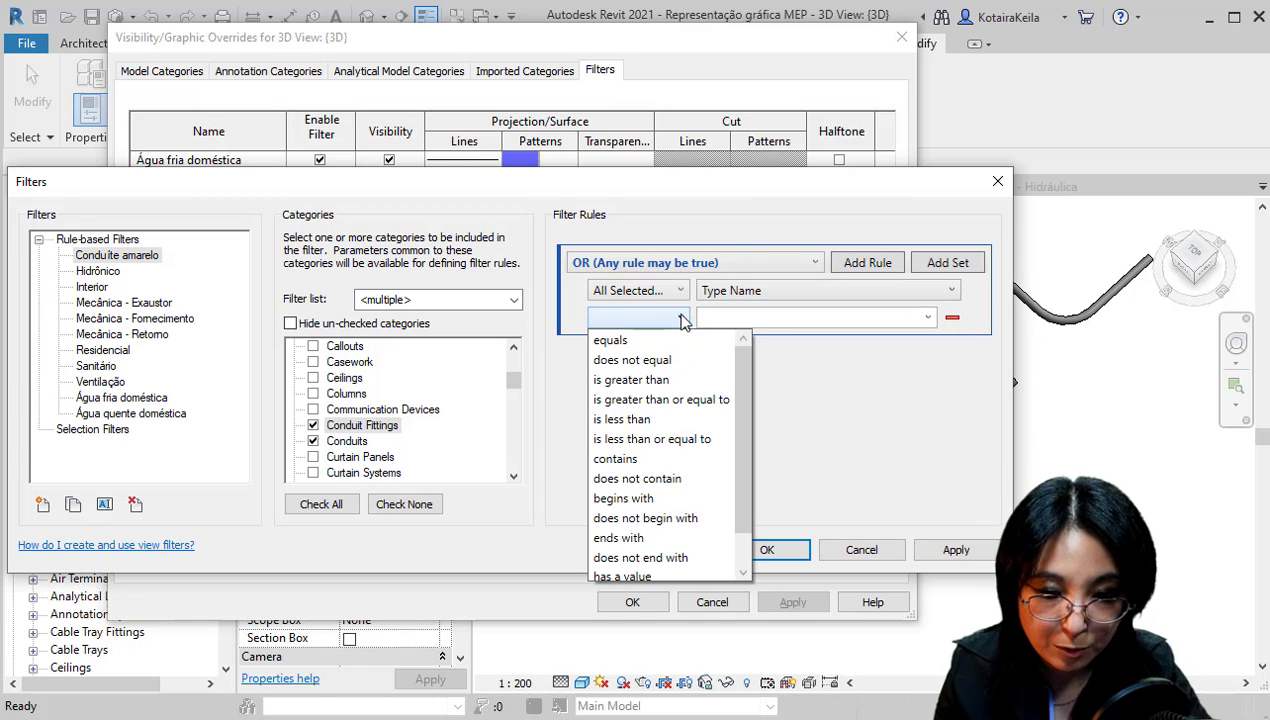
left_click(682, 454)
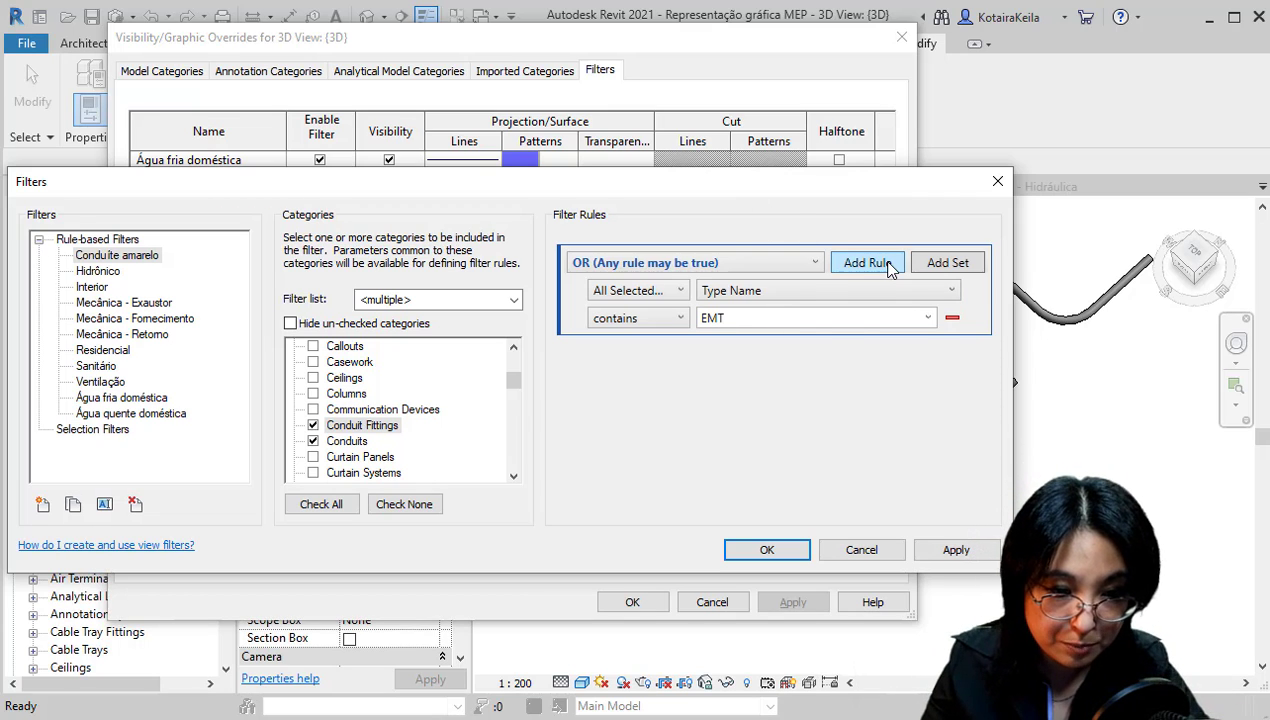
Add a second rule where Type Name contains TME and accept the Conduíte amarelo filter definition
left_click(887, 264)
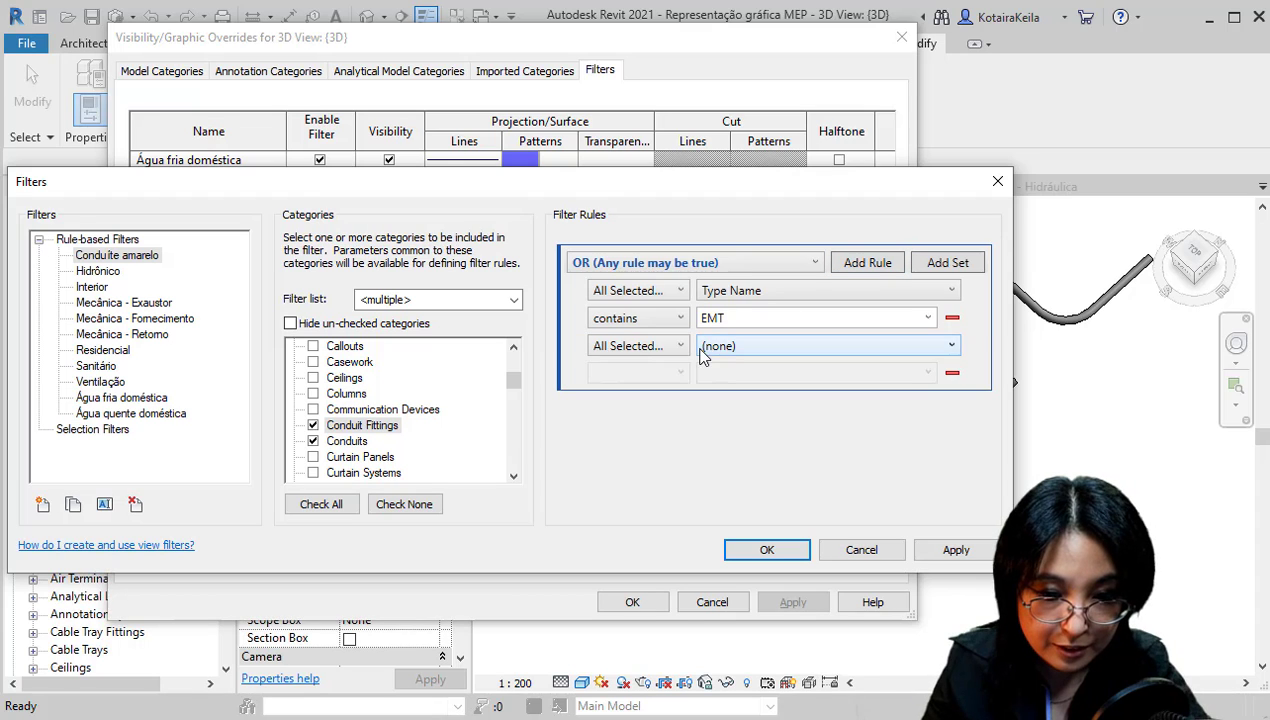
left_click(740, 347)
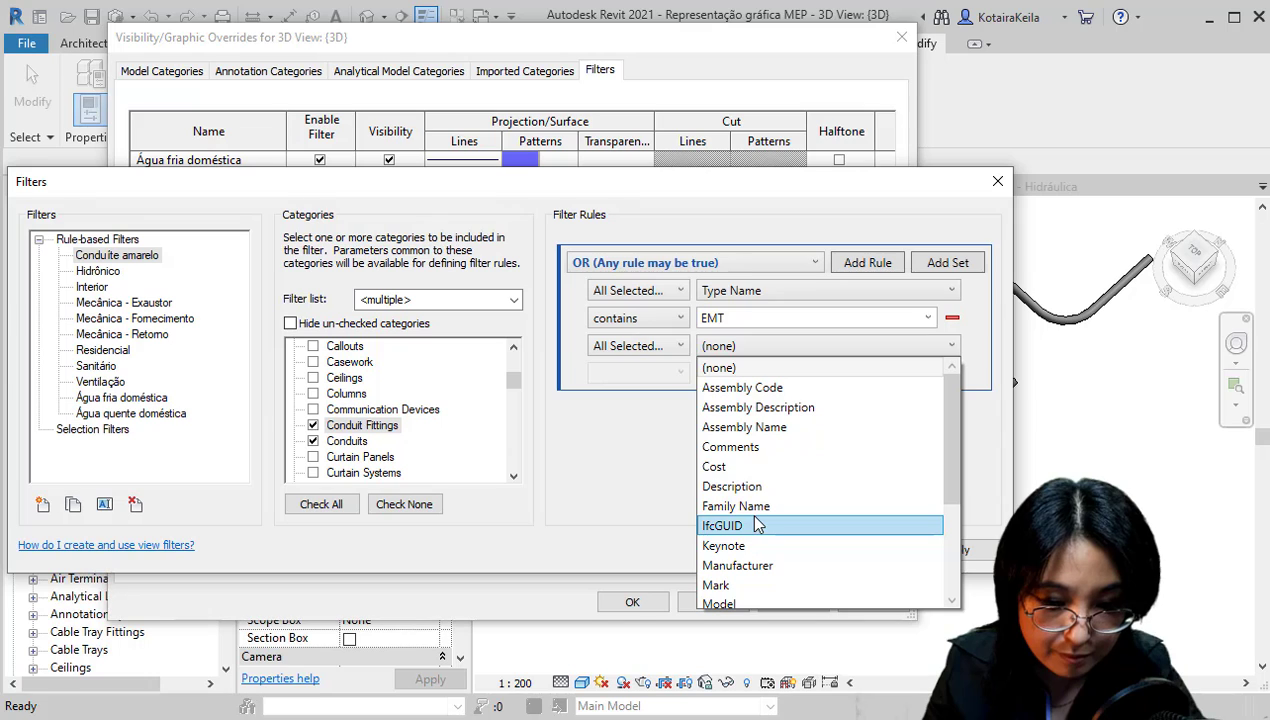
scroll(752, 490, "down", 3)
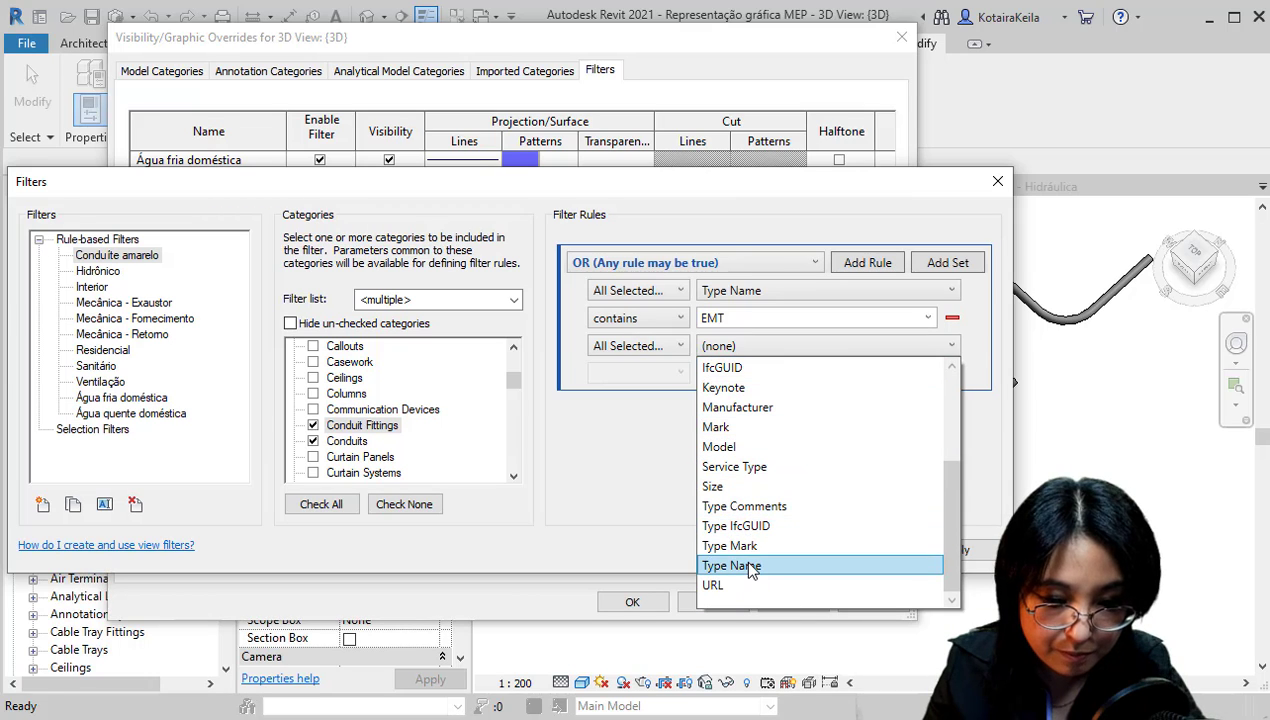
left_click(752, 566)
left_click(680, 372)
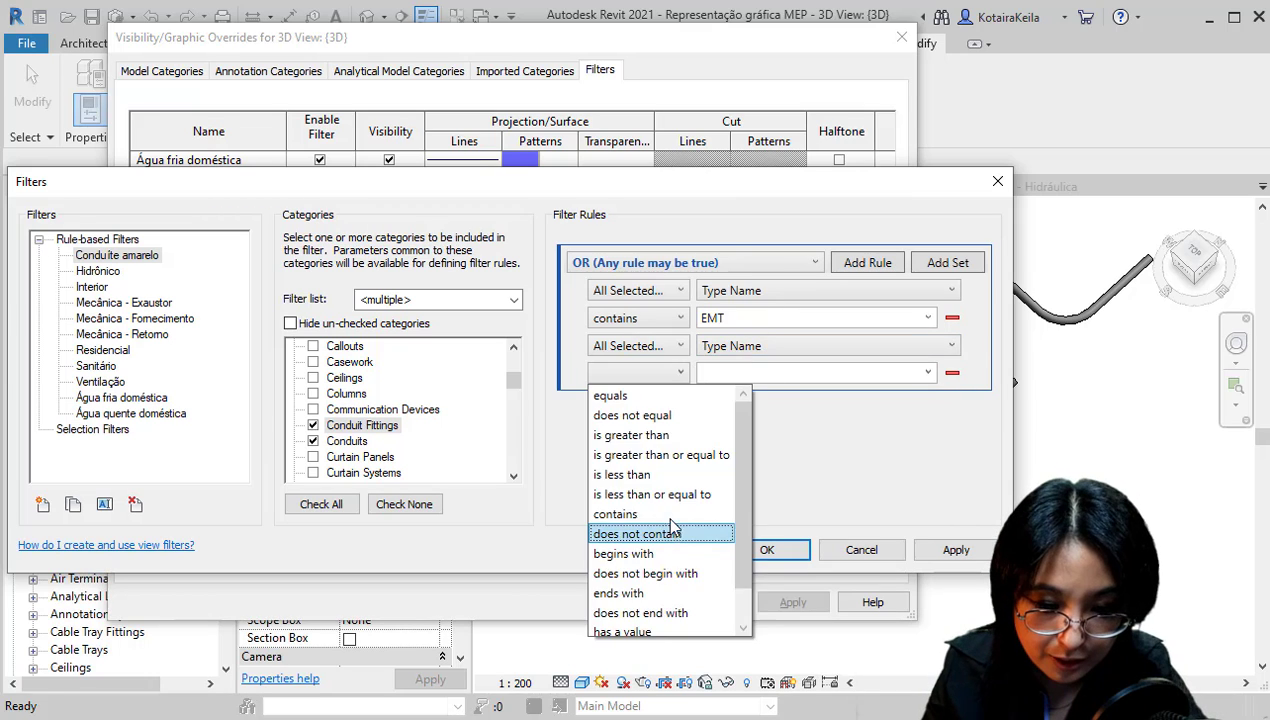
left_click(625, 511)
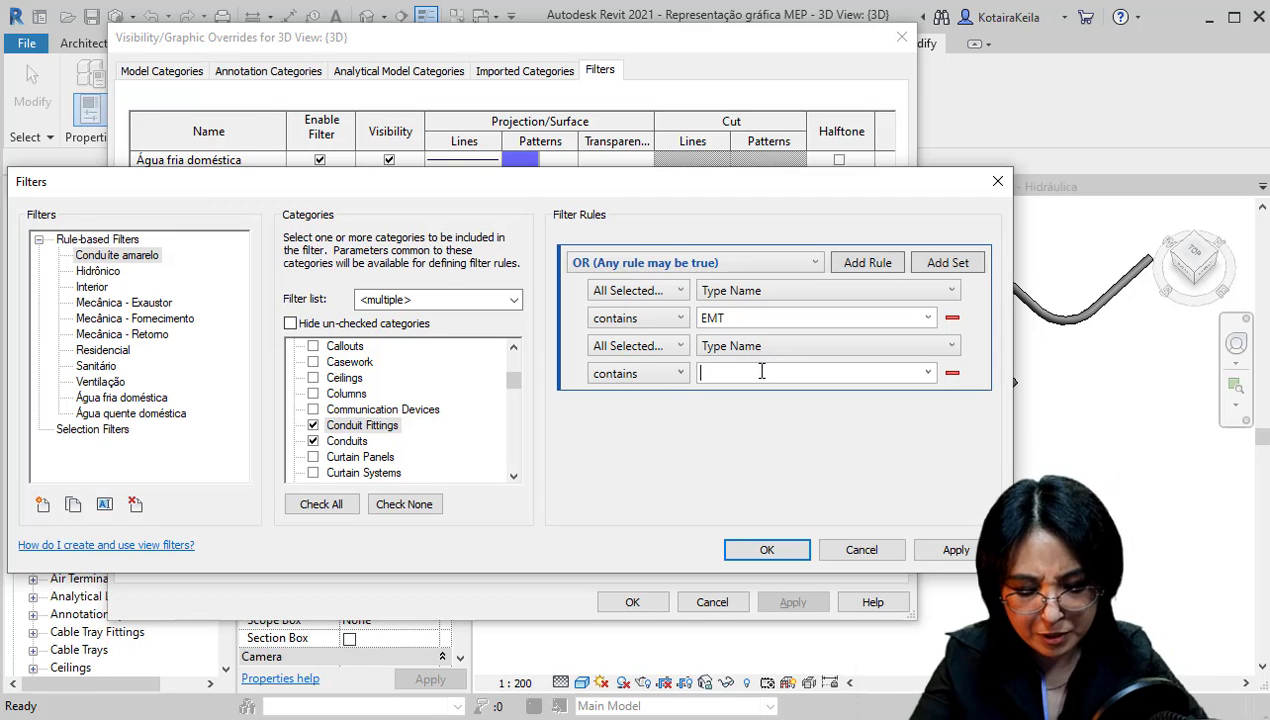
left_click(761, 372)
type("TEM")
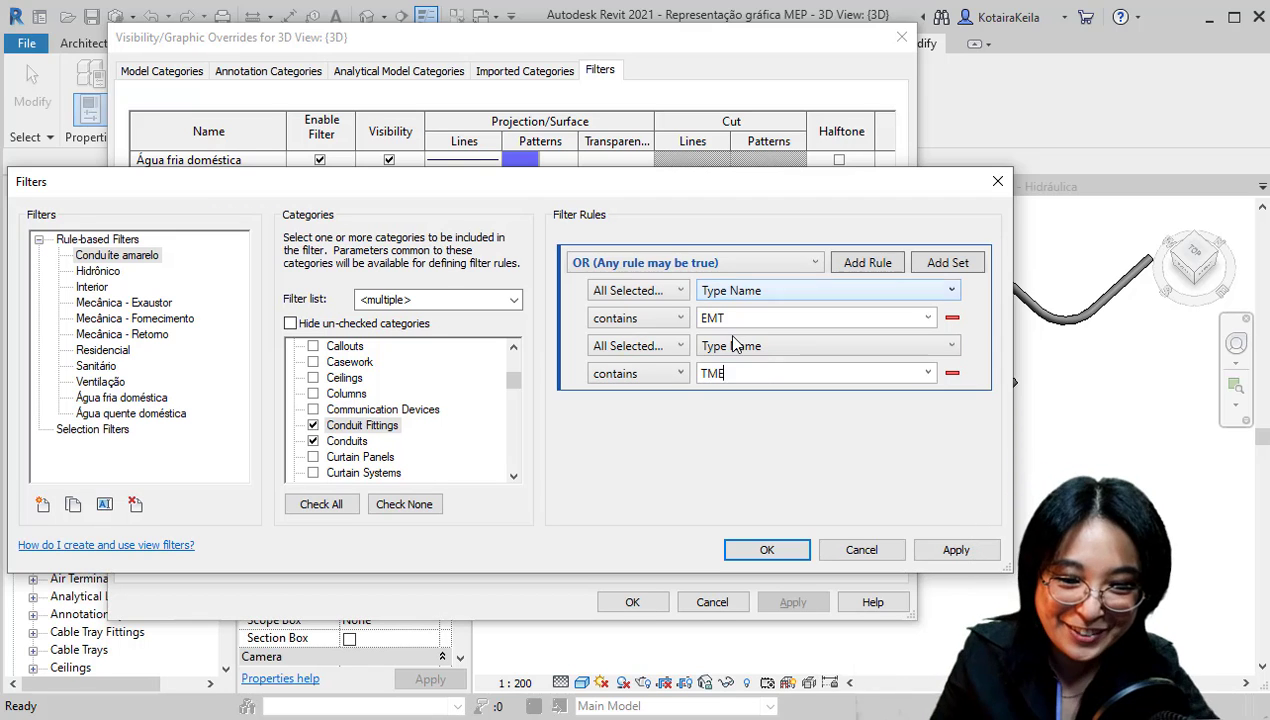
left_click(767, 550)
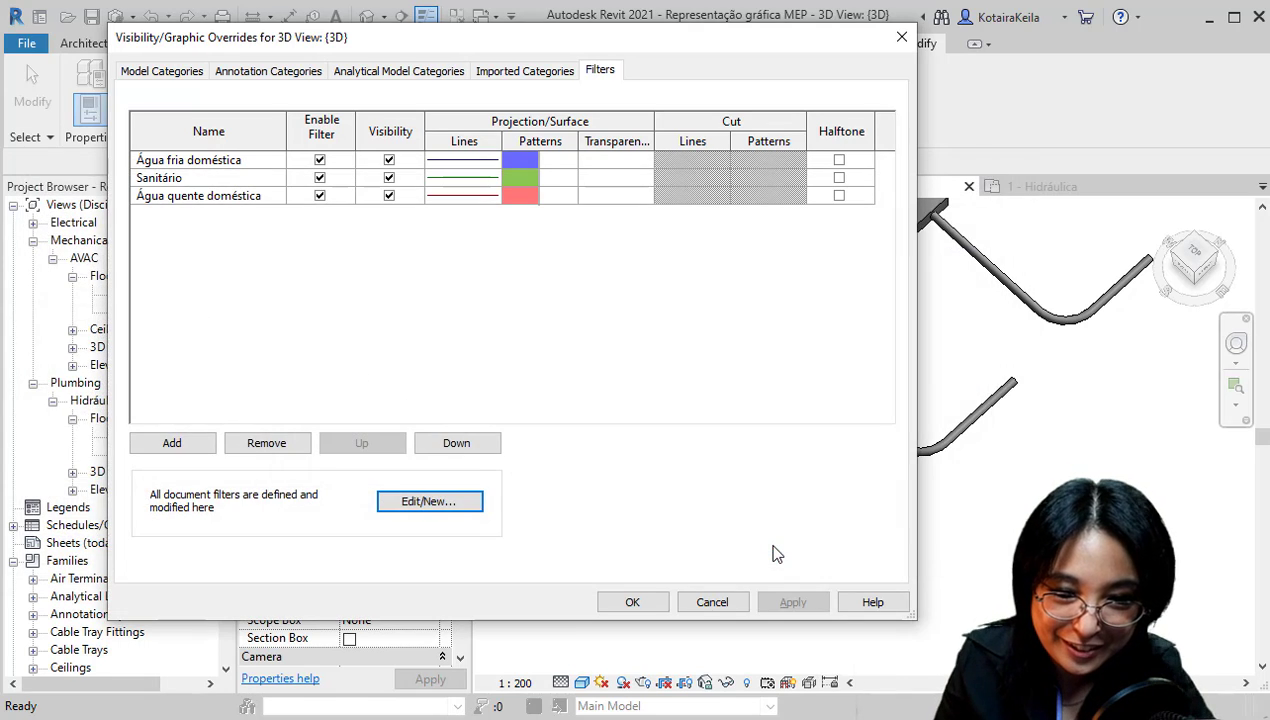
Add the Conduíte amarelo filter to the 3D view's filter list
left_click(205, 441)
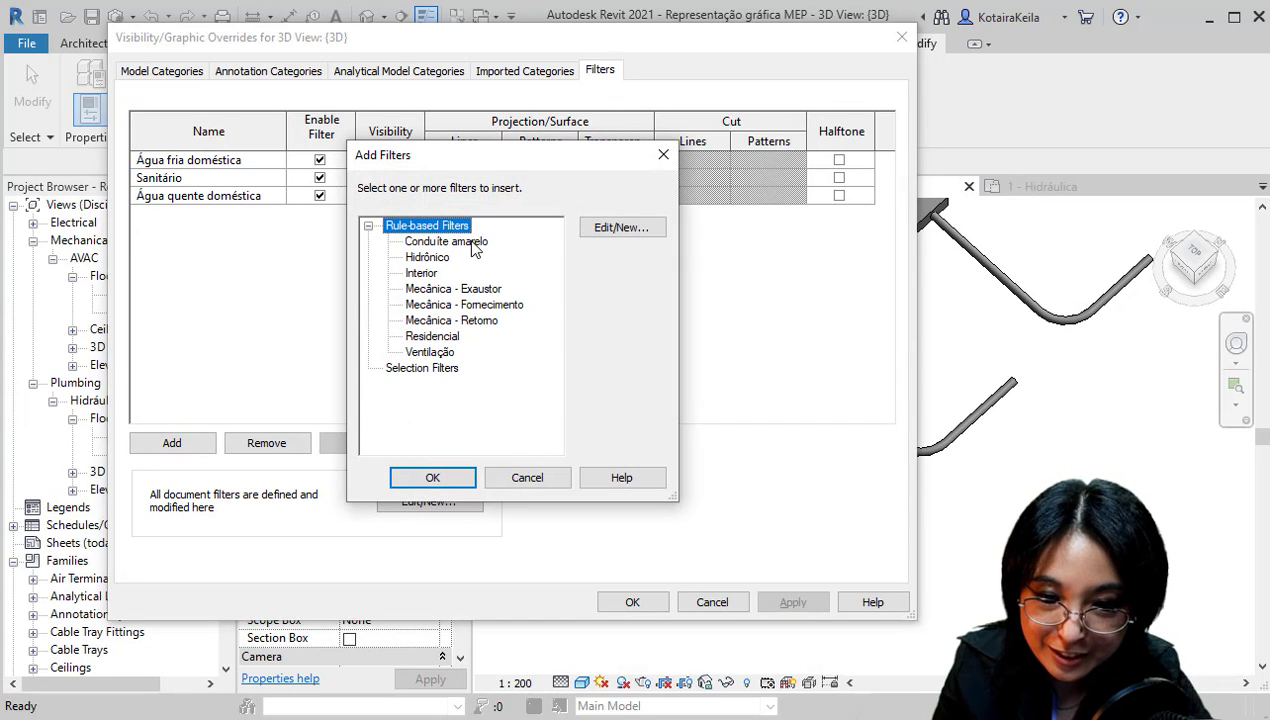
left_click(472, 243)
left_click(453, 483)
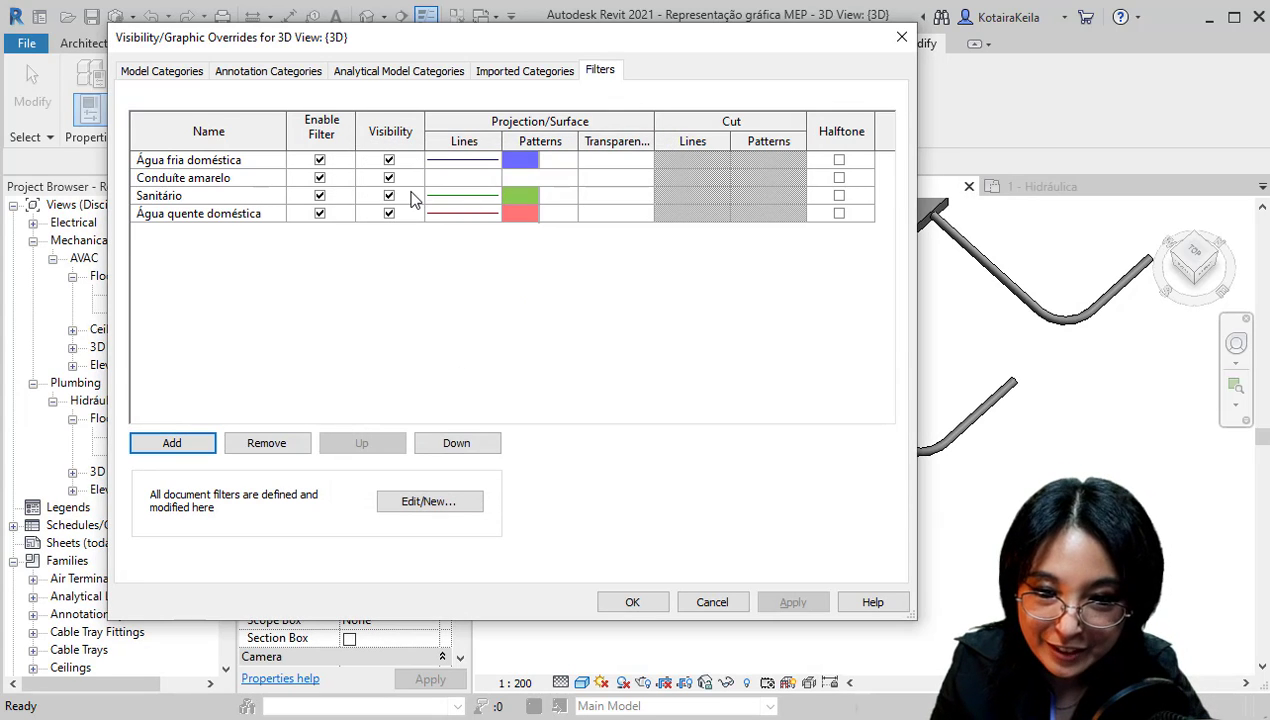
Override the projection line color of the Conduíte amarelo filter with dark yellow RGB 176-176-000
left_click(455, 178)
left_click(460, 177)
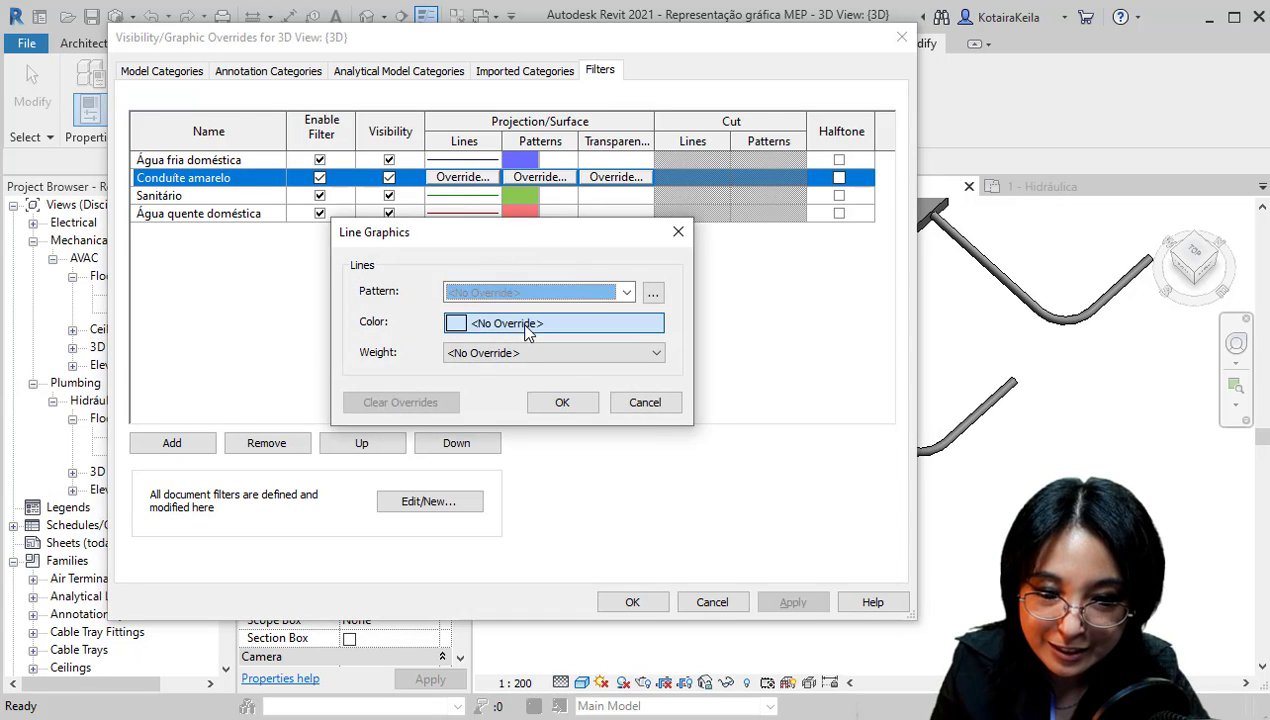
left_click(528, 323)
left_click(357, 347)
left_click_drag(728, 272, 728, 313)
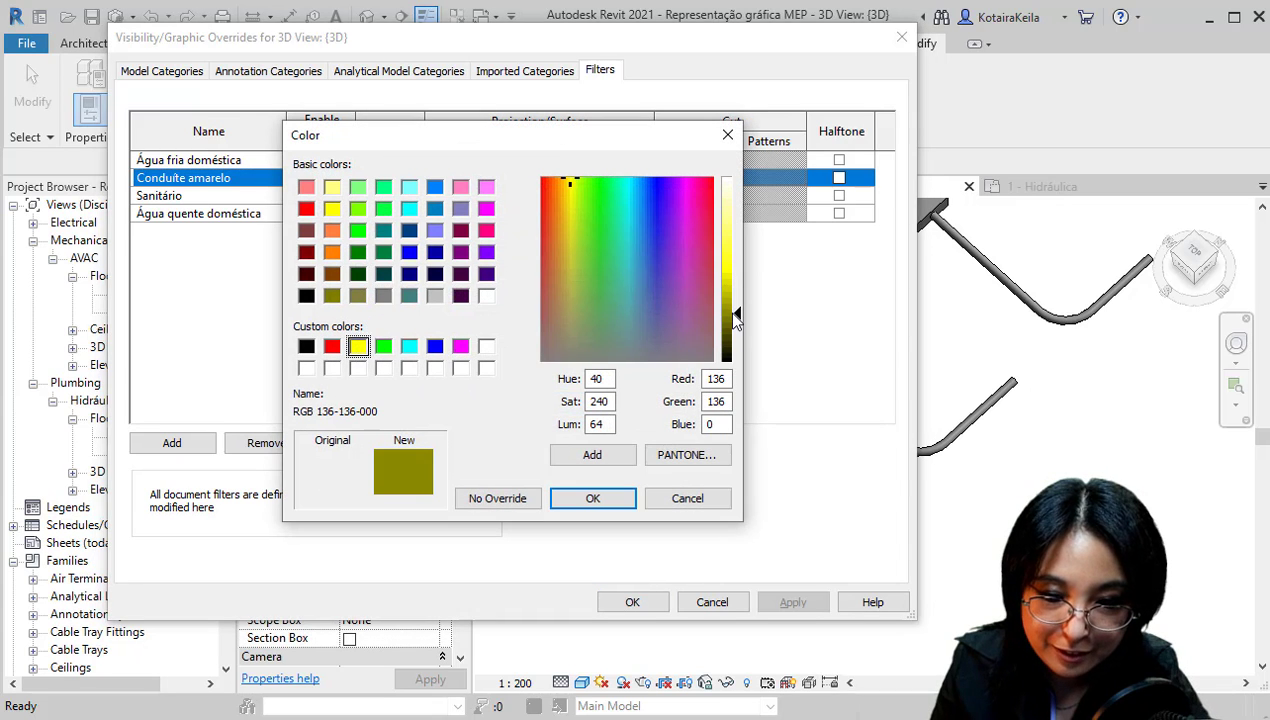
left_click_drag(563, 190, 564, 184)
left_click(357, 347)
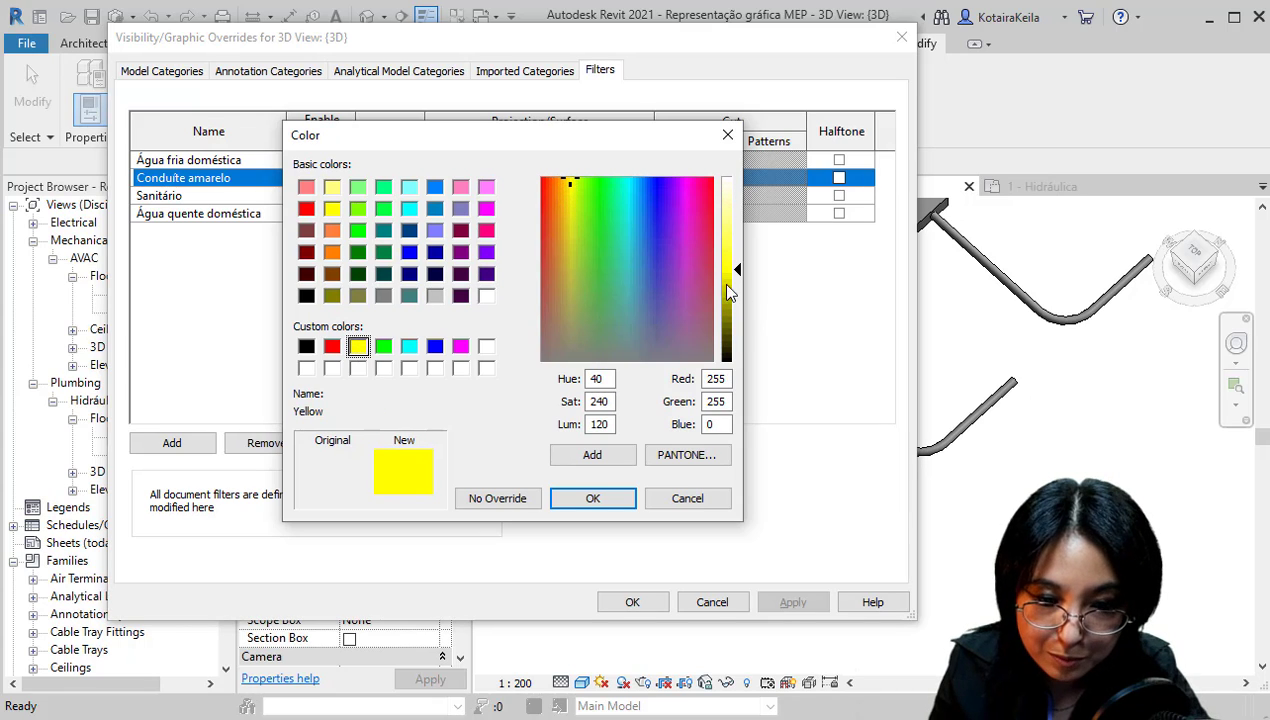
left_click(727, 290)
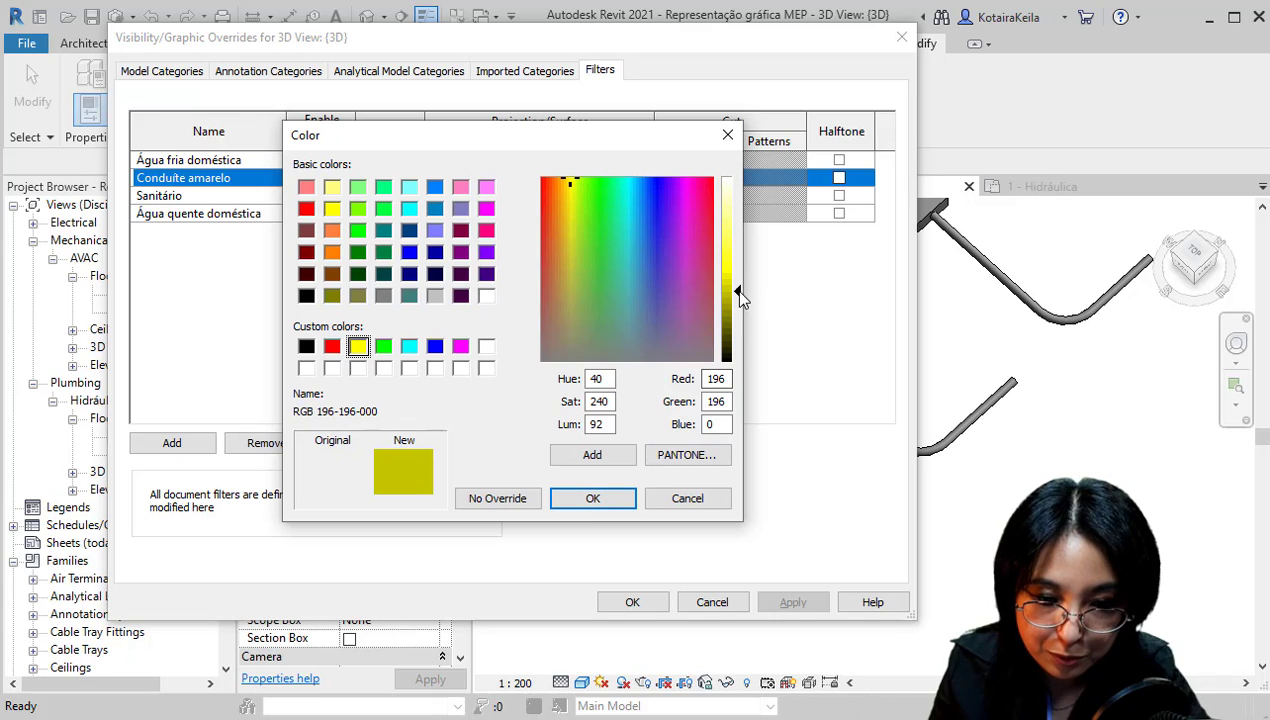
left_click_drag(738, 290, 733, 298)
left_click(598, 501)
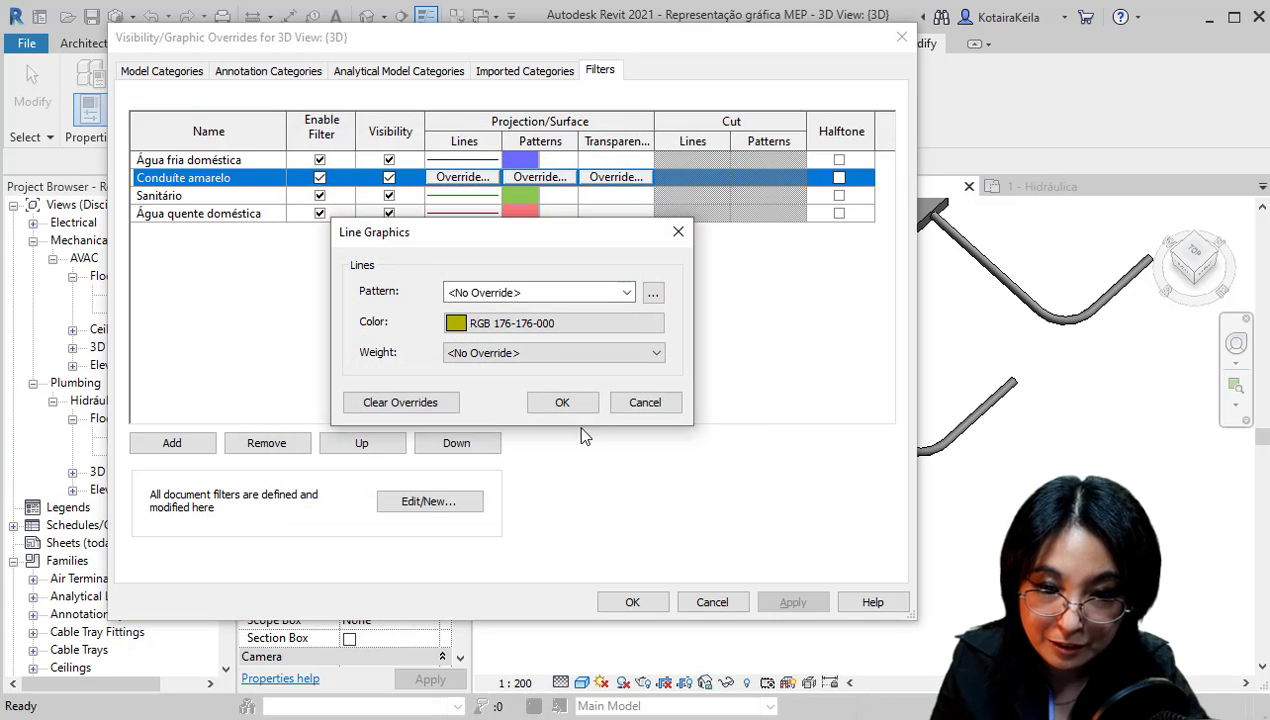
left_click(560, 402)
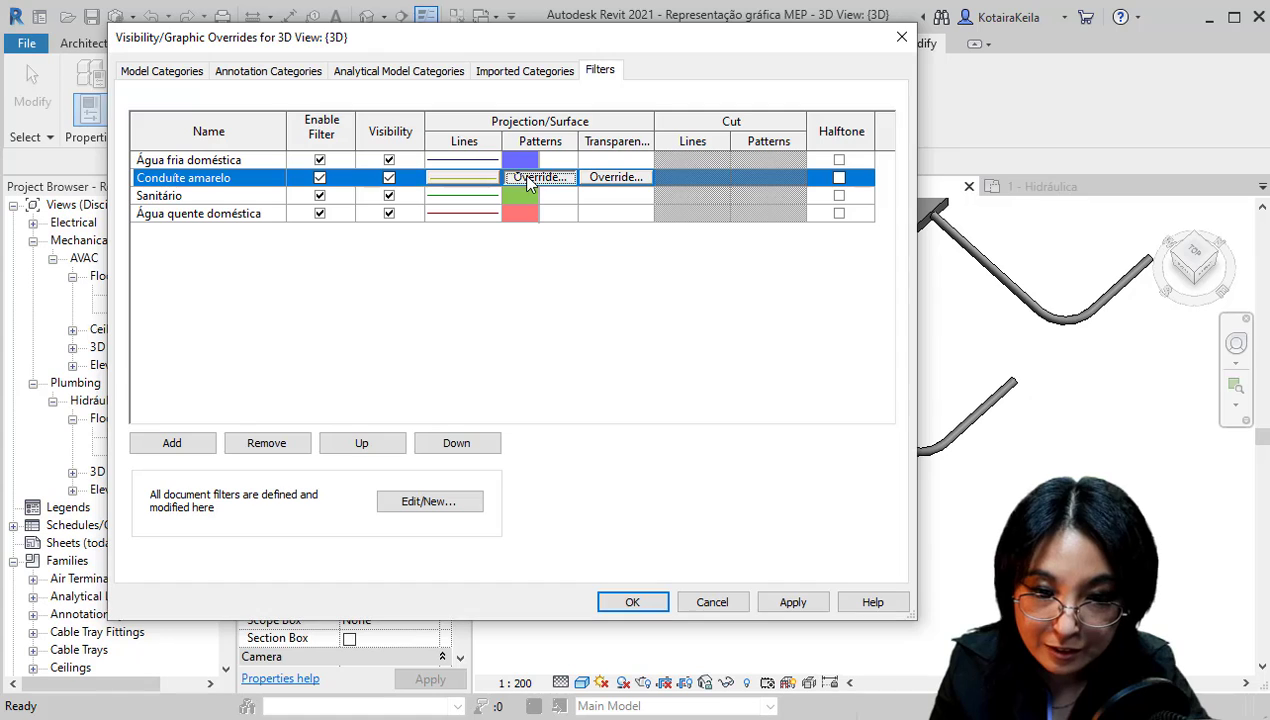
Override the Conduíte amarelo filter's foreground surface pattern with solid fill in yellow RGB 255-255-074 and apply the overrides to the 3D view
left_click(538, 177)
left_click(543, 293)
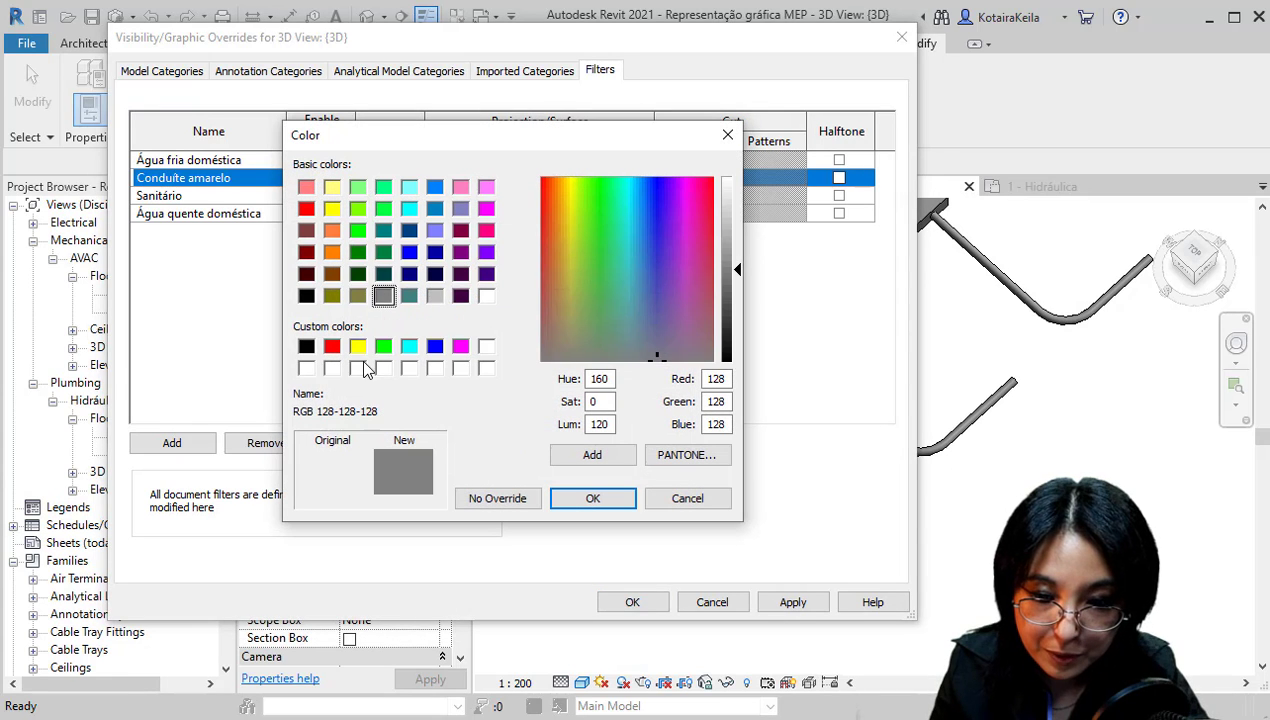
left_click(358, 347)
left_click(729, 228)
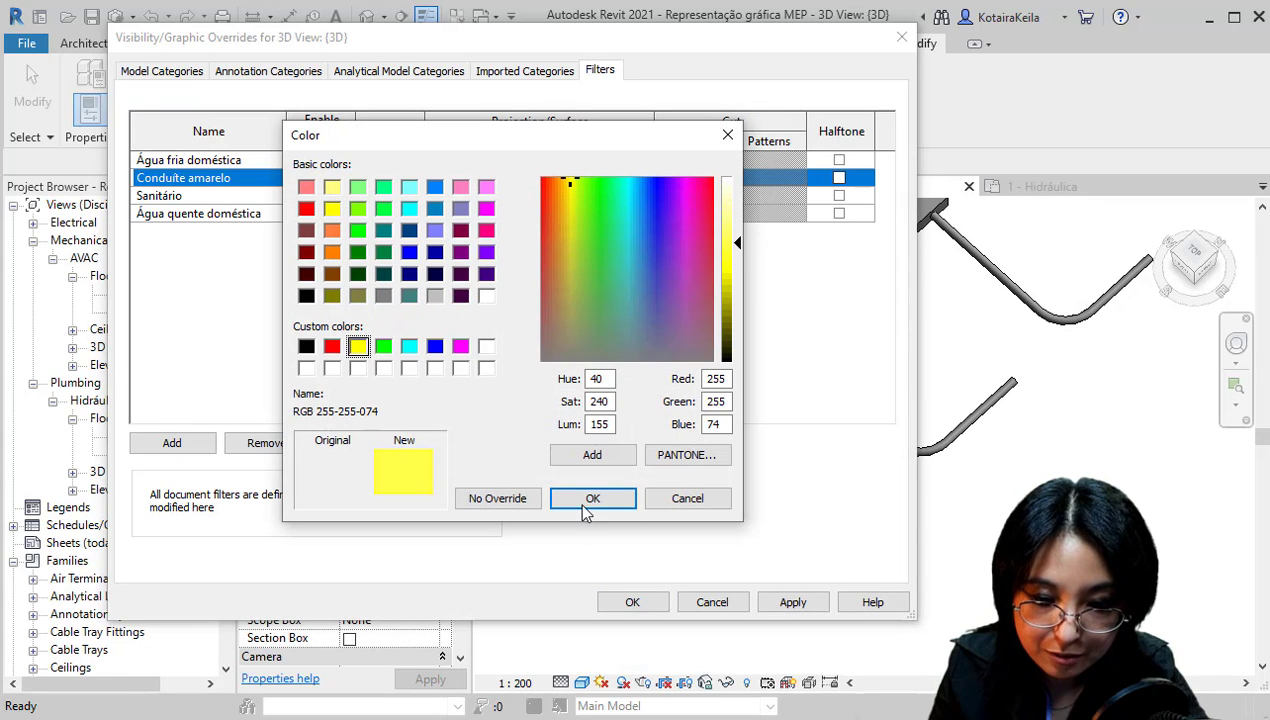
left_click(592, 498)
left_click(600, 265)
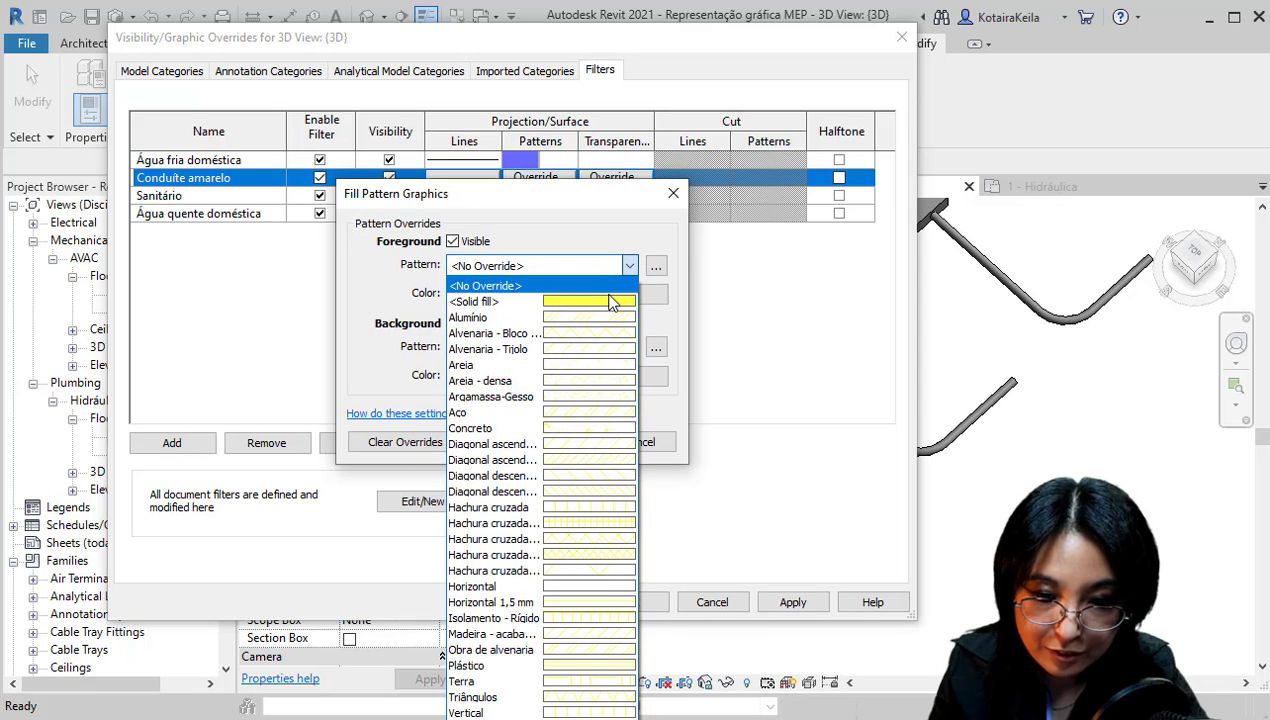
left_click(500, 300)
left_click(559, 442)
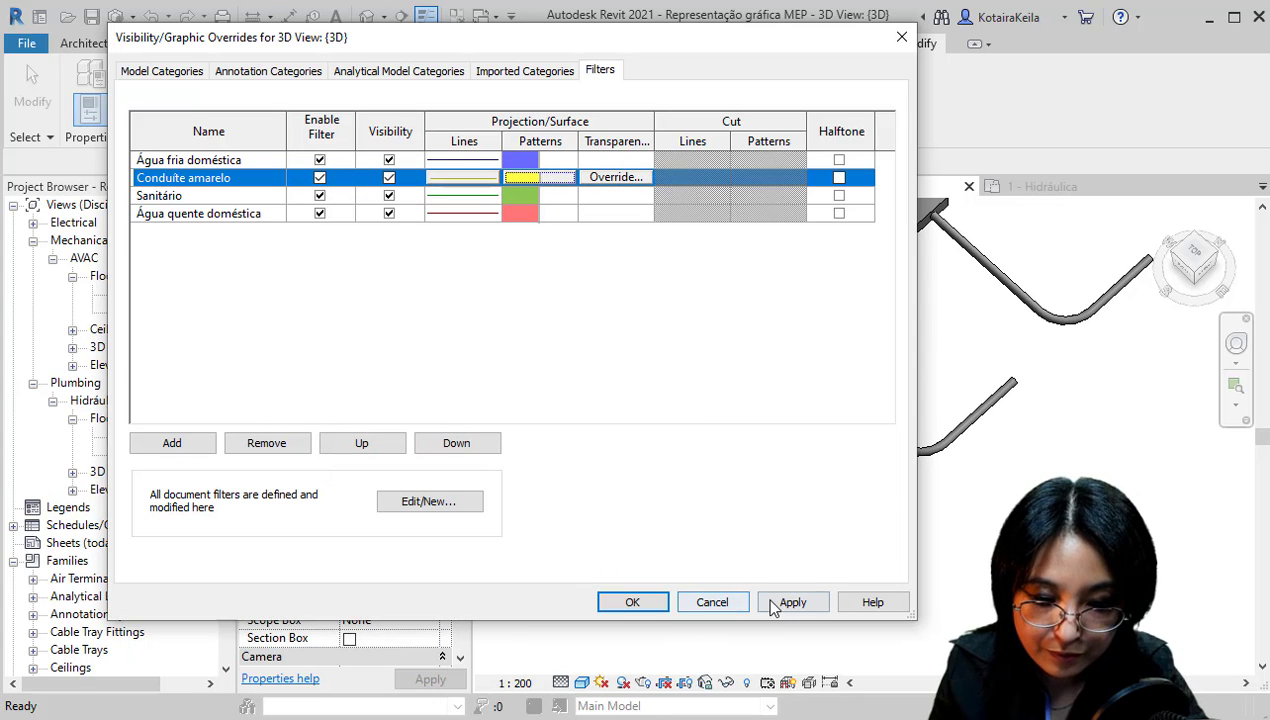
left_click(768, 603)
left_click(632, 604)
Set the type Description of the T junction box between the yellow conduits to EMT
mouse_move(739, 637)
middle_mouse_down()
mouse_move(700, 635)
mouse_move(735, 625)
middle_mouse_up()
left_click(634, 462)
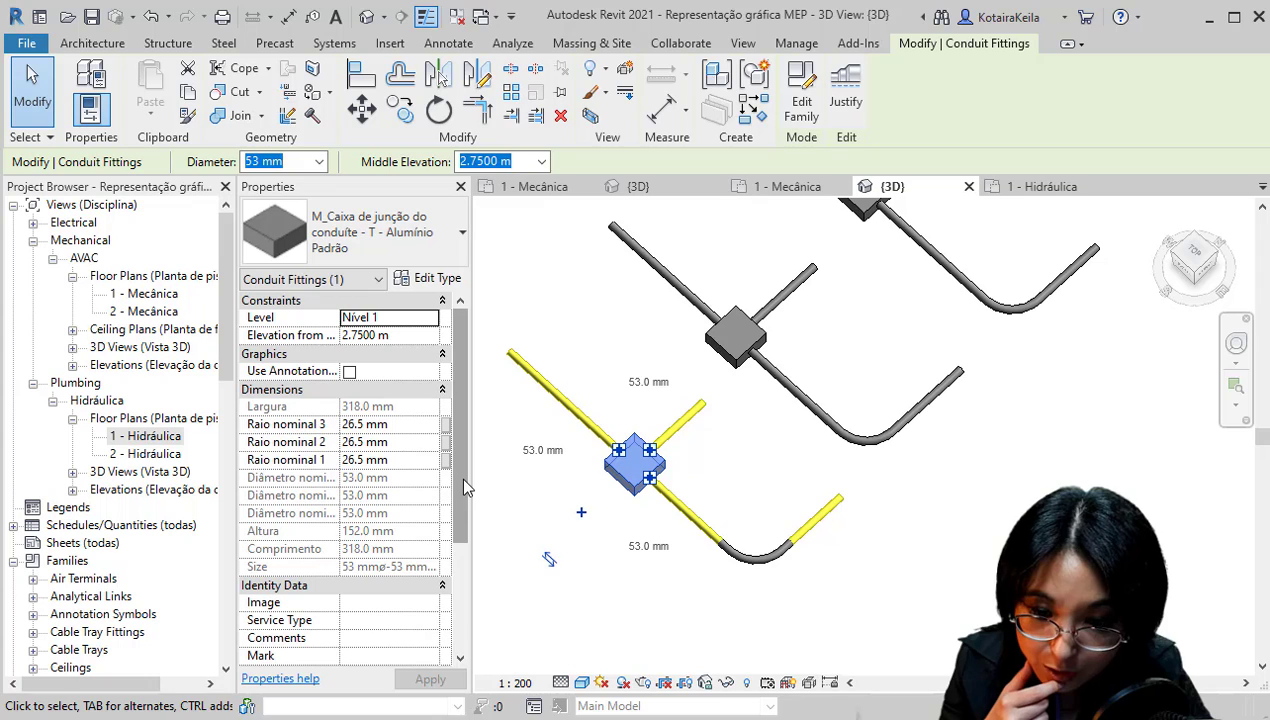
left_click(448, 280)
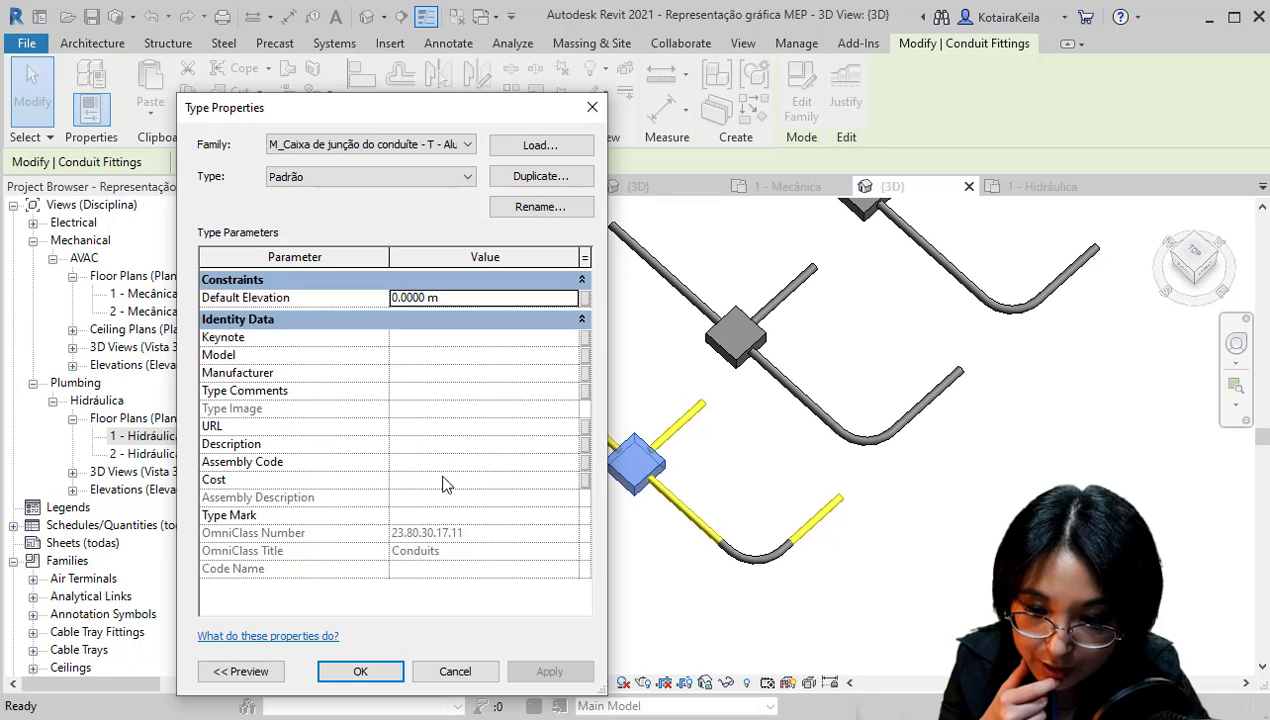
left_click(435, 426)
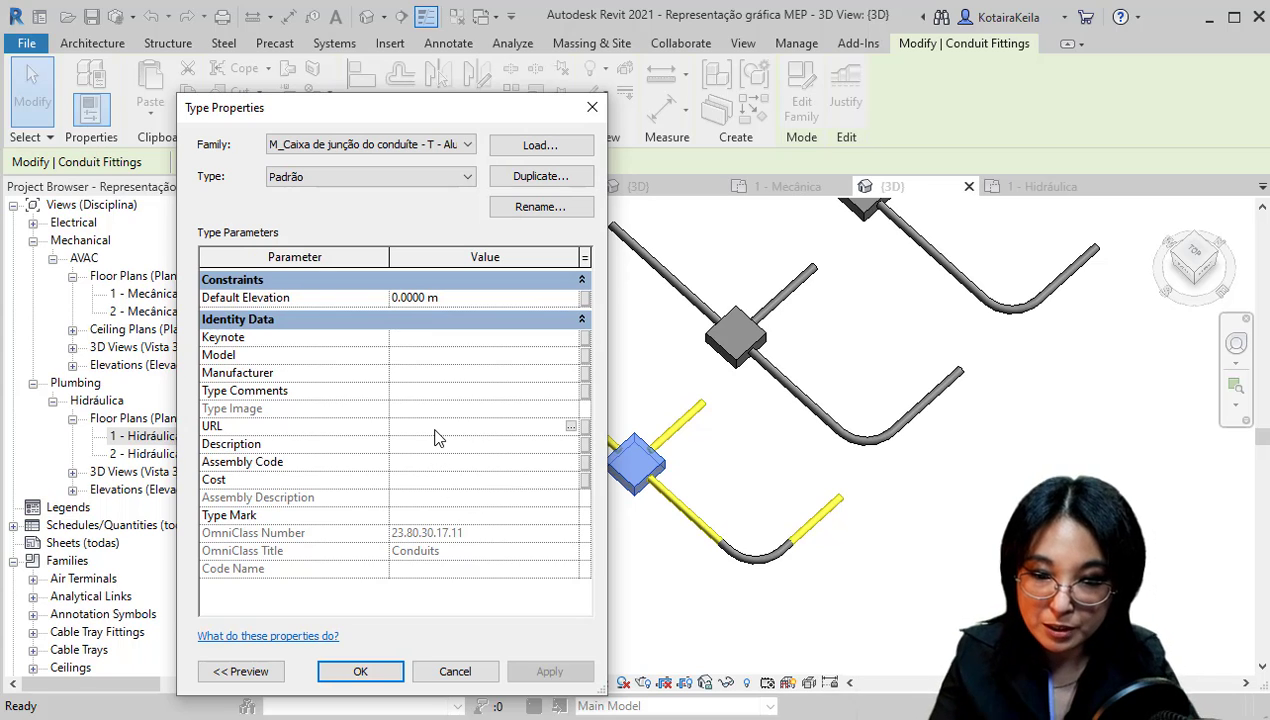
left_click(427, 447)
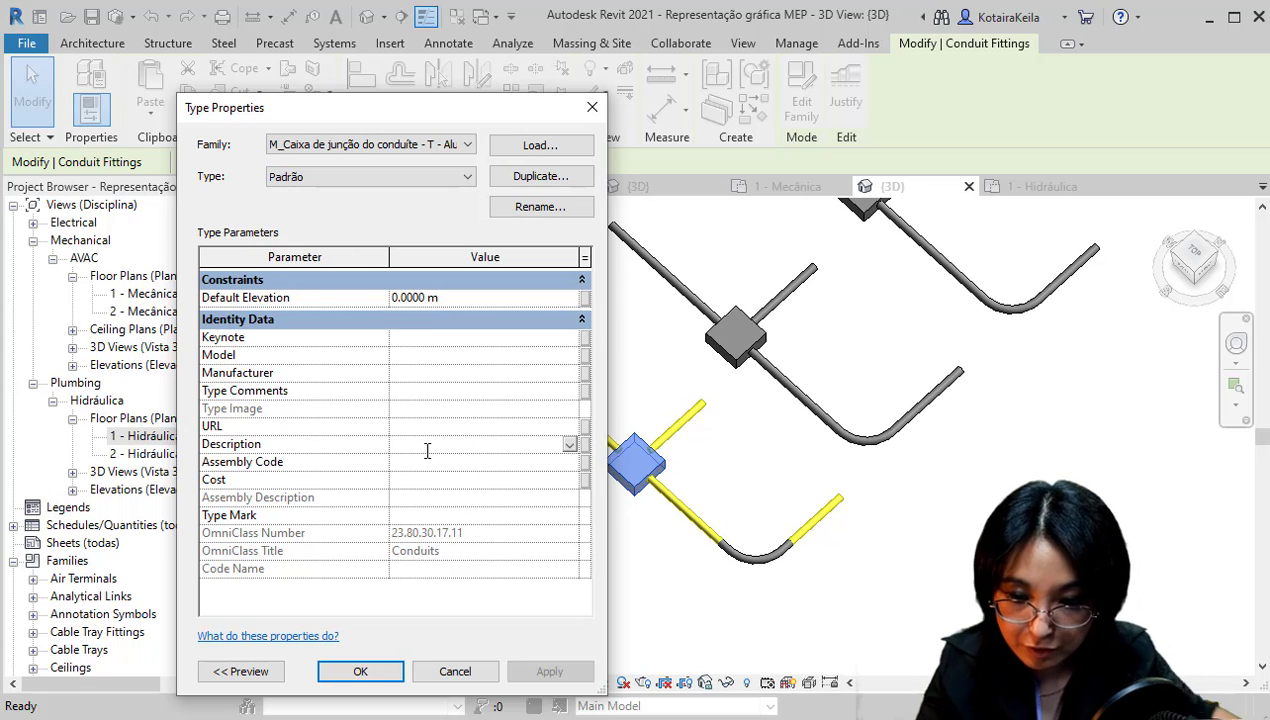
type("EMT")
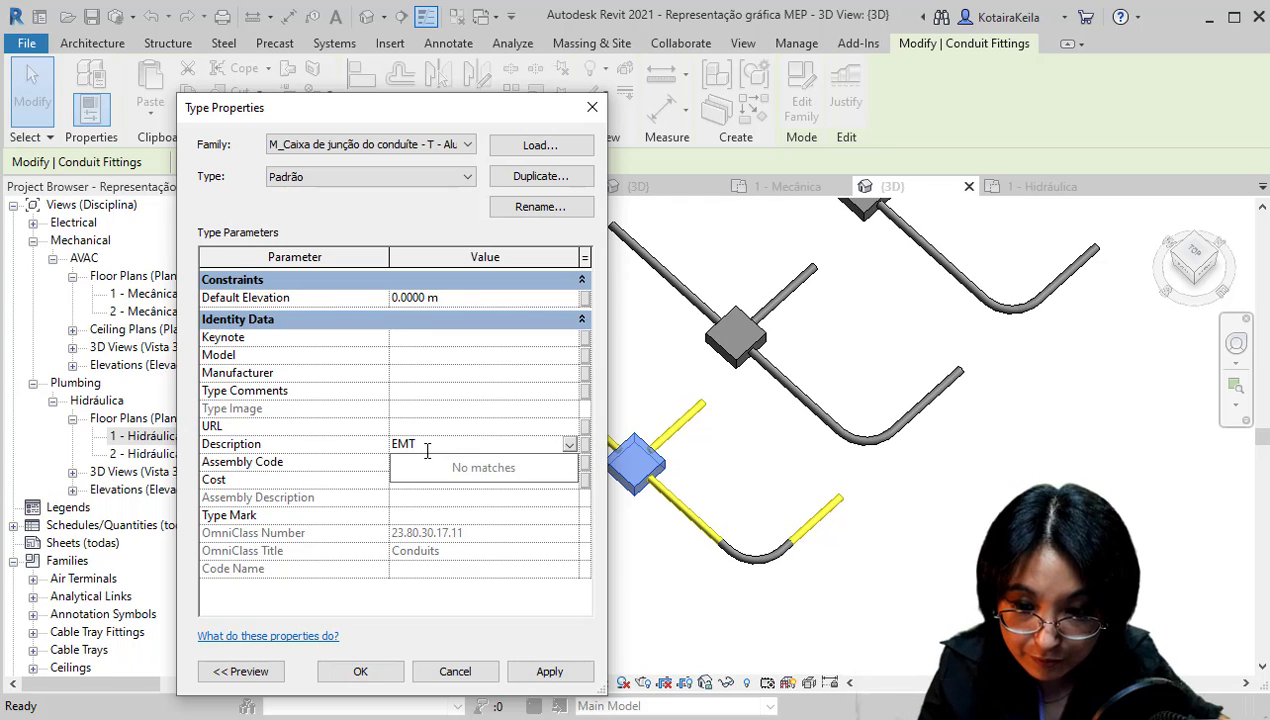
left_click(360, 446)
left_click_drag(421, 443, 368, 447)
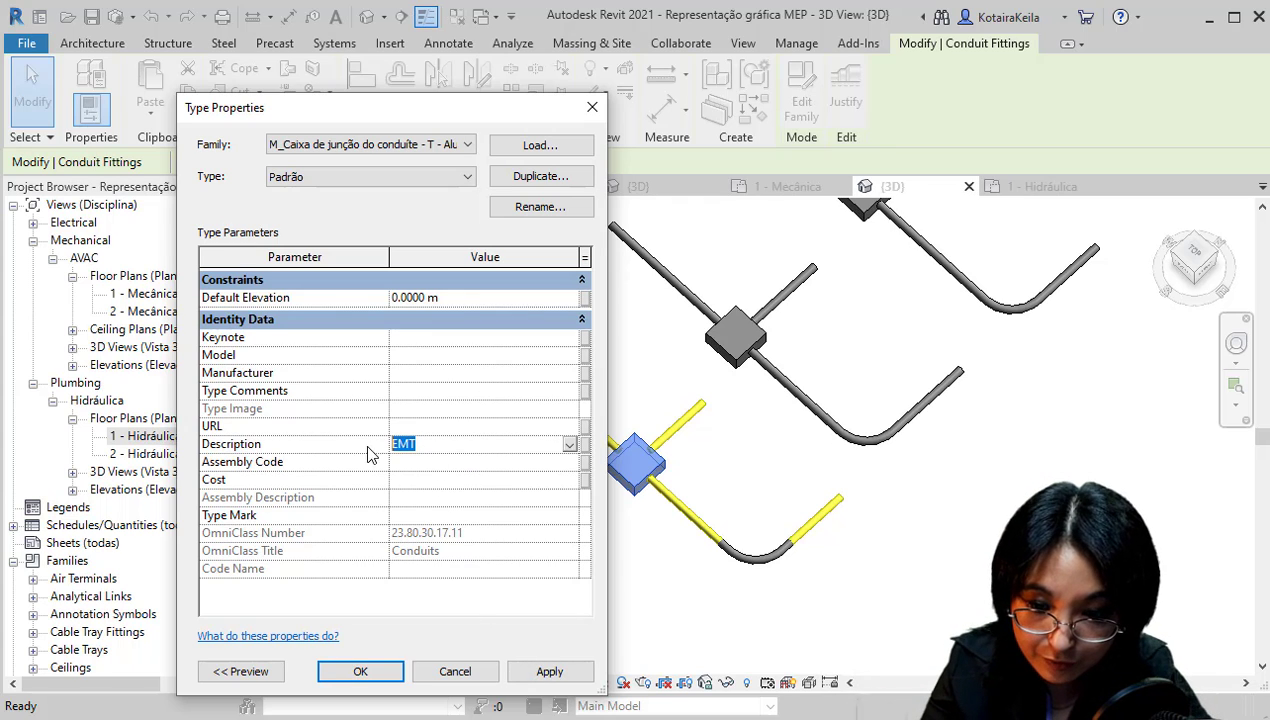
left_click(360, 671)
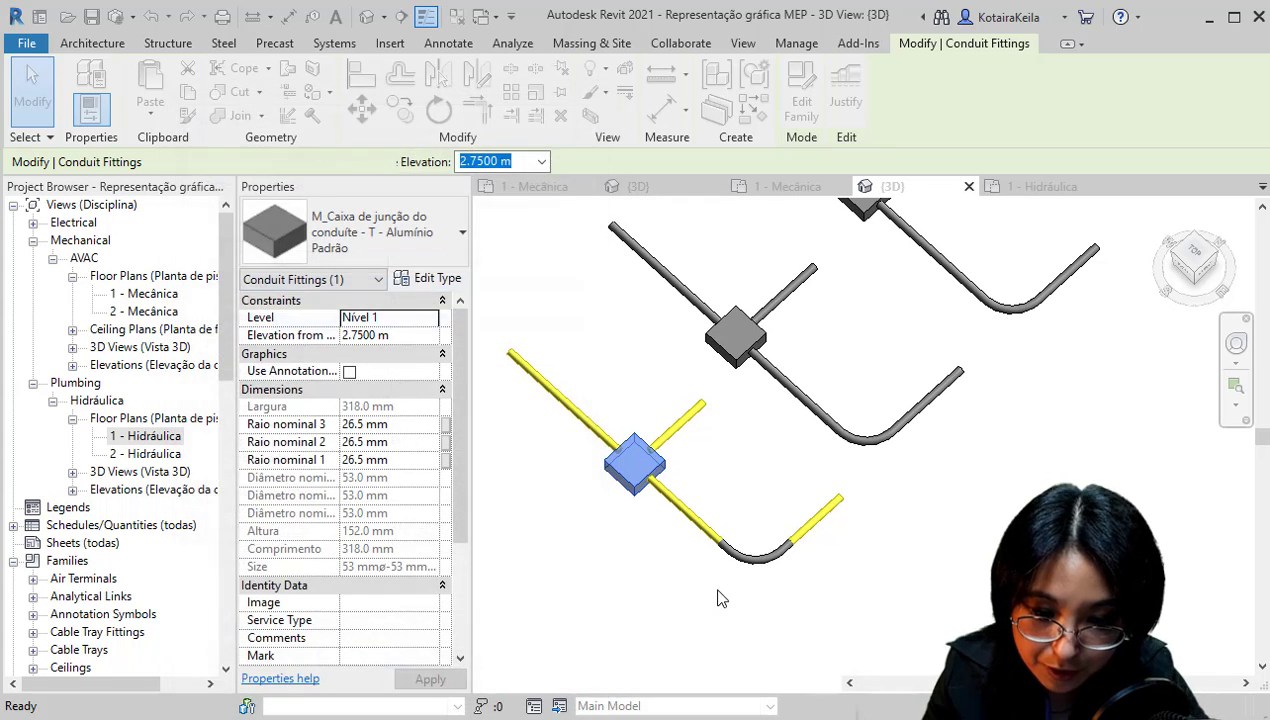
Set the type Description of the conduit elbow joining the yellow conduits to EMT
left_click(757, 555)
left_click(440, 280)
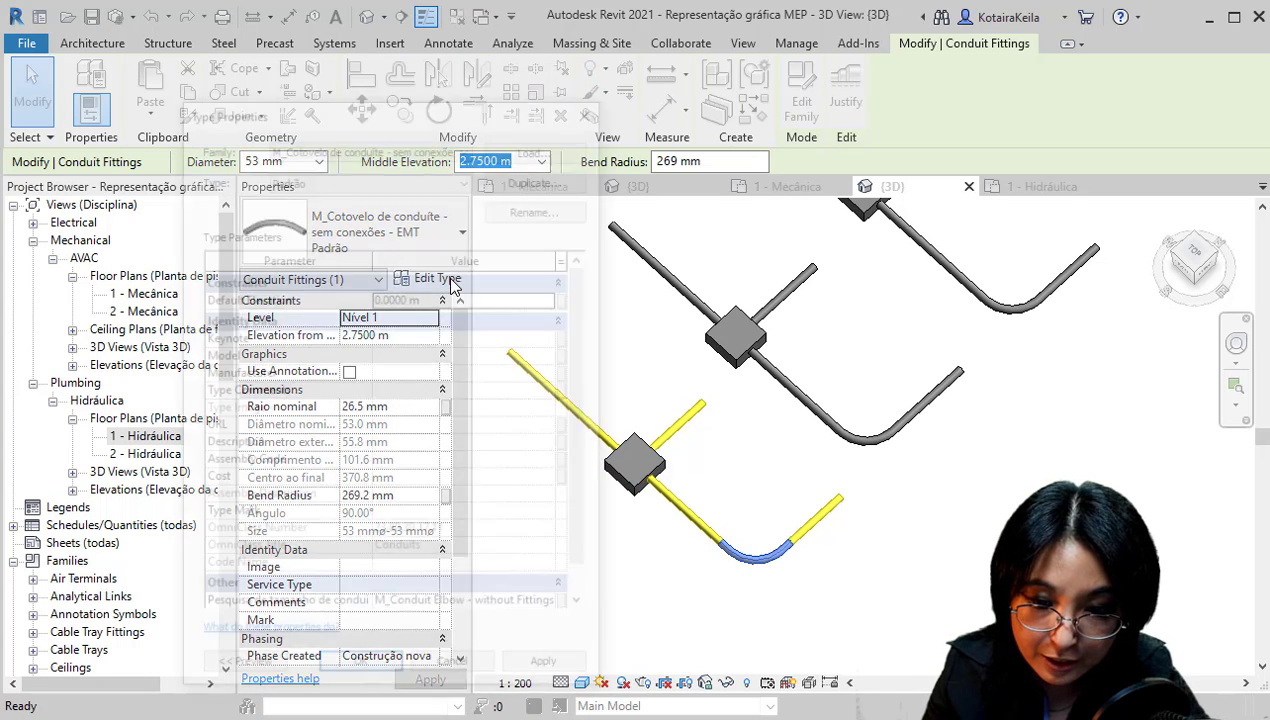
left_click(389, 440)
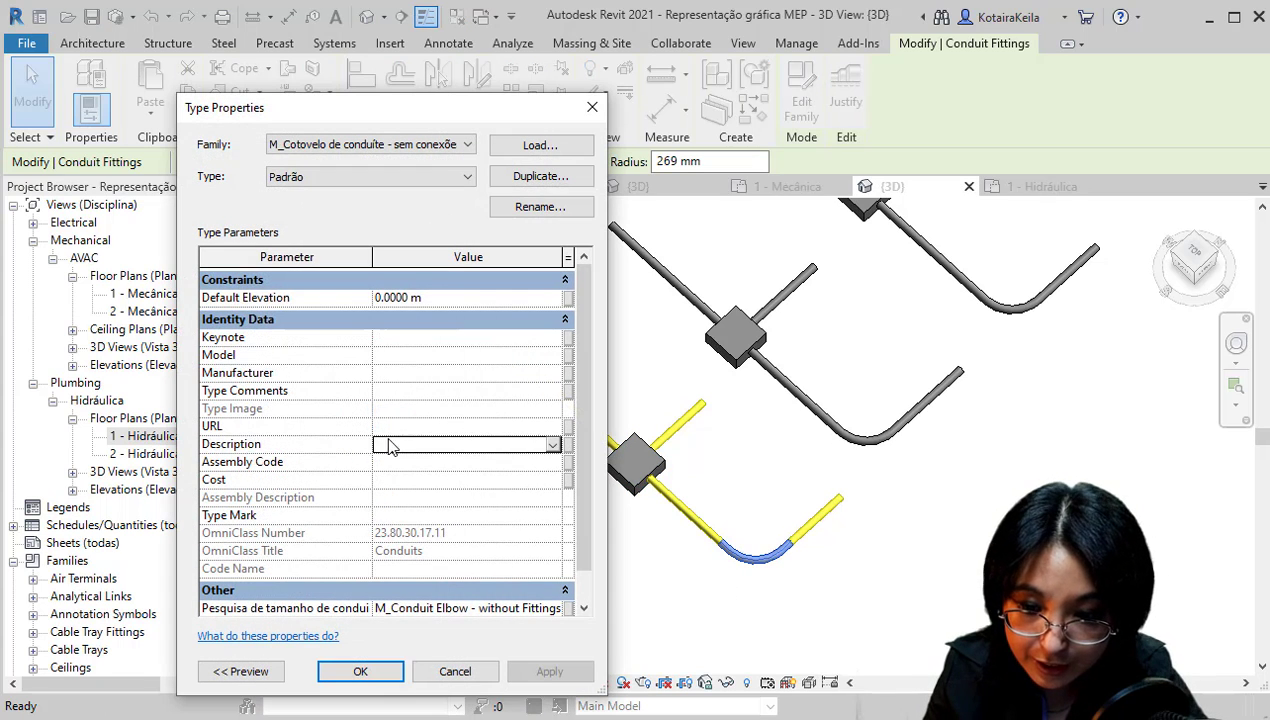
type("emt")
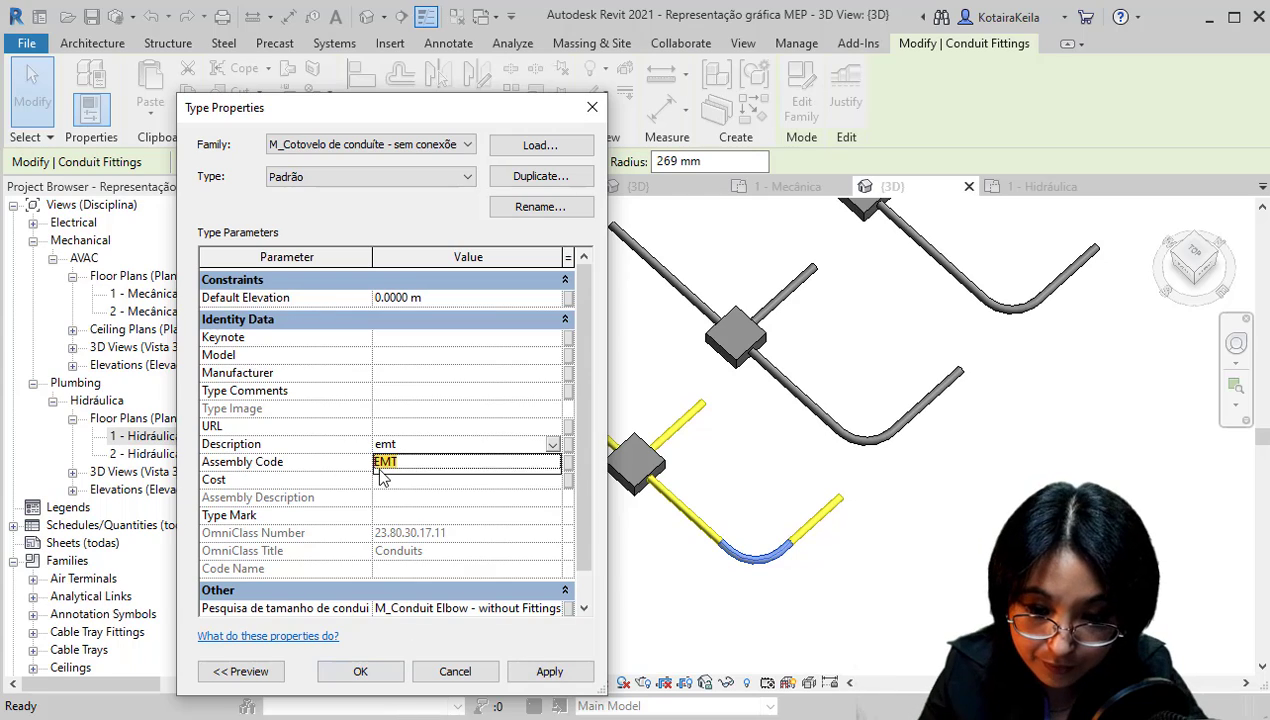
left_click(386, 466)
left_click(360, 671)
left_click(703, 573)
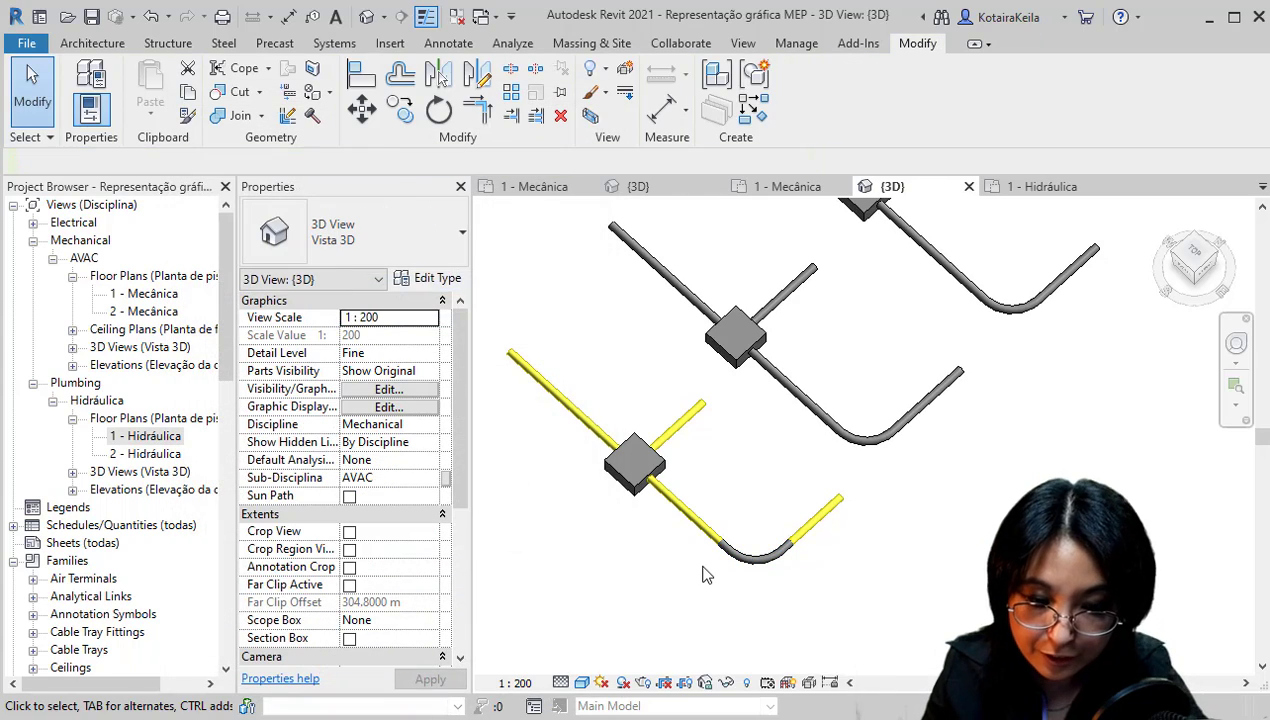
Open the Conduíte amarelo filter definition from the 3D view's overrides and check its included conduit categories
key("v")
key("v")
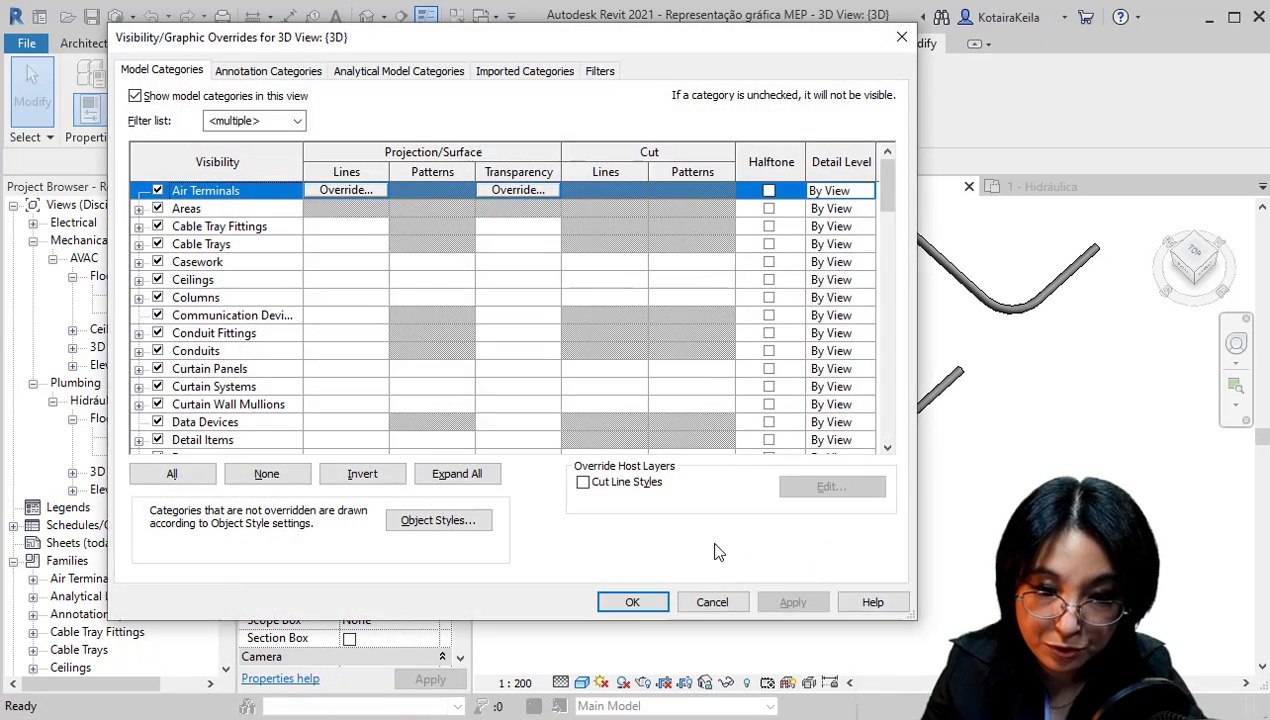
left_click(606, 74)
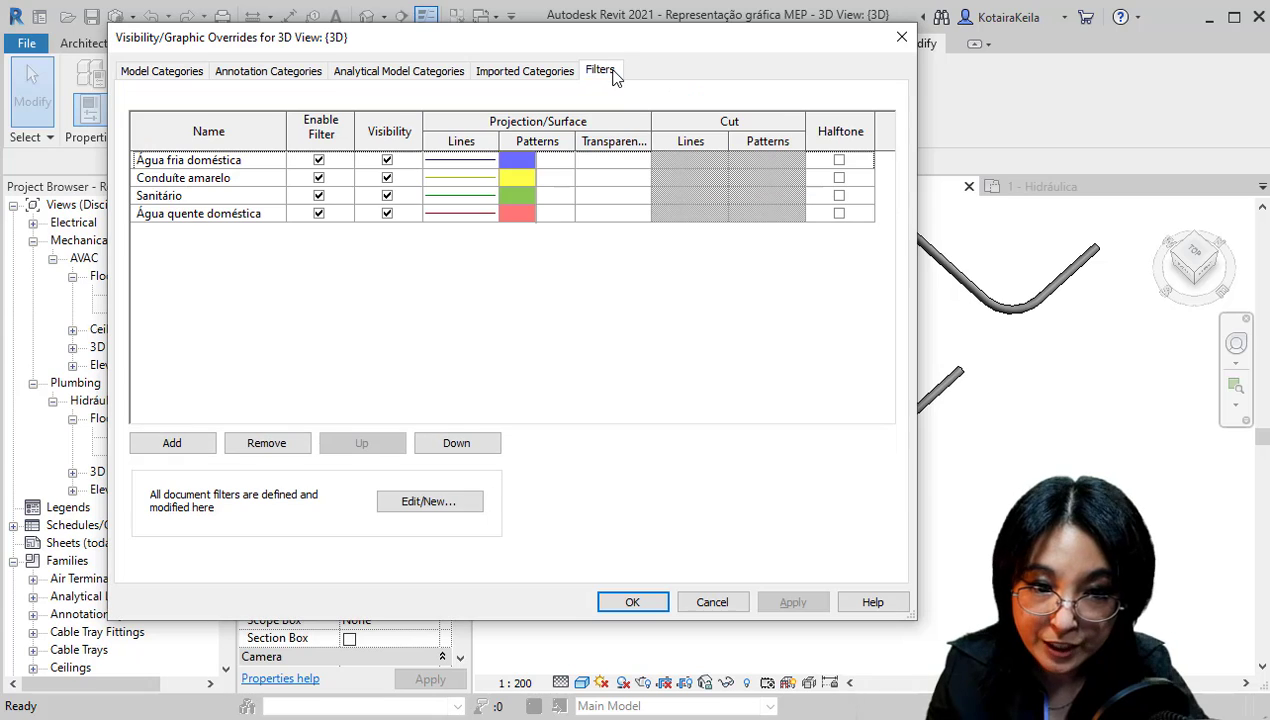
left_click(418, 512)
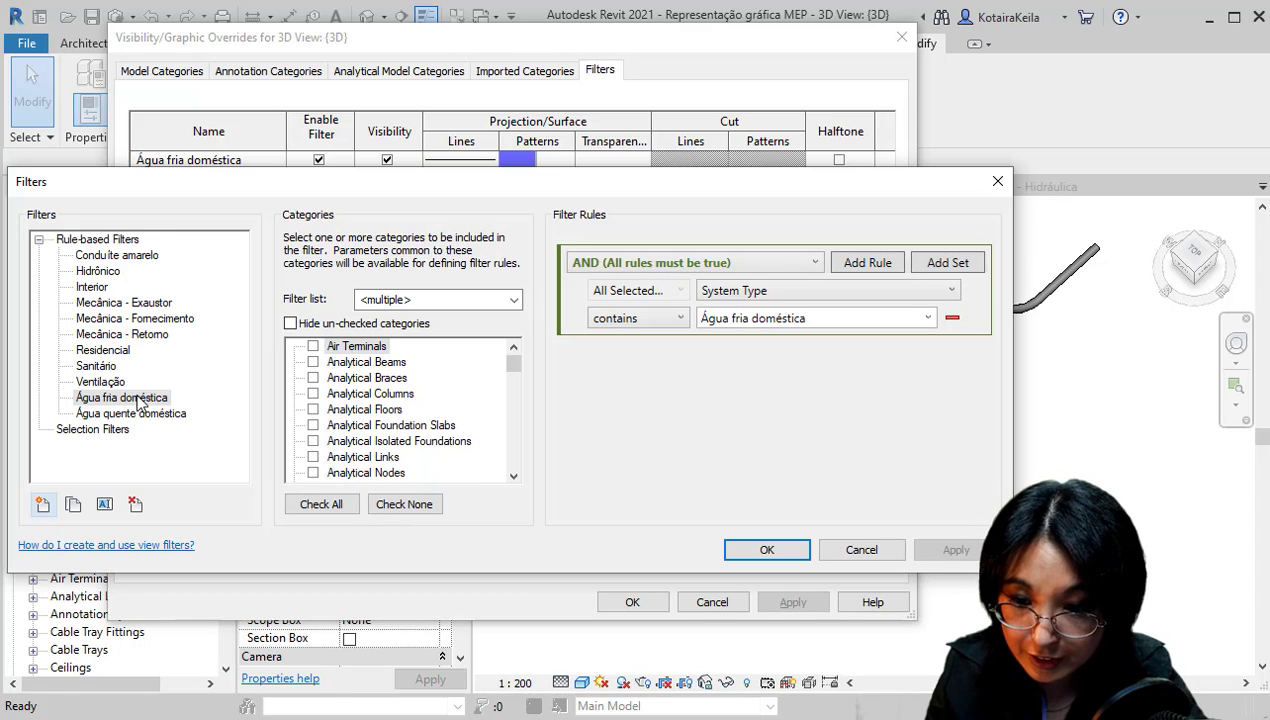
left_click(137, 258)
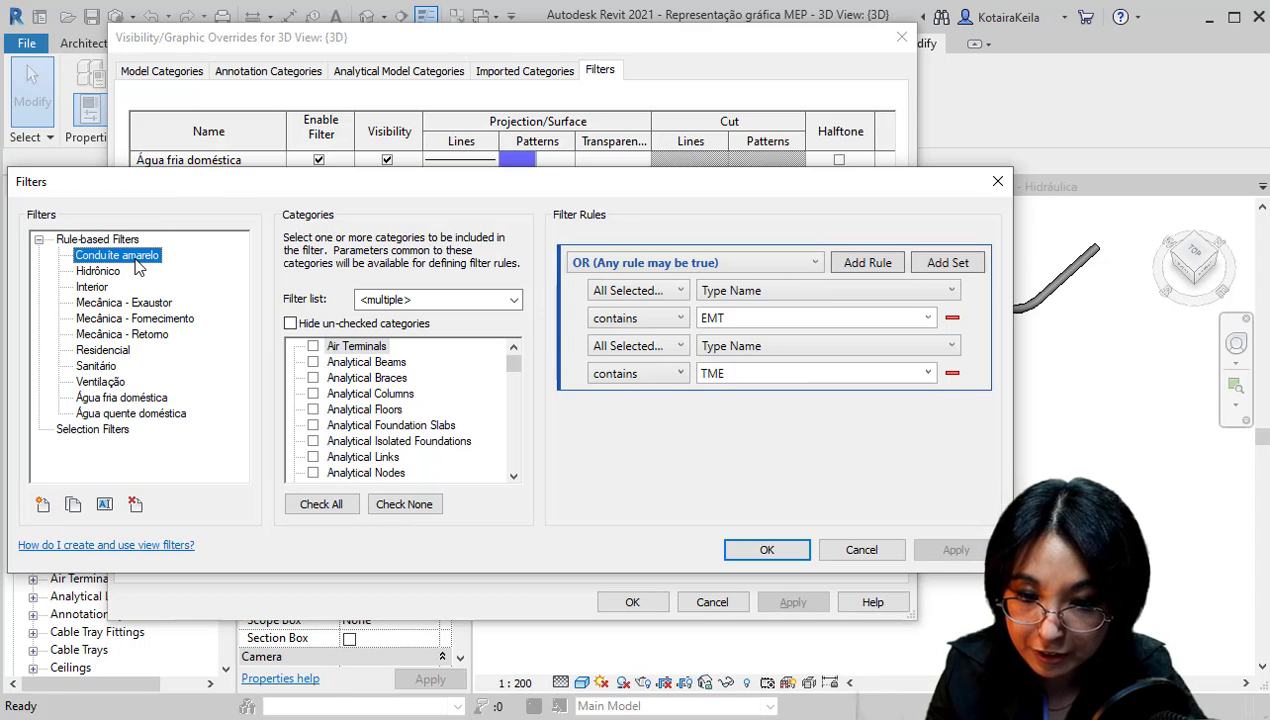
left_click_drag(513, 365, 513, 388)
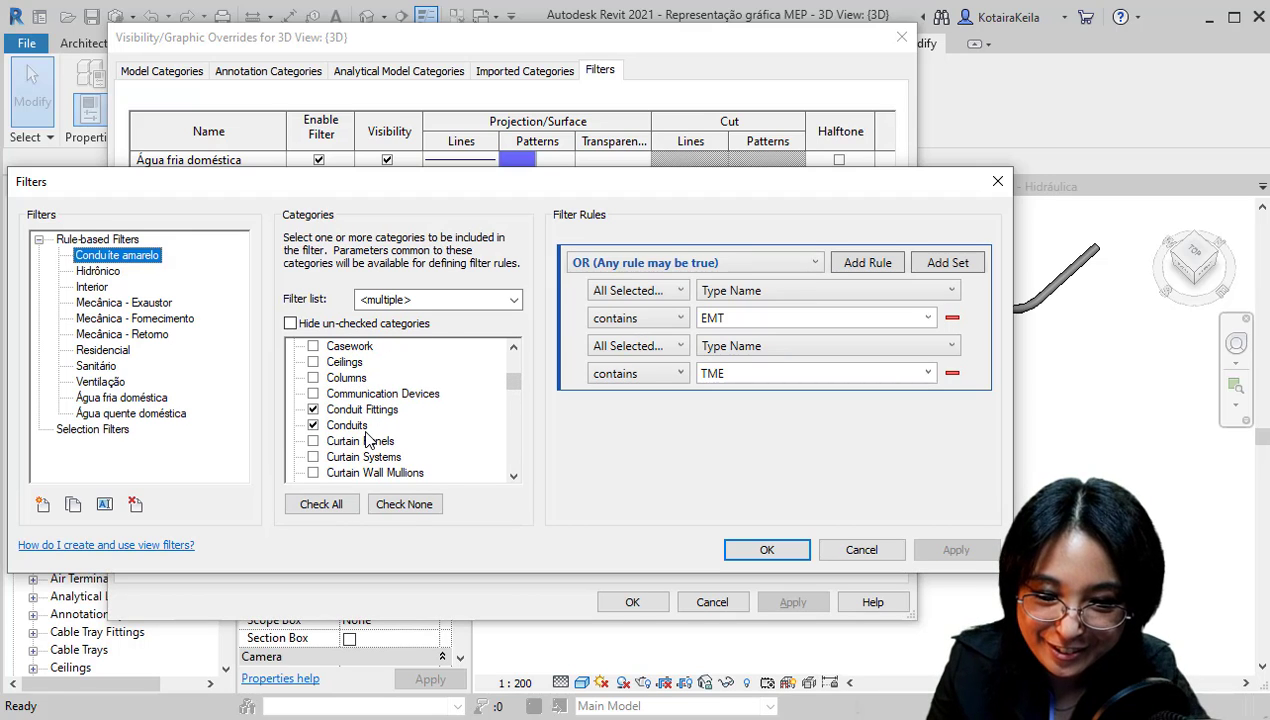
left_click(366, 440)
Add a third rule to the Conduíte amarelo filter where Description contains EMT, and accept the filter and view overrides
left_click(870, 263)
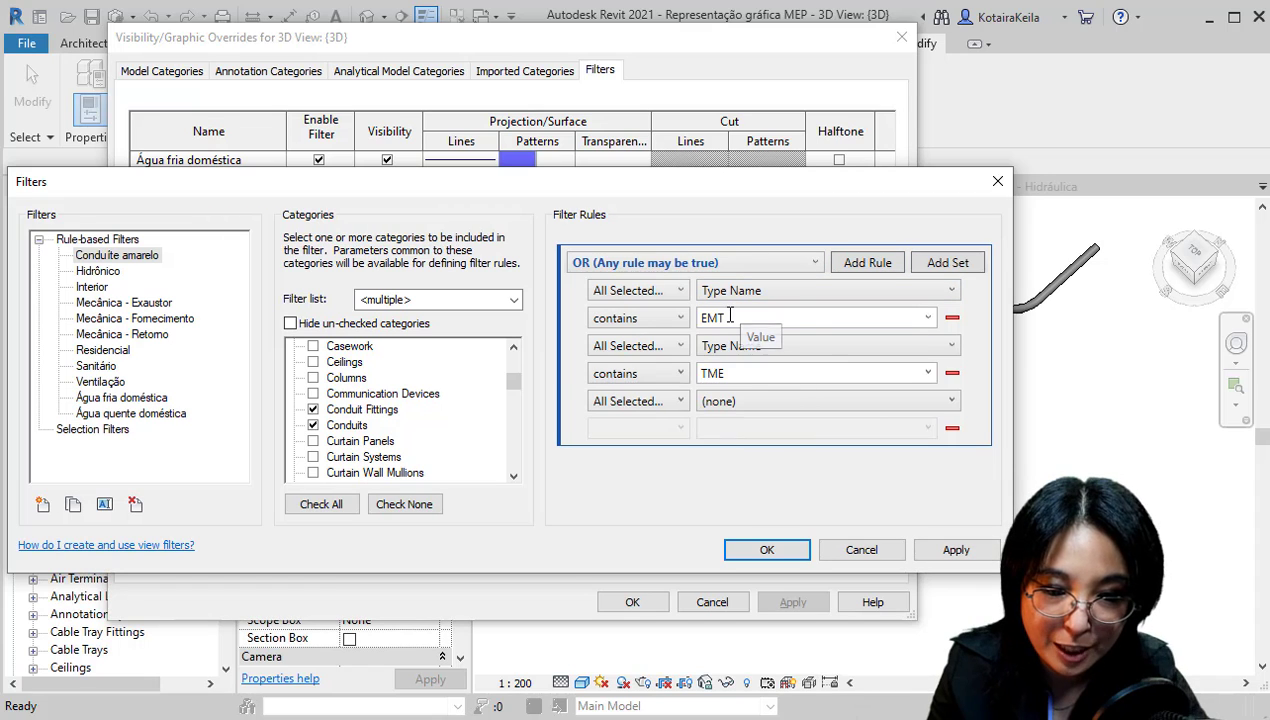
left_click(723, 312)
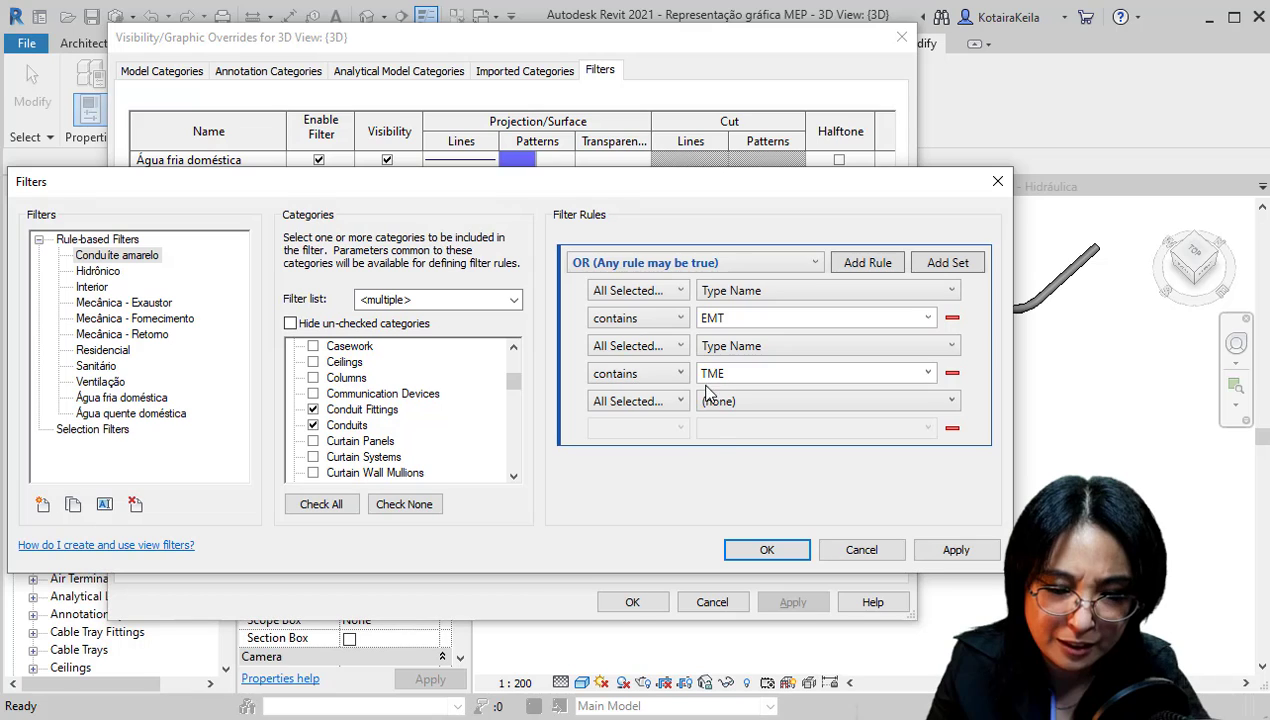
left_click(722, 405)
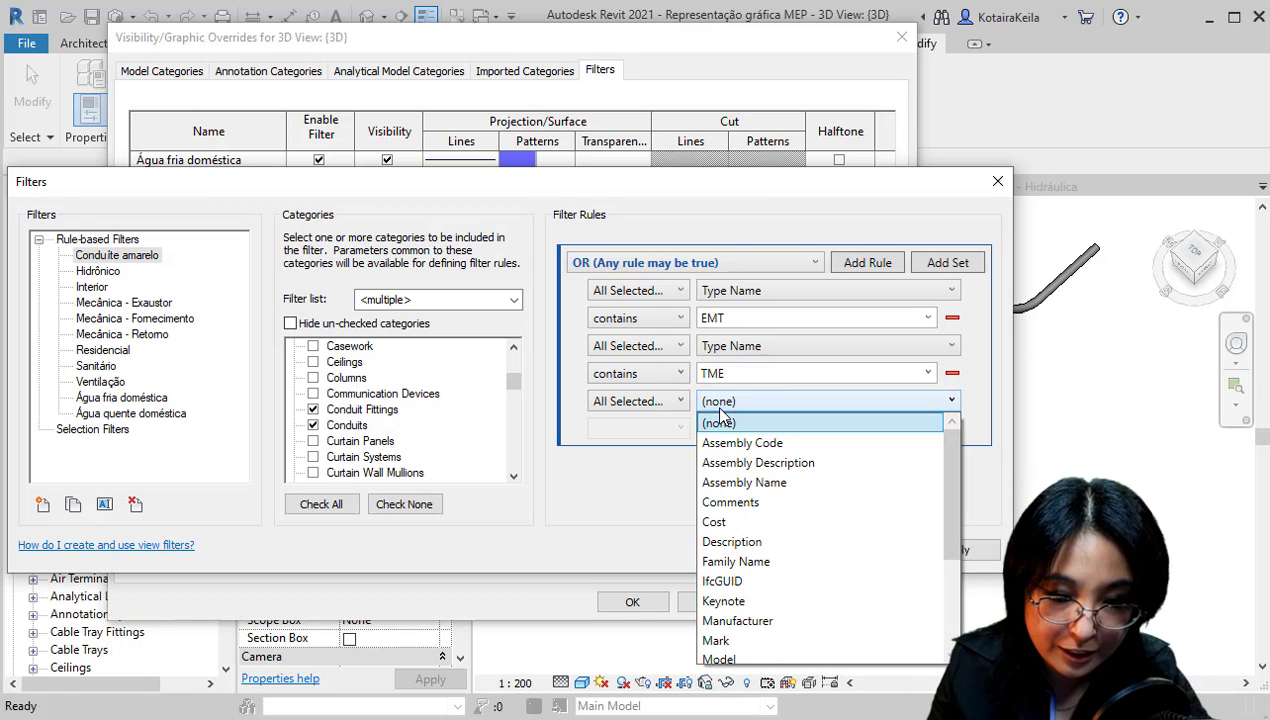
left_click(731, 541)
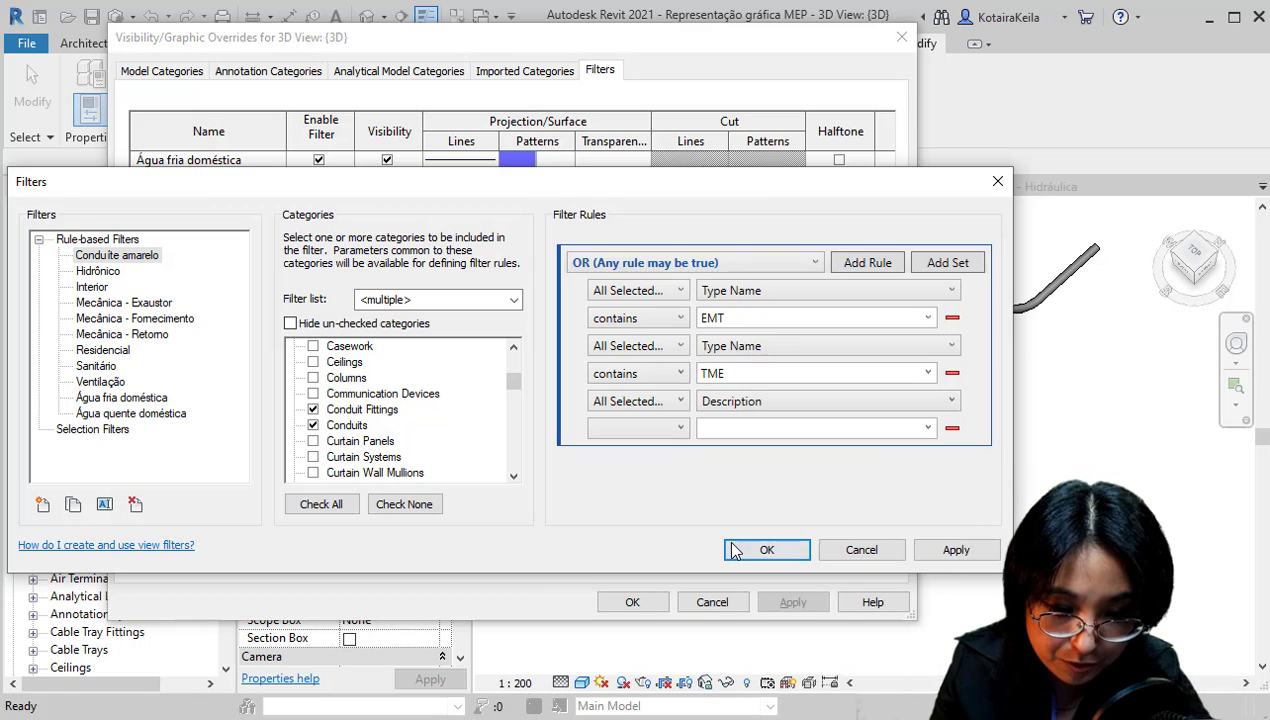
left_click(672, 430)
left_click(645, 586)
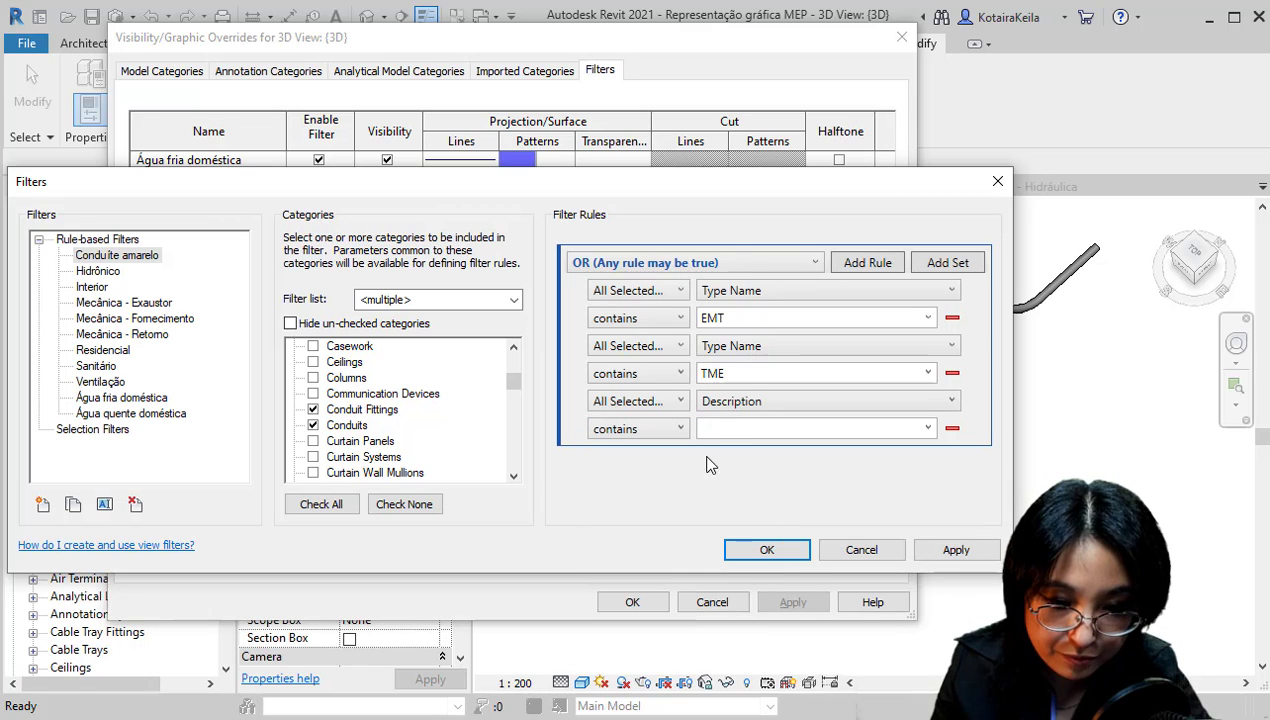
type("emt")
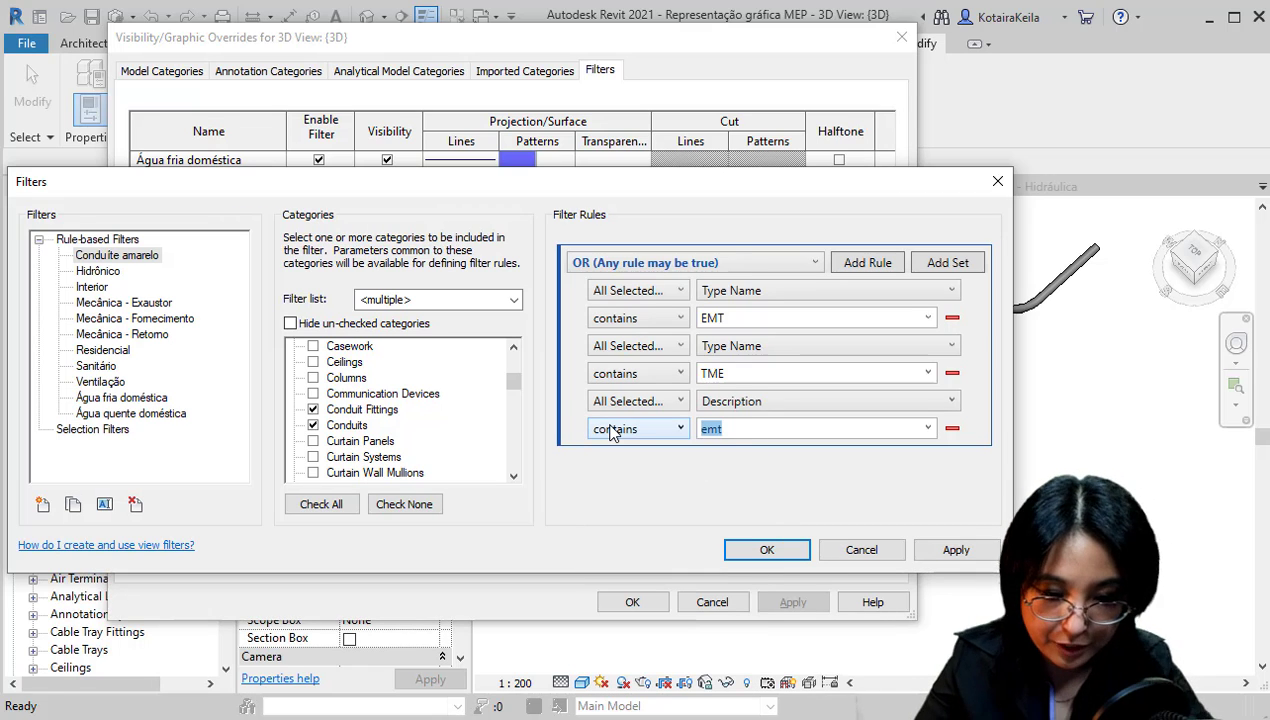
type("MT")
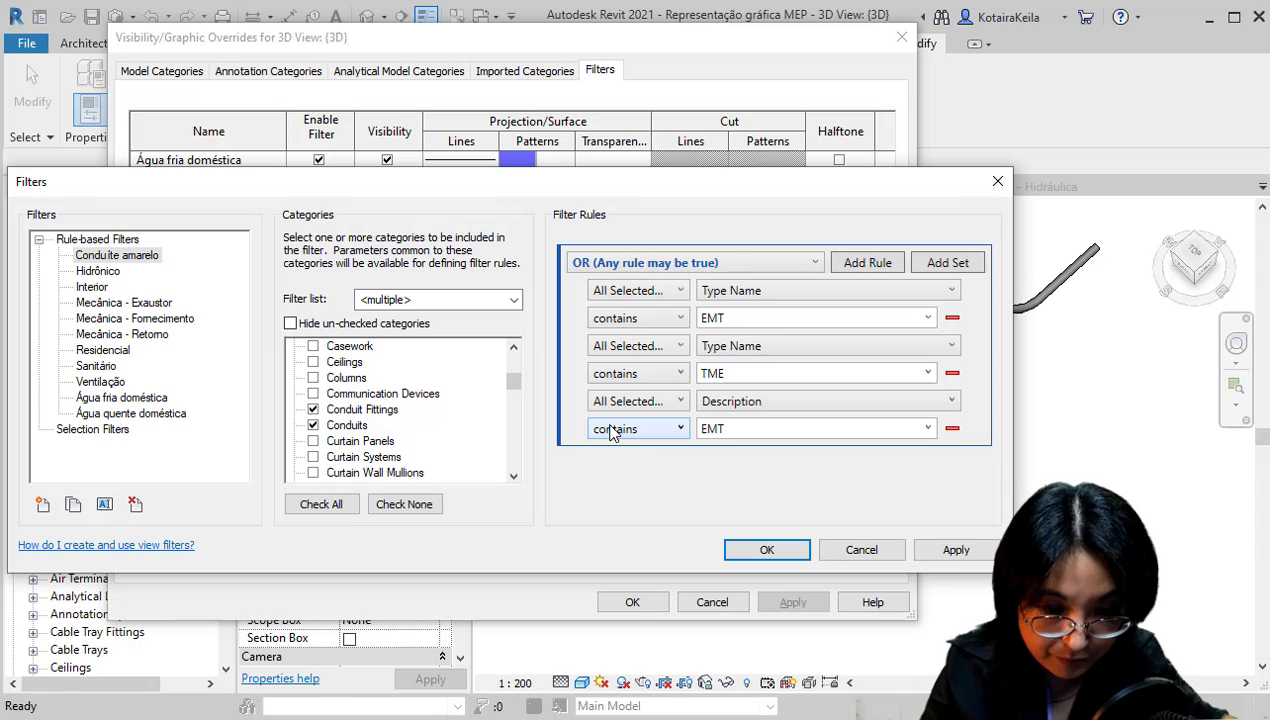
left_click(750, 553)
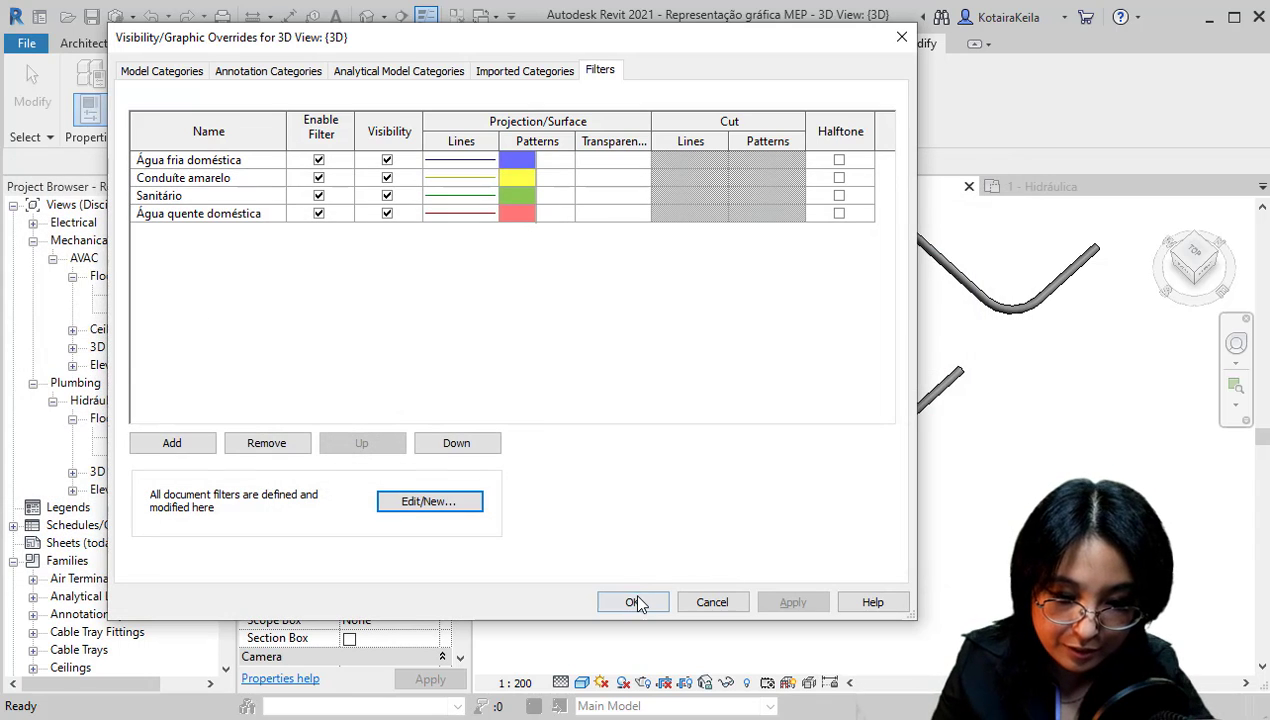
left_click(632, 602)
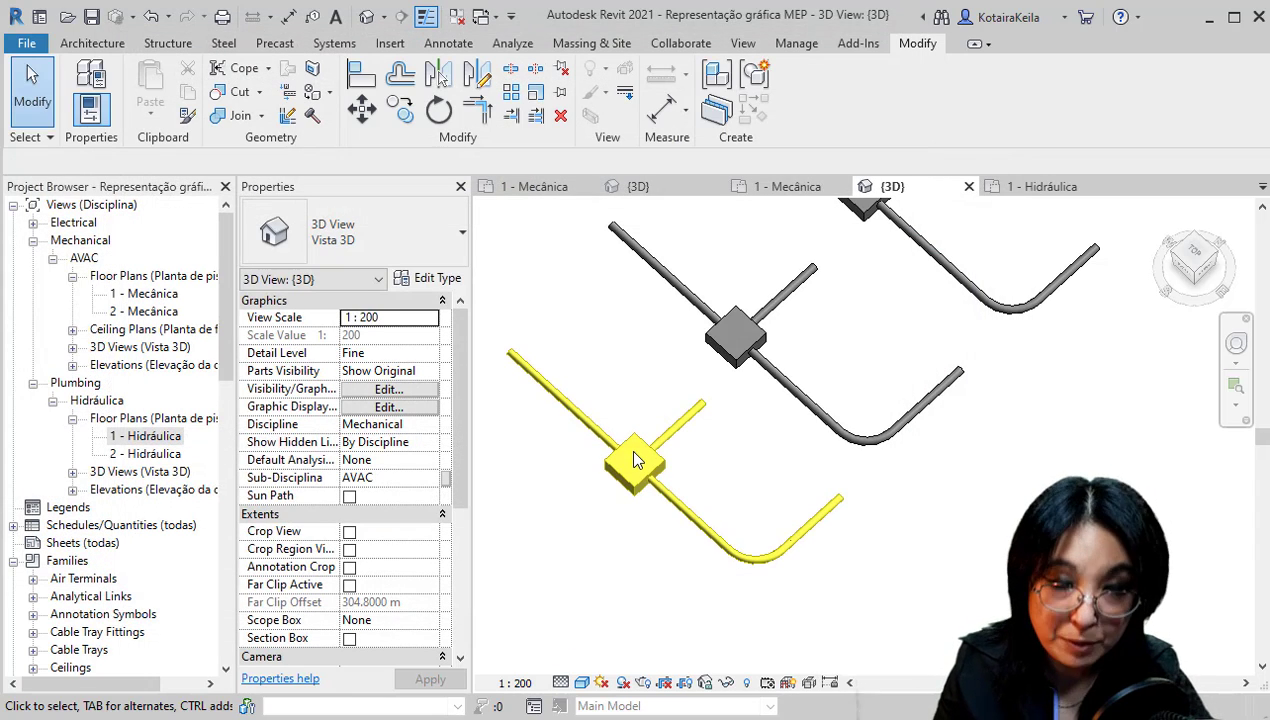
Duplicate the type of the gray aluminum T junction box beside the upper yellow conduit run as Padrão 2
scroll(633, 460, "down", 3)
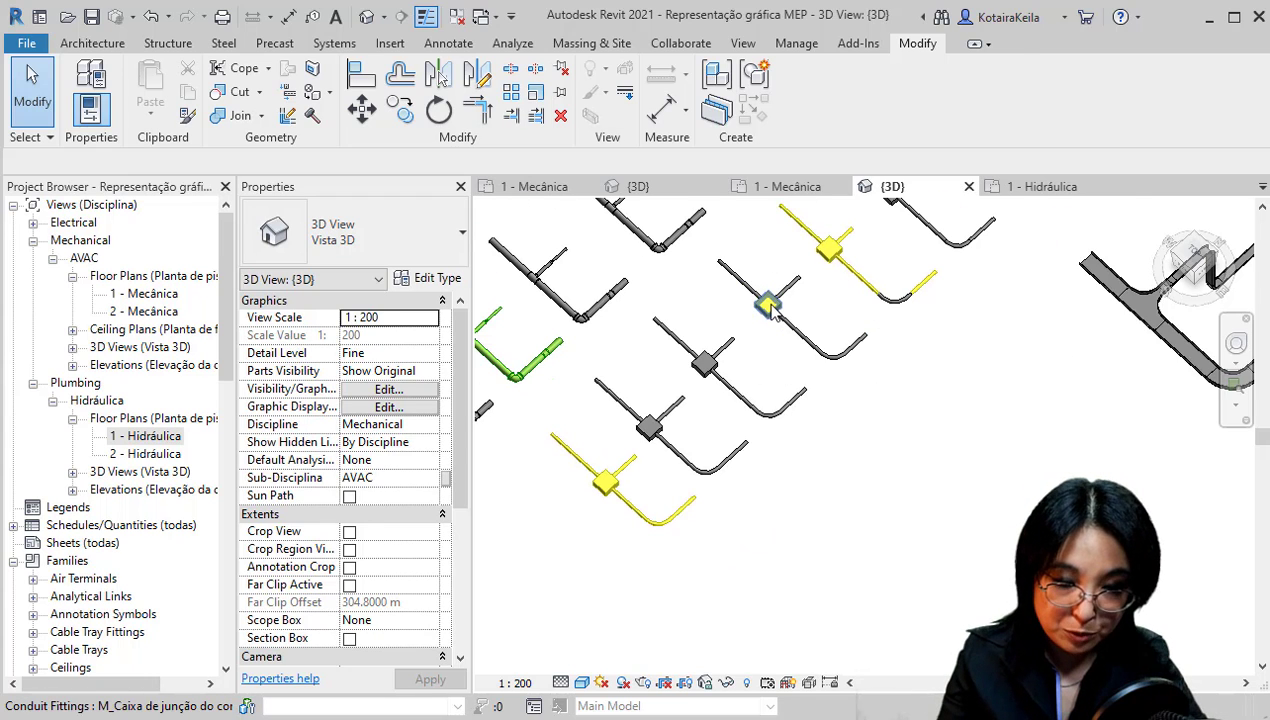
left_click(768, 305)
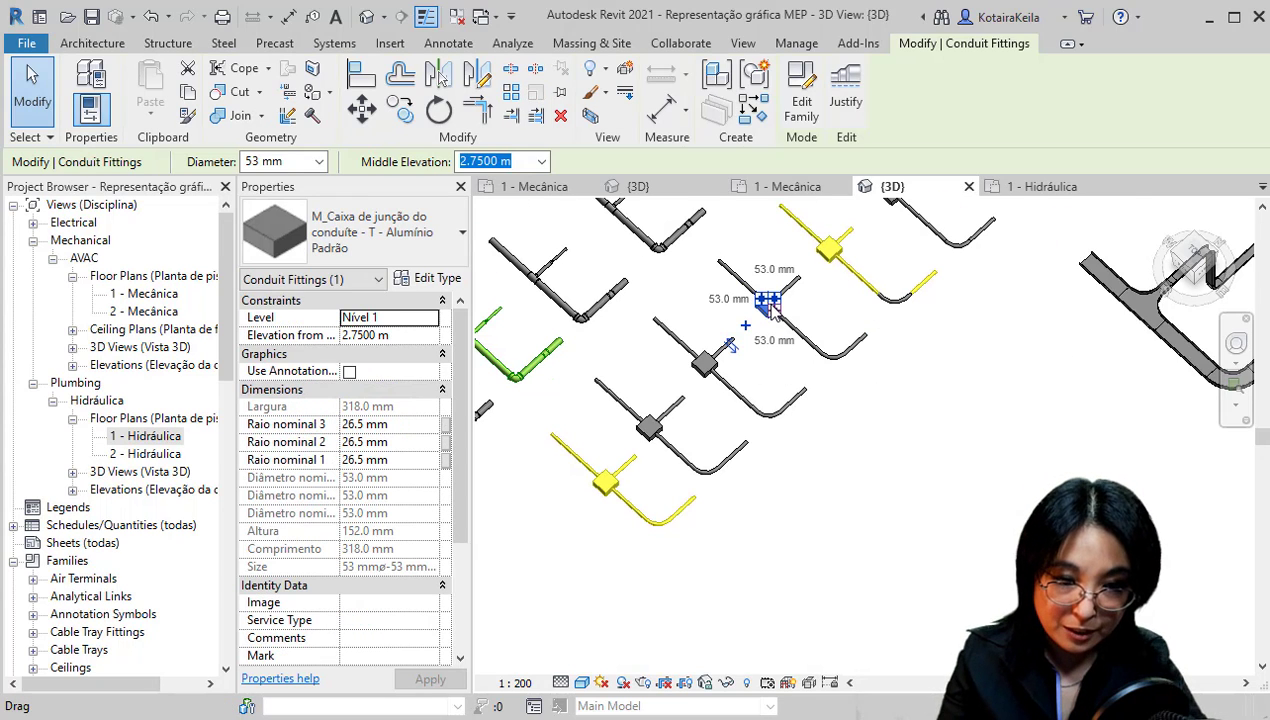
left_click(442, 279)
left_click(540, 176)
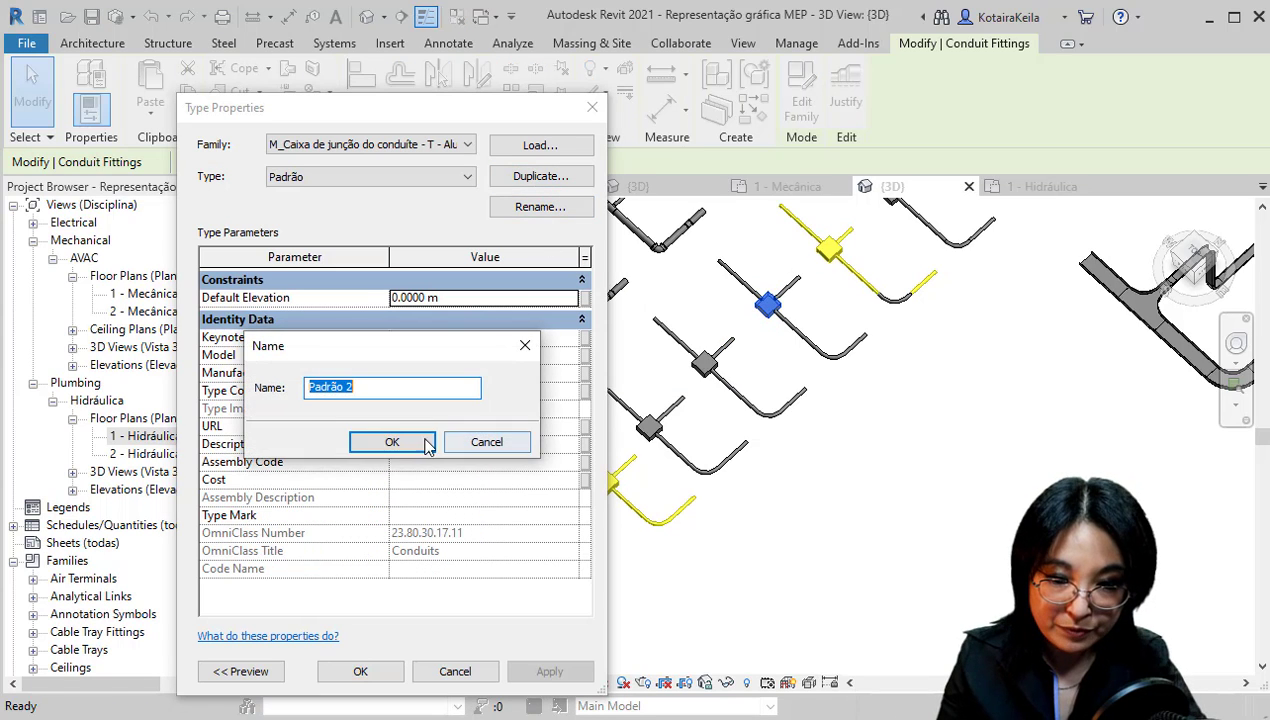
left_click(420, 442)
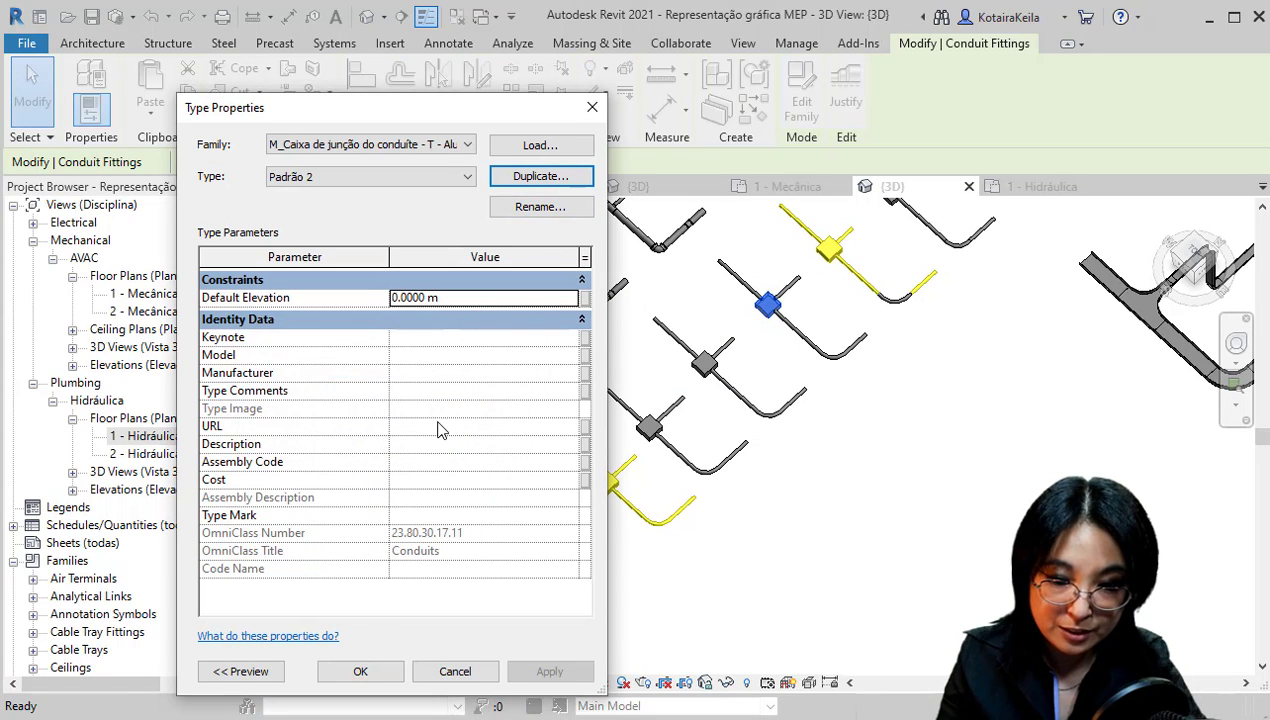
left_click(383, 672)
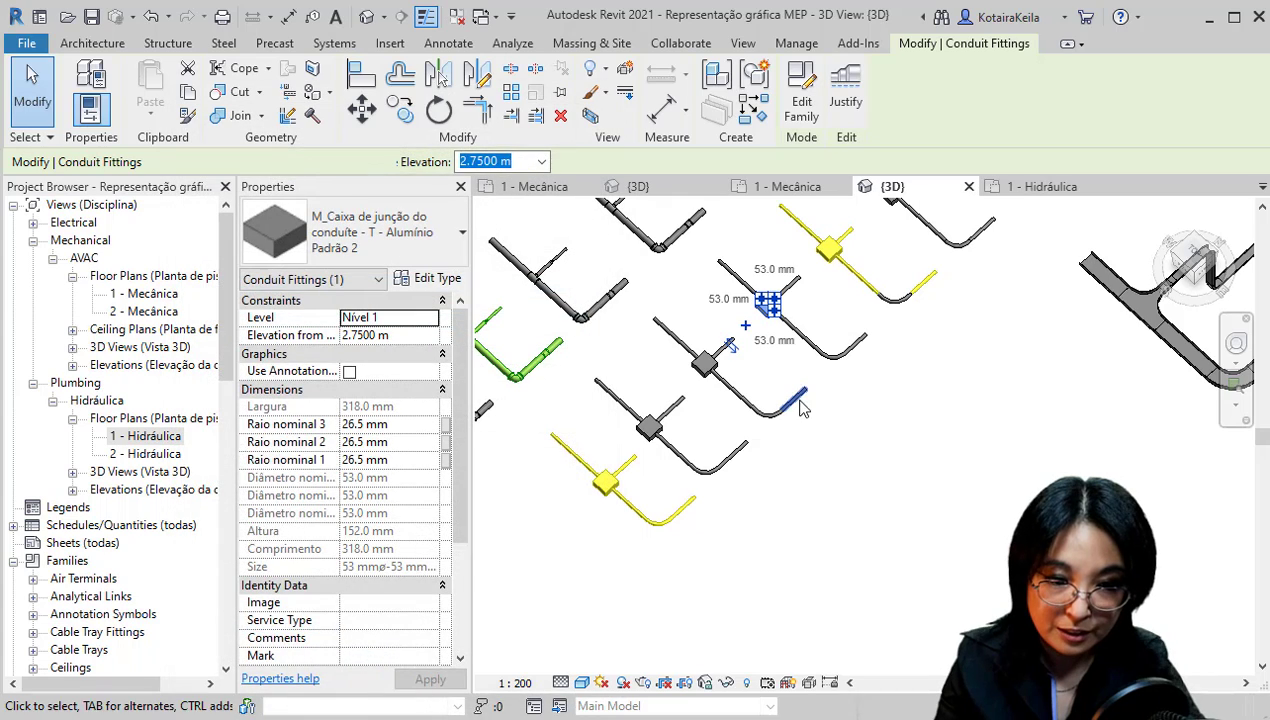
left_click(898, 350)
Check the type properties of the conduit between the upper yellow junction box and its elbow
left_click(858, 291)
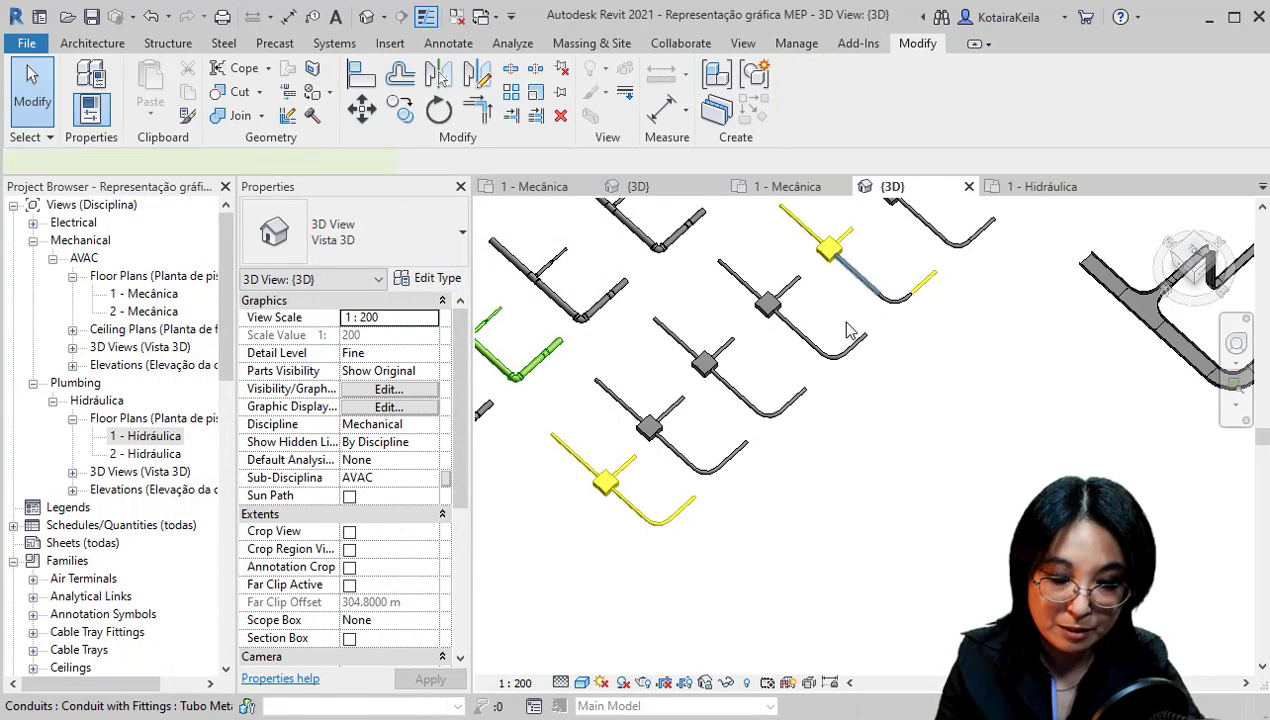
left_click(437, 278)
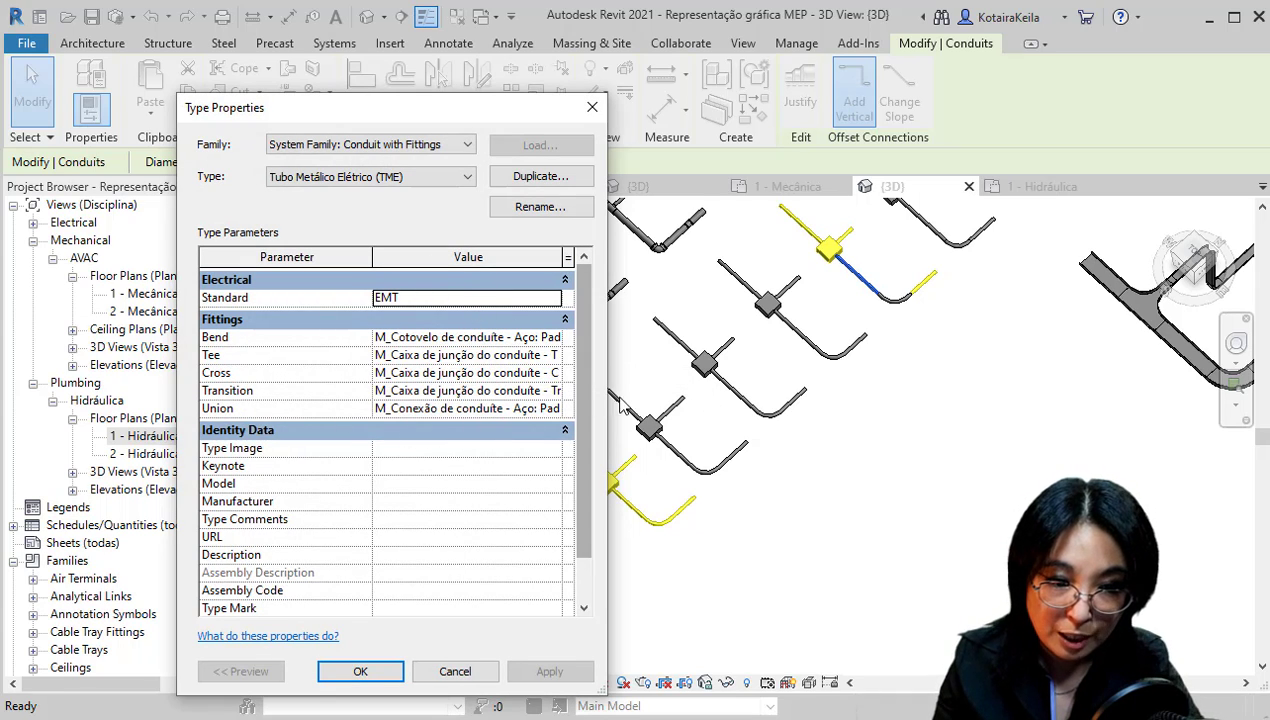
left_click(466, 678)
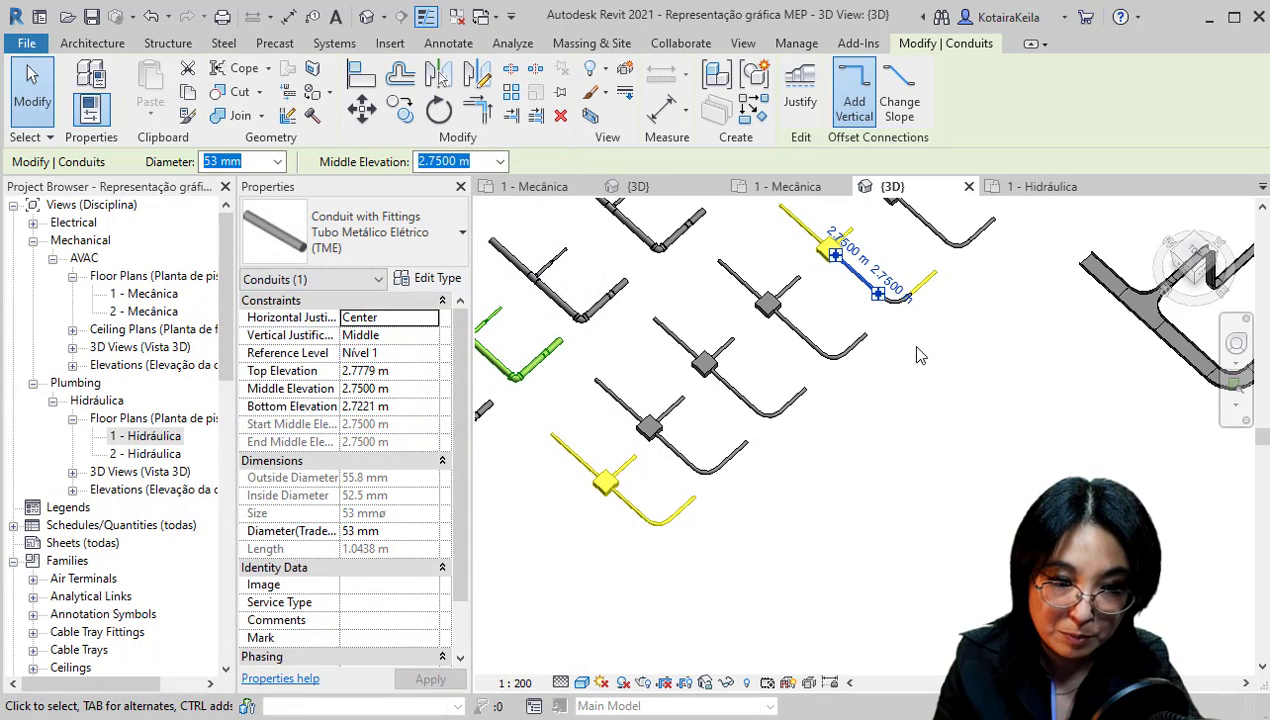
key("Escape")
Change the gray elbow in the upper yellow conduit run to M_Cotovelo de conduíte - sem conexões - EMT, type Padrão
left_click(897, 316)
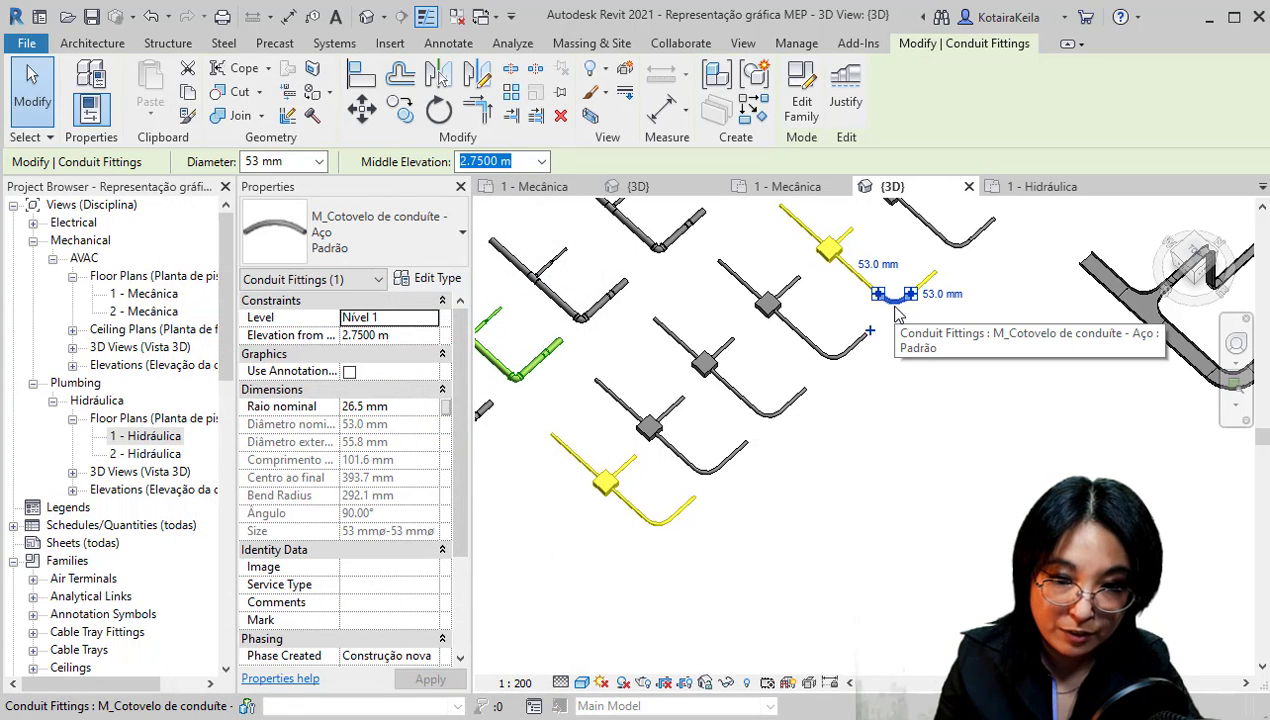
left_click(383, 264)
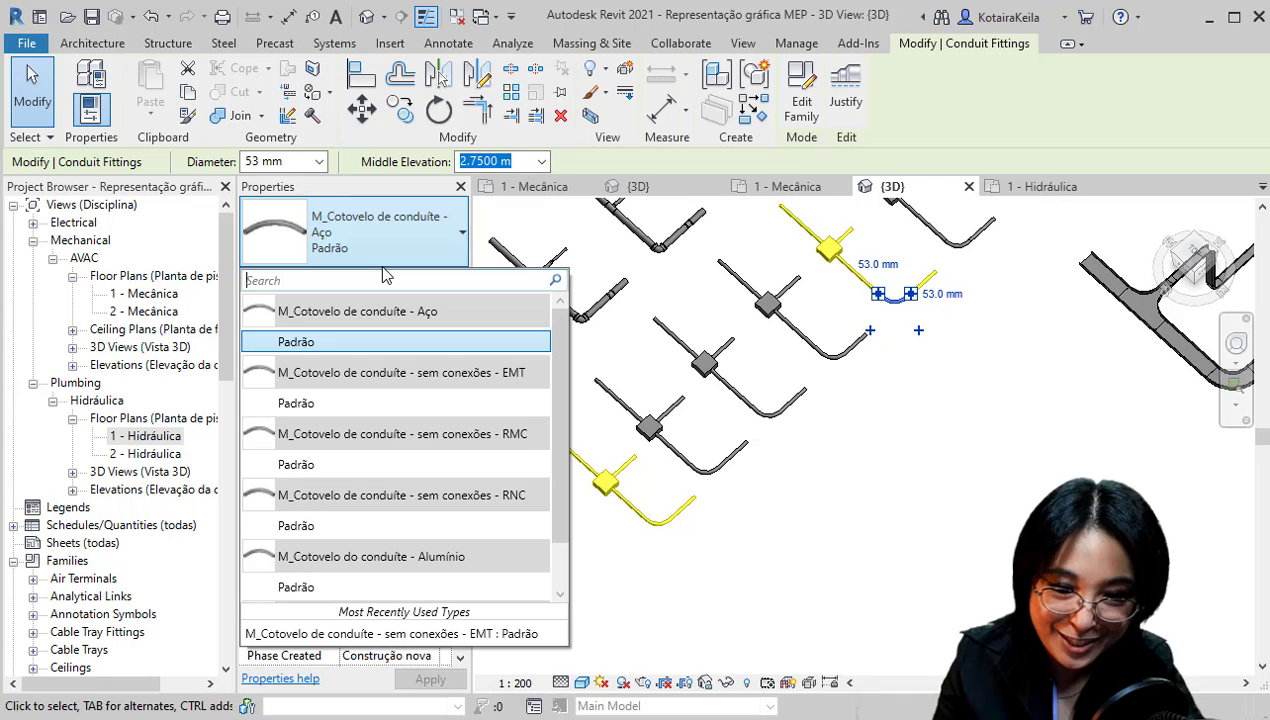
left_click(322, 403)
left_click(890, 330)
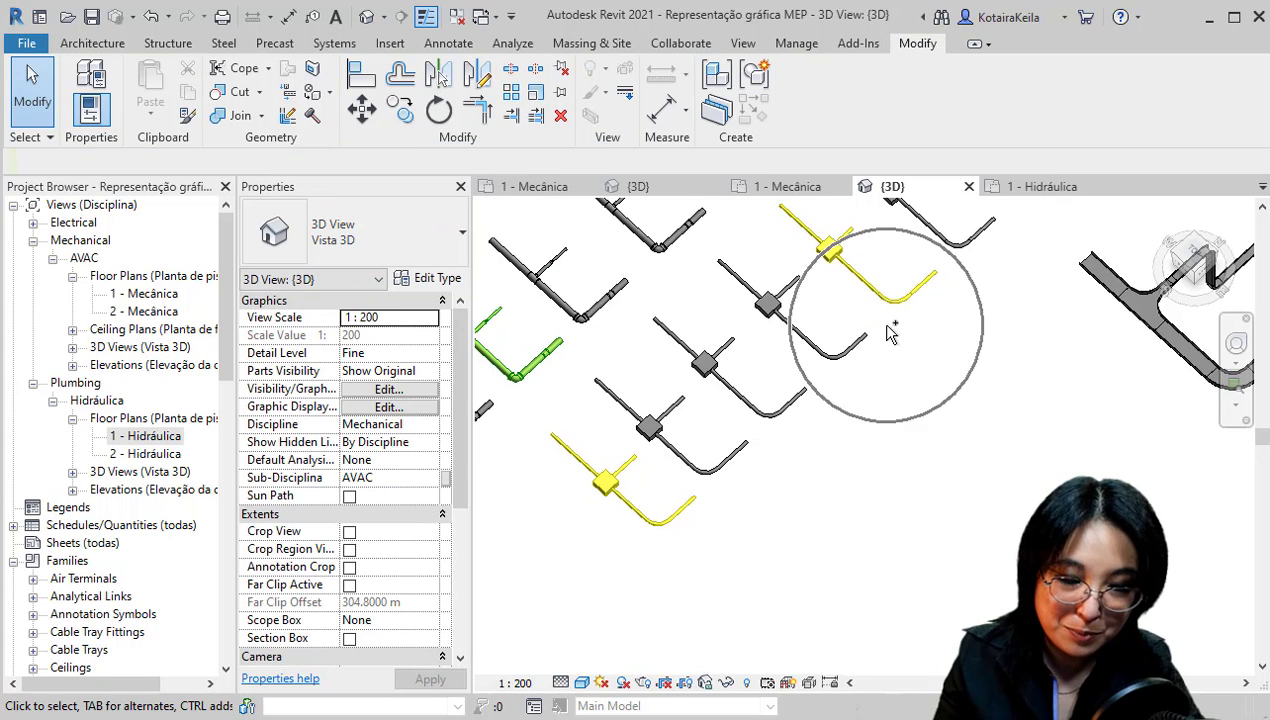
Examine the instance properties of the straight cable tray segment and of the horizontal tee in the same tray run
middle_click_drag(890, 333, 819, 378)
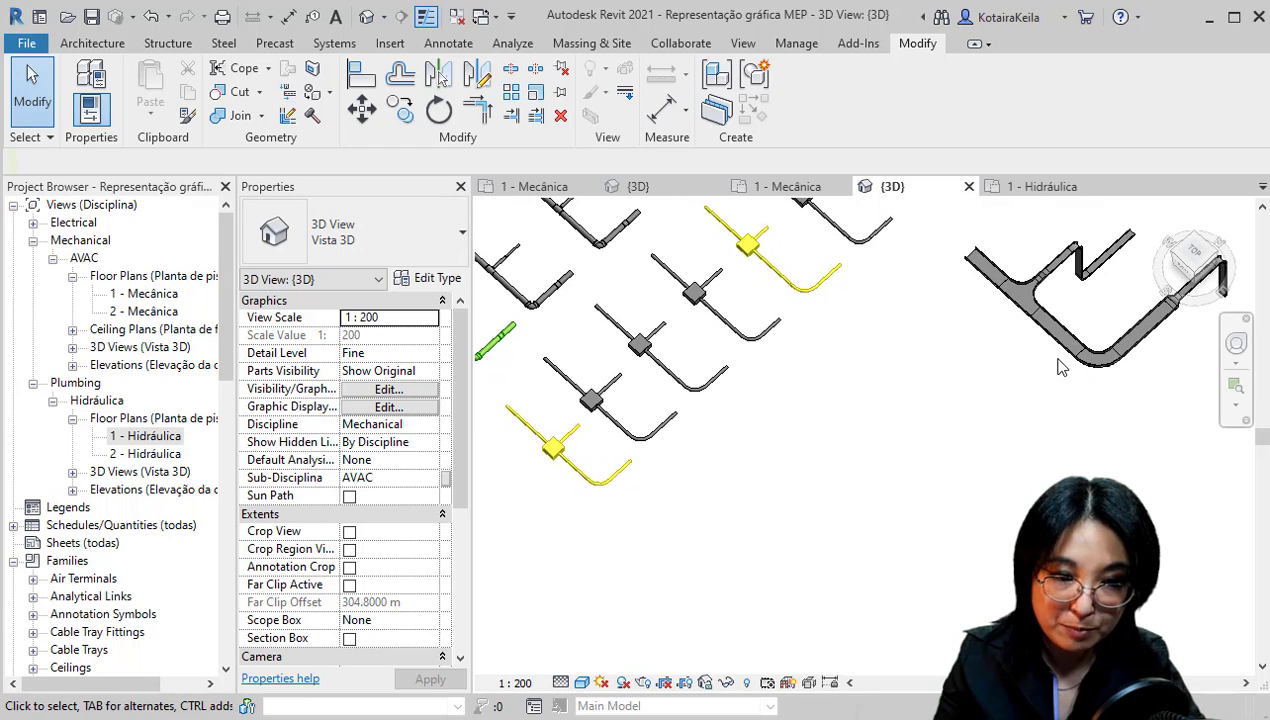
left_click(1063, 367)
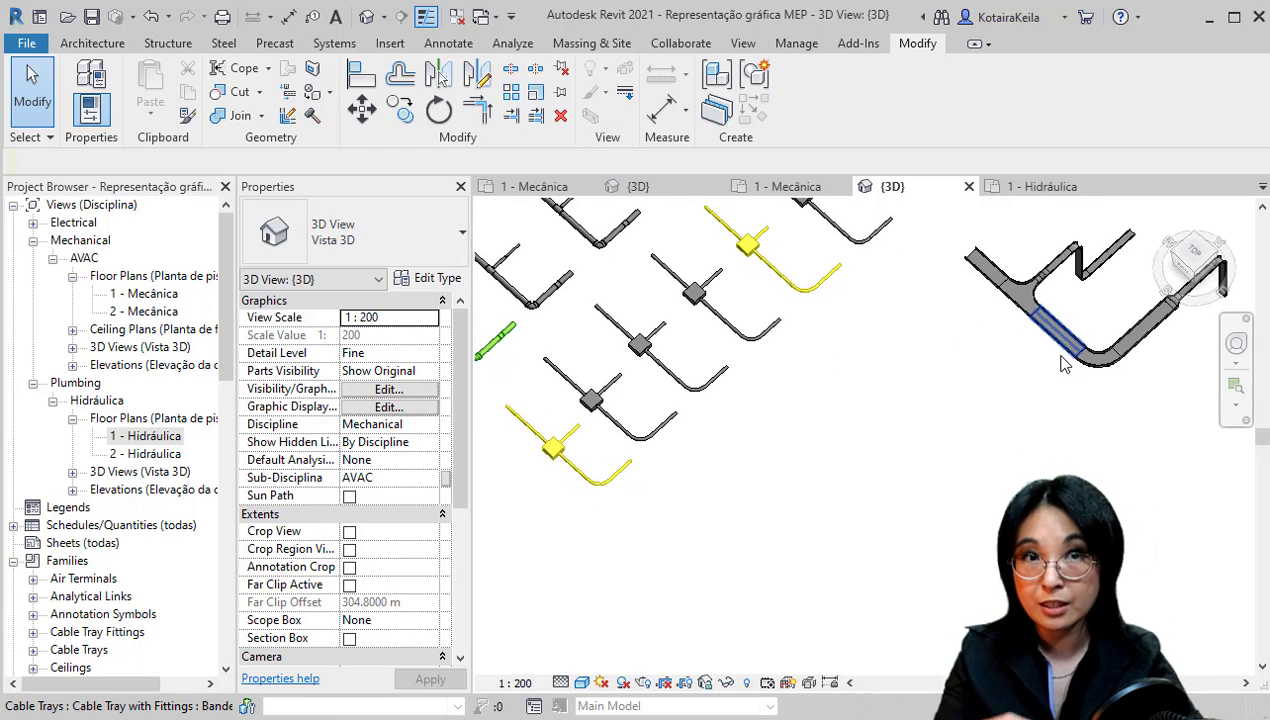
left_click(1066, 358)
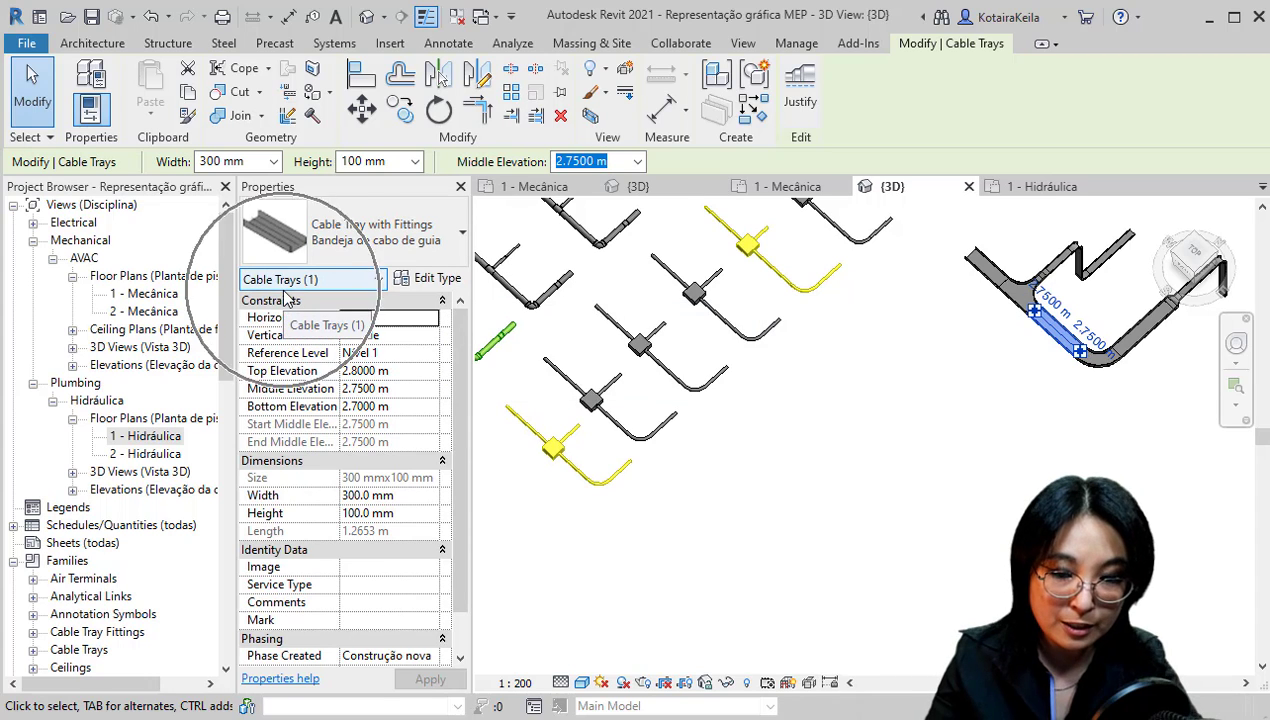
left_click(1022, 290)
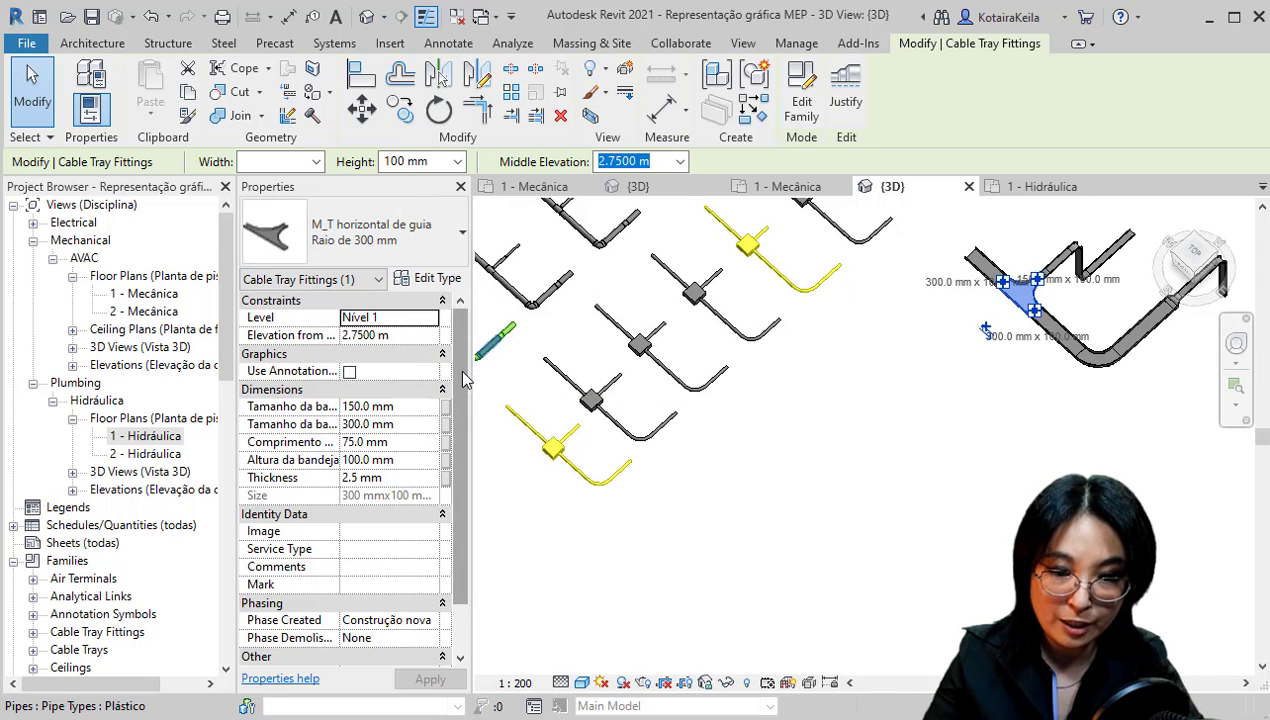
mouse_move(459, 405)
left_mouse_down()
mouse_move(453, 465)
mouse_move(459, 349)
mouse_move(455, 430)
mouse_move(449, 405)
left_mouse_up()
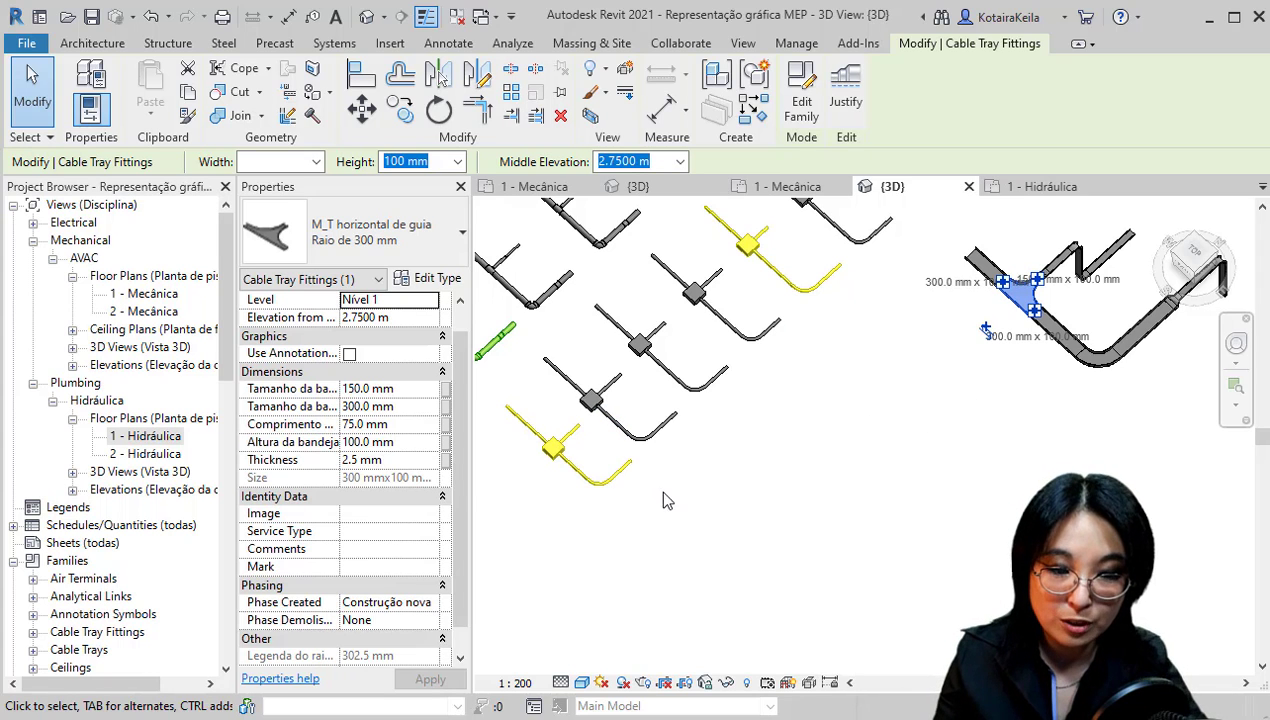
Copy the entire green exhaust duct run with its fittings to the empty area beside the blue duct run
middle_click_drag(575, 507, 948, 566)
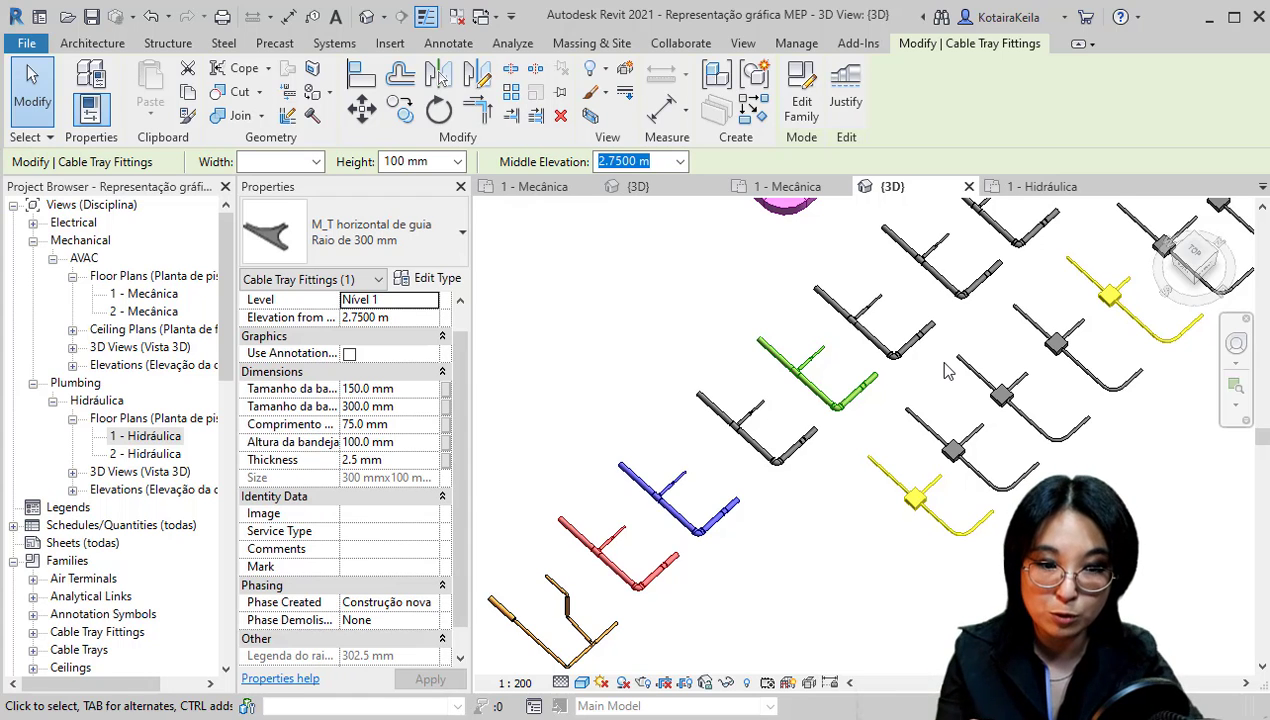
scroll(812, 425, "up", 3)
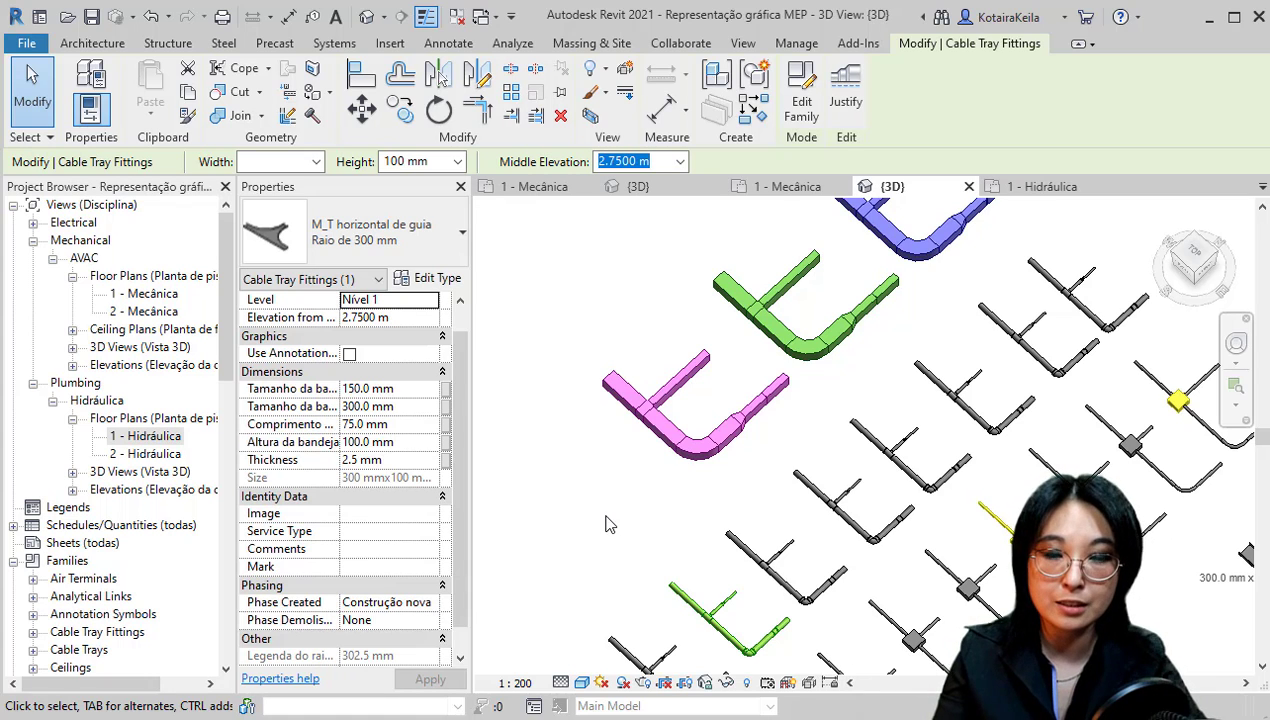
scroll(620, 485, "up", 4)
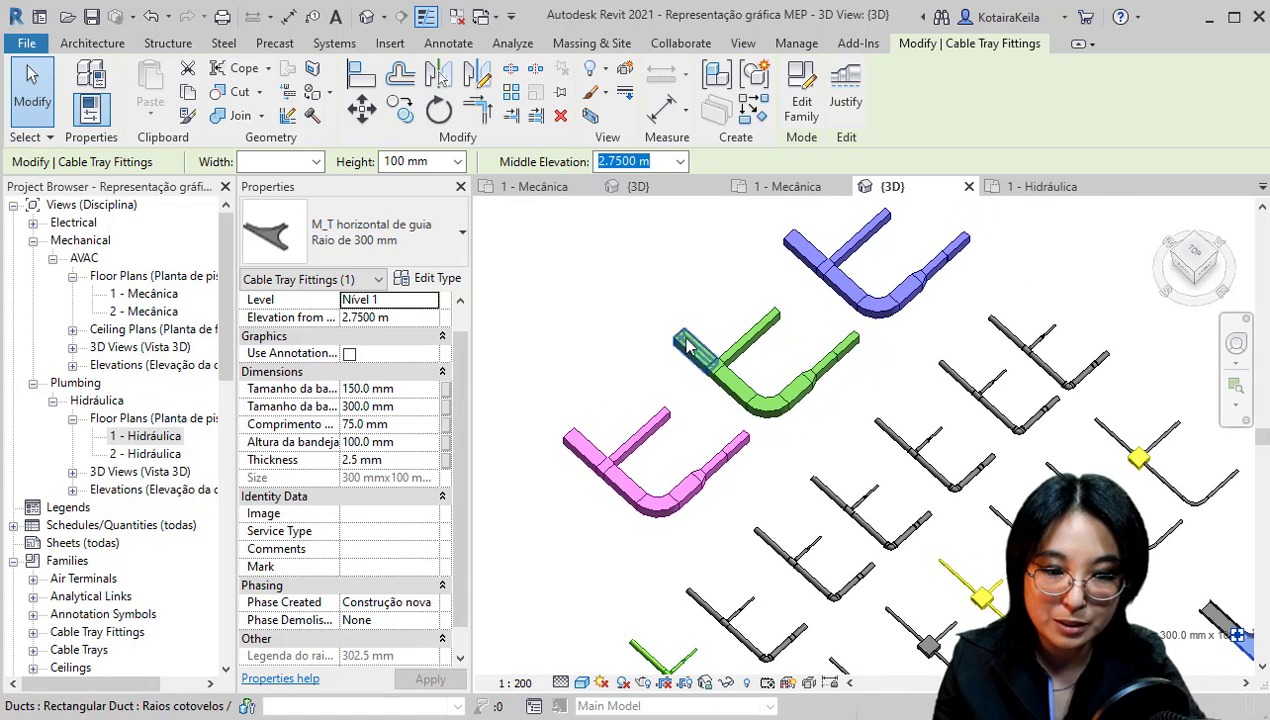
middle_click_drag(799, 385, 736, 418)
left_click_drag(800, 361, 640, 472)
left_click(827, 419, "ctrl")
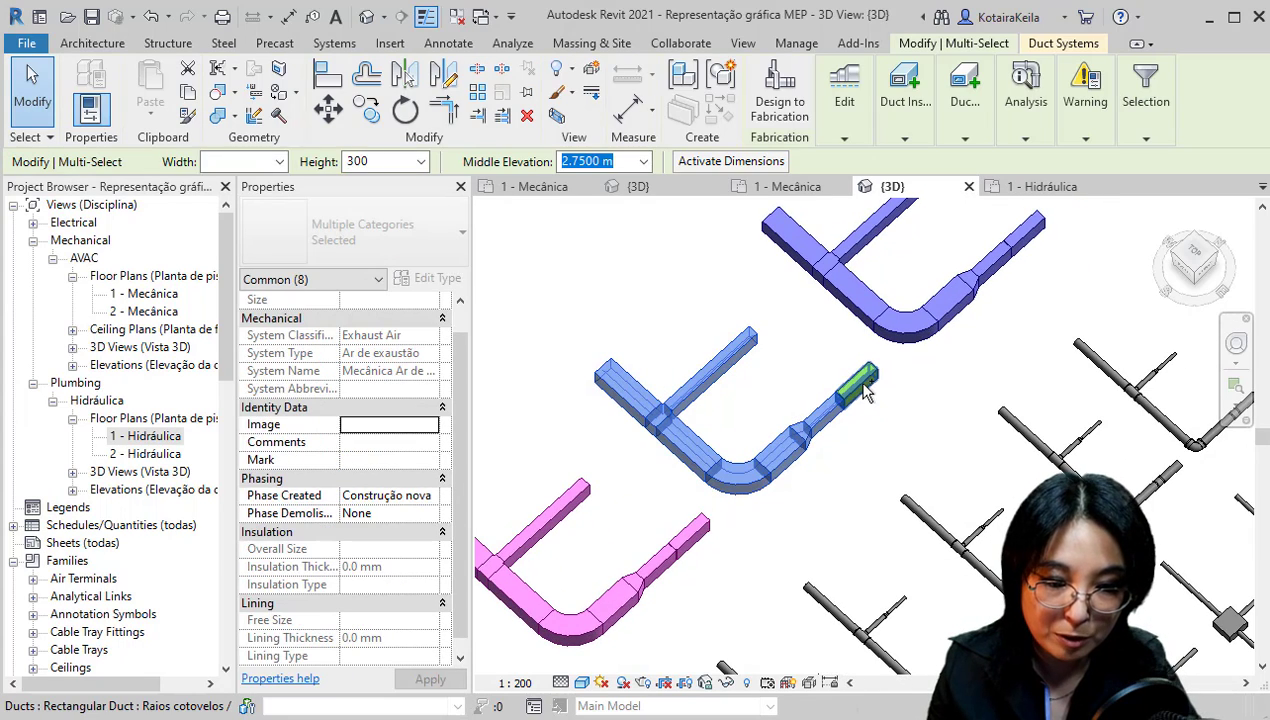
left_click(862, 387, "ctrl")
scroll(864, 386, "down", 1)
scroll(864, 386, "down", 3)
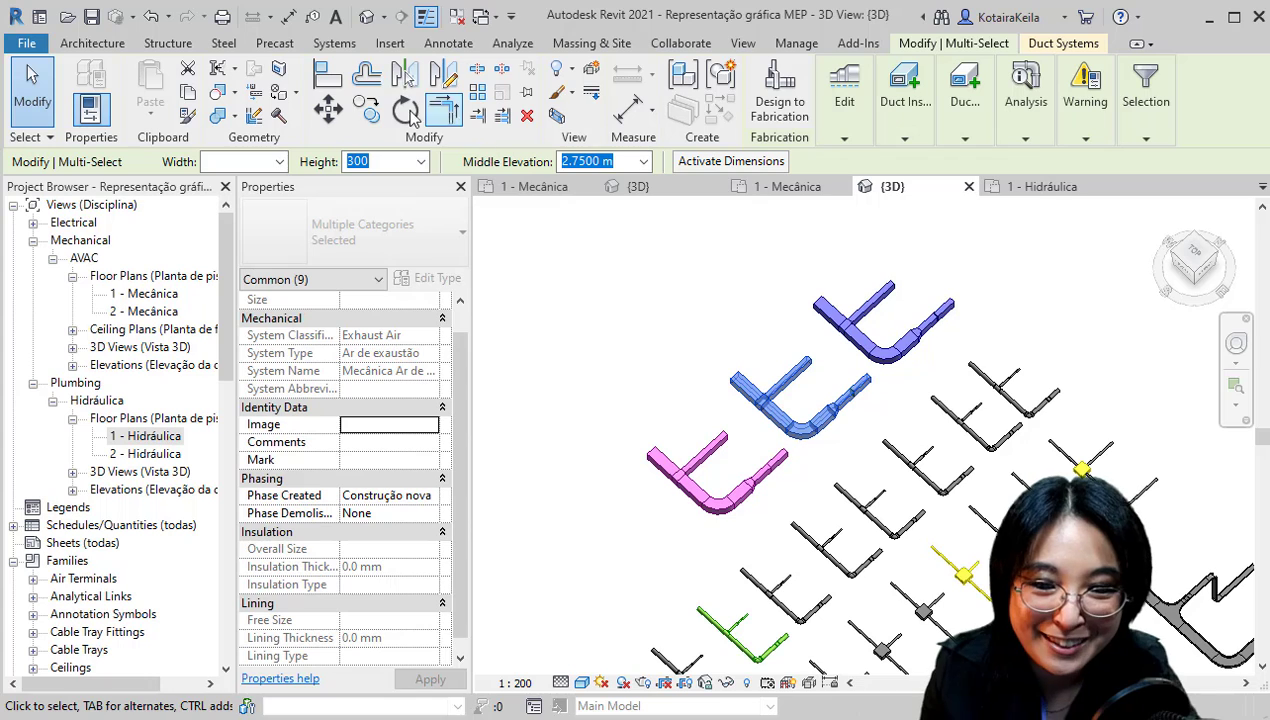
left_click(367, 110)
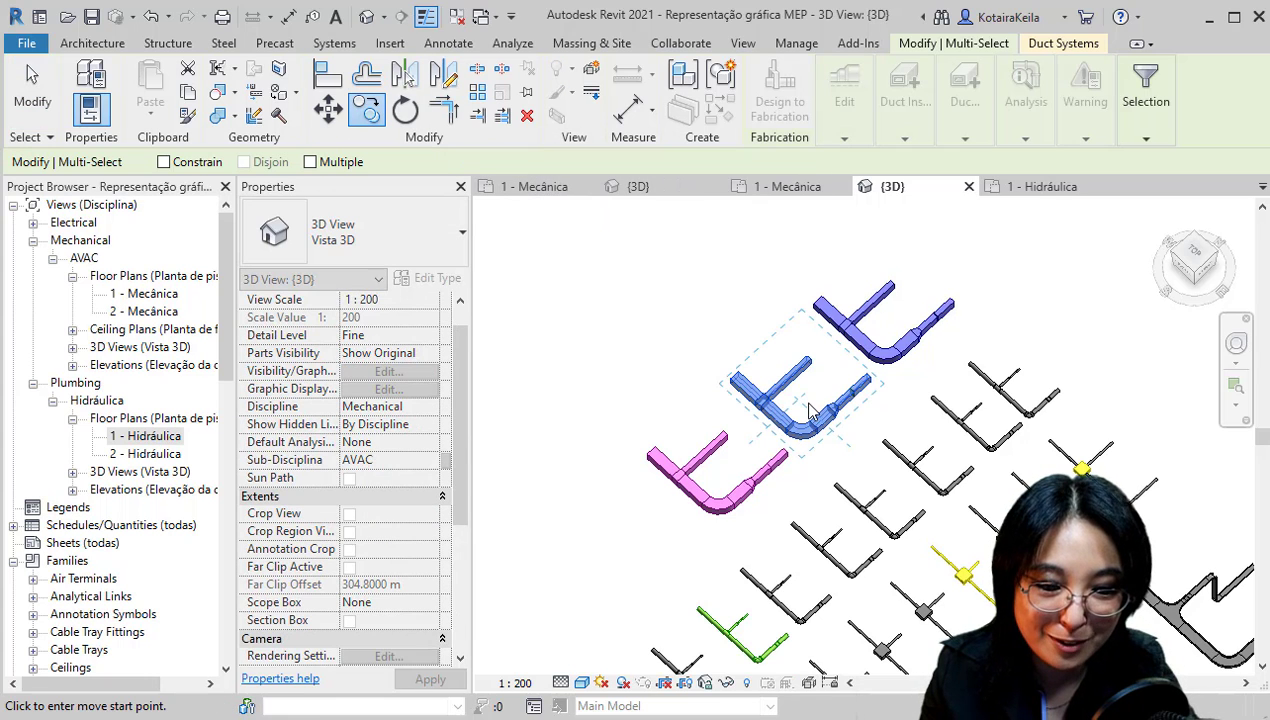
left_click(810, 402)
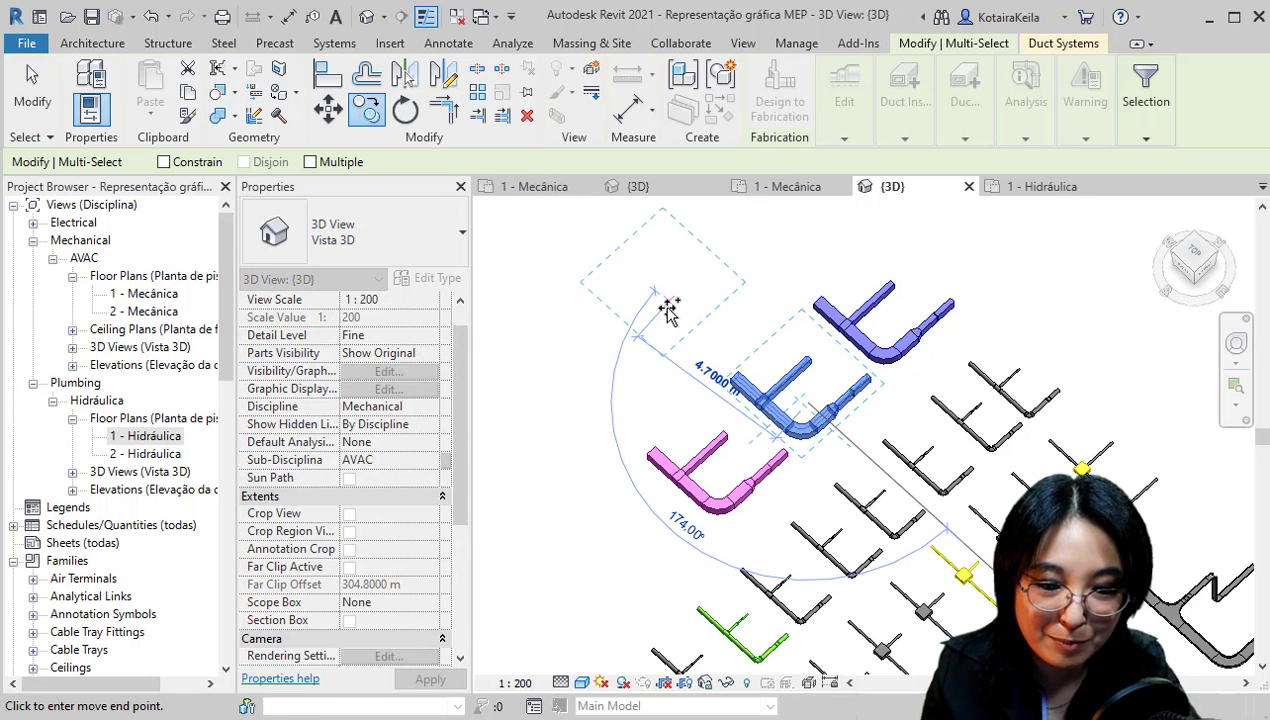
left_click(704, 352)
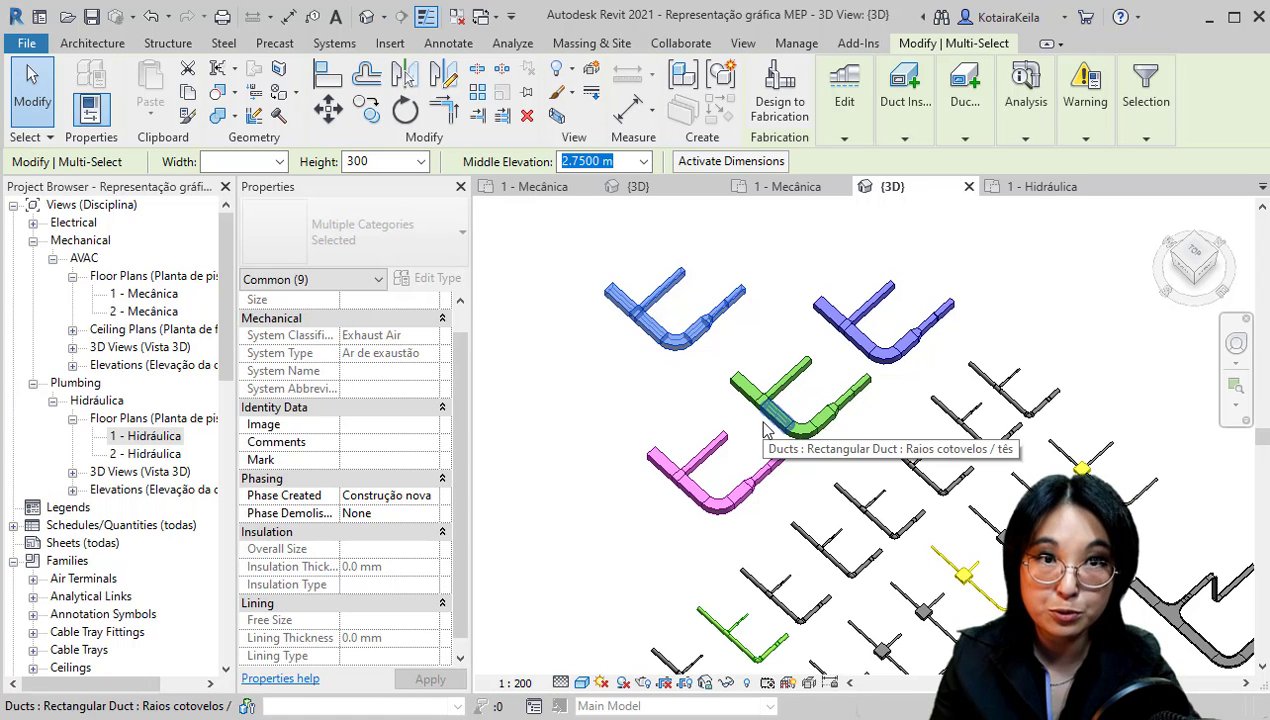
Duplicate the Ar de exaustão duct system type and rename the copy Ar de exaustão Banho
left_click_drag(227, 316, 217, 476)
left_click(140, 454)
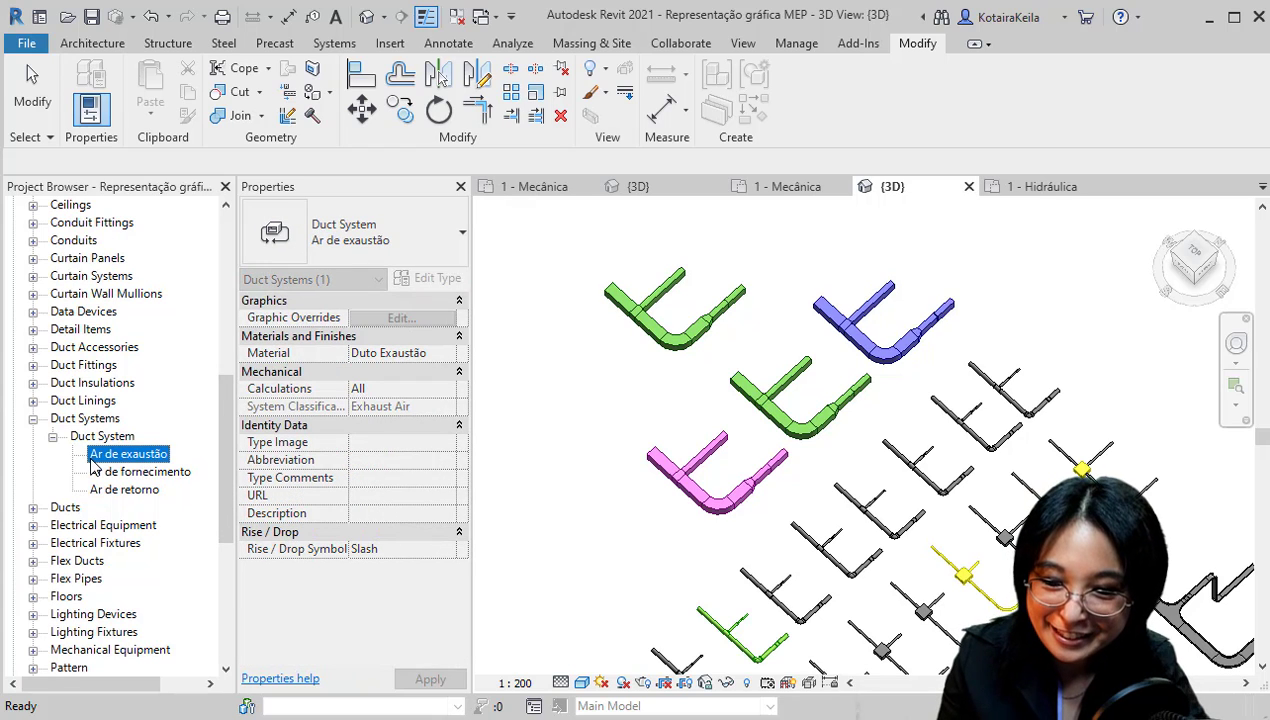
key("ctrl")
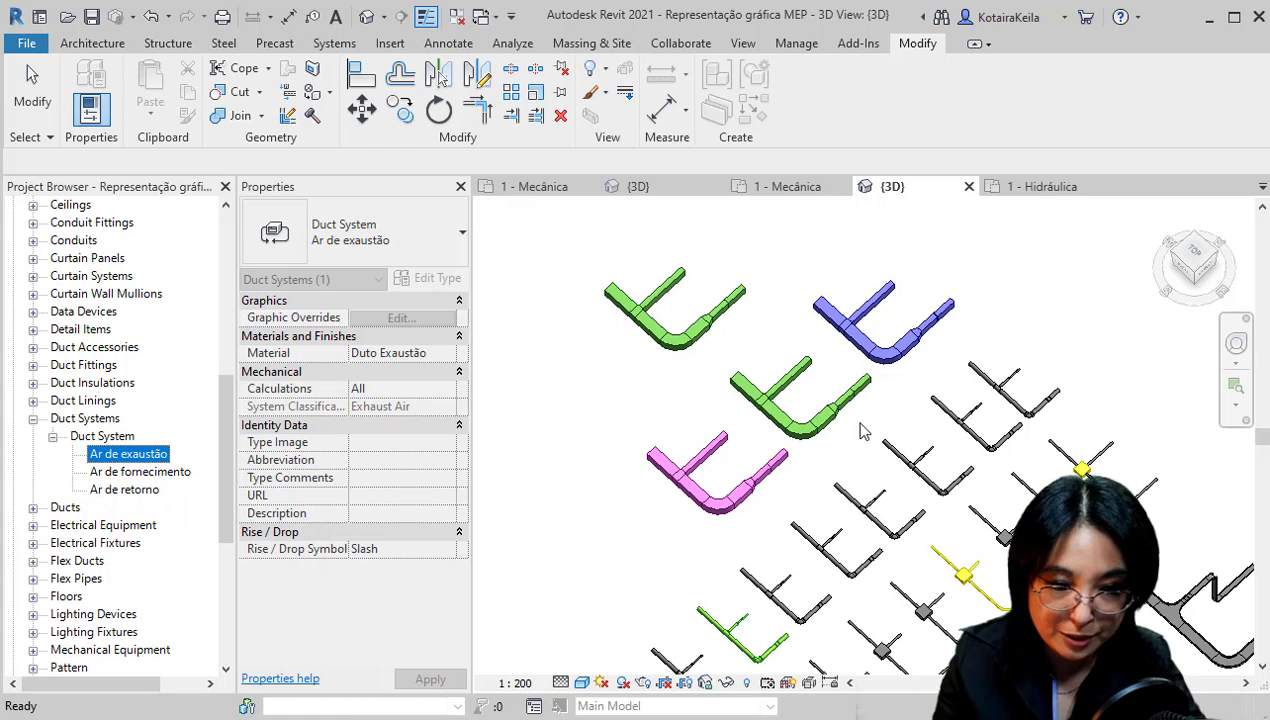
key("ctrl")
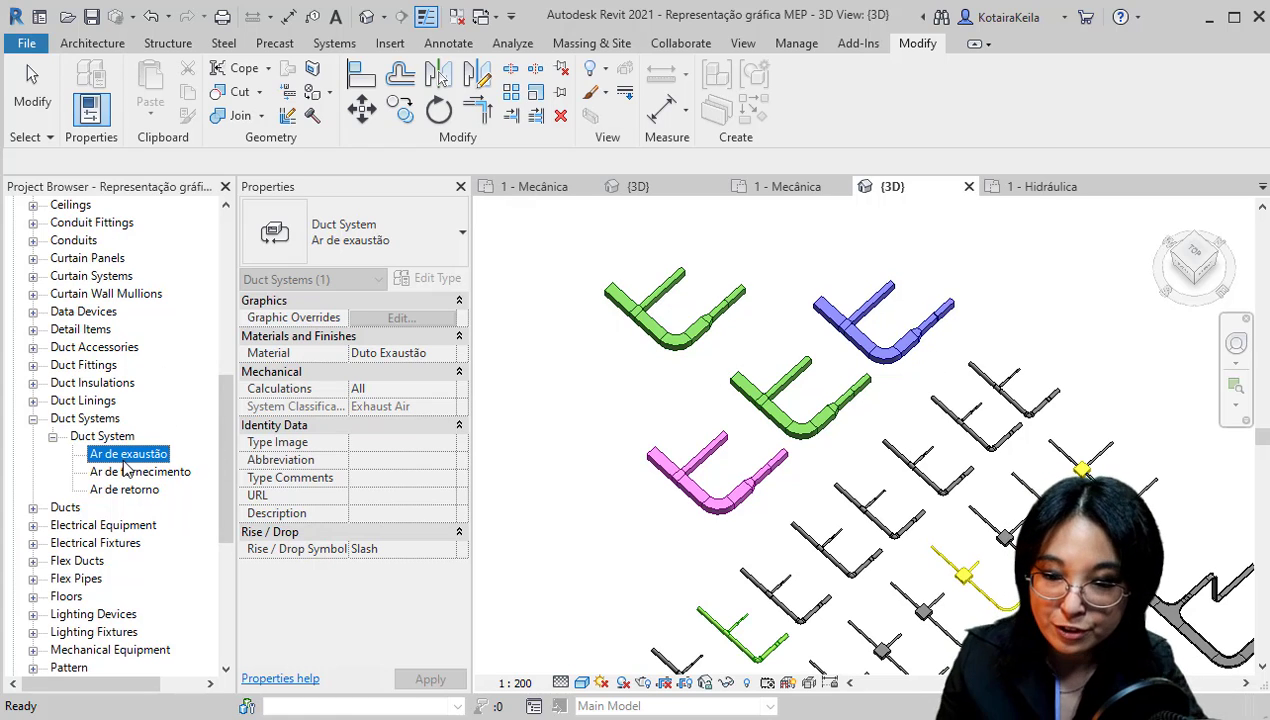
right_click(126, 462)
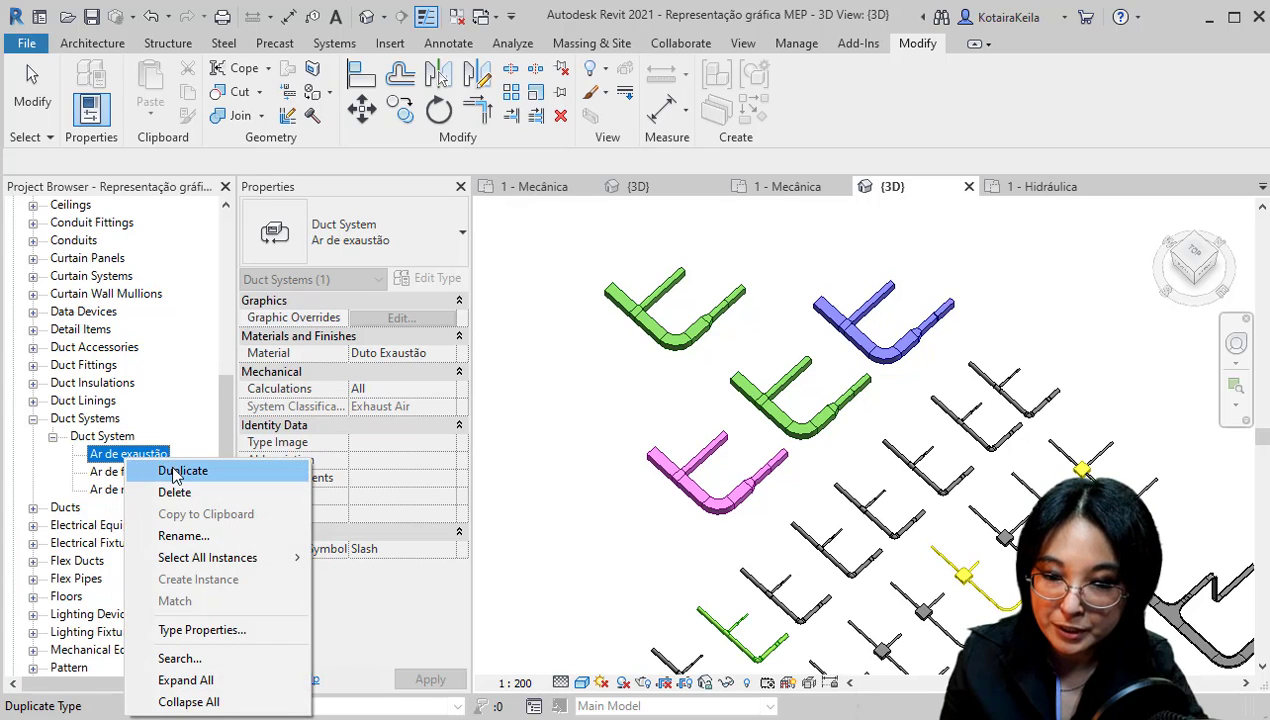
left_click(176, 472)
left_click(157, 474)
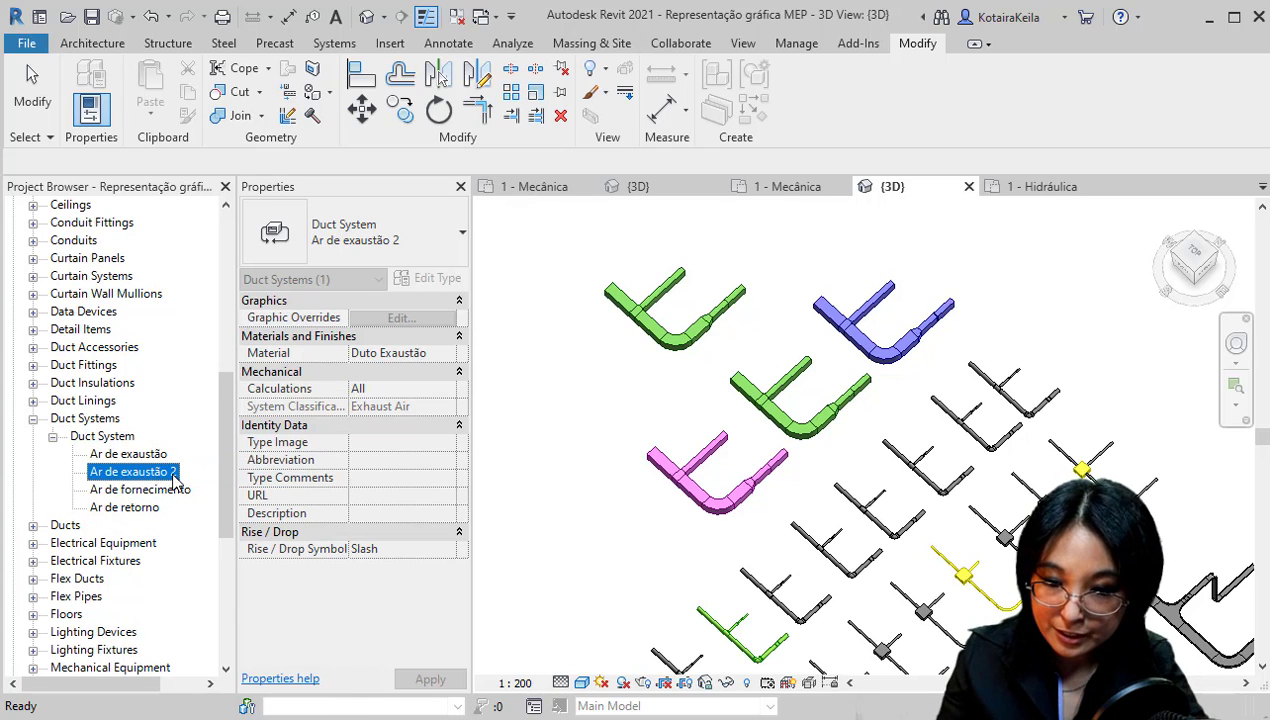
left_click(174, 473)
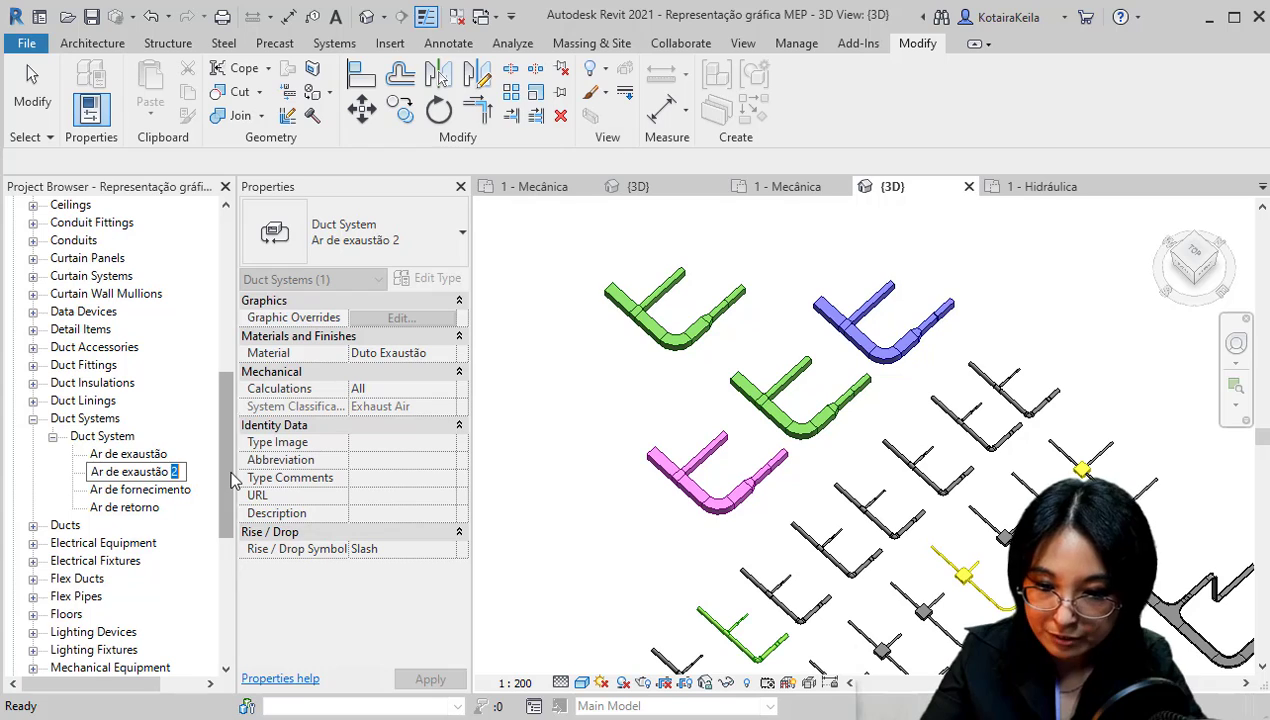
type("Banho")
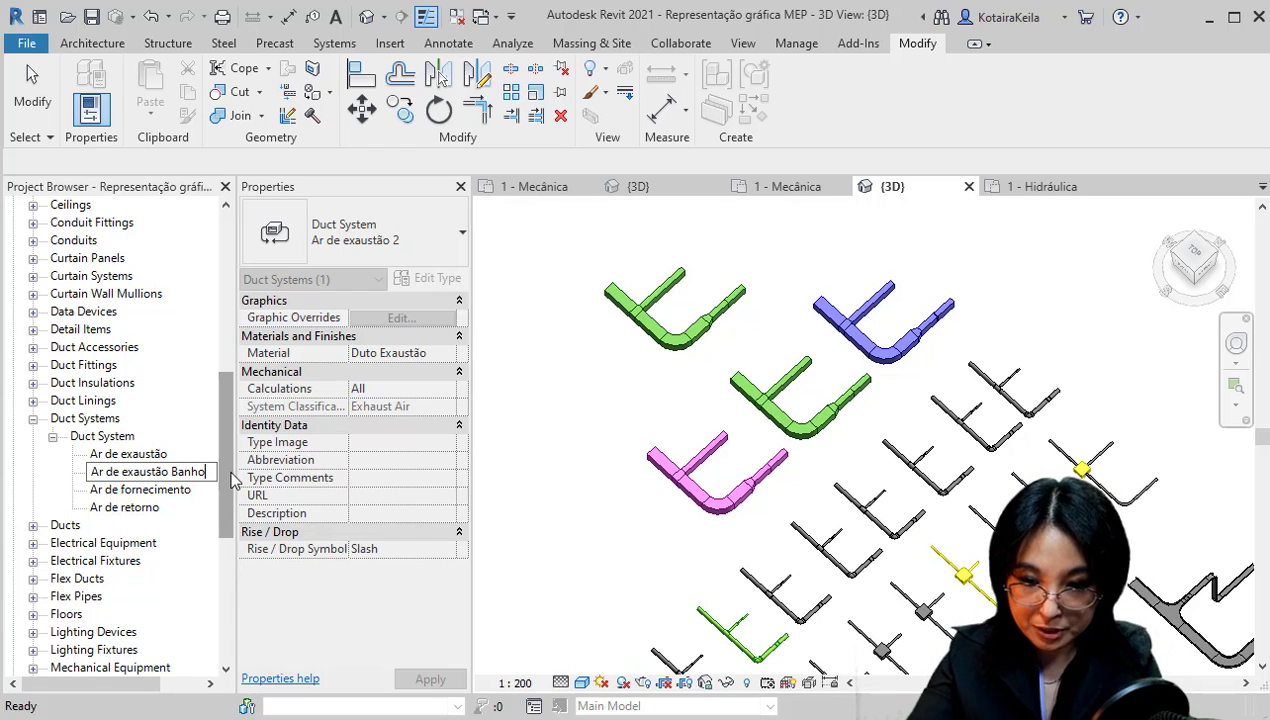
key("Return")
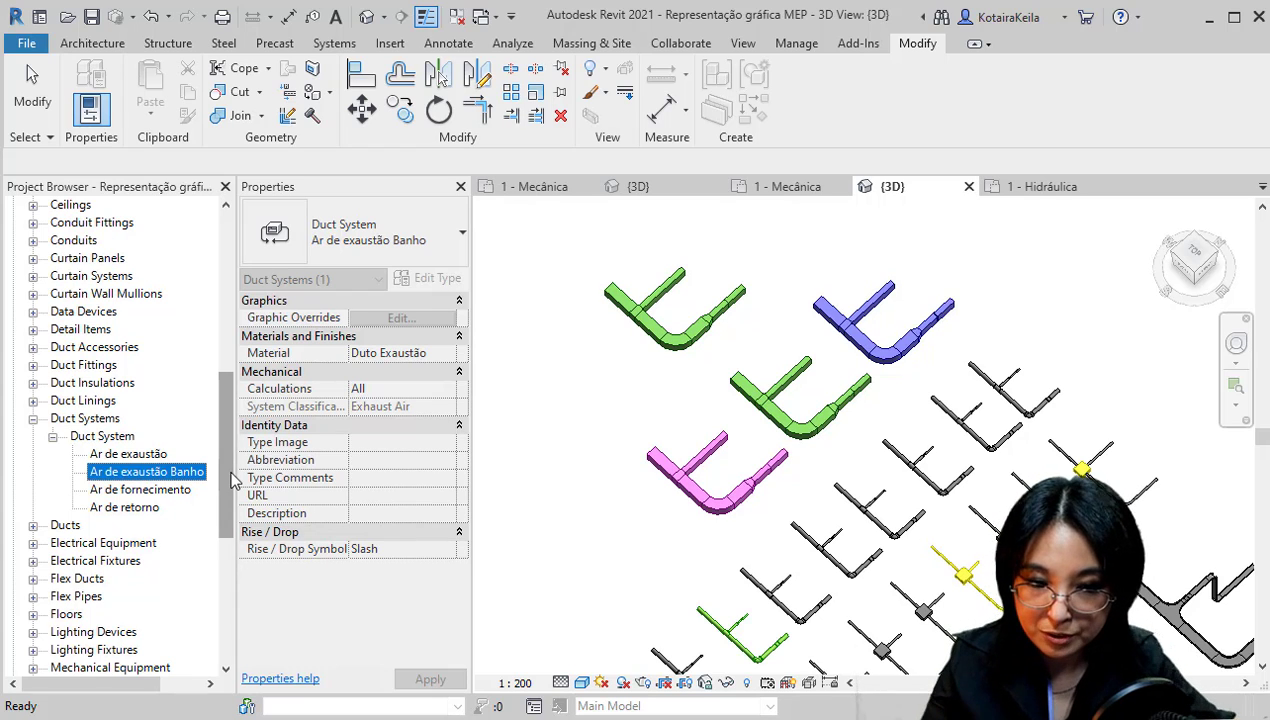
Open the line color override of the Ar de exaustão Banho duct system type and mix the green RGB 066-187-115
left_click(180, 480)
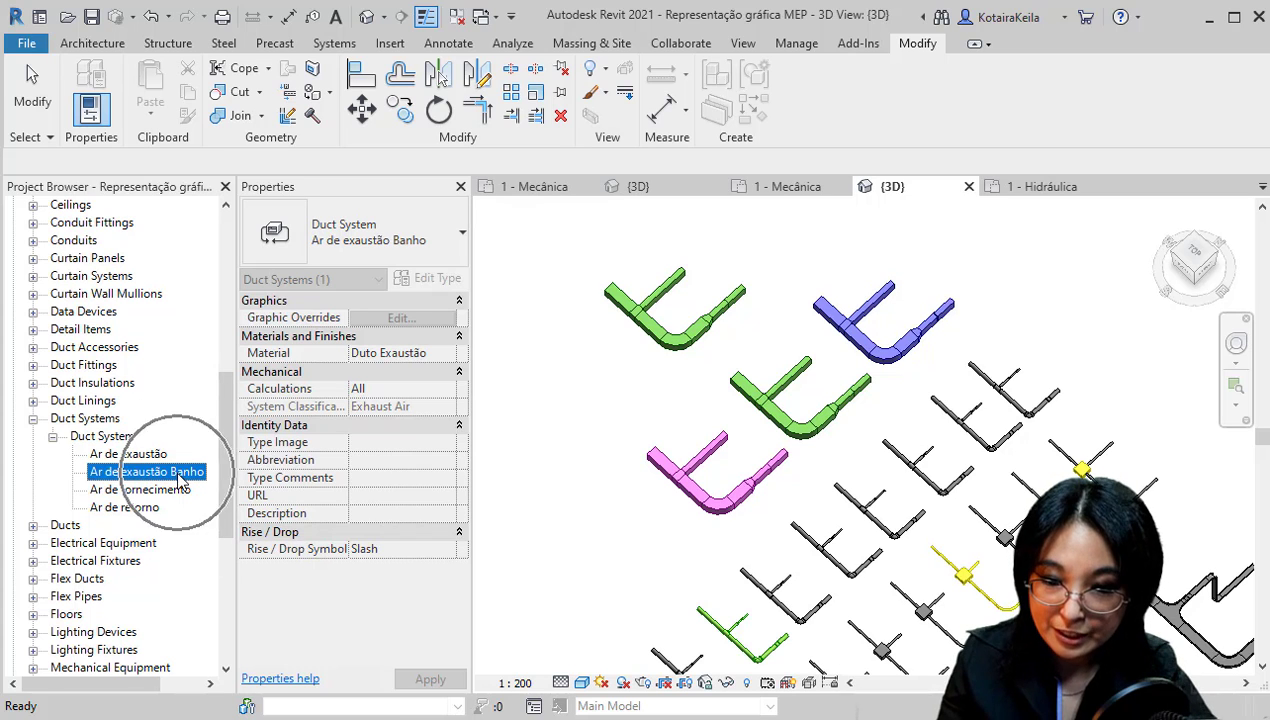
double_click(183, 481)
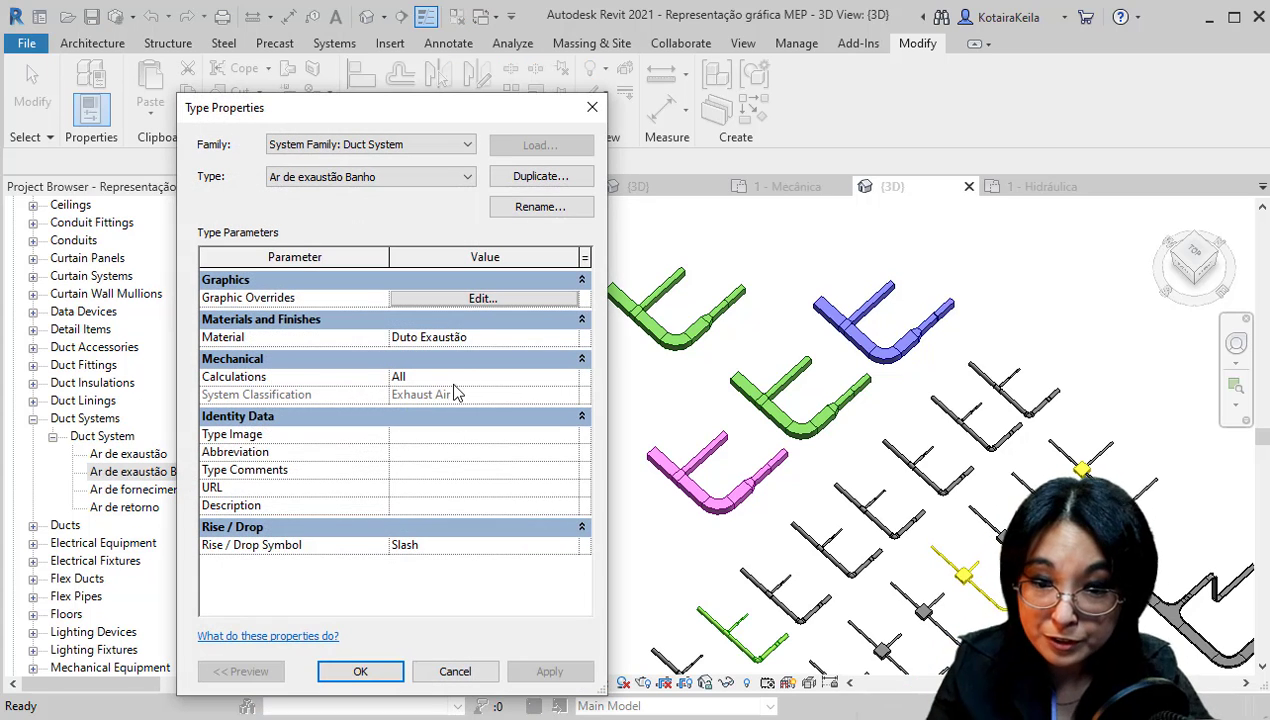
left_click(481, 300)
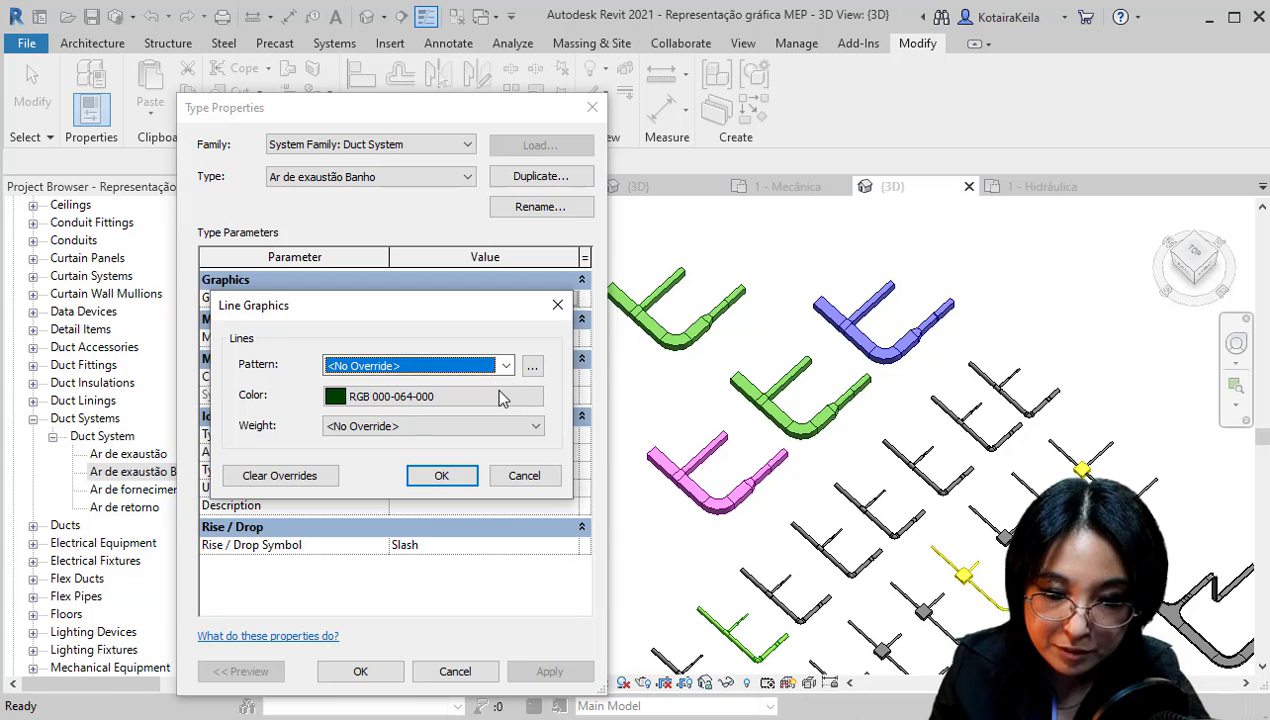
left_click(504, 398)
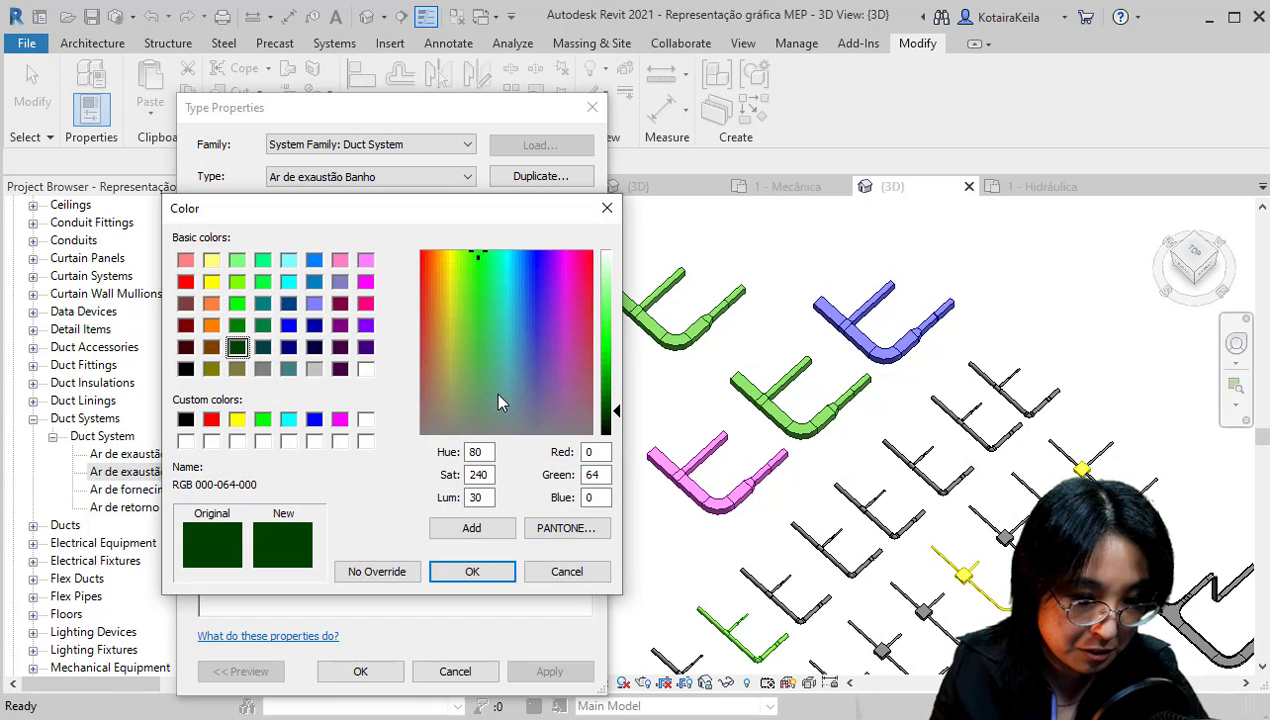
left_click(560, 319)
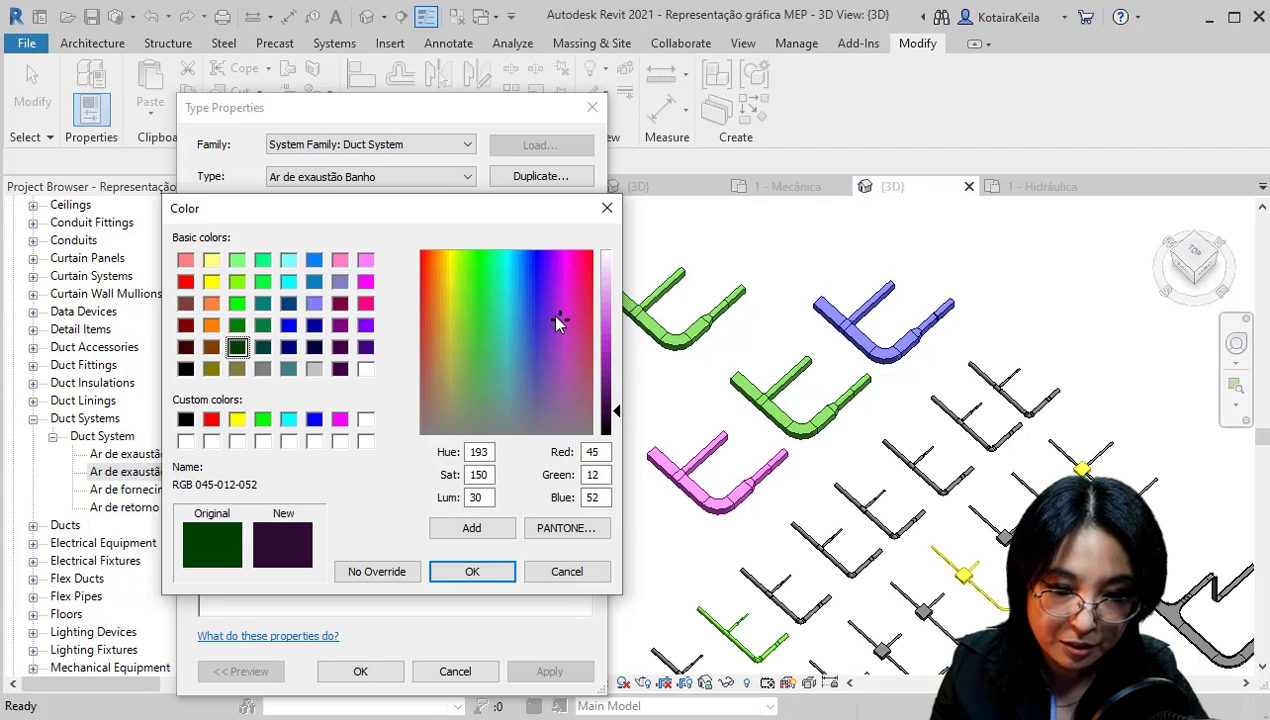
left_click_drag(560, 319, 486, 298)
left_click_drag(615, 408, 616, 356)
left_click_drag(488, 303, 489, 348)
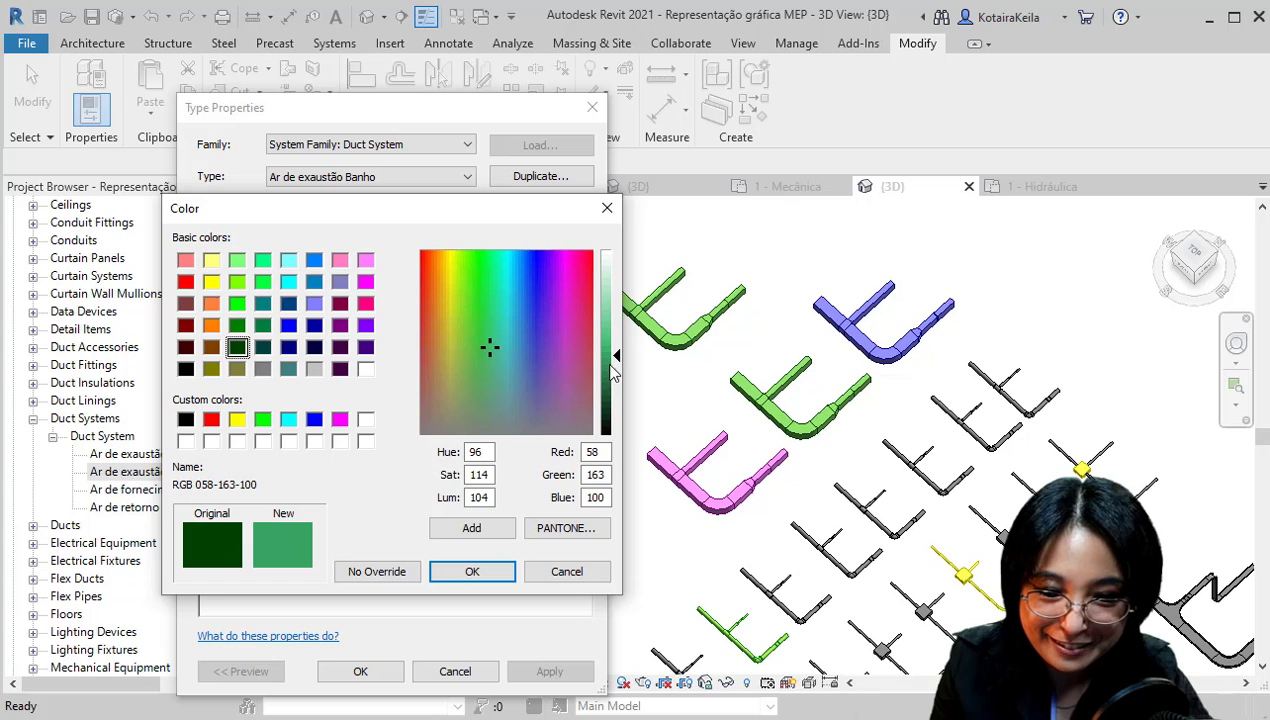
left_click_drag(614, 357, 614, 346)
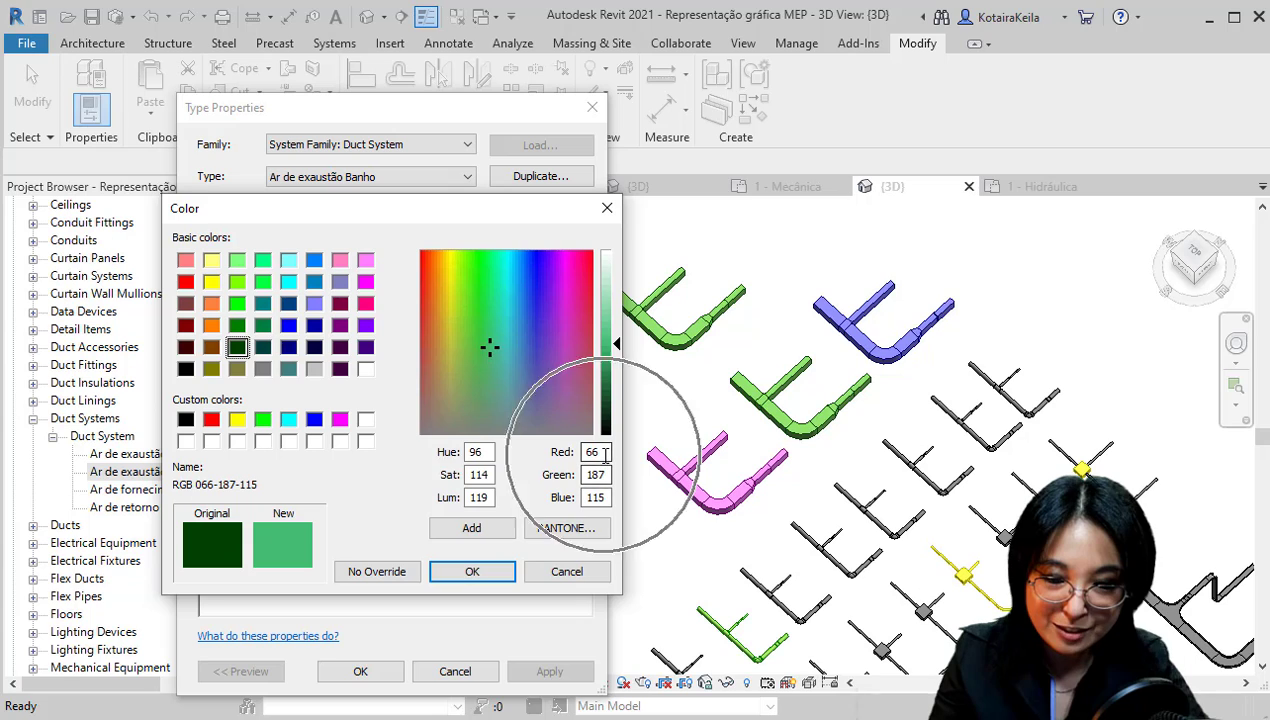
Save the mixed green as the first custom color and accept it for the line override
left_click(466, 540)
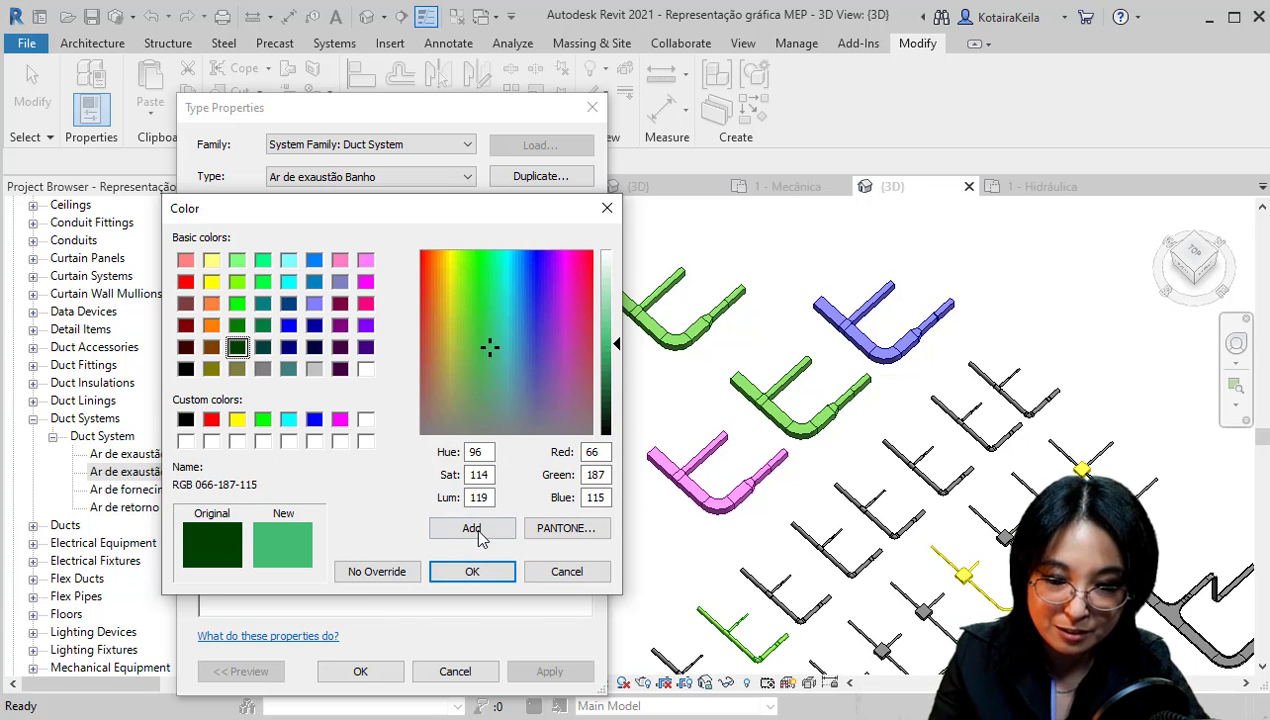
left_click(481, 532)
left_click(182, 422)
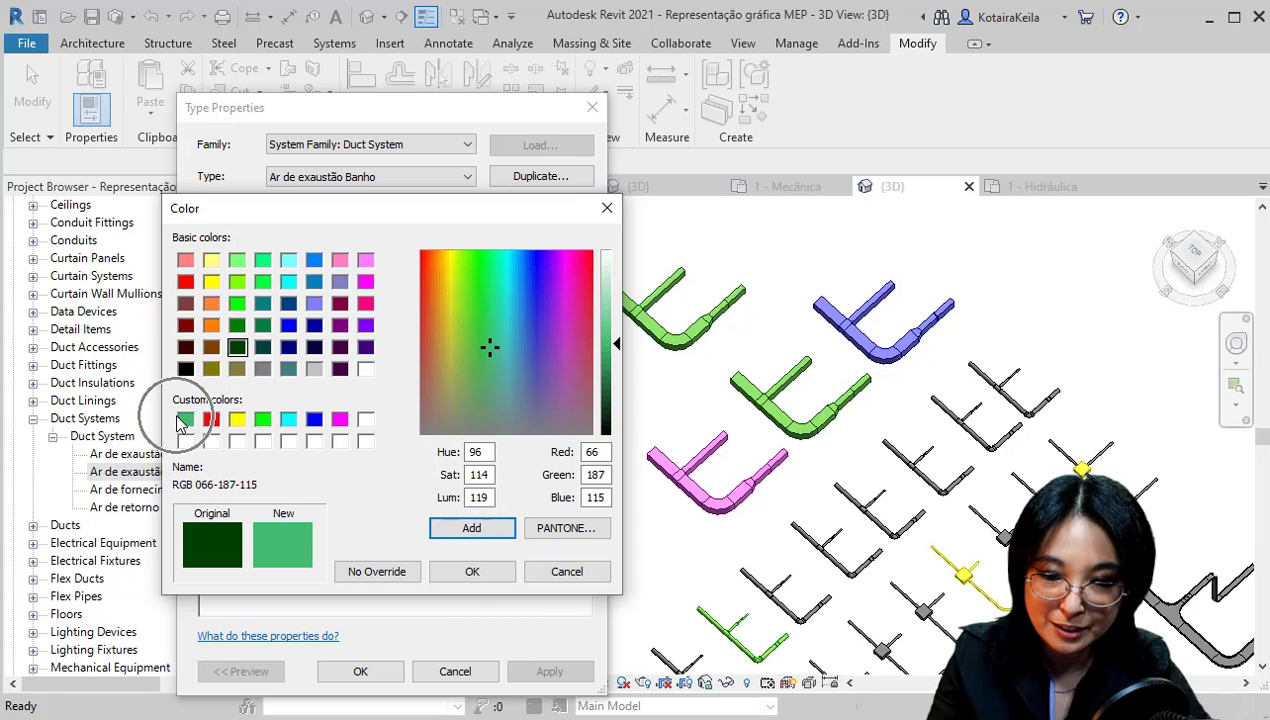
left_click(471, 571)
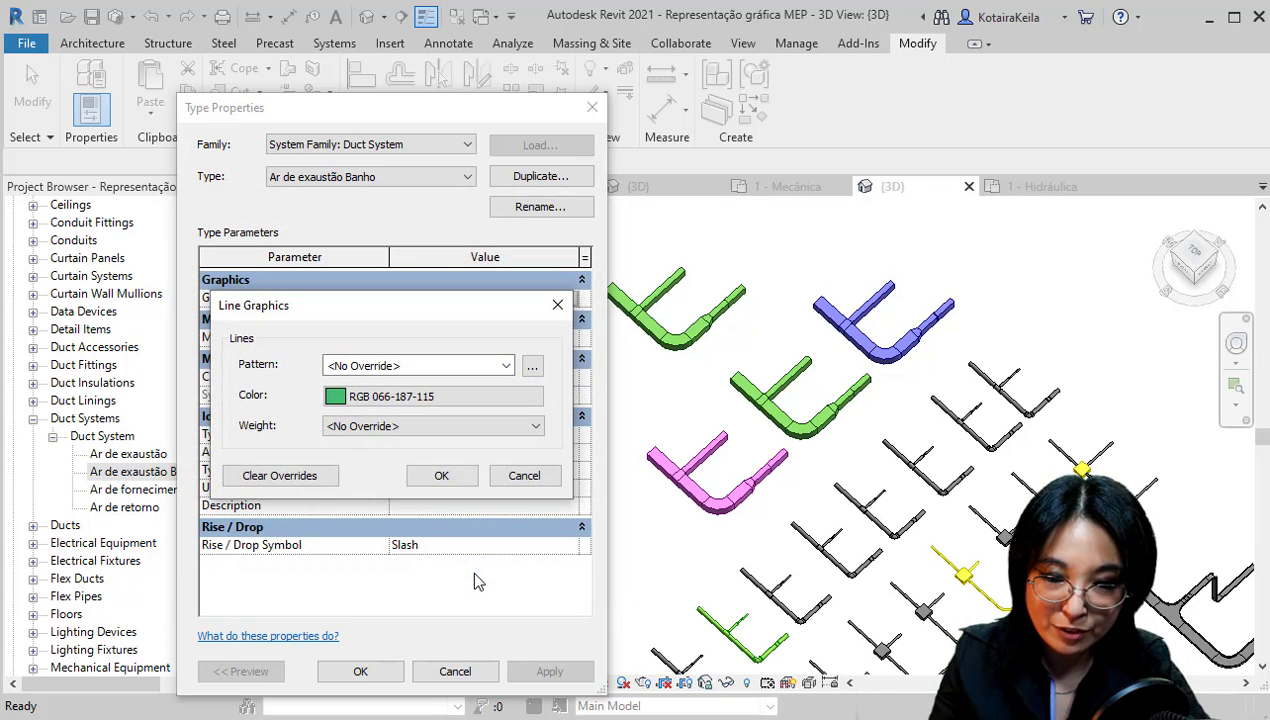
Darken the line override color to RGB 026-072-045 and accept the line graphics
left_click(512, 396)
left_click(612, 347)
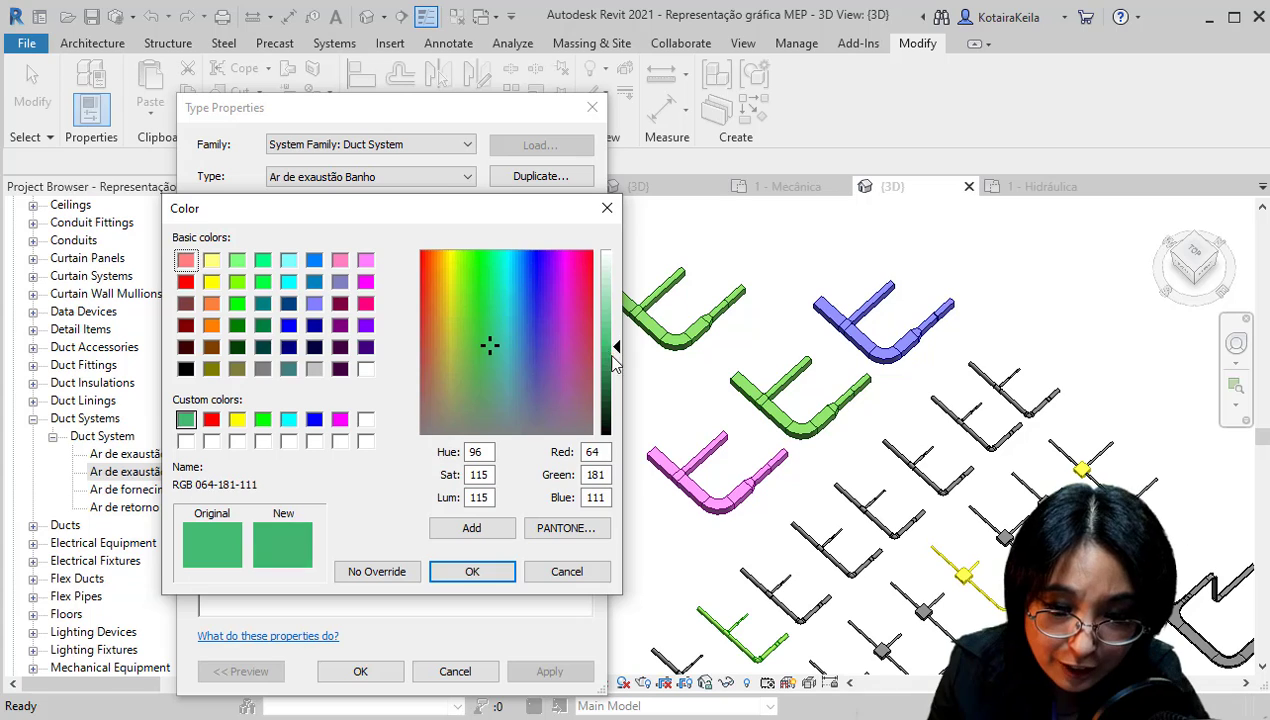
left_click_drag(615, 365, 615, 400)
left_click(470, 571)
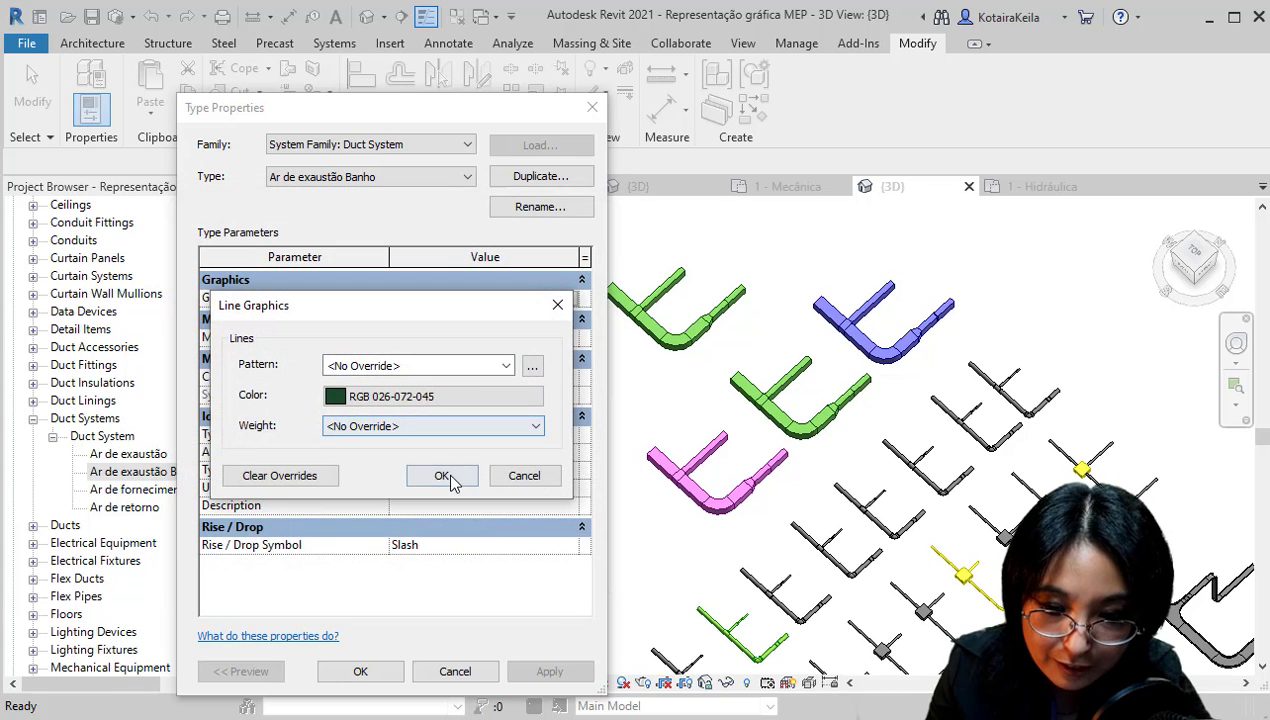
left_click(442, 476)
Duplicate the Duto Exaustão material and name the copy Duto Exaustão Banho
left_click(465, 340)
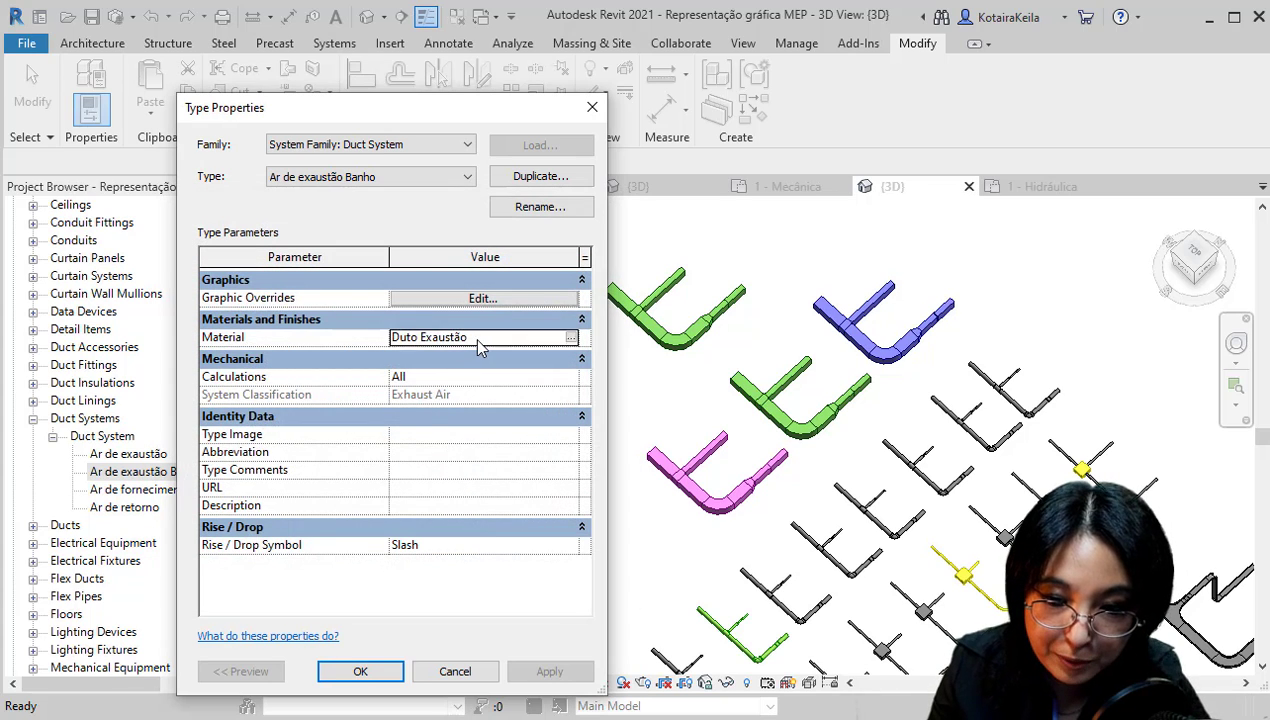
left_click(571, 339)
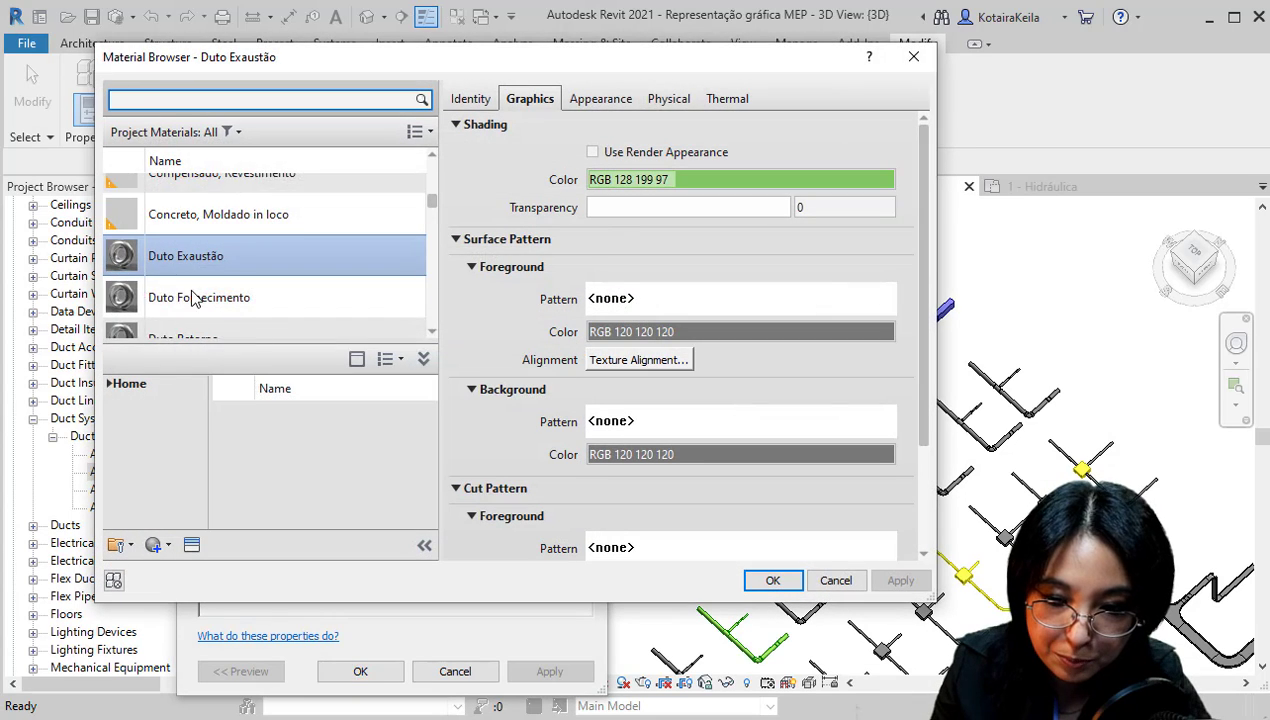
right_click(237, 247)
left_click(280, 272)
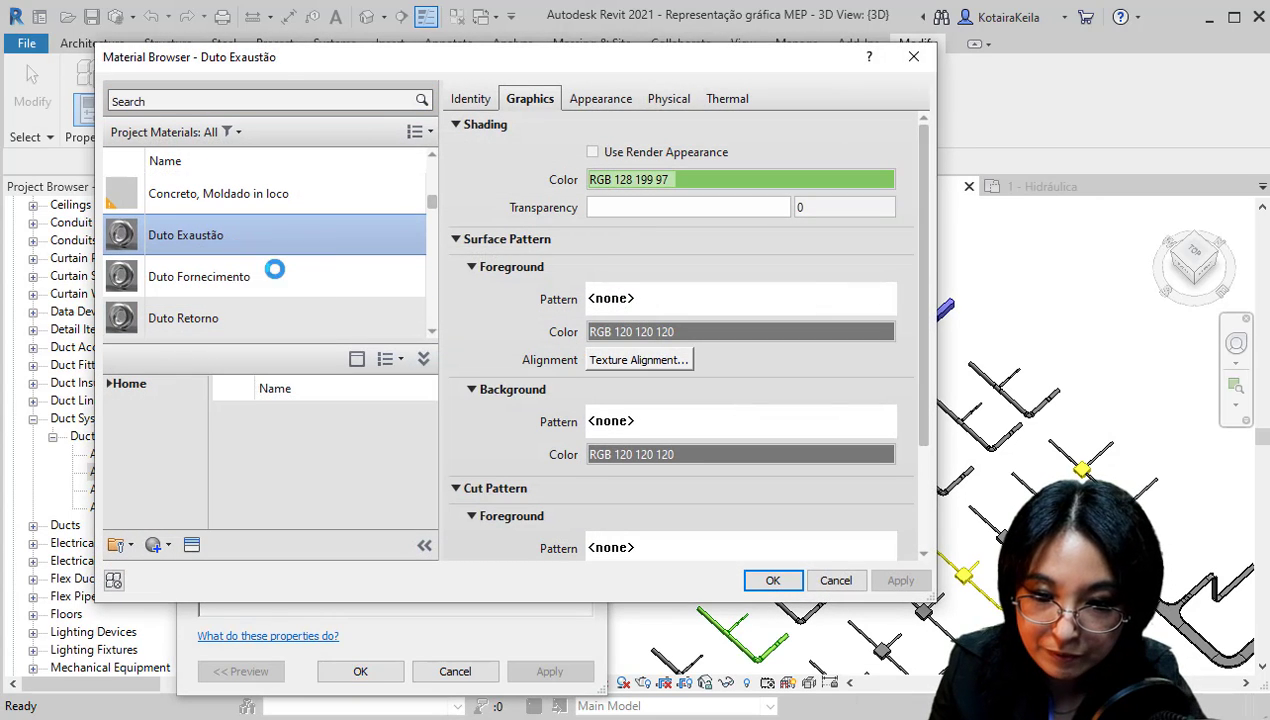
left_click(227, 257)
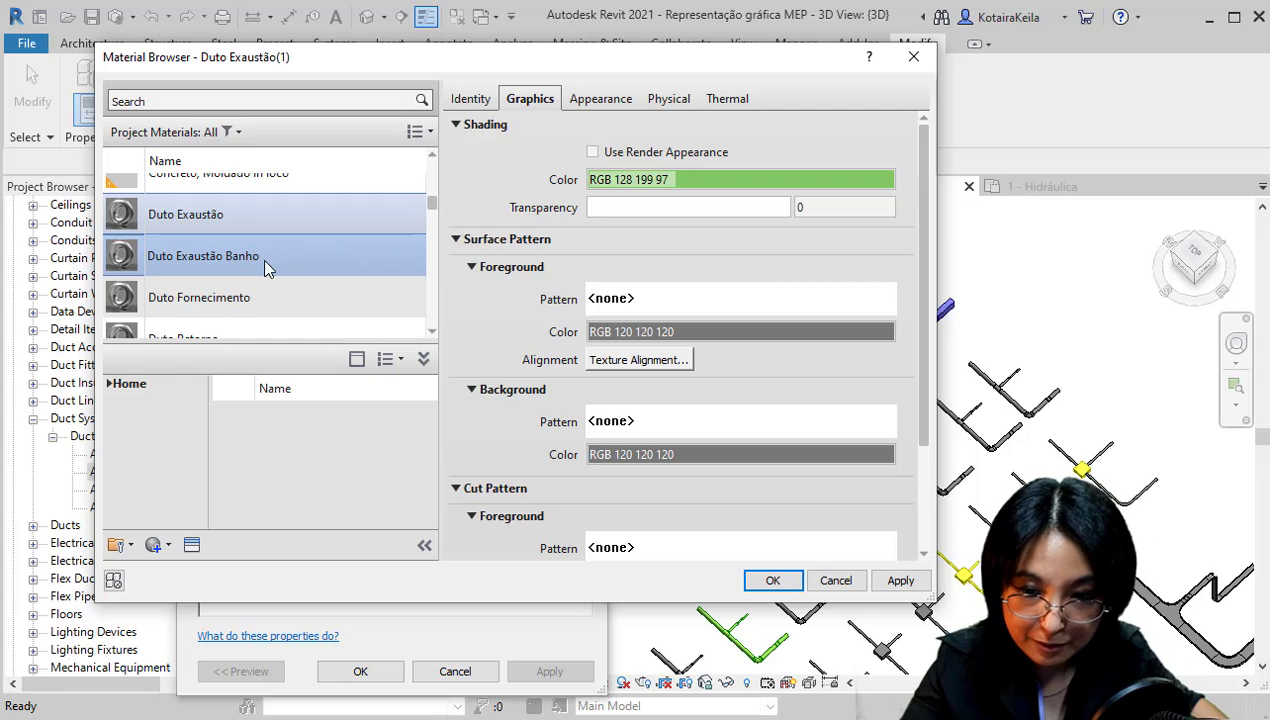
type("Banho")
Set the Duto Exaustão Banho shading color to RGB 101 201 141 from the saved custom green and assign the material to the system type
left_click(694, 180)
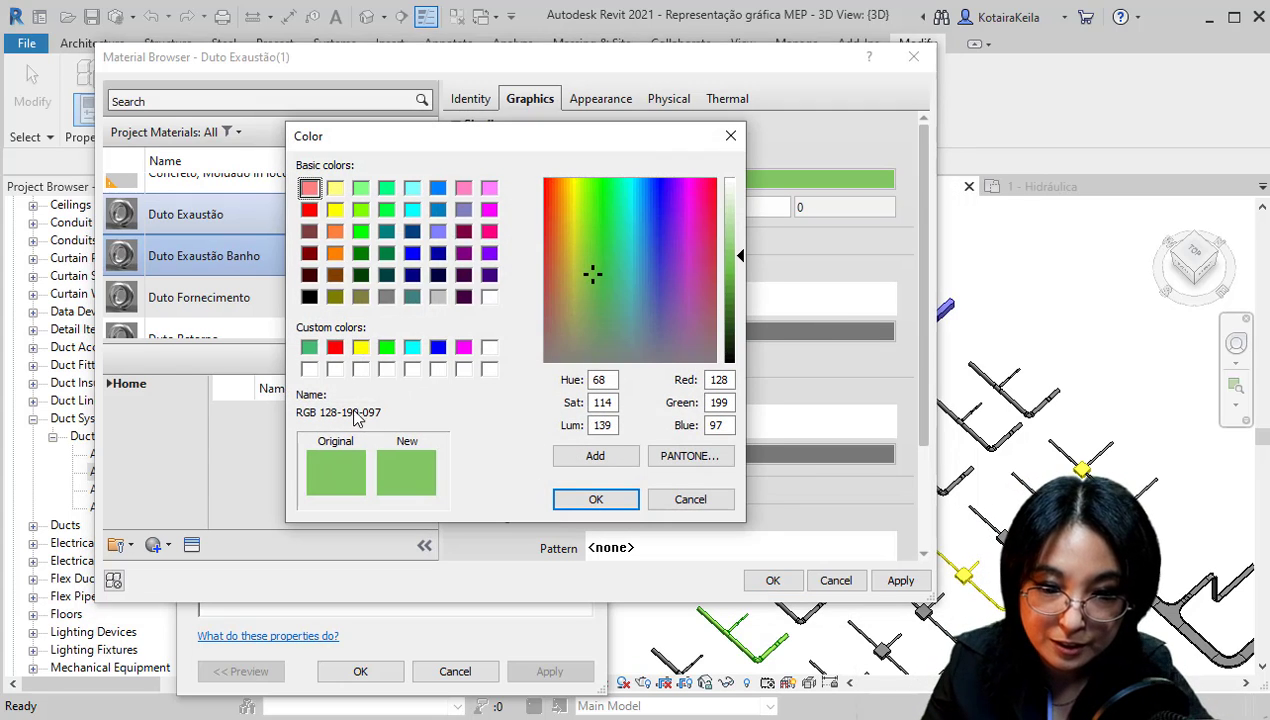
left_click(309, 347)
left_click_drag(720, 285, 733, 254)
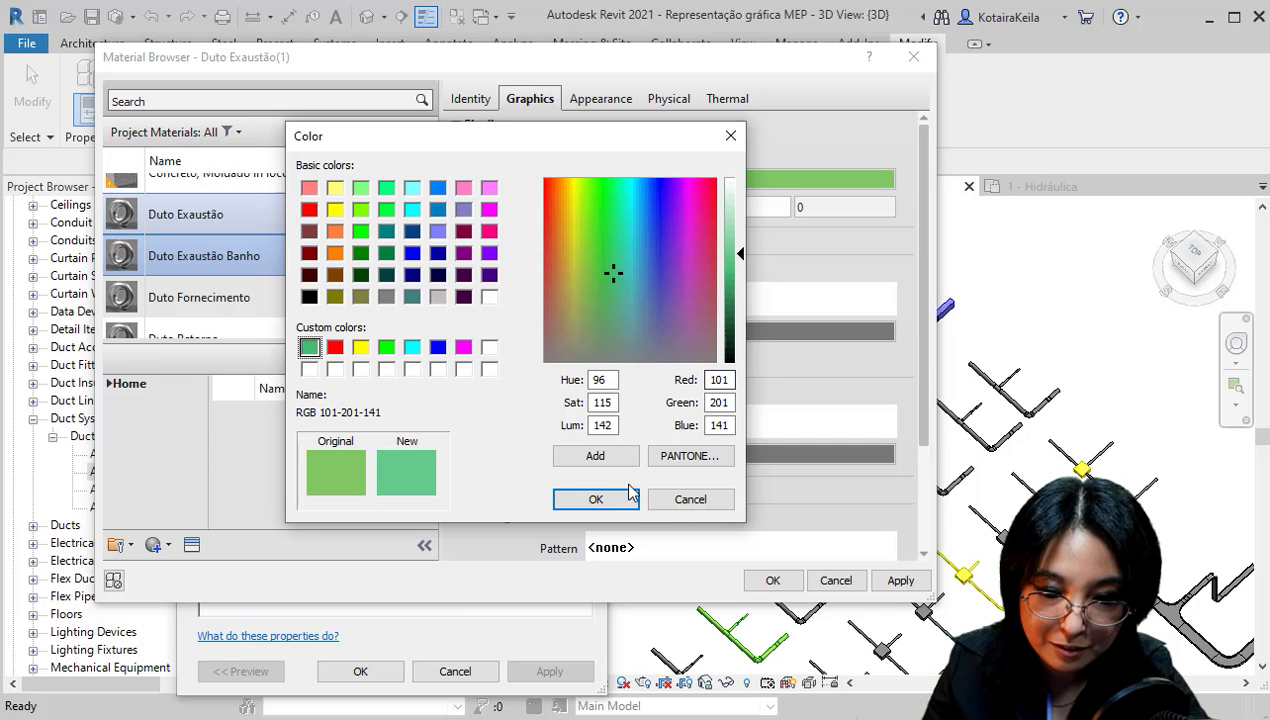
left_click(608, 503)
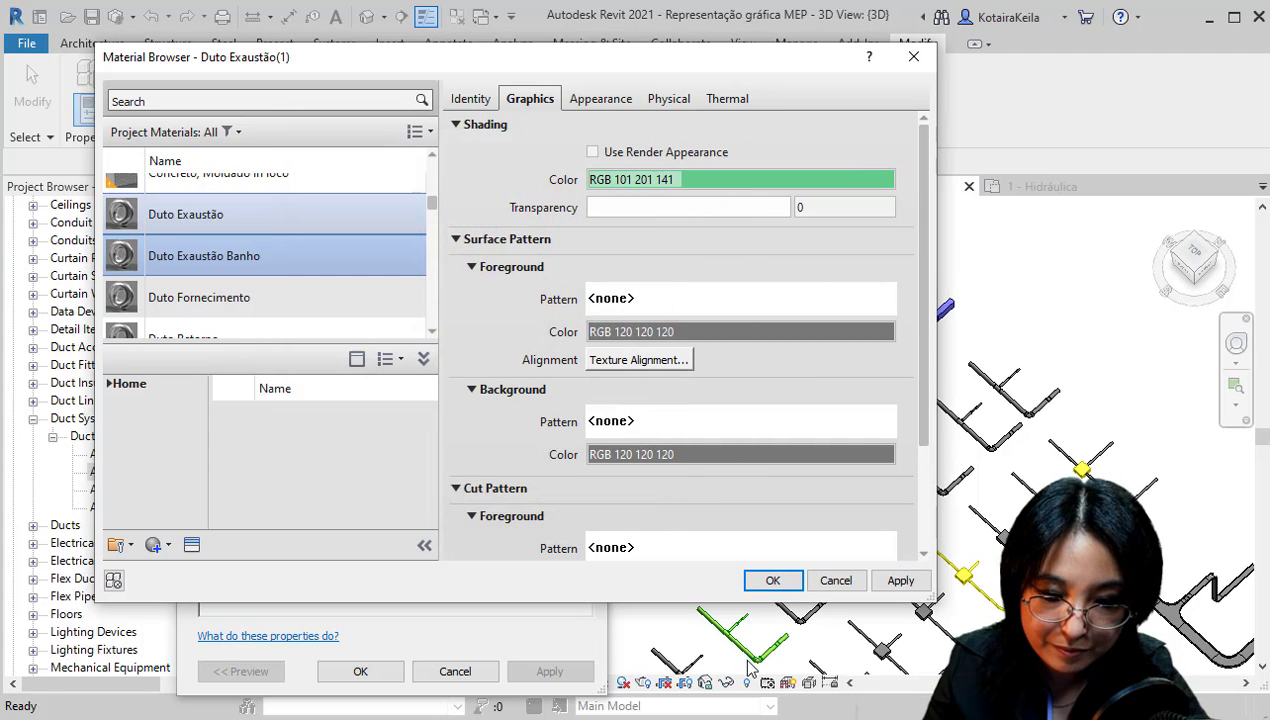
left_click(773, 580)
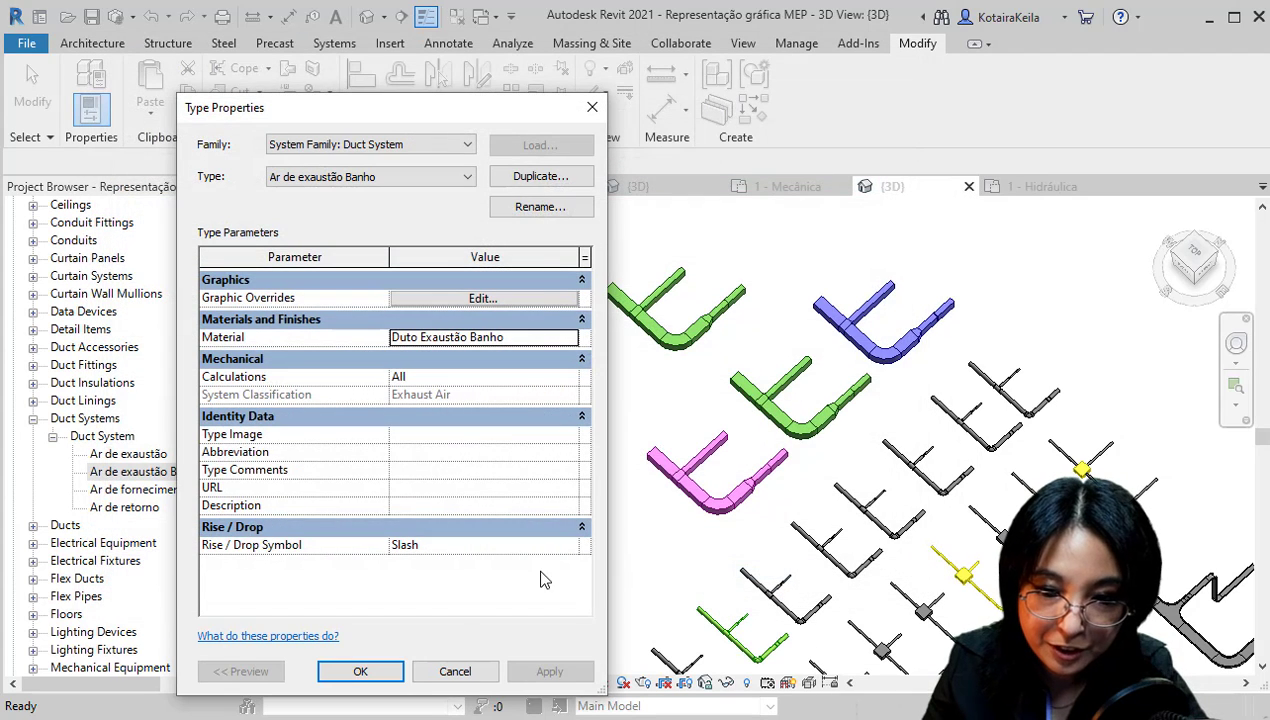
left_click(396, 672)
key("Escape")
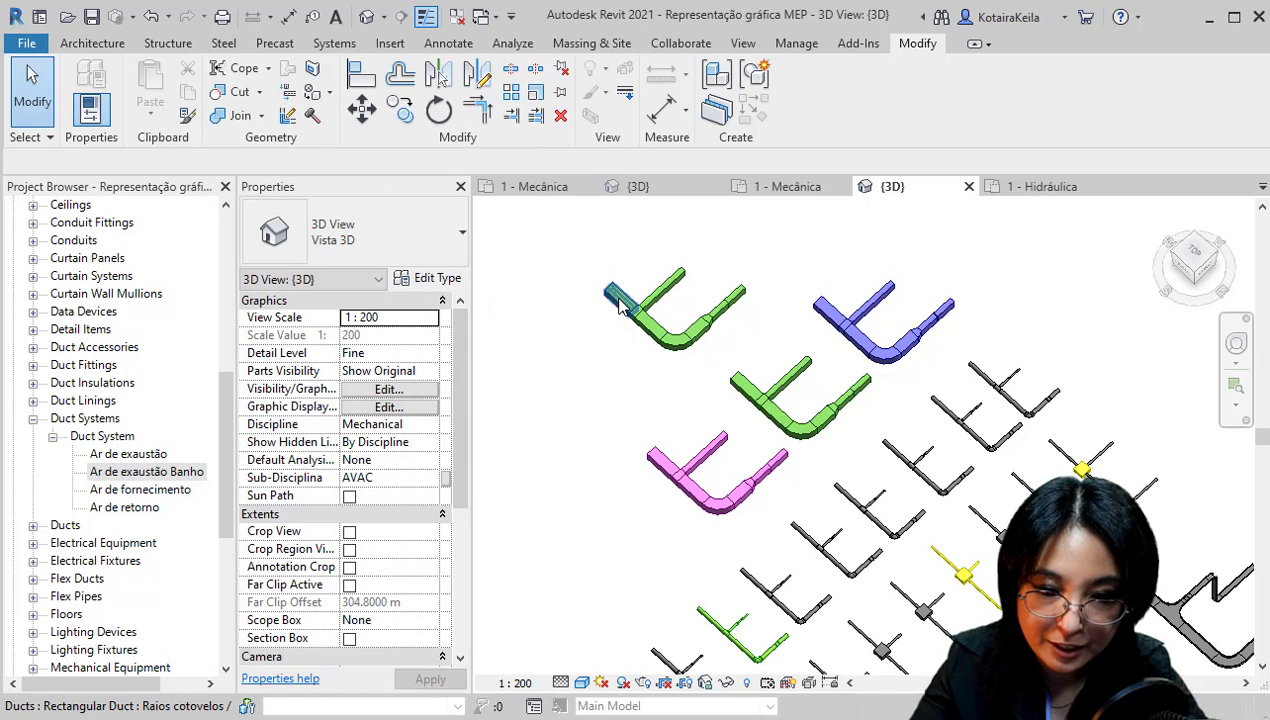
Change the system type of the wide end duct in the copied green run to Ar de exaustão Banho
left_click(620, 307)
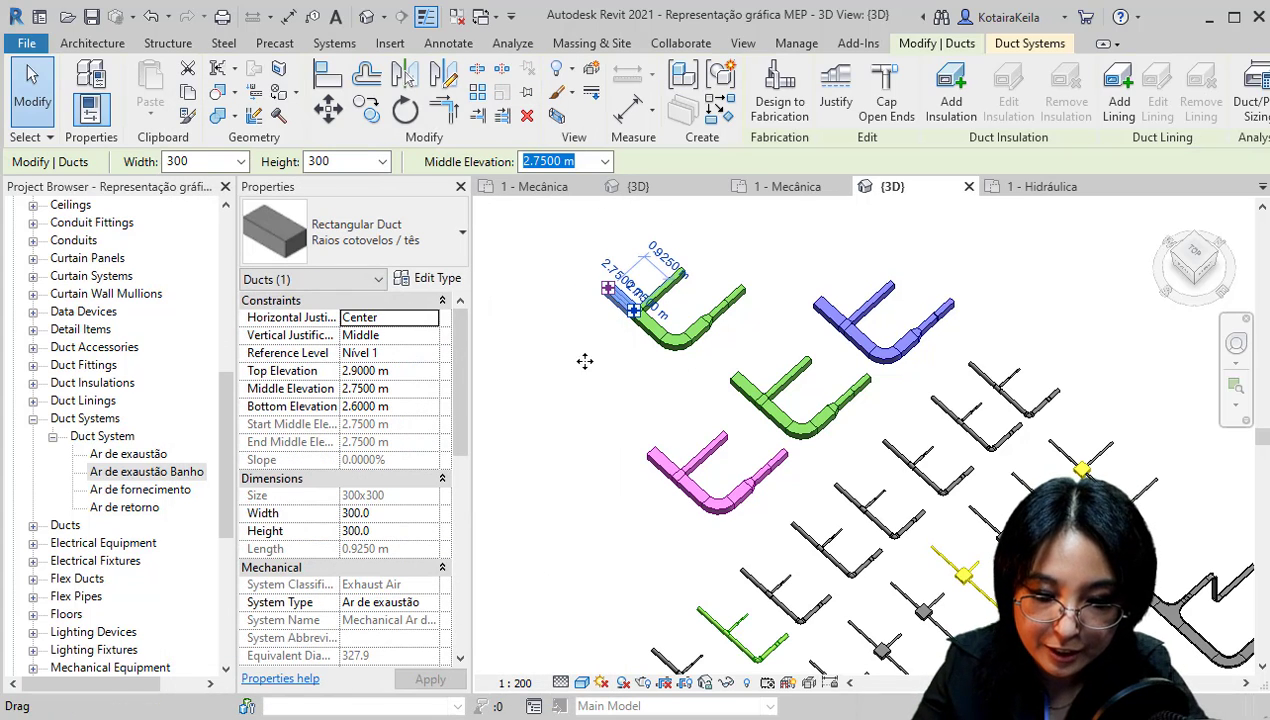
left_click(408, 603)
left_click(429, 605)
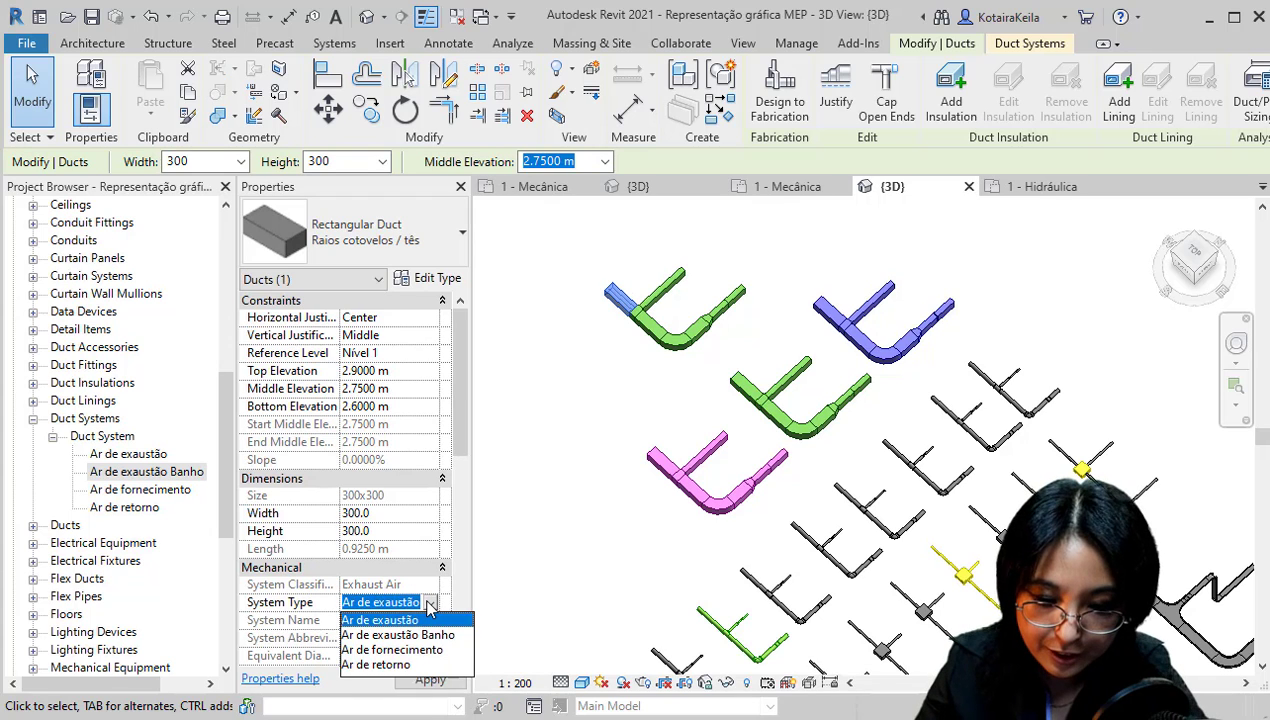
left_click(438, 632)
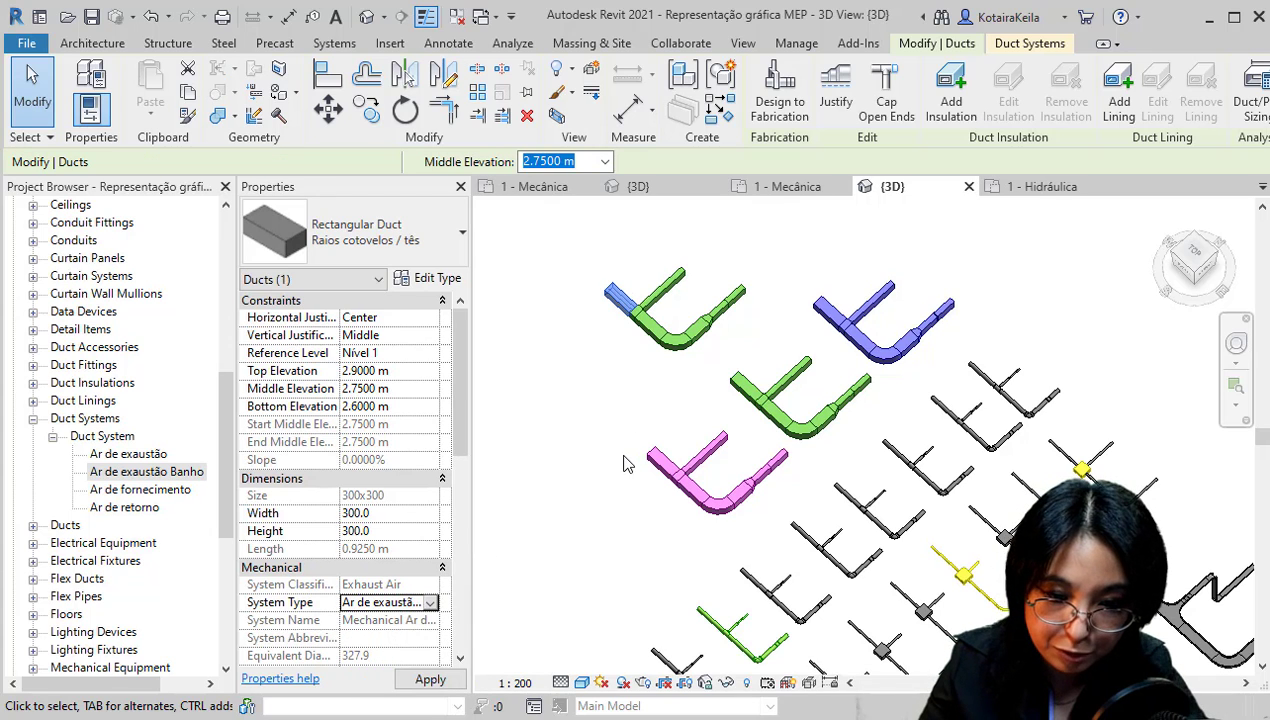
left_click(629, 420)
Assign the Ar de exaustão Banho system type to the narrow 150x300 end duct still light green in the copied run
scroll(660, 322, "up", 3)
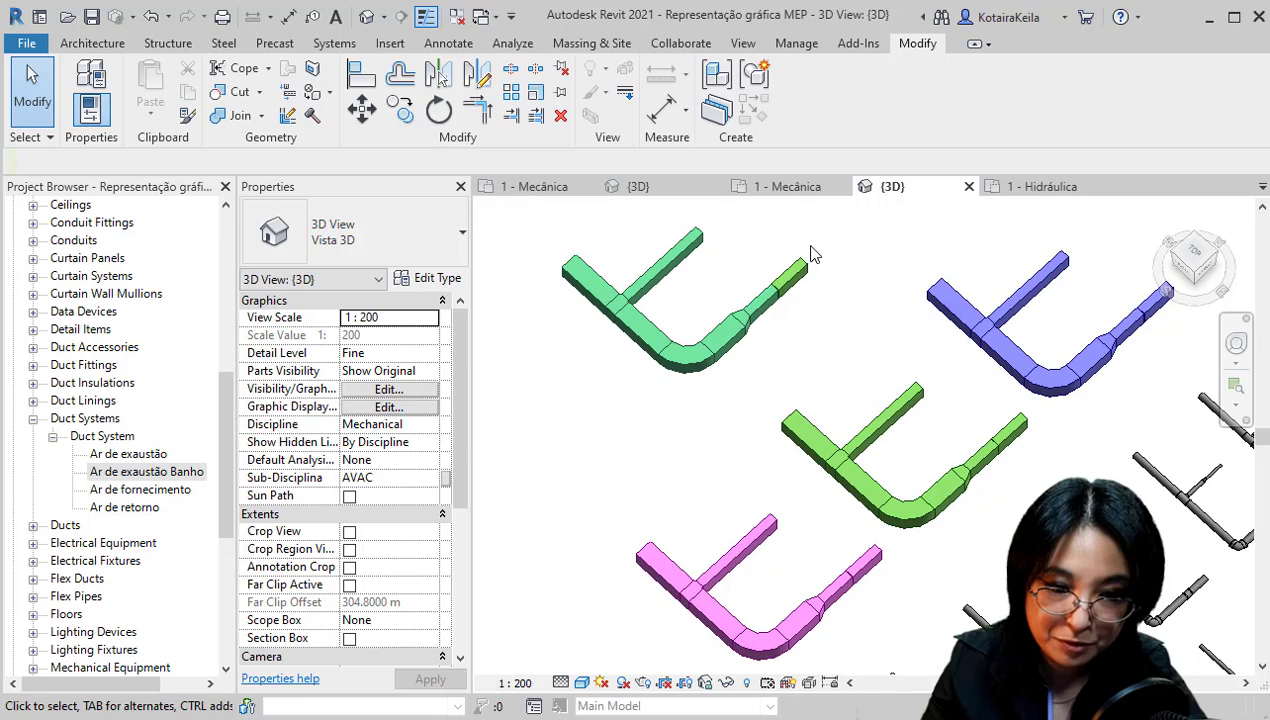
left_click(800, 281)
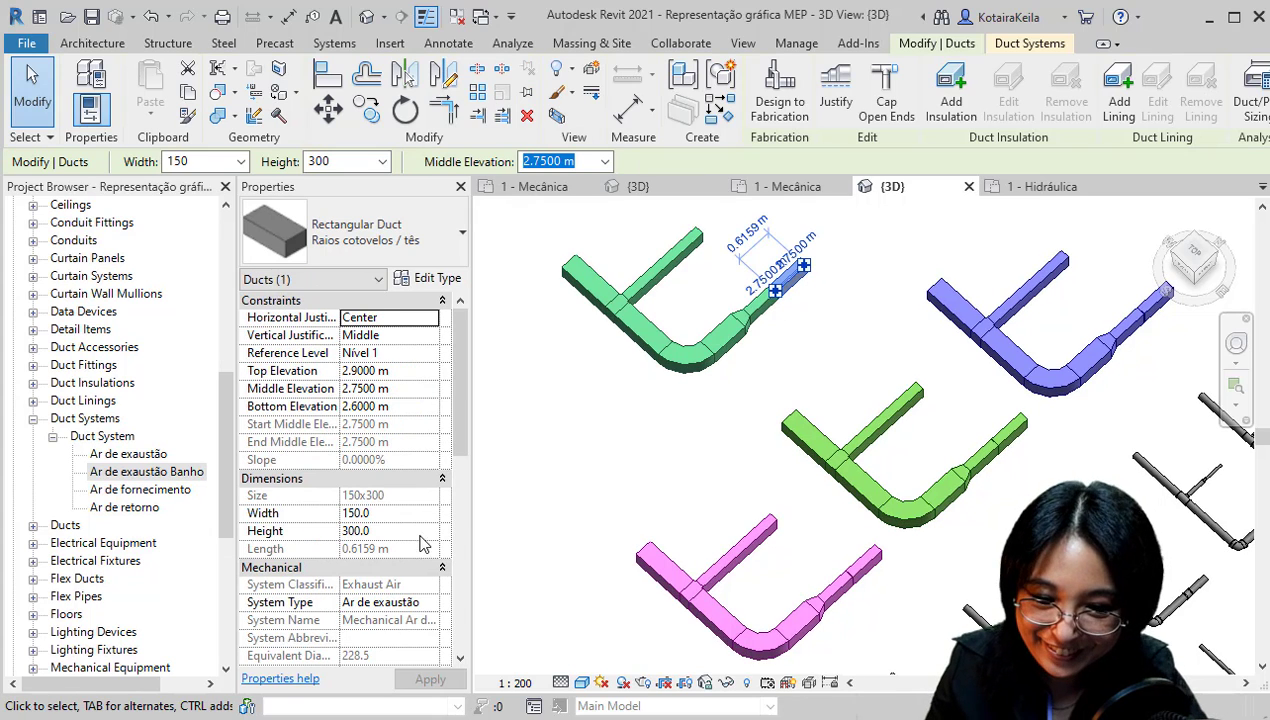
left_click(429, 602)
left_click(428, 638)
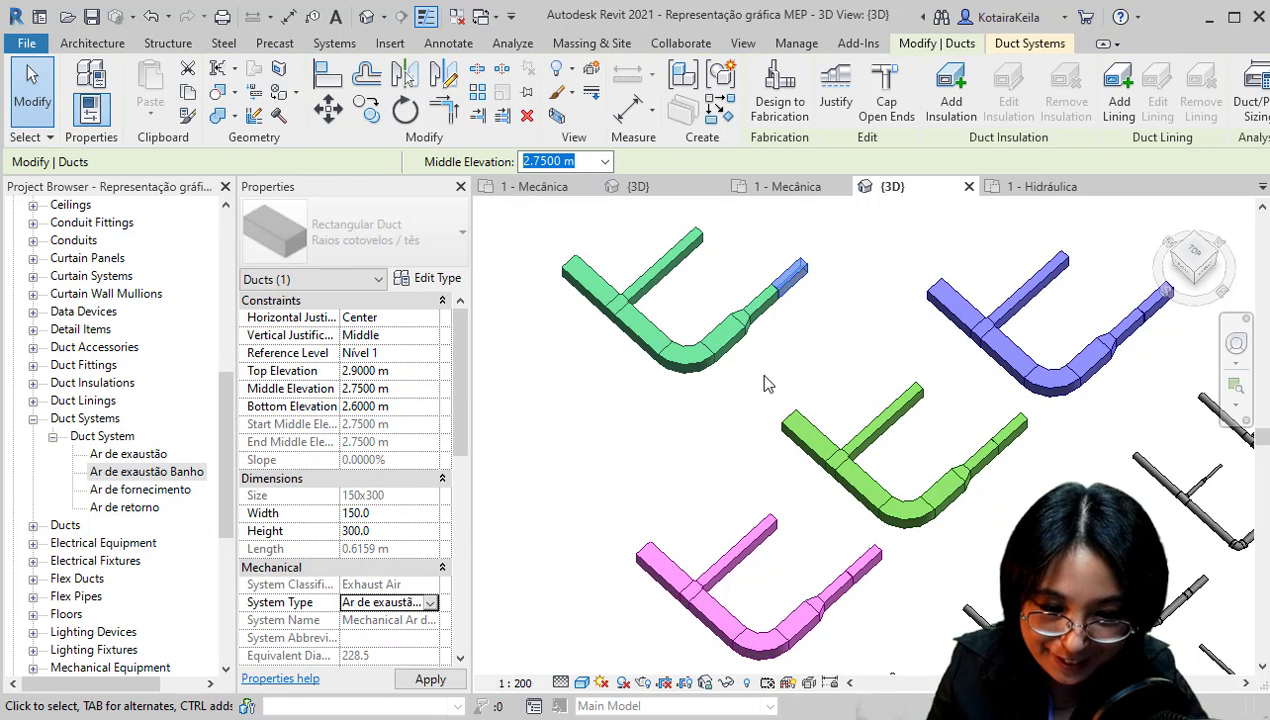
left_click(776, 366)
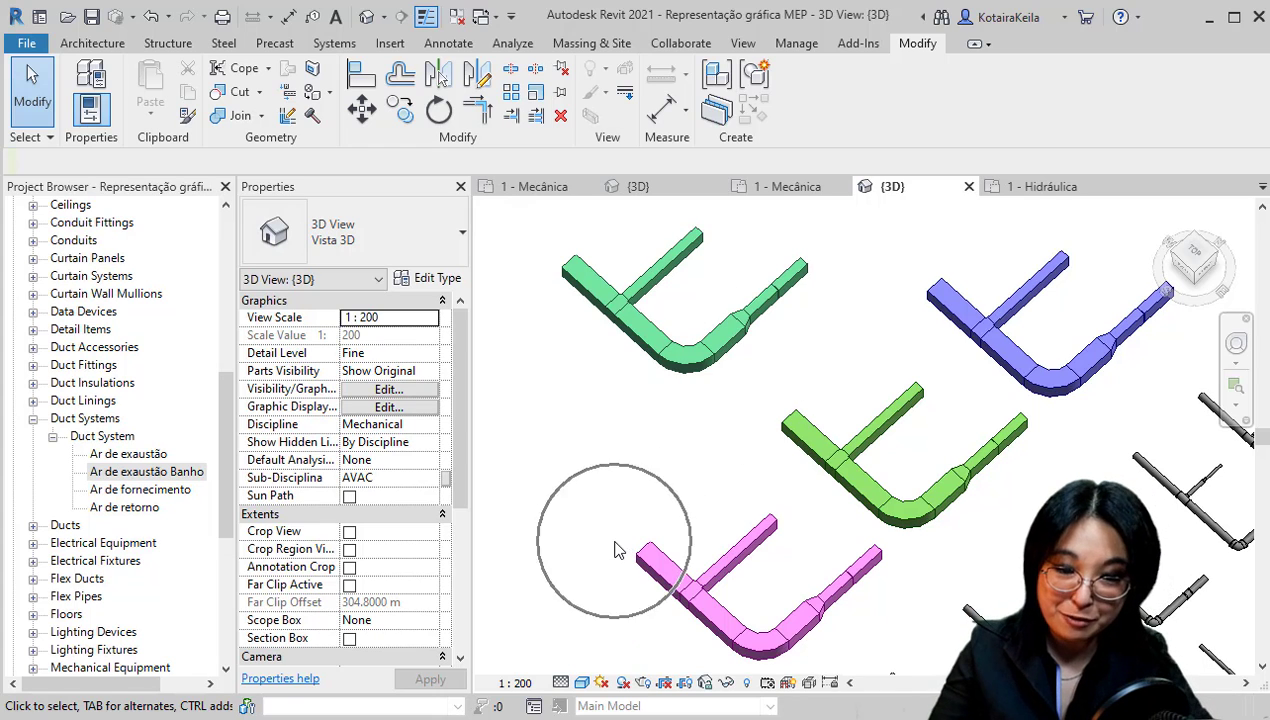
scroll(620, 557, "down", 2)
middle_click_drag(620, 557, 592, 385)
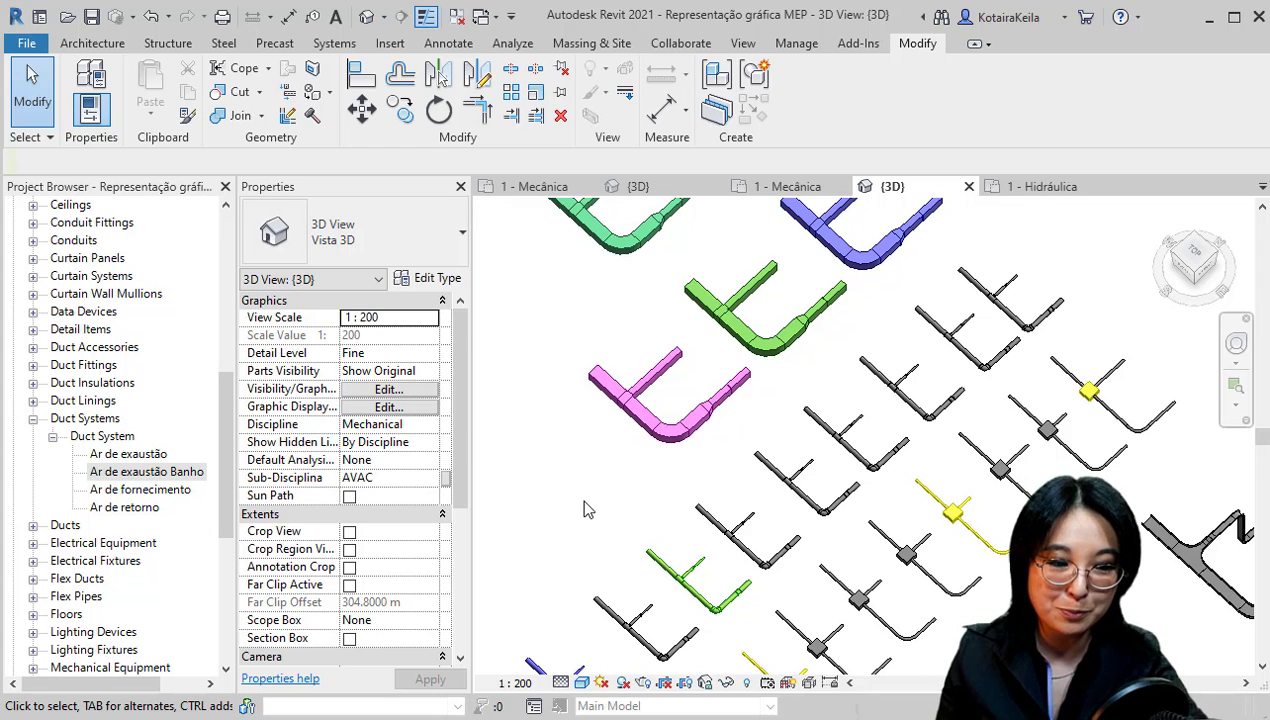
middle_click_drag(584, 502, 754, 562)
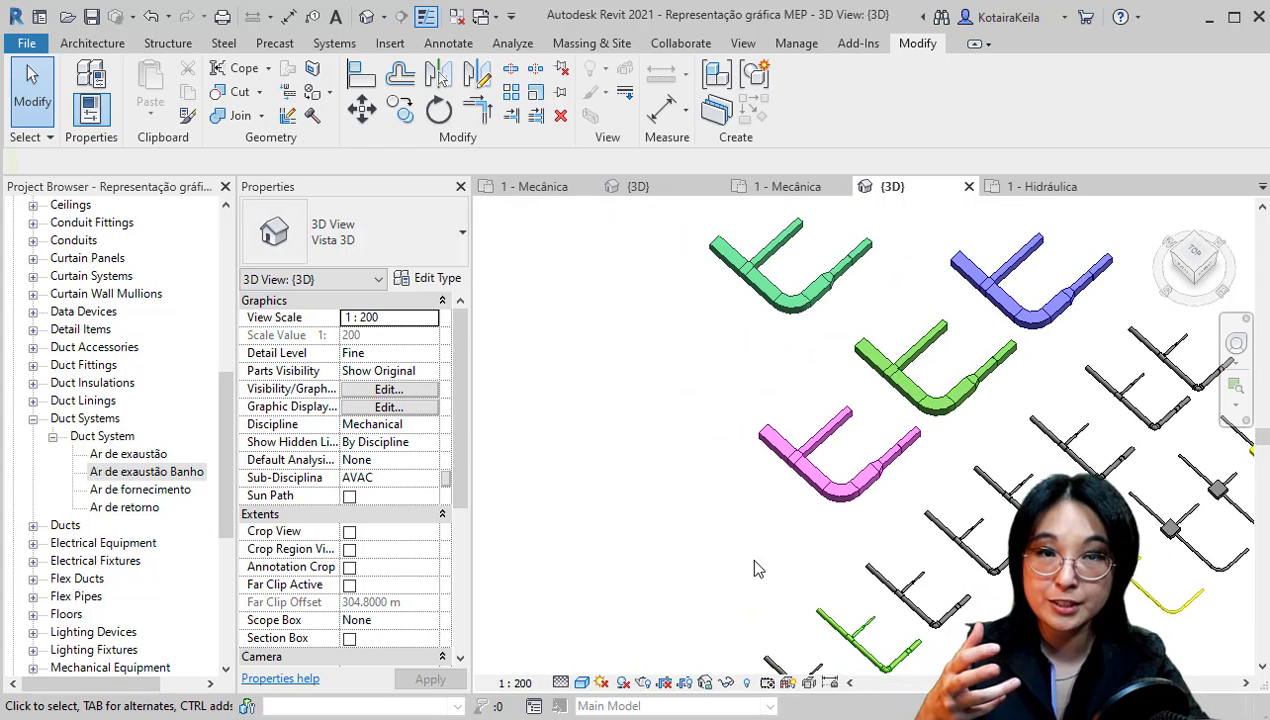